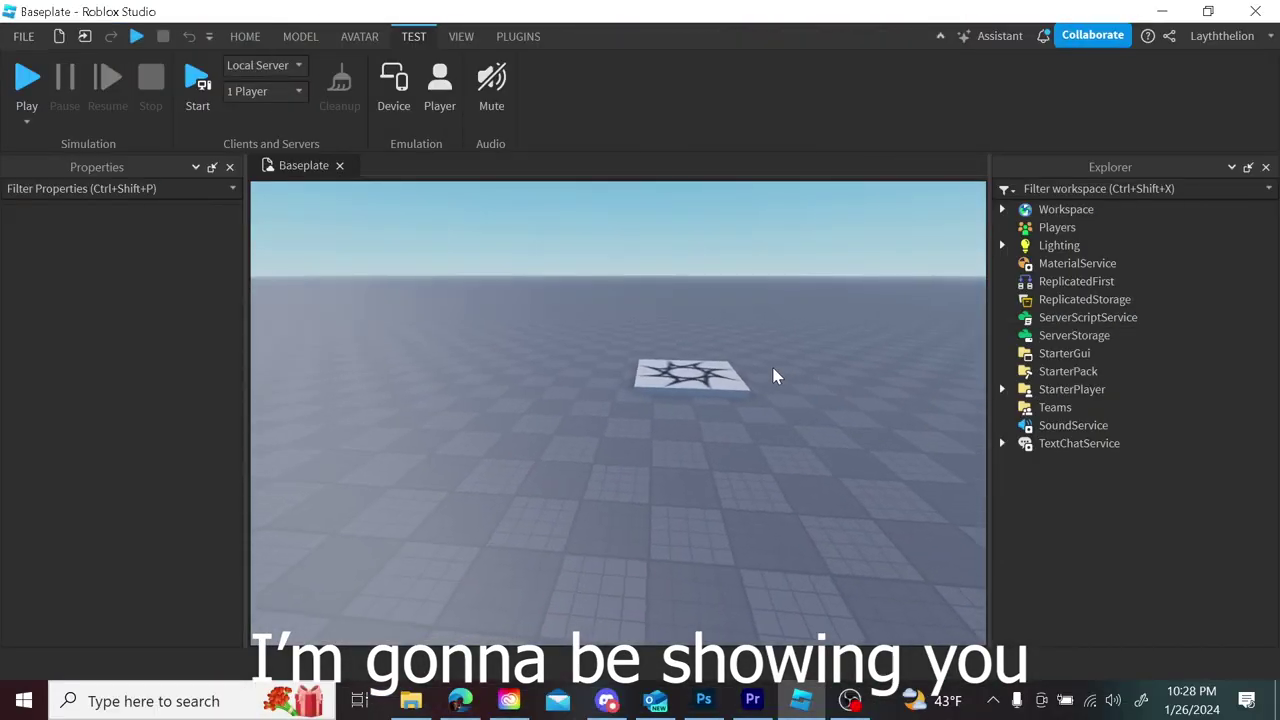
{"action": "right_click_drag", "start_coordinate": [773, 376], "coordinate": [773, 368]}
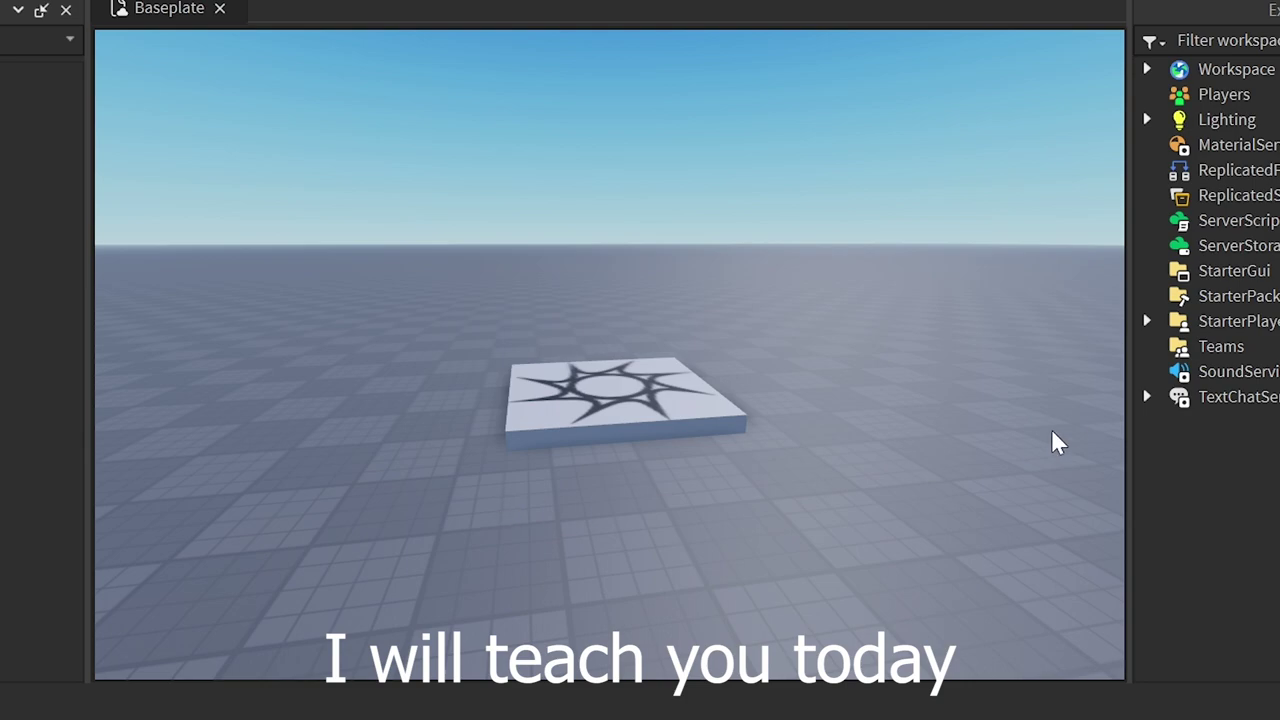
{"action": "left_click", "coordinate": [1234, 270]}
{"action": "right_click_drag", "start_coordinate": [789, 357], "coordinate": [686, 360]}
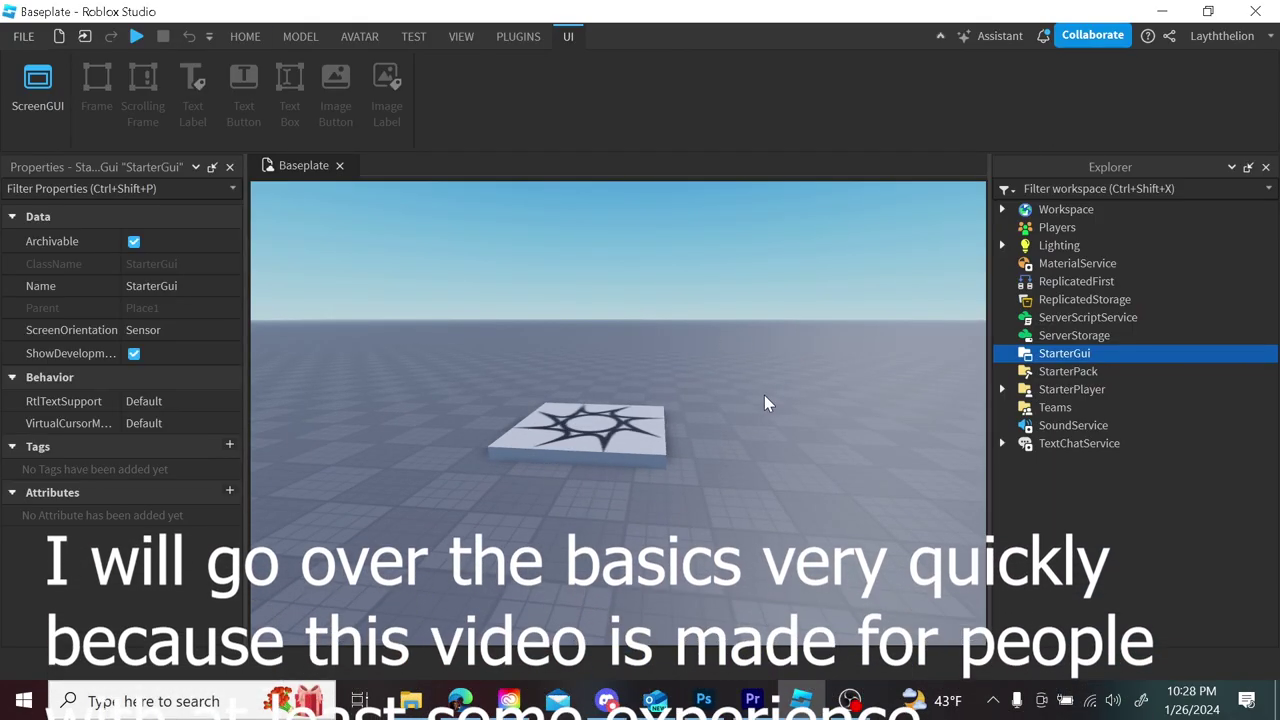
{"action": "left_click", "coordinate": [764, 403]}
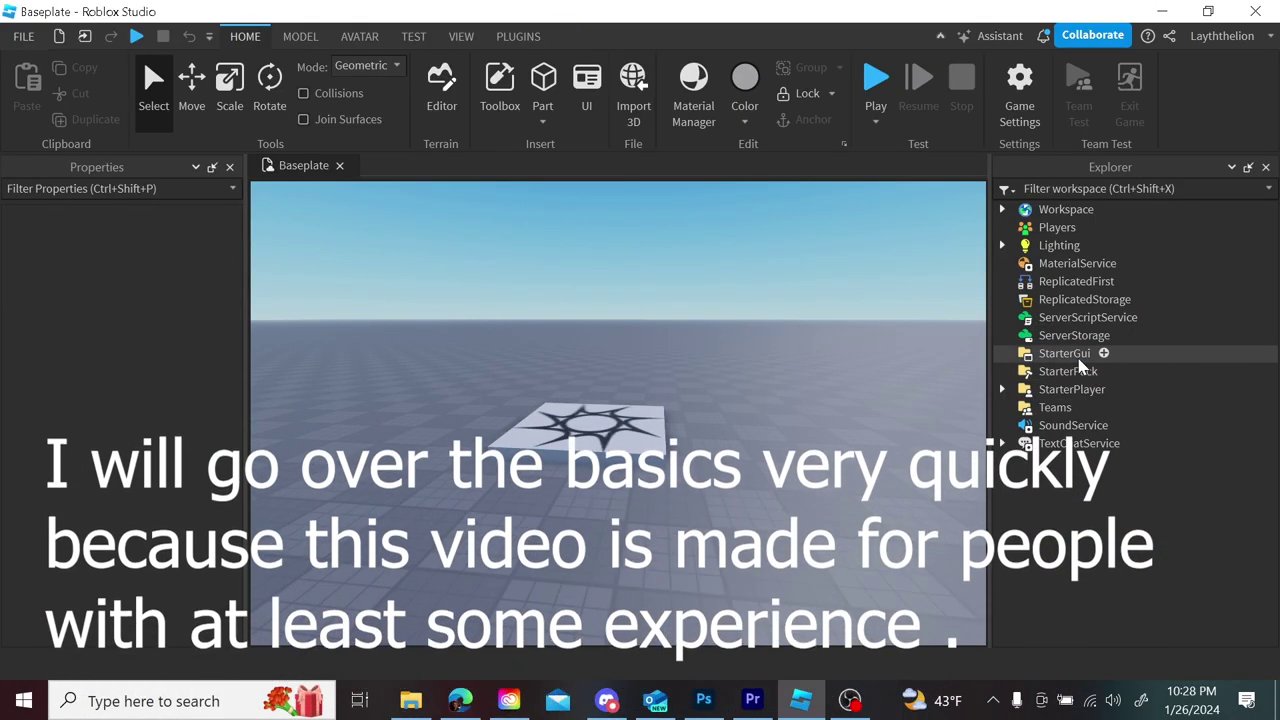
- Add a ScreenGui object inside StarterGui
{"action": "left_click", "coordinate": [1143, 368]}
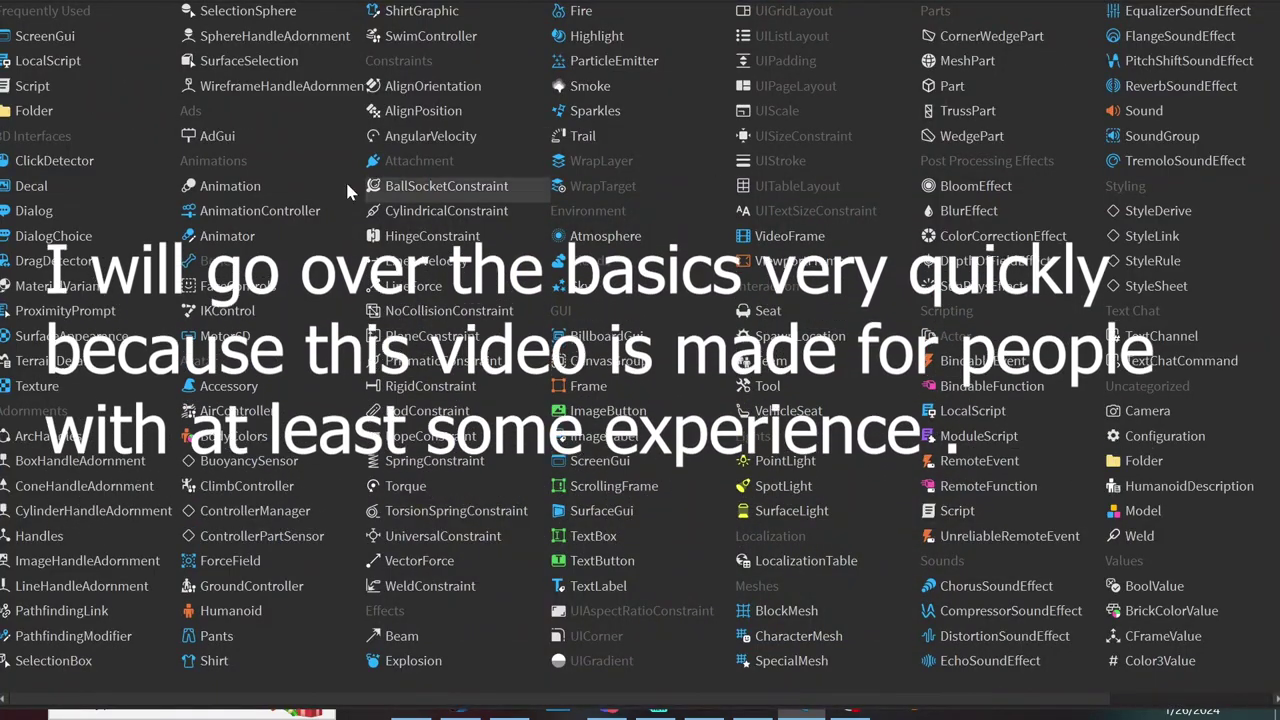
{"action": "type", "text": "screengui"}
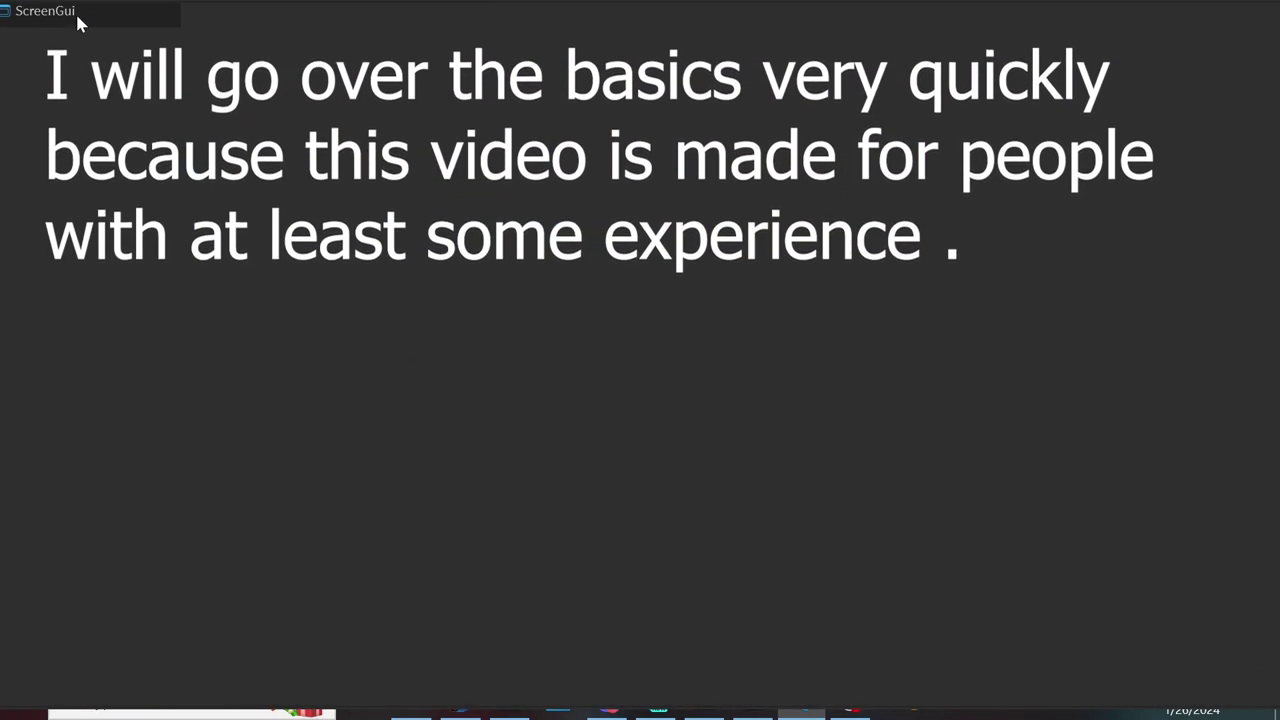
{"action": "left_click", "coordinate": [45, 12]}
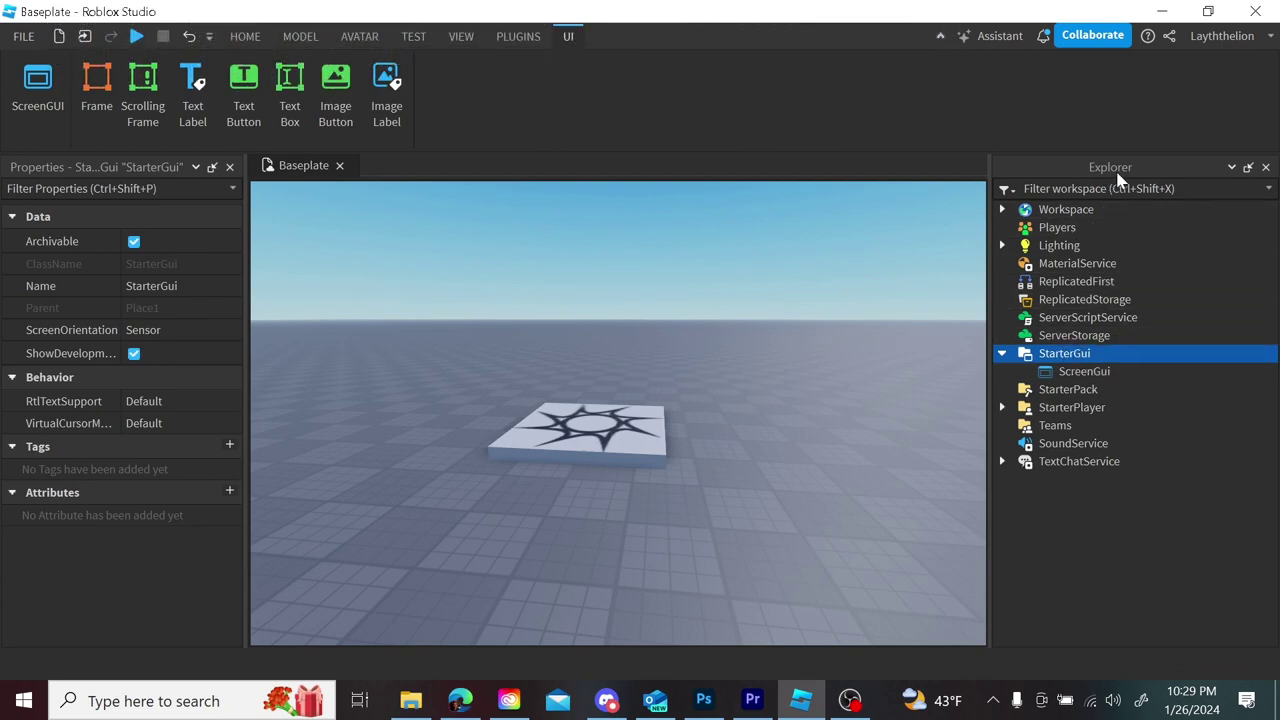
- Insert a Frame into the ScreenGui and move it near the middle, about 308 px across and 155 px down
{"action": "left_click", "coordinate": [1084, 371]}
{"action": "left_click", "coordinate": [1129, 371]}
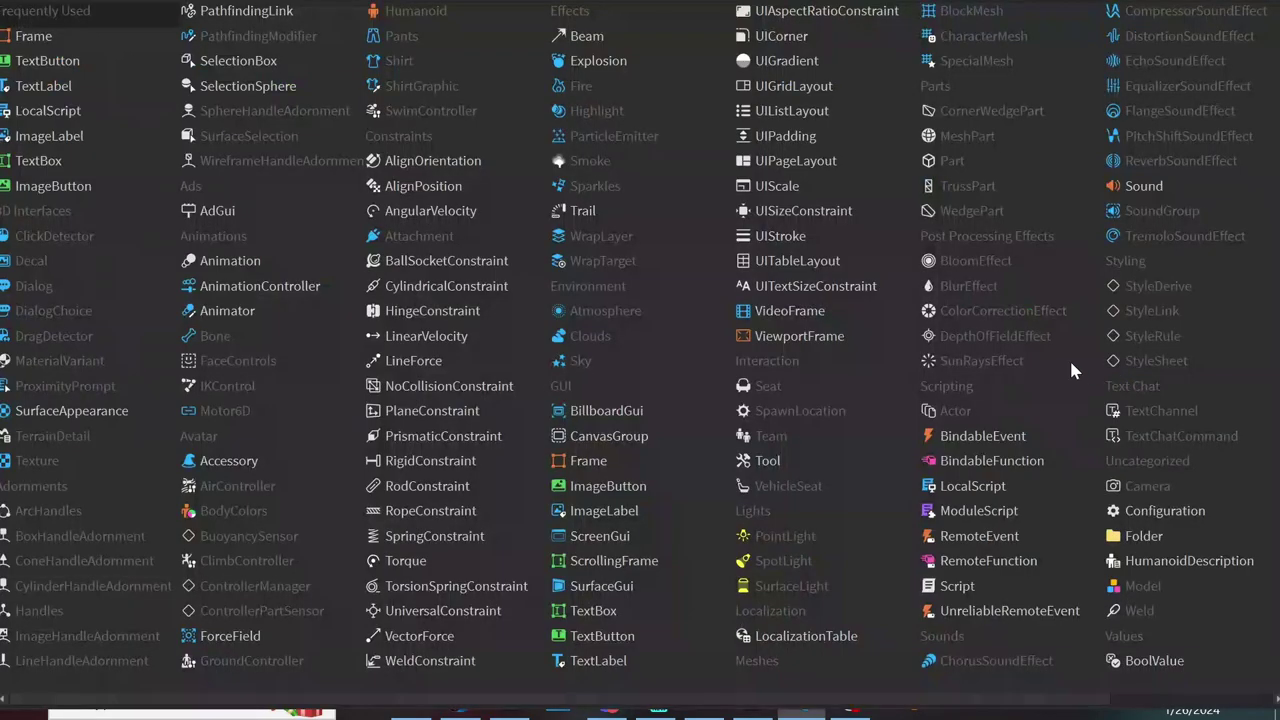
{"action": "type", "text": "frame"}
{"action": "left_click", "coordinate": [103, 20]}
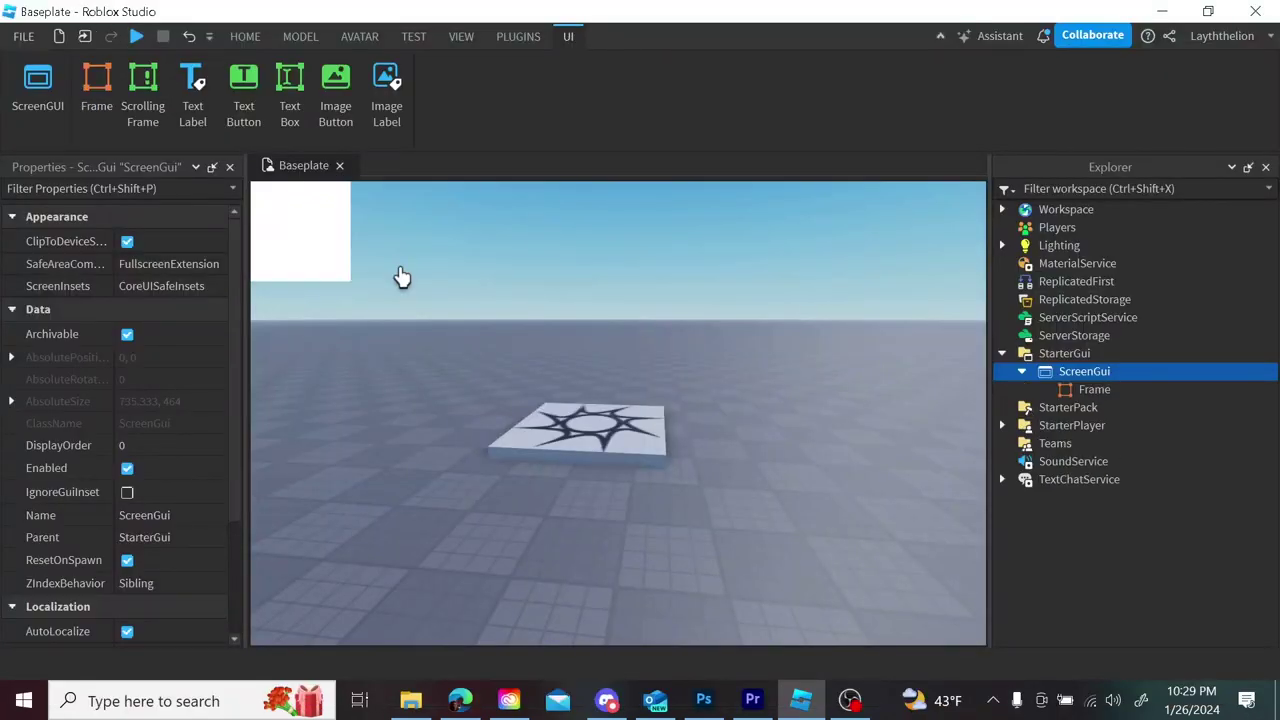
{"action": "left_click_drag", "start_coordinate": [329, 261], "coordinate": [600, 345]}
- Examine the X and Y components of the frame's Size property, including the Scale and Offset values of X
{"action": "left_click", "coordinate": [192, 408]}
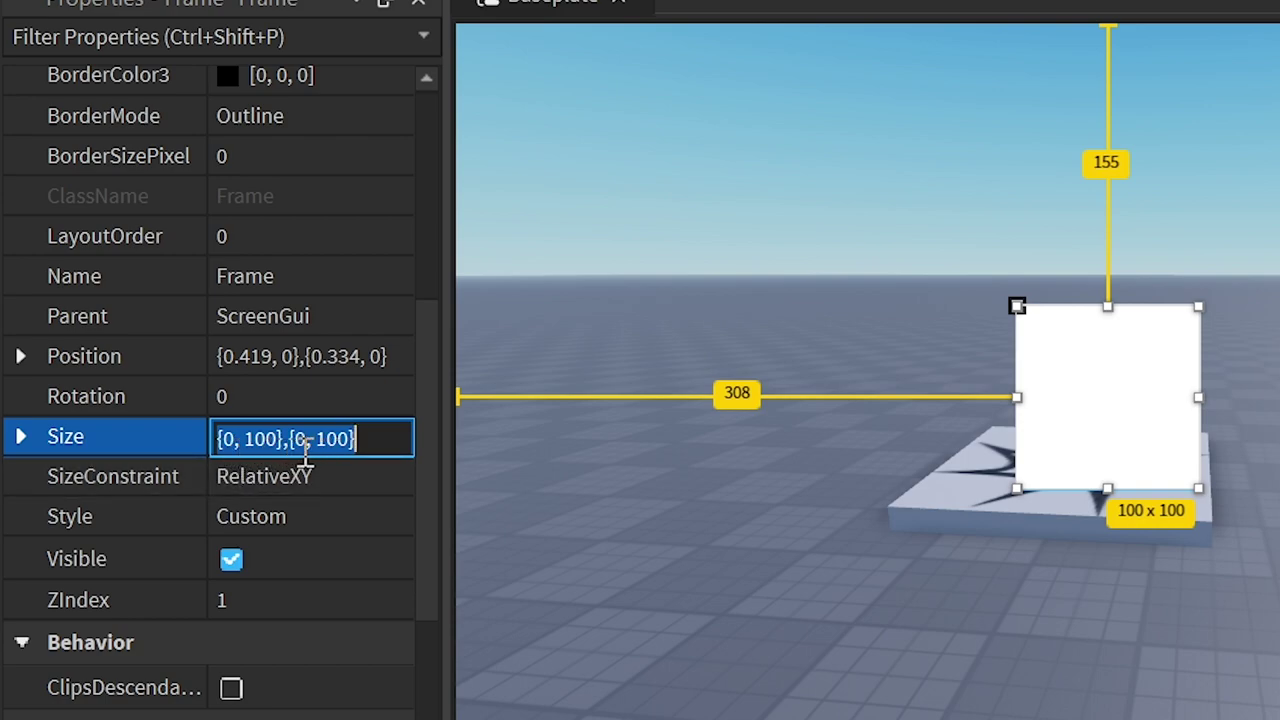
{"action": "left_click", "coordinate": [20, 437]}
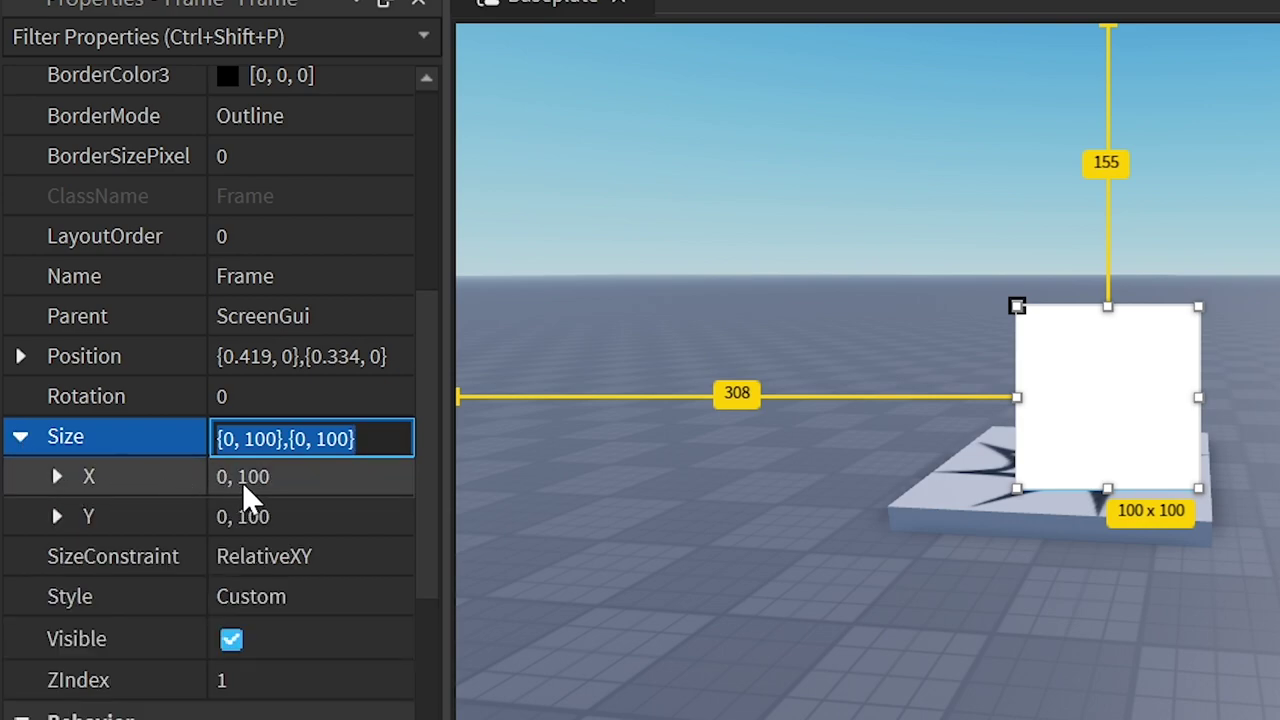
{"action": "left_click", "coordinate": [57, 477]}
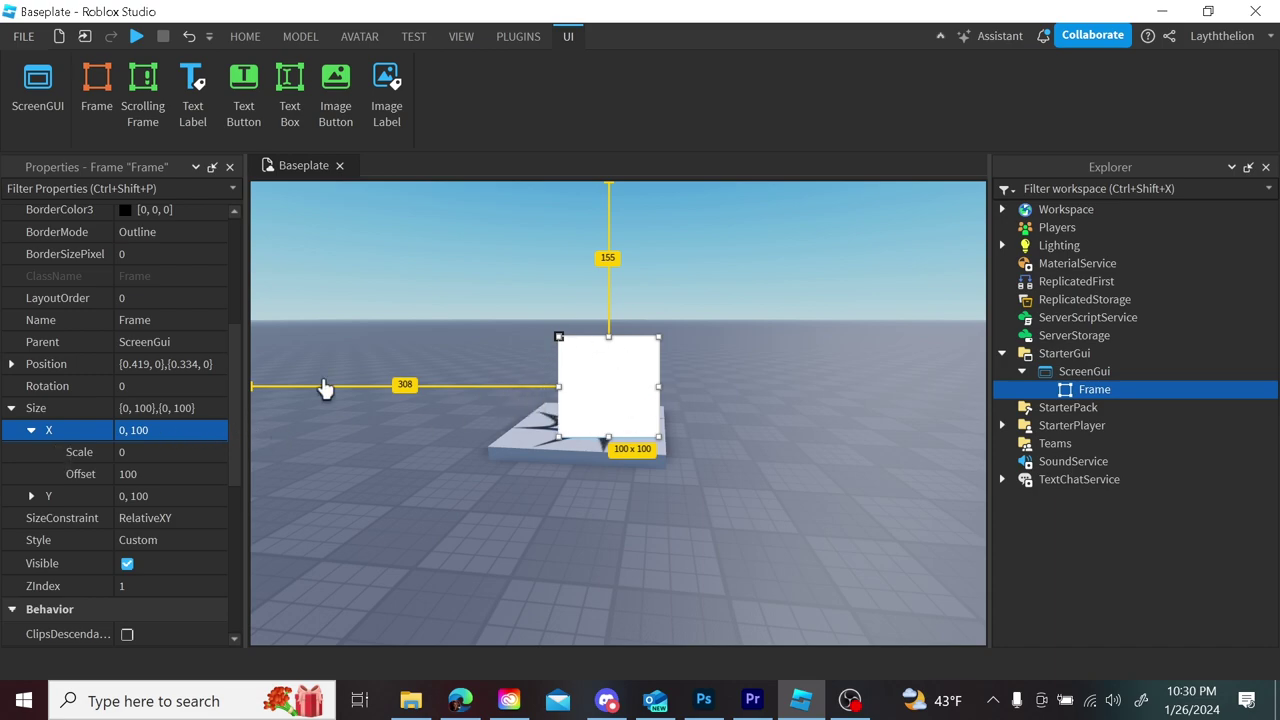
{"action": "left_click", "coordinate": [31, 430]}
{"action": "left_click", "coordinate": [11, 408]}
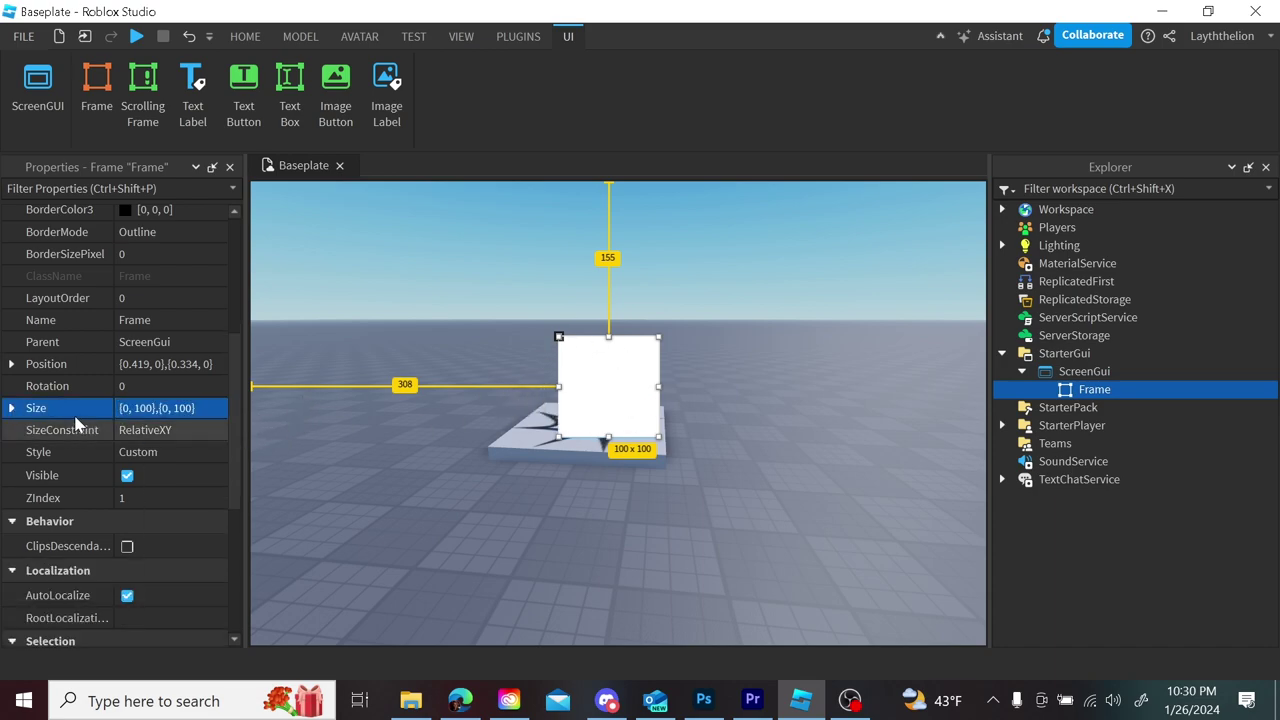
- Set the frame's Size to {0.5, 0},{0.5, 0} so it scales with the screen
{"action": "left_click", "coordinate": [187, 410]}
{"action": "key", "text": "BackSpace"}
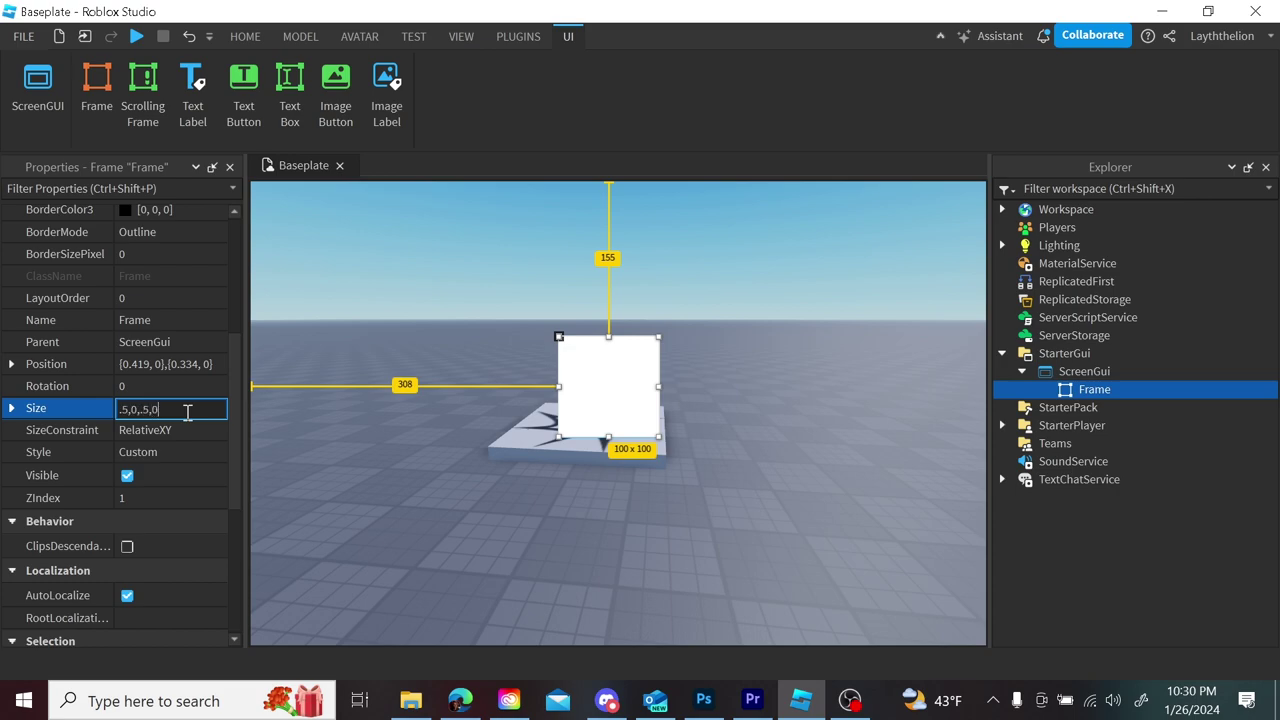
{"action": "type", "text": ".5,0,.5,0"}
{"action": "key", "text": "Return"}
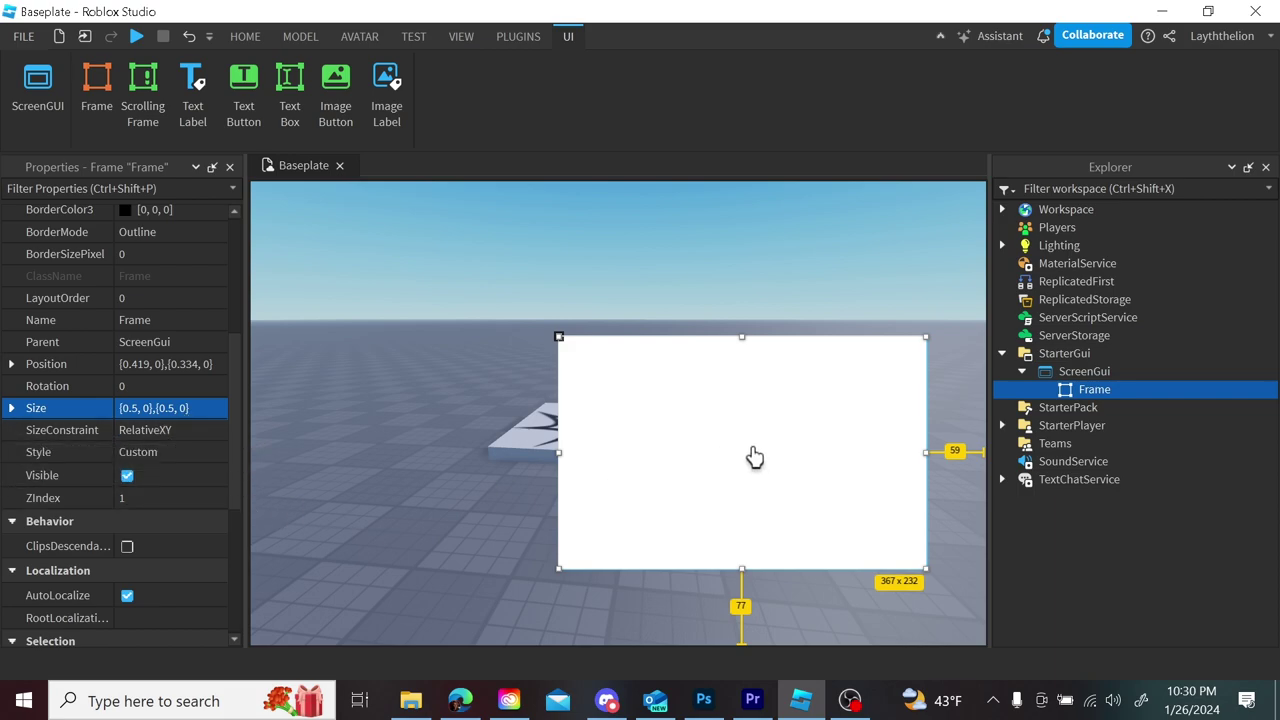
- Move the frame to about the centre of the viewport and shorten it from its lower edge to about 198 px high
{"action": "left_click_drag", "start_coordinate": [754, 457], "coordinate": [629, 423]}
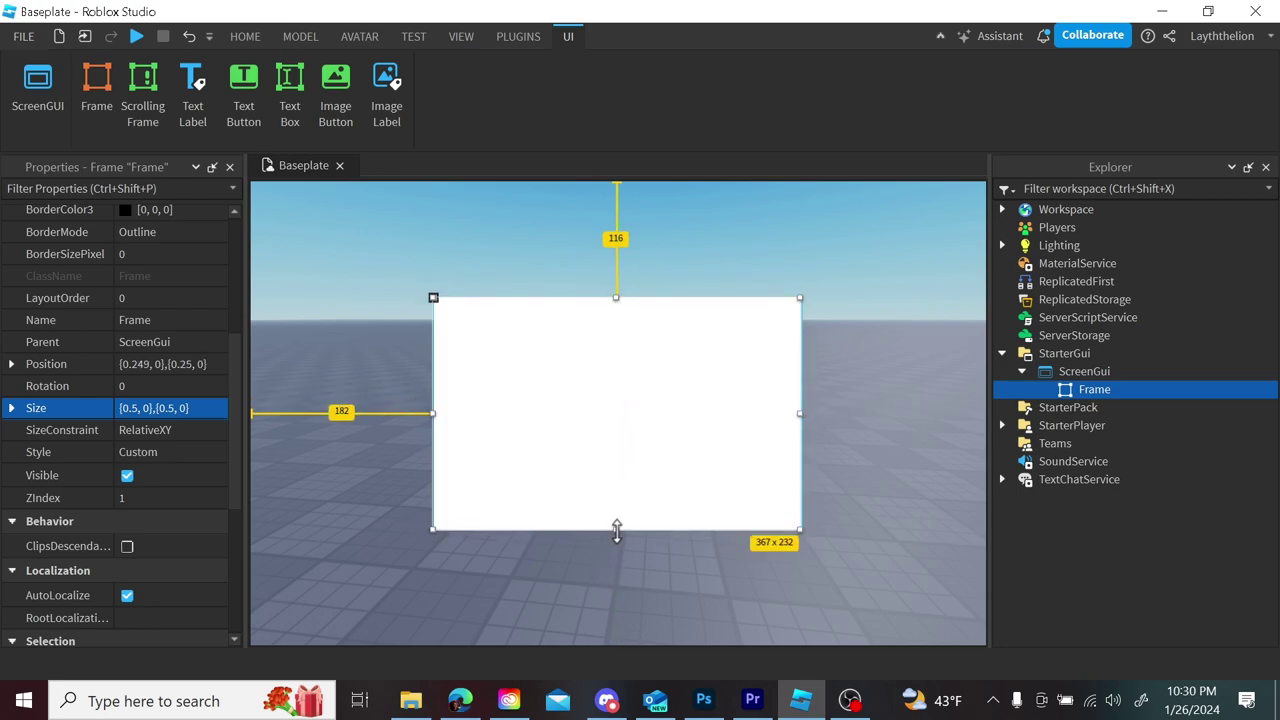
{"action": "left_click", "coordinate": [615, 549]}
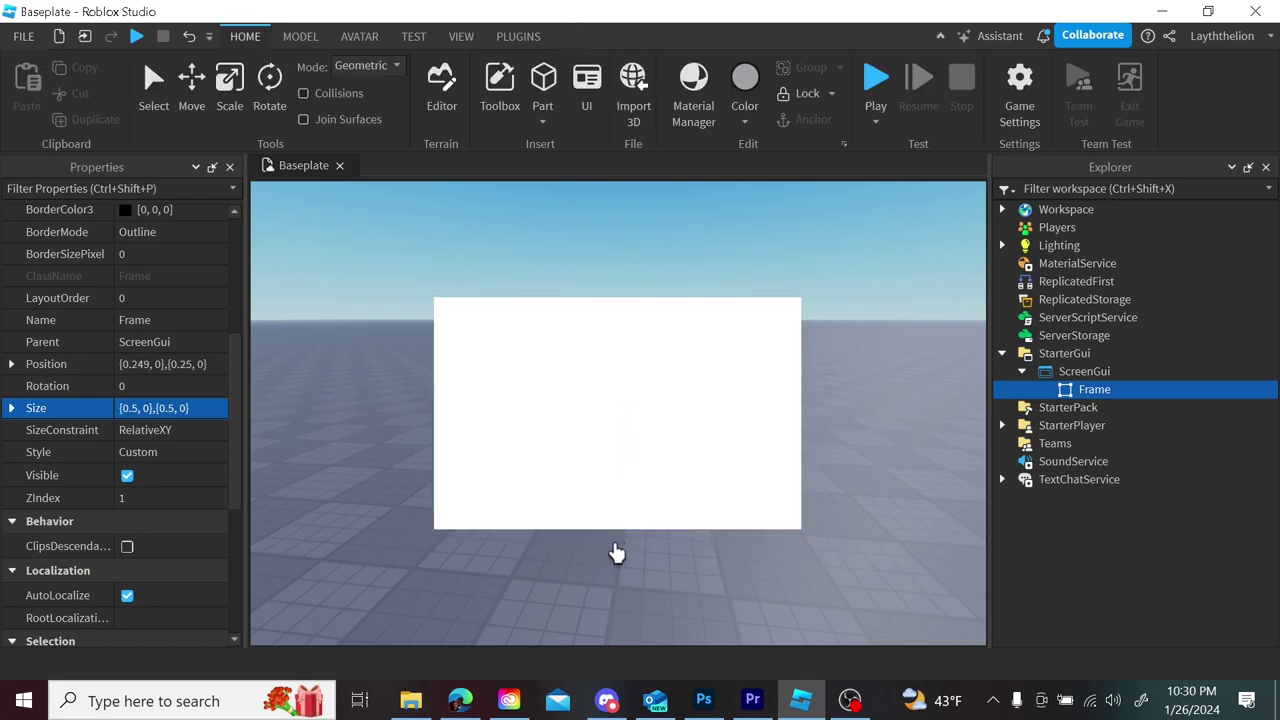
{"action": "left_click", "coordinate": [1066, 392]}
{"action": "left_click", "coordinate": [615, 542]}
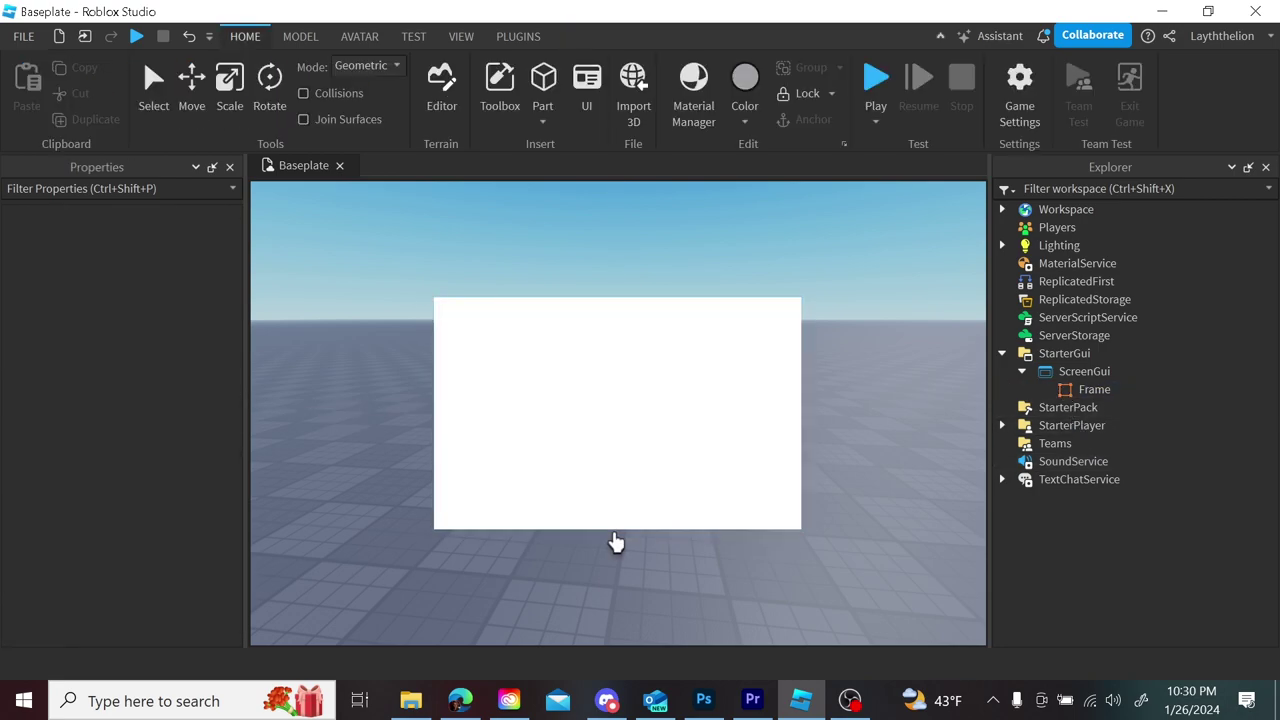
{"action": "left_click", "coordinate": [1118, 390]}
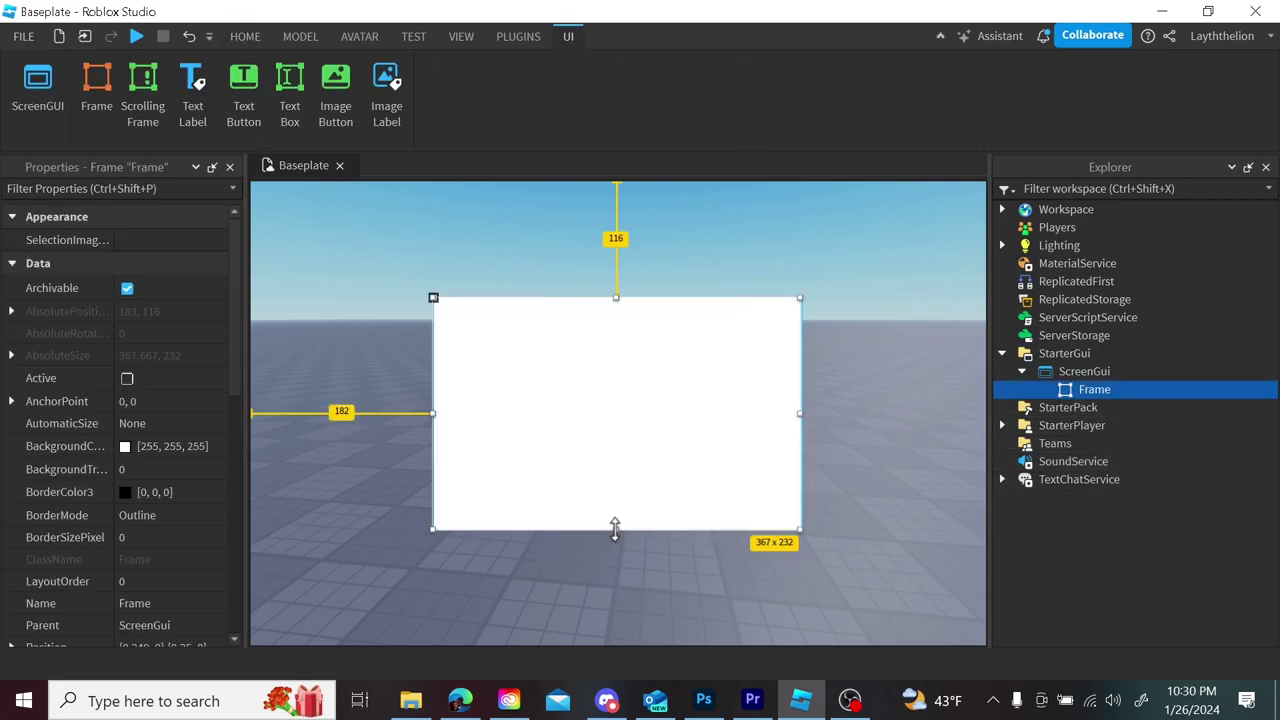
{"action": "left_click_drag", "start_coordinate": [615, 530], "coordinate": [617, 496]}
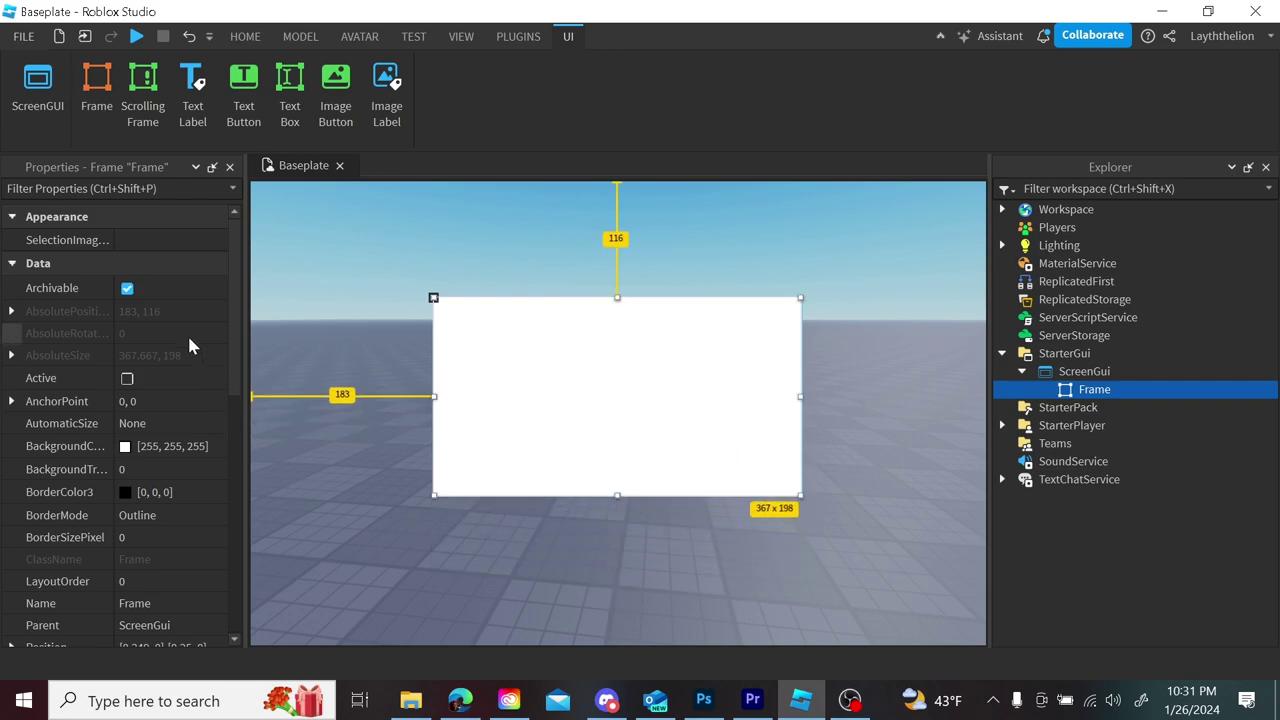
- Set the frame's AnchorPoint to 0.5, 0.5 and move the frame back to about the centre of the viewport
{"action": "scroll", "coordinate": [229, 349], "scroll_direction": "down", "scroll_amount": 1}
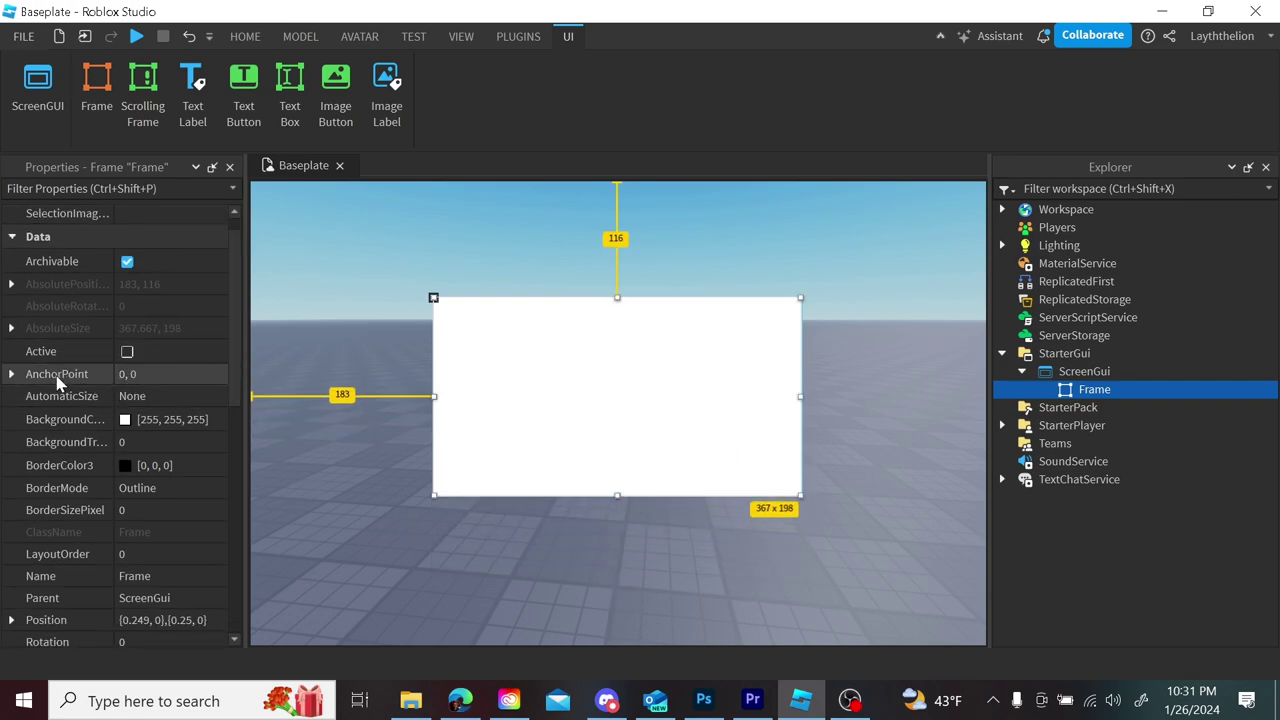
{"action": "left_click", "coordinate": [160, 378]}
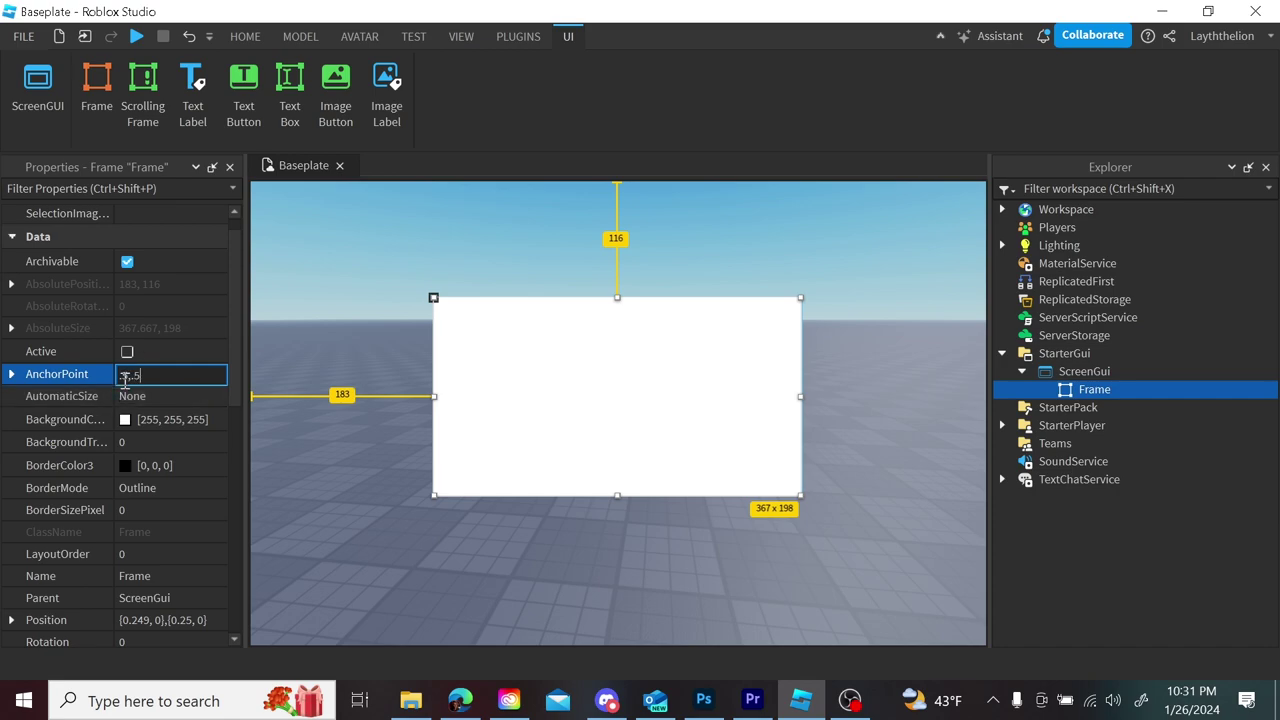
{"action": "key", "text": "Return"}
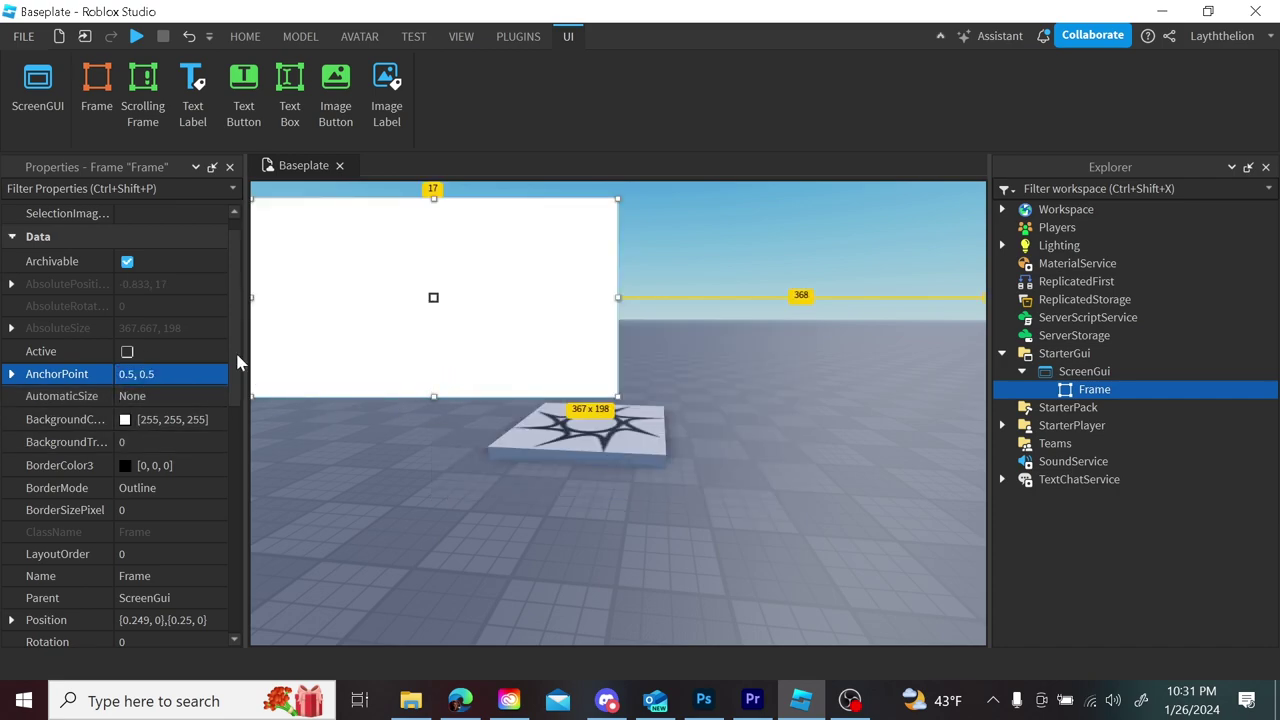
{"action": "left_click_drag", "start_coordinate": [392, 330], "coordinate": [593, 433]}
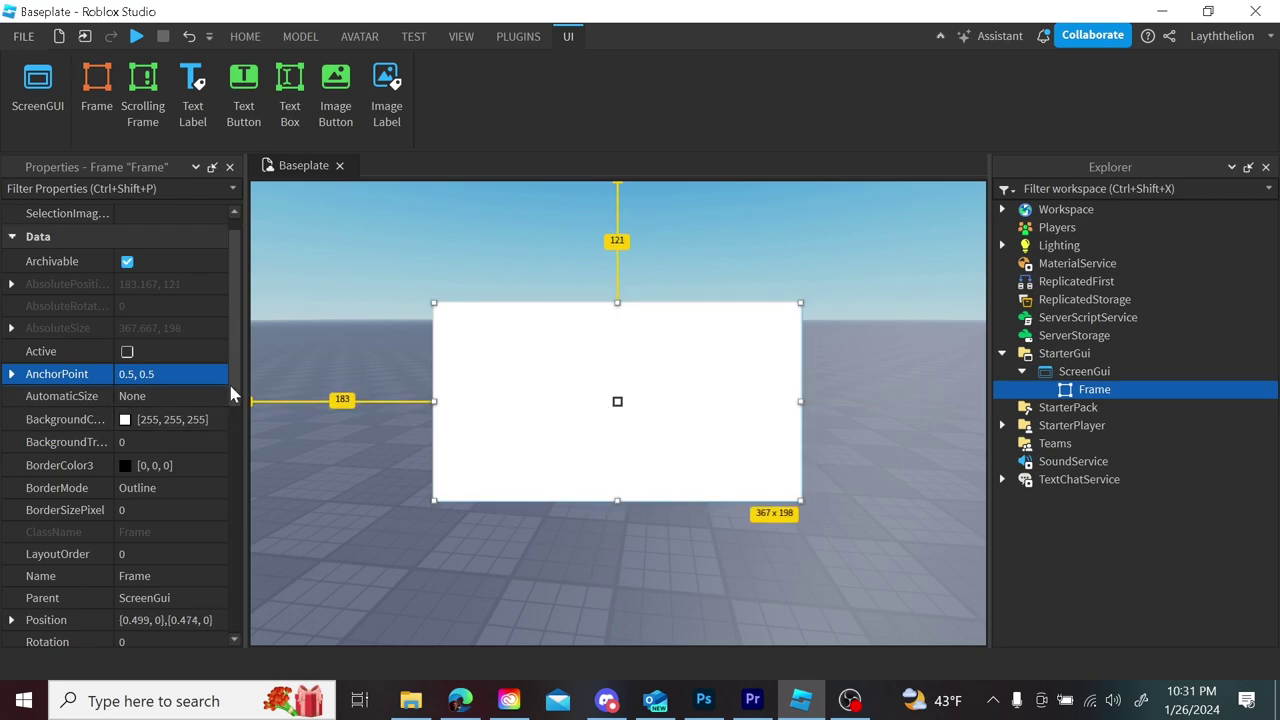
- Set the frame's Position to {0.5, 0},{0.5, 0} to centre it exactly
{"action": "left_click_drag", "start_coordinate": [232, 385], "coordinate": [243, 481]}
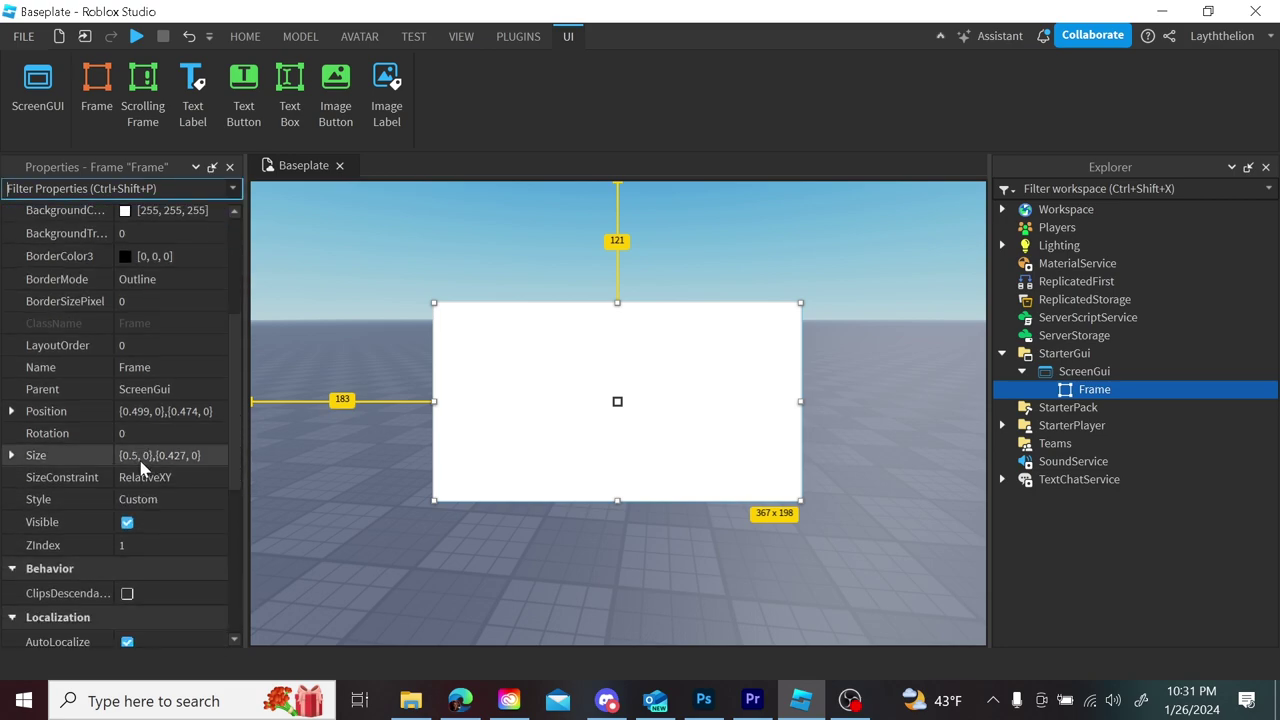
{"action": "left_click", "coordinate": [180, 413]}
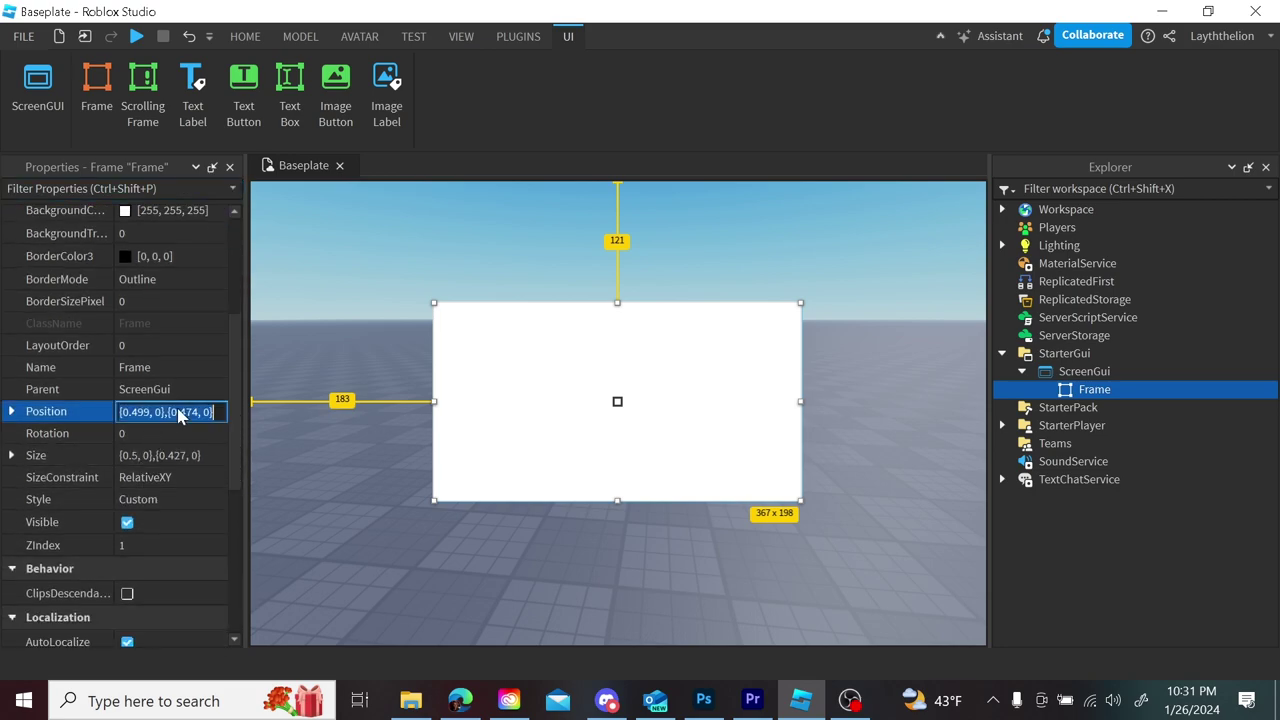
{"action": "key", "text": "BackSpace"}
{"action": "type", "text": ".5,0,.5"}
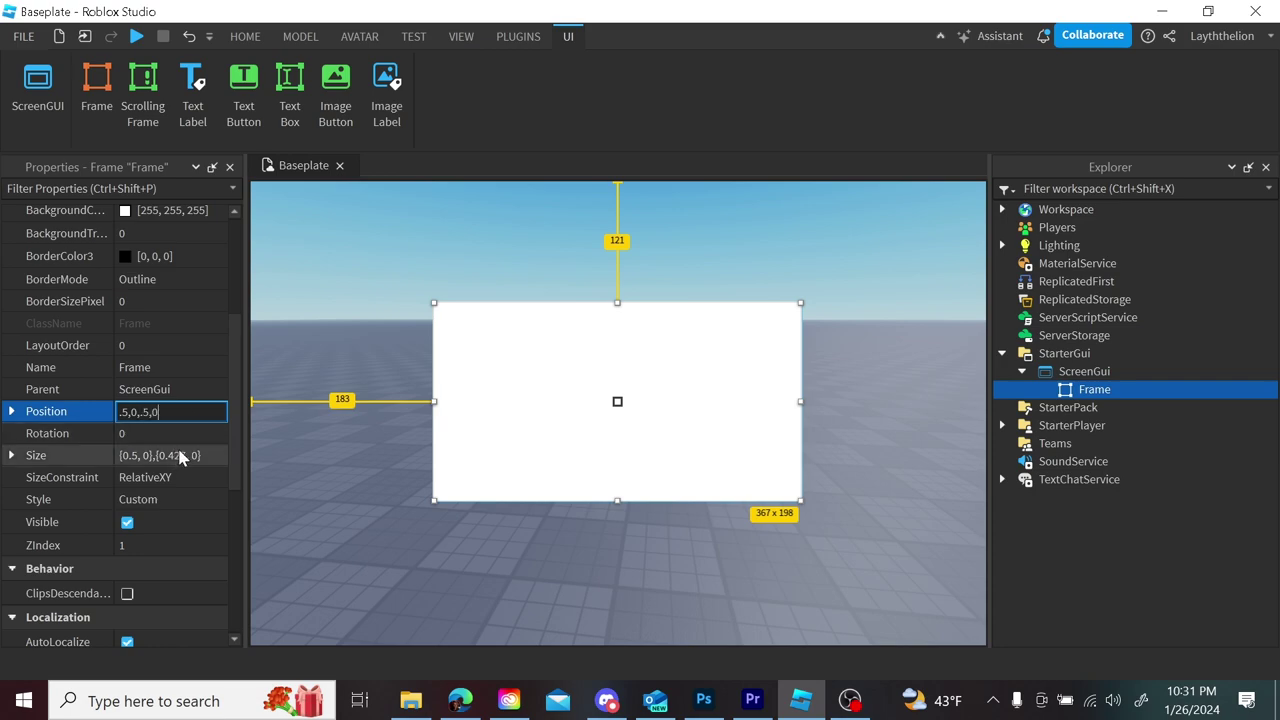
{"action": "key", "text": "Return"}
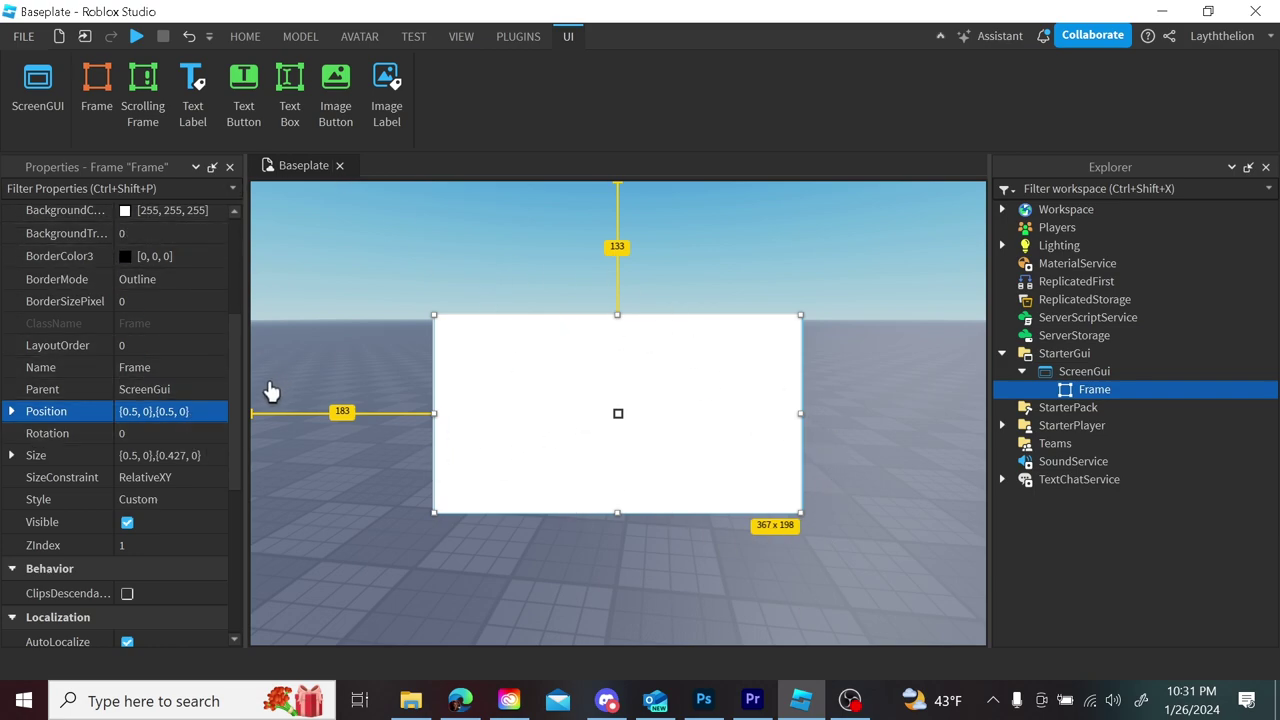
- Set the frame's AnchorPoint to 0, 0 to see how it shifts the frame
{"action": "mouse_move", "coordinate": [238, 391]}
{"action": "left_mouse_down"}
{"action": "mouse_move", "coordinate": [237, 349]}
{"action": "mouse_move", "coordinate": [232, 393]}
{"action": "left_mouse_up"}
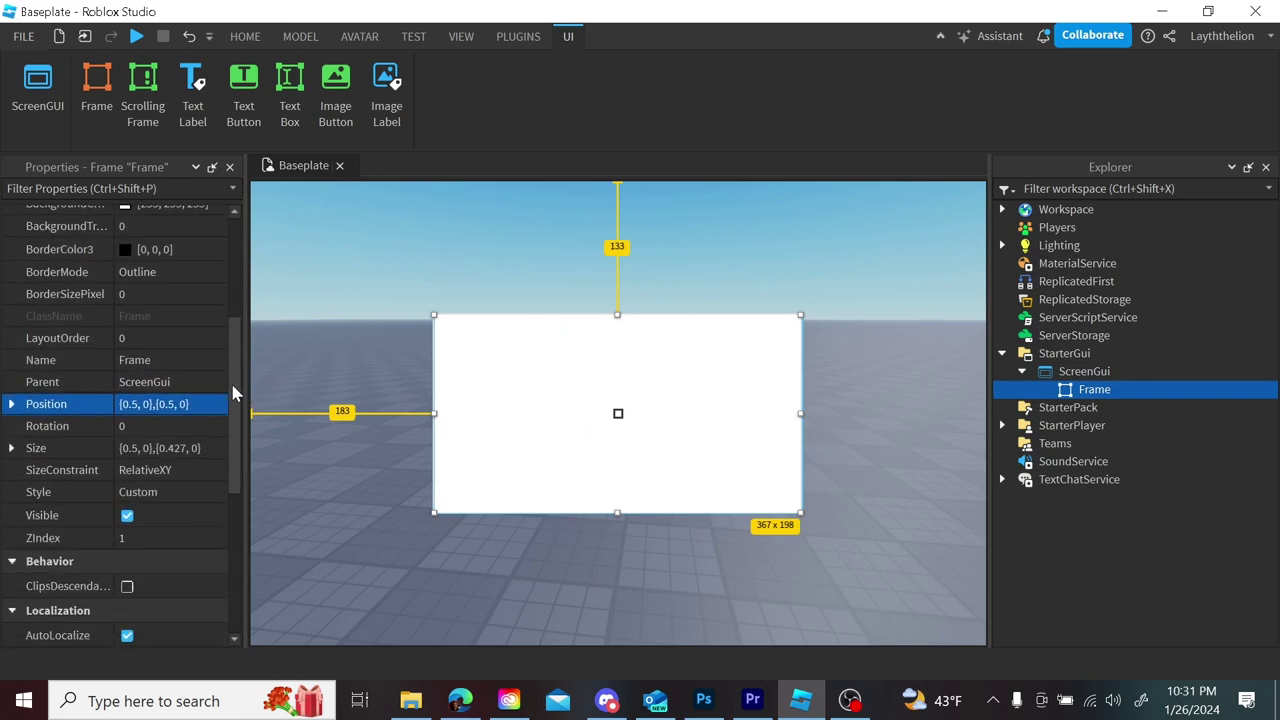
{"action": "scroll", "coordinate": [240, 375], "scroll_direction": "up", "scroll_amount": 3}
{"action": "left_click", "coordinate": [199, 284]}
{"action": "key", "text": "BackSpace"}
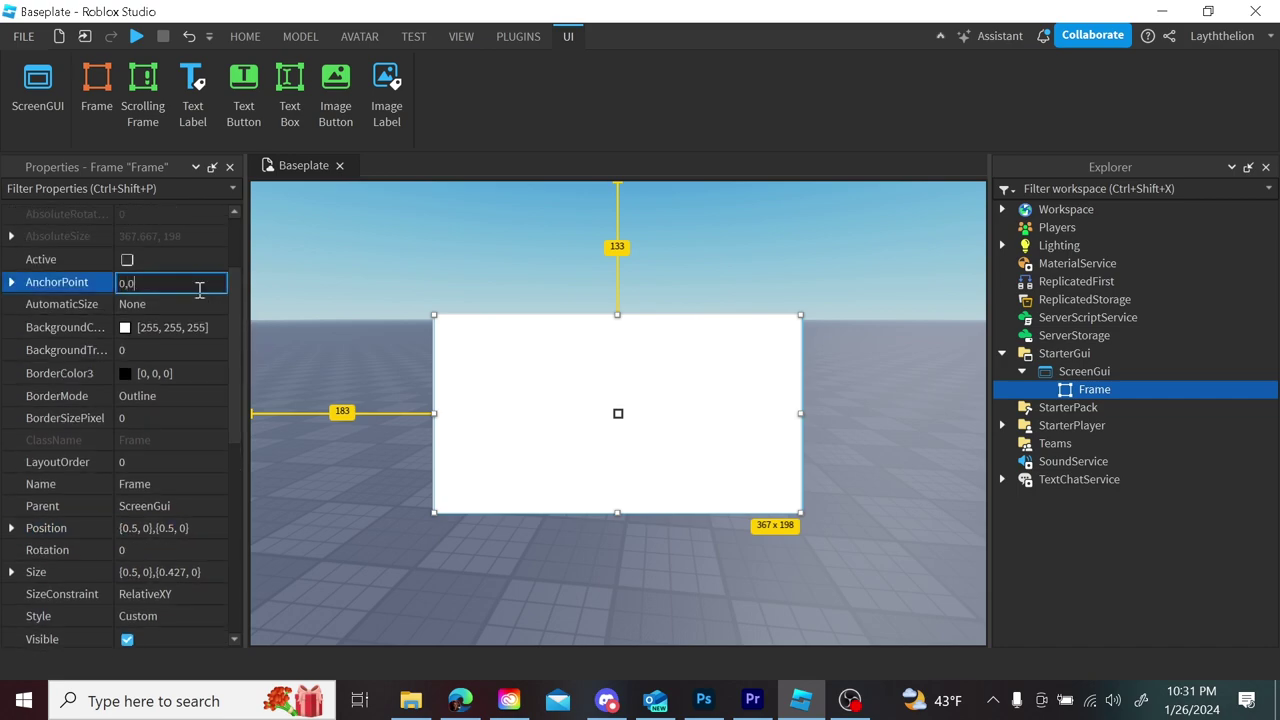
{"action": "type", "text": "0,0"}
{"action": "key", "text": "Return"}
{"action": "scroll", "coordinate": [230, 330], "scroll_direction": "down", "scroll_amount": 3}
{"action": "left_click", "coordinate": [174, 442]}
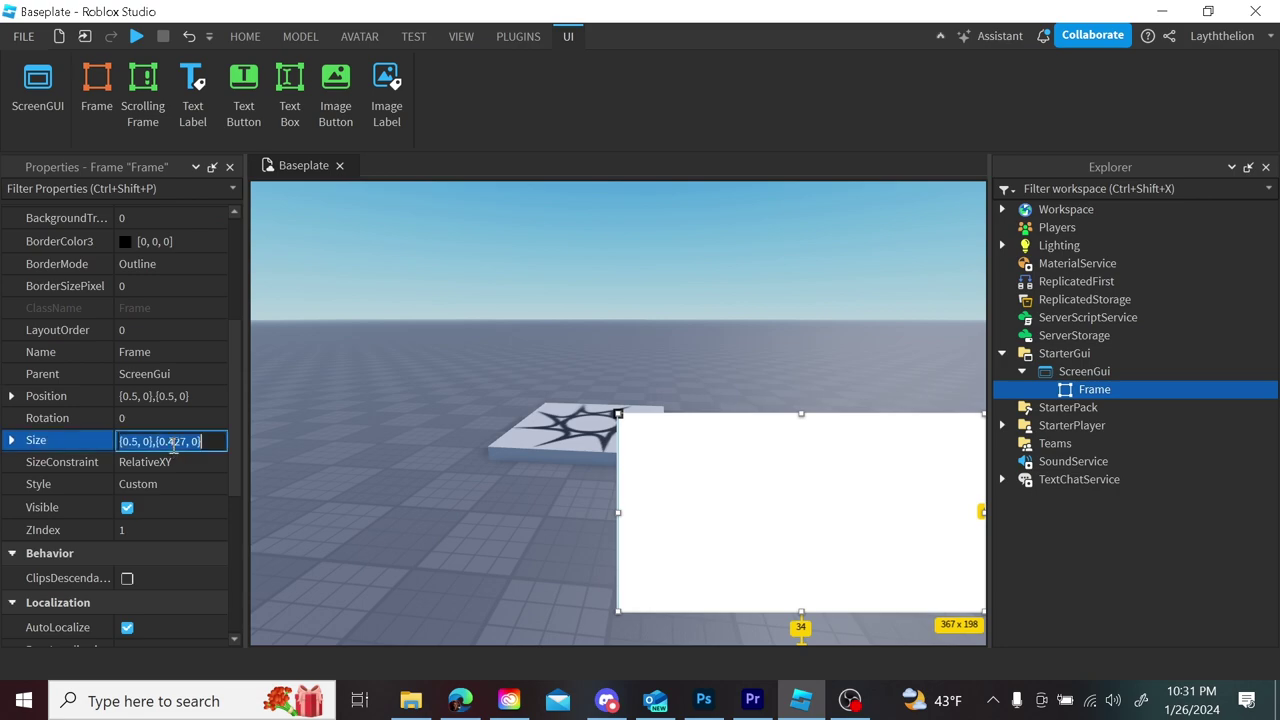
{"action": "double_click", "coordinate": [174, 442]}
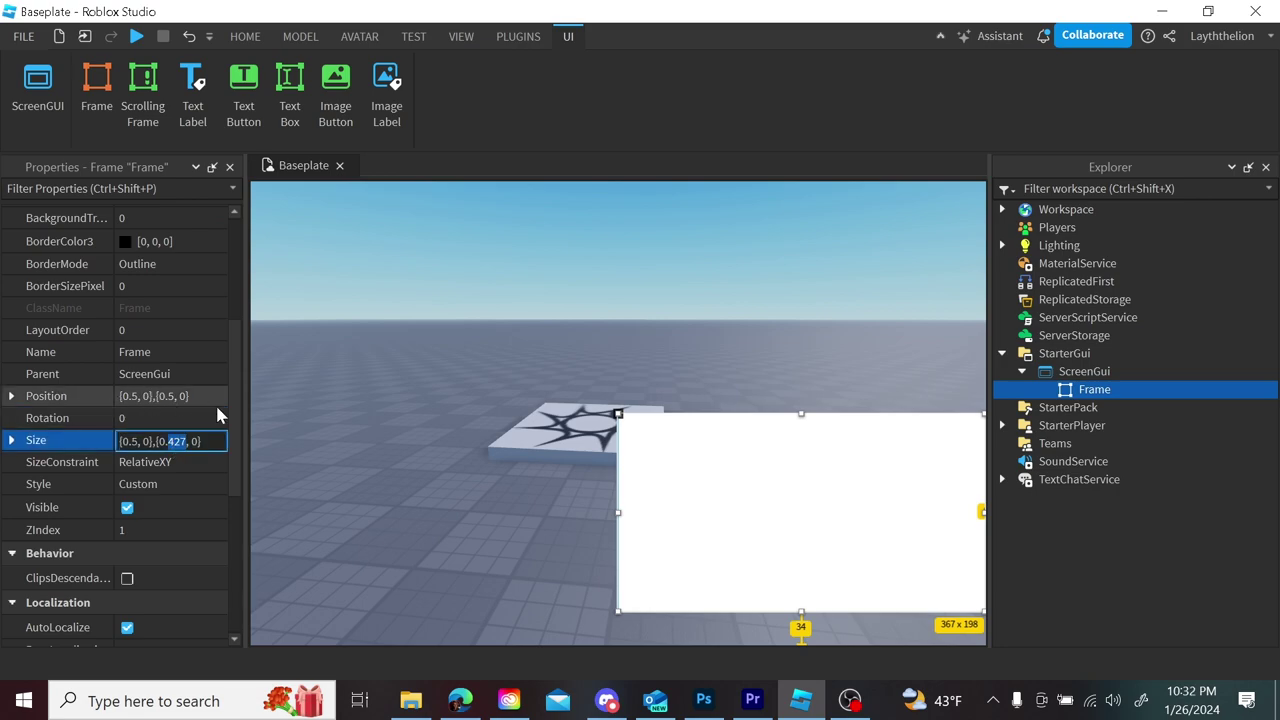
{"action": "left_click", "coordinate": [528, 414]}
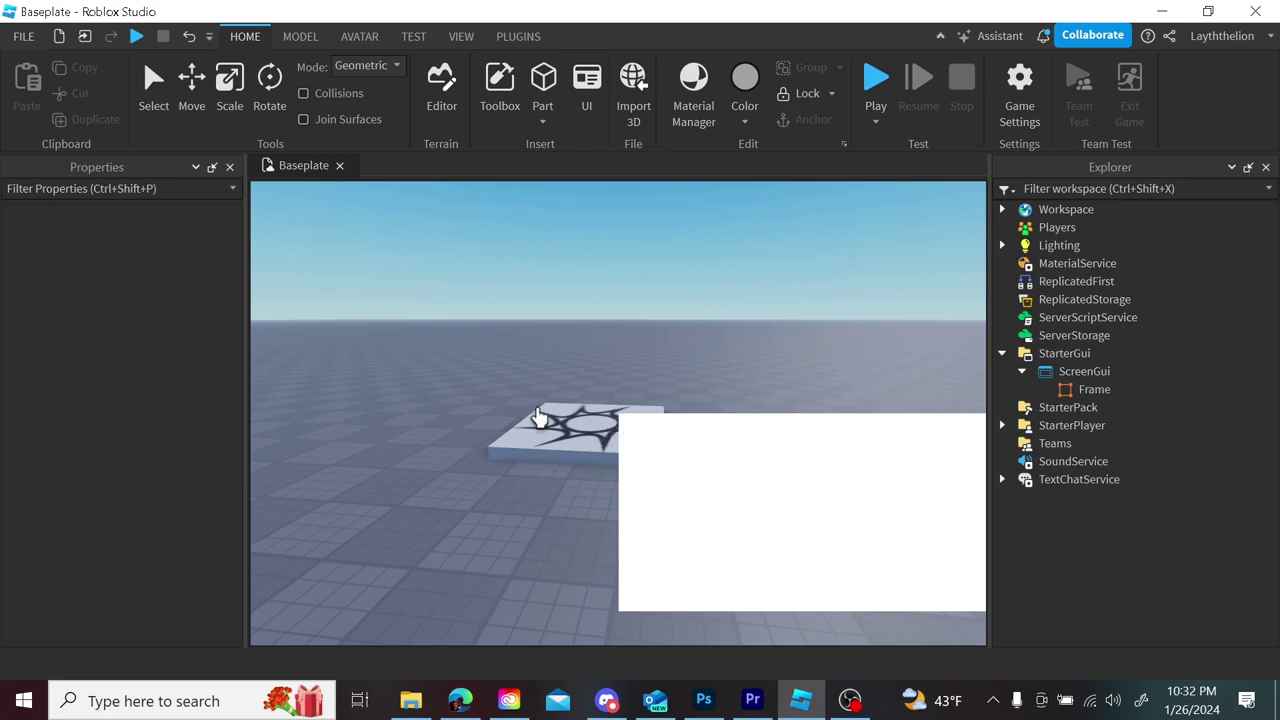
- Set the frame's AnchorPoint back to 0.5, 0.5
{"action": "left_click", "coordinate": [1094, 389]}
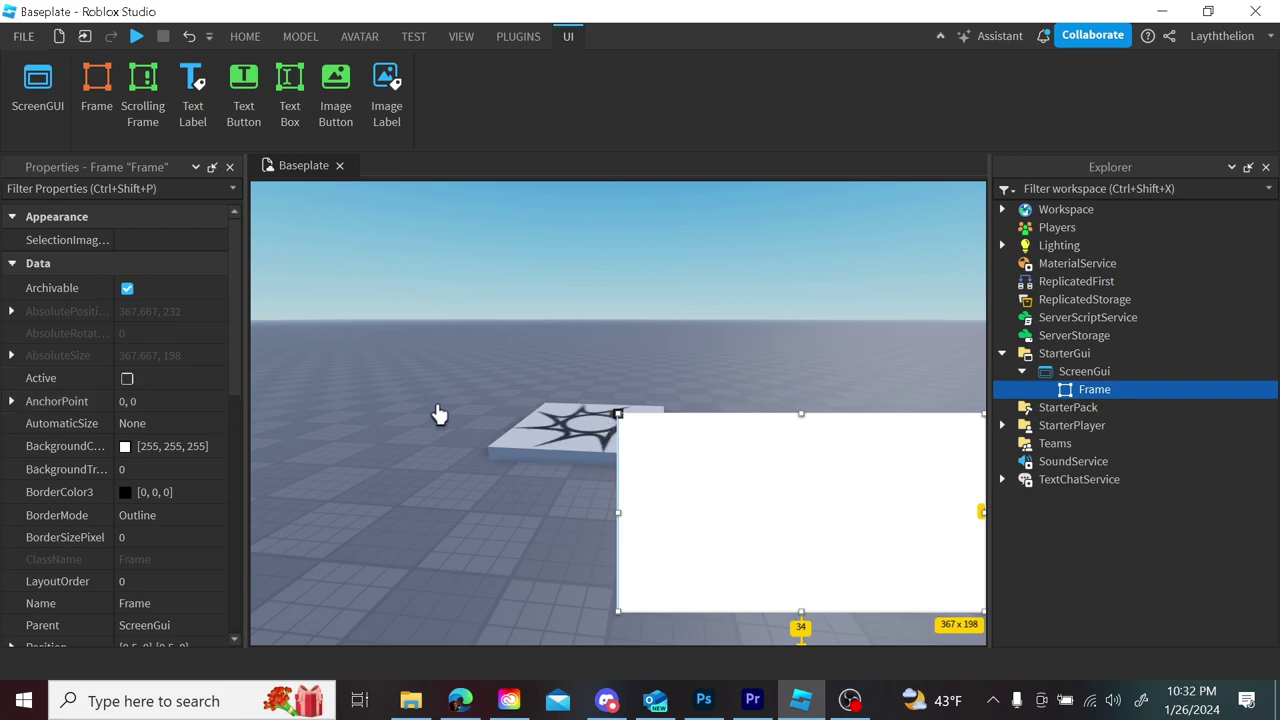
{"action": "left_click", "coordinate": [206, 402]}
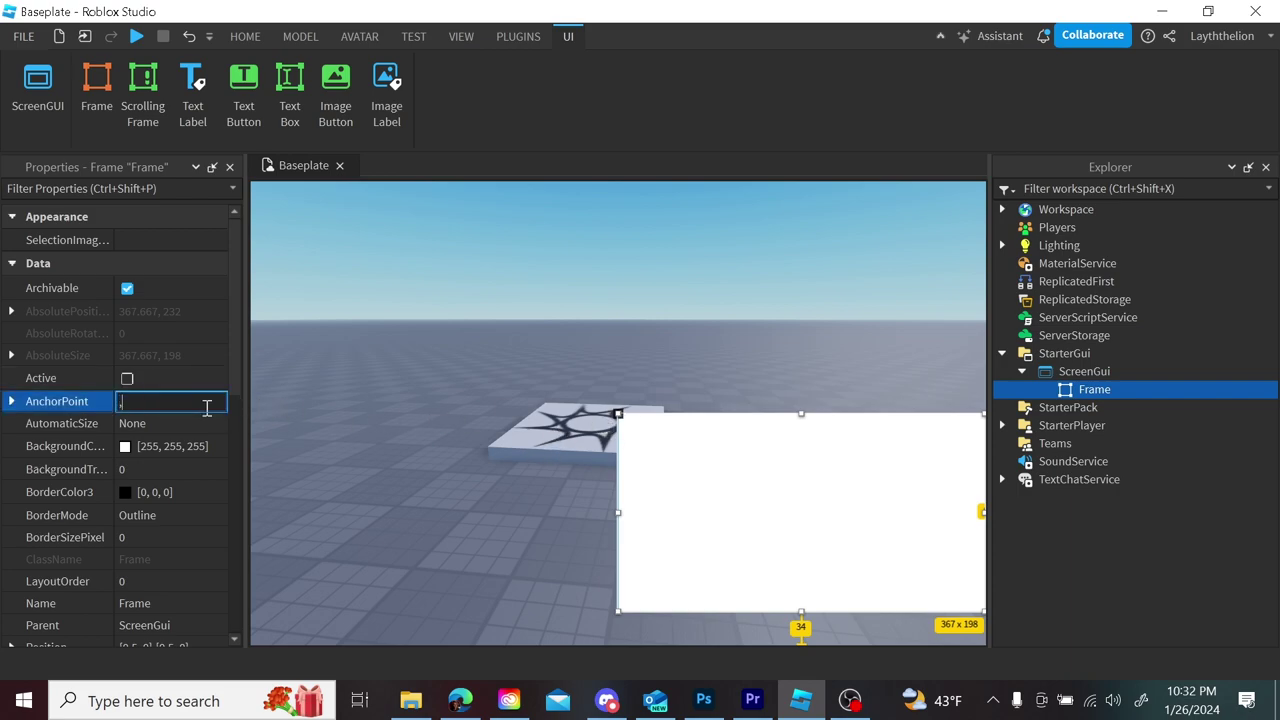
{"action": "type", "text": "0.5, 0.5"}
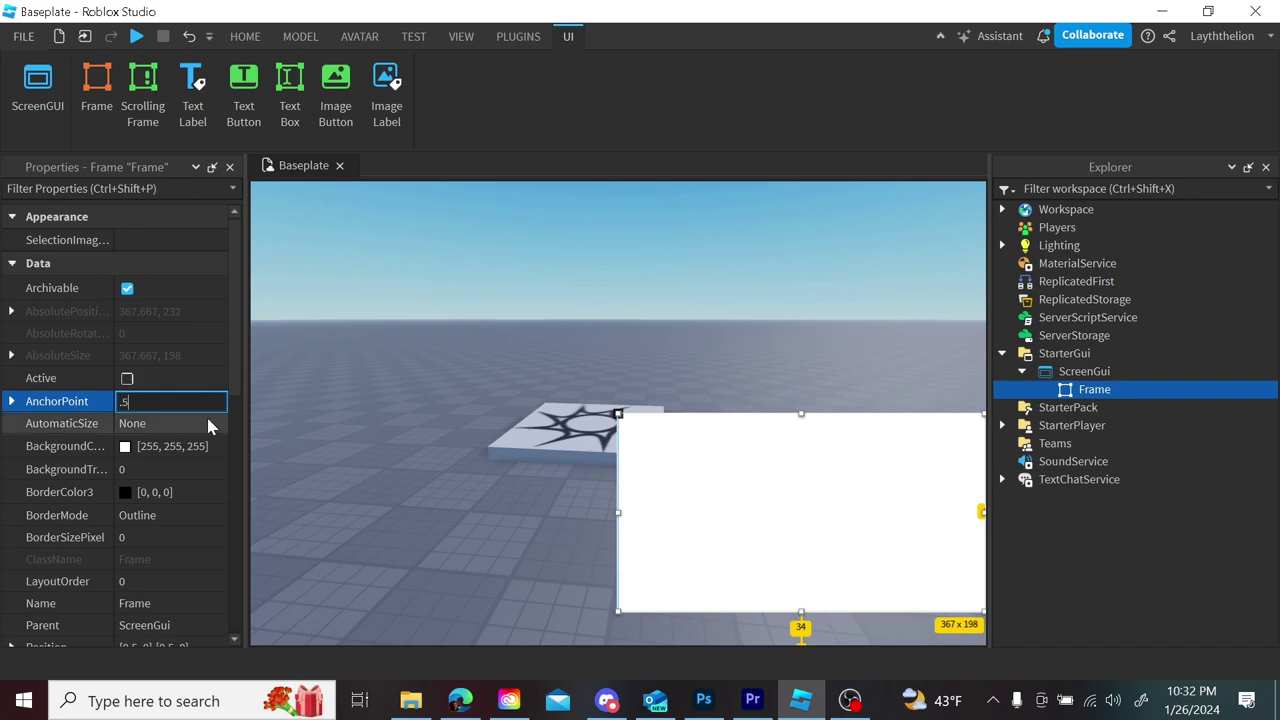
{"action": "key", "text": "Return"}
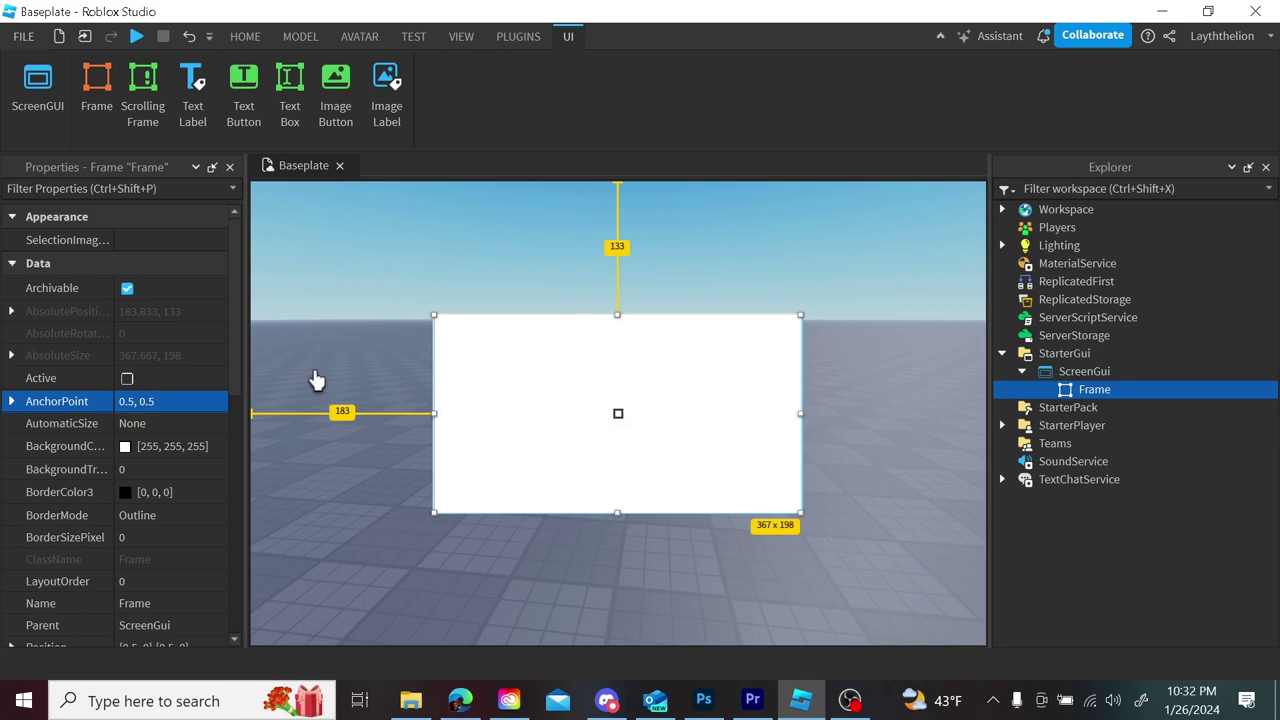
- Look through the frame's remaining properties and inspect its ZIndex setting
{"action": "scroll", "coordinate": [237, 391], "scroll_direction": "down", "scroll_amount": 1}
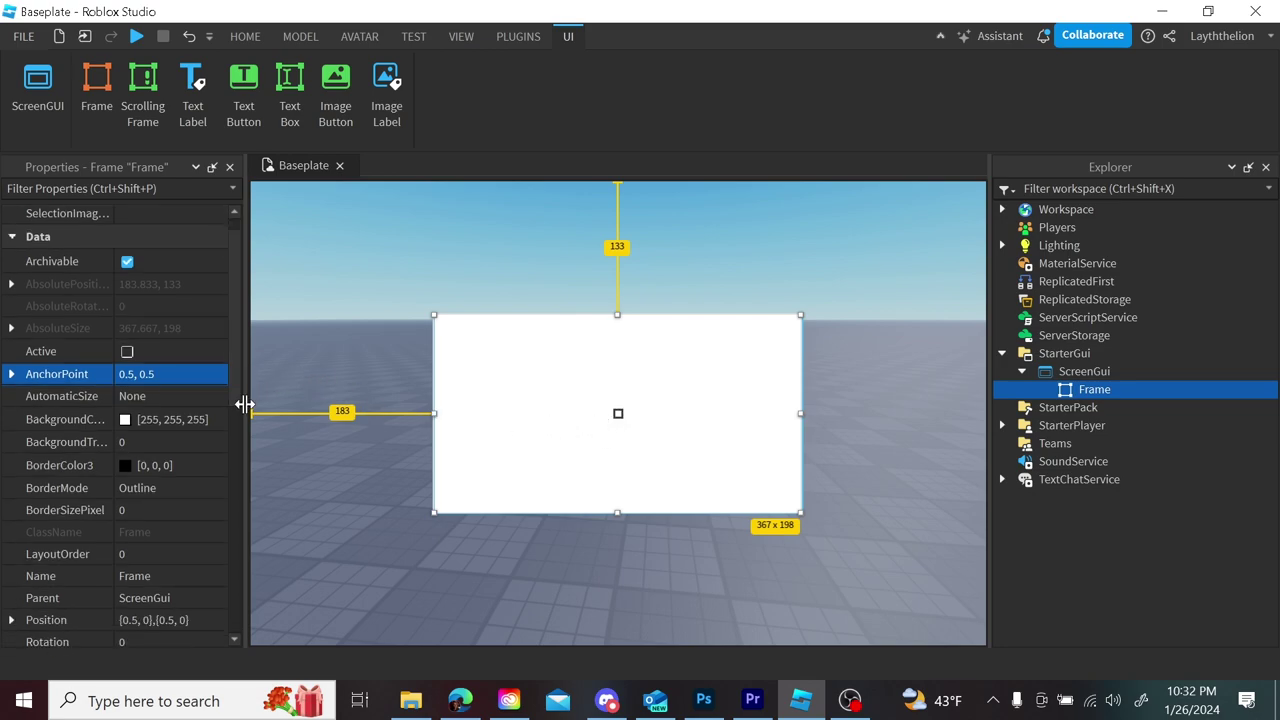
{"action": "left_click", "coordinate": [199, 448]}
{"action": "mouse_move", "coordinate": [185, 442]}
{"action": "left_mouse_down"}
{"action": "mouse_move", "coordinate": [223, 440]}
{"action": "mouse_move", "coordinate": [186, 442]}
{"action": "left_mouse_up"}
{"action": "scroll", "coordinate": [230, 410], "scroll_direction": "down", "scroll_amount": 1}
{"action": "left_click_drag", "start_coordinate": [230, 453], "coordinate": [143, 505]}
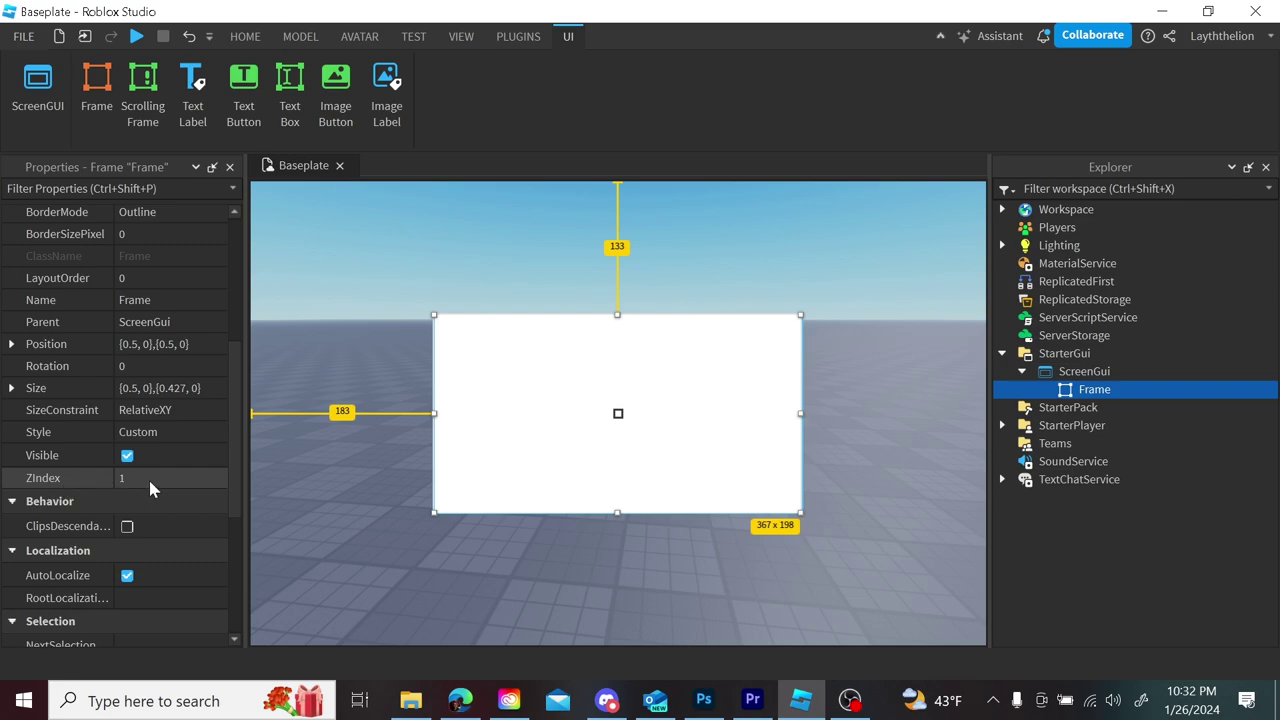
{"action": "left_click", "coordinate": [148, 477]}
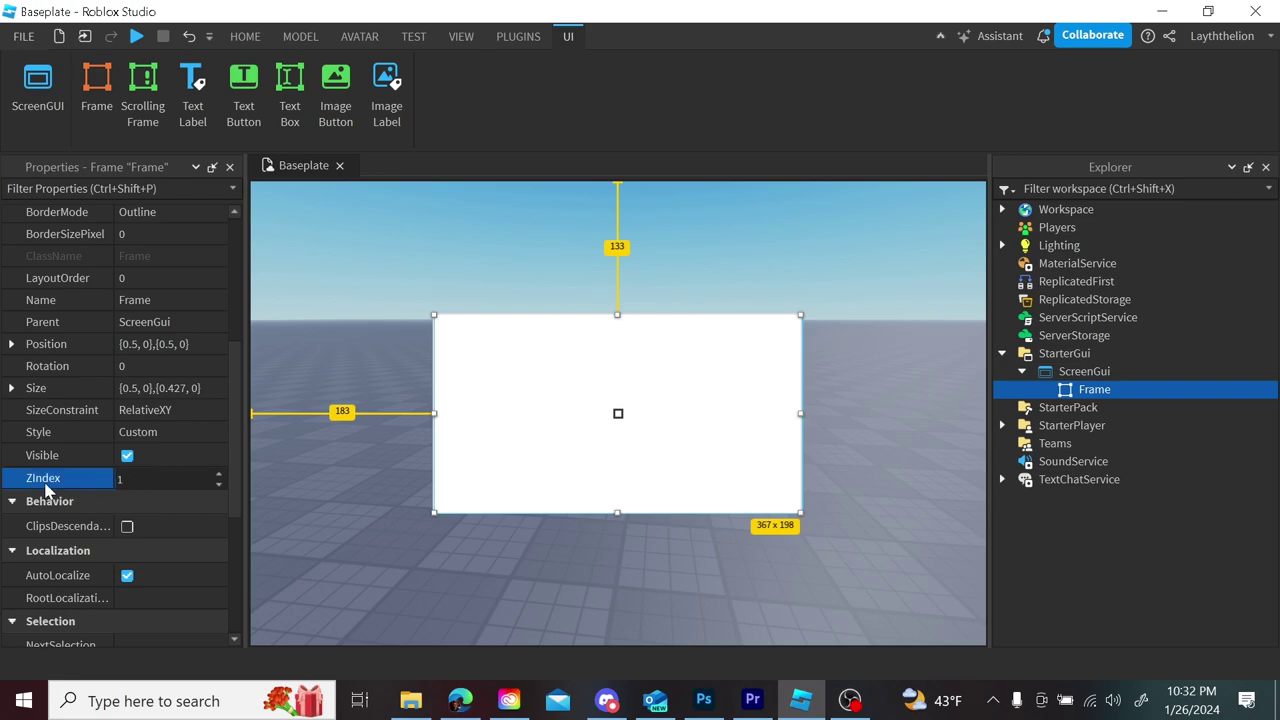
{"action": "key", "text": "Return"}
{"action": "left_click", "coordinate": [271, 494]}
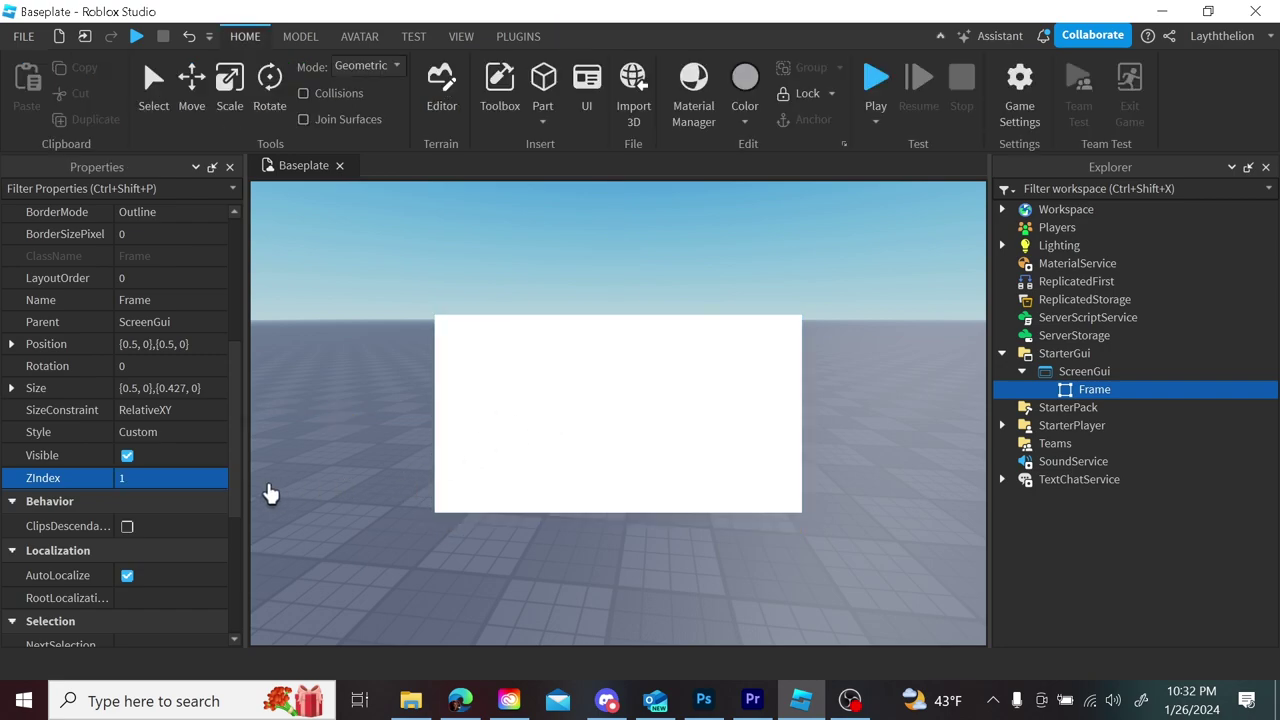
{"action": "left_click", "coordinate": [1100, 389]}
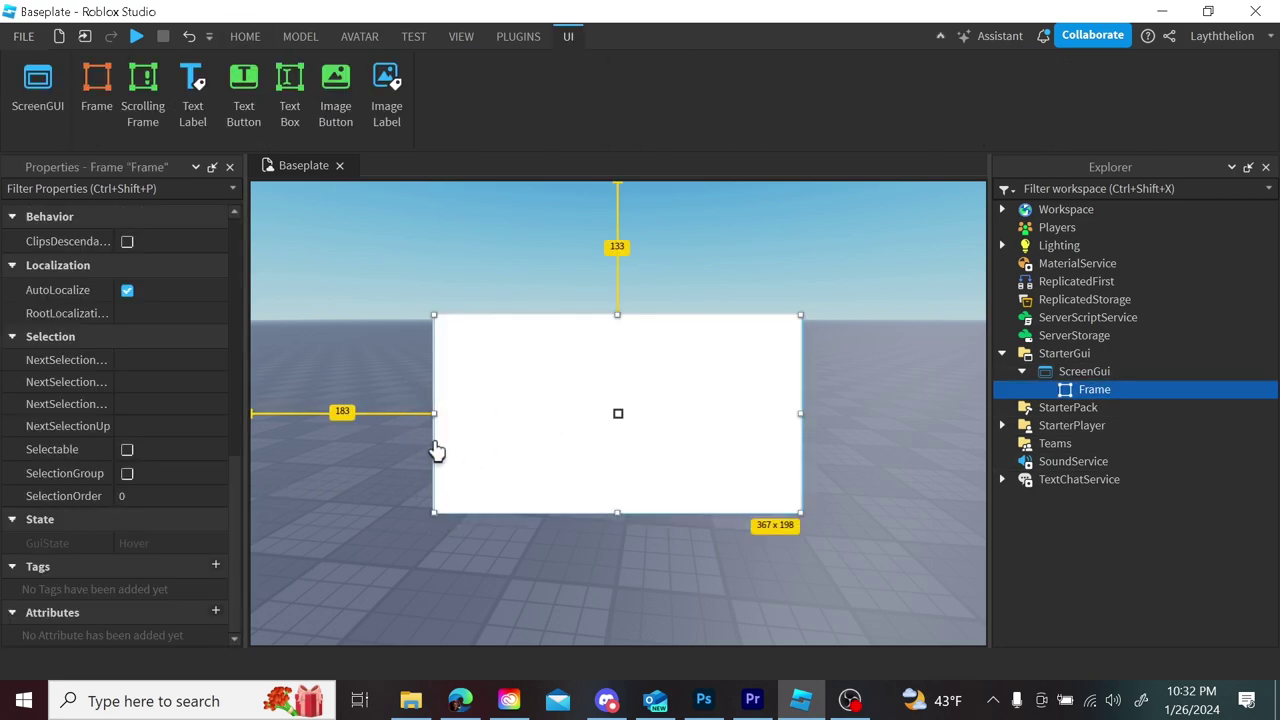
{"action": "left_click_drag", "start_coordinate": [233, 490], "coordinate": [252, 389]}
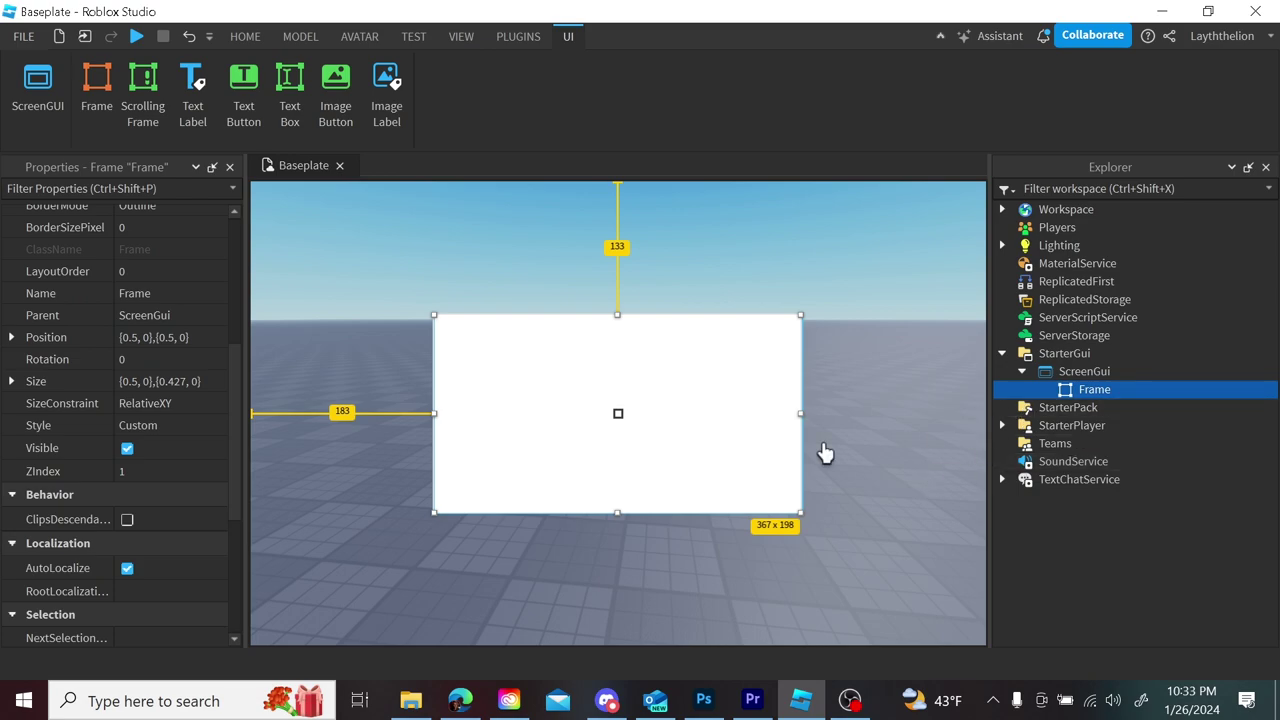
- Duplicate the frame as a red copy (255, 17, 0) overlapping the original at about {0.613, 0},{0.418, 0}
{"action": "key", "text": "ctrl+d"}
{"action": "left_click_drag", "start_coordinate": [711, 474], "coordinate": [825, 396]}
{"action": "left_click_drag", "start_coordinate": [240, 420], "coordinate": [244, 297]}
{"action": "left_click", "coordinate": [125, 436]}
{"action": "left_click_drag", "start_coordinate": [760, 266], "coordinate": [845, 174]}
{"action": "left_click", "coordinate": [783, 535]}
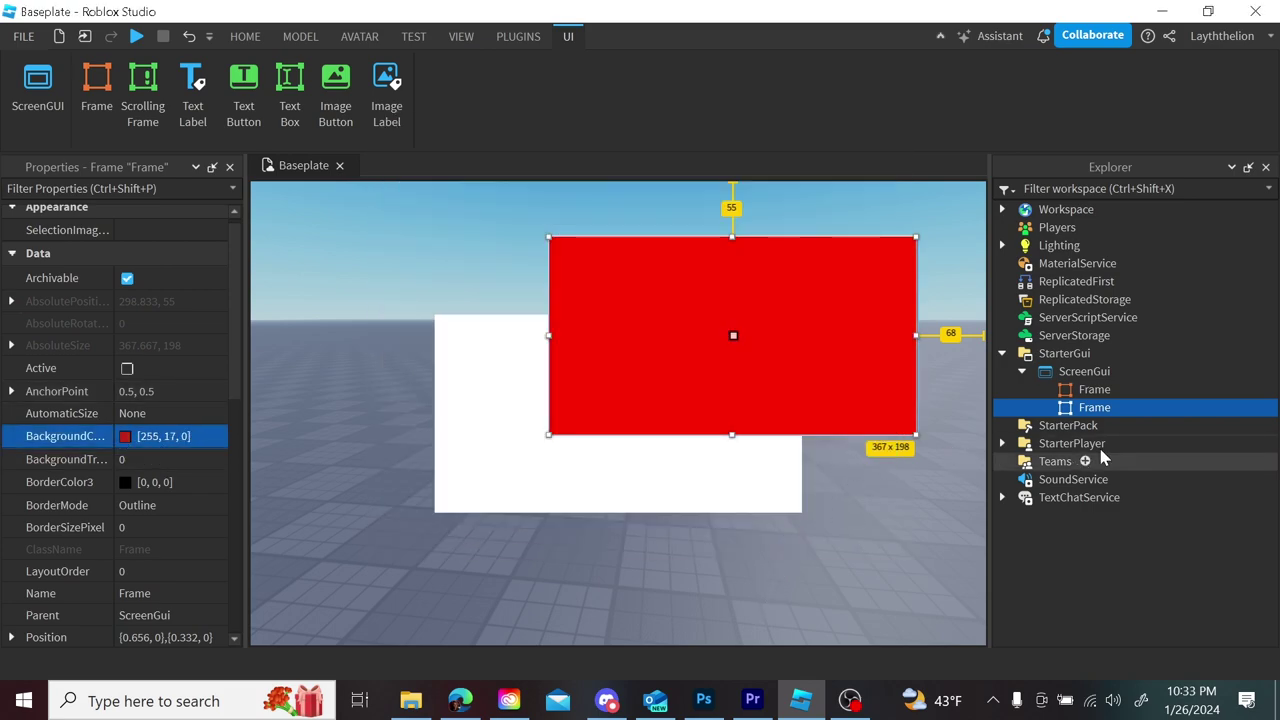
{"action": "left_click_drag", "start_coordinate": [780, 377], "coordinate": [748, 417]}
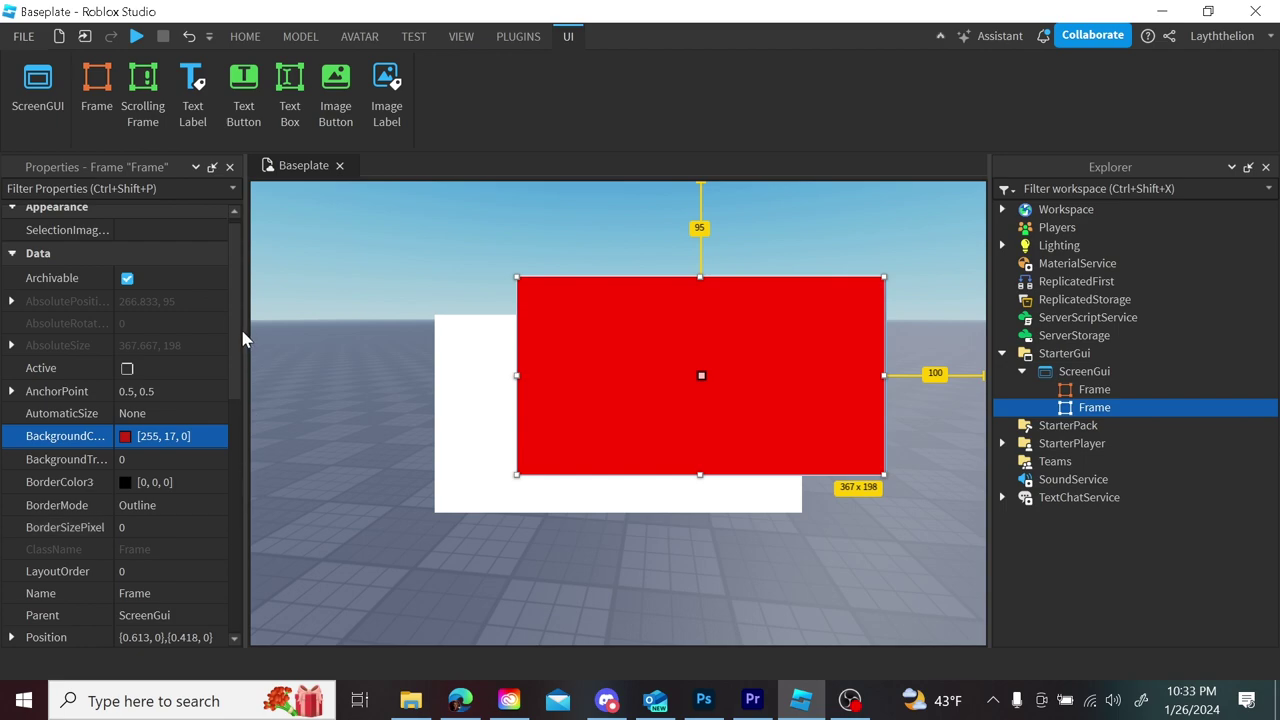
- Enable ClipsDescendants on the red frame and try a ZIndex of 2 before returning it to 1
{"action": "left_click_drag", "start_coordinate": [234, 354], "coordinate": [225, 468]}
{"action": "left_click", "coordinate": [160, 463]}
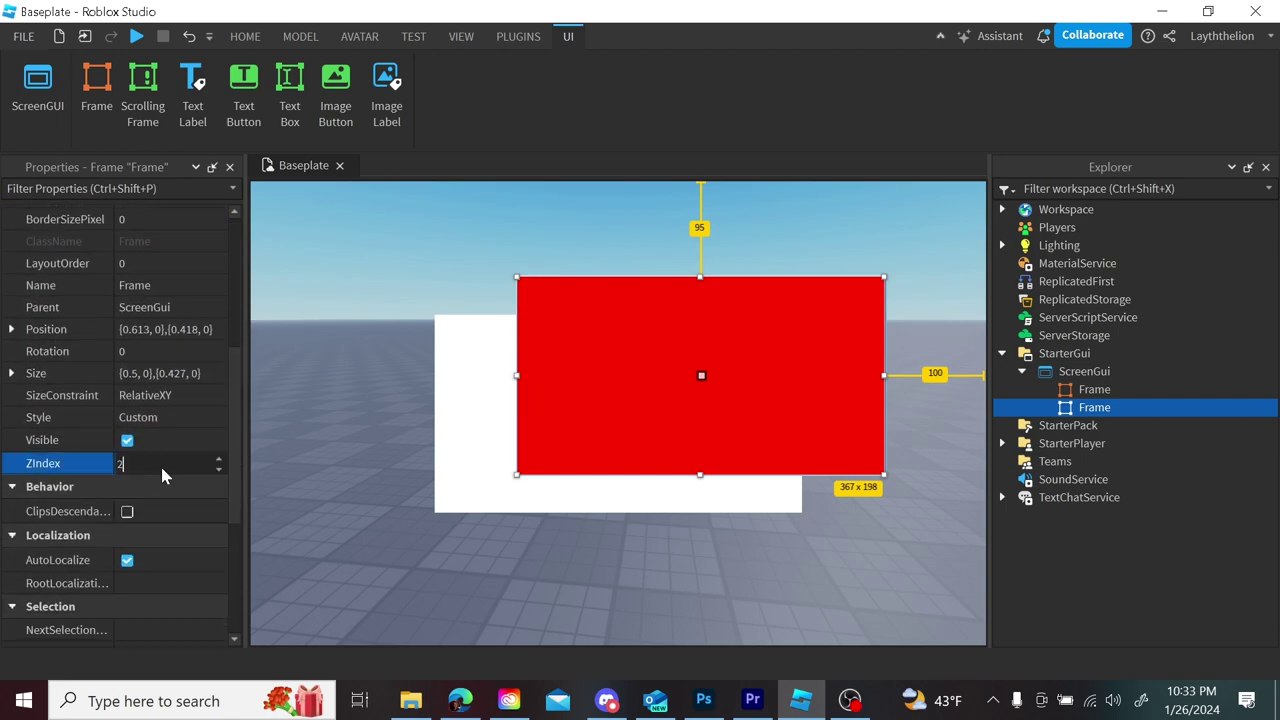
{"action": "key", "text": "Return"}
{"action": "left_click", "coordinate": [127, 511]}
{"action": "left_click", "coordinate": [143, 465]}
{"action": "key", "text": "Return"}
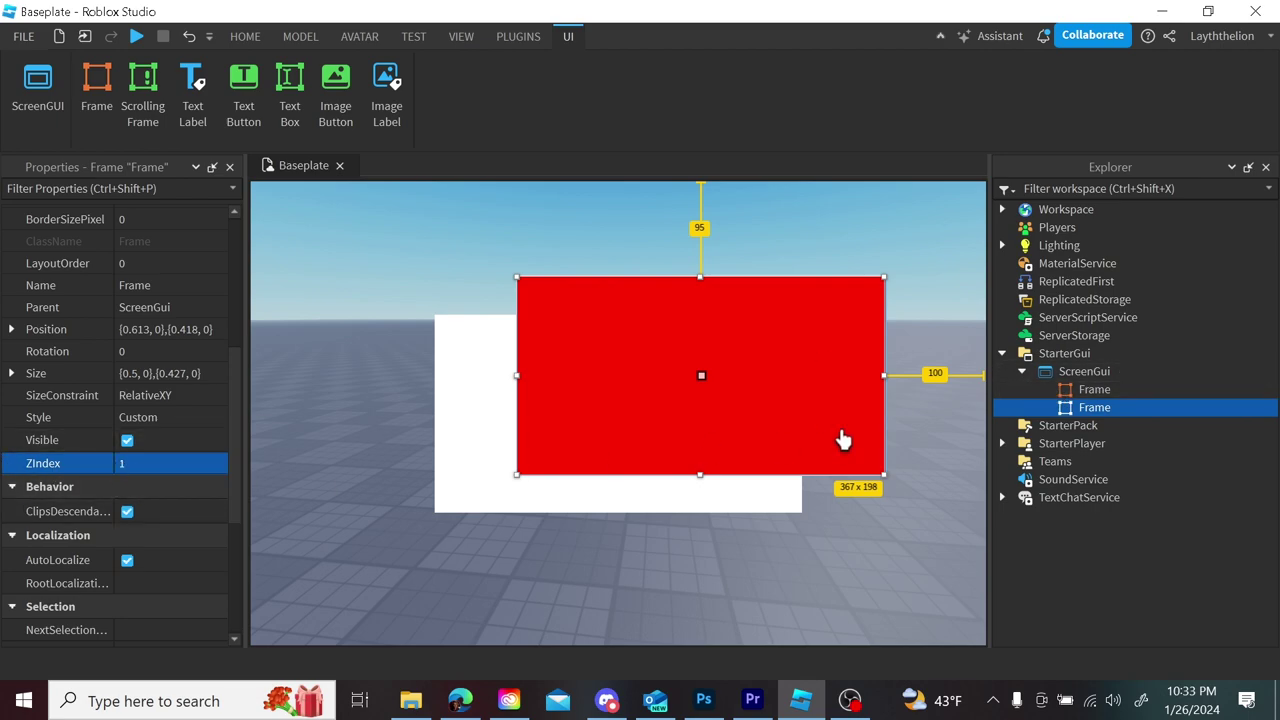
- Set the white frame's ZIndex to 2 so it draws in front of the red frame
{"action": "left_click", "coordinate": [1090, 392]}
{"action": "left_click", "coordinate": [174, 466]}
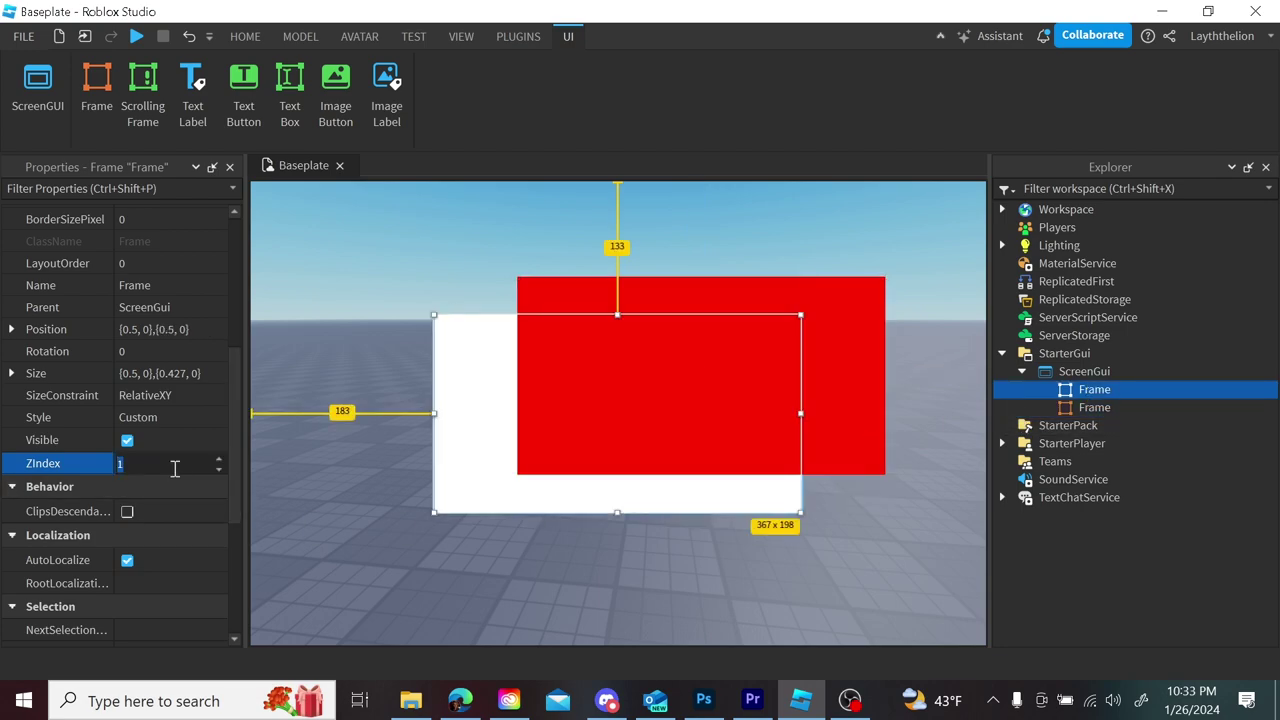
{"action": "type", "text": "2"}
{"action": "key", "text": "Return"}
{"action": "left_click", "coordinate": [297, 537]}
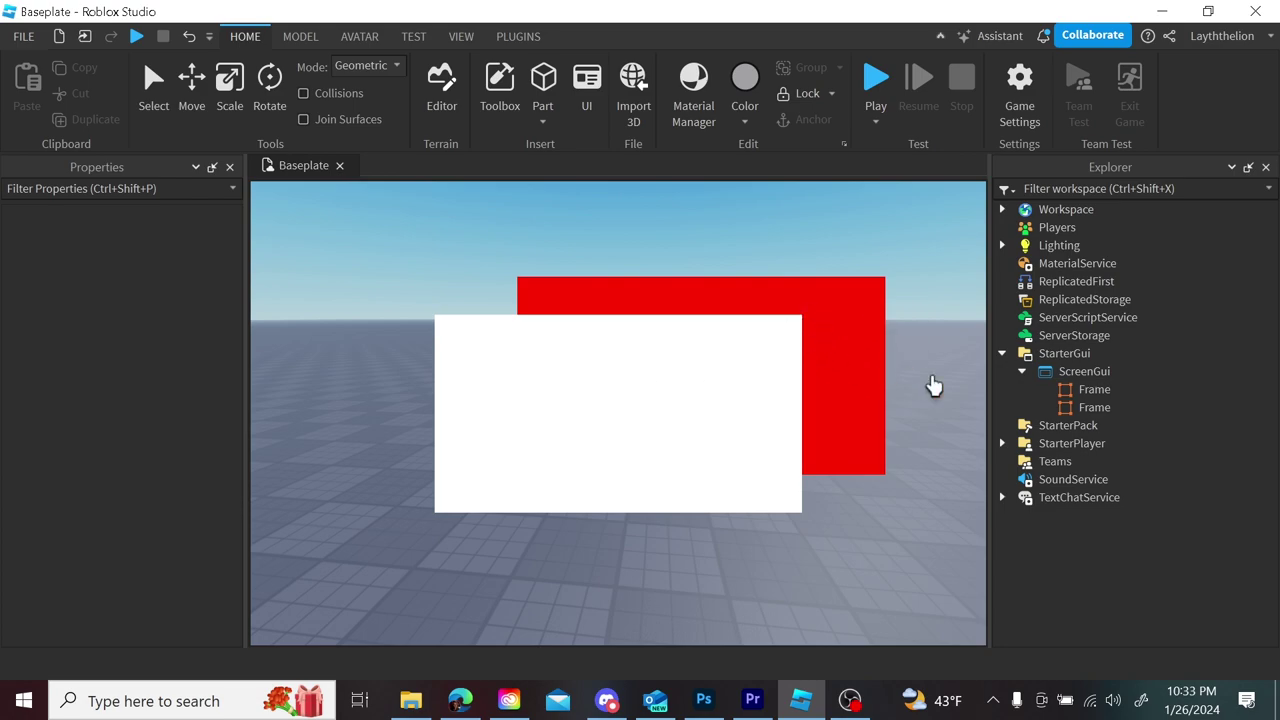
- Shrink the white frame to about {0.419, 0},{0.358, 0} and place it centred inside the red frame
{"action": "left_click", "coordinate": [1094, 407]}
{"action": "left_click", "coordinate": [1094, 389]}
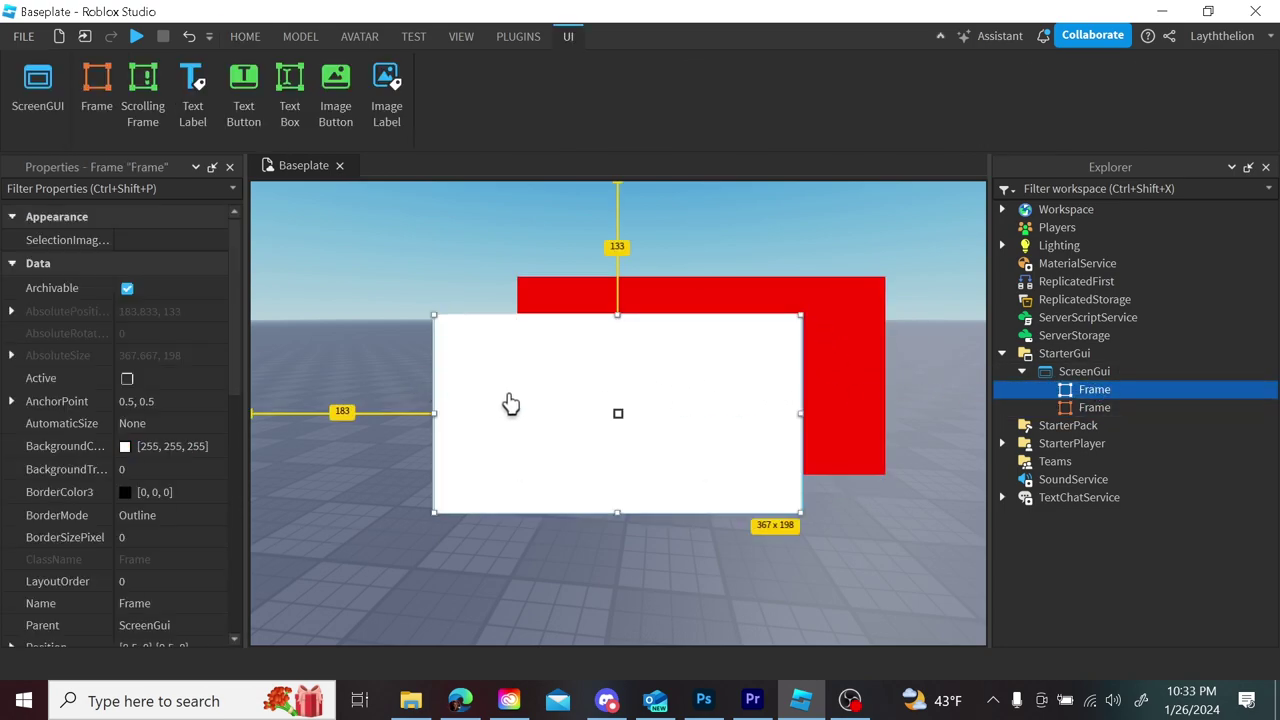
{"action": "left_click_drag", "start_coordinate": [660, 400], "coordinate": [737, 360]}
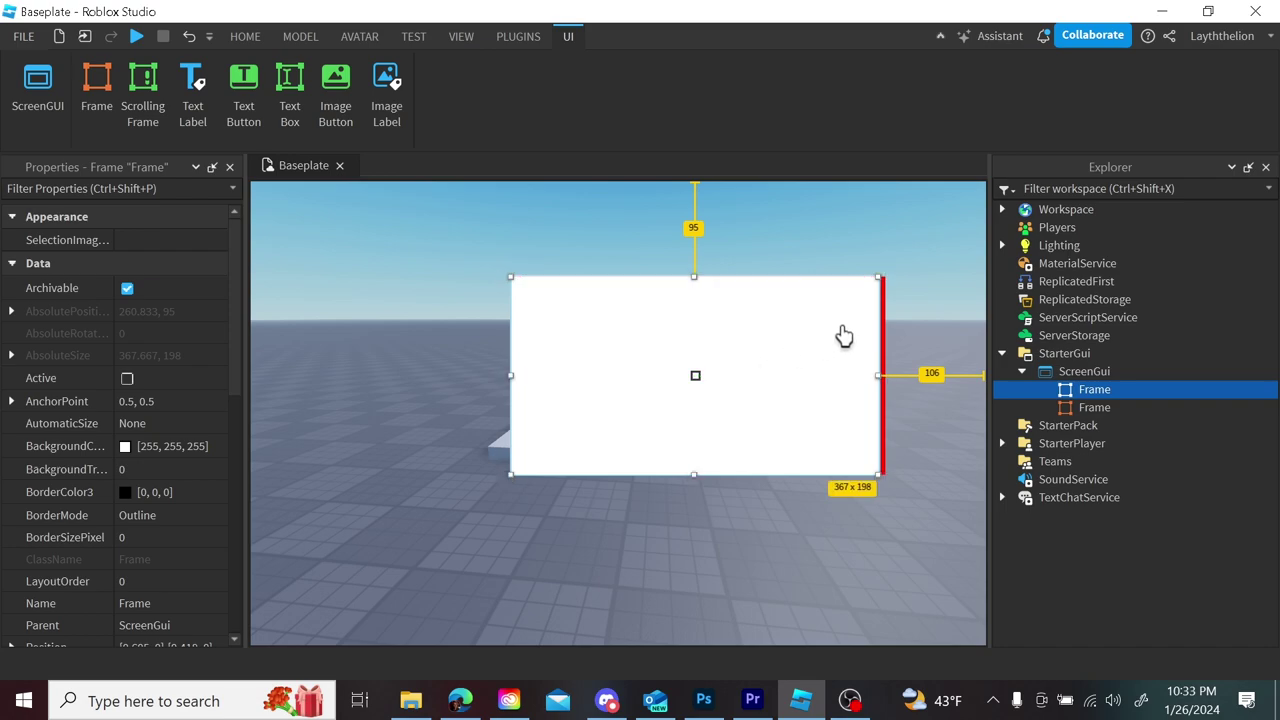
{"action": "left_click_drag", "start_coordinate": [877, 272], "coordinate": [814, 306]}
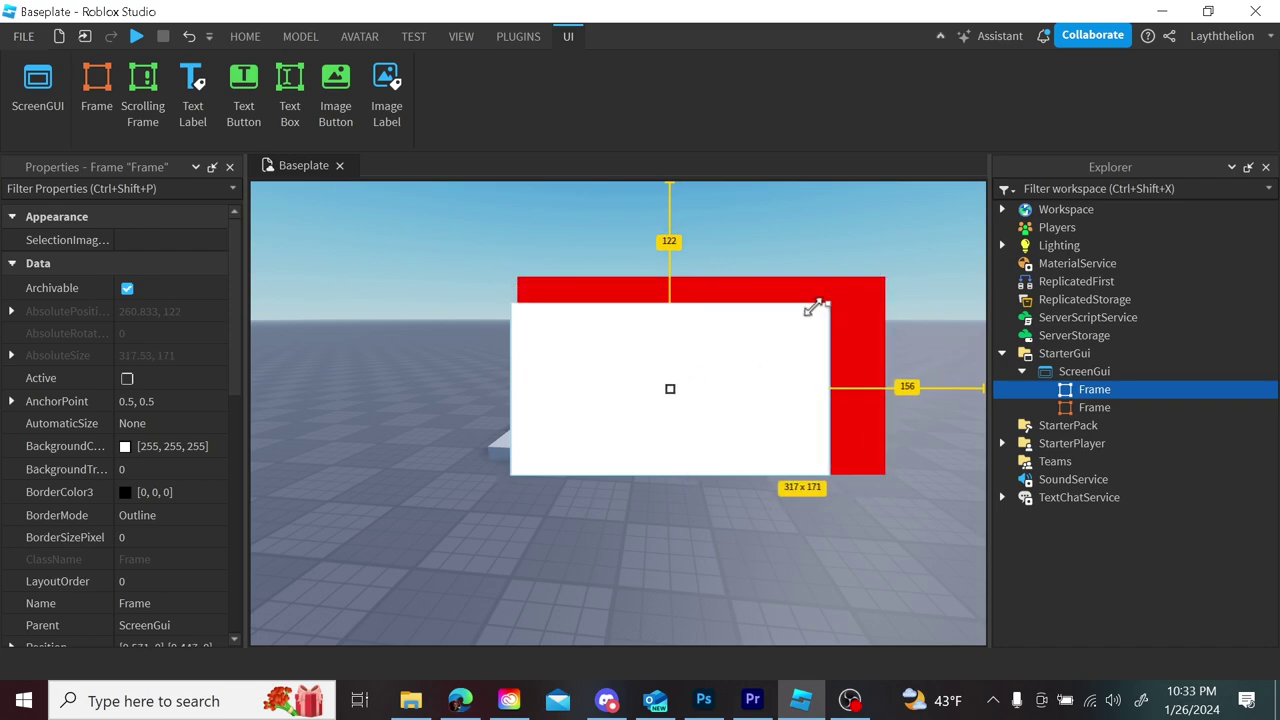
{"action": "left_click_drag", "start_coordinate": [734, 406], "coordinate": [764, 388]}
{"action": "left_click", "coordinate": [939, 457]}
{"action": "scroll", "coordinate": [886, 363], "scroll_direction": "down", "scroll_amount": 3}
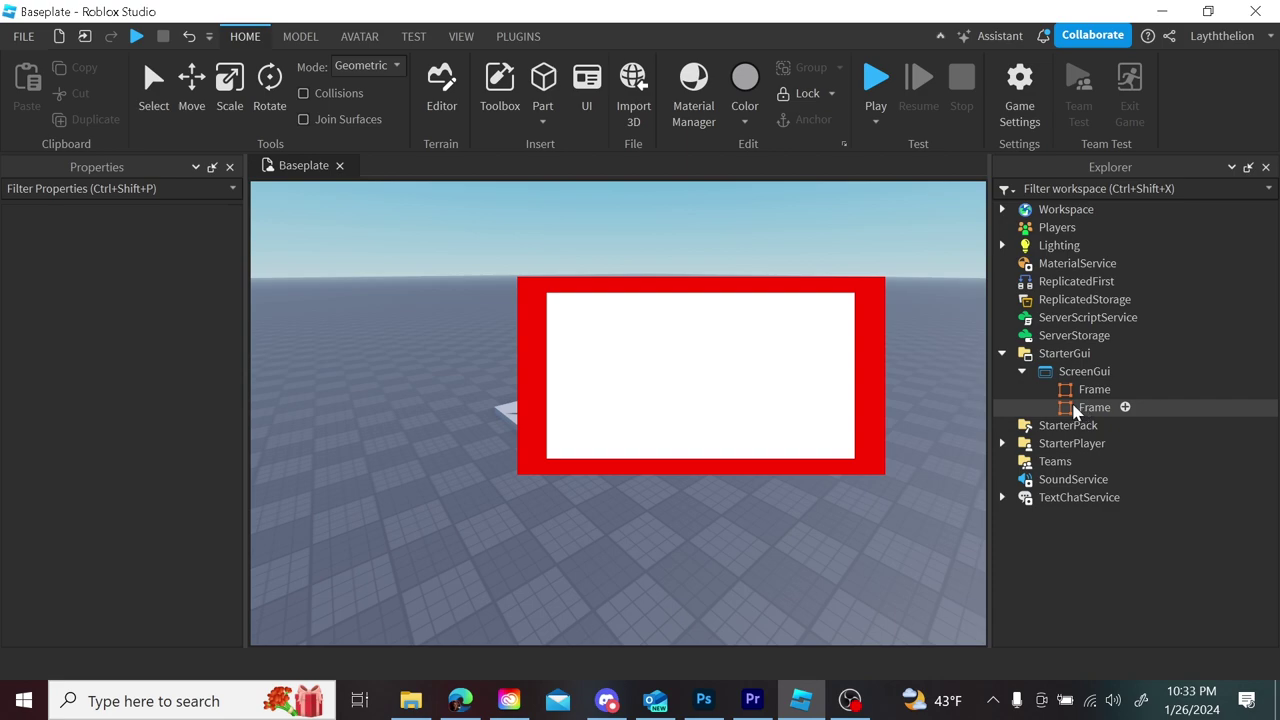
- Add a UIAspectRatioConstraint with AspectRatio 1 to the white frame and resize the frame to about 151 px square
{"action": "left_click", "coordinate": [1122, 407]}
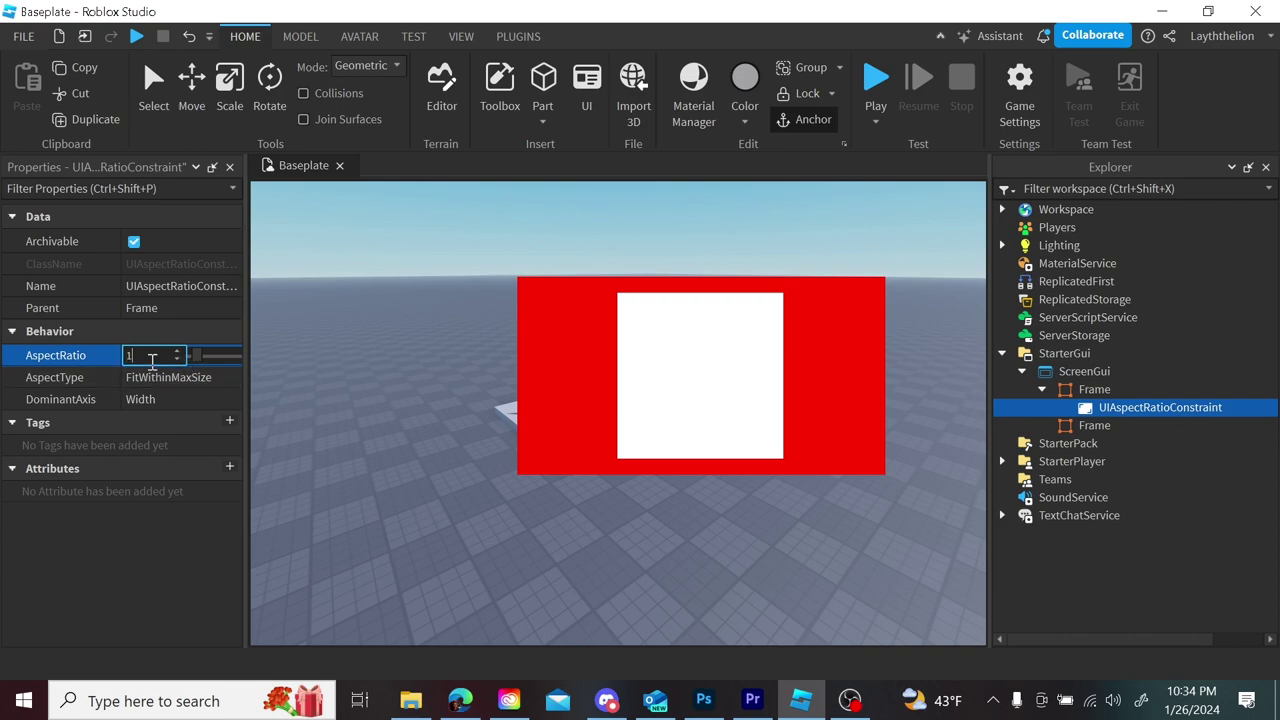
{"action": "key", "text": "Return"}
{"action": "left_click", "coordinate": [1150, 390]}
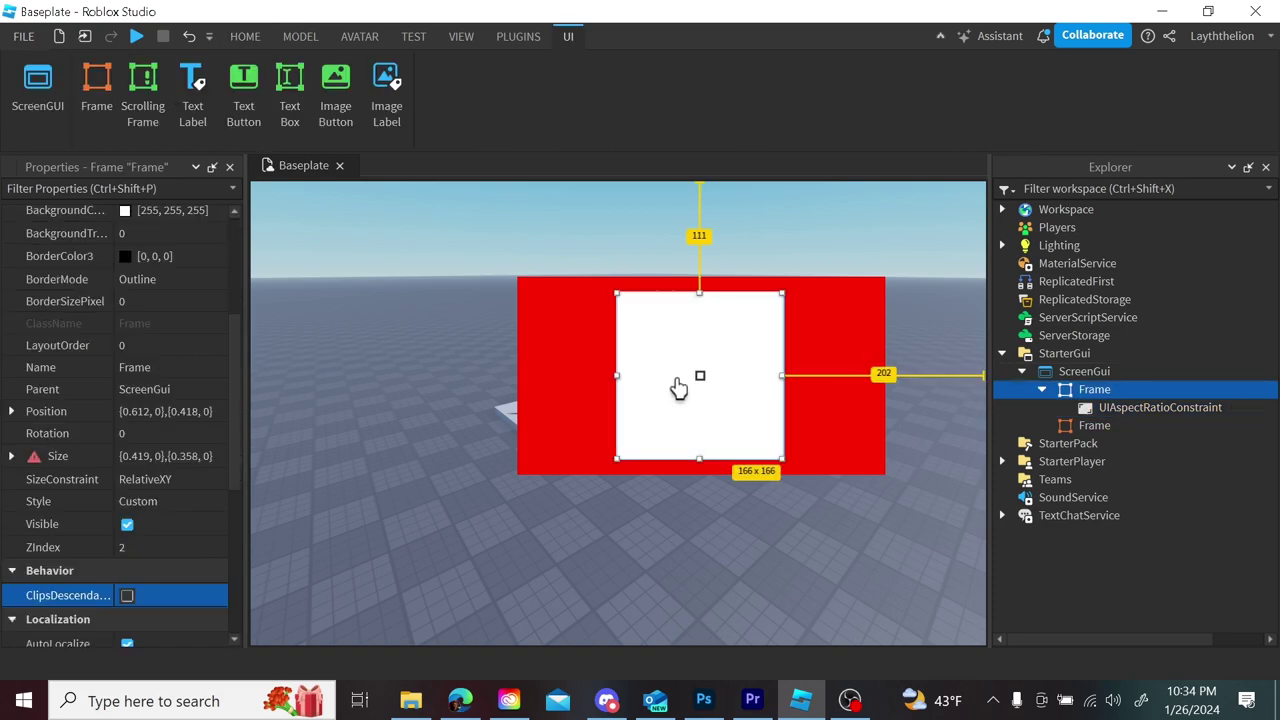
{"action": "left_click_drag", "start_coordinate": [677, 383], "coordinate": [726, 425]}
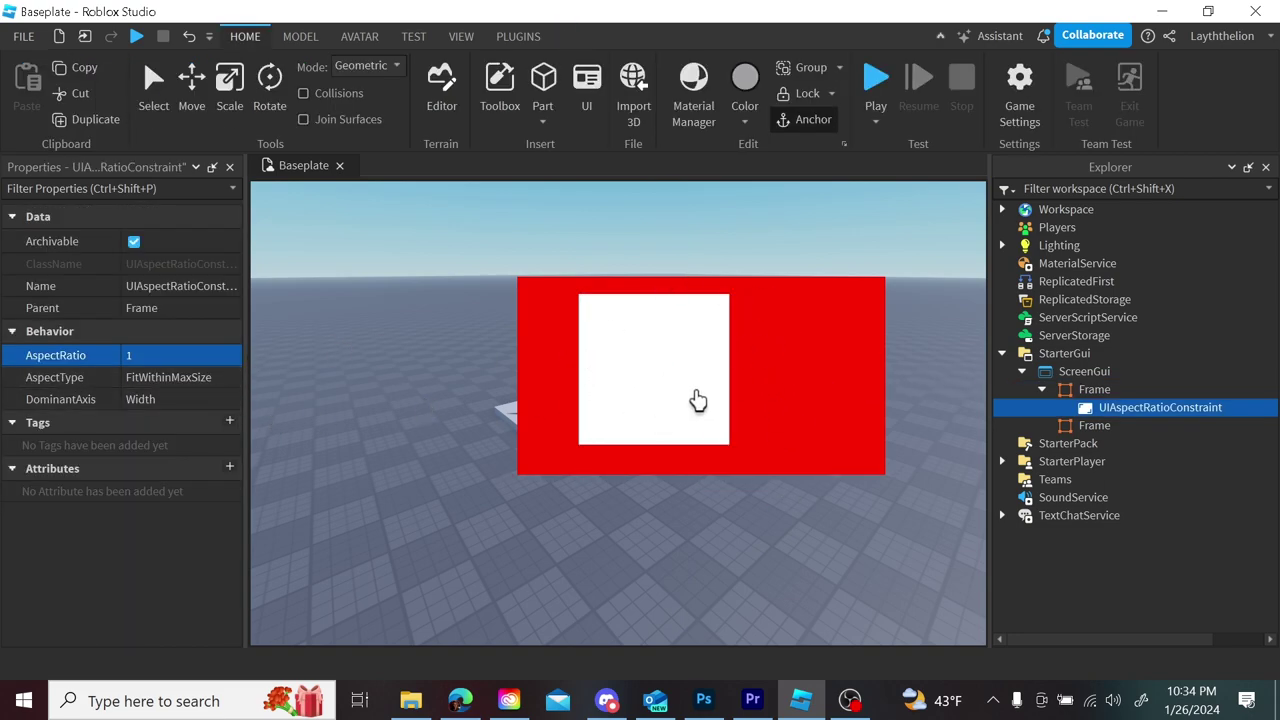
- Move the white square up and to the left so it overlaps only the red frame's upper-left corner
{"action": "left_click", "coordinate": [135, 356]}
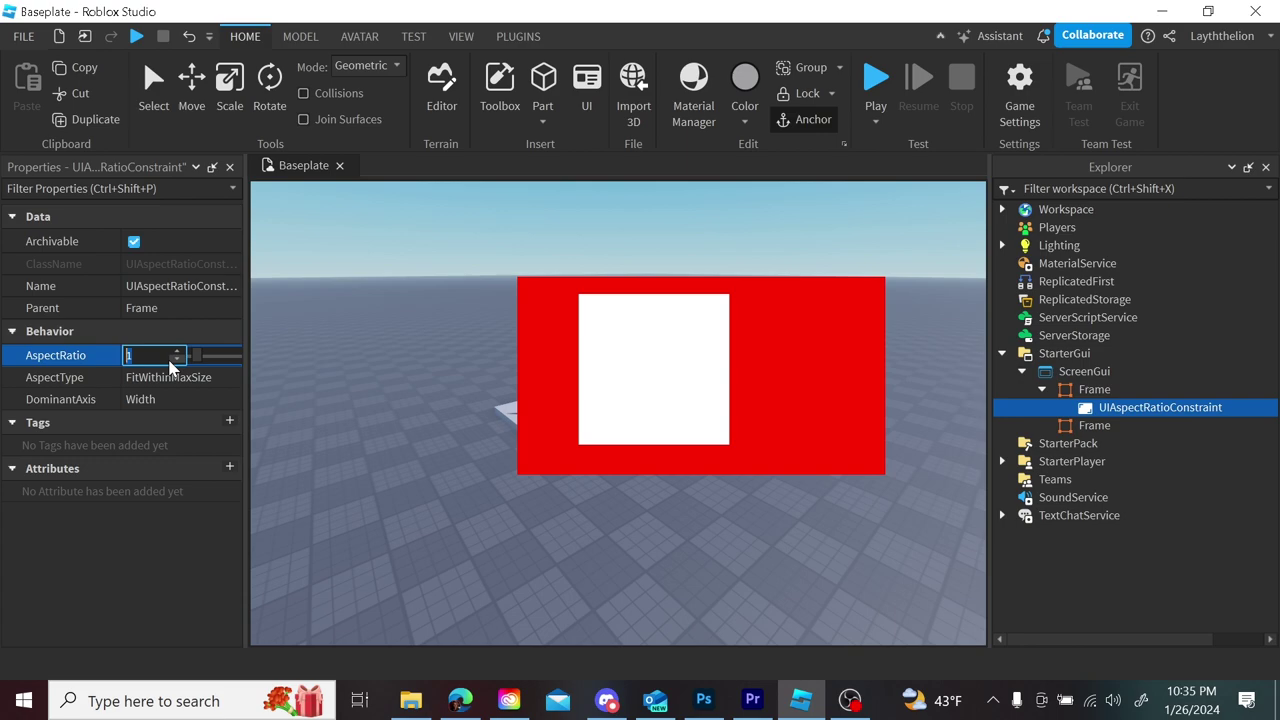
{"action": "left_click", "coordinate": [1095, 389]}
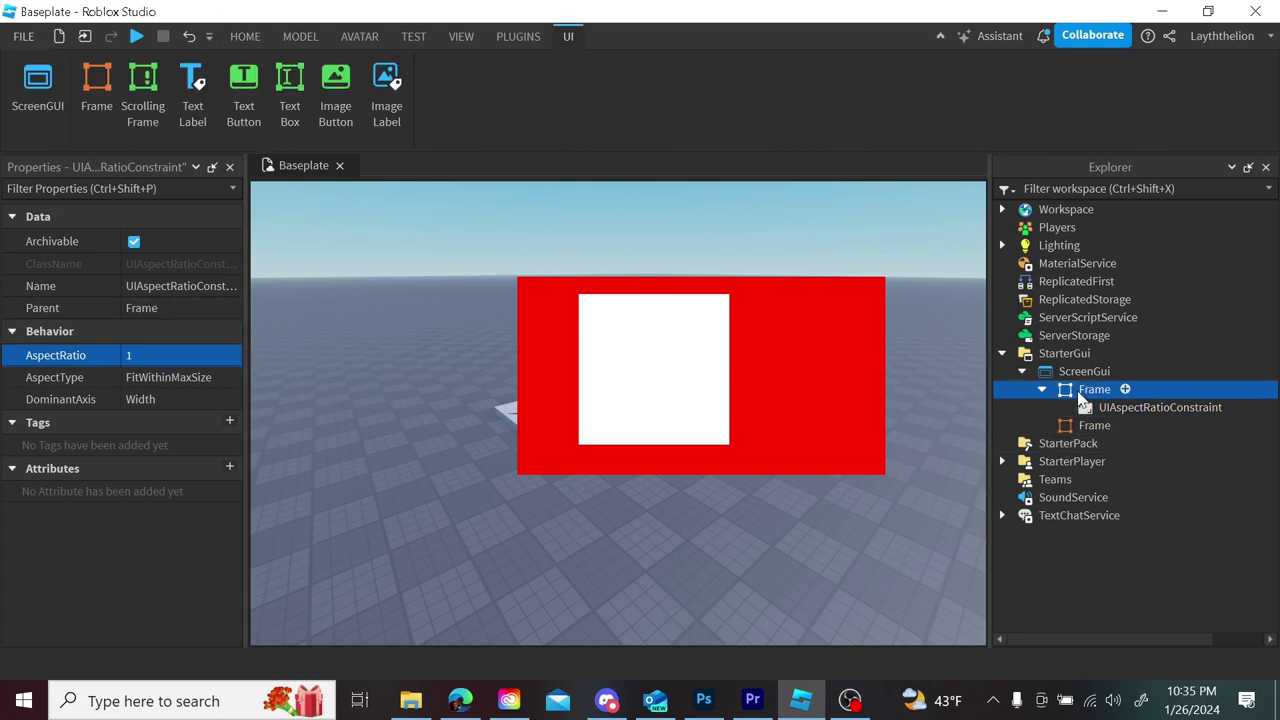
{"action": "left_click", "coordinate": [1150, 407]}
{"action": "left_click", "coordinate": [1095, 389]}
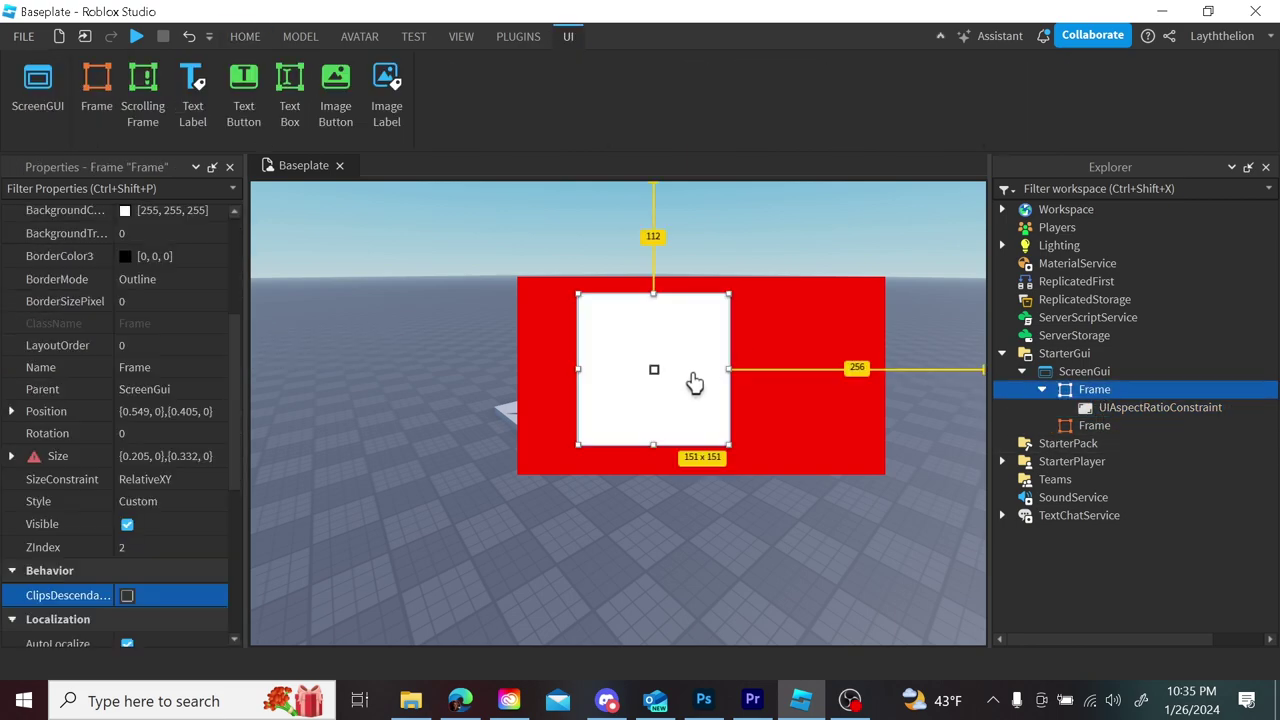
{"action": "left_click_drag", "start_coordinate": [691, 380], "coordinate": [551, 291]}
- Shrink the red frame beside the white square and move the UIAspectRatioConstraint from the white frame into it
{"action": "left_click", "coordinate": [680, 390]}
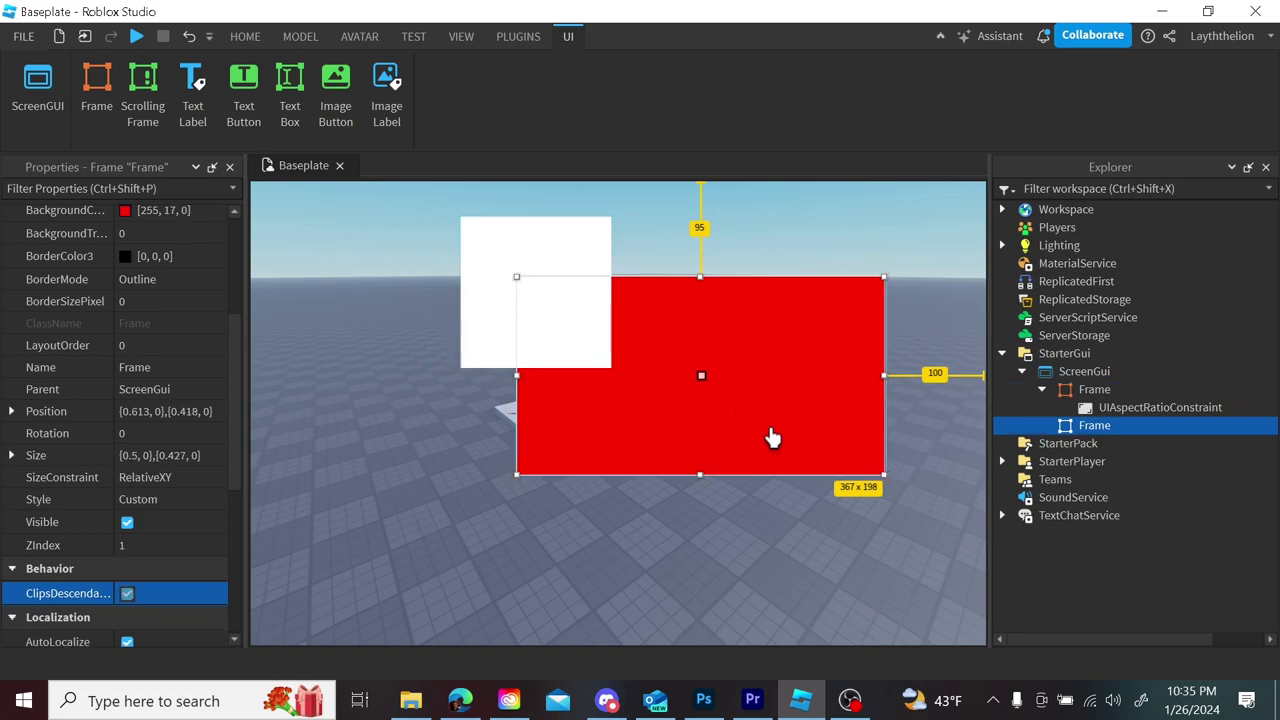
{"action": "left_click_drag", "start_coordinate": [823, 434], "coordinate": [851, 400]}
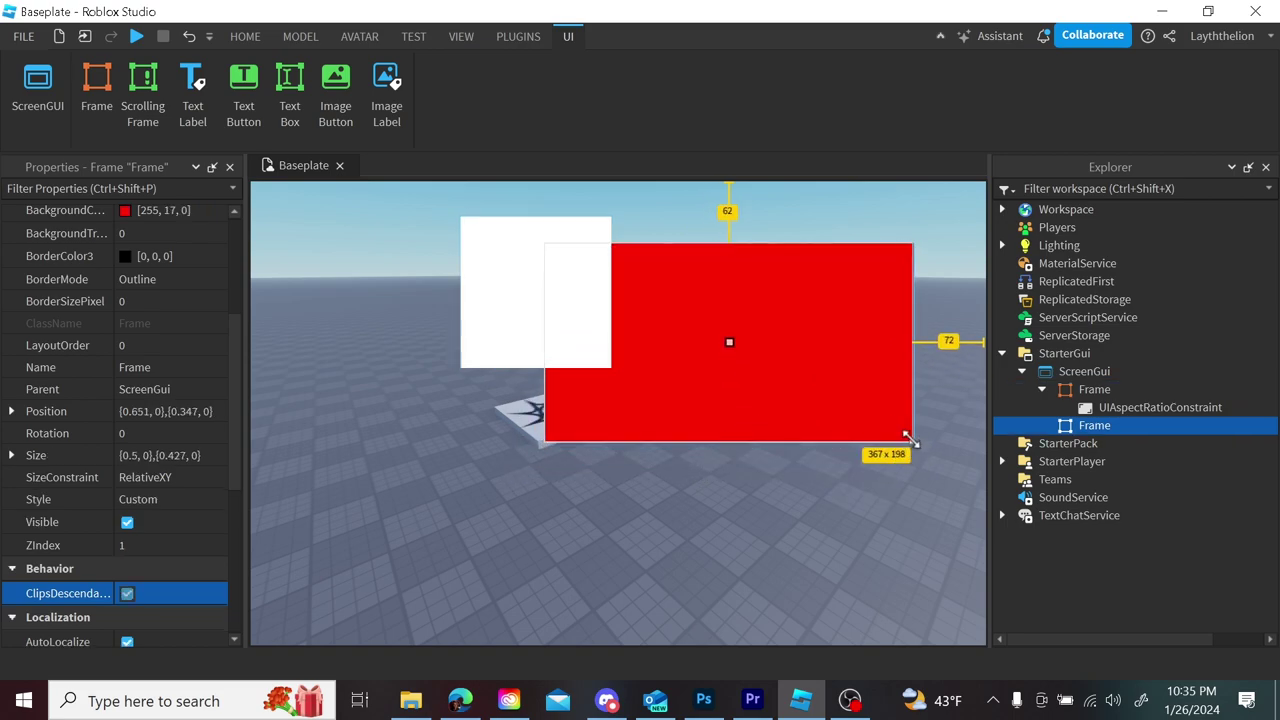
{"action": "left_click_drag", "start_coordinate": [908, 438], "coordinate": [712, 298]}
{"action": "left_click_drag", "start_coordinate": [1160, 407], "coordinate": [1094, 425]}
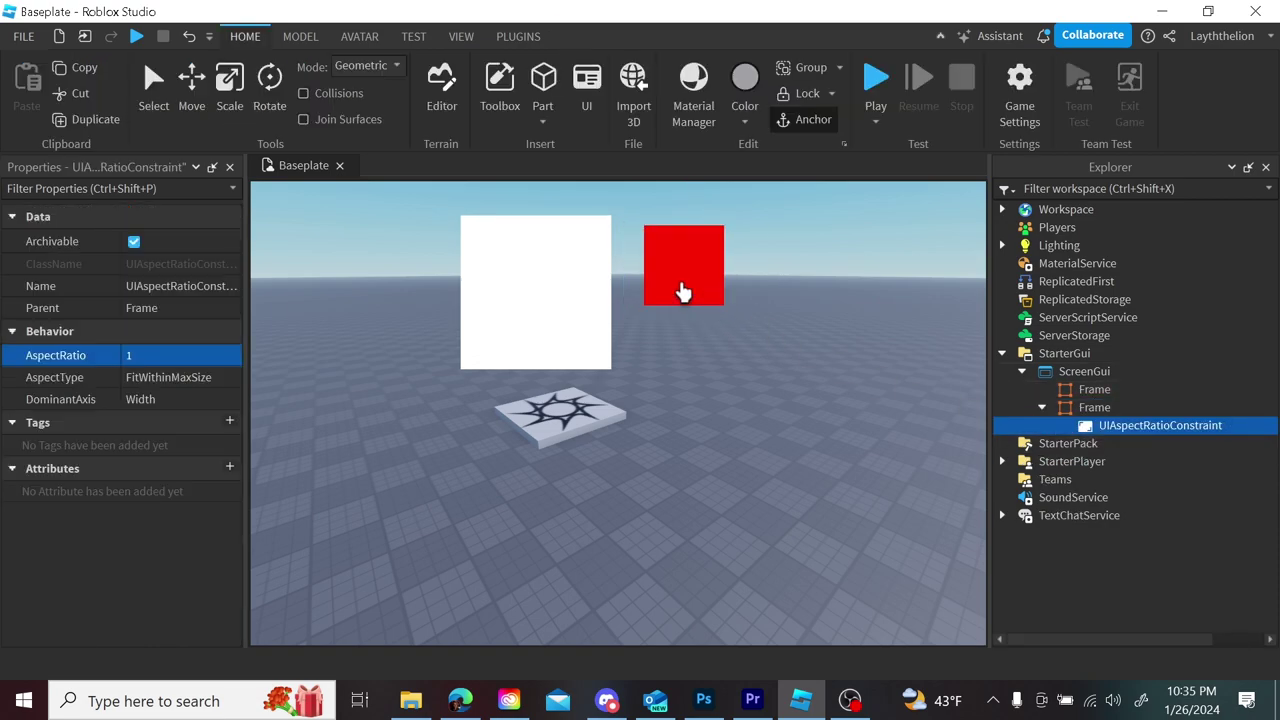
- Reduce the red square to about 50 × 50 px near the viewport's upper edge
{"action": "left_click", "coordinate": [683, 292]}
{"action": "left_click_drag", "start_coordinate": [682, 290], "coordinate": [645, 224]}
{"action": "left_click", "coordinate": [703, 266]}
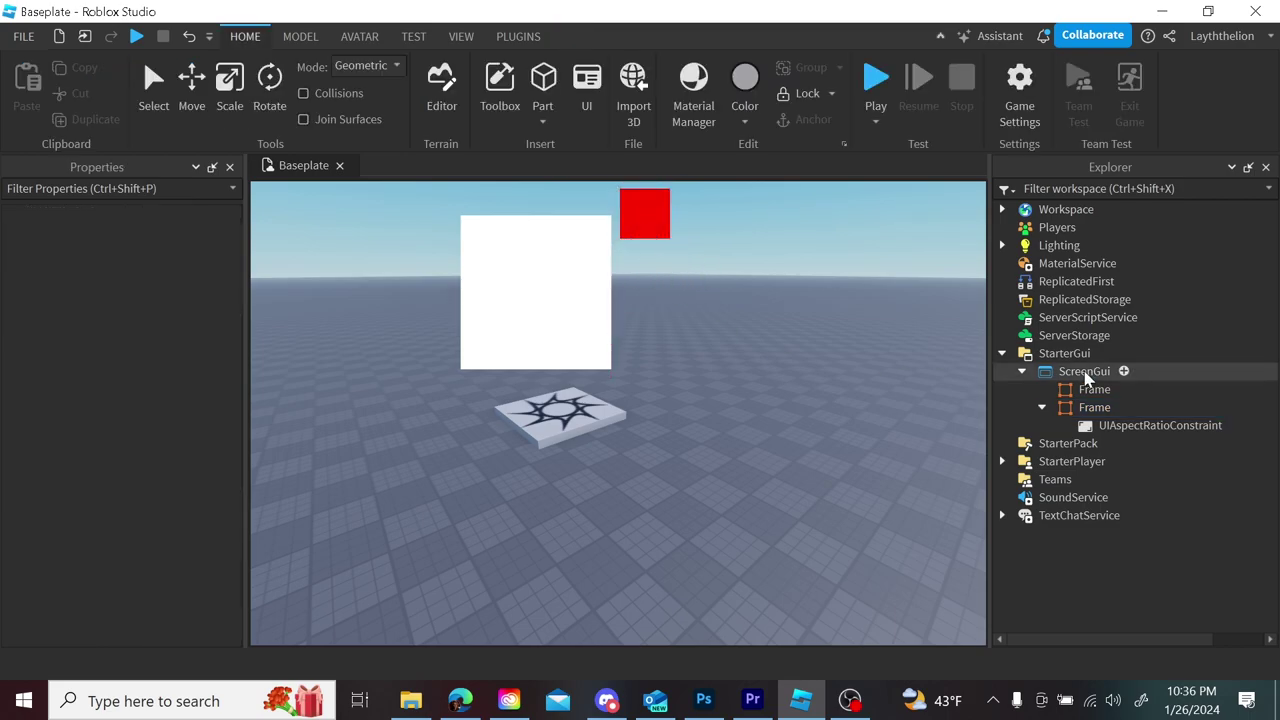
- Add a UISizeConstraint to the red frame and expand its MaxSize and MinSize values
{"action": "left_click", "coordinate": [1123, 407]}
{"action": "left_click", "coordinate": [128, 40]}
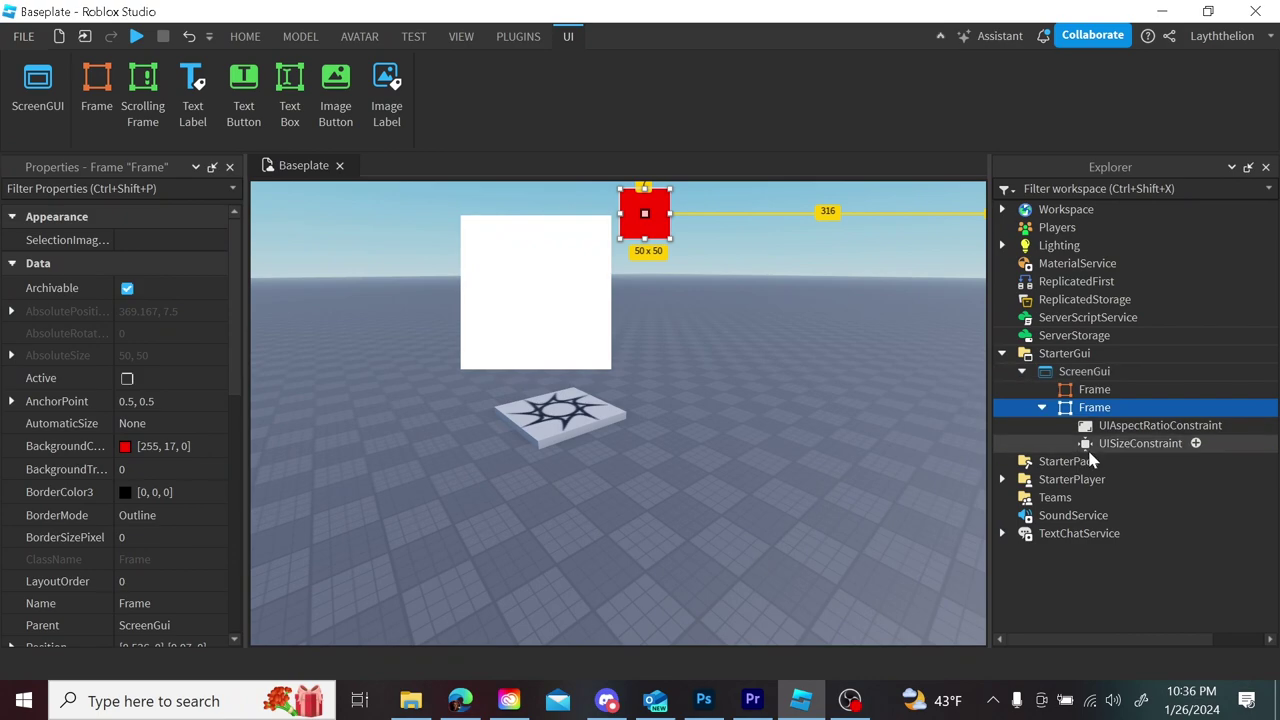
{"action": "left_click", "coordinate": [1092, 446]}
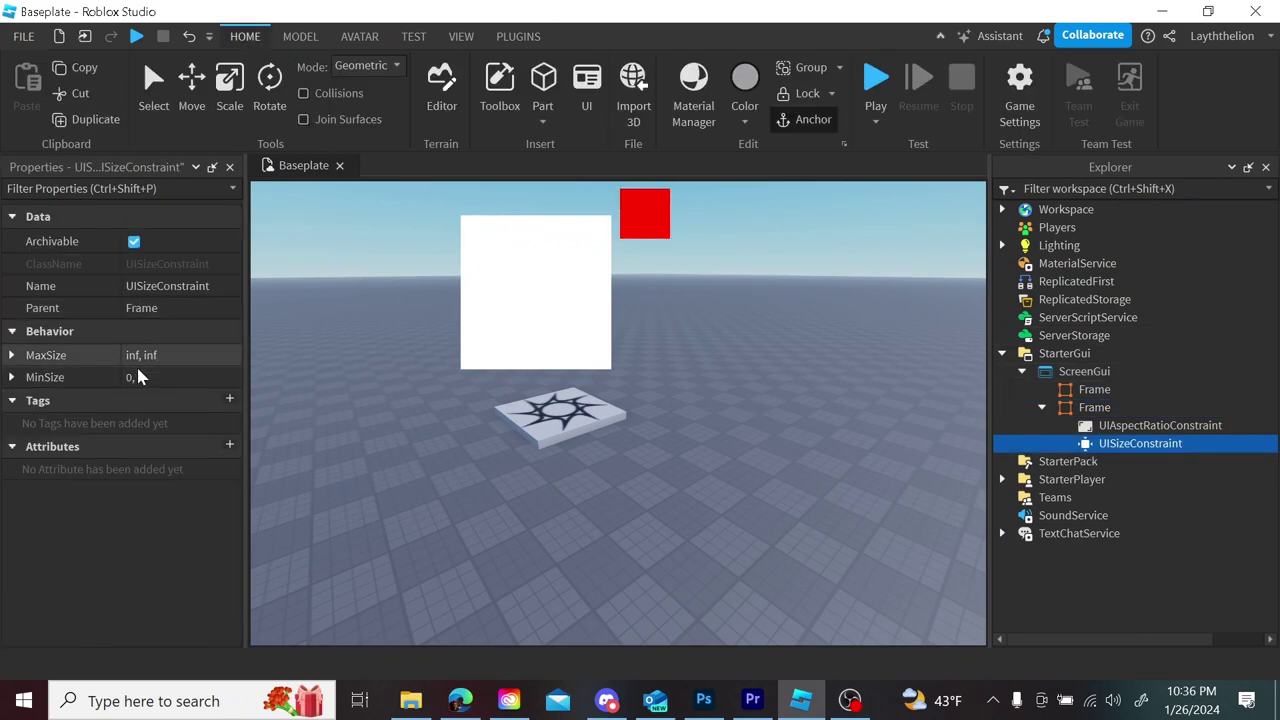
{"action": "left_click", "coordinate": [11, 355]}
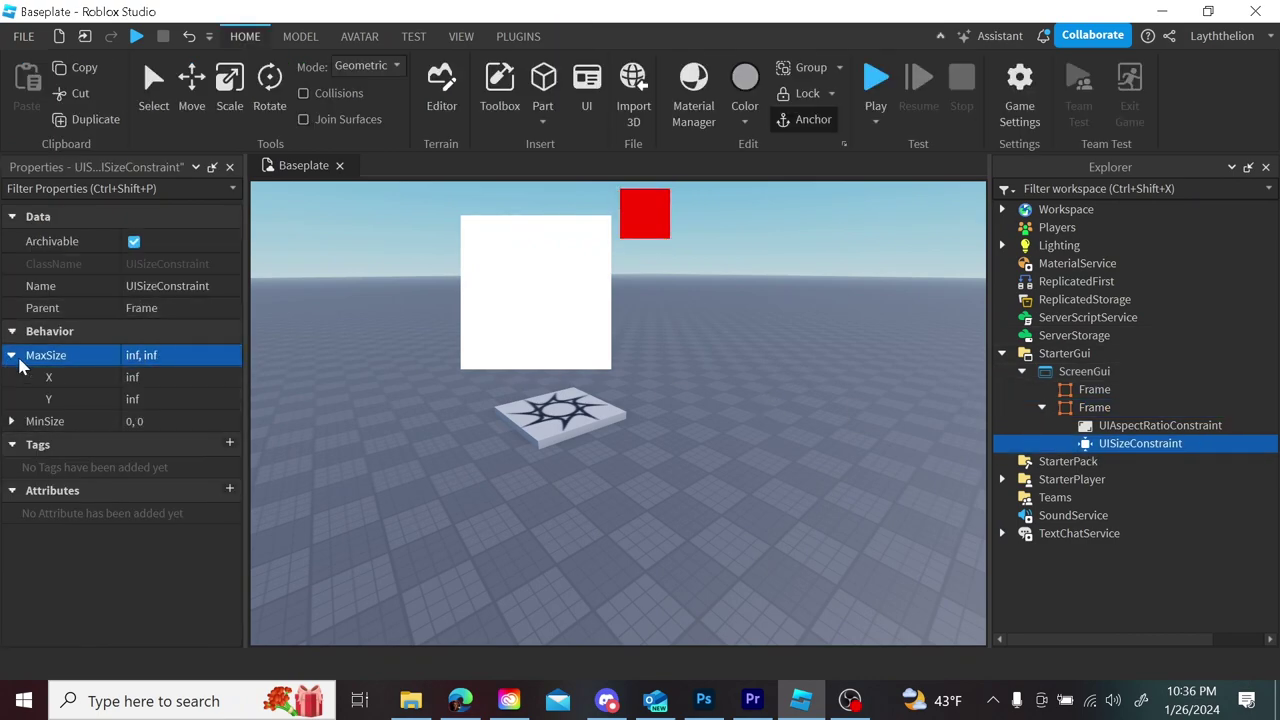
{"action": "left_click", "coordinate": [14, 423]}
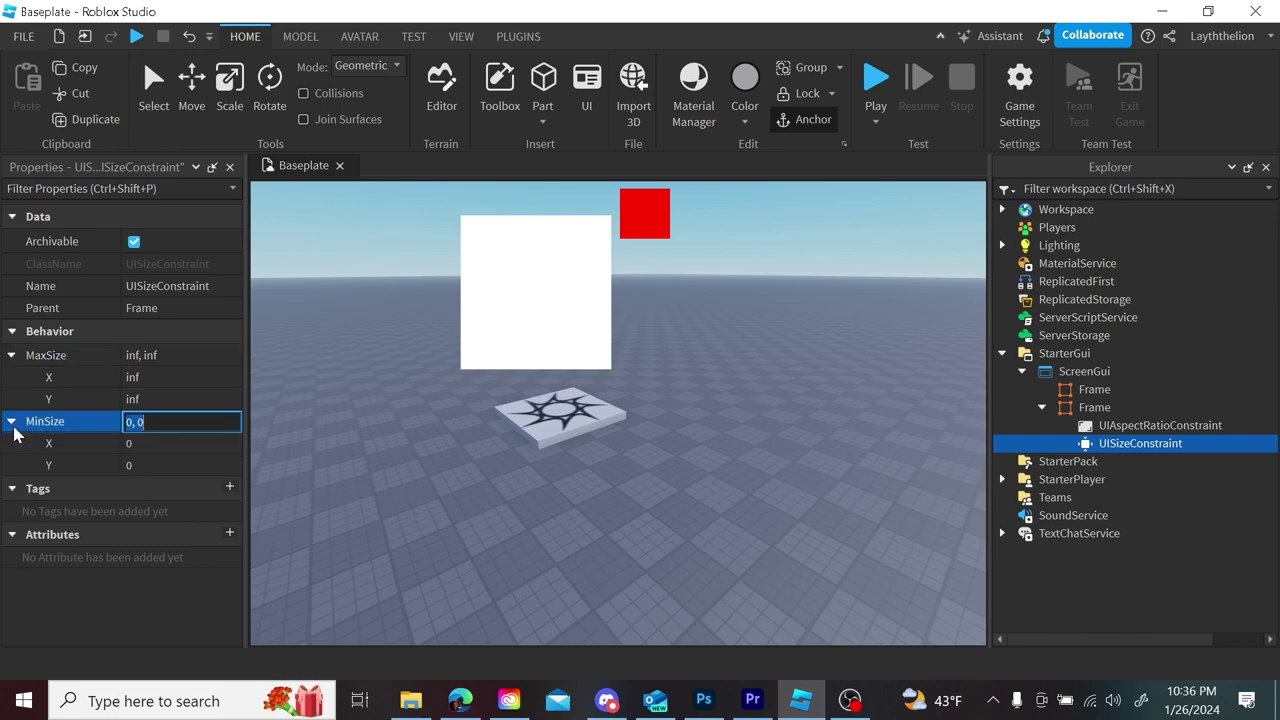
{"action": "left_click", "coordinate": [12, 335]}
{"action": "left_click", "coordinate": [12, 333]}
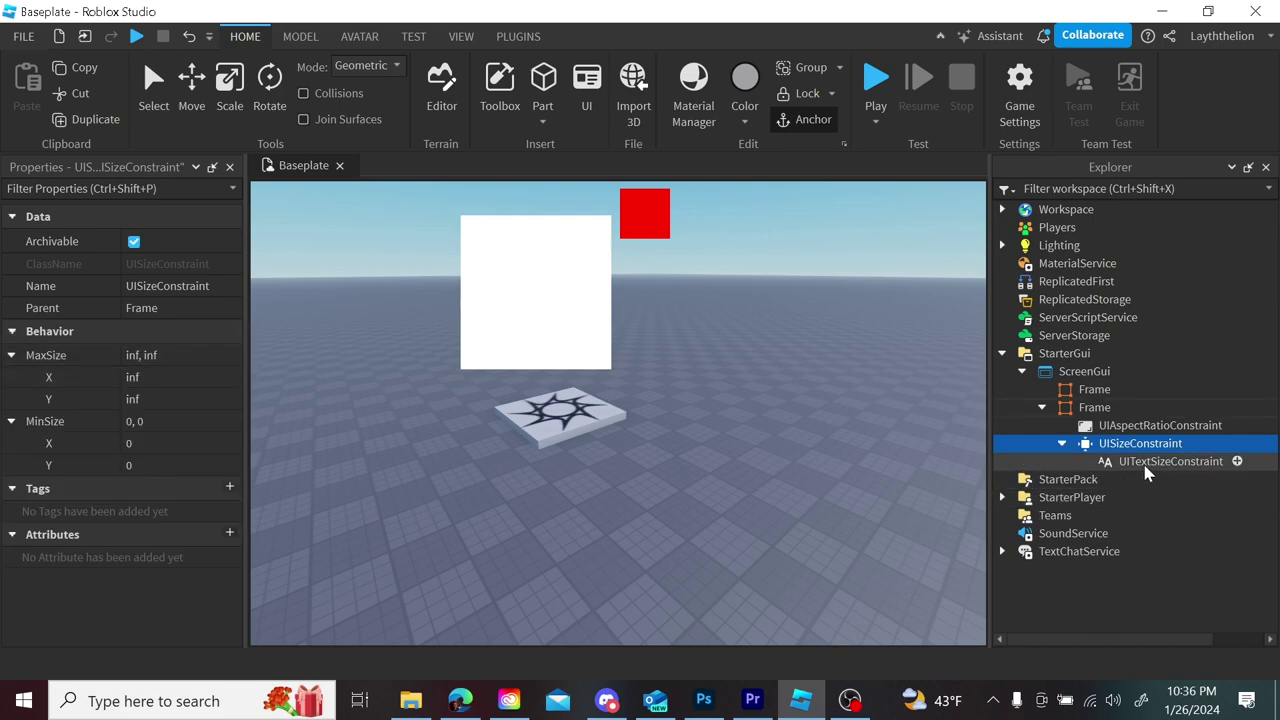
- Move the UITextSizeConstraint directly under the red frame and insert a TextLabel into that frame
{"action": "left_click", "coordinate": [1145, 463]}
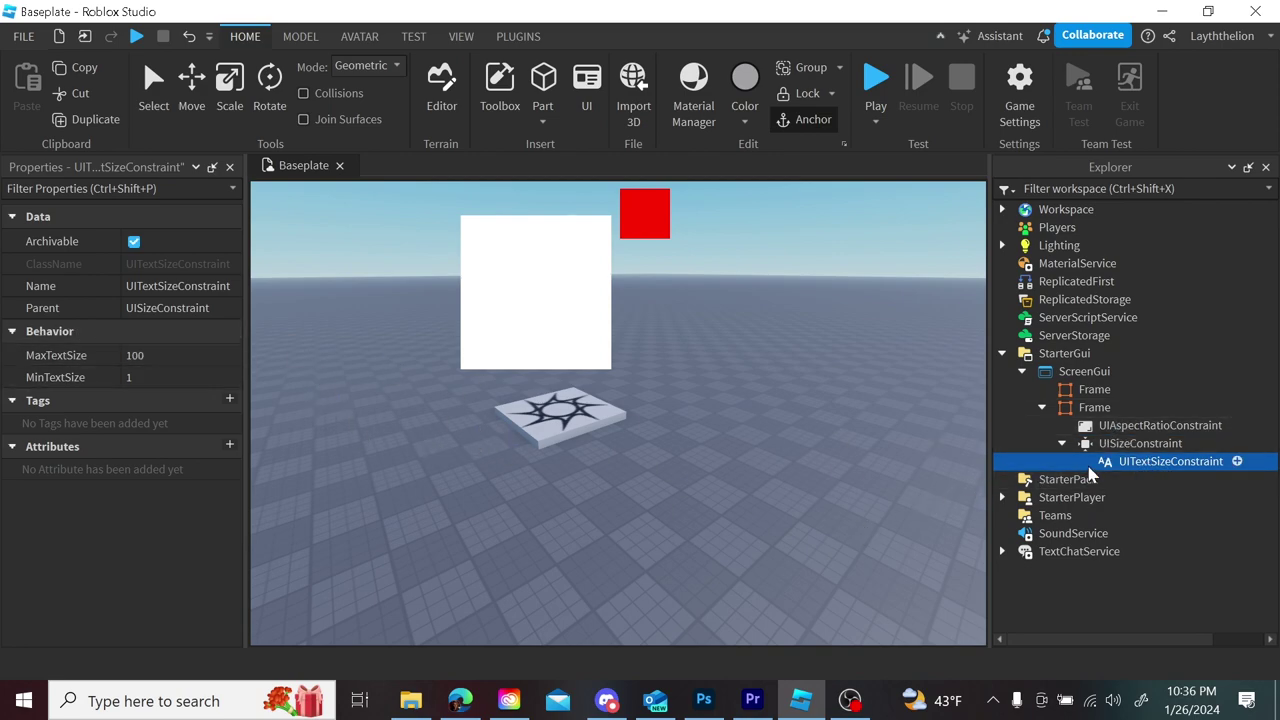
{"action": "left_click_drag", "start_coordinate": [1145, 470], "coordinate": [1095, 408]}
{"action": "left_click", "coordinate": [1125, 408]}
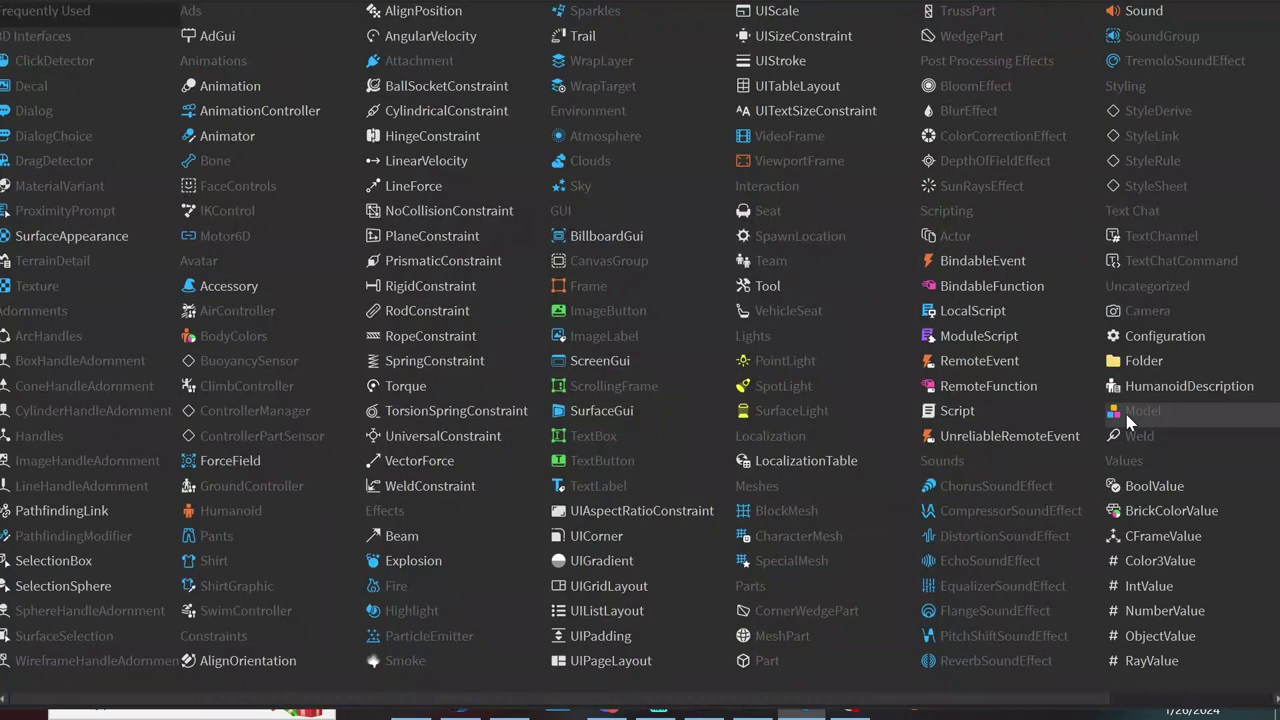
{"action": "type", "text": "text"}
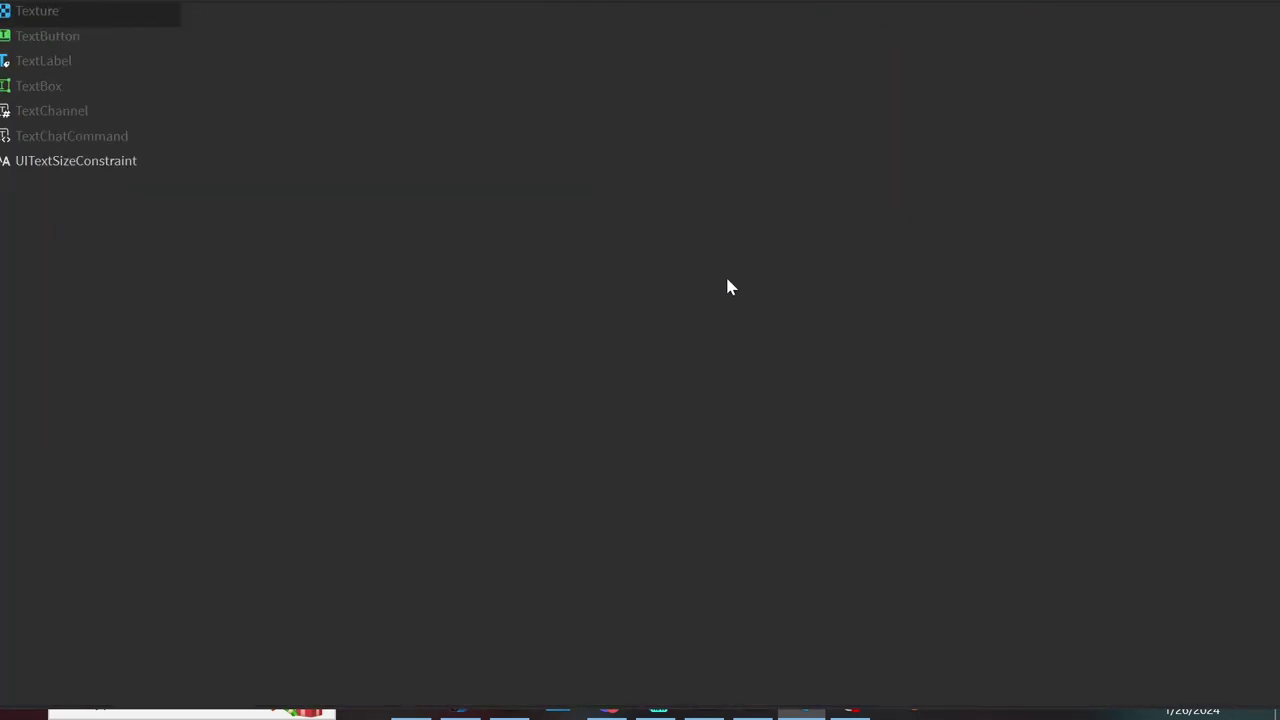
{"action": "left_click", "coordinate": [137, 60]}
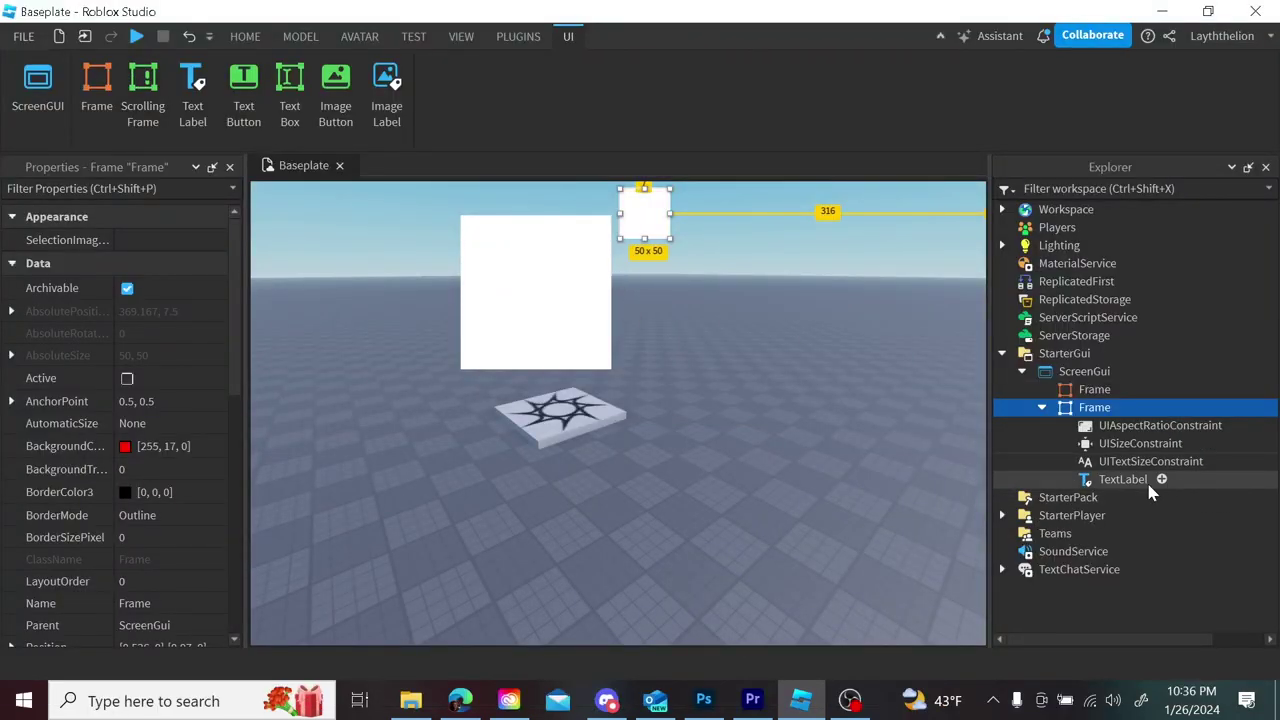
- Resize the TextLabel inside the red frame to about 200 × 76 px
{"action": "left_click", "coordinate": [694, 240]}
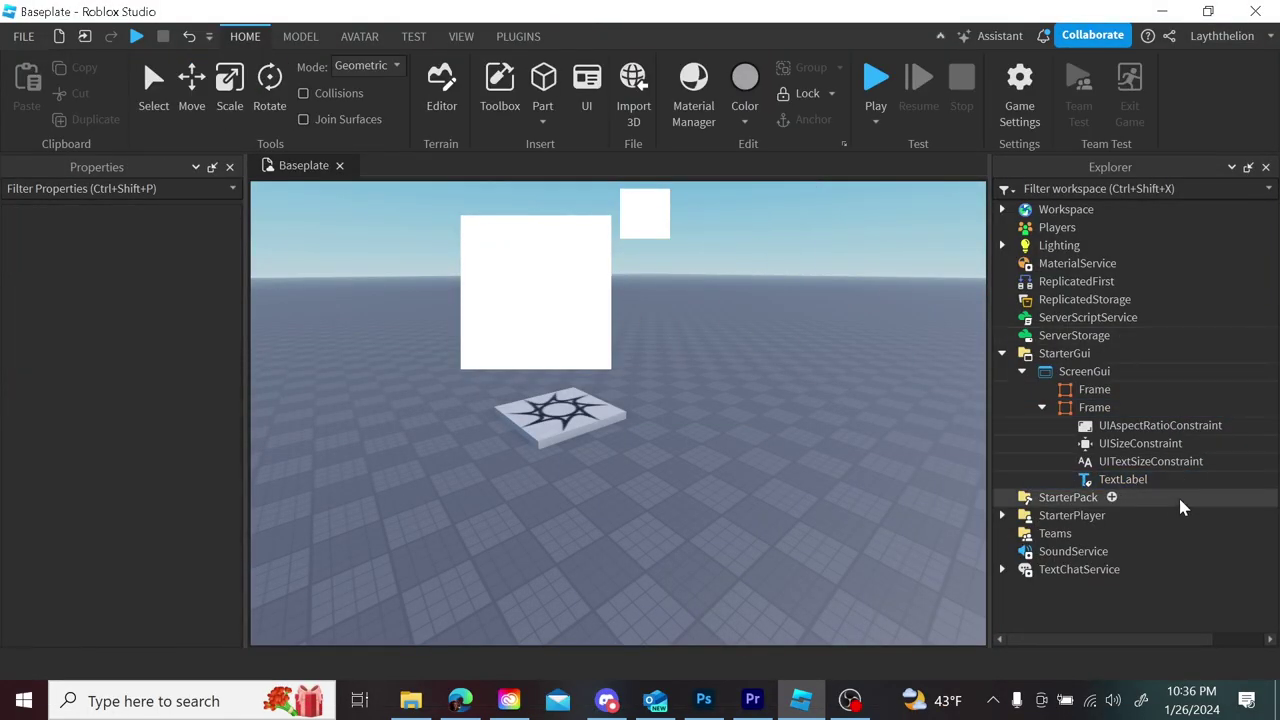
{"action": "left_click", "coordinate": [1120, 481]}
{"action": "left_click_drag", "start_coordinate": [721, 238], "coordinate": [719, 265]}
{"action": "left_click", "coordinate": [115, 478]}
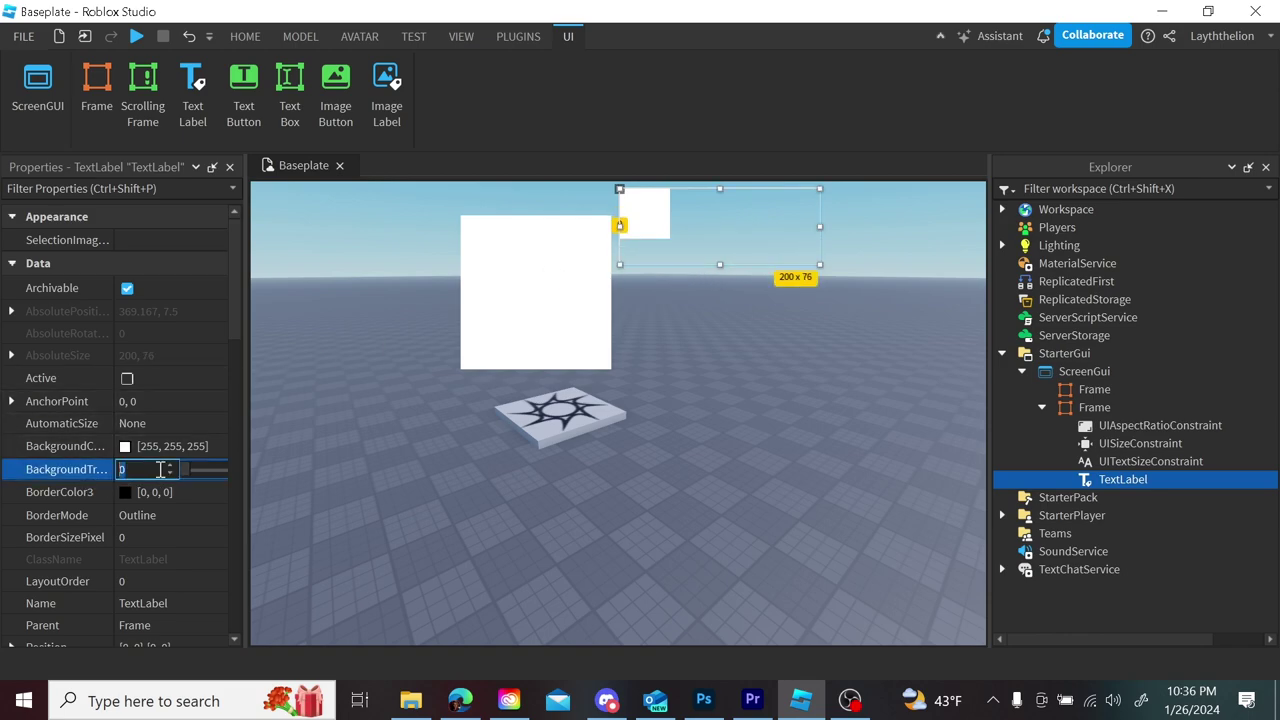
- Place the TextLabel directly under the ScreenGui against the white square's right edge and nest the UITextSizeConstraint inside it
{"action": "left_click_drag", "start_coordinate": [1100, 479], "coordinate": [1080, 371]}
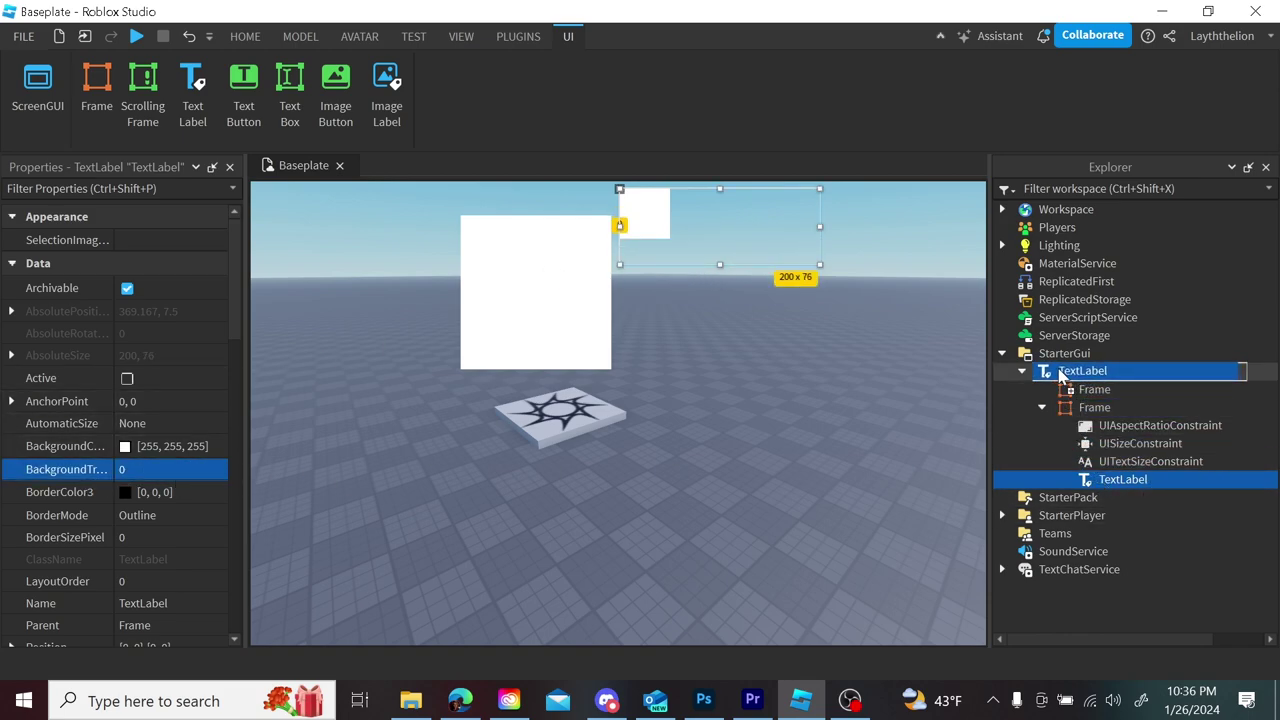
{"action": "left_click_drag", "start_coordinate": [373, 233], "coordinate": [695, 318]}
{"action": "left_click_drag", "start_coordinate": [1150, 461], "coordinate": [1088, 481]}
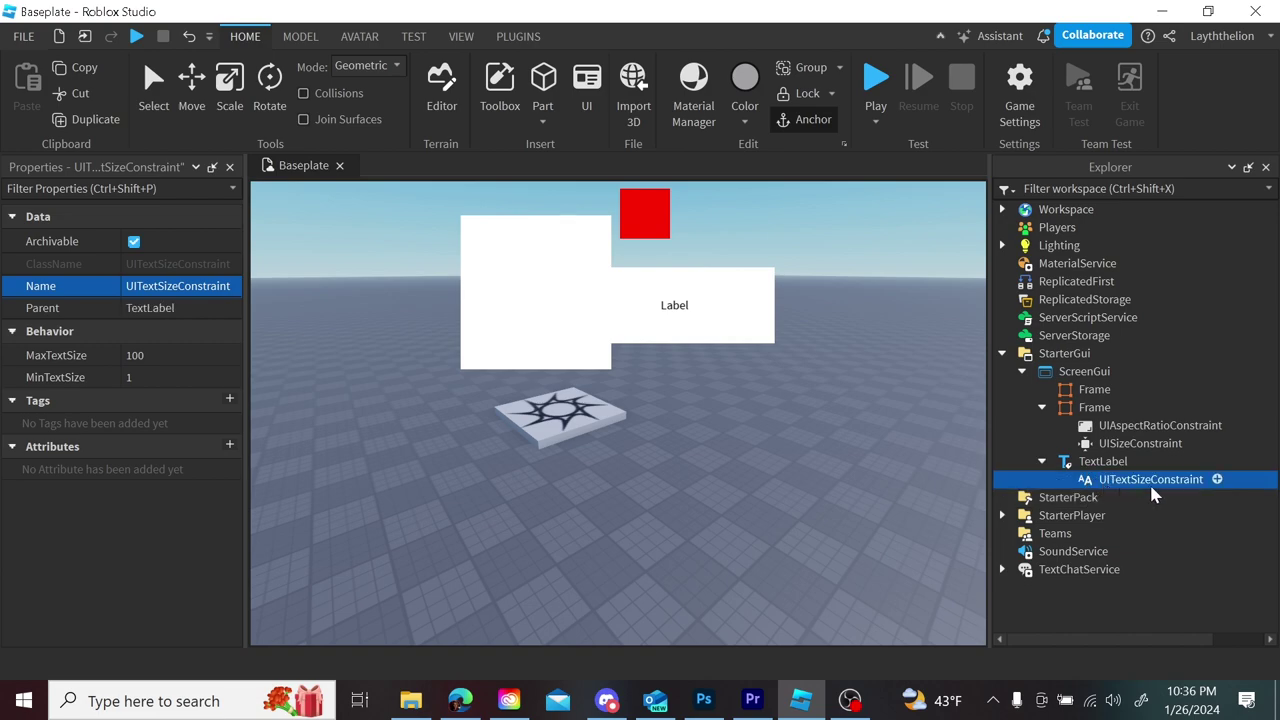
- Turn on device emulation and preview the GUI on the iPhone 6 Plus
{"action": "left_click", "coordinate": [413, 36]}
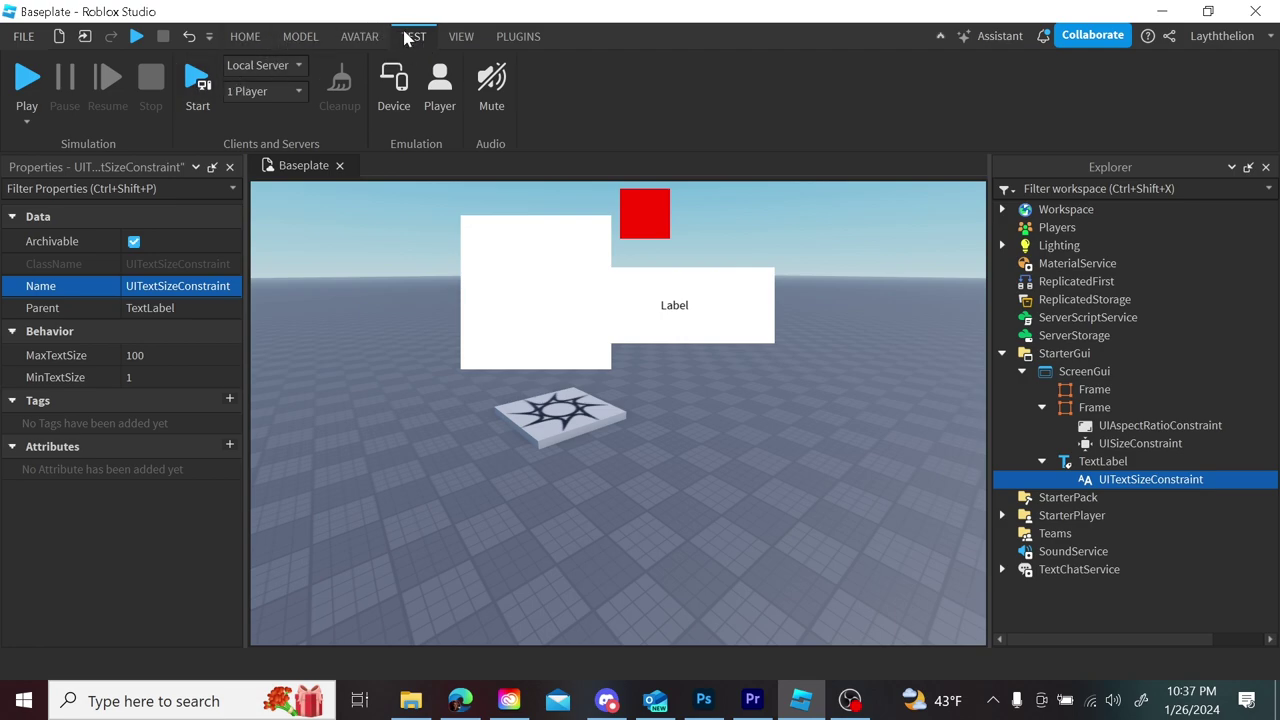
{"action": "left_click", "coordinate": [387, 113]}
{"action": "left_click", "coordinate": [518, 198]}
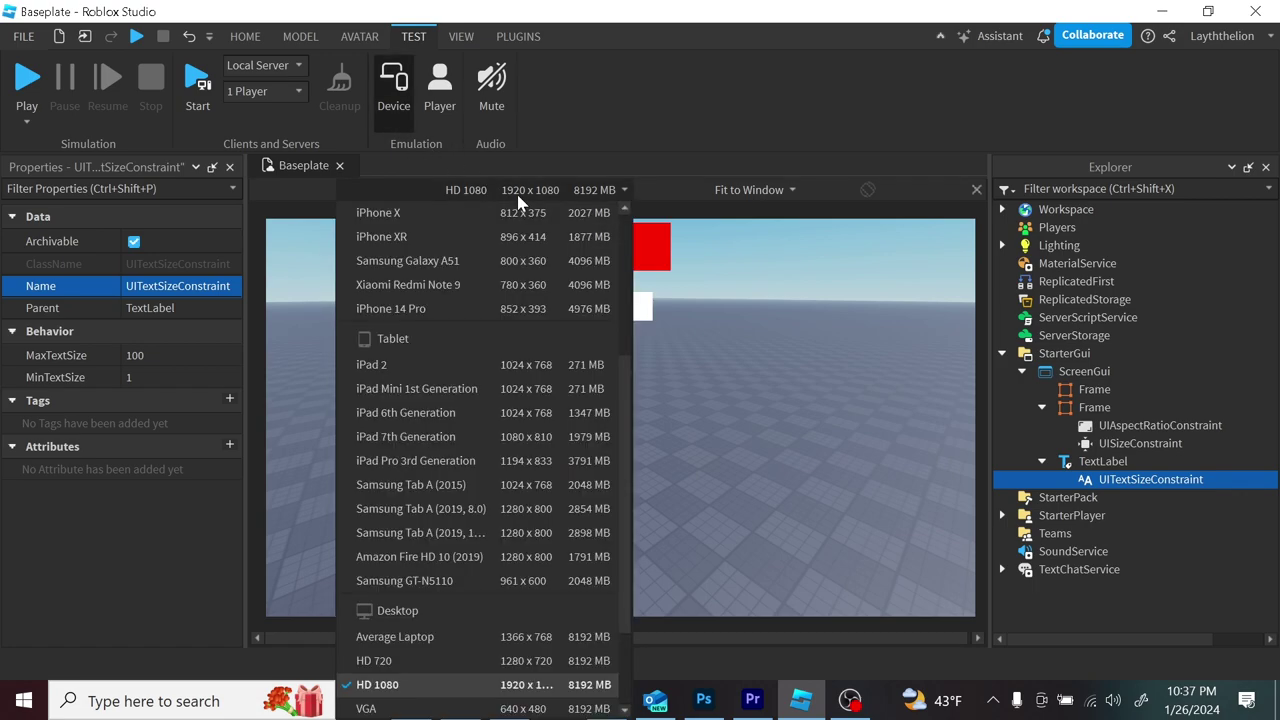
{"action": "left_click", "coordinate": [516, 200]}
{"action": "left_click", "coordinate": [523, 197]}
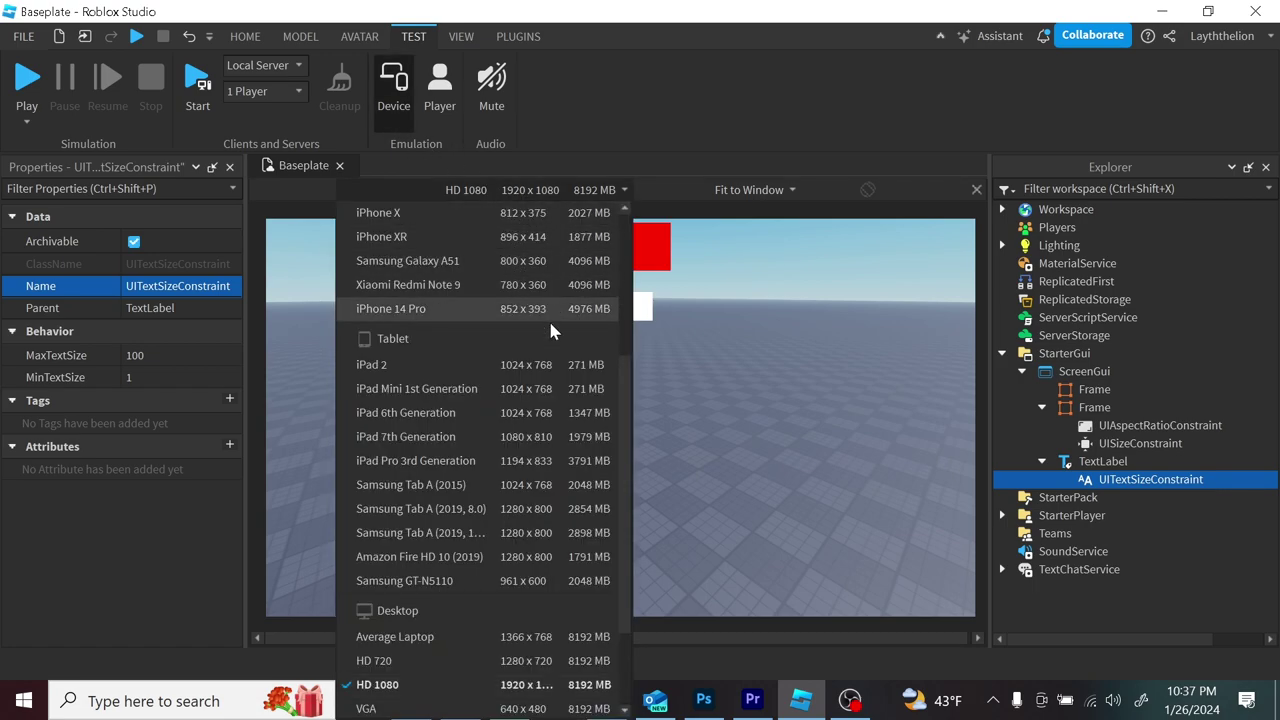
{"action": "scroll", "coordinate": [622, 390], "scroll_direction": "down", "scroll_amount": 2}
{"action": "scroll", "coordinate": [622, 463], "scroll_direction": "up", "scroll_amount": 4}
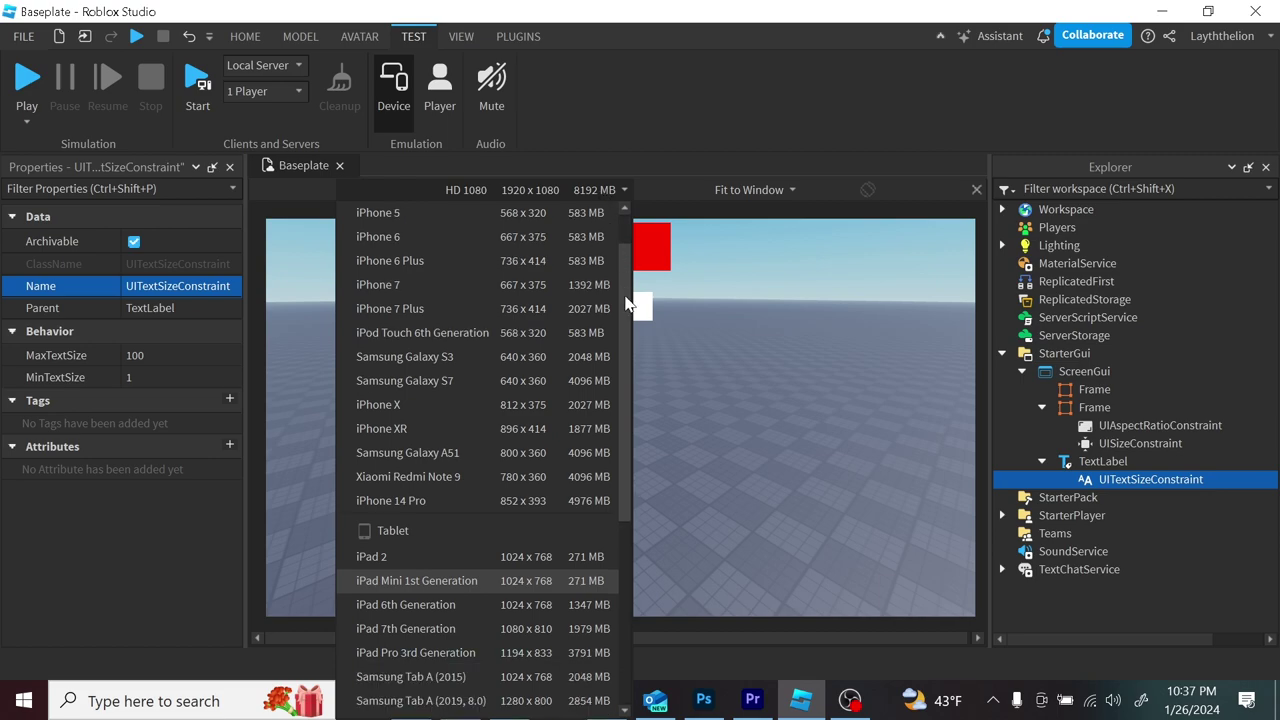
{"action": "scroll", "coordinate": [610, 440], "scroll_direction": "down", "scroll_amount": 4}
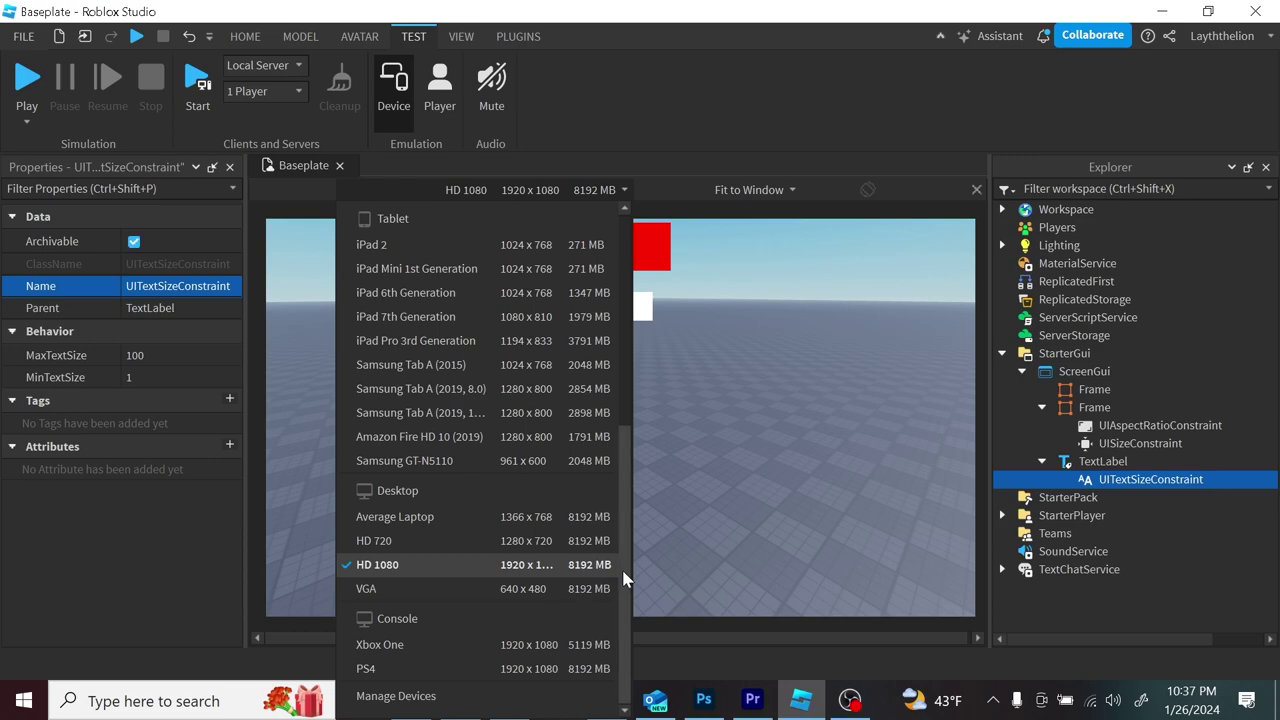
{"action": "scroll", "coordinate": [613, 465], "scroll_direction": "up", "scroll_amount": 5}
{"action": "left_click", "coordinate": [589, 333]}
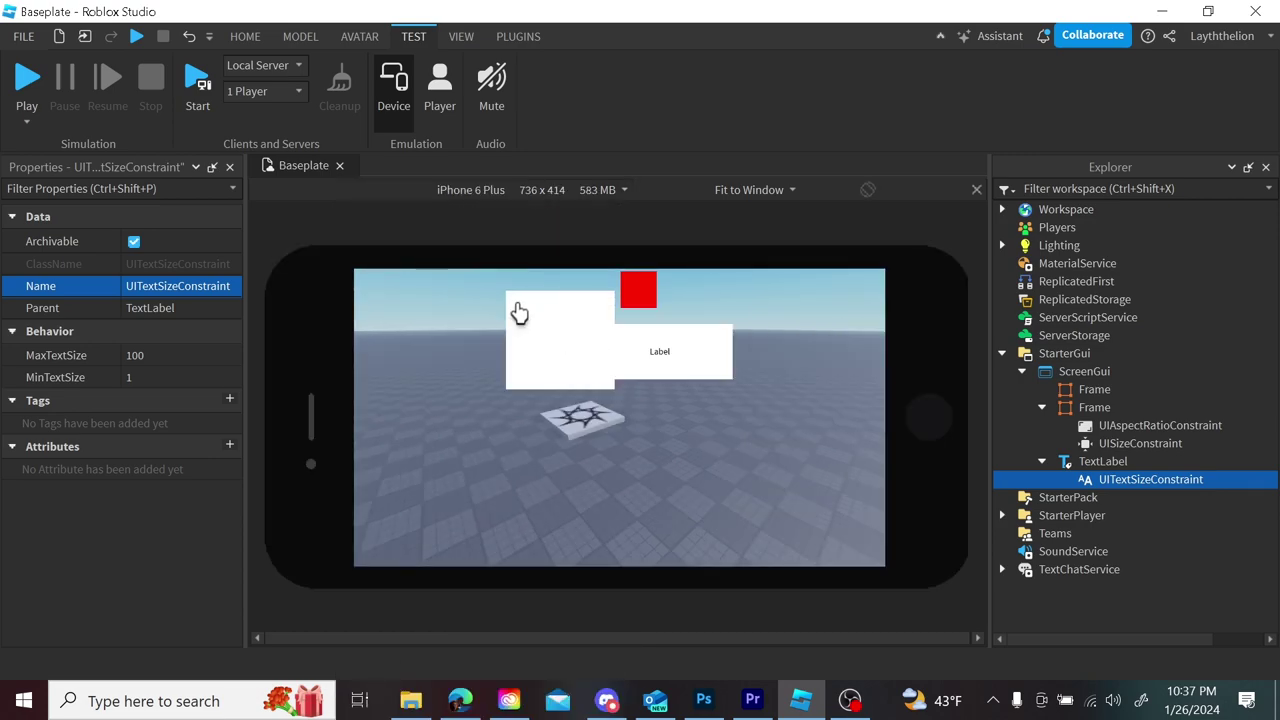
- Preview the GUI layout on the iPhone X and iPhone 14 Pro emulated devices
{"action": "left_click", "coordinate": [599, 191]}
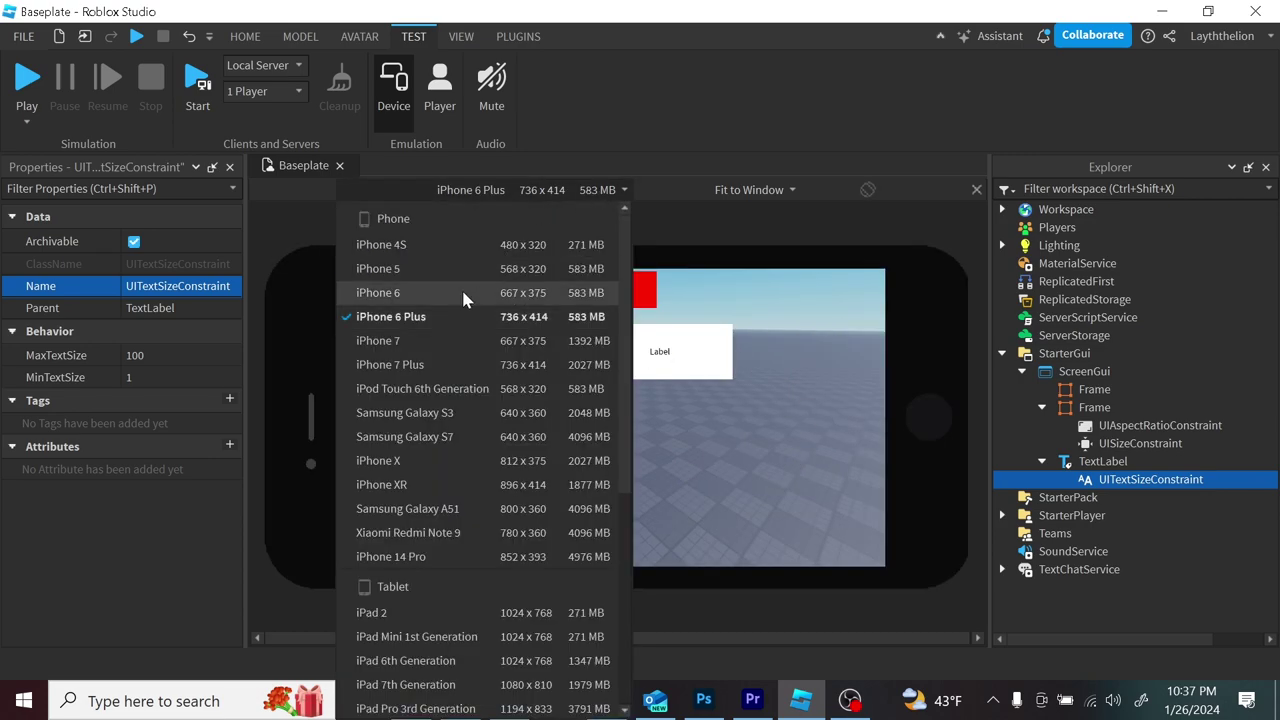
{"action": "left_click", "coordinate": [408, 466]}
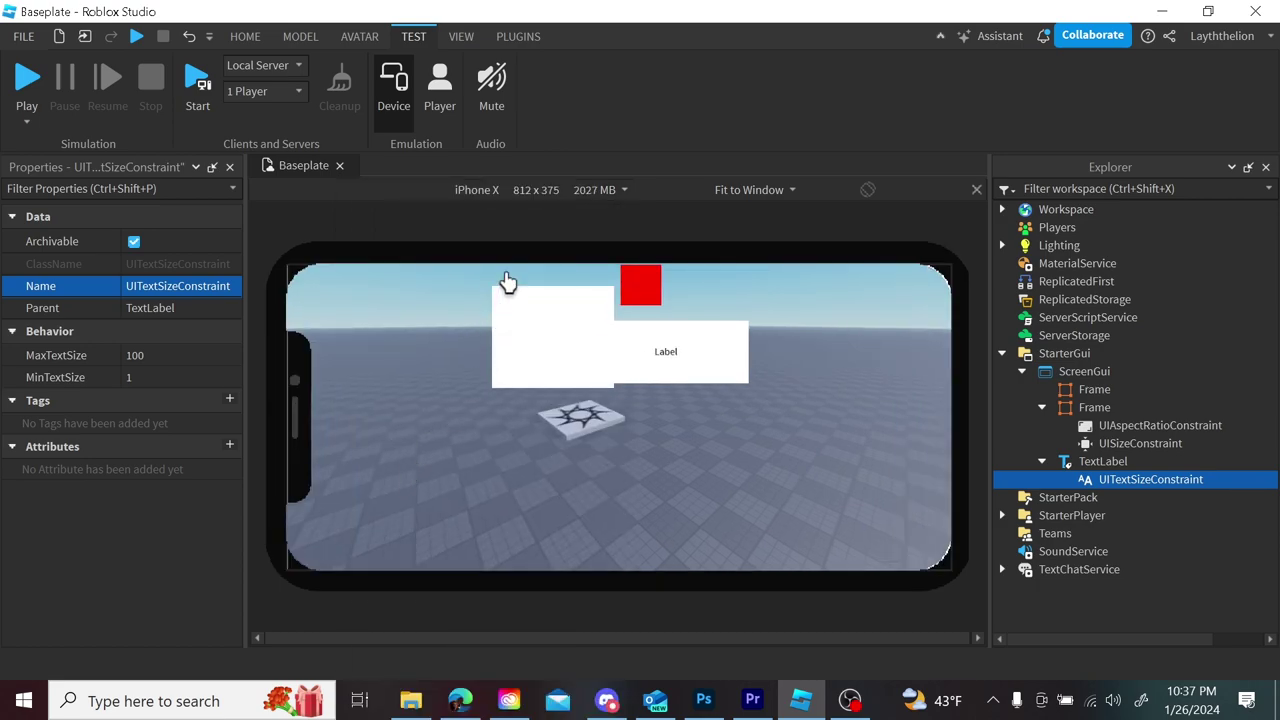
{"action": "left_click", "coordinate": [600, 190]}
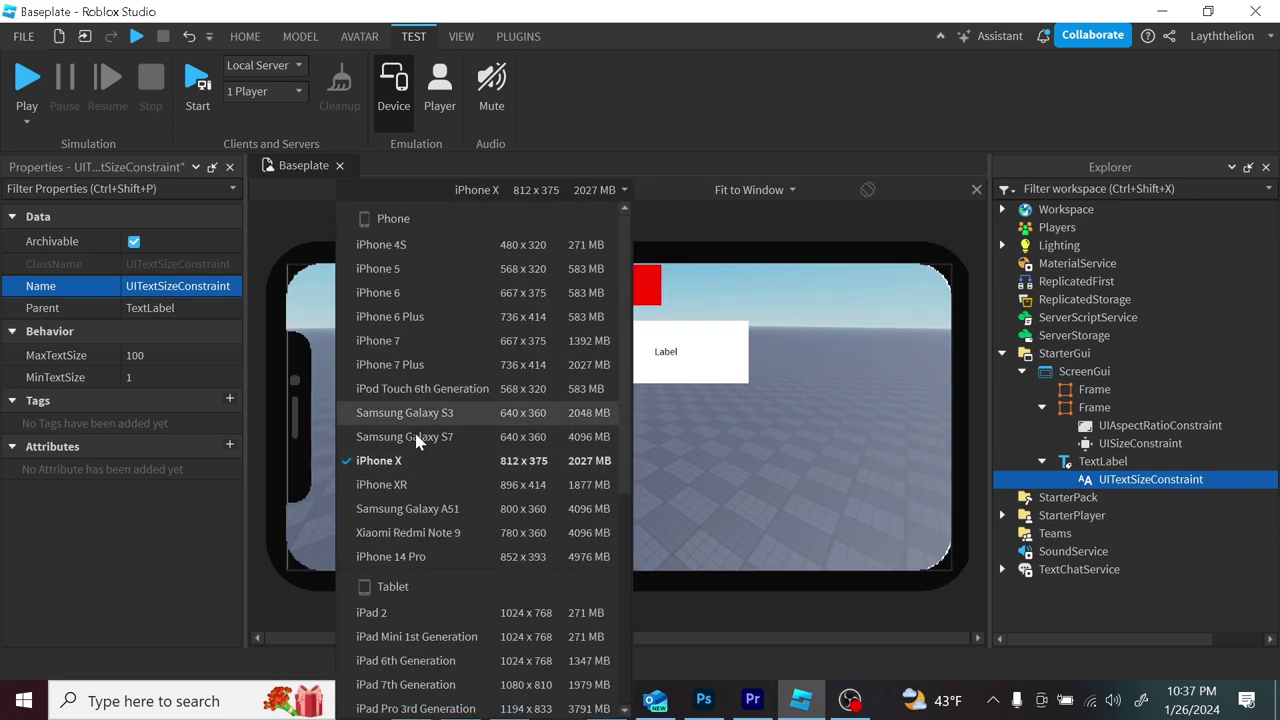
{"action": "left_click", "coordinate": [440, 556]}
{"action": "left_click", "coordinate": [600, 190]}
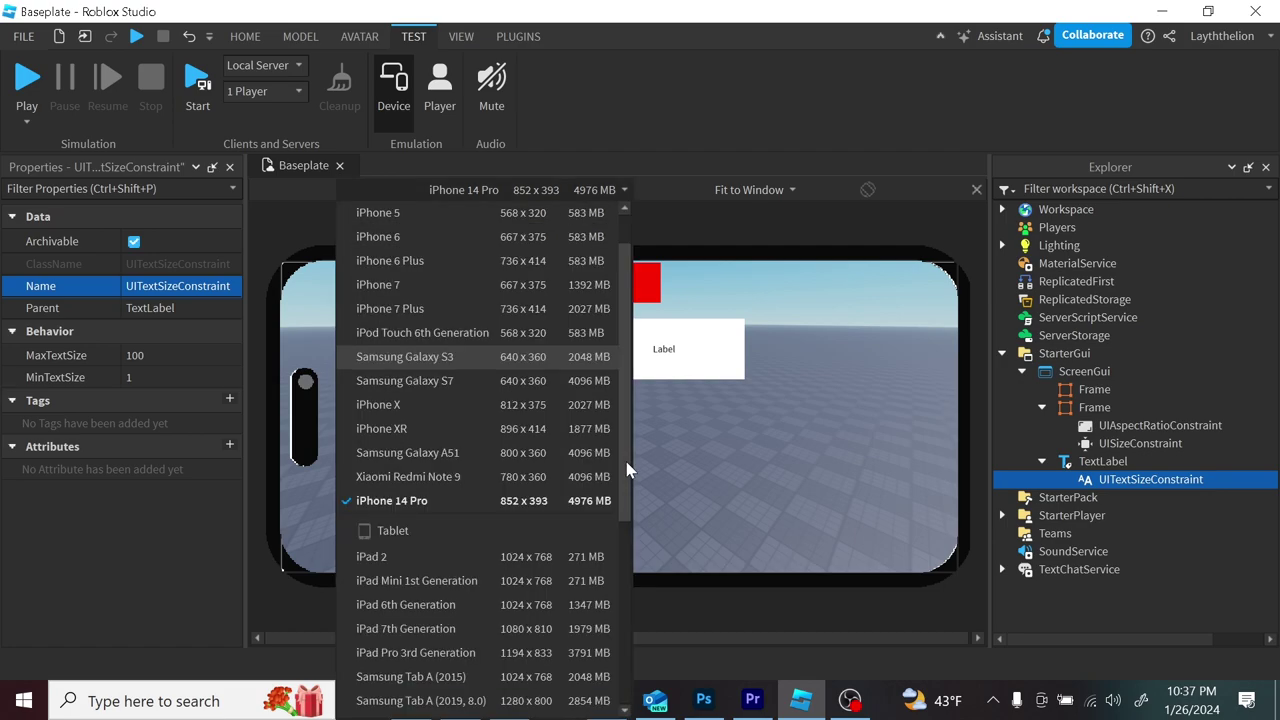
{"action": "scroll", "coordinate": [390, 424], "scroll_direction": "down", "scroll_amount": 4}
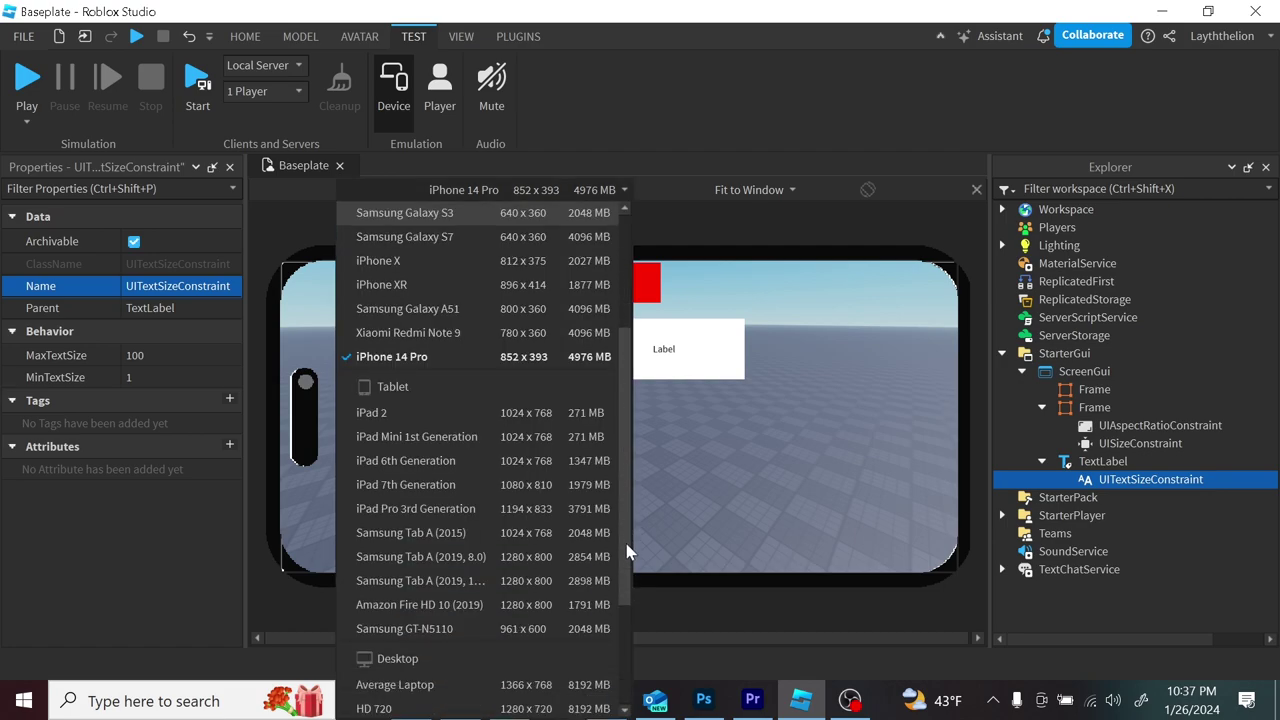
{"action": "left_click", "coordinate": [712, 428]}
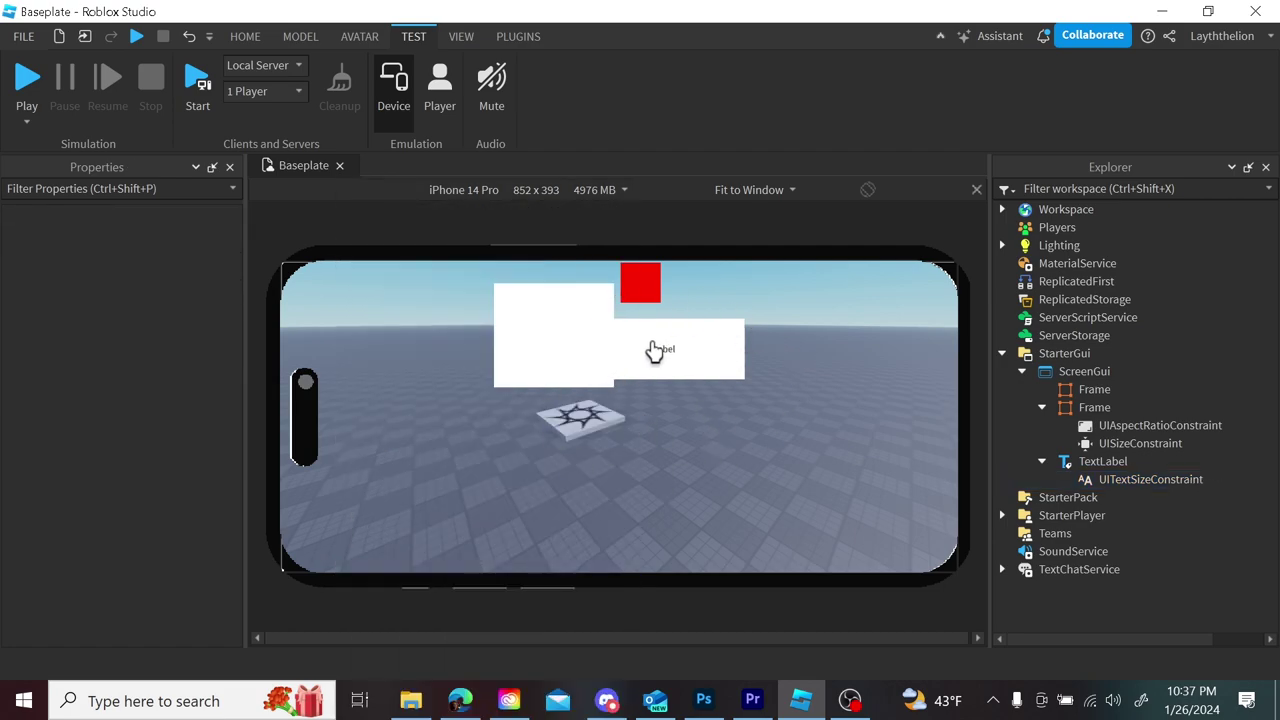
- Move the red frame to the lower right of the baseplate logo and the white frame to the logo's left
{"action": "left_click", "coordinate": [1085, 407]}
{"action": "left_click_drag", "start_coordinate": [657, 308], "coordinate": [733, 486]}
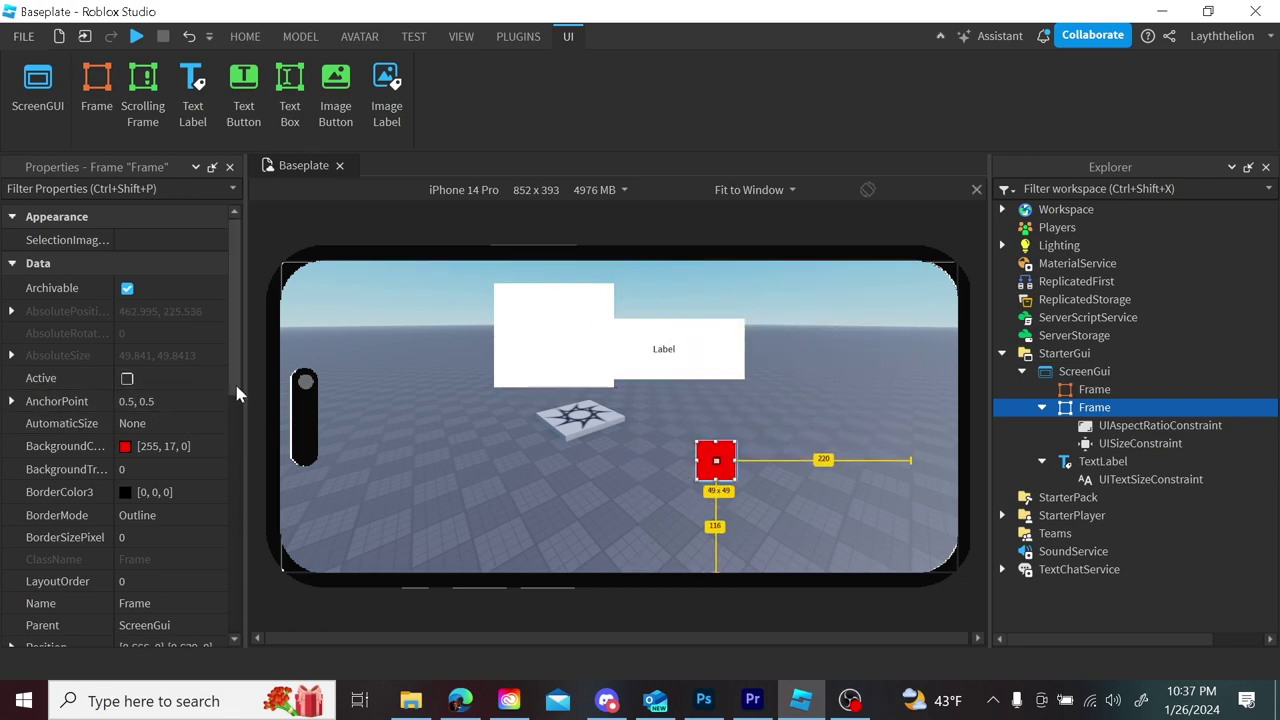
{"action": "scroll", "coordinate": [234, 380], "scroll_direction": "down", "scroll_amount": 2}
{"action": "left_click", "coordinate": [1094, 389]}
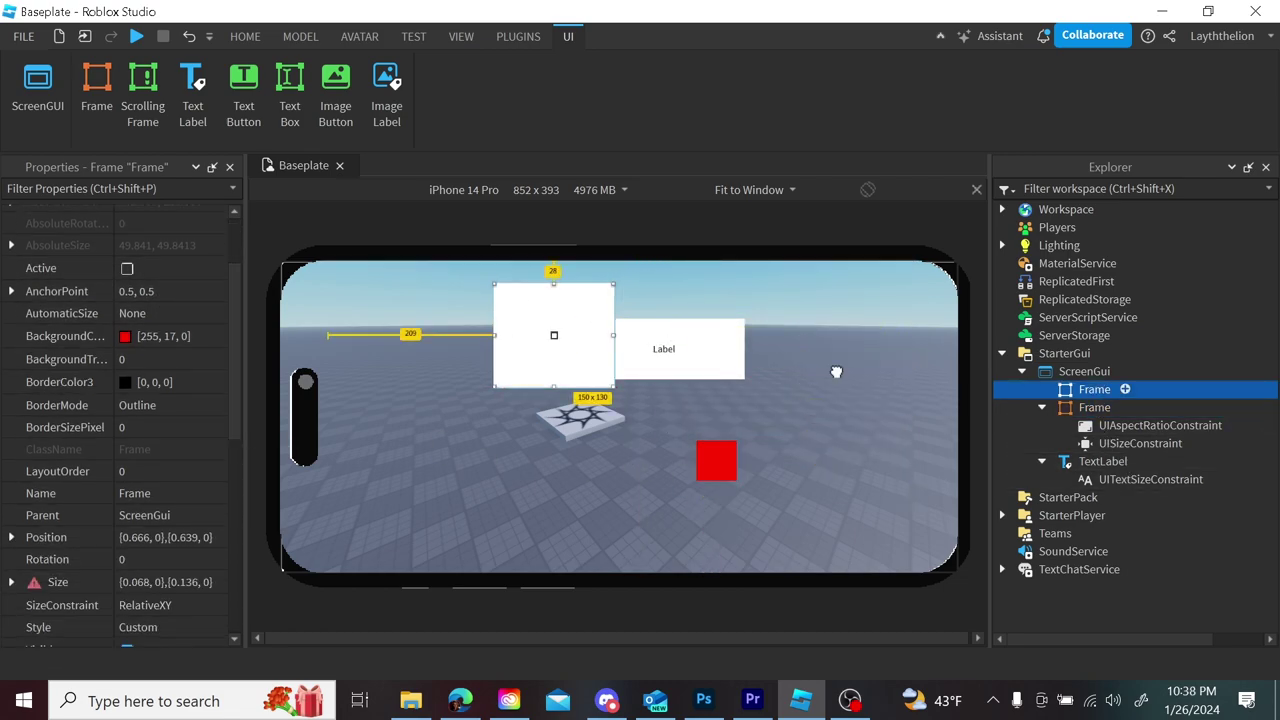
{"action": "left_click_drag", "start_coordinate": [554, 335], "coordinate": [460, 380]}
- Set the white frame's Size to the fixed pixel value {0, 20},{0, 20}
{"action": "left_click", "coordinate": [155, 582]}
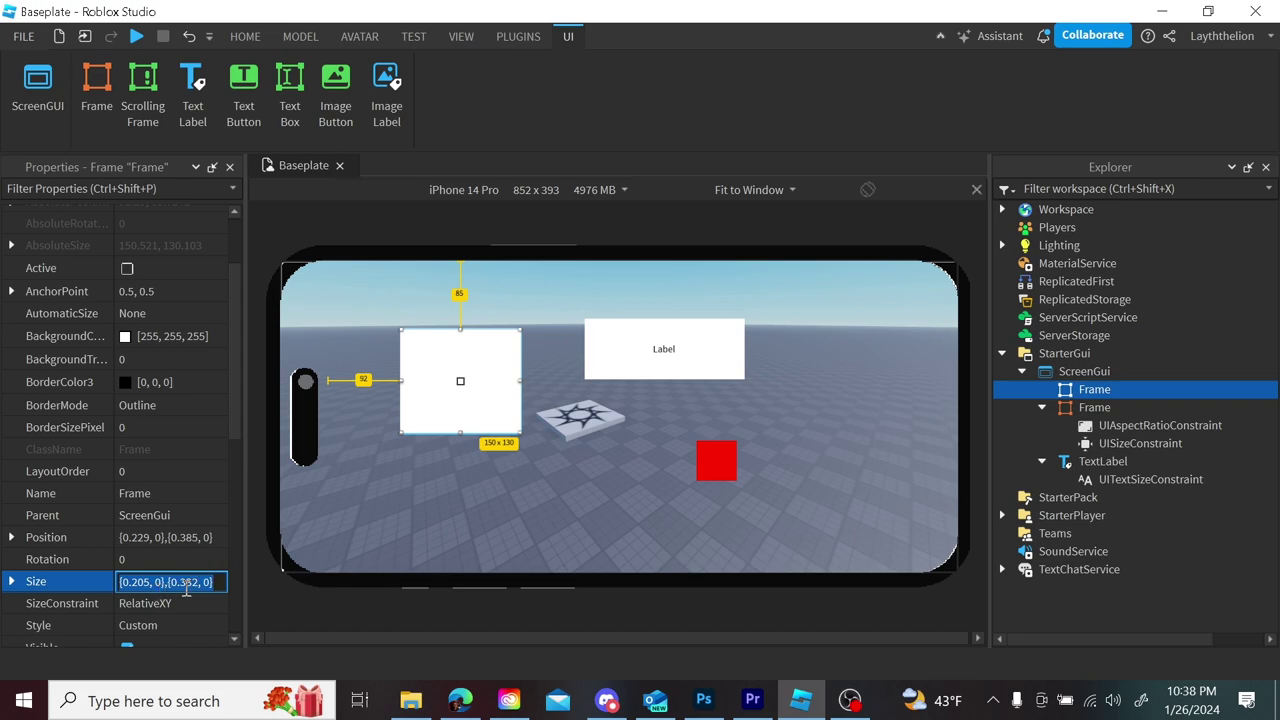
{"action": "key", "text": "BackSpace"}
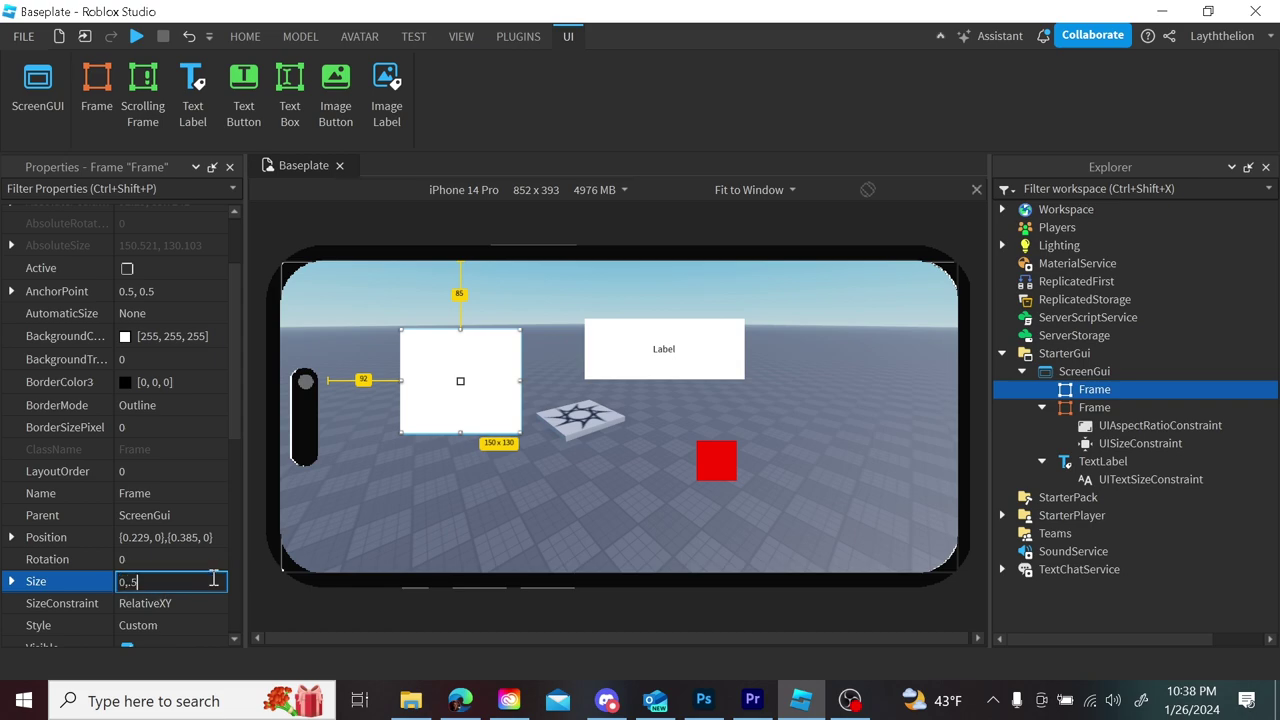
{"action": "key", "text": "Return"}
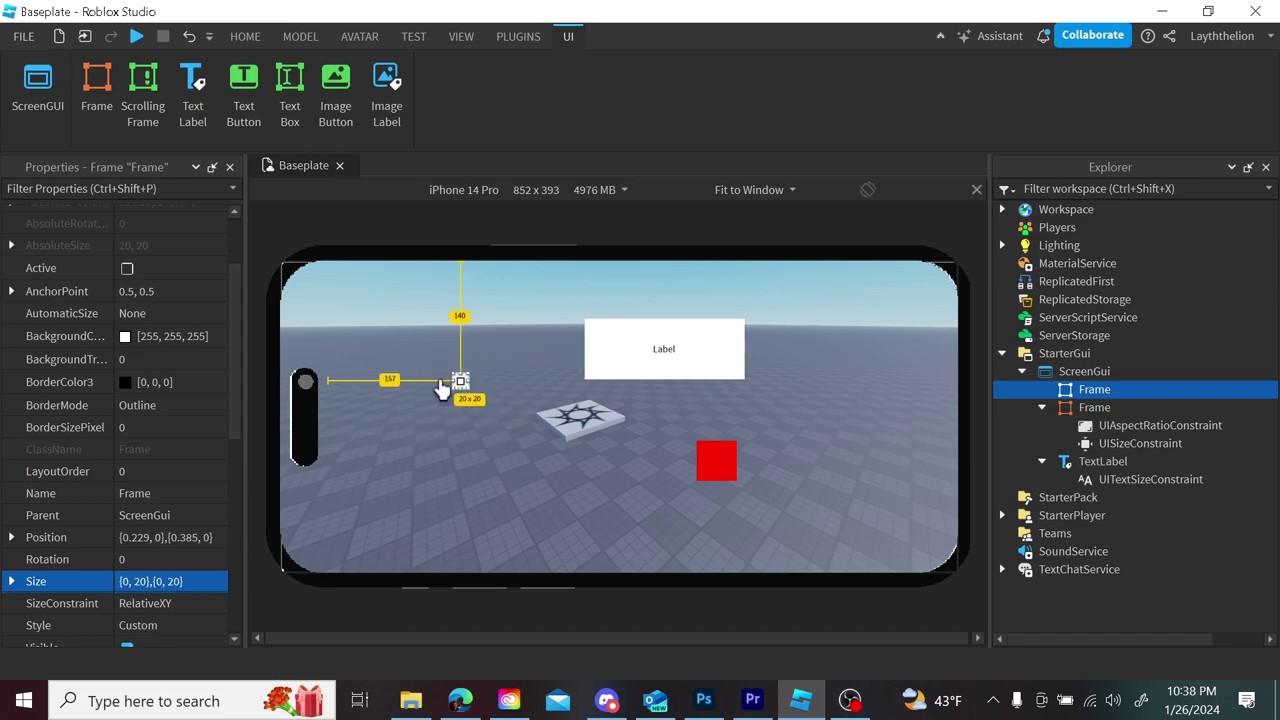
- Switch the emulated device to HD 1080 to compare how the frames scale
{"action": "left_click", "coordinate": [609, 190]}
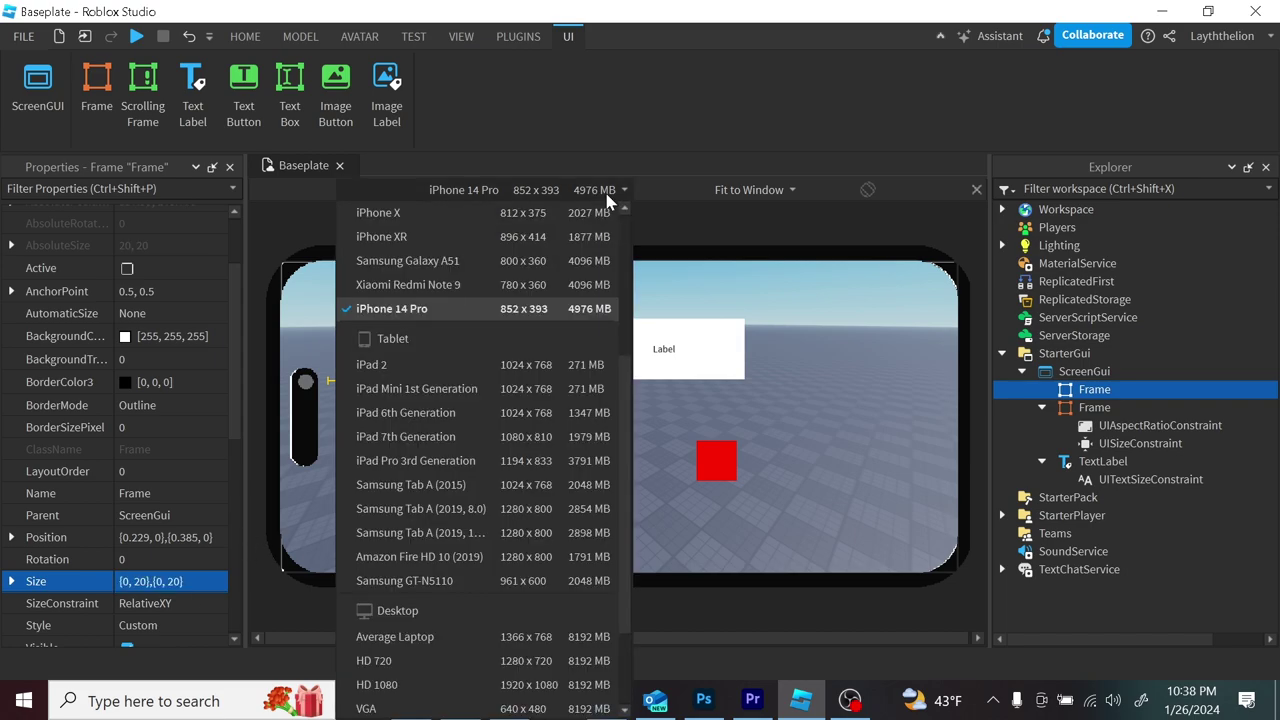
{"action": "scroll", "coordinate": [628, 480], "scroll_direction": "down", "scroll_amount": 1}
{"action": "scroll", "coordinate": [628, 485], "scroll_direction": "down", "scroll_amount": 4}
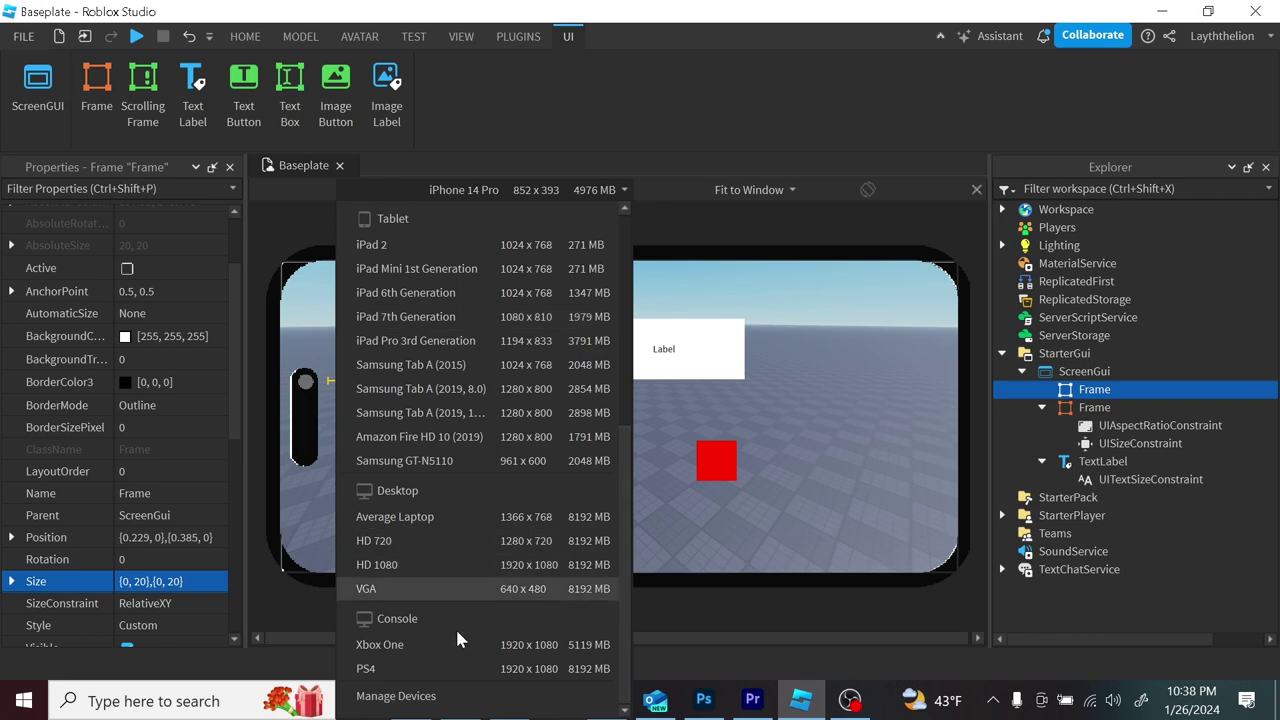
{"action": "left_click", "coordinate": [437, 564]}
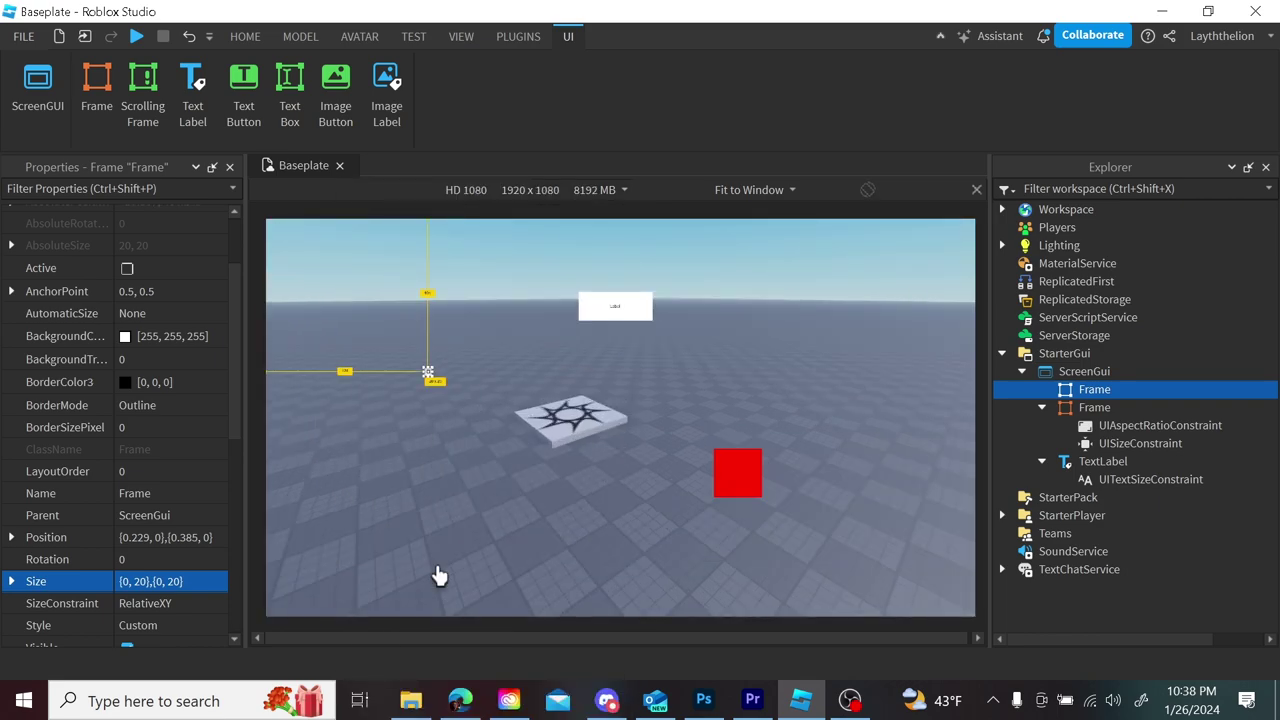
- Undo the white frame's last size change
{"action": "left_click", "coordinate": [456, 416]}
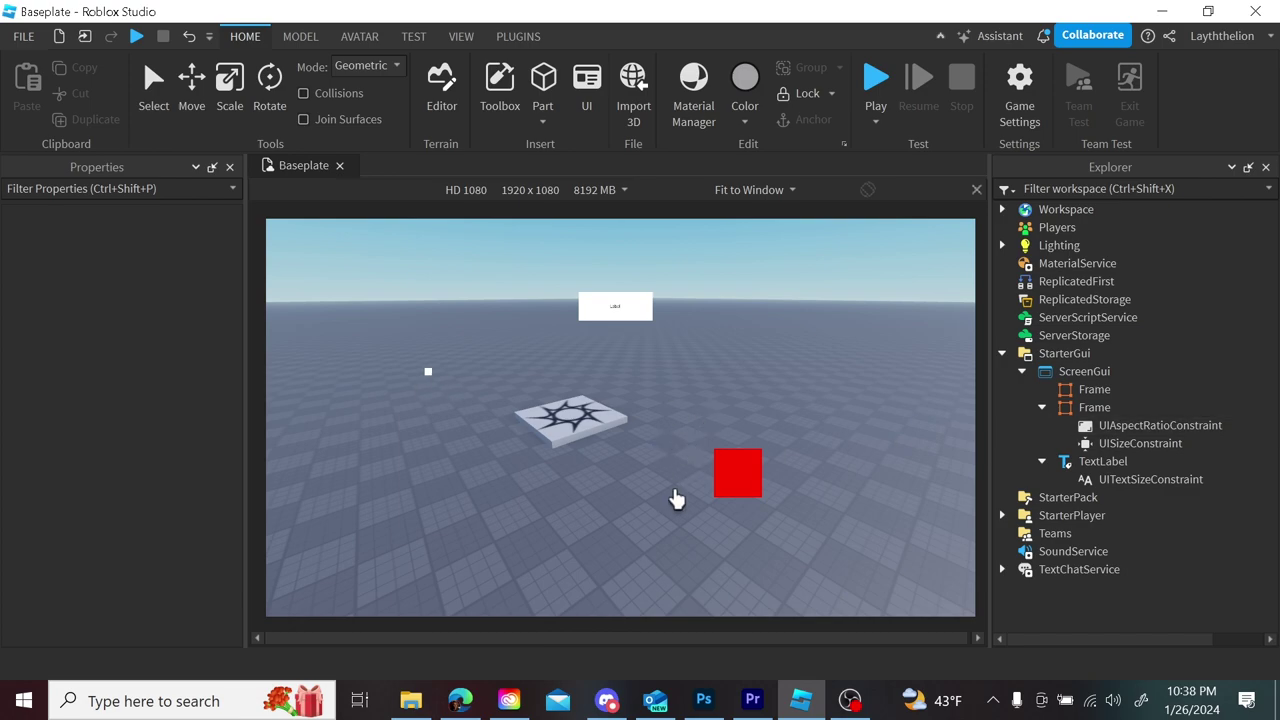
{"action": "left_click", "coordinate": [420, 440]}
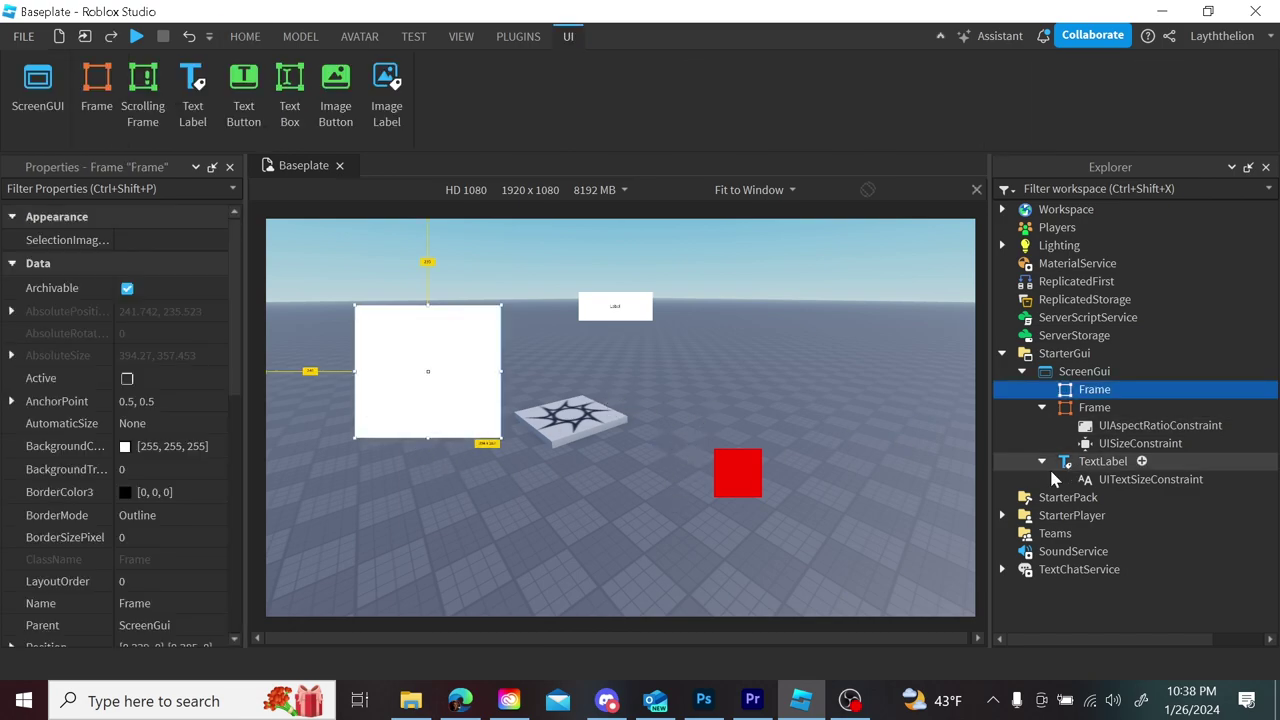
- Examine the white frame's Position and Size properties to check their scale and offset values
{"action": "left_click_drag", "start_coordinate": [234, 362], "coordinate": [240, 463]}
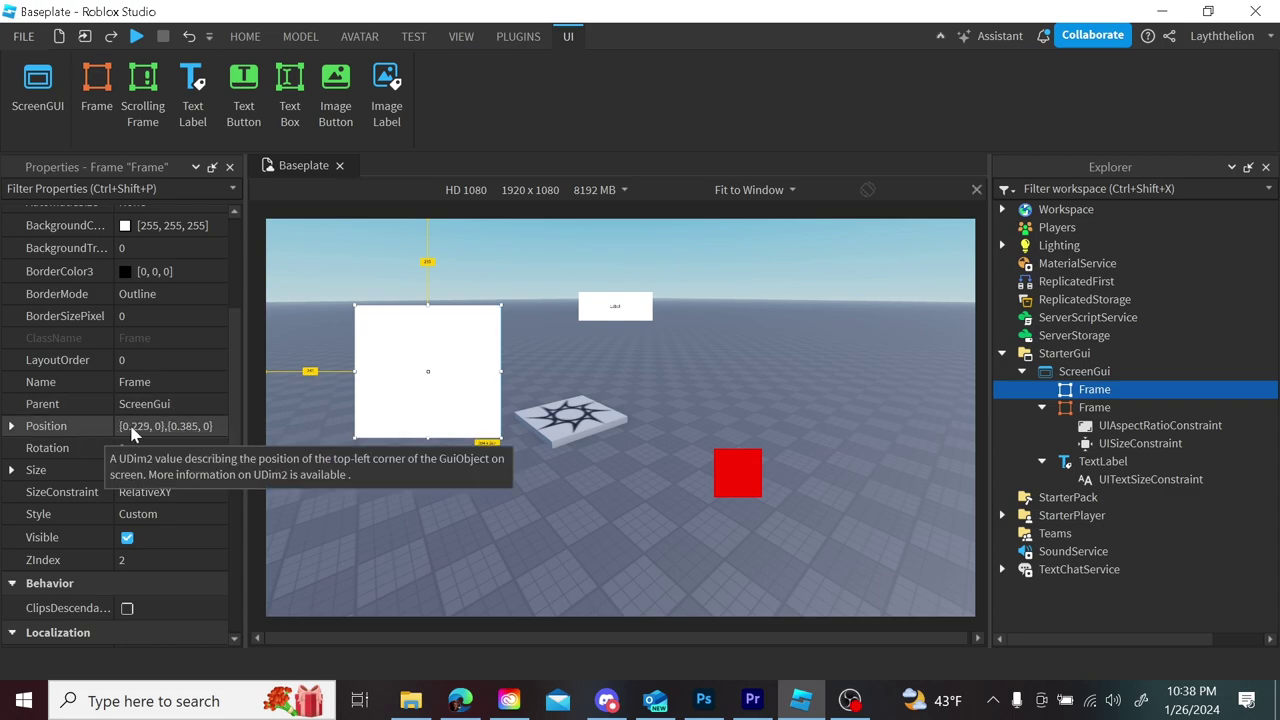
{"action": "left_click_drag", "start_coordinate": [226, 444], "coordinate": [240, 481]}
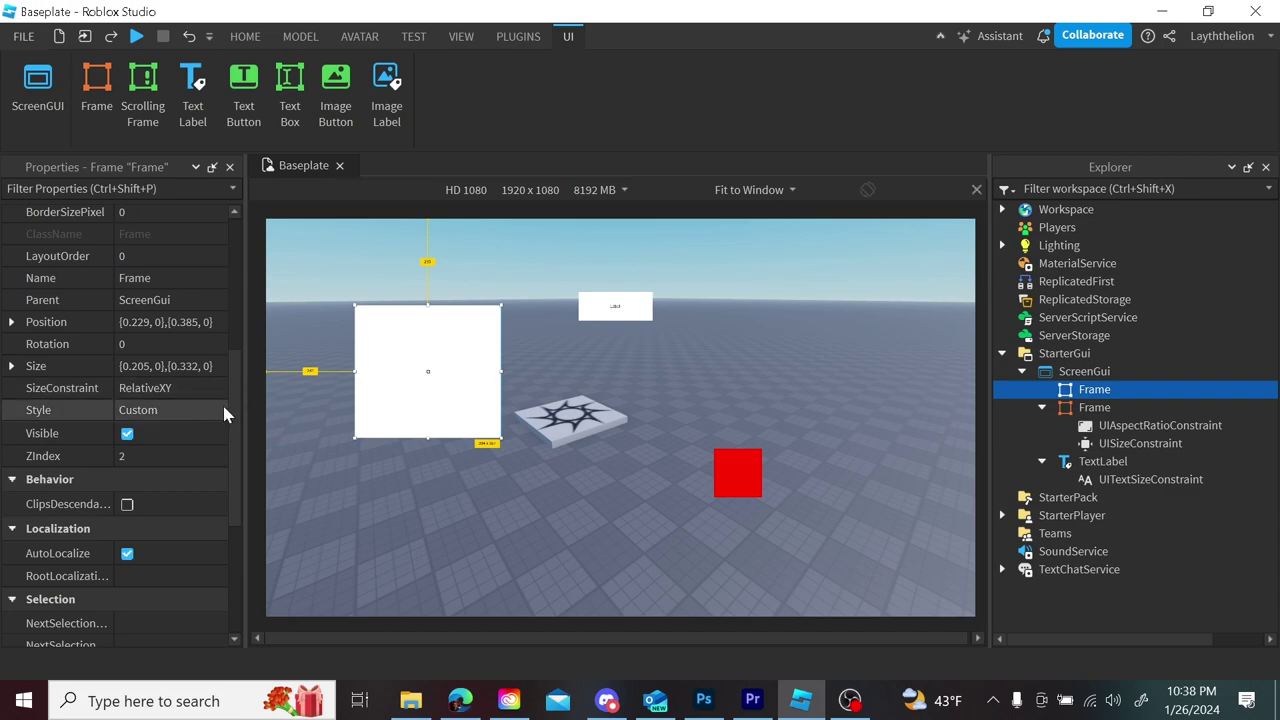
{"action": "mouse_move", "coordinate": [226, 417]}
{"action": "left_mouse_down"}
{"action": "mouse_move", "coordinate": [227, 445]}
{"action": "mouse_move", "coordinate": [238, 420]}
{"action": "left_mouse_up"}
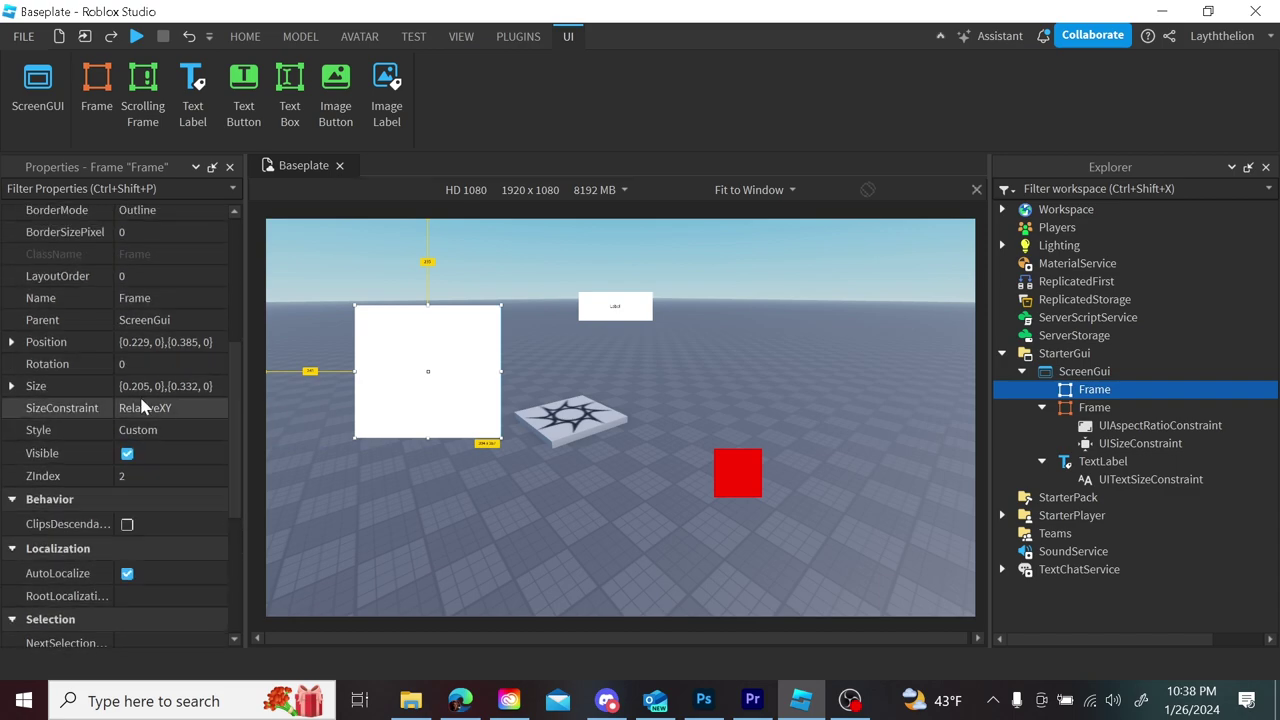
{"action": "left_click", "coordinate": [176, 386]}
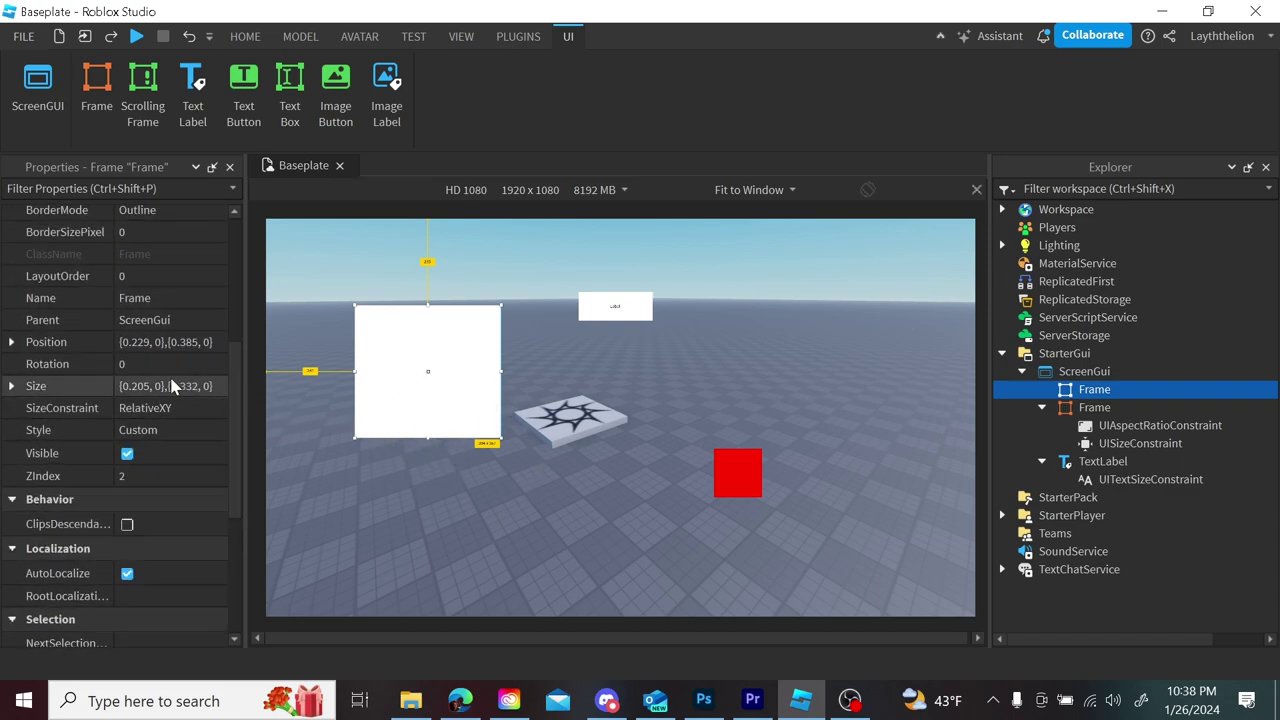
{"action": "left_click", "coordinate": [300, 428]}
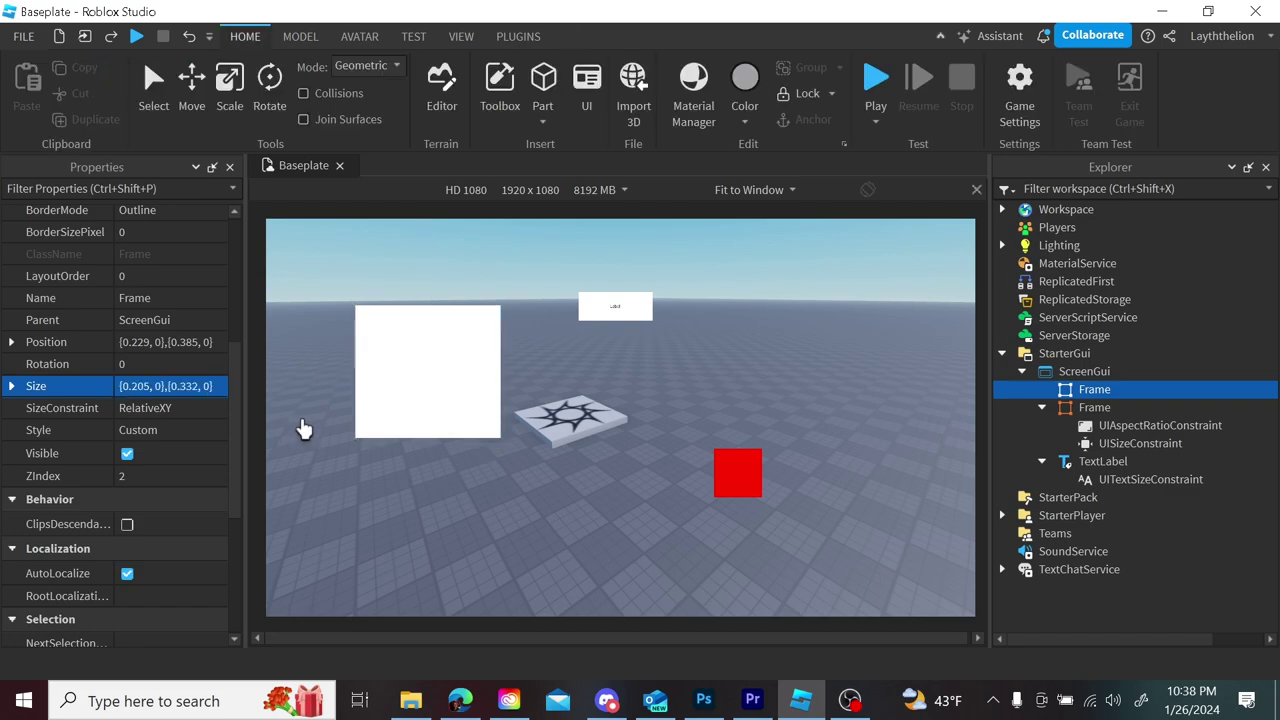
- Try a light green background color, #4cf790, on the red frame using the color spectrum
{"action": "left_click", "coordinate": [1068, 410]}
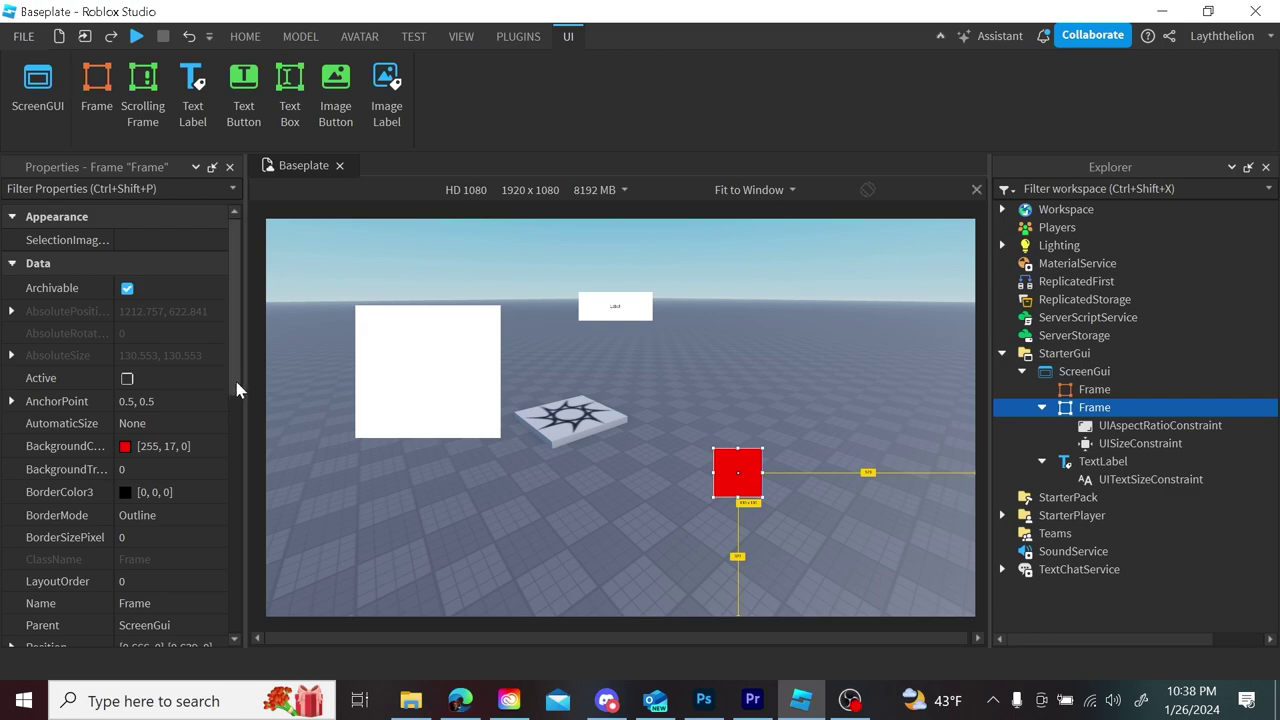
{"action": "left_click_drag", "start_coordinate": [233, 378], "coordinate": [232, 392]}
{"action": "scroll", "coordinate": [228, 398], "scroll_direction": "down", "scroll_amount": 3}
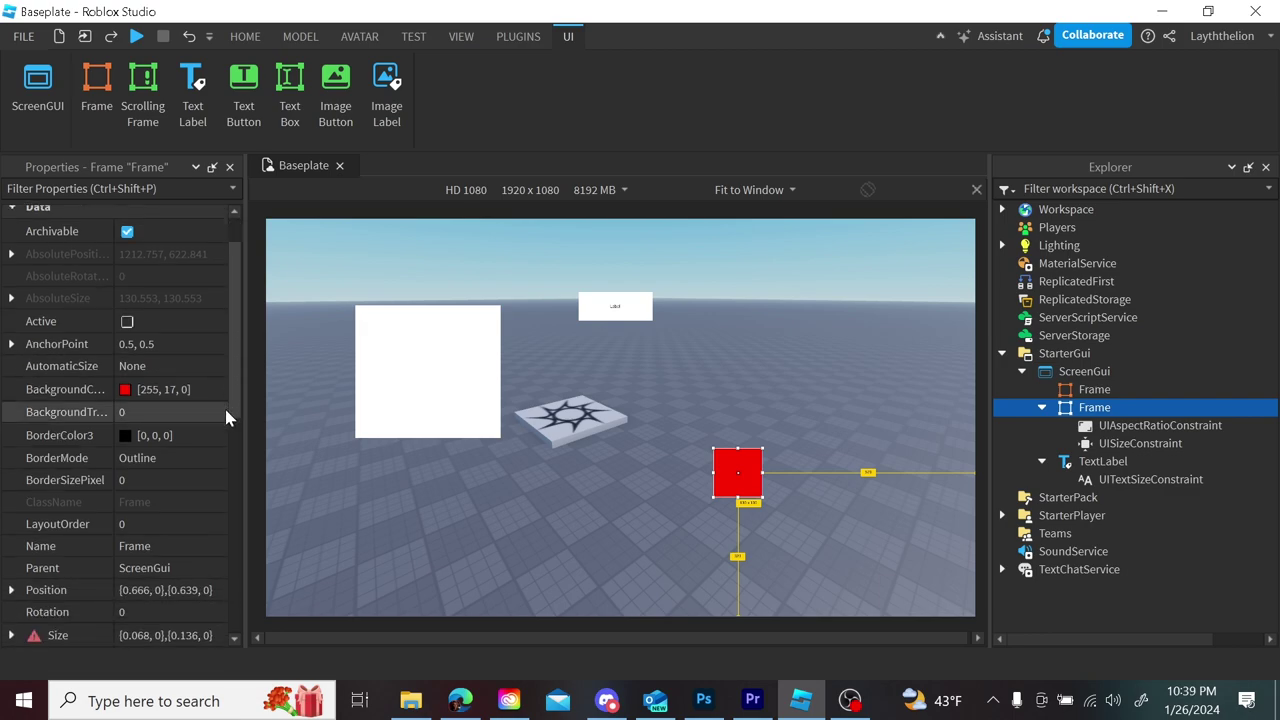
{"action": "left_click", "coordinate": [125, 350]}
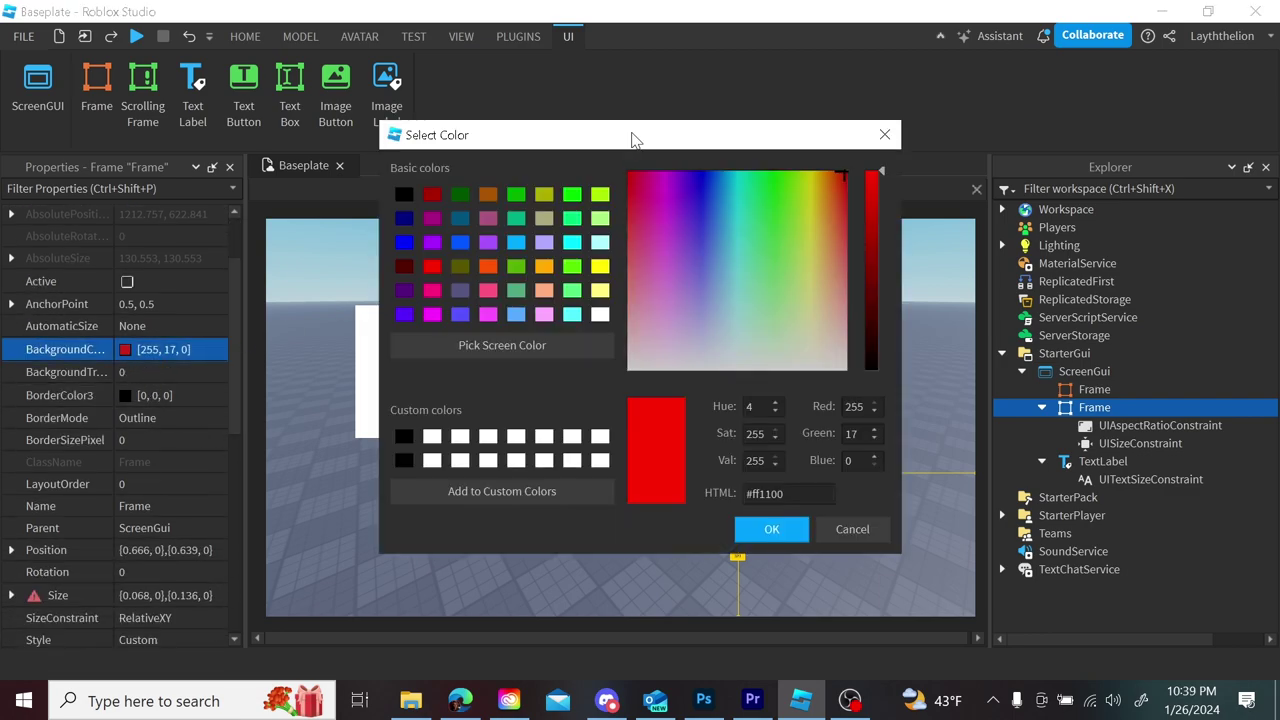
{"action": "left_click_drag", "start_coordinate": [632, 140], "coordinate": [1005, 127]}
{"action": "left_click_drag", "start_coordinate": [914, 121], "coordinate": [860, 108]}
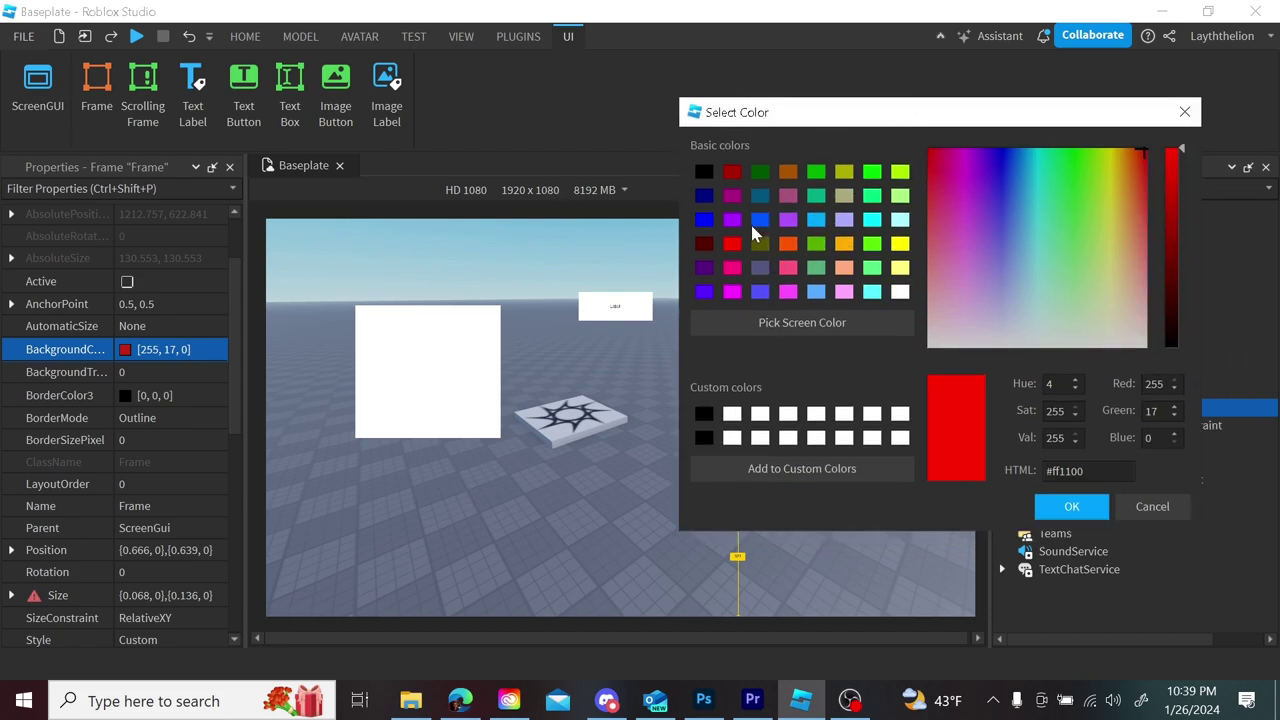
{"action": "left_click_drag", "start_coordinate": [1029, 250], "coordinate": [1068, 199]}
{"action": "mouse_move", "coordinate": [1181, 168]}
{"action": "left_mouse_down"}
{"action": "mouse_move", "coordinate": [1171, 300]}
{"action": "mouse_move", "coordinate": [1180, 156]}
{"action": "left_mouse_up"}
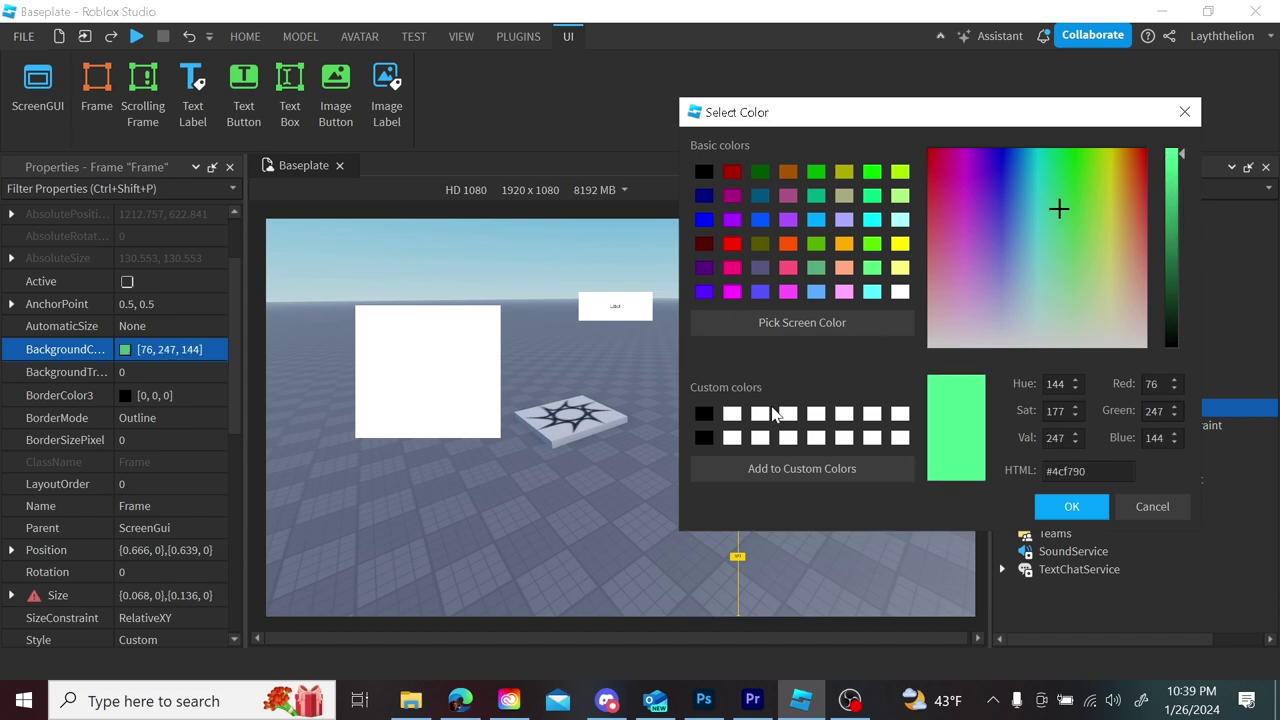
- Sample the red frame's background color from the screen, trying the spawn pad and the white text label
{"action": "left_click", "coordinate": [844, 325]}
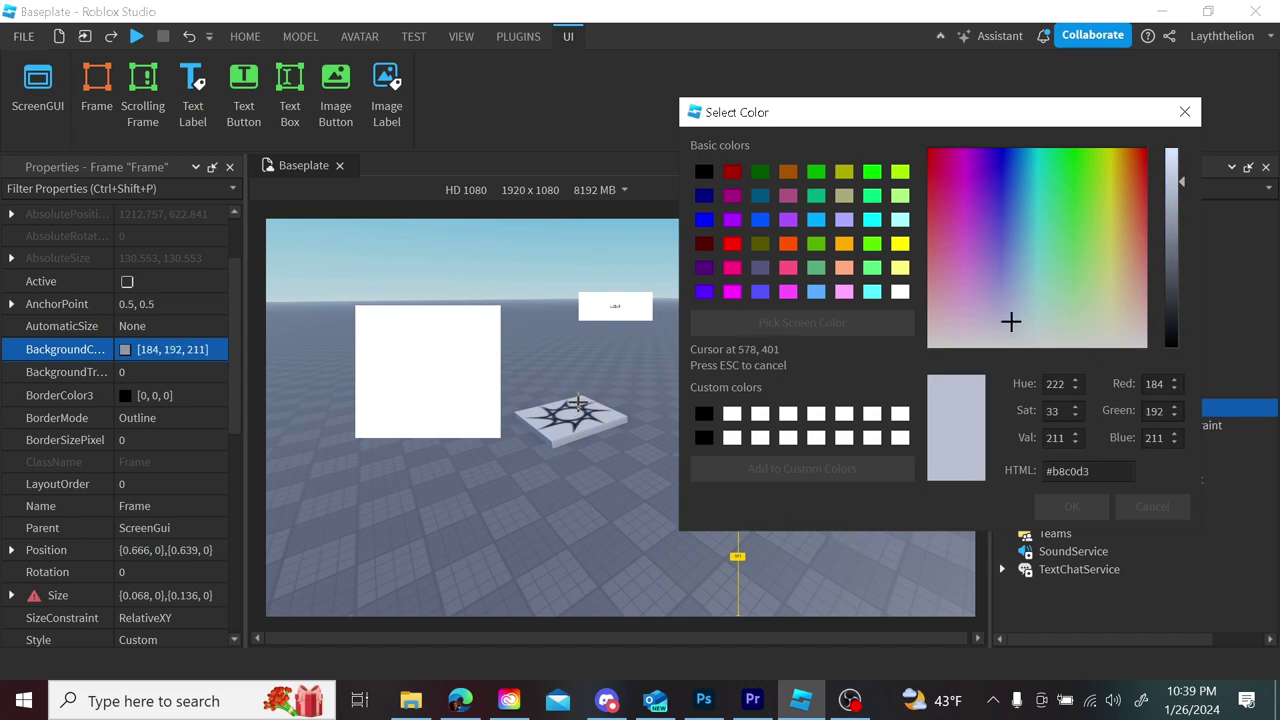
{"action": "left_click", "coordinate": [578, 402]}
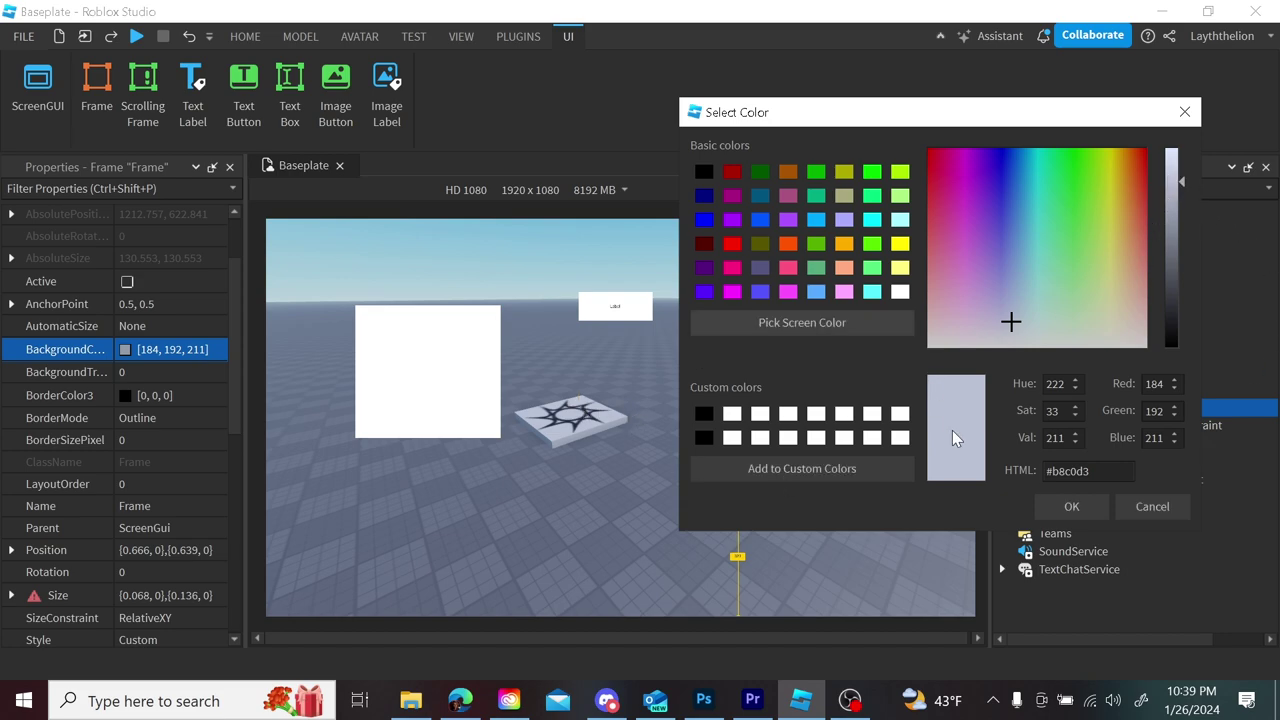
{"action": "left_click", "coordinate": [802, 322]}
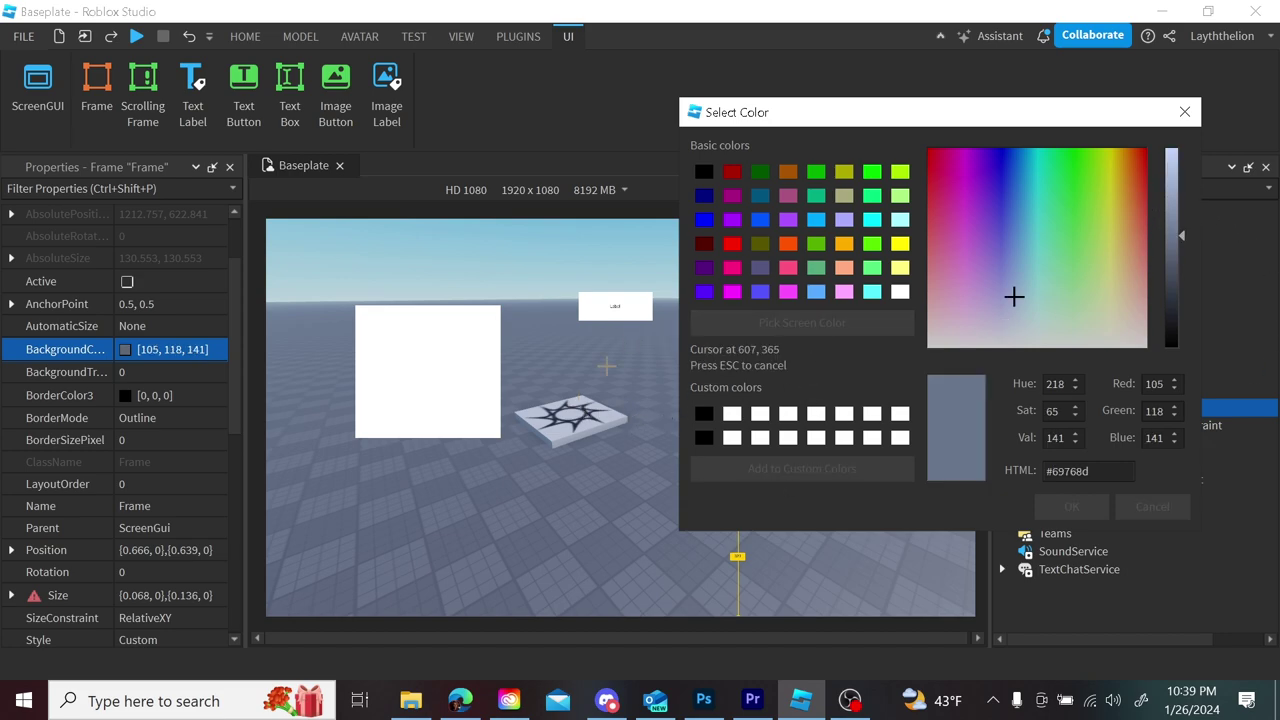
{"action": "left_click", "coordinate": [598, 307]}
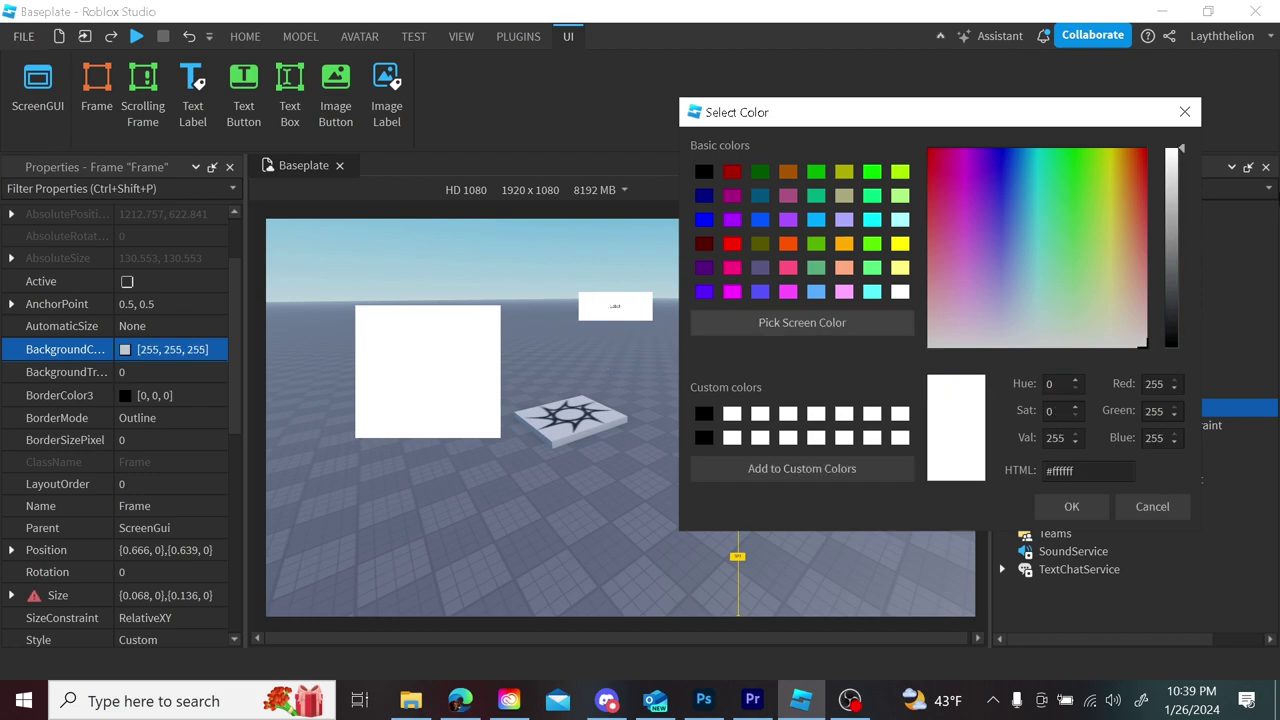
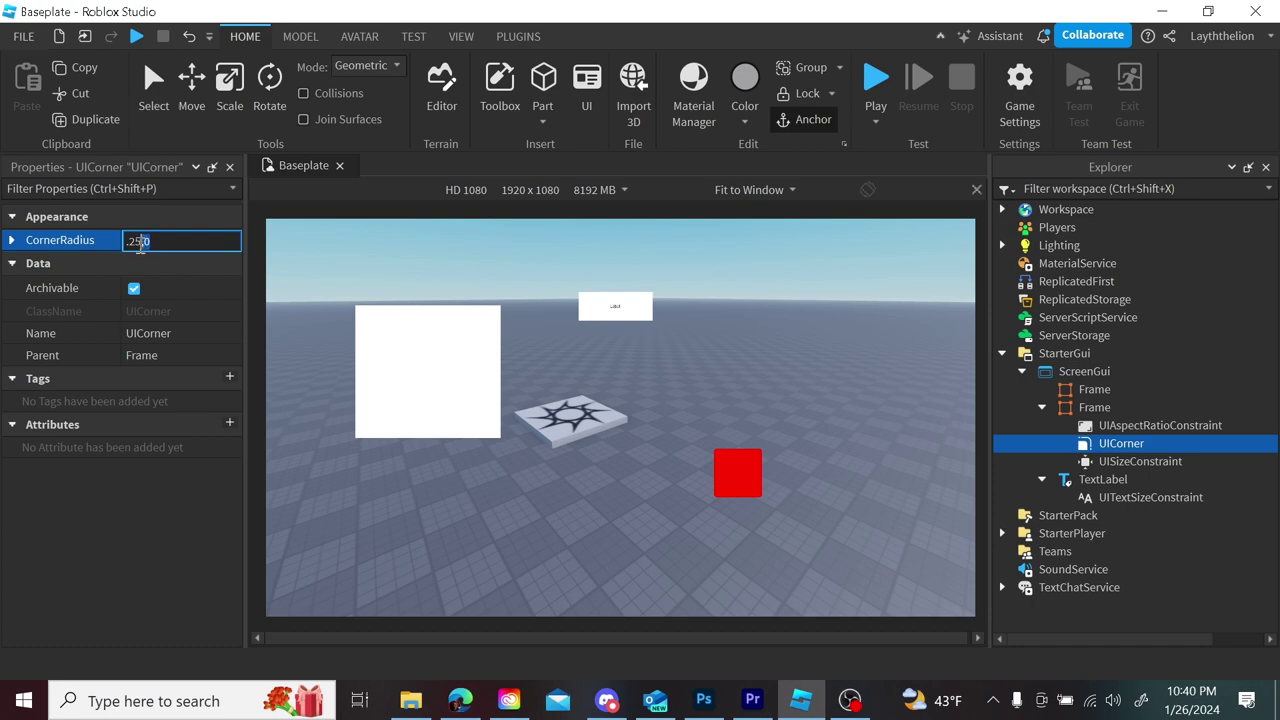
- Set the UICorner's CornerRadius to 0.25, 0 and compare it with 0.5, 0
{"action": "type", "text": "."}
{"action": "key", "text": "Return"}
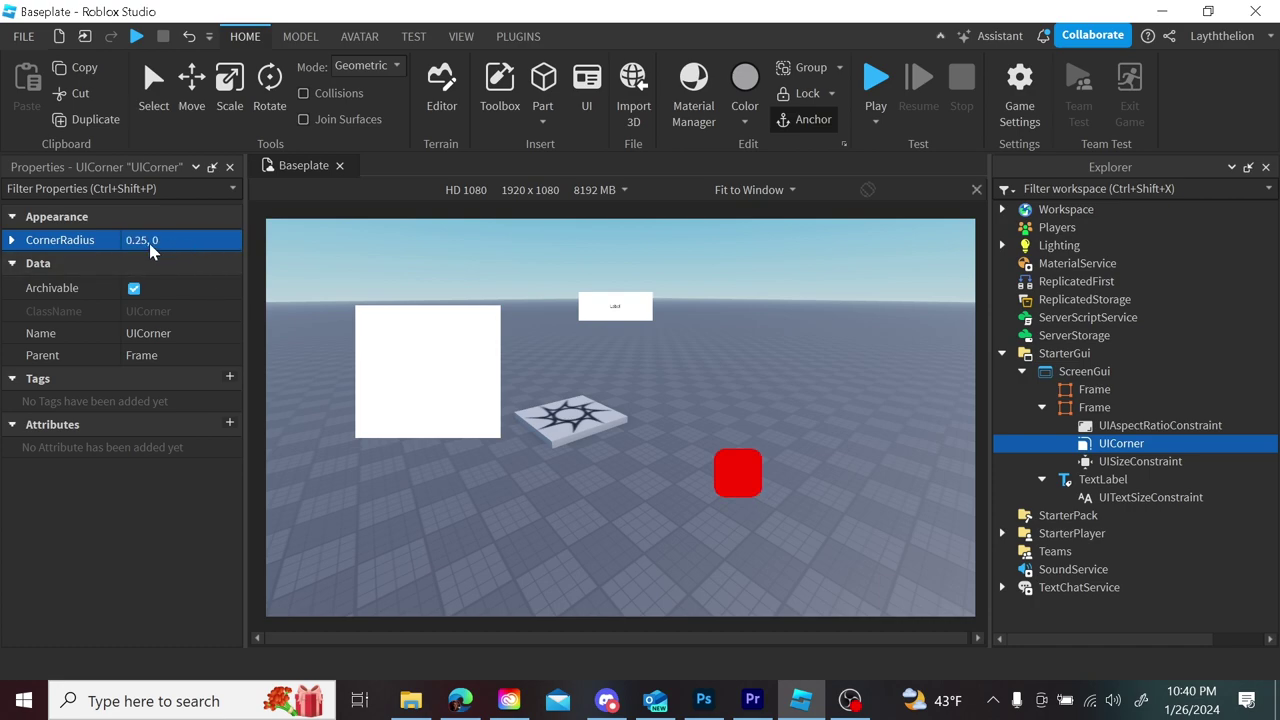
{"action": "left_click", "coordinate": [149, 243]}
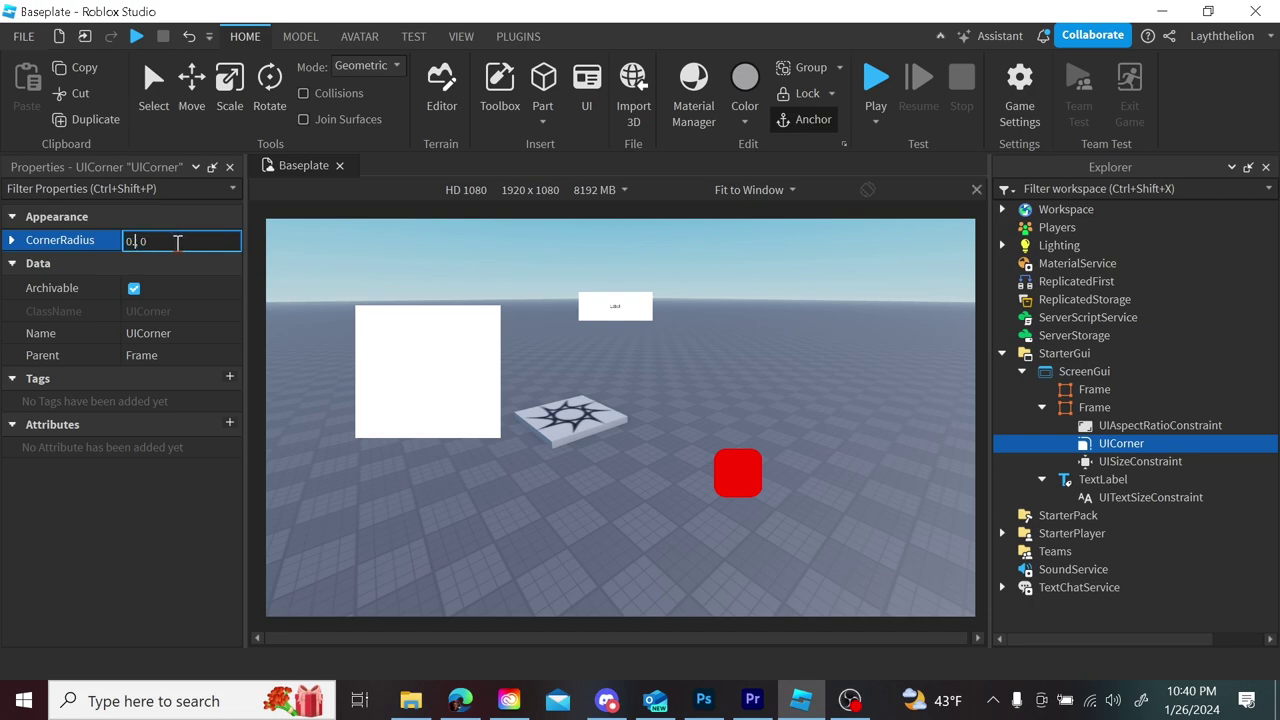
{"action": "key", "text": "Return"}
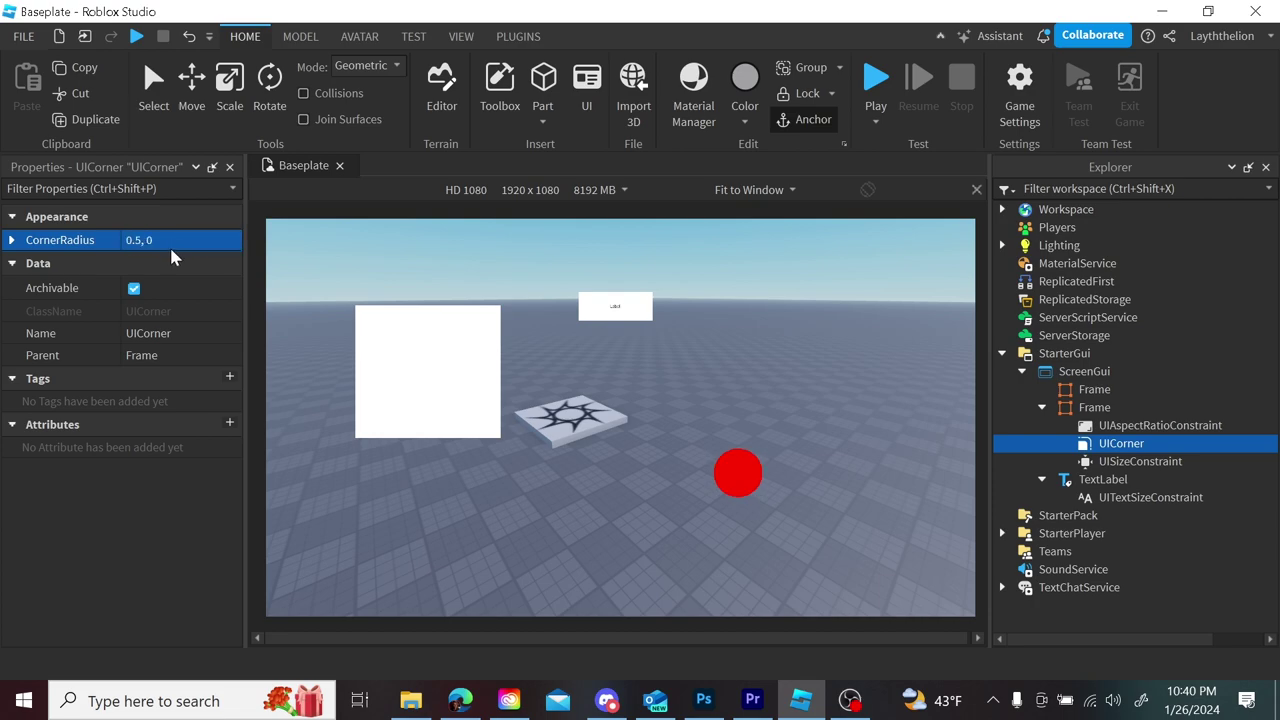
- Set the CornerRadius of the red frame's UICorner back to 0.25, 0
{"action": "left_click", "coordinate": [145, 245]}
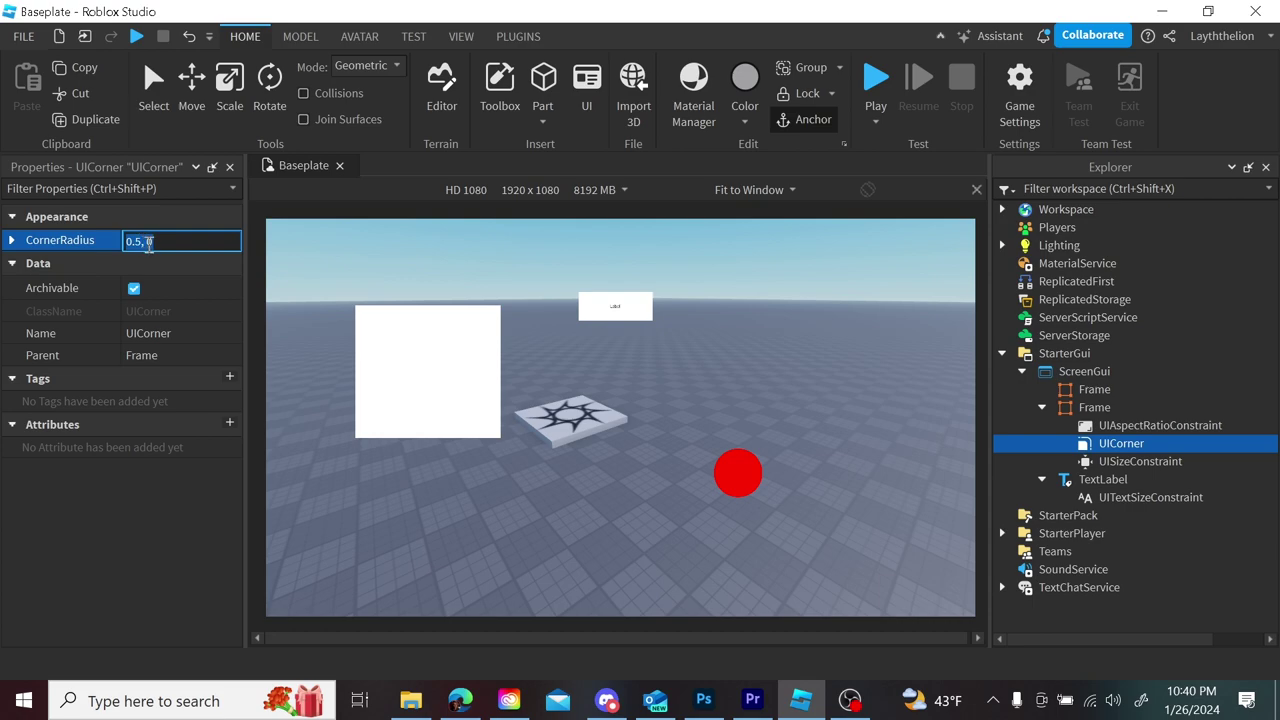
{"action": "left_click", "coordinate": [144, 242]}
{"action": "key", "text": "Return"}
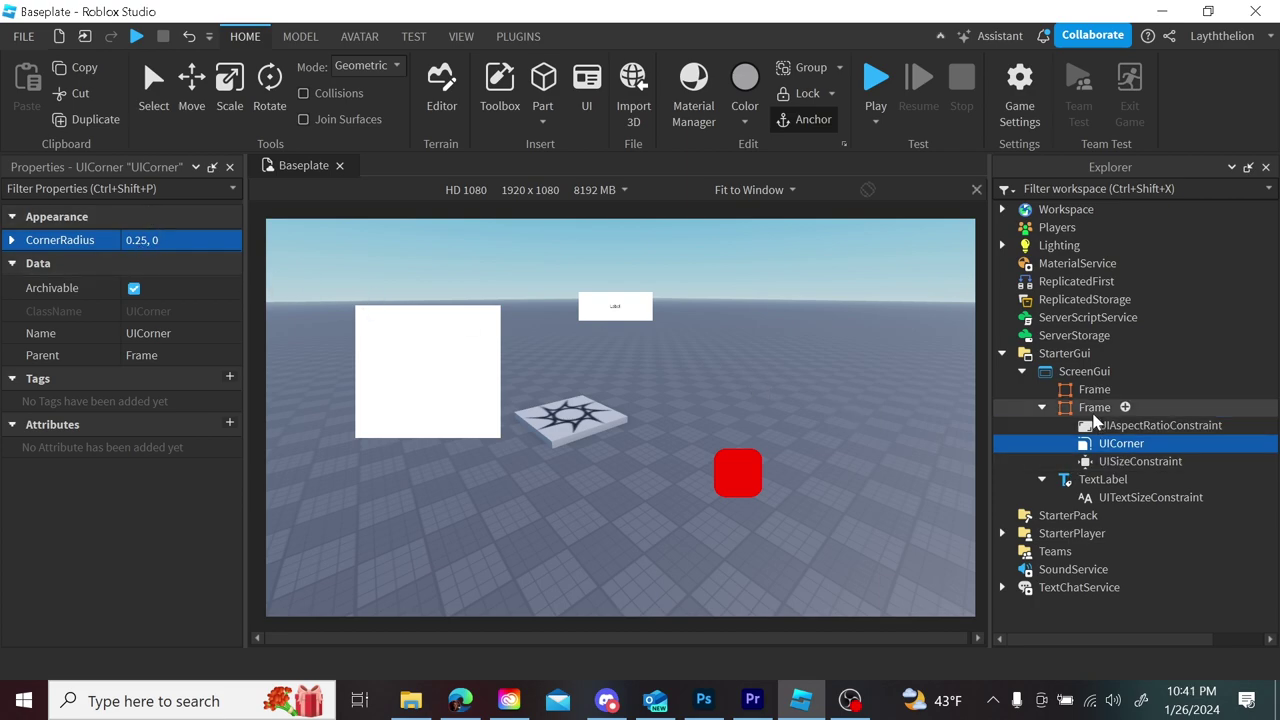
{"action": "left_click", "coordinate": [1094, 407]}
{"action": "left_click", "coordinate": [855, 435]}
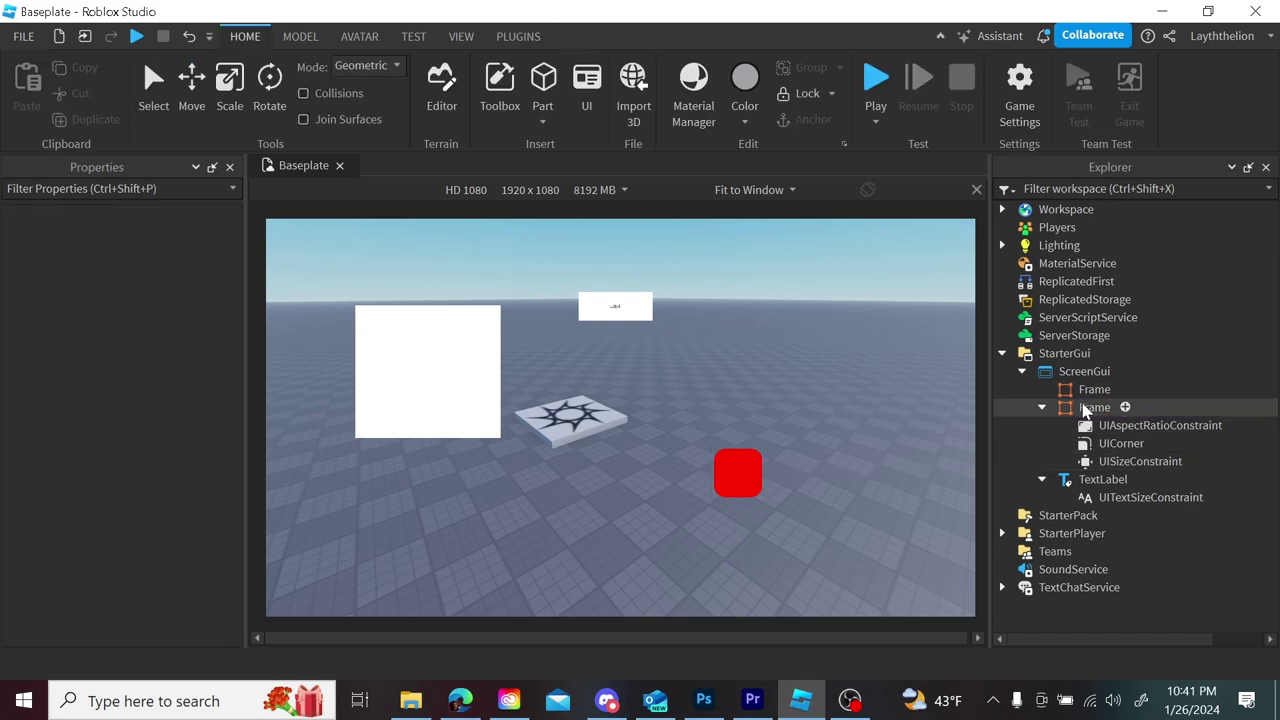
{"action": "left_click", "coordinate": [1090, 445]}
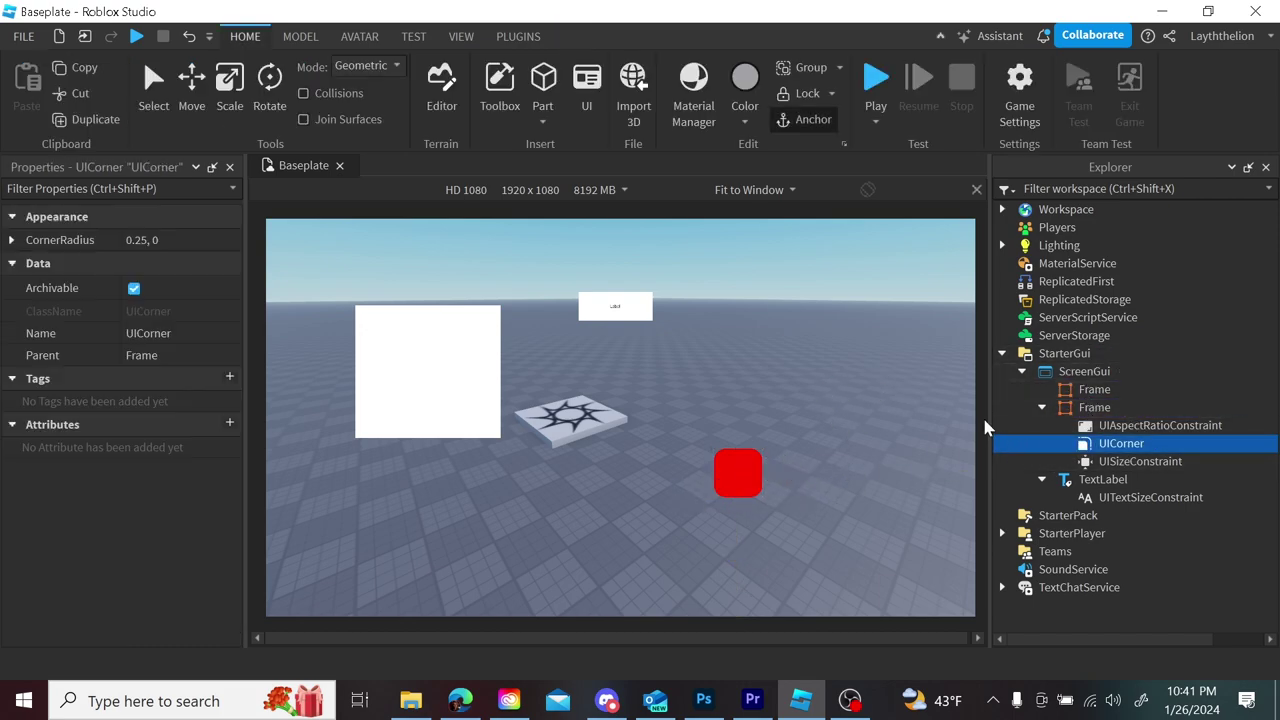
- Look through the installed plugins and find the Edge - Rounded Corners! entry in plugin management
{"action": "left_click", "coordinate": [514, 46]}
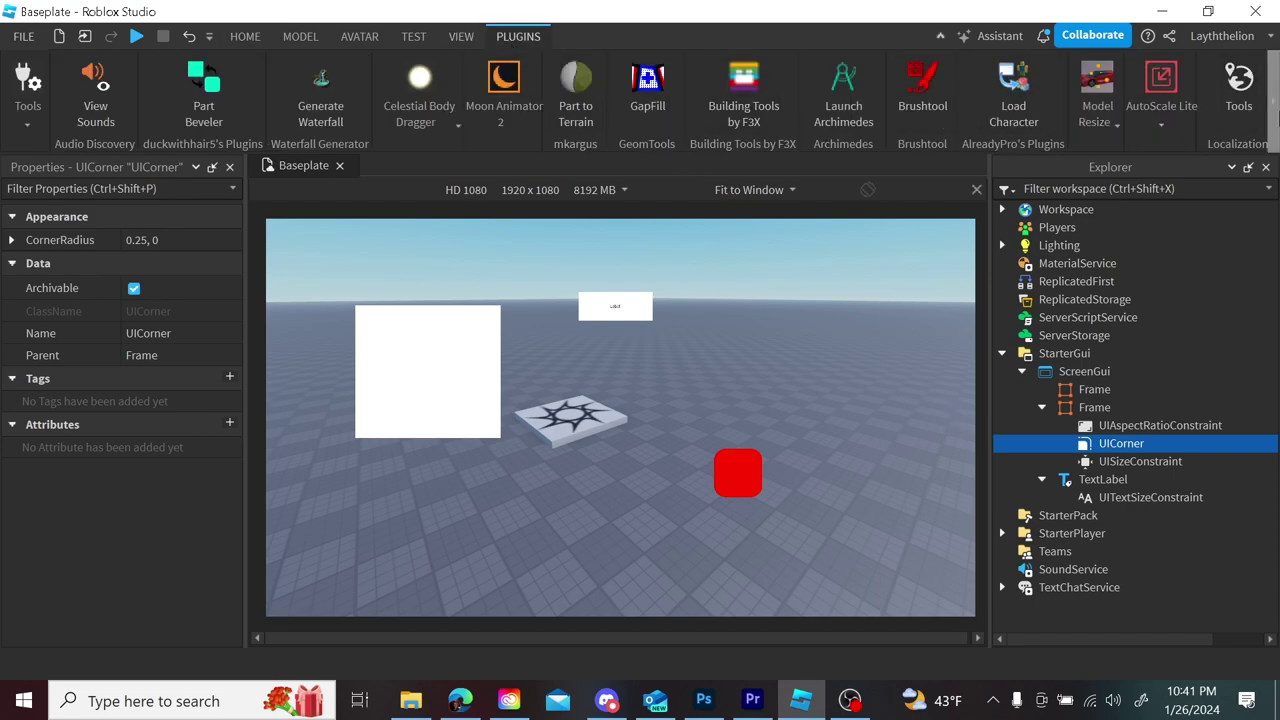
{"action": "left_click", "coordinate": [1273, 112]}
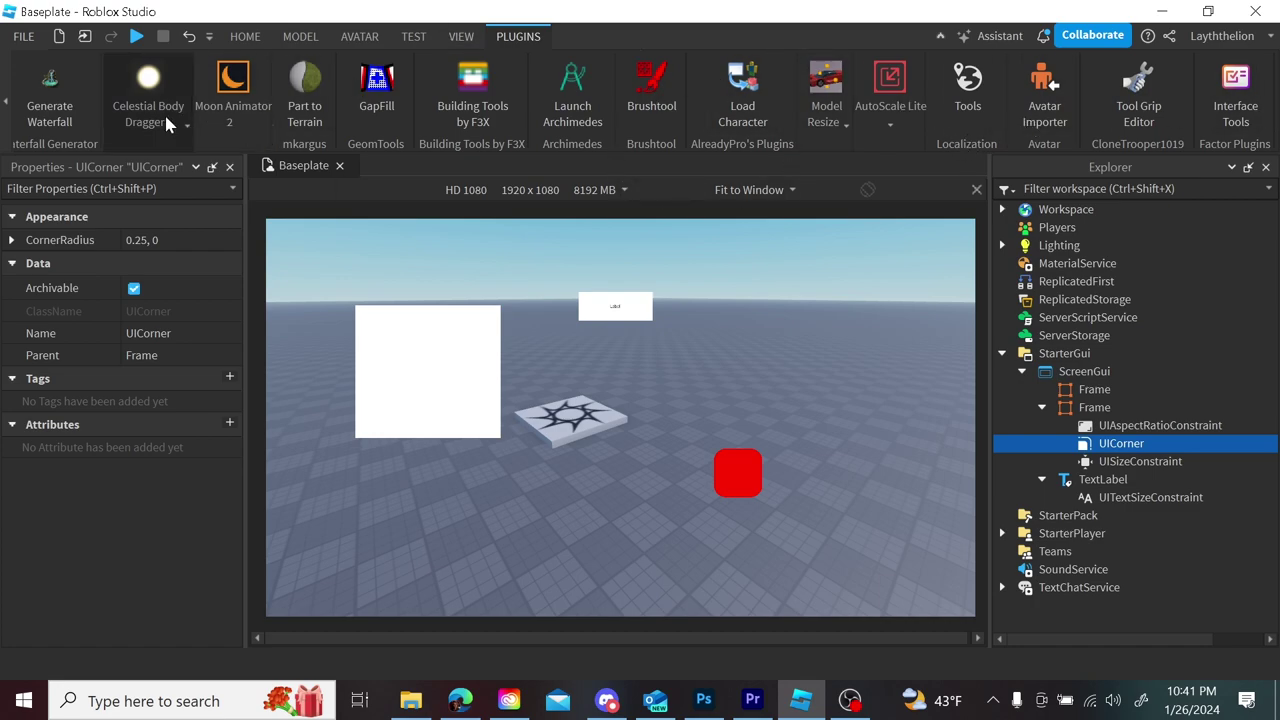
{"action": "left_click", "coordinate": [12, 110]}
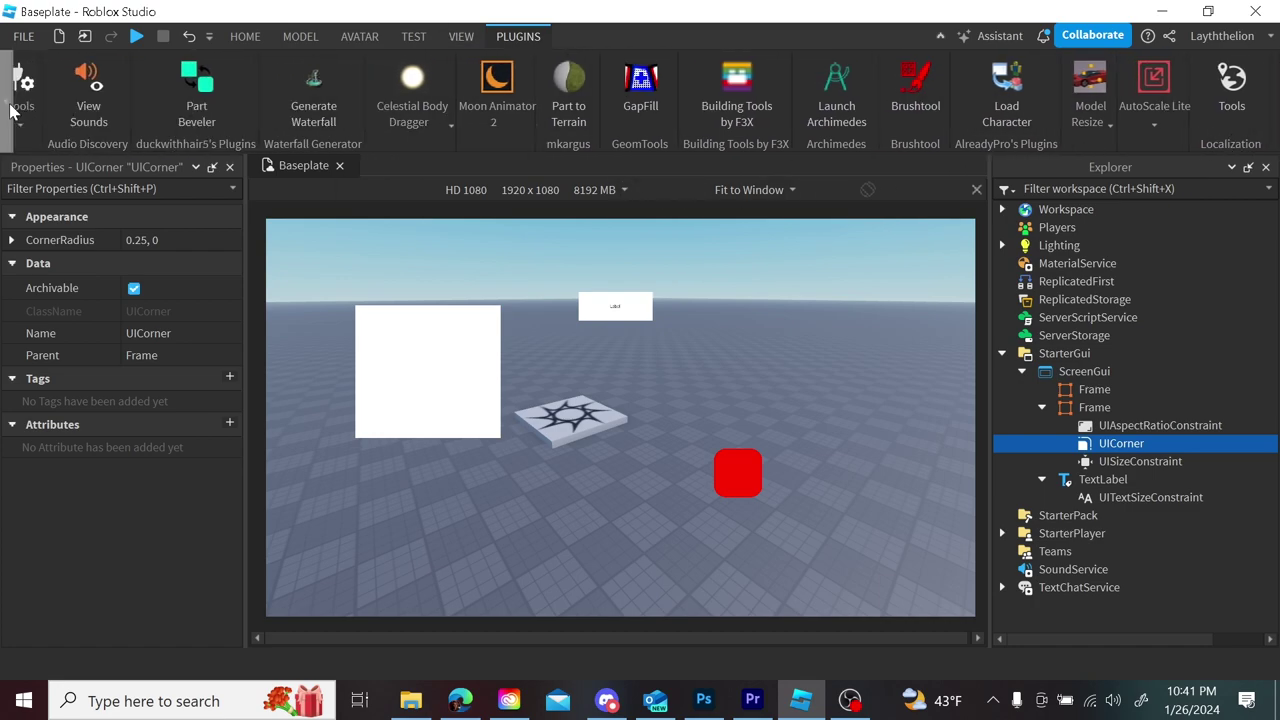
{"action": "left_click", "coordinate": [12, 112]}
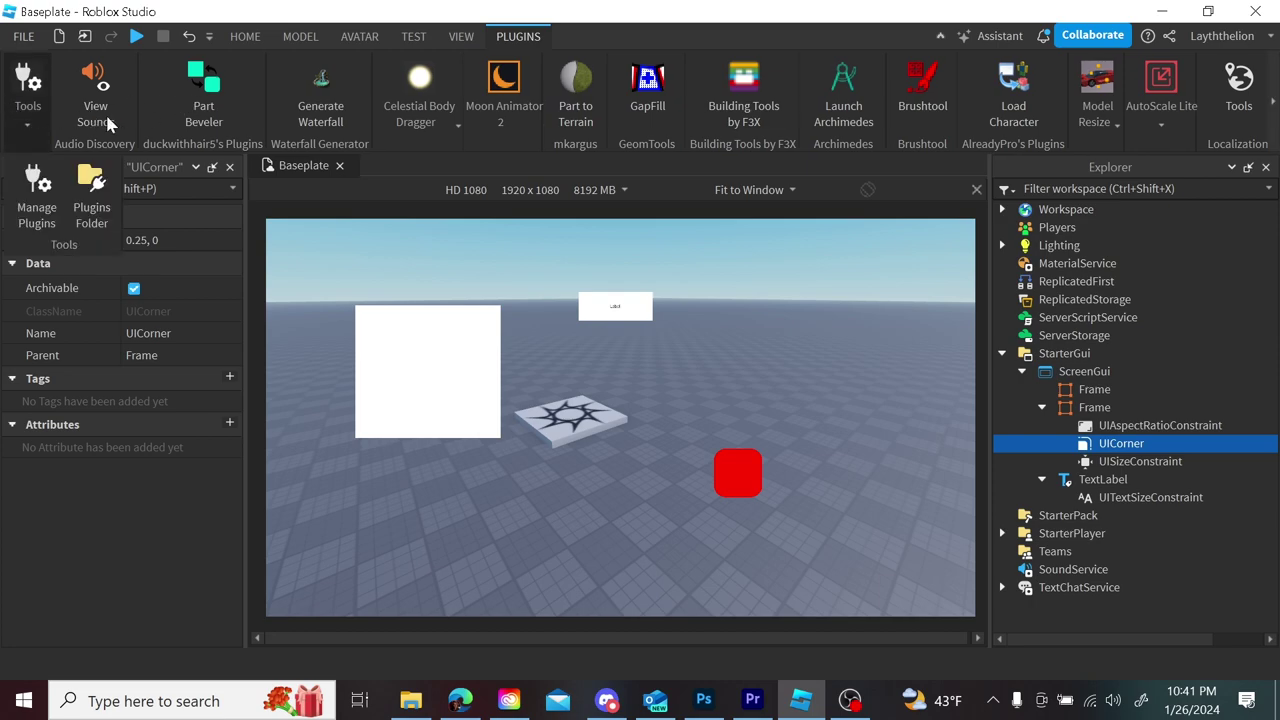
{"action": "left_click", "coordinate": [39, 110]}
{"action": "left_click", "coordinate": [38, 122]}
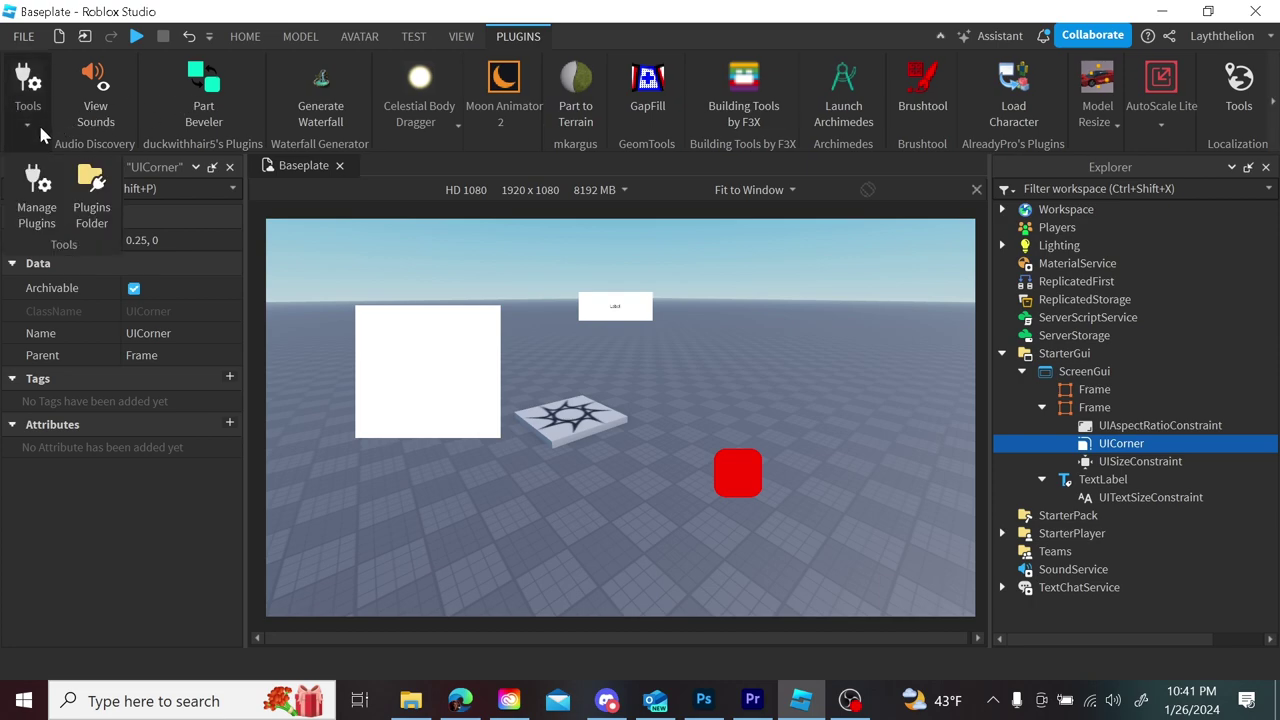
{"action": "left_click", "coordinate": [37, 200]}
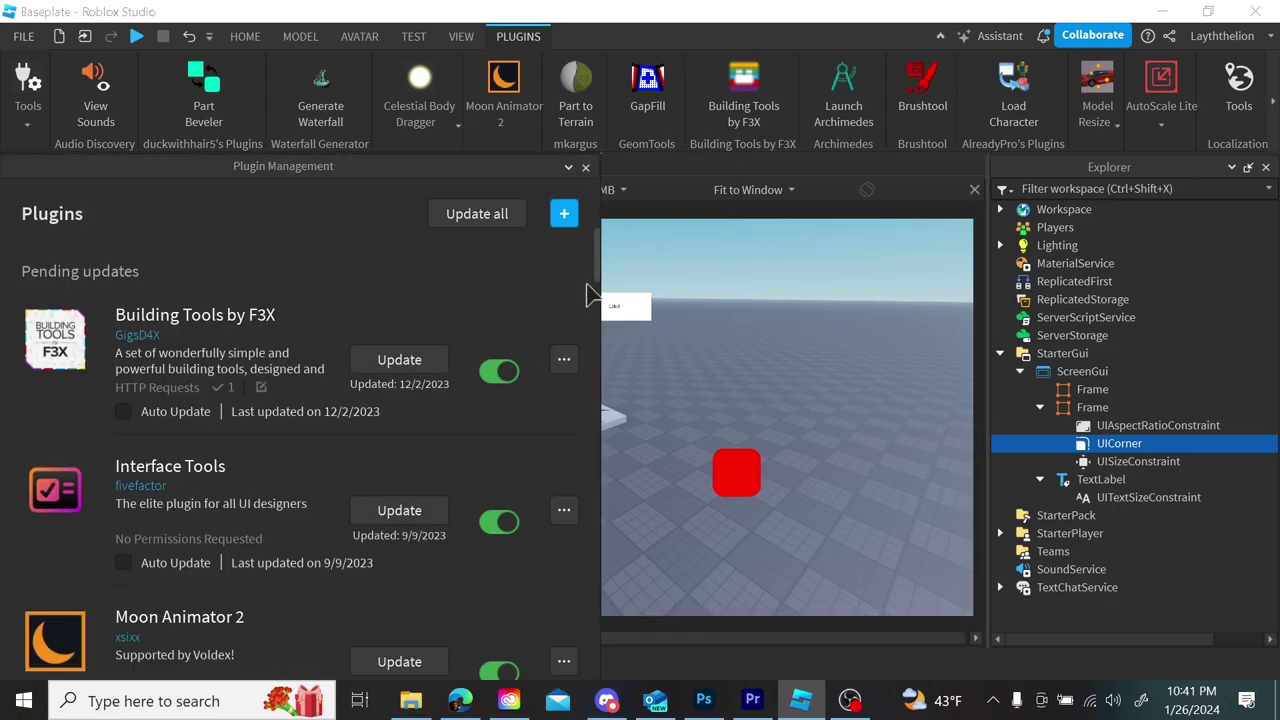
{"action": "left_click_drag", "start_coordinate": [600, 286], "coordinate": [586, 497]}
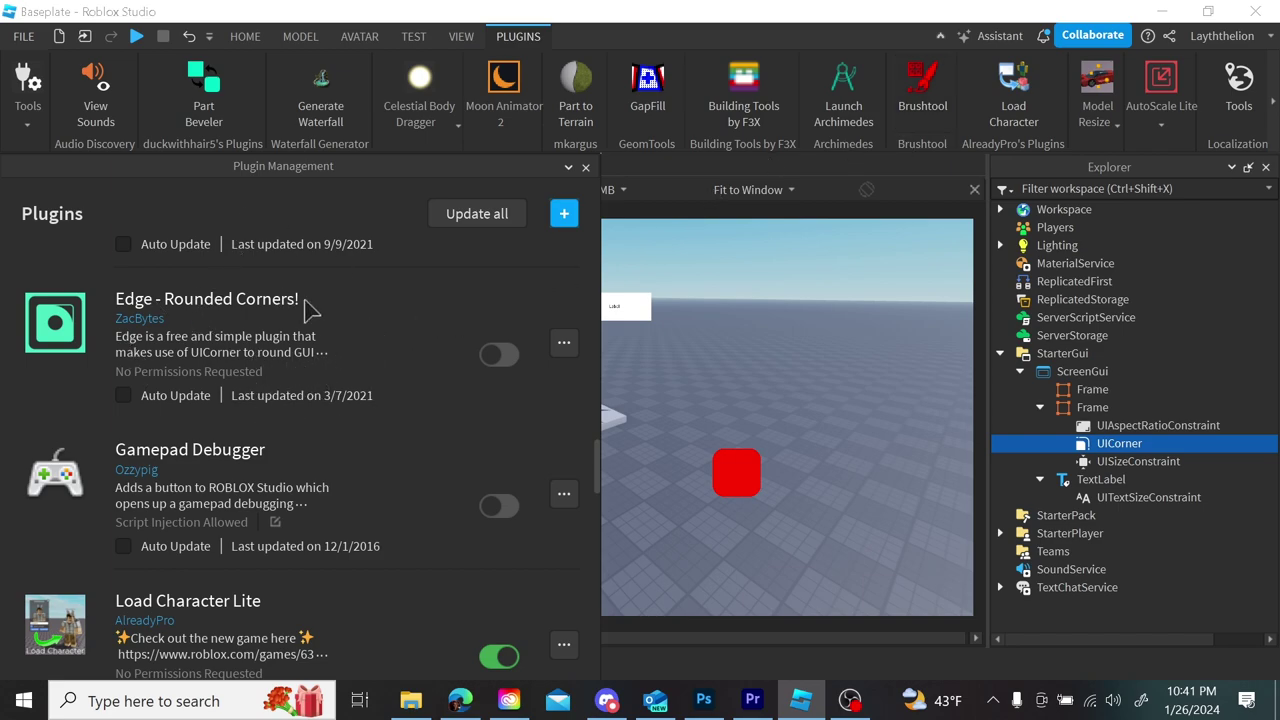
{"action": "left_click", "coordinate": [585, 168]}
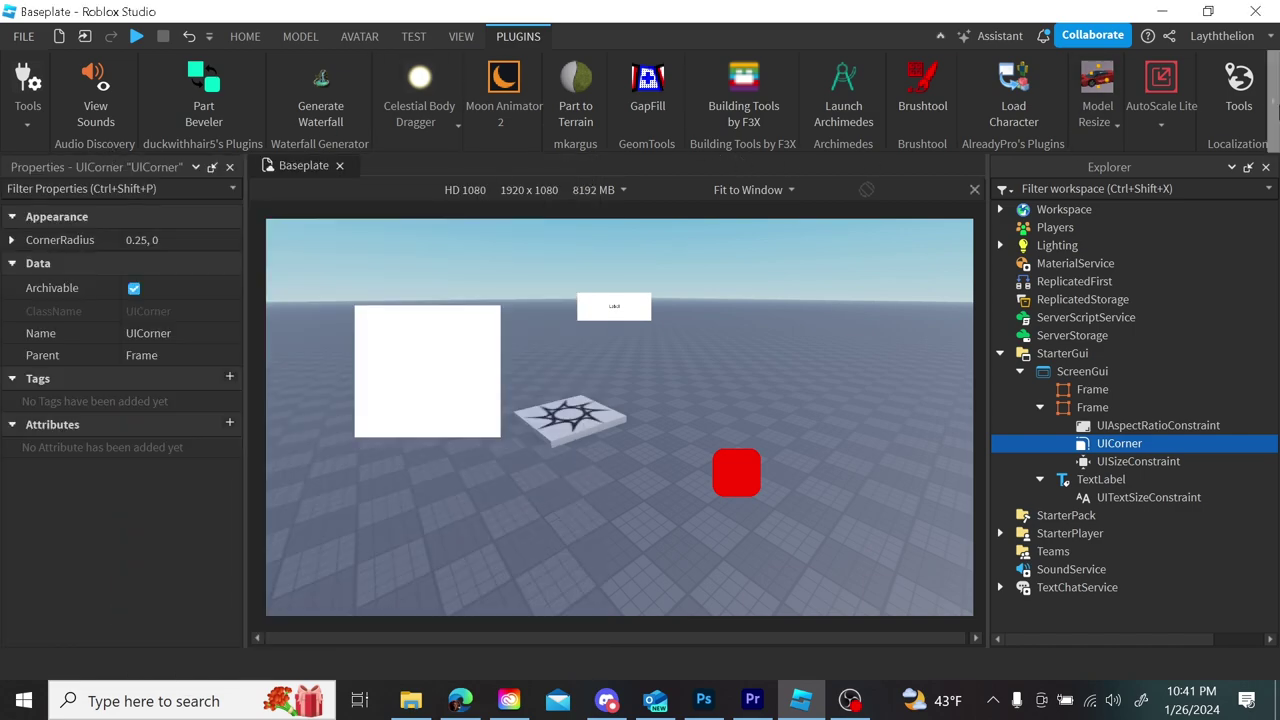
{"action": "left_click", "coordinate": [1272, 100]}
{"action": "left_click", "coordinate": [1272, 100]}
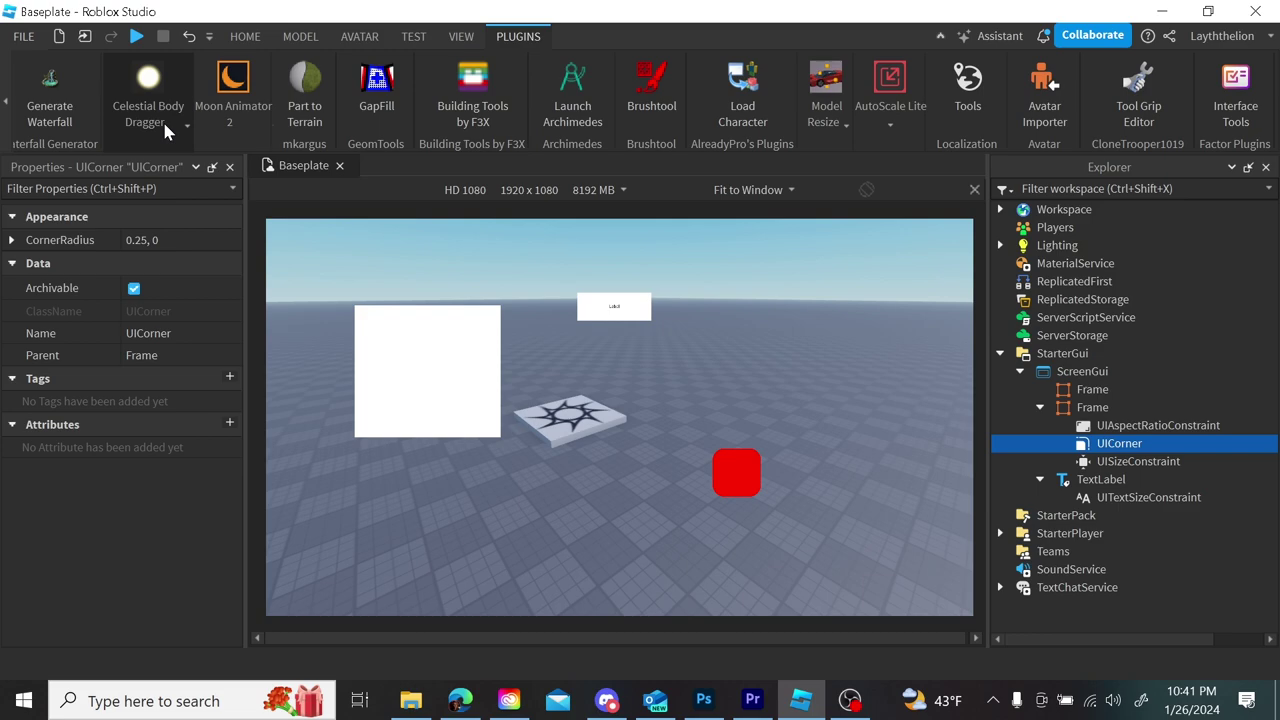
{"action": "left_click", "coordinate": [8, 135]}
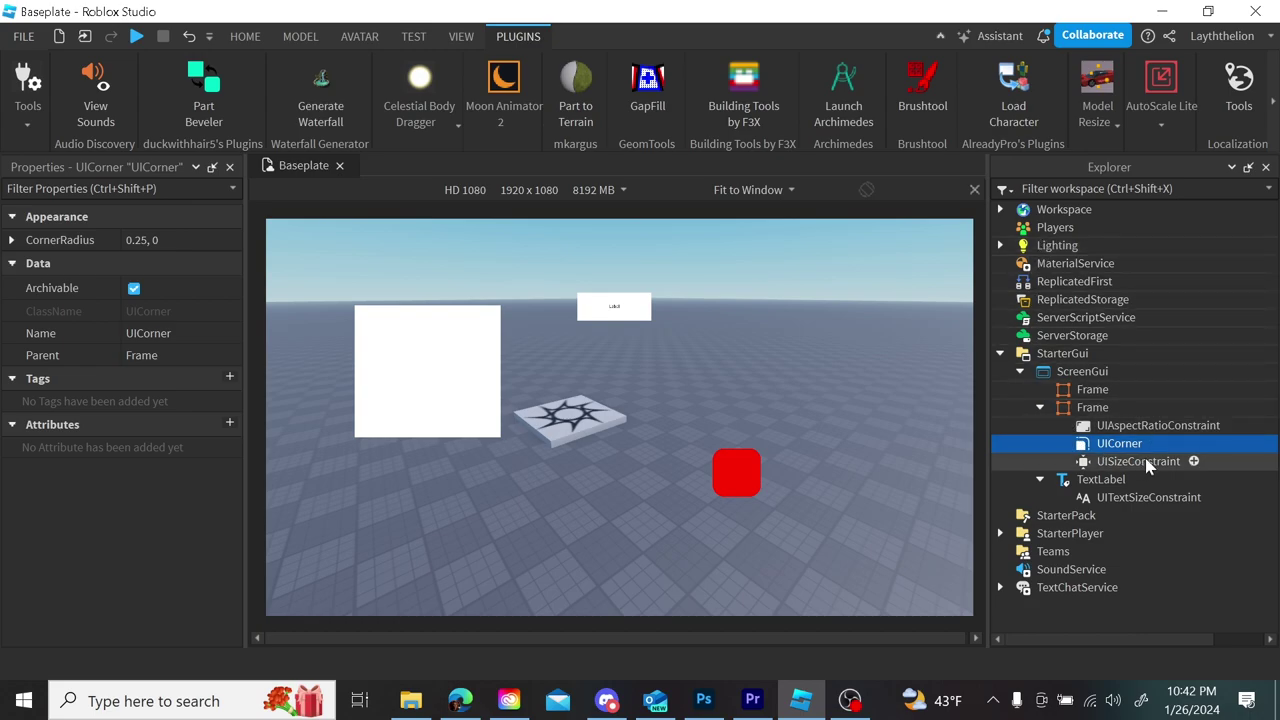
- Insert a UIGradient into the red frame and reparent it to the white frame
{"action": "left_click", "coordinate": [1122, 410]}
{"action": "type", "text": "ui"}
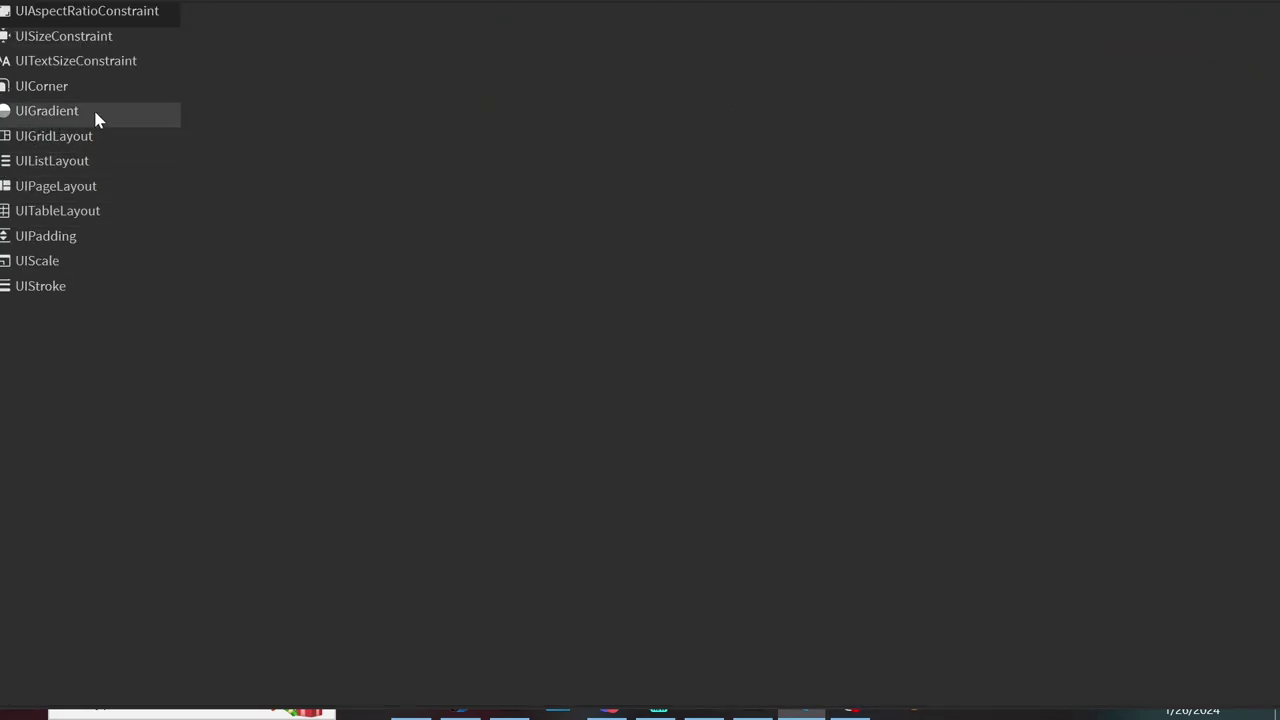
{"action": "left_click", "coordinate": [60, 111]}
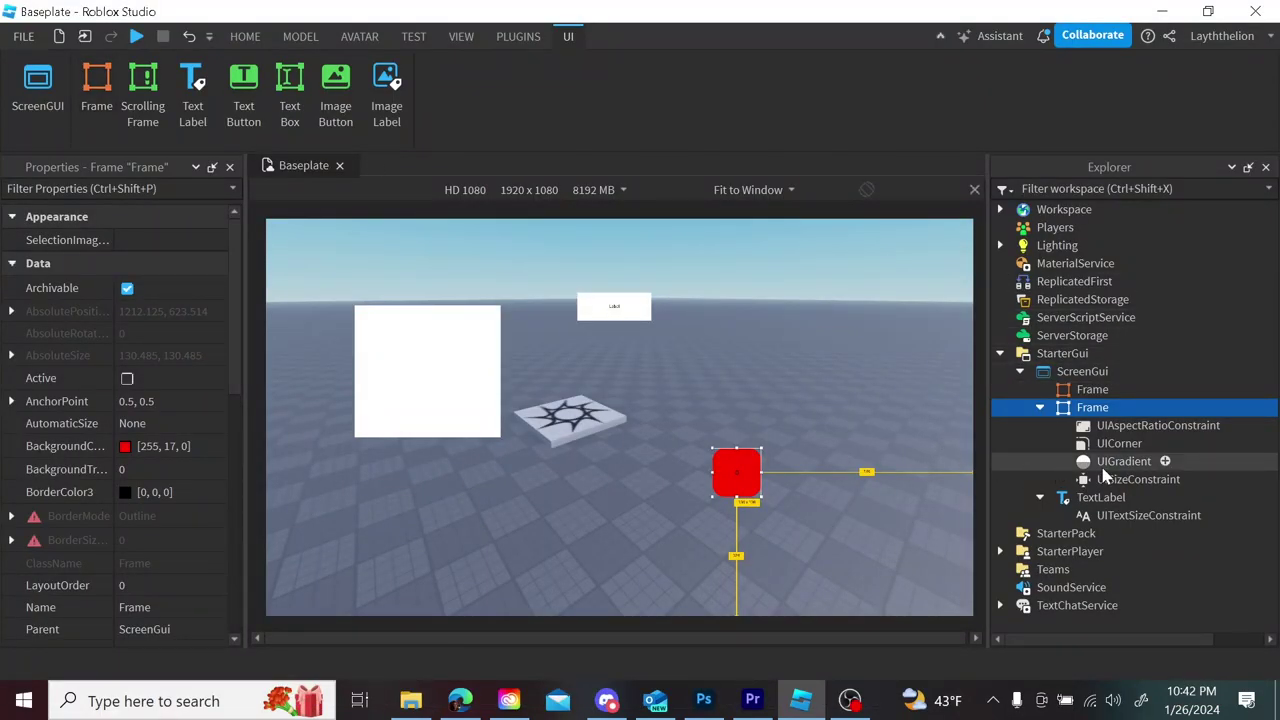
{"action": "left_click", "coordinate": [1104, 466]}
{"action": "left_click_drag", "start_coordinate": [1104, 468], "coordinate": [1090, 391]}
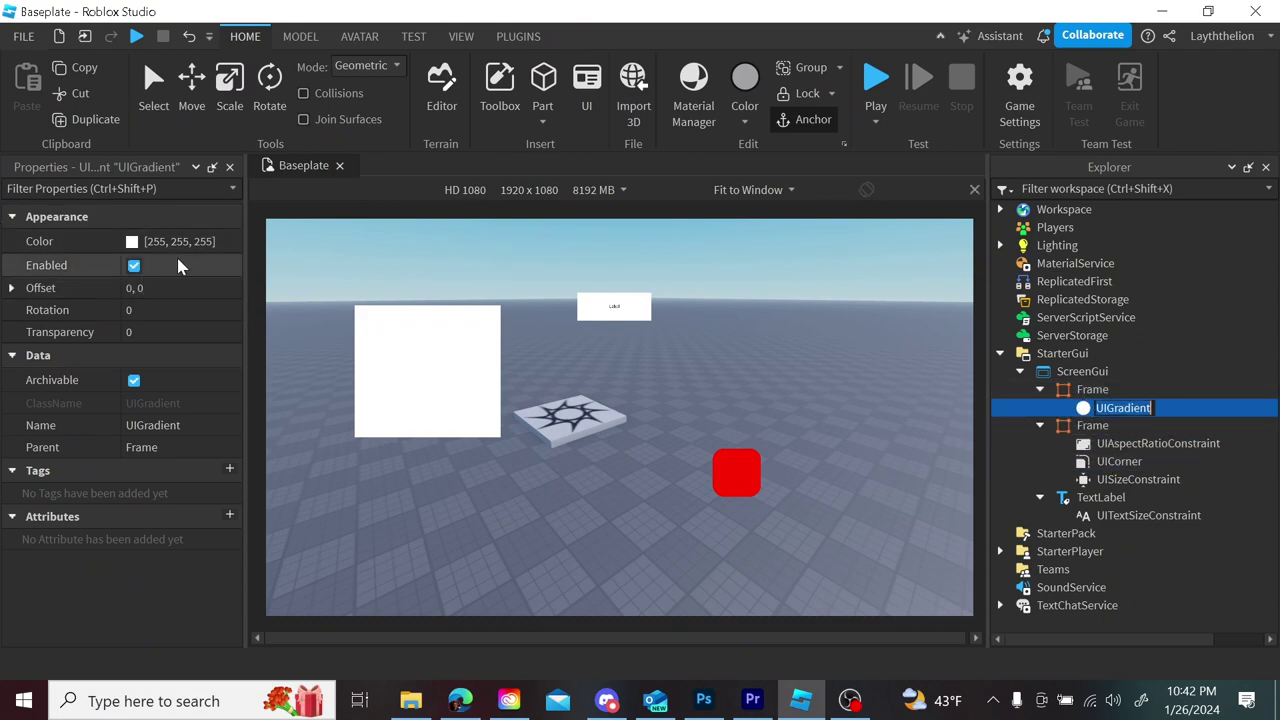
- Set the starting color of the white frame's UIGradient to red, #ff0000
{"action": "left_click", "coordinate": [206, 241]}
{"action": "left_click", "coordinate": [222, 244]}
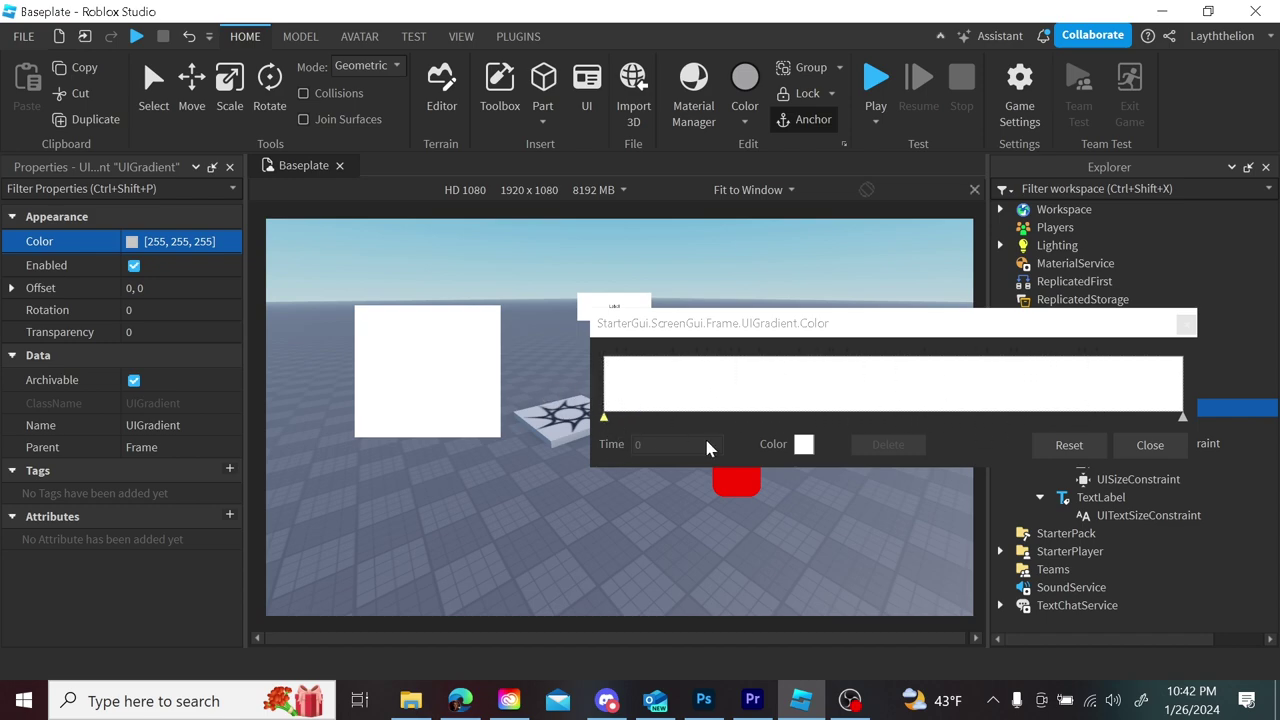
{"action": "left_click", "coordinate": [805, 447]}
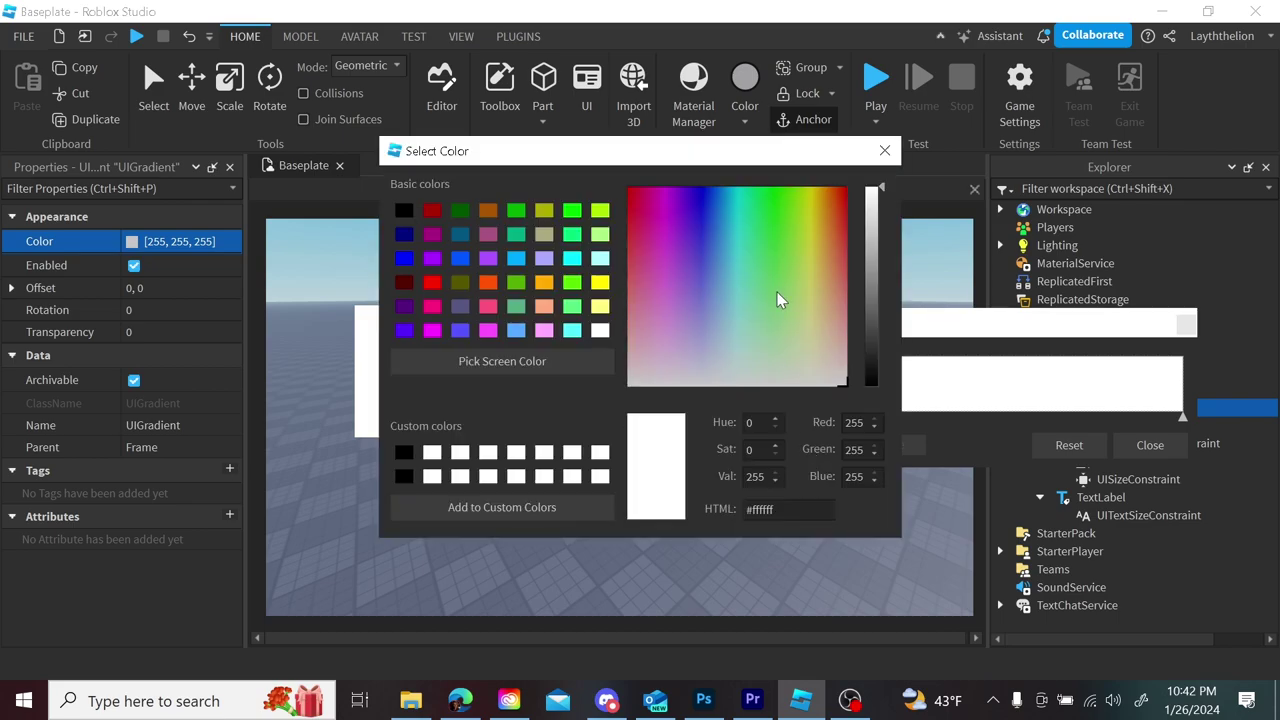
{"action": "left_click_drag", "start_coordinate": [777, 292], "coordinate": [846, 188]}
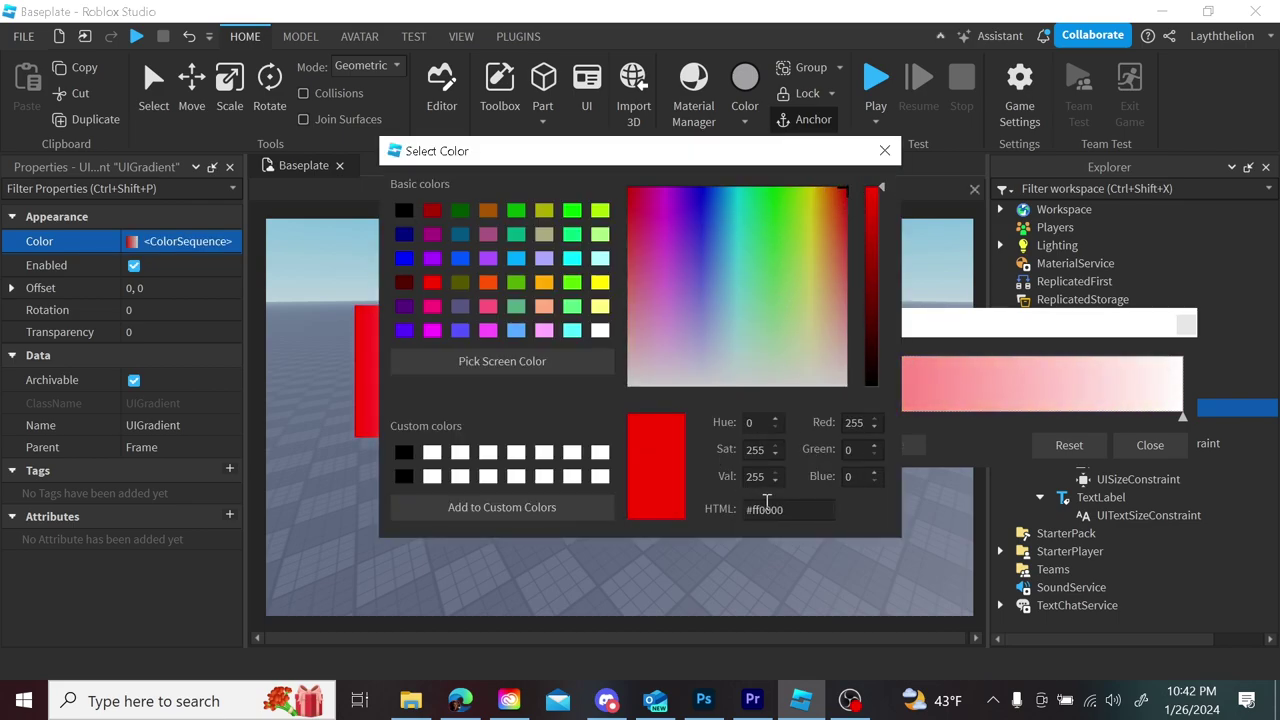
{"action": "left_click", "coordinate": [884, 150]}
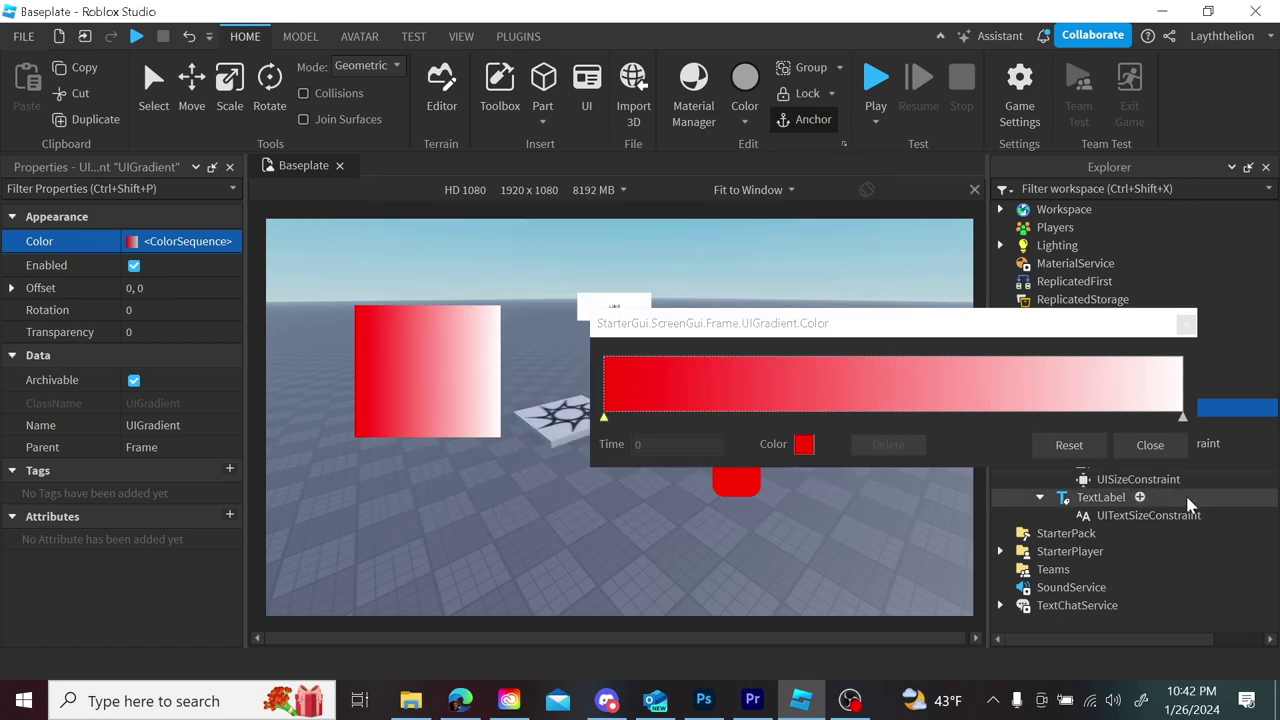
- Set the ending color of the white frame's UIGradient to blue and close the color sequence editor
{"action": "left_click", "coordinate": [1183, 419]}
{"action": "left_click", "coordinate": [798, 445]}
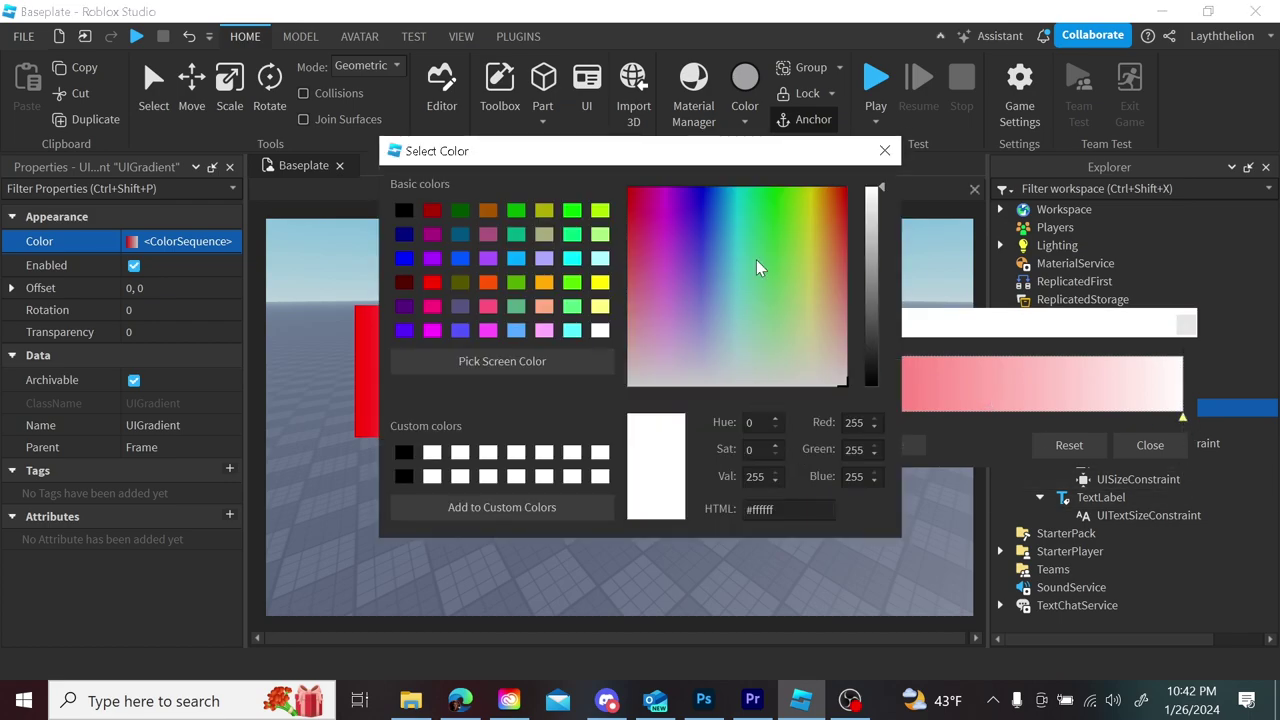
{"action": "left_click_drag", "start_coordinate": [756, 259], "coordinate": [716, 204]}
{"action": "left_click", "coordinate": [885, 150]}
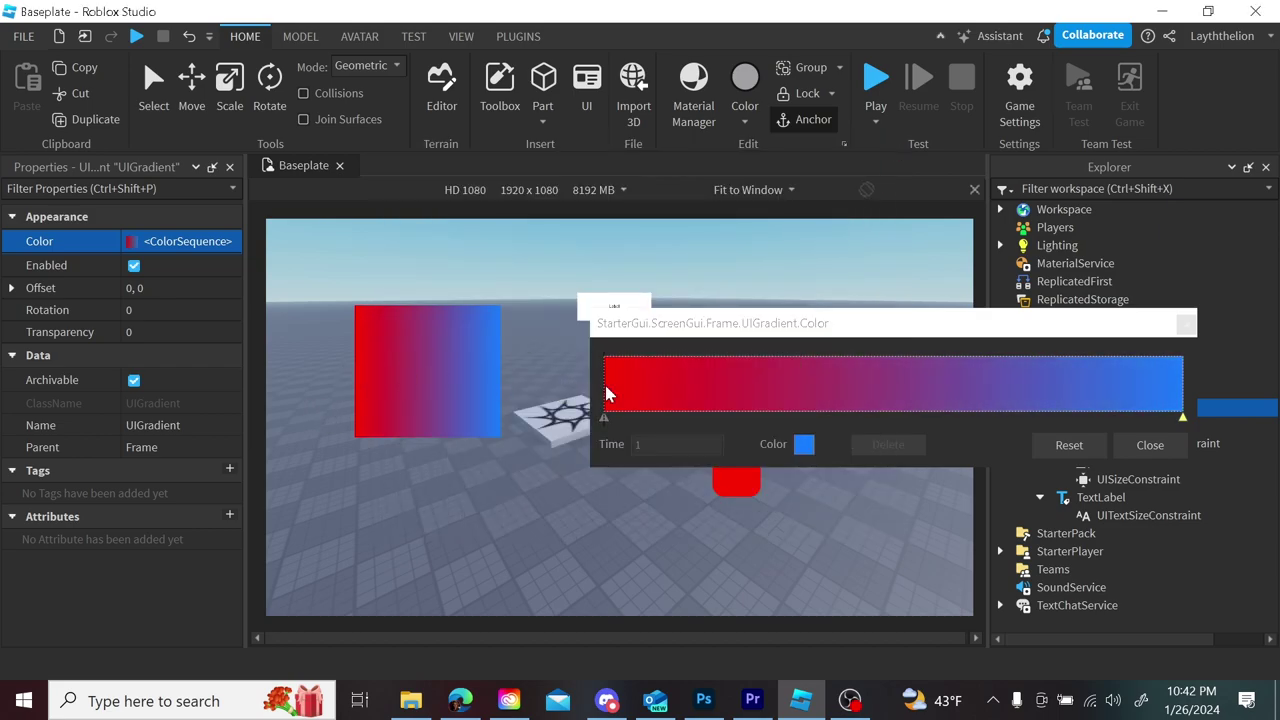
{"action": "left_click", "coordinate": [1150, 445]}
- Insert a UIGridLayout into the frame that holds the red-to-blue gradient
{"action": "left_click", "coordinate": [1094, 390]}
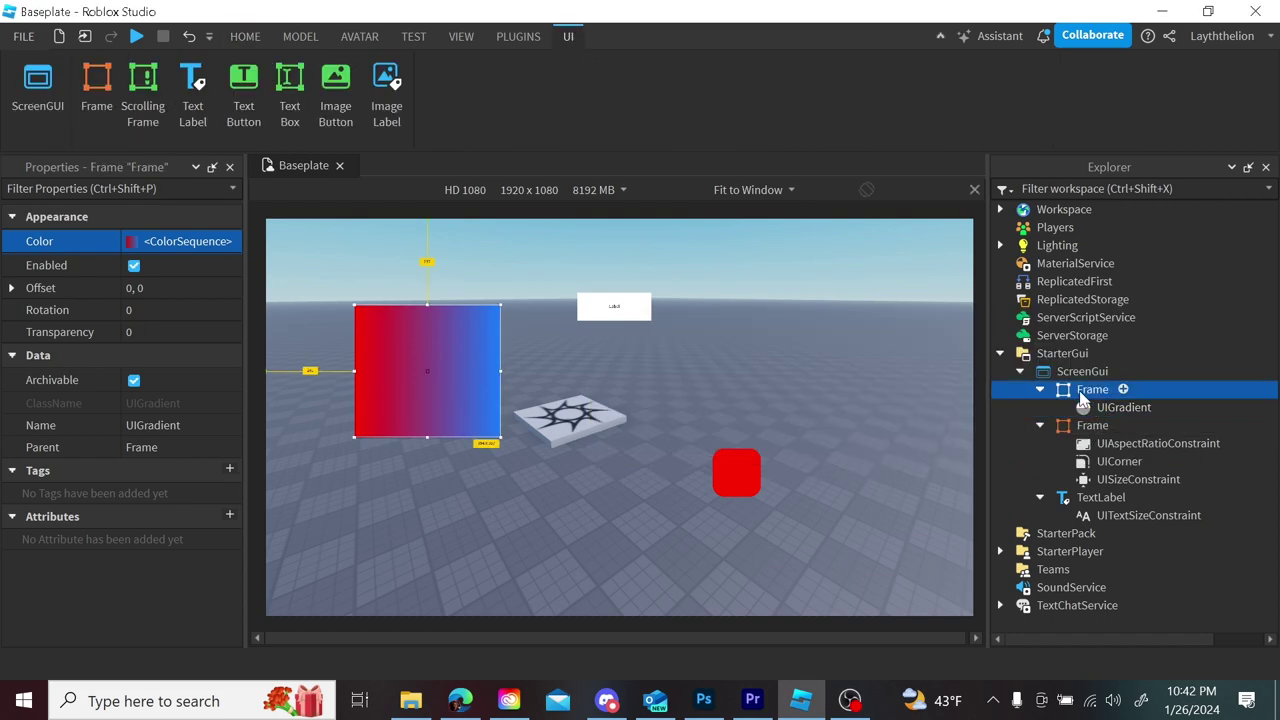
{"action": "left_click", "coordinate": [1122, 407]}
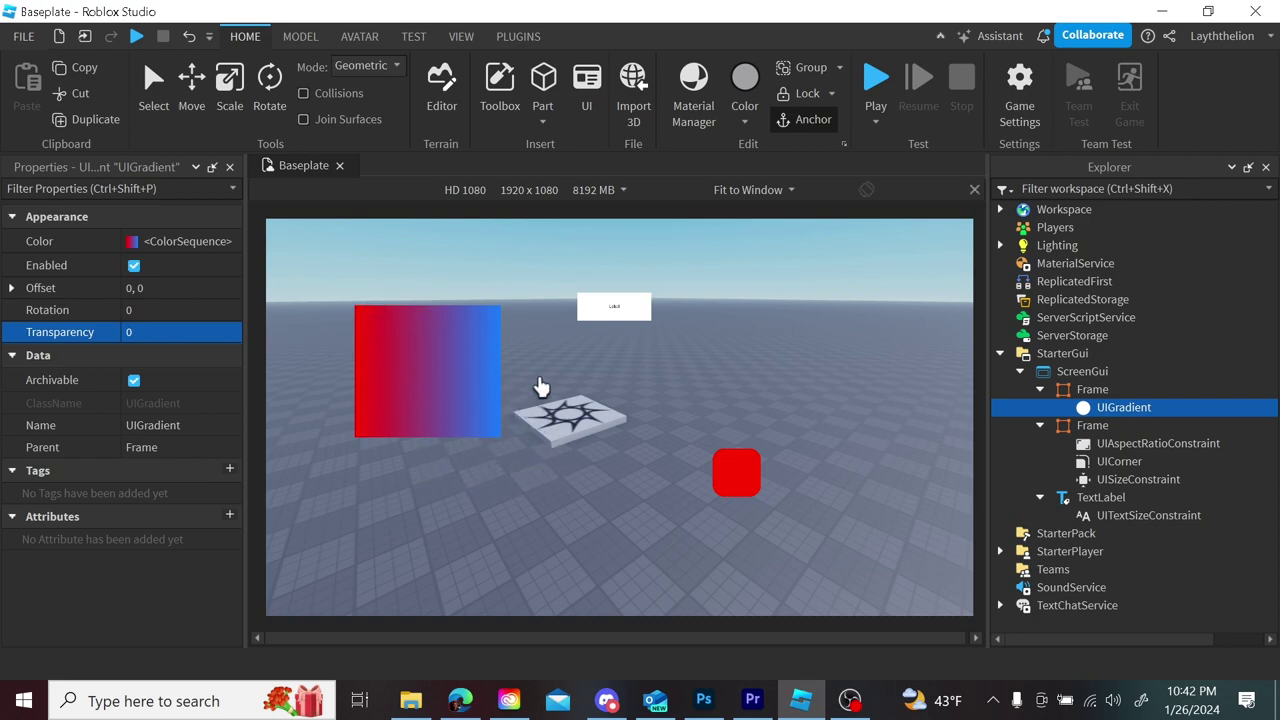
{"action": "right_click_drag", "start_coordinate": [565, 360], "coordinate": [565, 360]}
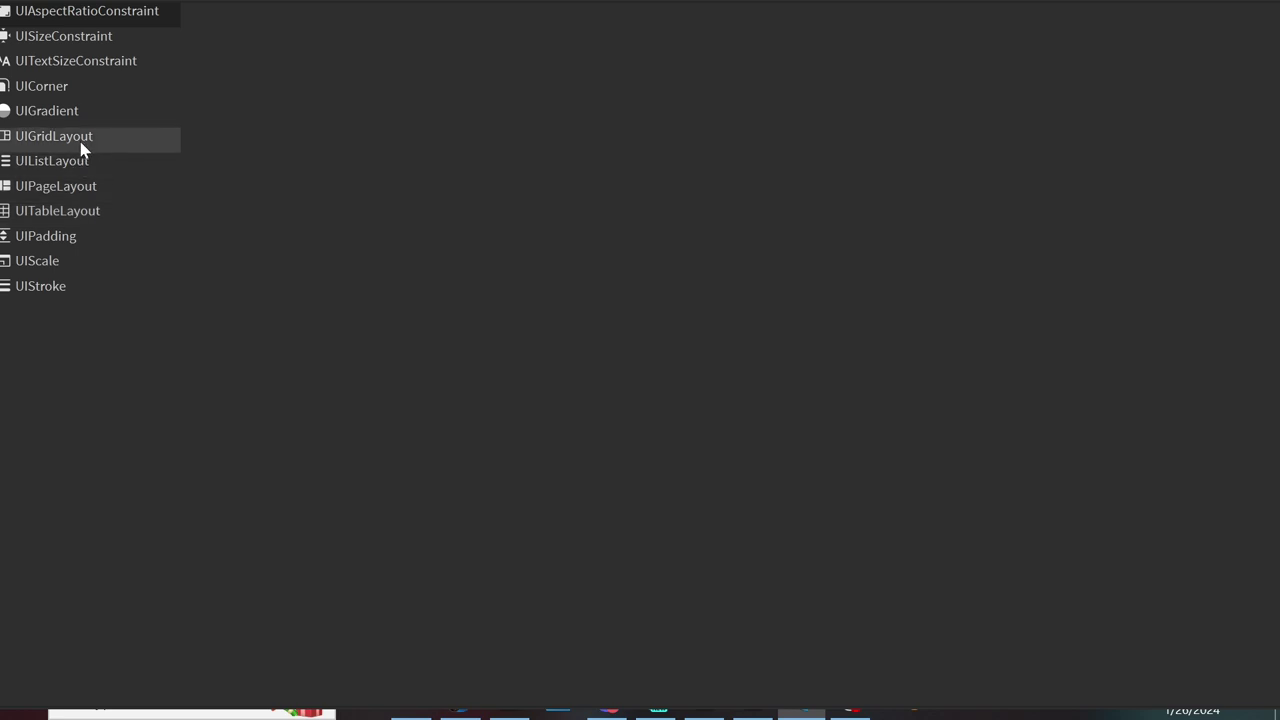
{"action": "mouse_move", "coordinate": [83, 145]}
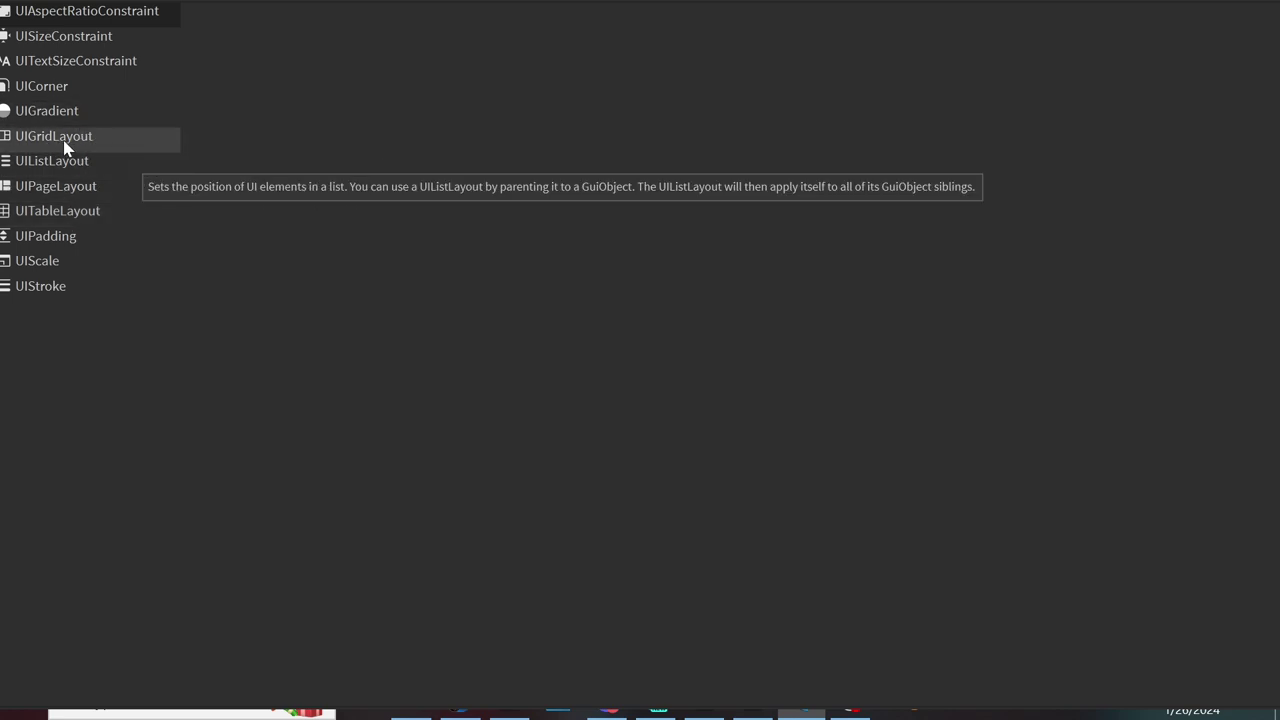
{"action": "left_click", "coordinate": [65, 145]}
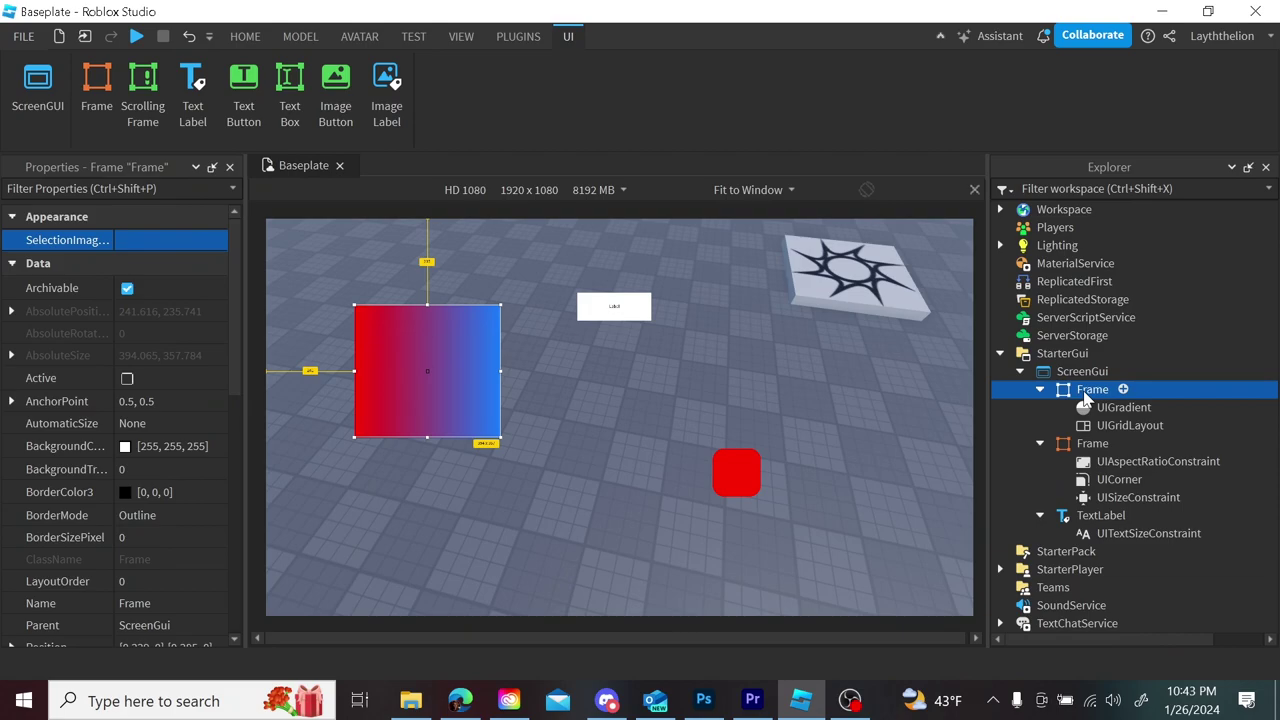
- Duplicate the gradient frame and reparent the copy into the original frame so the UIGridLayout arranges it
{"action": "key", "text": "ctrl+d"}
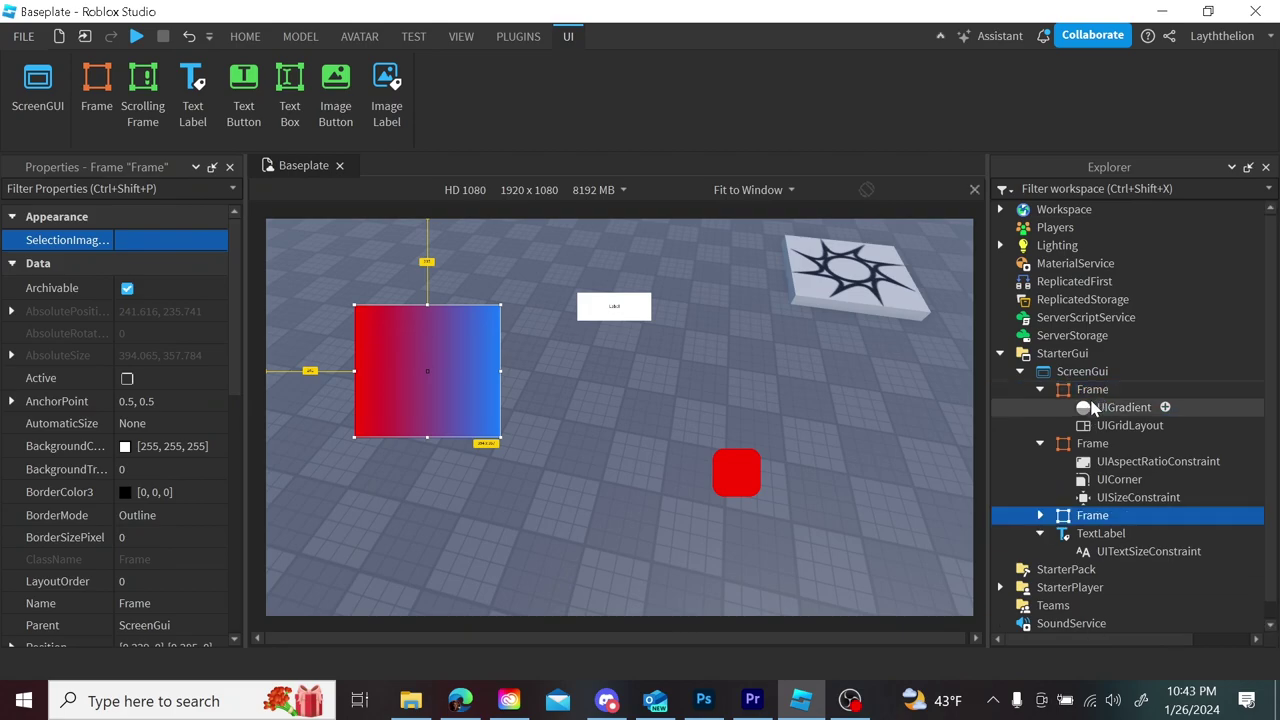
{"action": "left_click_drag", "start_coordinate": [1105, 397], "coordinate": [1105, 392]}
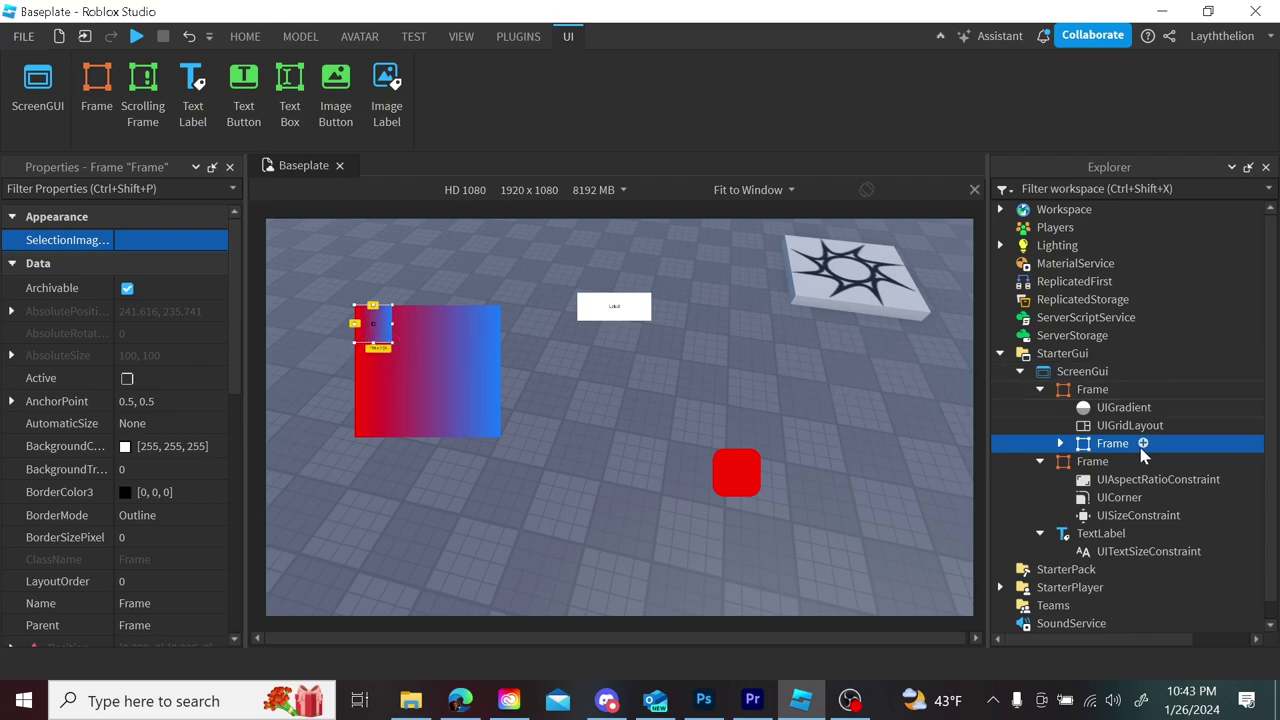
{"action": "left_click", "coordinate": [1120, 425]}
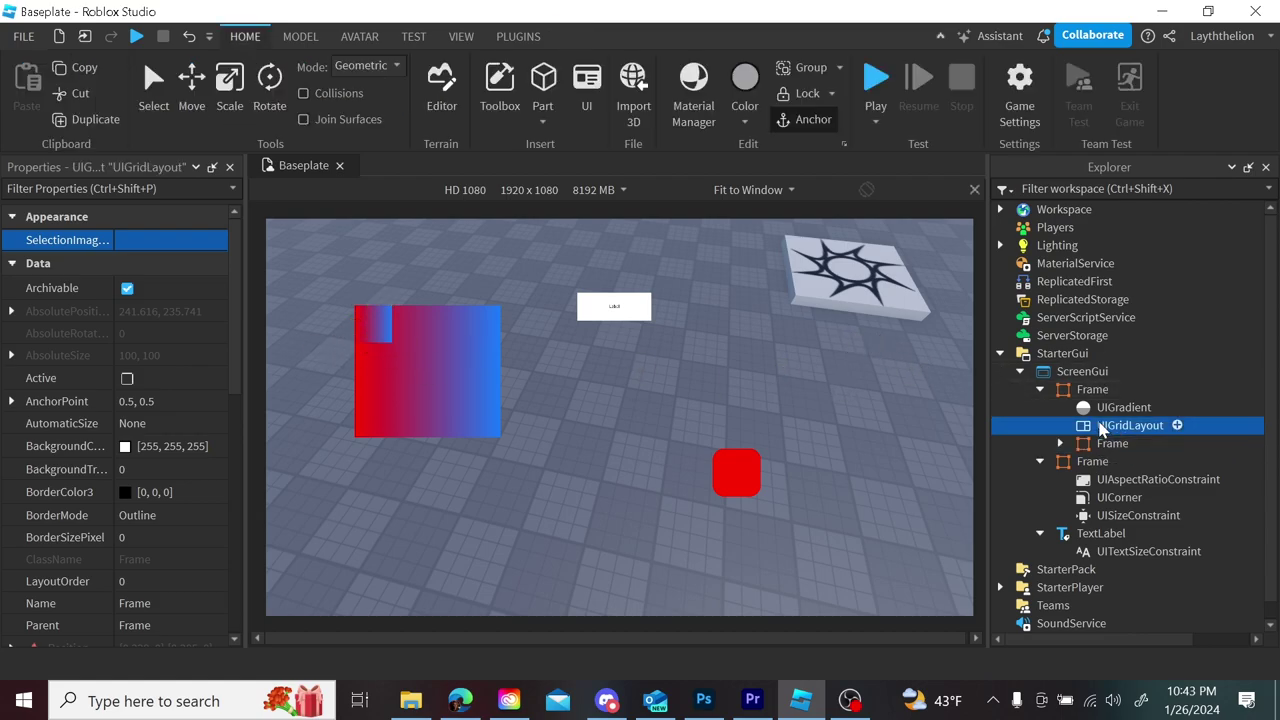
- Duplicate the nested frame repeatedly until the parent frame holds nine grid cells
{"action": "mouse_move", "coordinate": [1105, 444]}
{"action": "left_mouse_down"}
{"action": "mouse_move", "coordinate": [1080, 401]}
{"action": "mouse_move", "coordinate": [1118, 437]}
{"action": "left_mouse_up"}
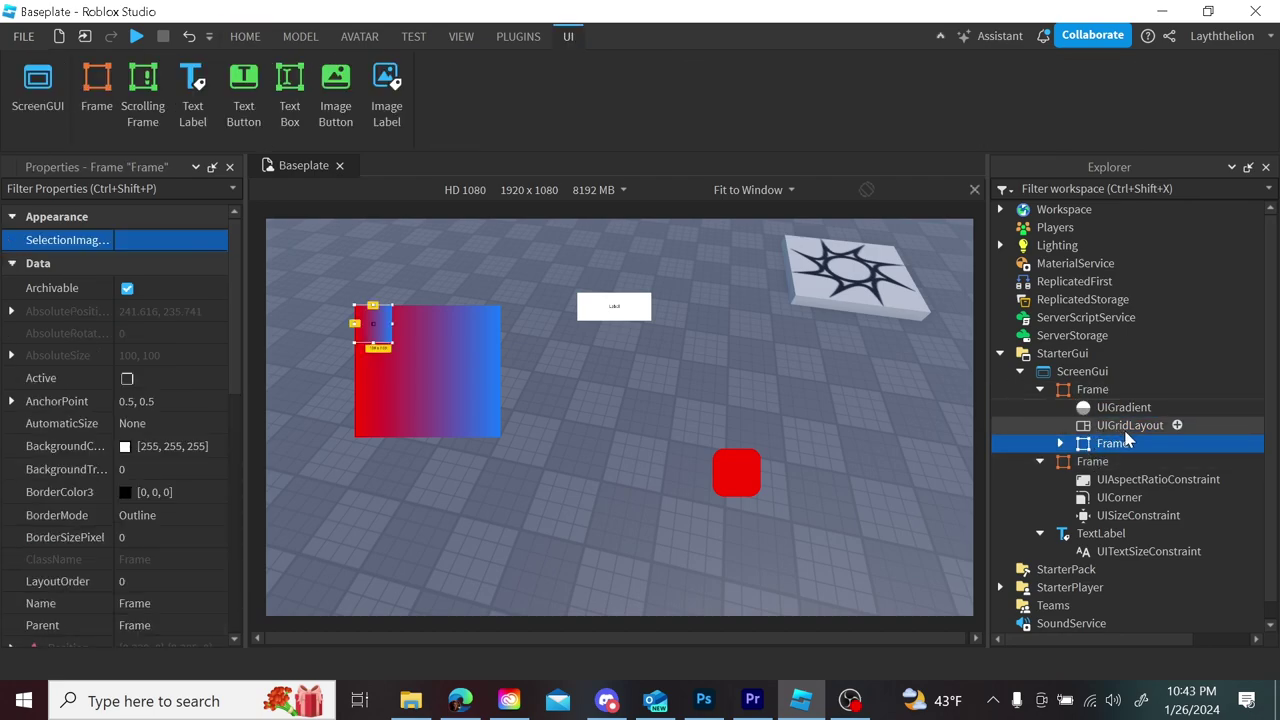
{"action": "key", "text": "ctrl+d"}
{"action": "key", "text": "ctrl+d"}
{"action": "key", "text": "ctrl+d"}
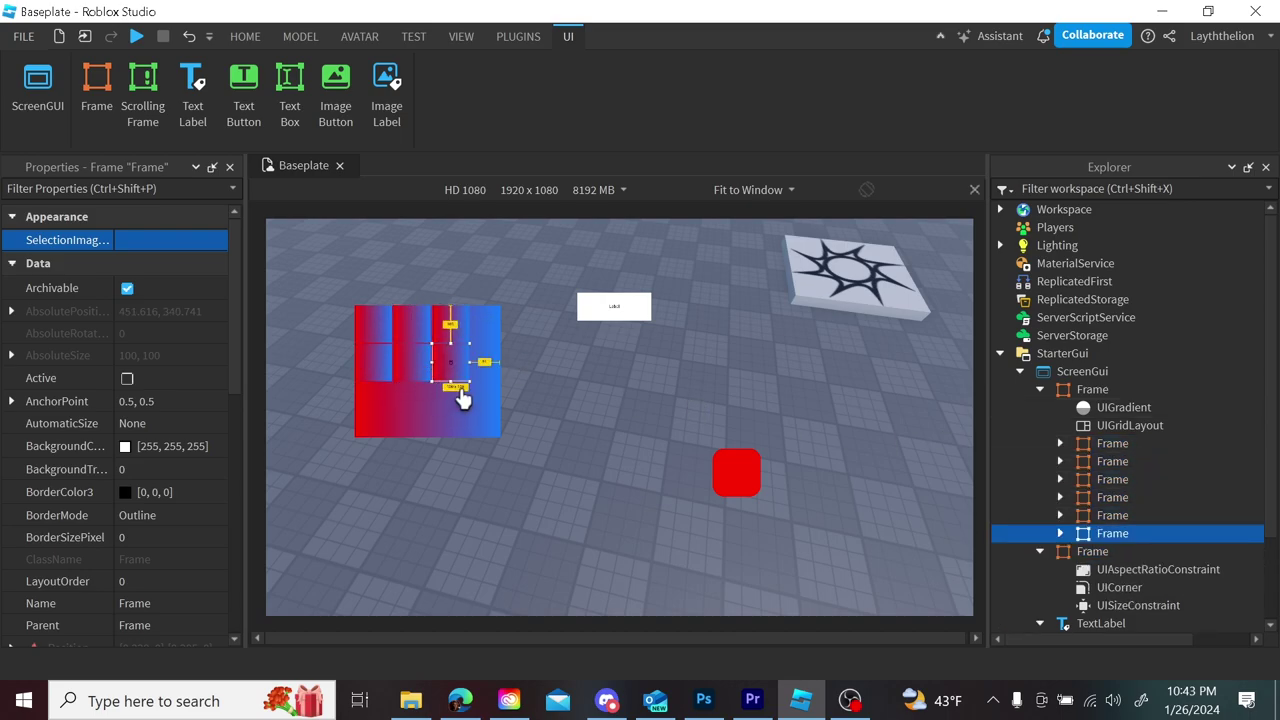
{"action": "key", "text": "ctrl+d"}
{"action": "key", "text": "ctrl+d"}
{"action": "key", "text": "ctrl+d"}
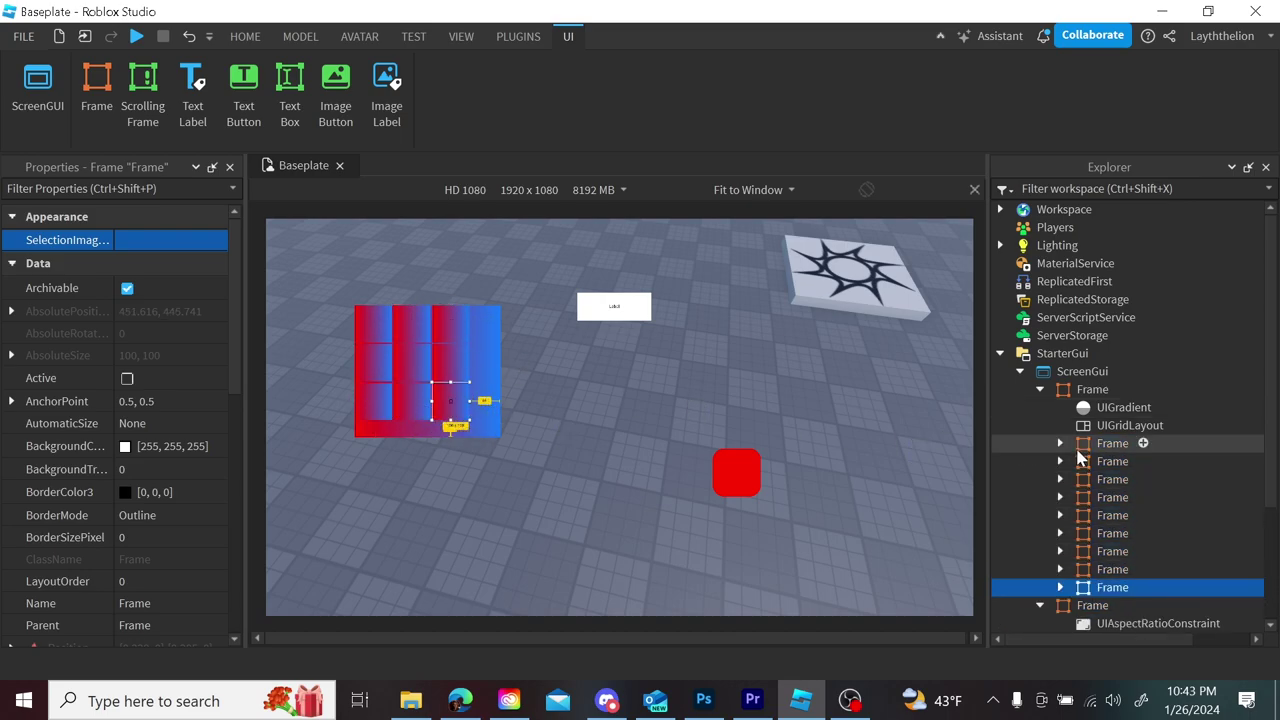
- Replace the UIGridLayout's entire CellSize with 0.5, giving {0.5, 0},{0, 0}
{"action": "left_click", "coordinate": [1105, 428]}
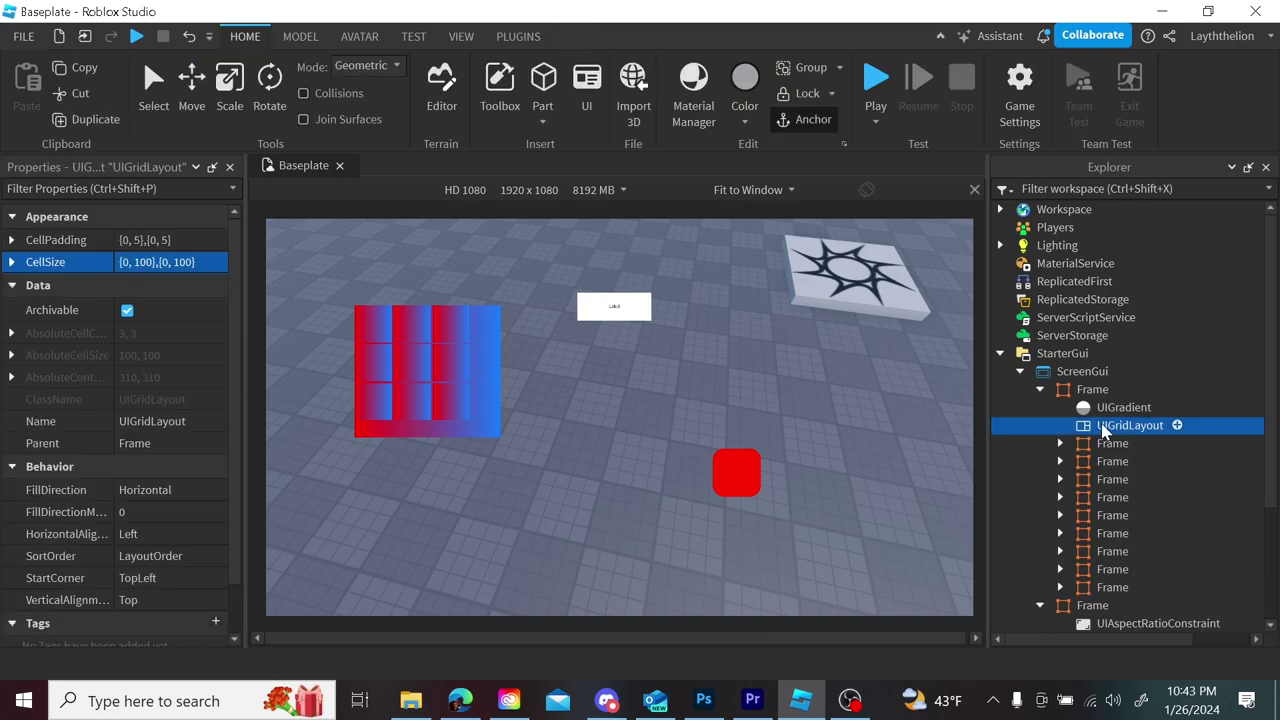
{"action": "left_click", "coordinate": [165, 262]}
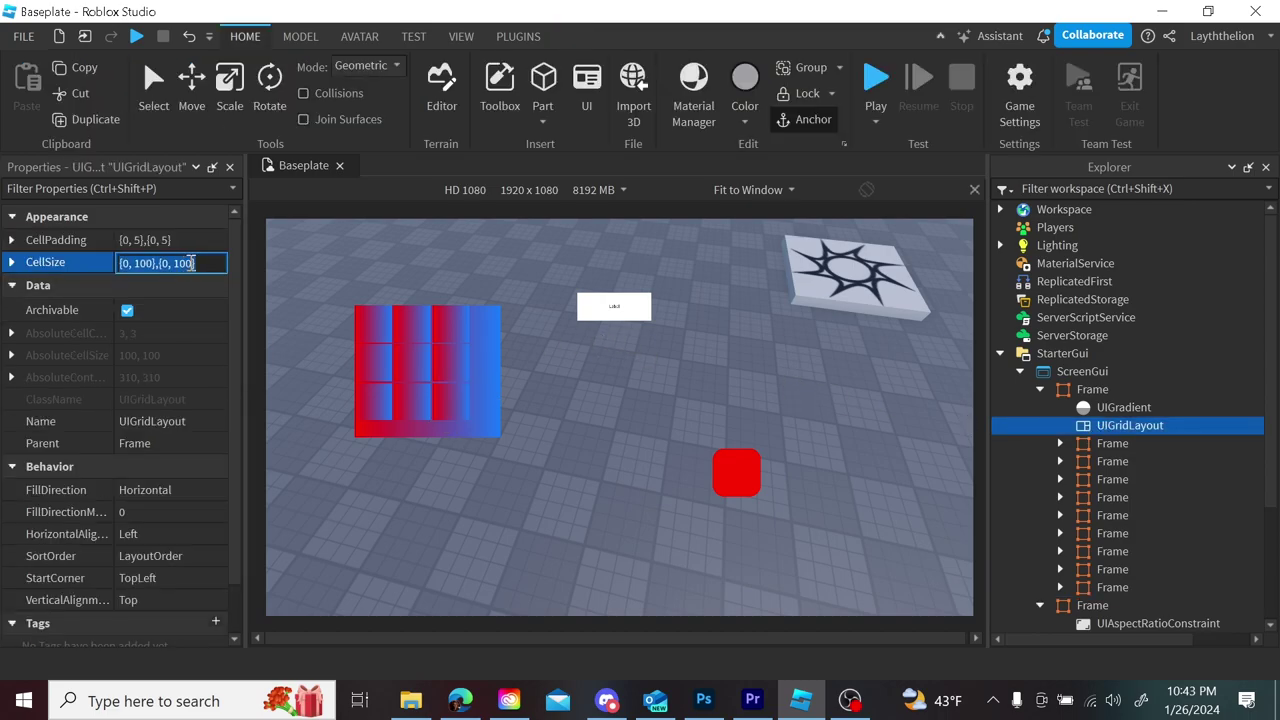
{"action": "double_click", "coordinate": [186, 262]}
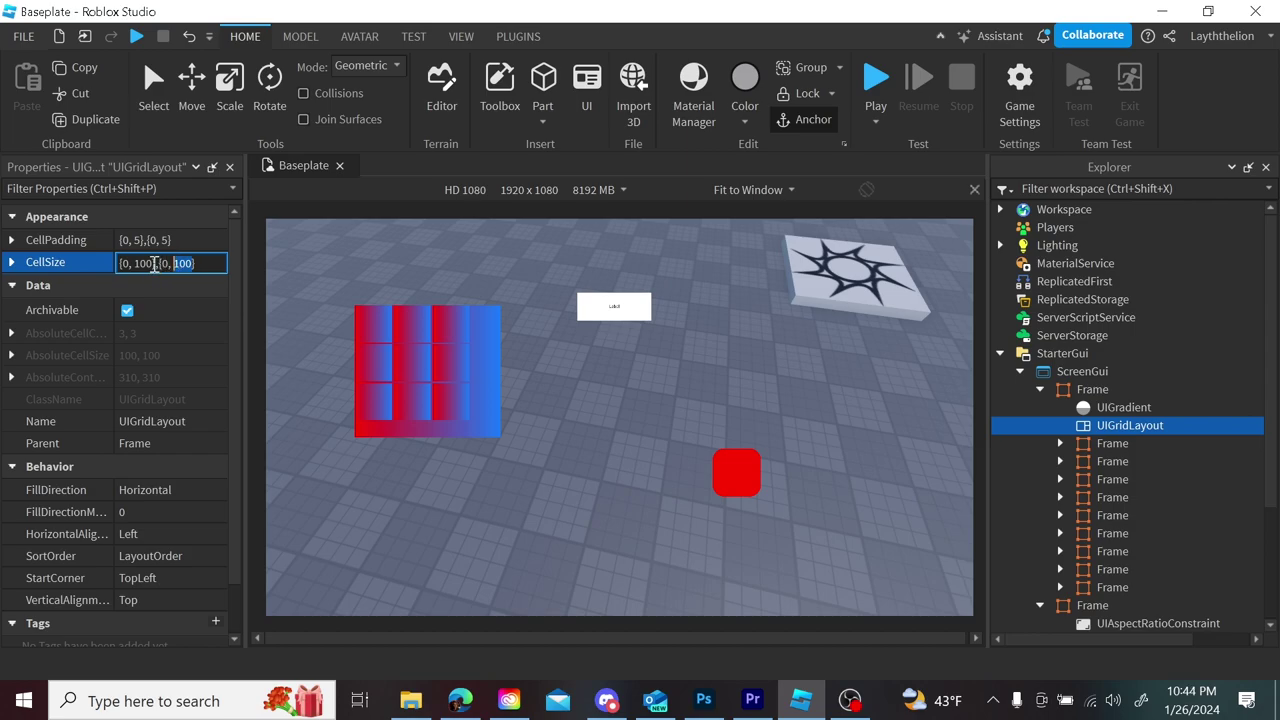
{"action": "left_click_drag", "start_coordinate": [200, 263], "coordinate": [98, 272]}
{"action": "key", "text": "BackSpace"}
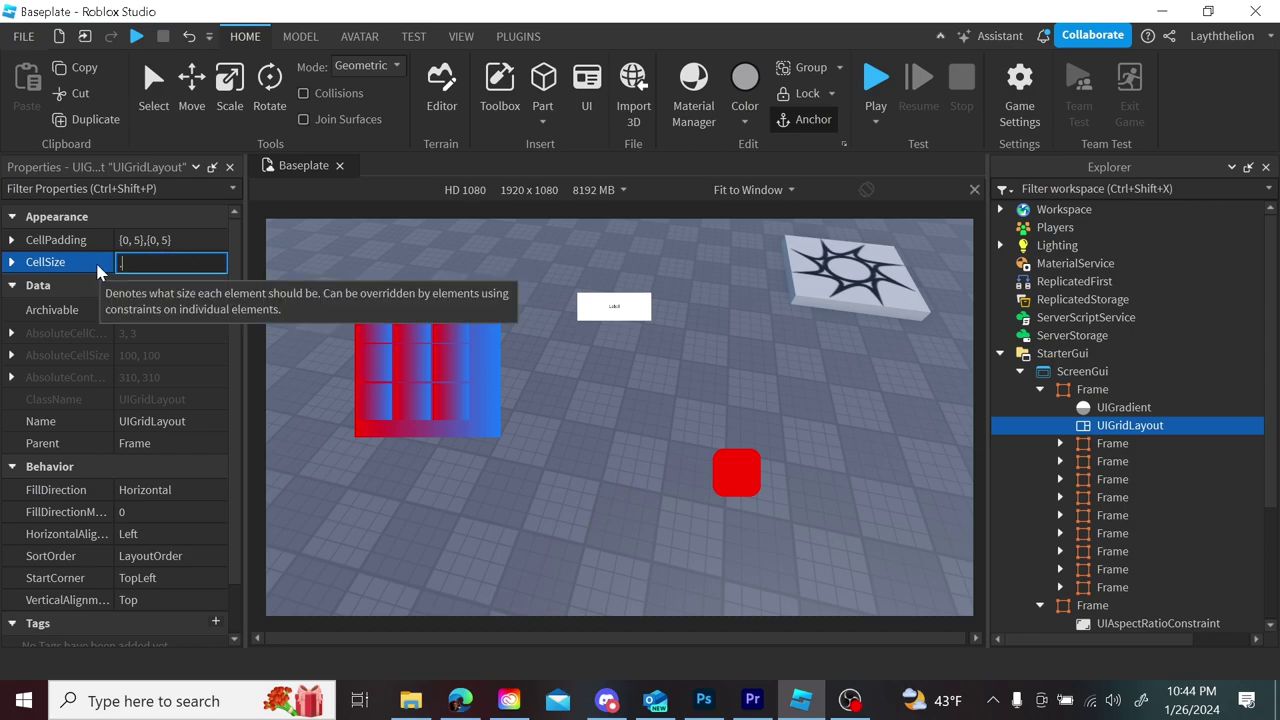
{"action": "type", "text": ".5"}
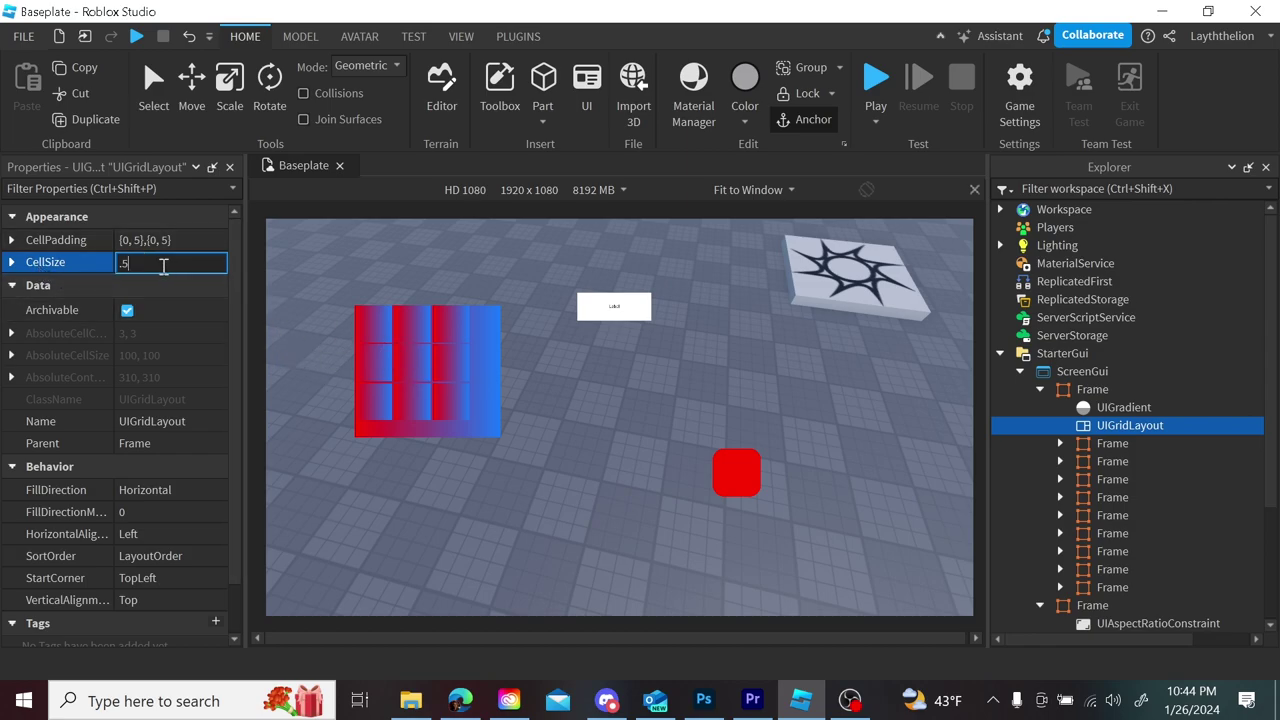
{"action": "key", "text": "Return"}
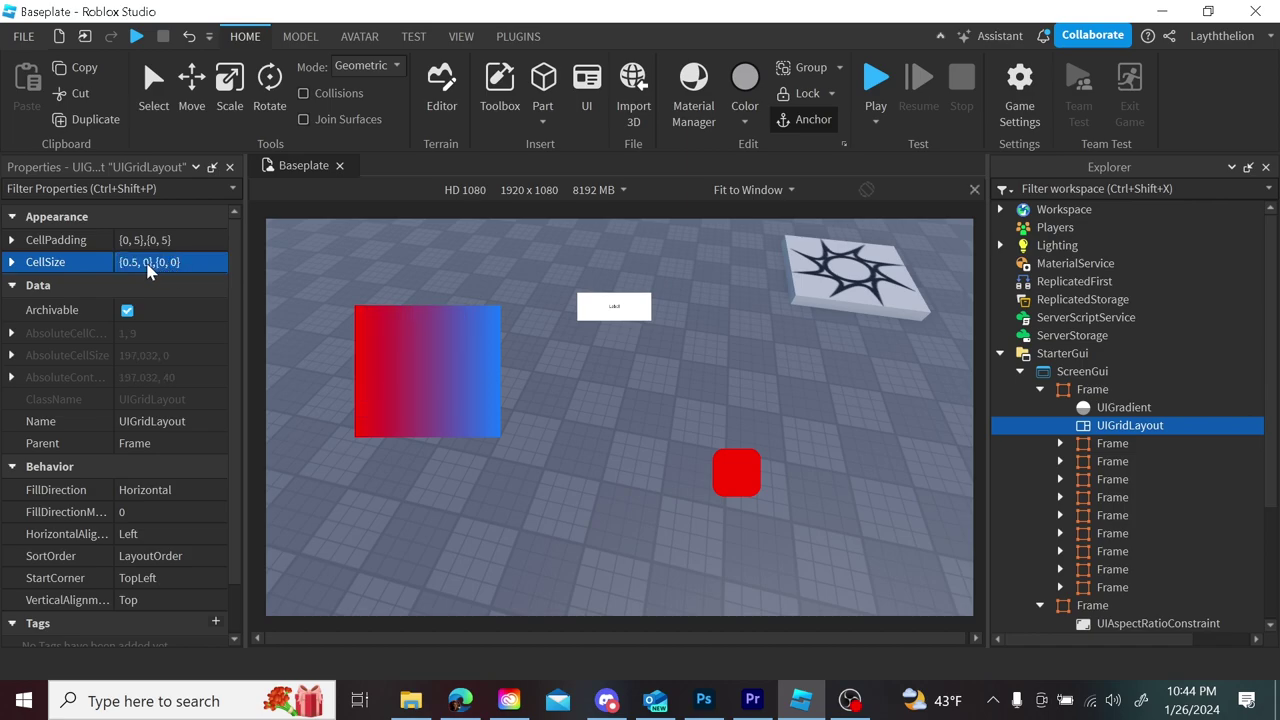
- Change the X scale of the UIGridLayout's CellSize to 0.1
{"action": "left_click", "coordinate": [148, 263]}
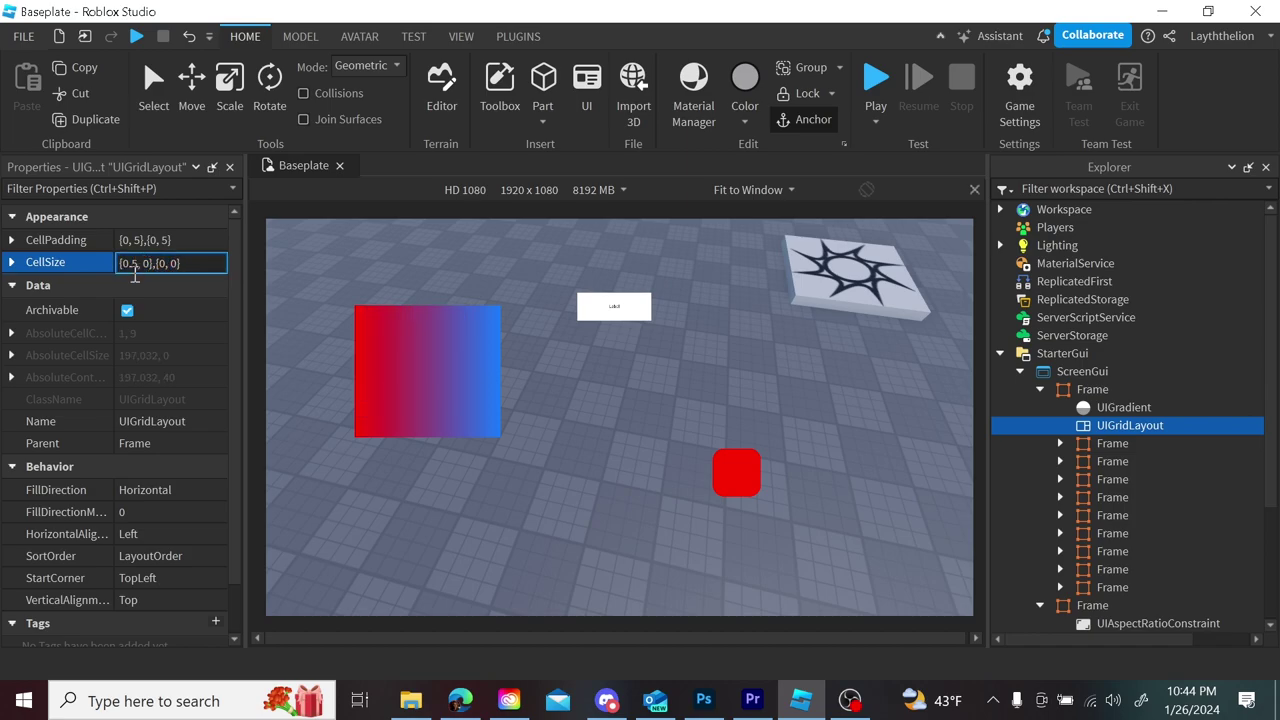
{"action": "key", "text": "BackSpace"}
{"action": "type", "text": "1"}
{"action": "key", "text": "Return"}
{"action": "left_click", "coordinate": [138, 263]}
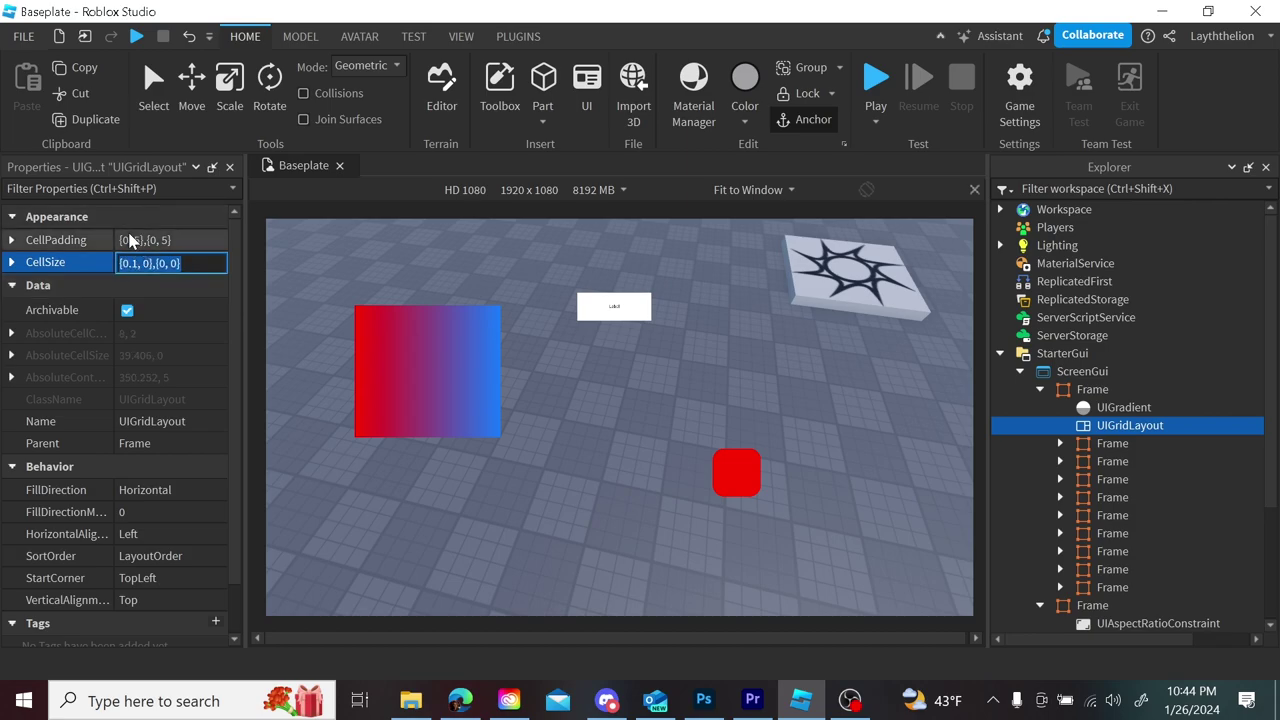
- Clear the UIGridLayout's CellPadding and restore it as {0, 5},{0, 5}
{"action": "left_click", "coordinate": [136, 240]}
{"action": "key", "text": "BackSpace"}
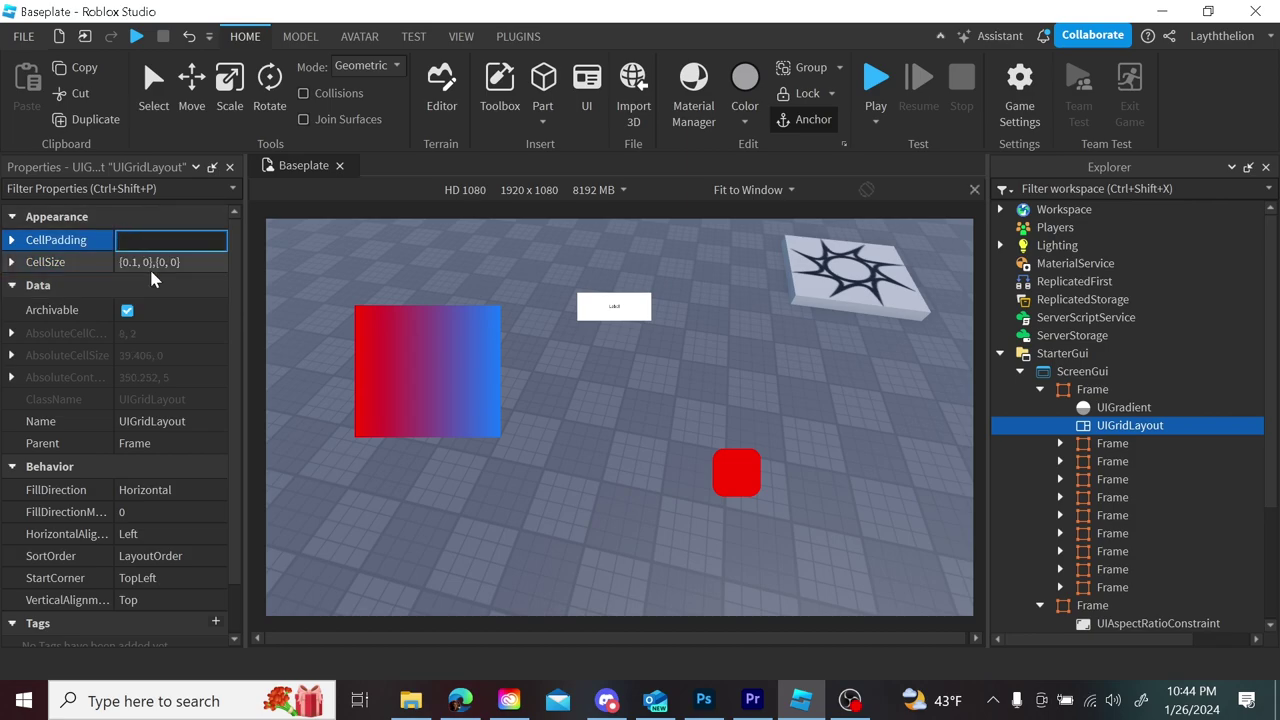
{"action": "type", "text": "0,5,0,5"}
{"action": "key", "text": "Return"}
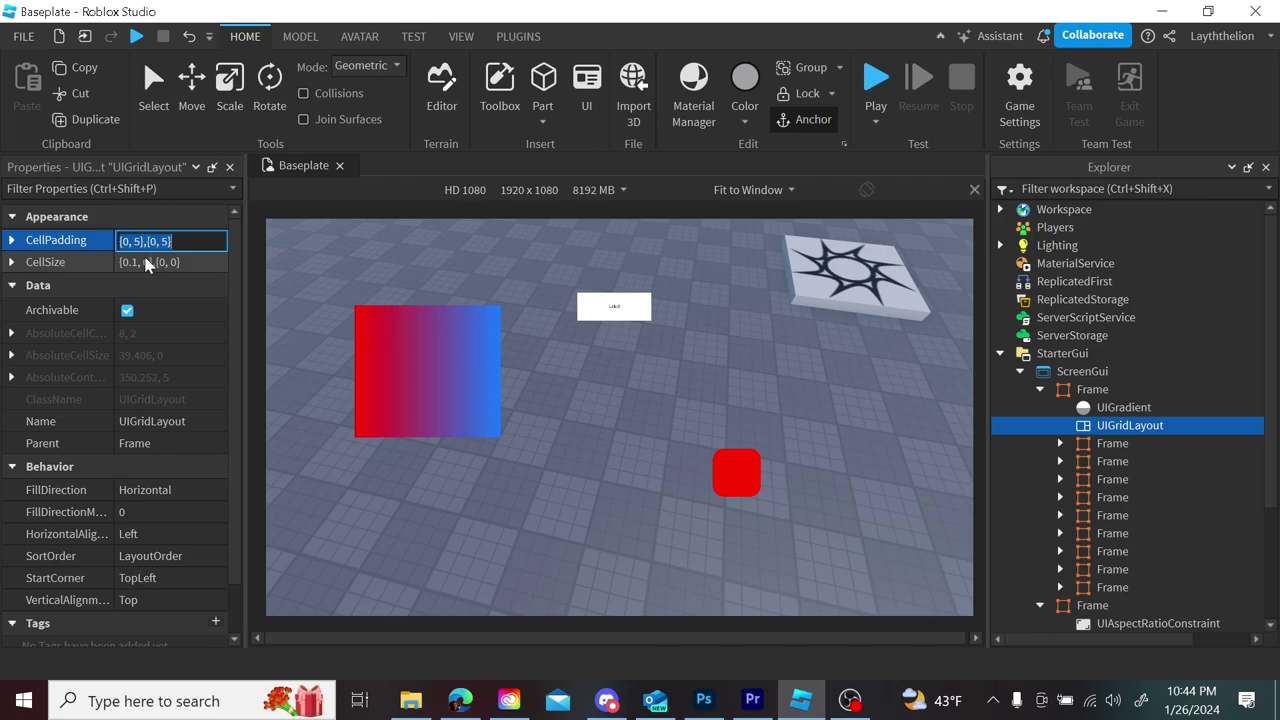
- Set the X scale of the UIGridLayout's CellSize to 0.25
{"action": "left_click", "coordinate": [140, 262]}
{"action": "left_click", "coordinate": [140, 262]}
{"action": "key", "text": "BackSpace"}
{"action": "key", "text": "BackSpace"}
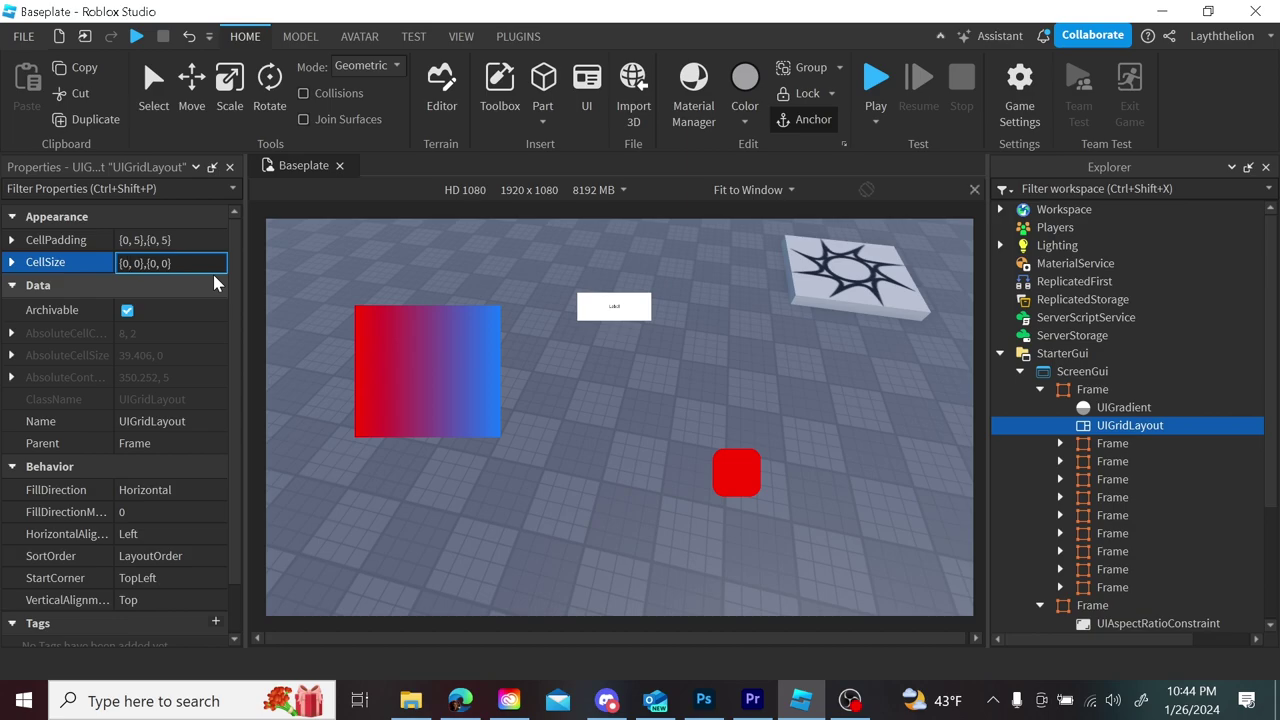
{"action": "type", "text": ".25"}
{"action": "key", "text": "Return"}
- Set the UIGridLayout's CellPadding to {0.1, 0},{0.1, 0} so that the spacing uses scale
{"action": "left_click", "coordinate": [145, 240]}
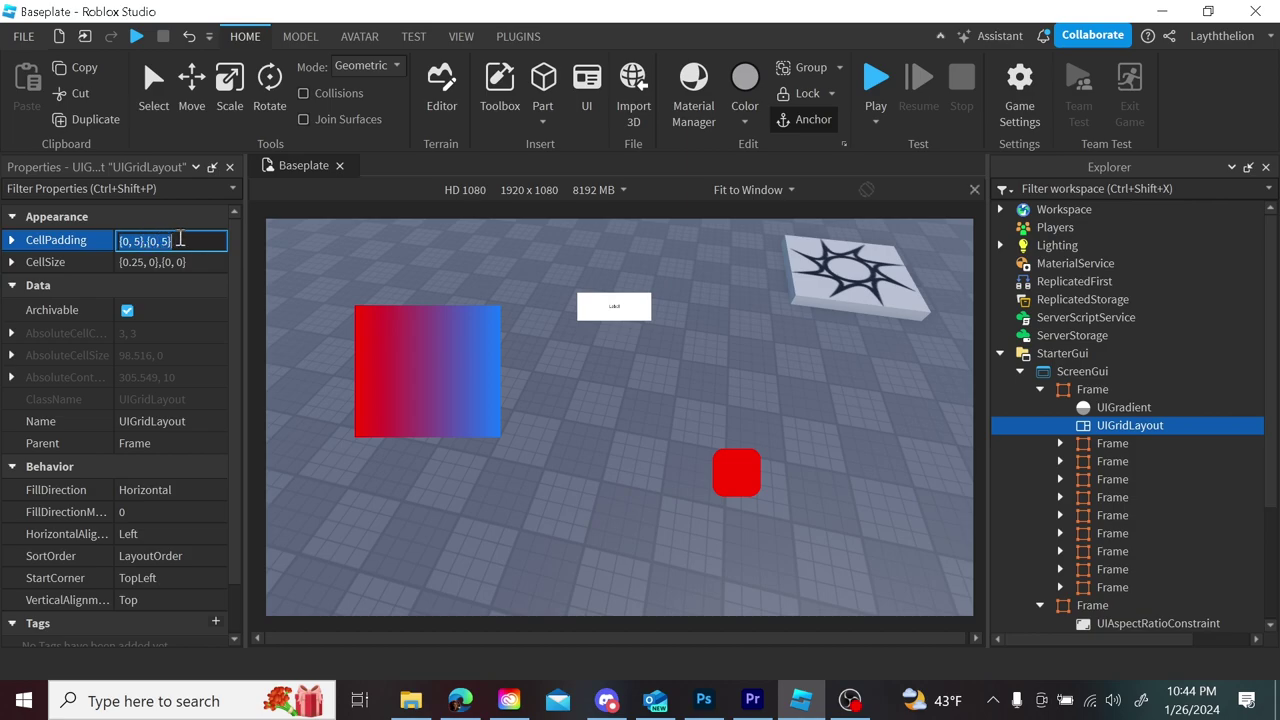
{"action": "key", "text": "BackSpace"}
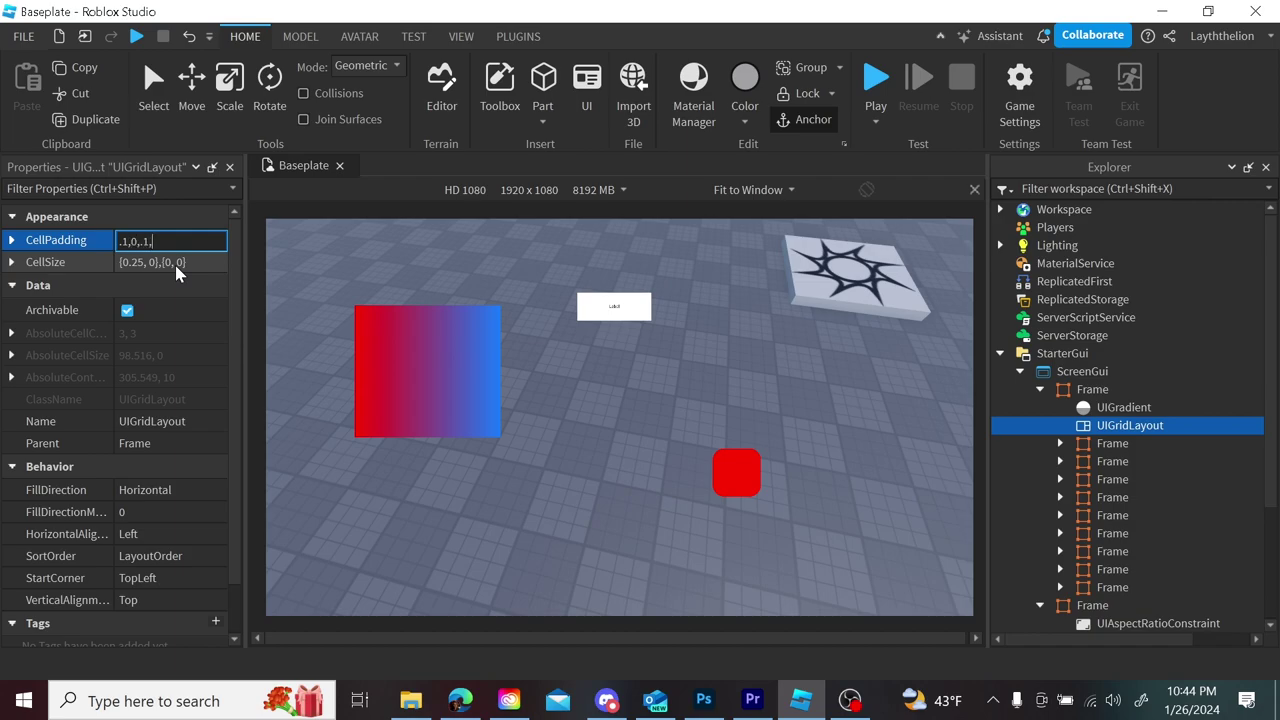
{"action": "key", "text": "Return"}
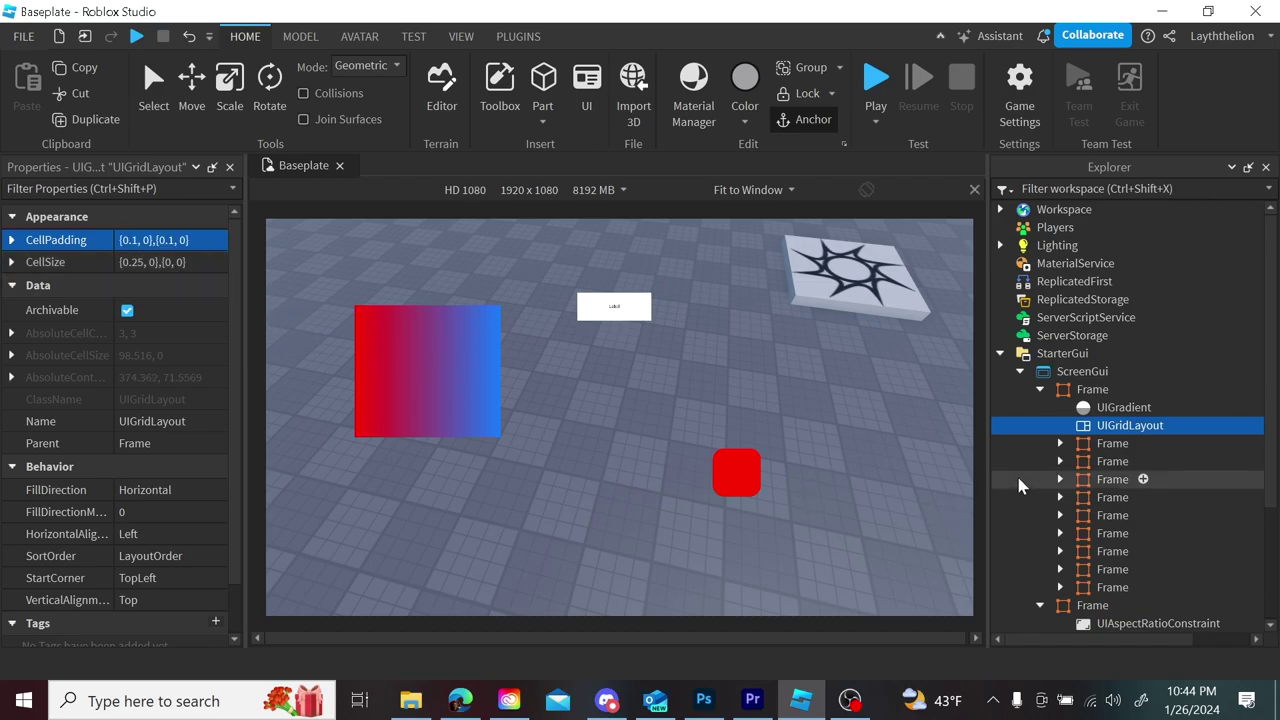
- Set the Y scale of the UIGridLayout's CellSize to 0.25
{"action": "left_click", "coordinate": [1107, 446]}
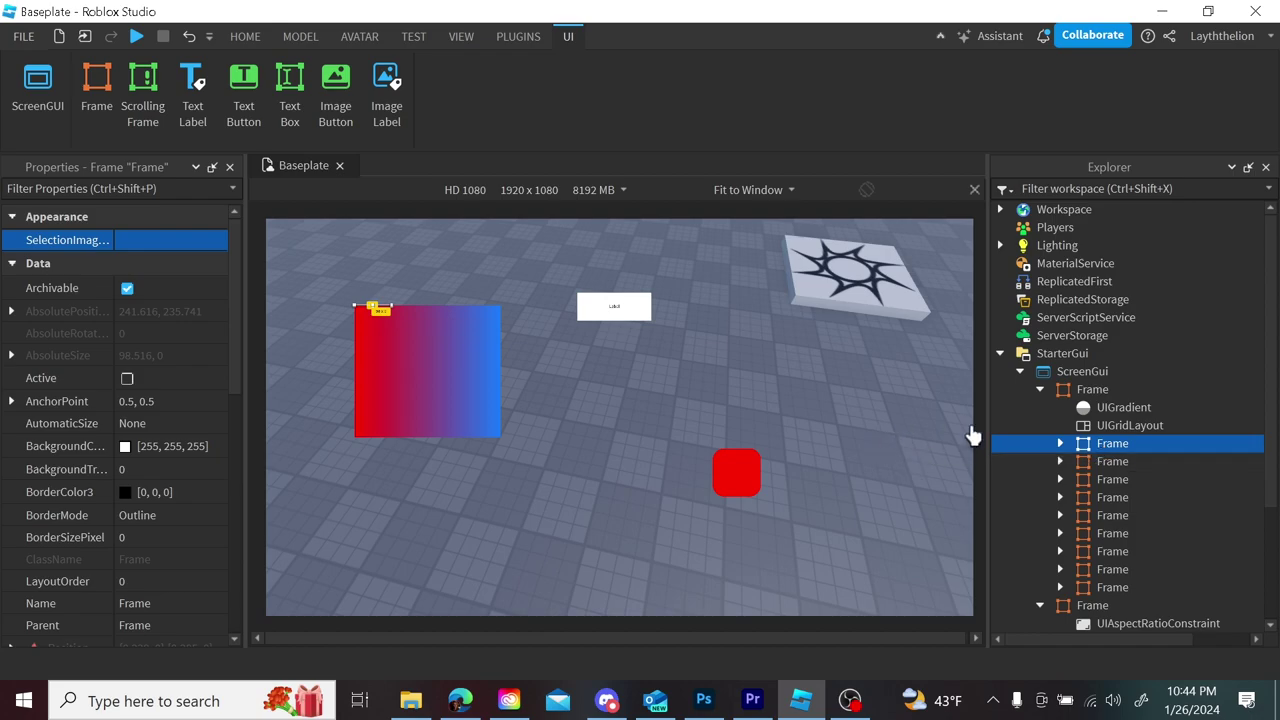
{"action": "left_click", "coordinate": [1108, 425]}
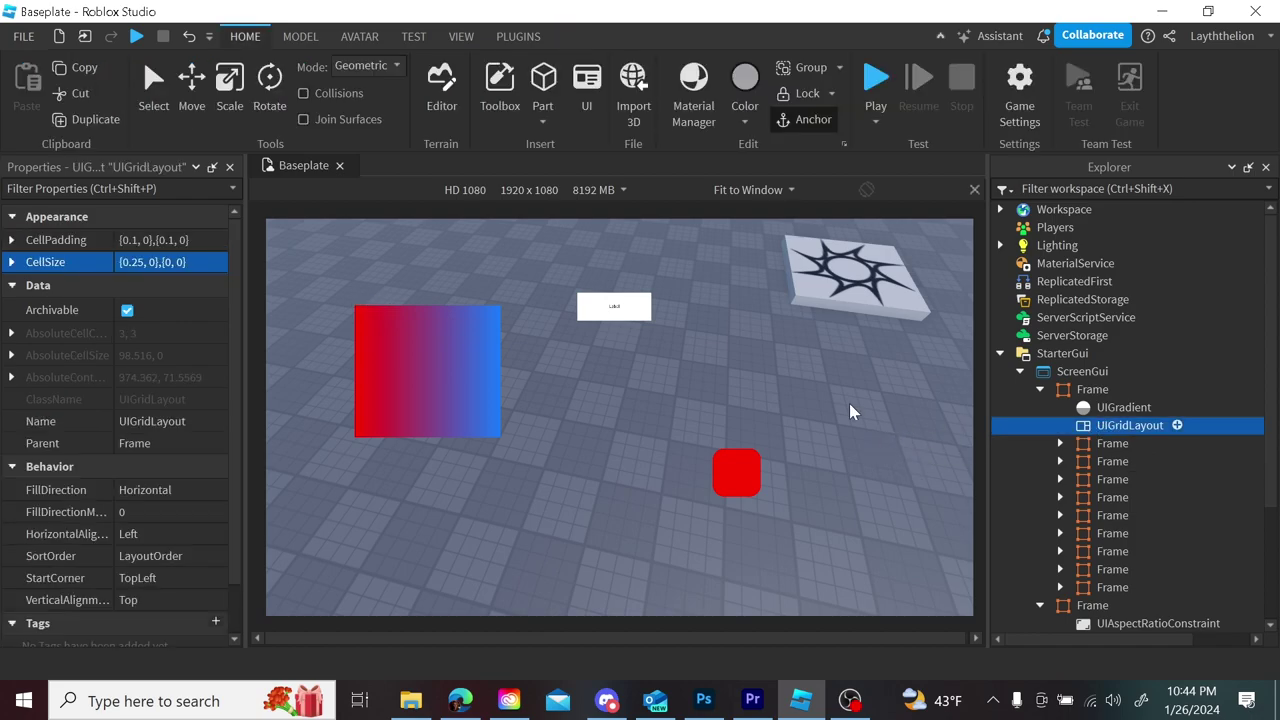
{"action": "left_click", "coordinate": [168, 262]}
{"action": "key", "text": "BackSpace"}
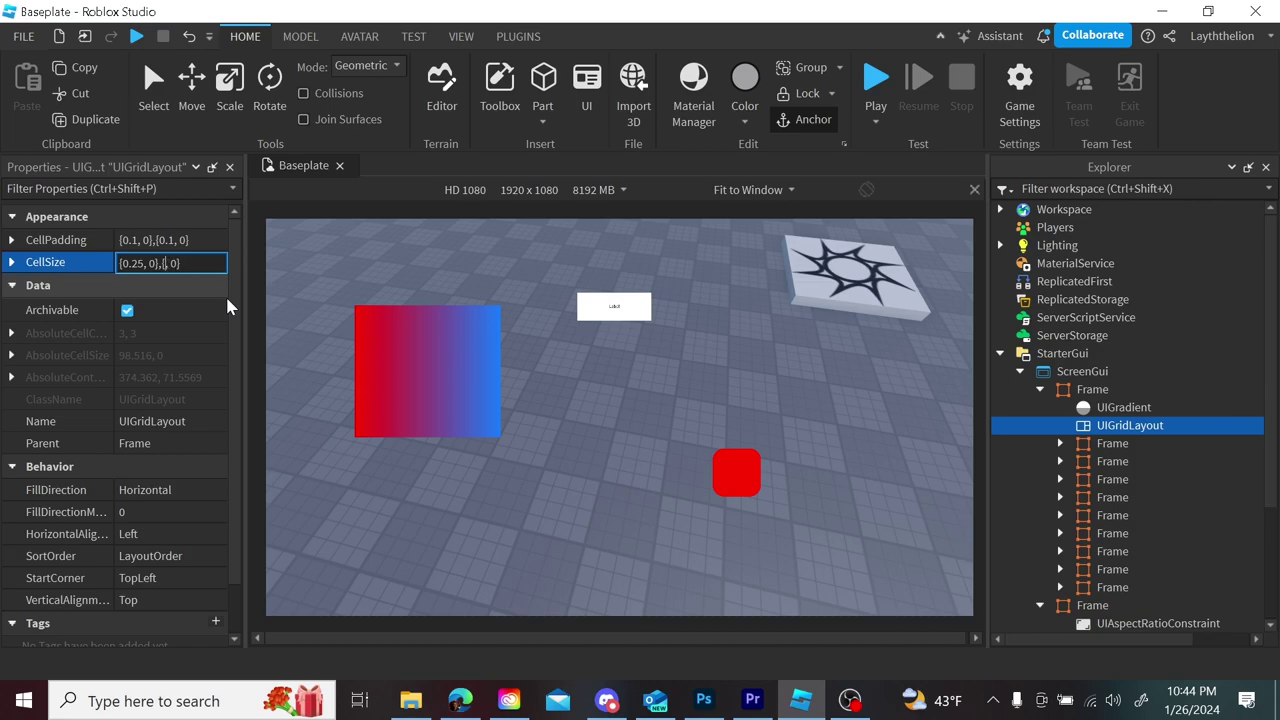
{"action": "type", "text": "0.25"}
{"action": "key", "text": "Return"}
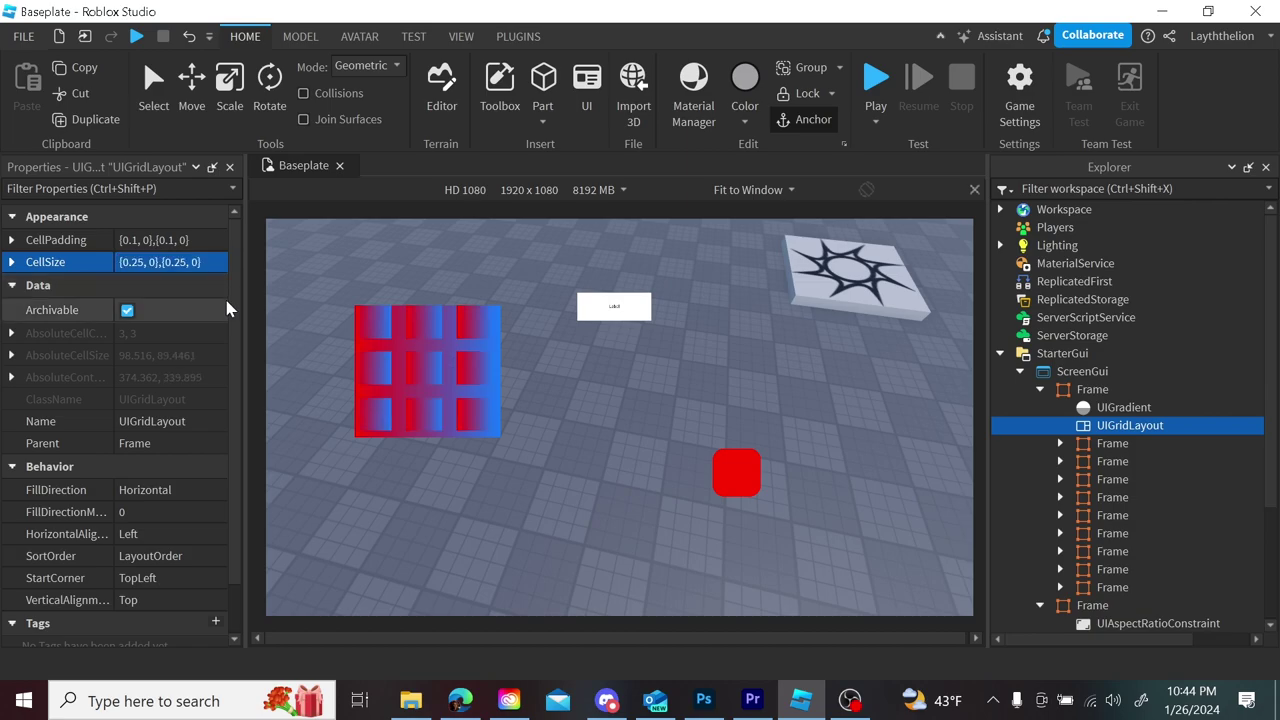
- Try an X scale of 0.2 for the UIGridLayout's CellPadding and undo the change
{"action": "left_click", "coordinate": [136, 240]}
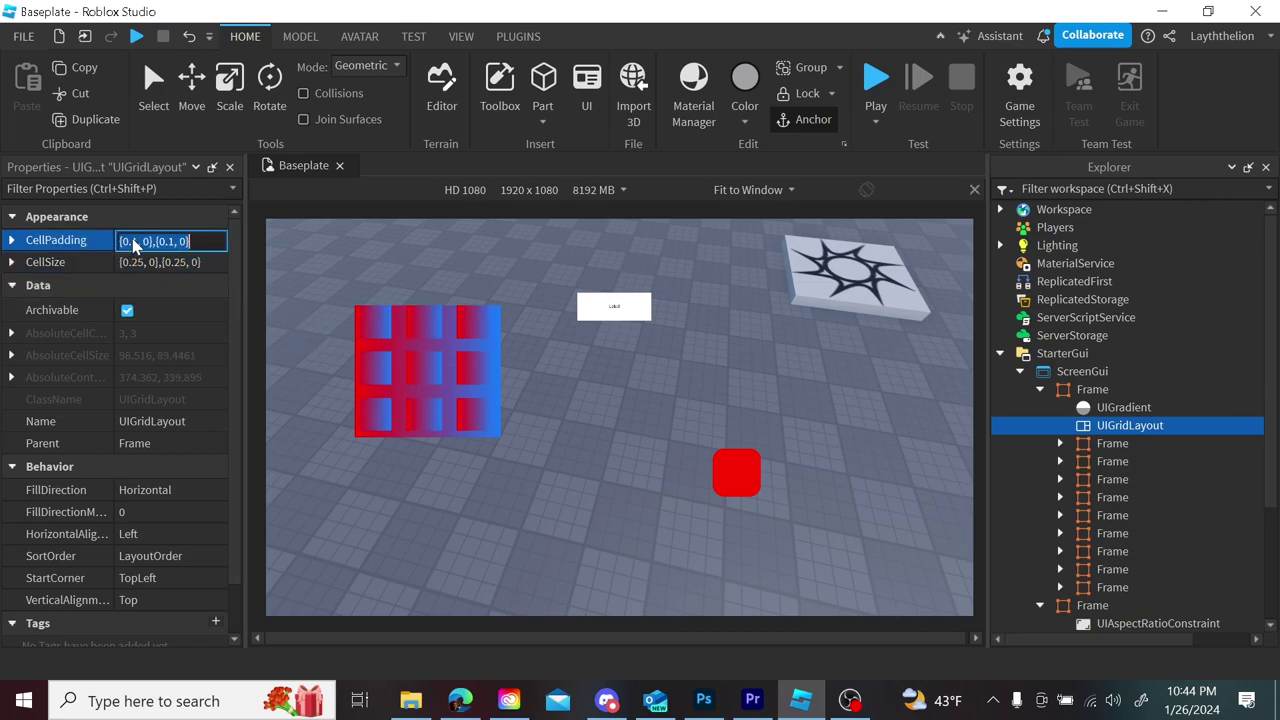
{"action": "key", "text": "BackSpace"}
{"action": "key", "text": "BackSpace"}
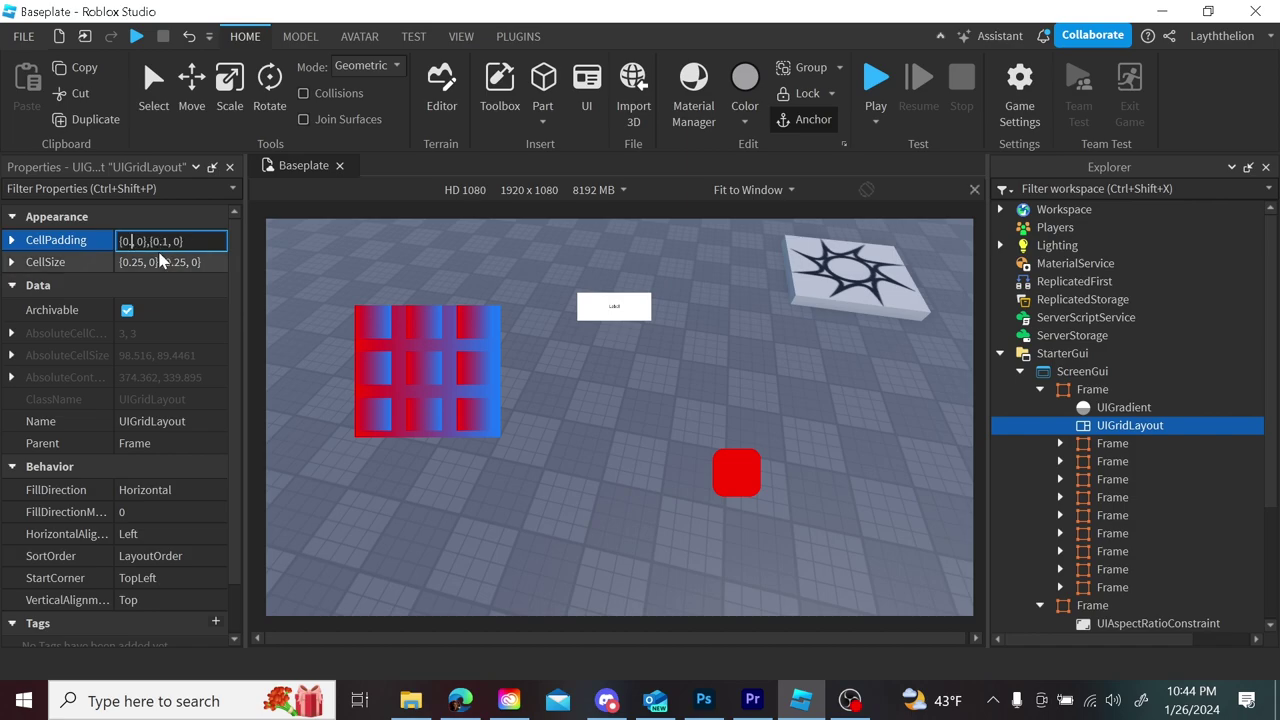
{"action": "type", "text": ".2"}
{"action": "key", "text": "Return"}
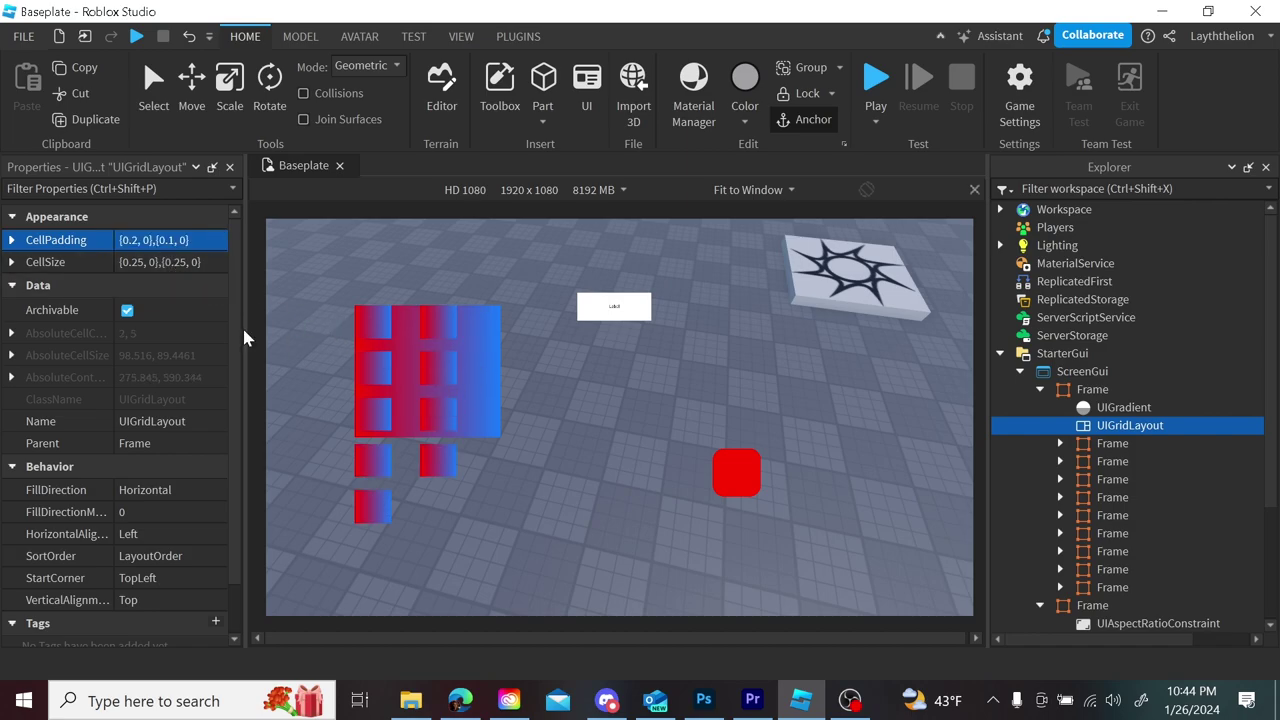
{"action": "key", "text": "ctrl+z"}
- Set the Y scale of the UIGridLayout's CellPadding to 0.05
{"action": "left_click", "coordinate": [166, 241]}
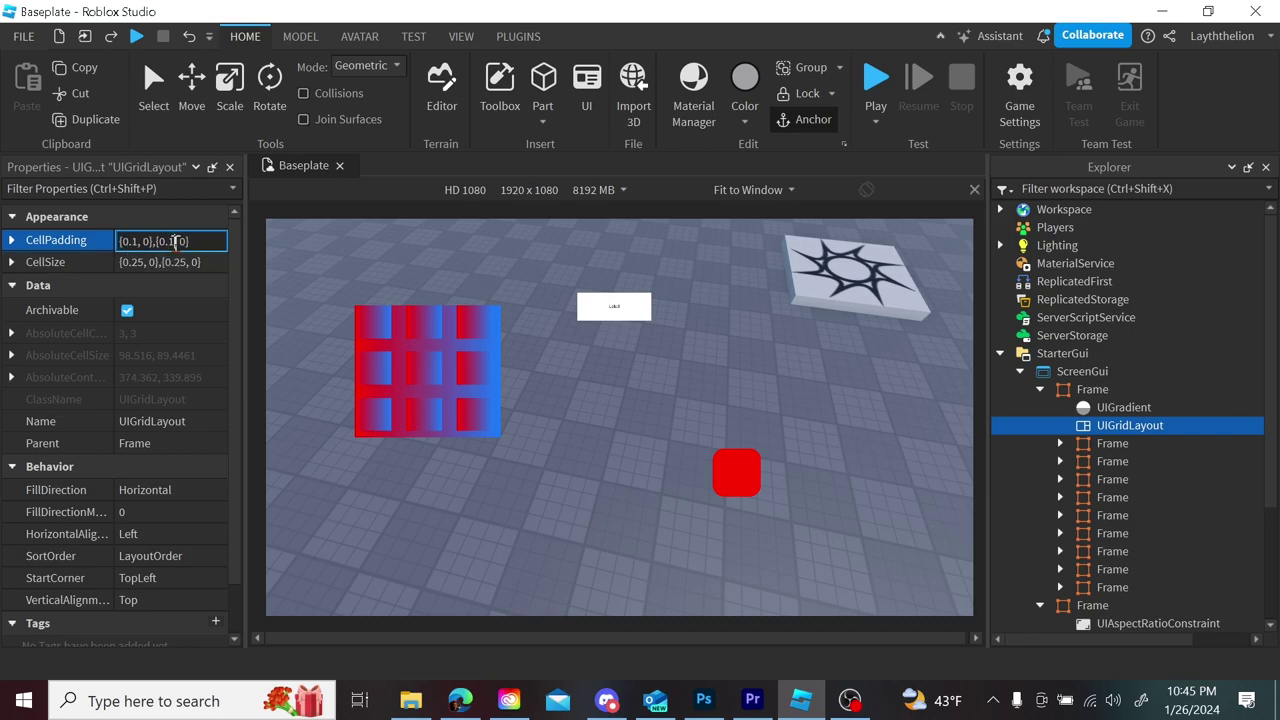
{"action": "key", "text": "BackSpace"}
{"action": "type", "text": "05"}
{"action": "key", "text": "Return"}
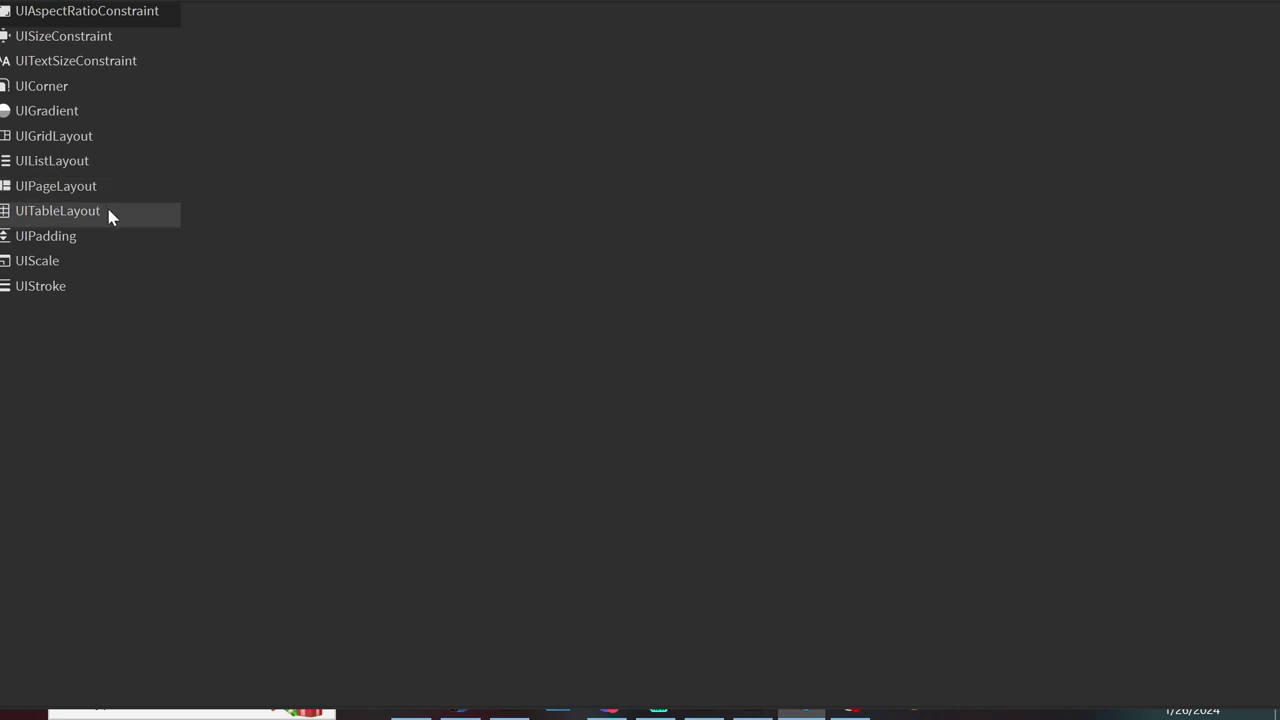
- Add a UIPadding object to try padding on the GUI
{"action": "left_click", "coordinate": [150, 236]}
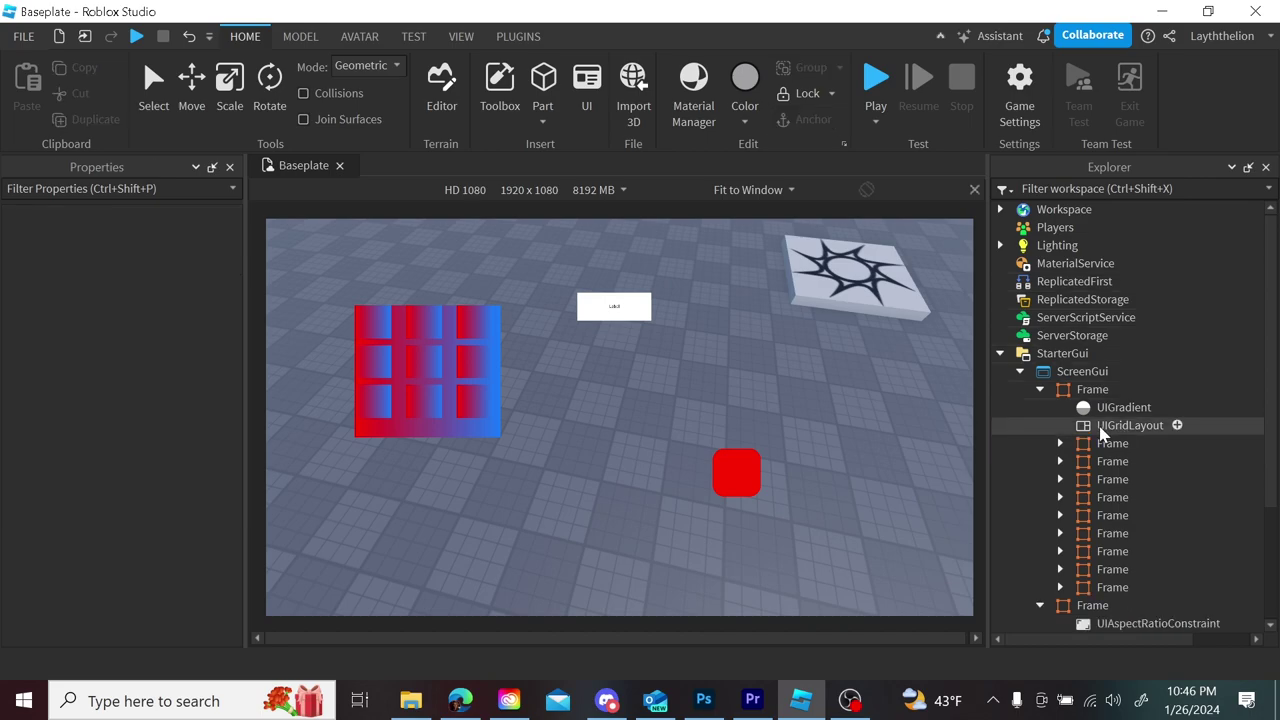
- Add a UIScale object to the gradient Frame that holds the grid
{"action": "left_click", "coordinate": [1128, 390]}
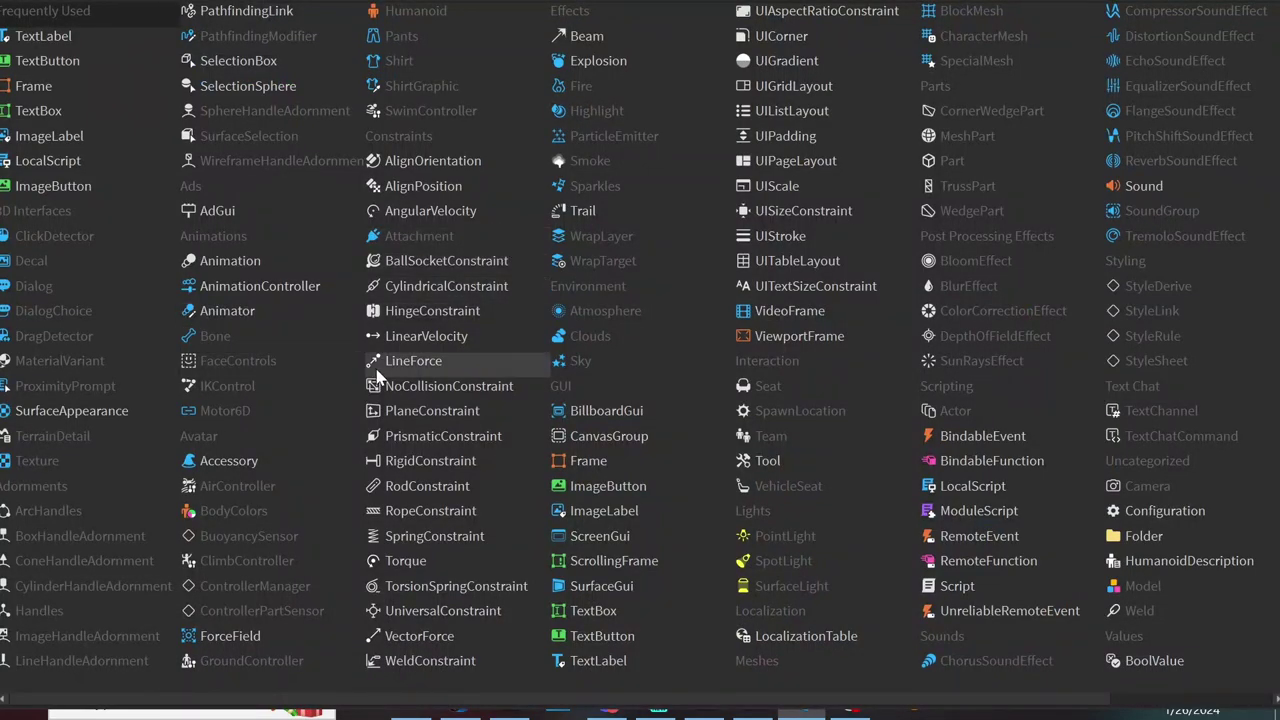
{"action": "type", "text": "UI"}
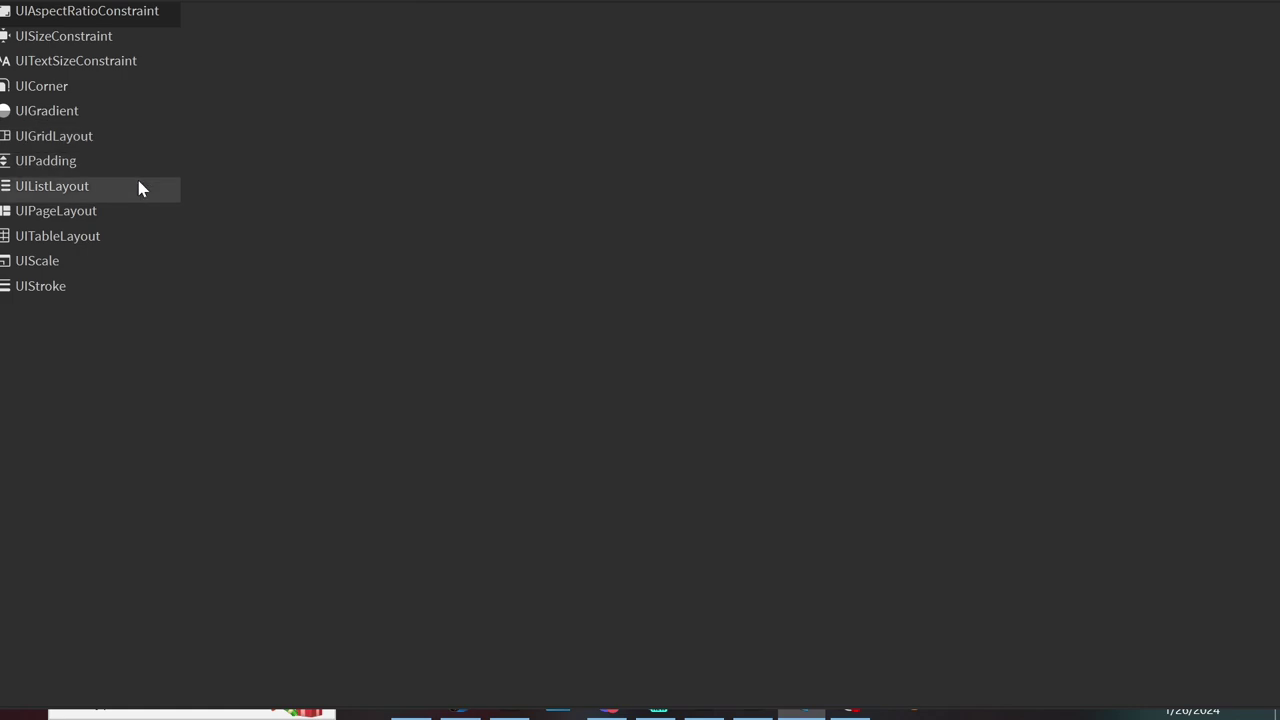
{"action": "left_click", "coordinate": [114, 262]}
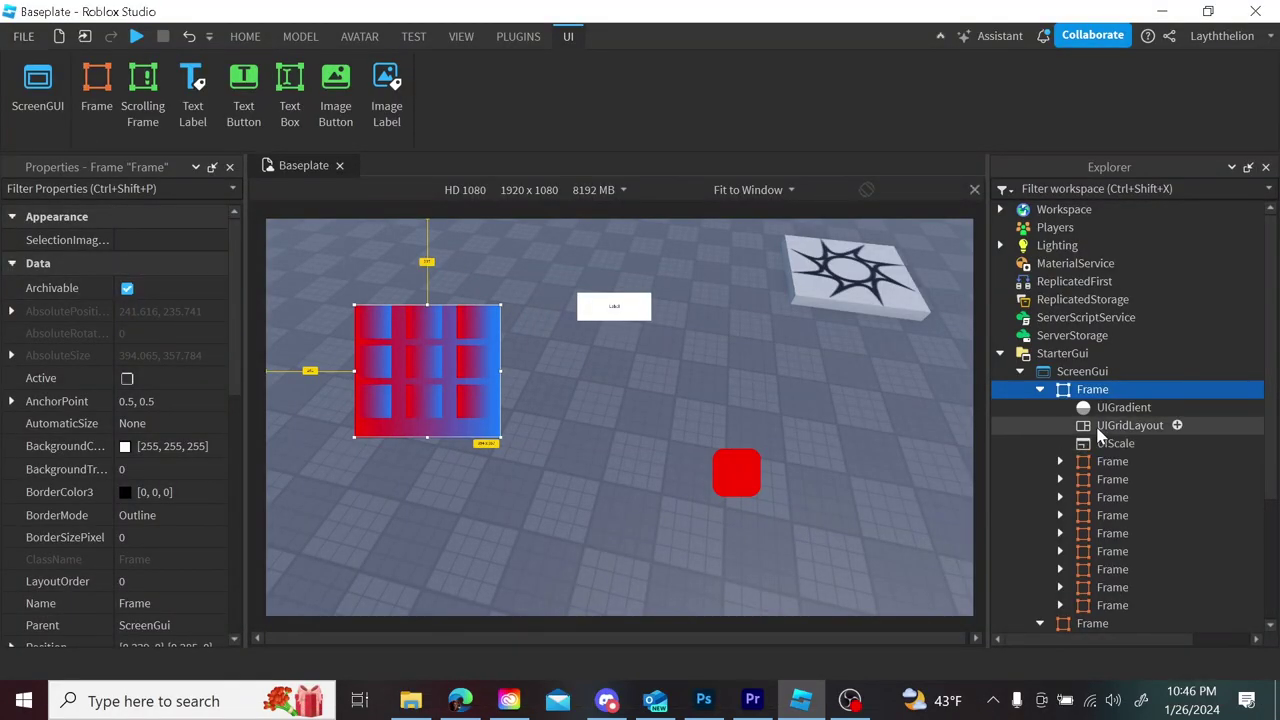
- Try several Scale values on the new UIScale, including 2, 3, 4 and 1, ending on 2
{"action": "left_click", "coordinate": [1093, 445]}
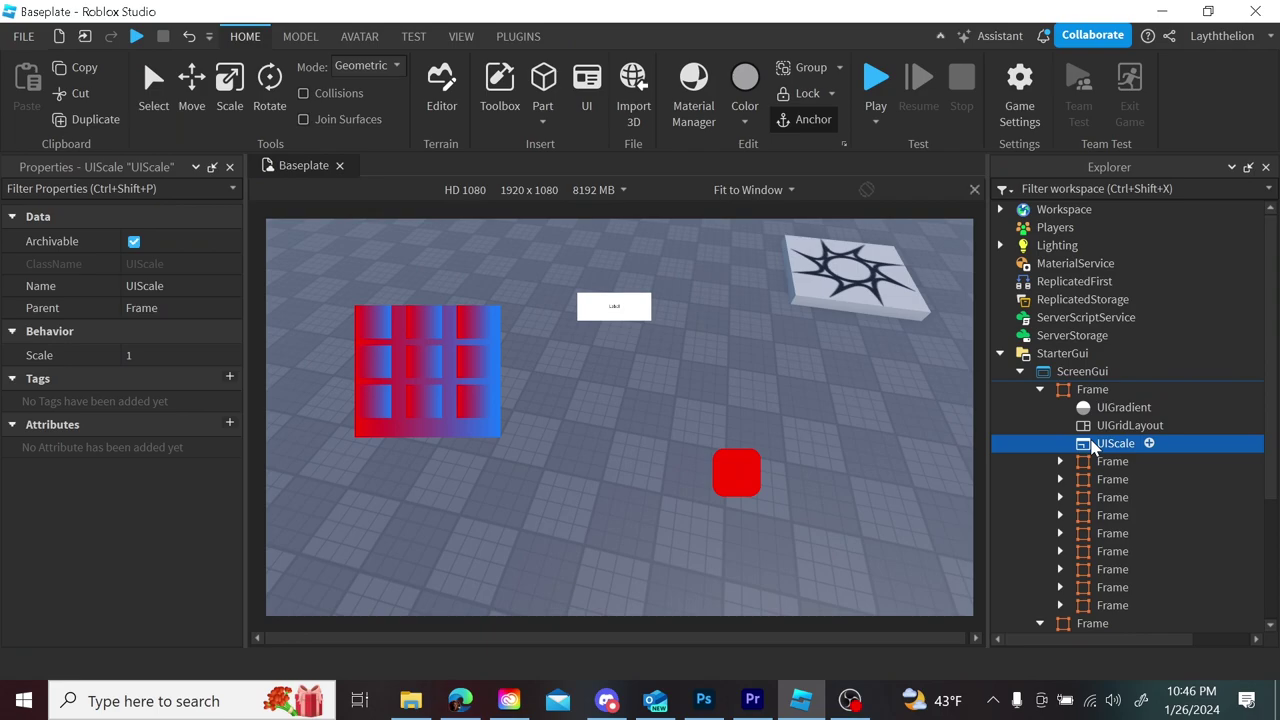
{"action": "left_click", "coordinate": [170, 355]}
{"action": "type", "text": "2"}
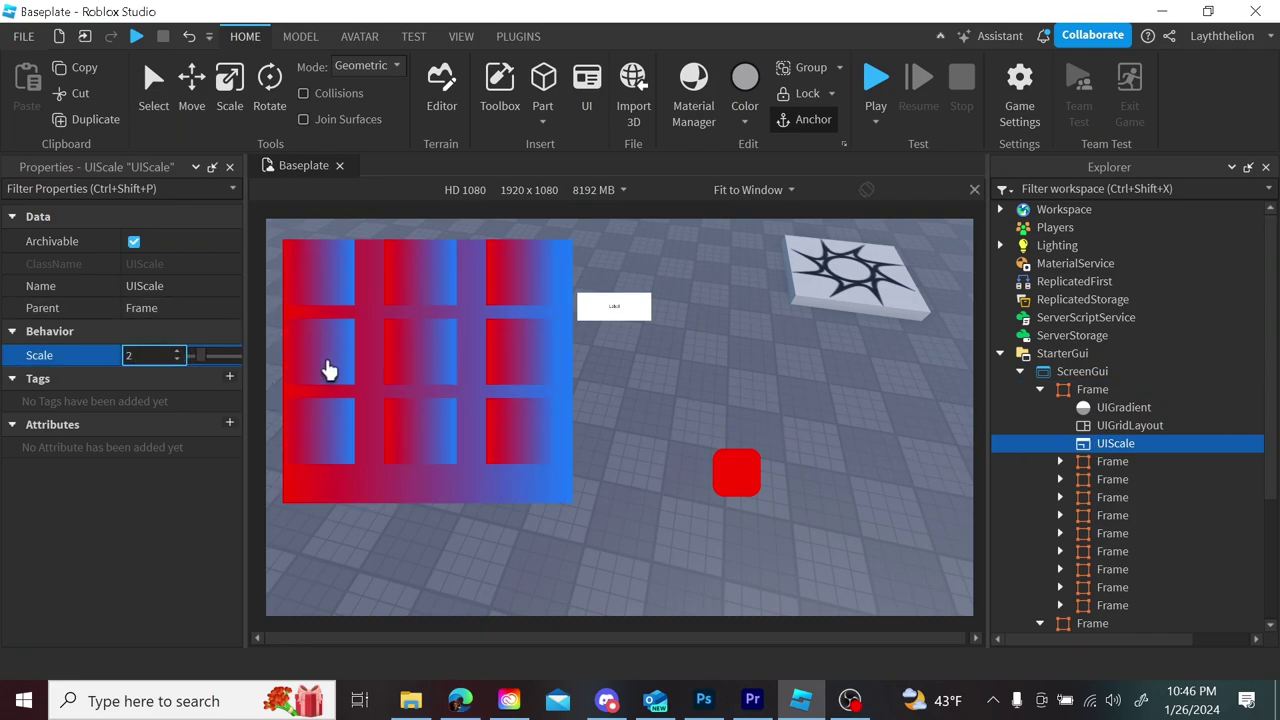
{"action": "key", "text": "BackSpace"}
{"action": "type", "text": "34"}
{"action": "key", "text": "BackSpace"}
{"action": "key", "text": "BackSpace"}
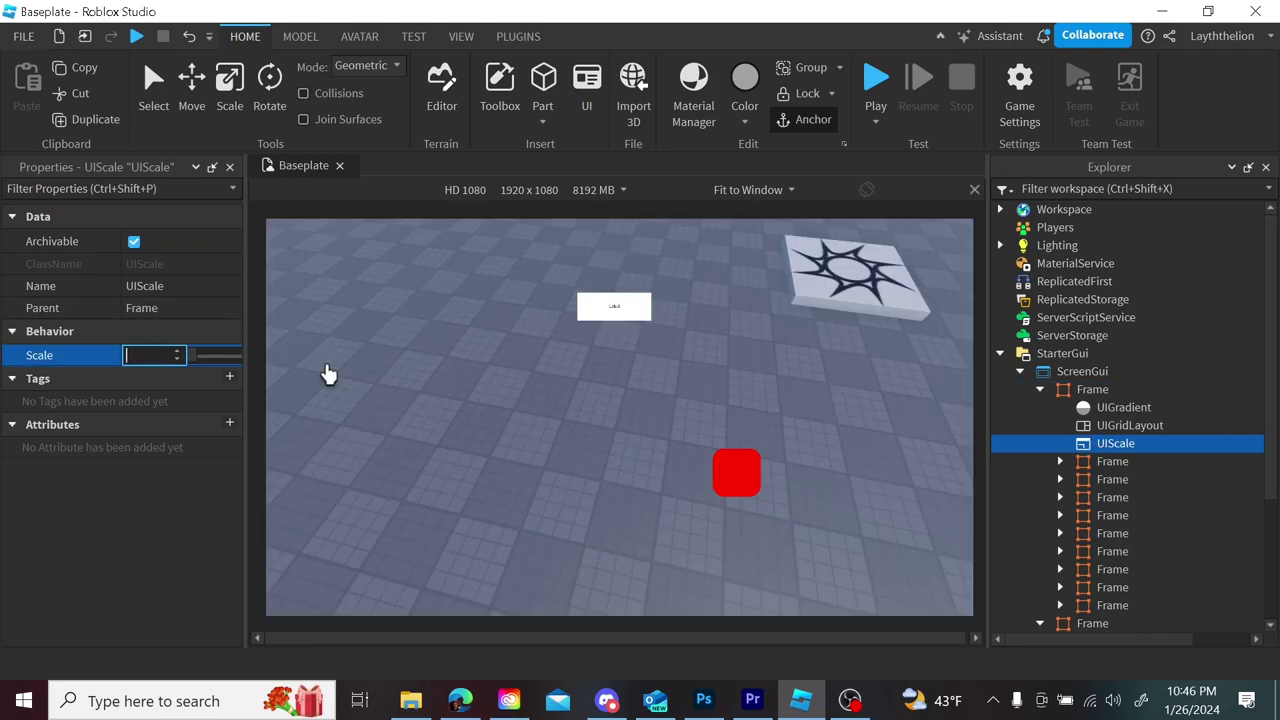
{"action": "type", "text": "4"}
{"action": "key", "text": "BackSpace"}
{"action": "type", "text": "3"}
{"action": "key", "text": "BackSpace"}
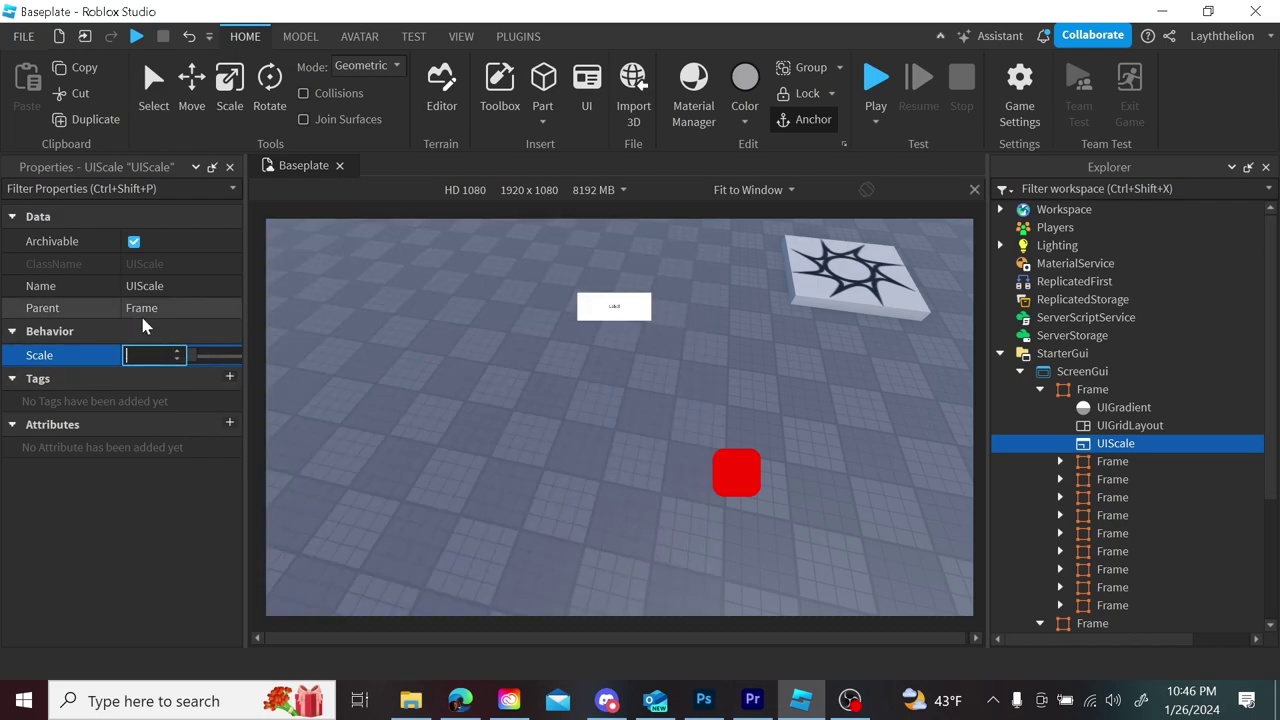
{"action": "type", "text": "1"}
{"action": "key", "text": "BackSpace"}
{"action": "type", "text": "1"}
{"action": "key", "text": "BackSpace"}
{"action": "type", "text": "2"}
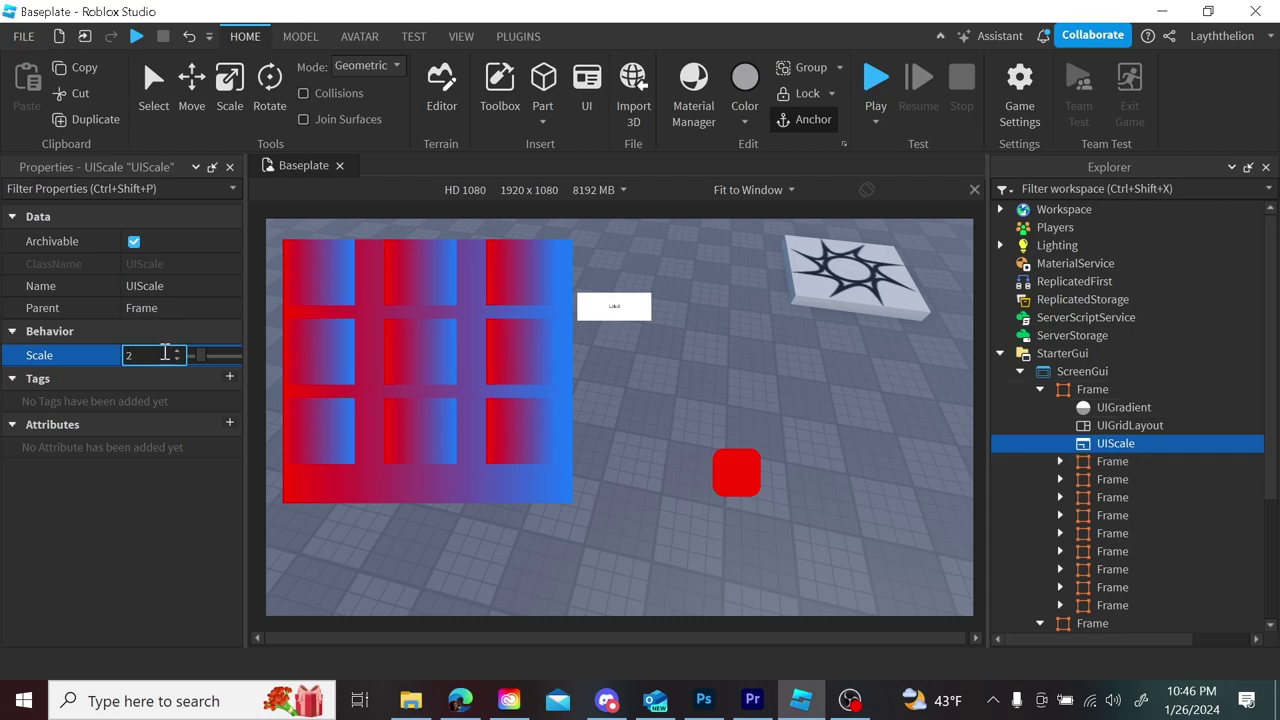
- Try Scale values of 3 and 9 on the UIScale and restore it to 1
{"action": "key", "text": "BackSpace"}
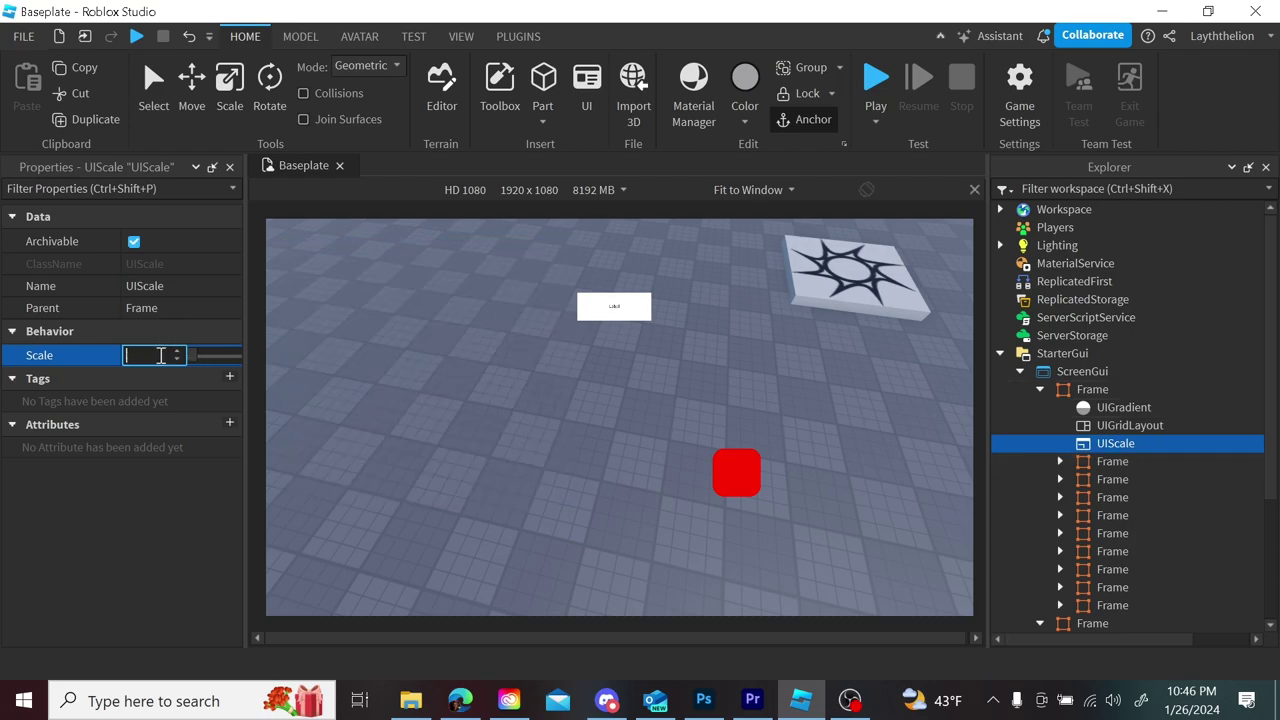
{"action": "type", "text": "3"}
{"action": "key", "text": "BackSpace"}
{"action": "type", "text": "9"}
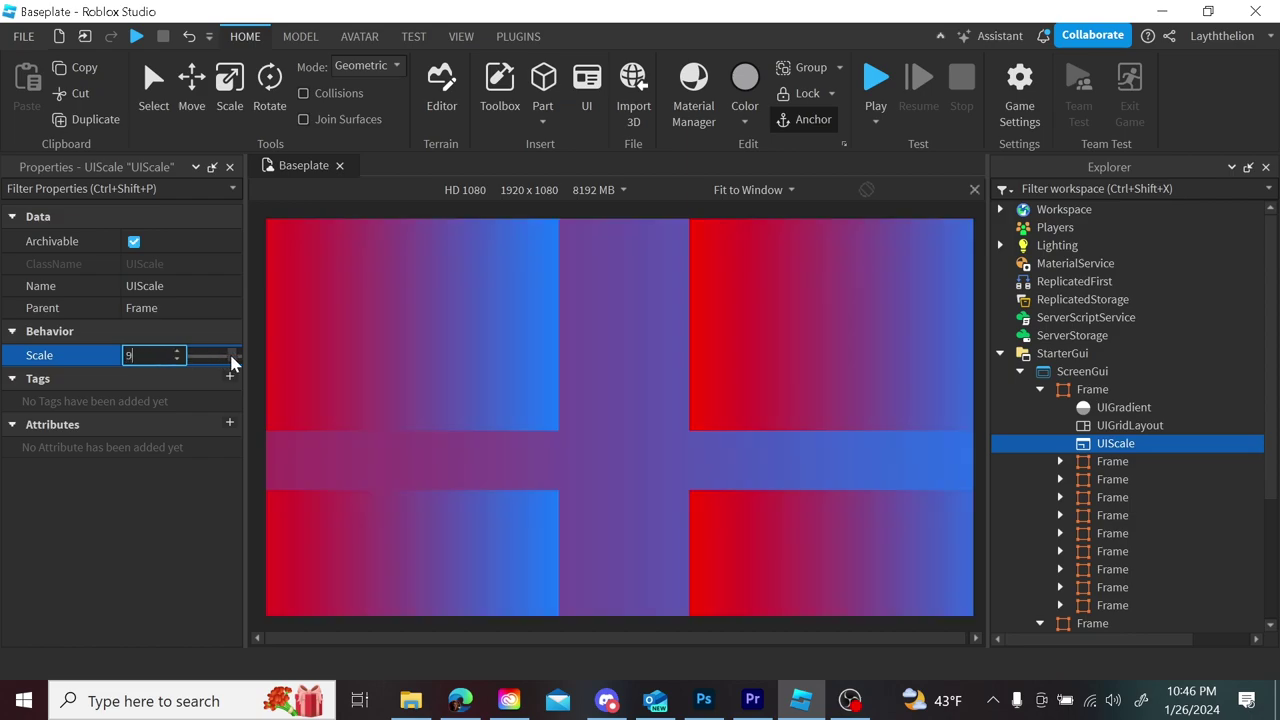
{"action": "key", "text": "BackSpace"}
{"action": "type", "text": "1"}
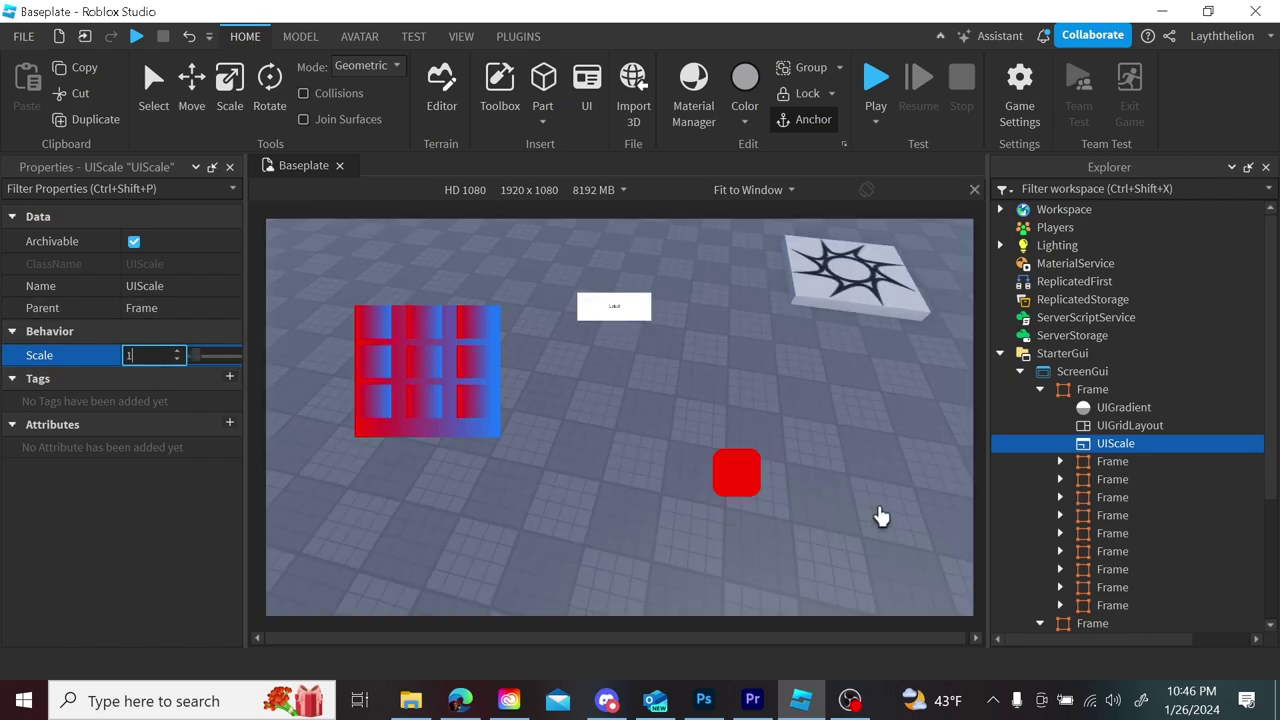
{"action": "key", "text": "Return"}
- Add a UIStroke object to the gradient Frame that holds the grid
{"action": "left_click", "coordinate": [1123, 391]}
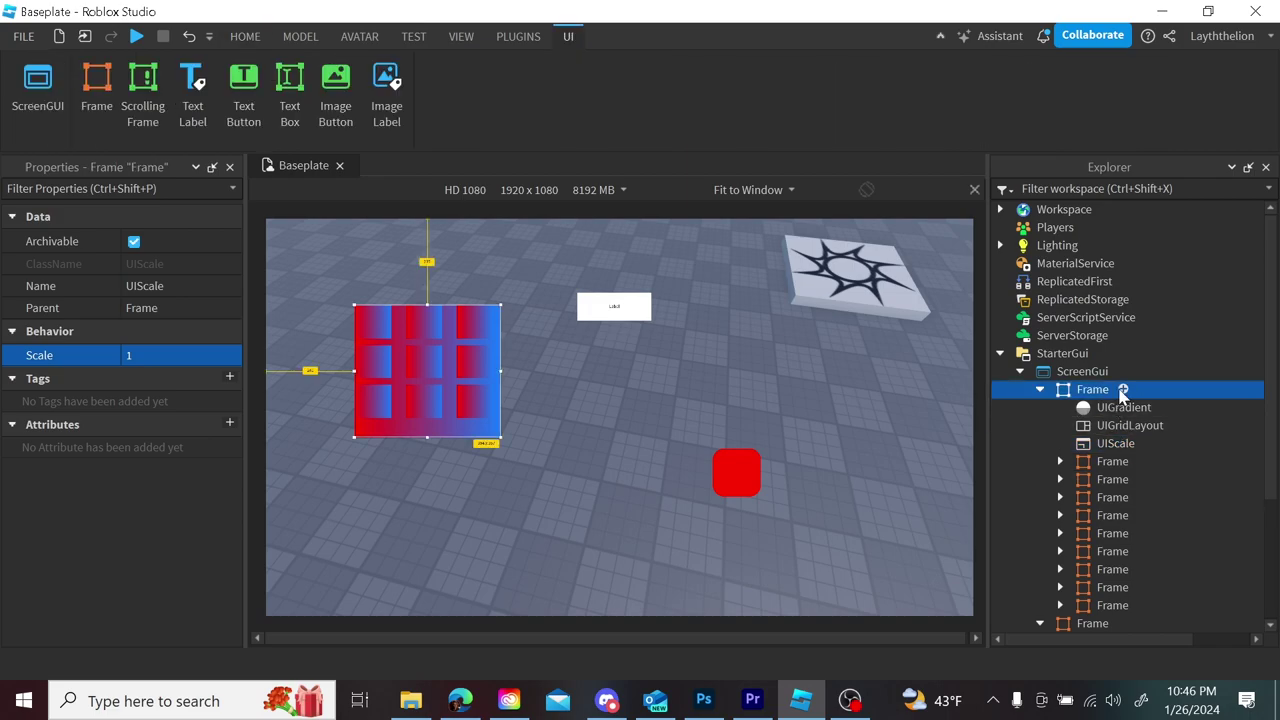
{"action": "type", "text": "ui"}
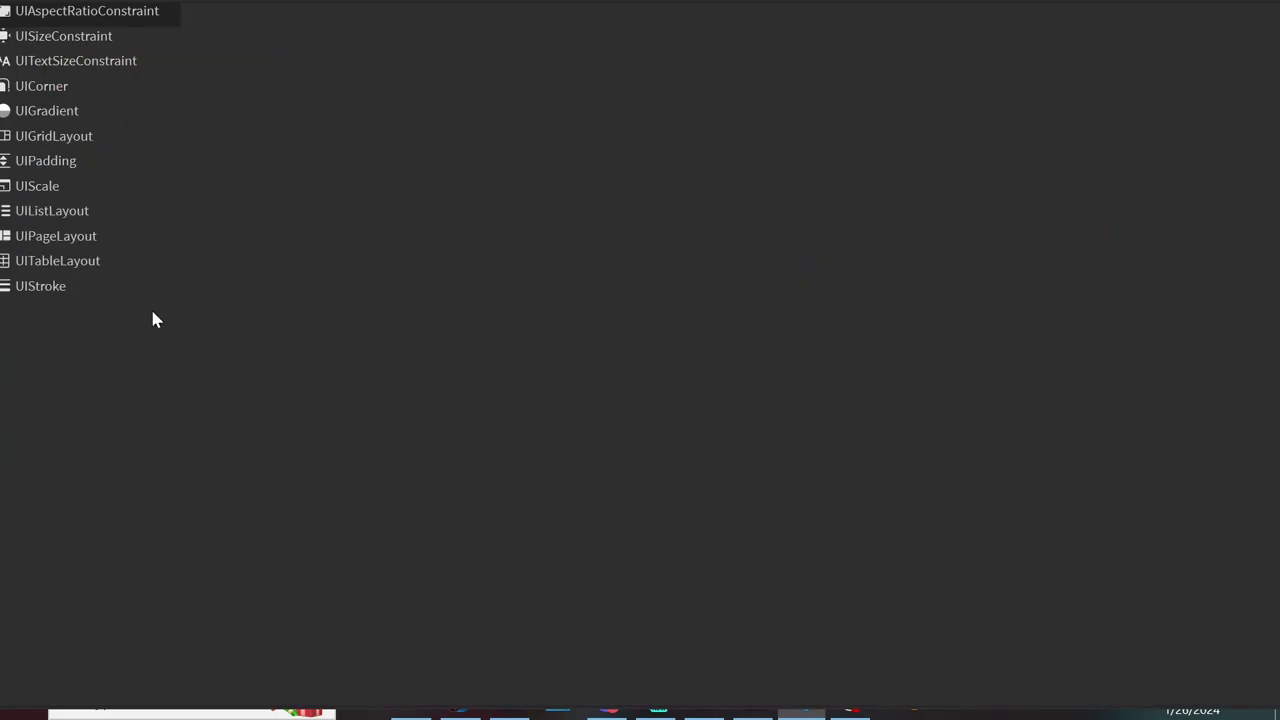
{"action": "left_click", "coordinate": [58, 290]}
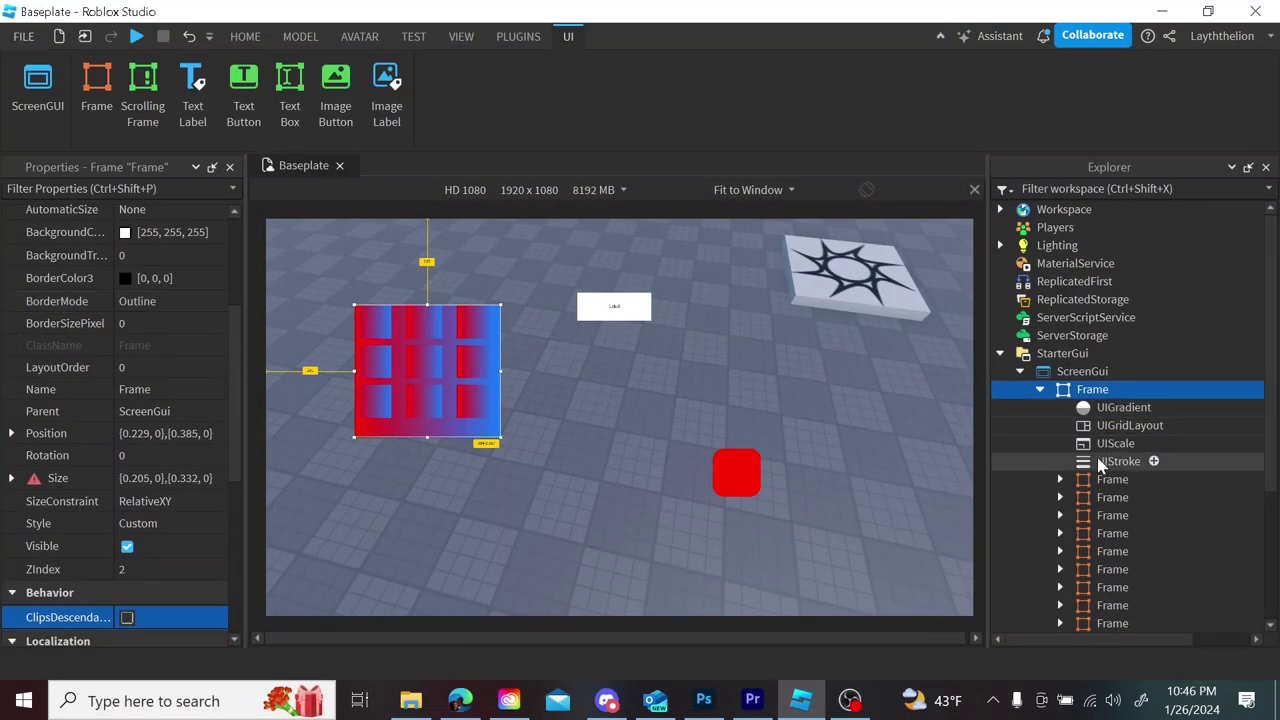
- Move the UIStroke from the gradient Frame into the red rounded Frame
{"action": "left_click", "coordinate": [1099, 463]}
{"action": "left_click_drag", "start_coordinate": [1099, 466], "coordinate": [1104, 515]}
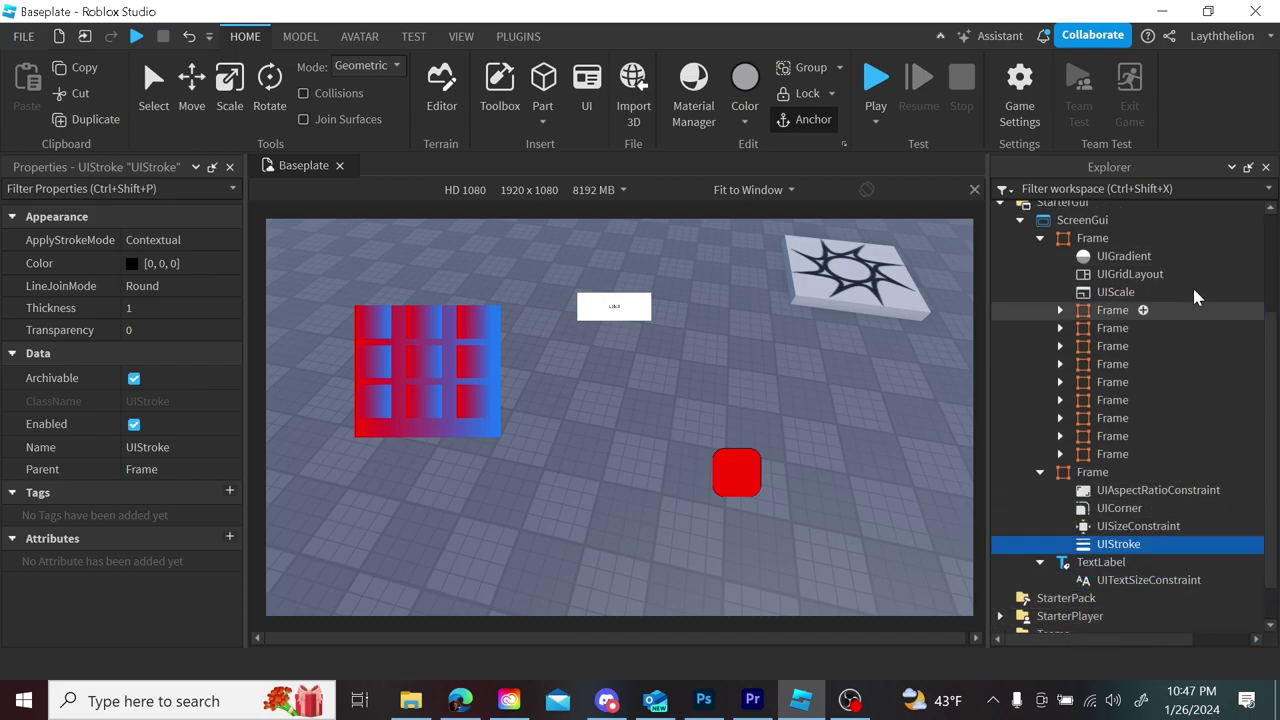
{"action": "left_click", "coordinate": [1077, 221]}
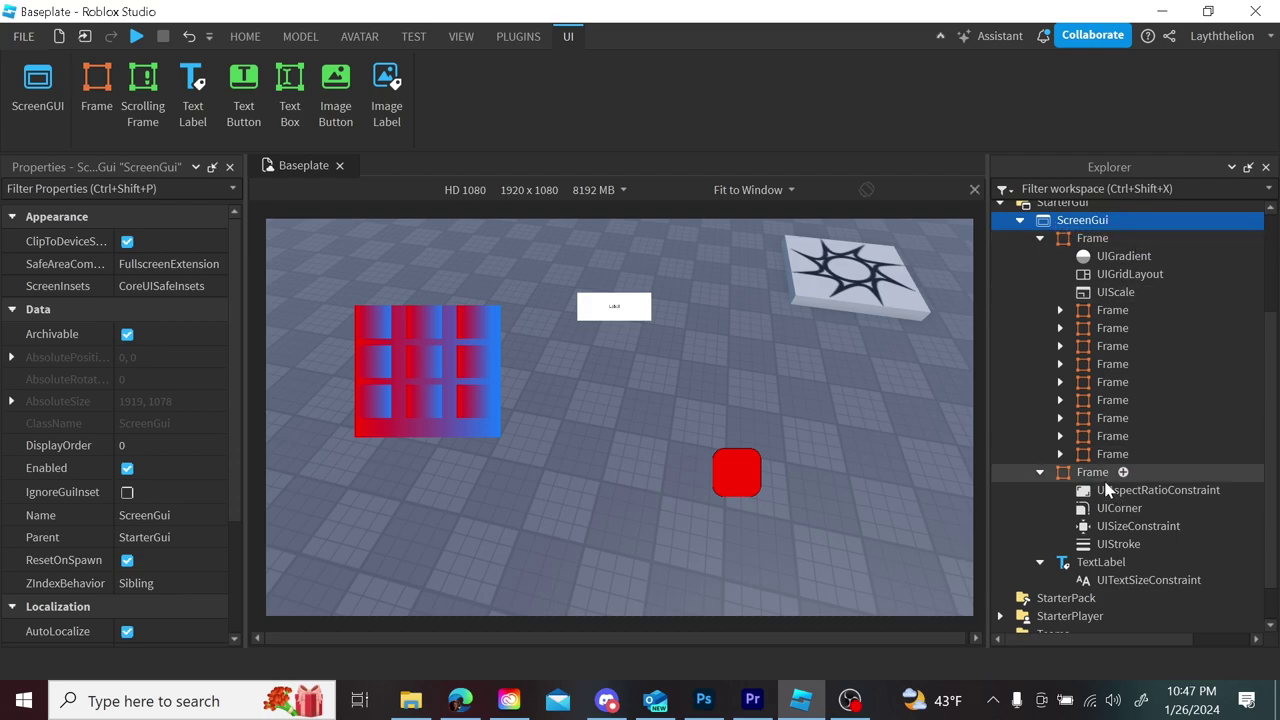
- Increase the Thickness of the red Frame's UIStroke to 5.6
{"action": "left_click", "coordinate": [1085, 545]}
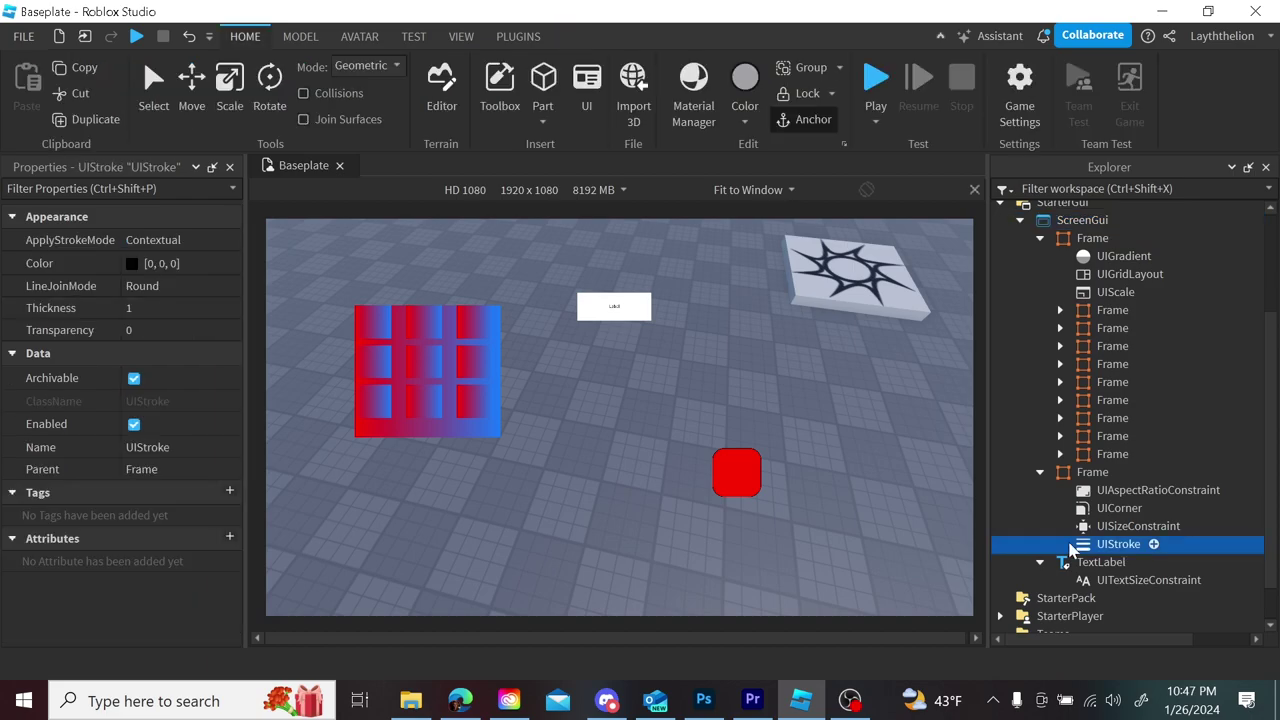
{"action": "left_click", "coordinate": [204, 316]}
{"action": "left_click", "coordinate": [1107, 545]}
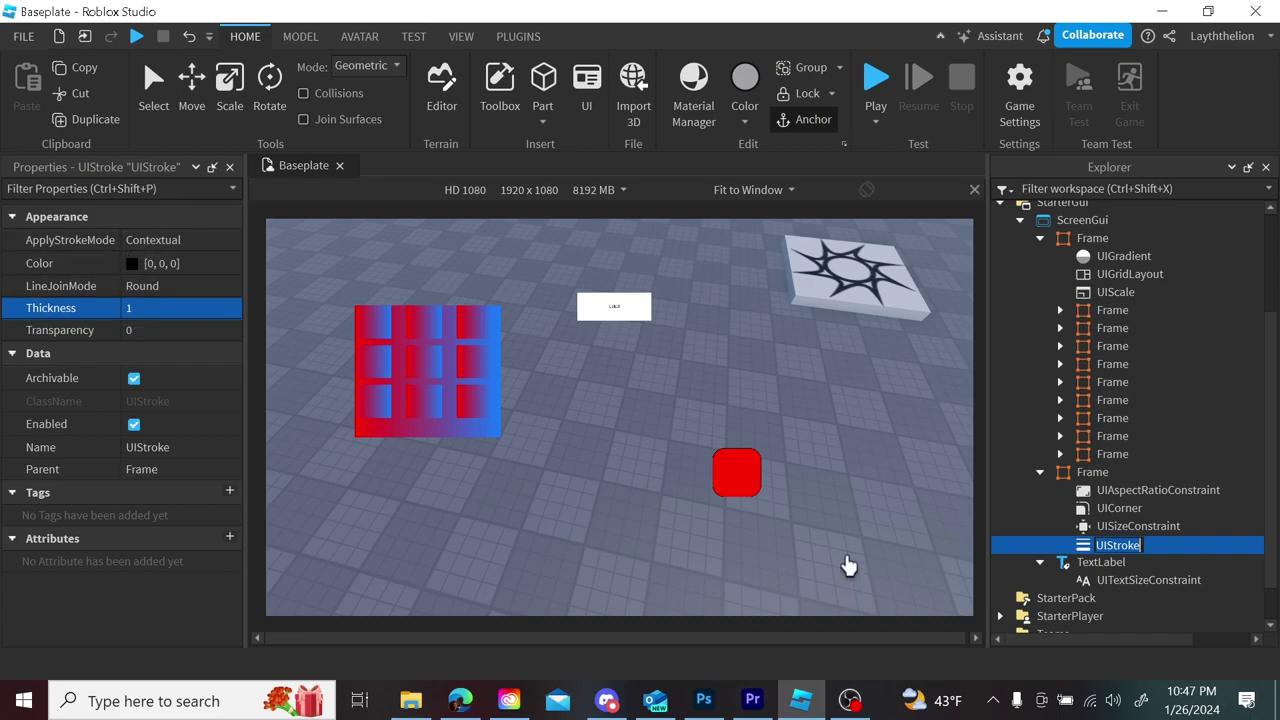
{"action": "left_click", "coordinate": [163, 310]}
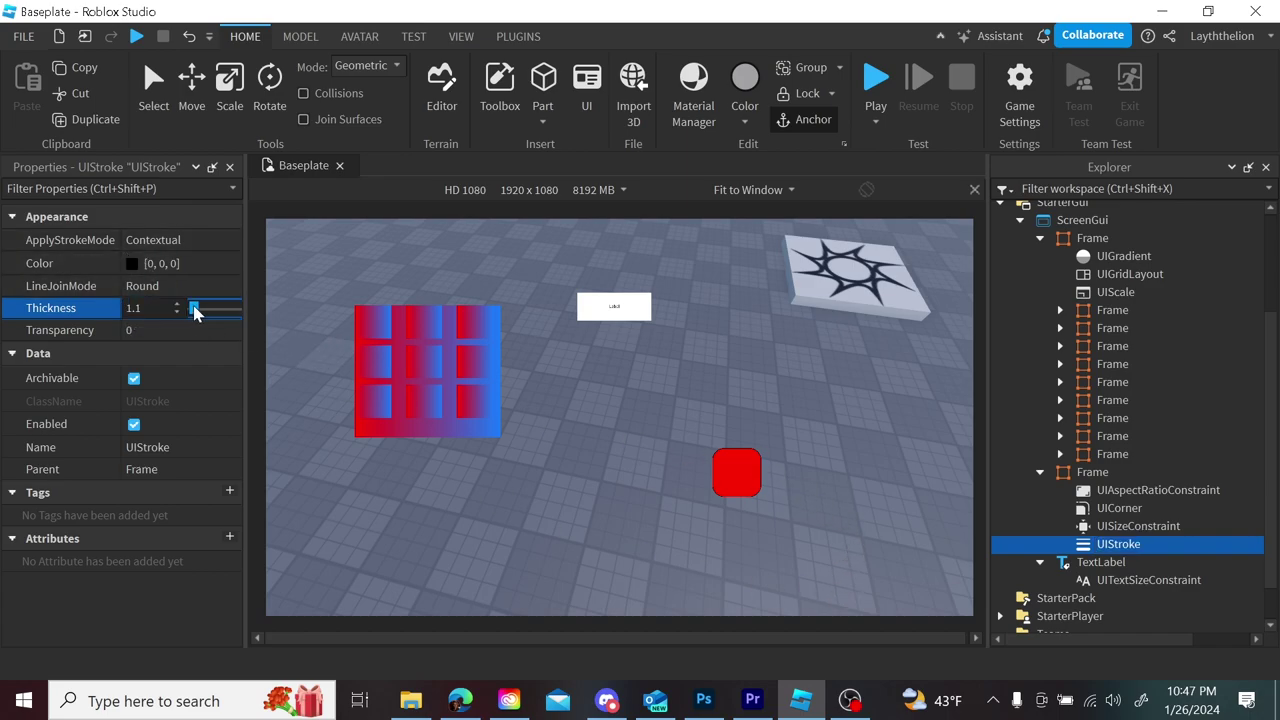
{"action": "left_click_drag", "start_coordinate": [195, 313], "coordinate": [201, 313]}
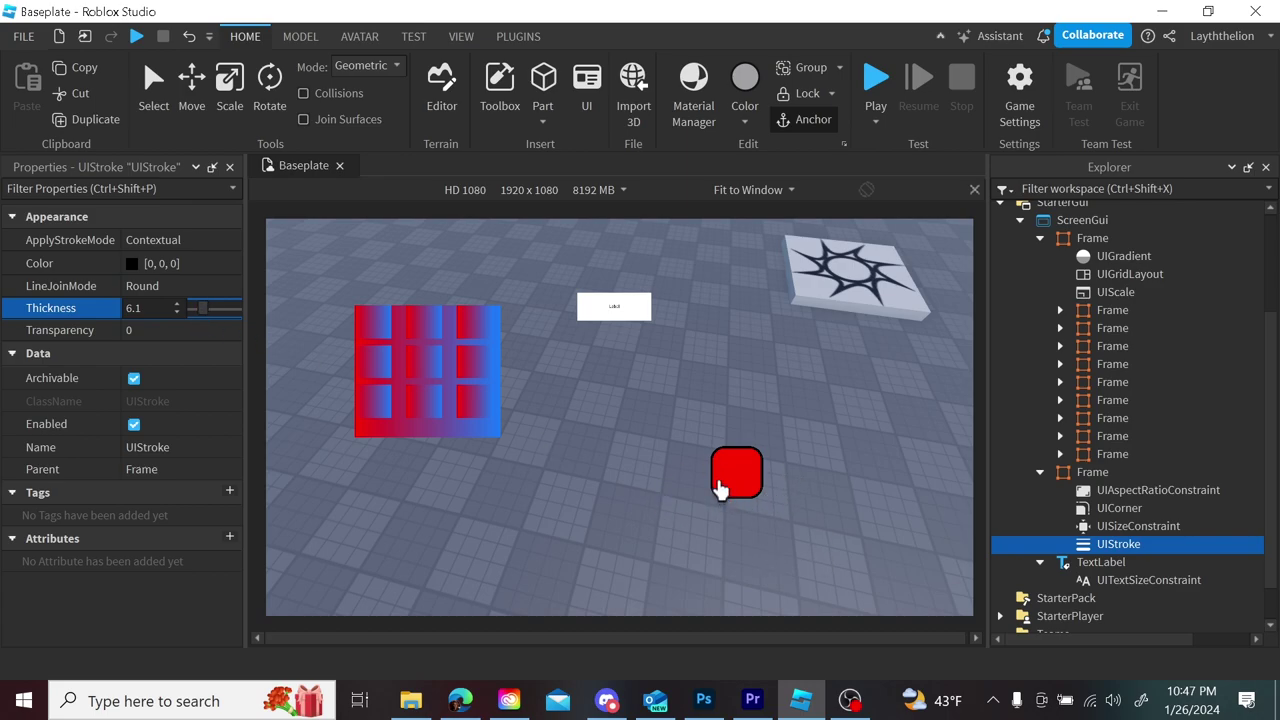
{"action": "mouse_move", "coordinate": [205, 309]}
{"action": "left_mouse_down"}
{"action": "mouse_move", "coordinate": [230, 309]}
{"action": "mouse_move", "coordinate": [200, 309]}
{"action": "left_mouse_up"}
- Sample the red frame's color for the UIStroke and darken it to #3a0400
{"action": "left_click", "coordinate": [132, 264]}
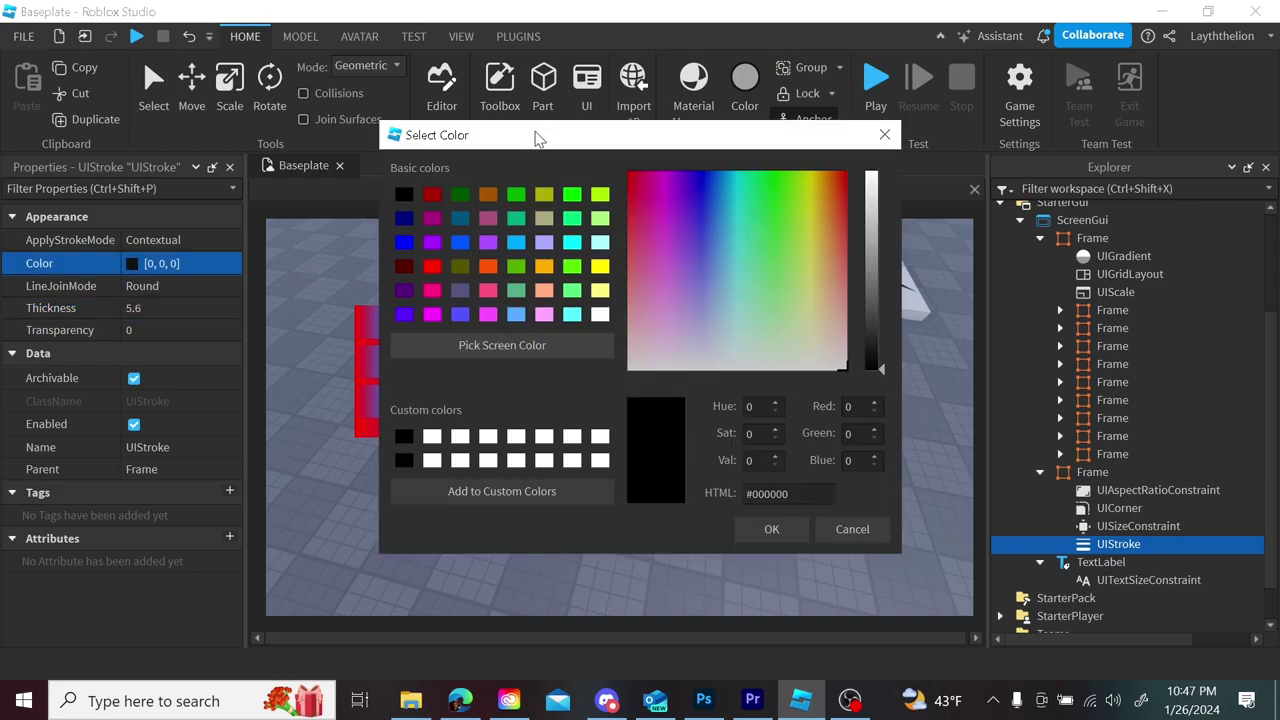
{"action": "left_click_drag", "start_coordinate": [537, 137], "coordinate": [282, 91]}
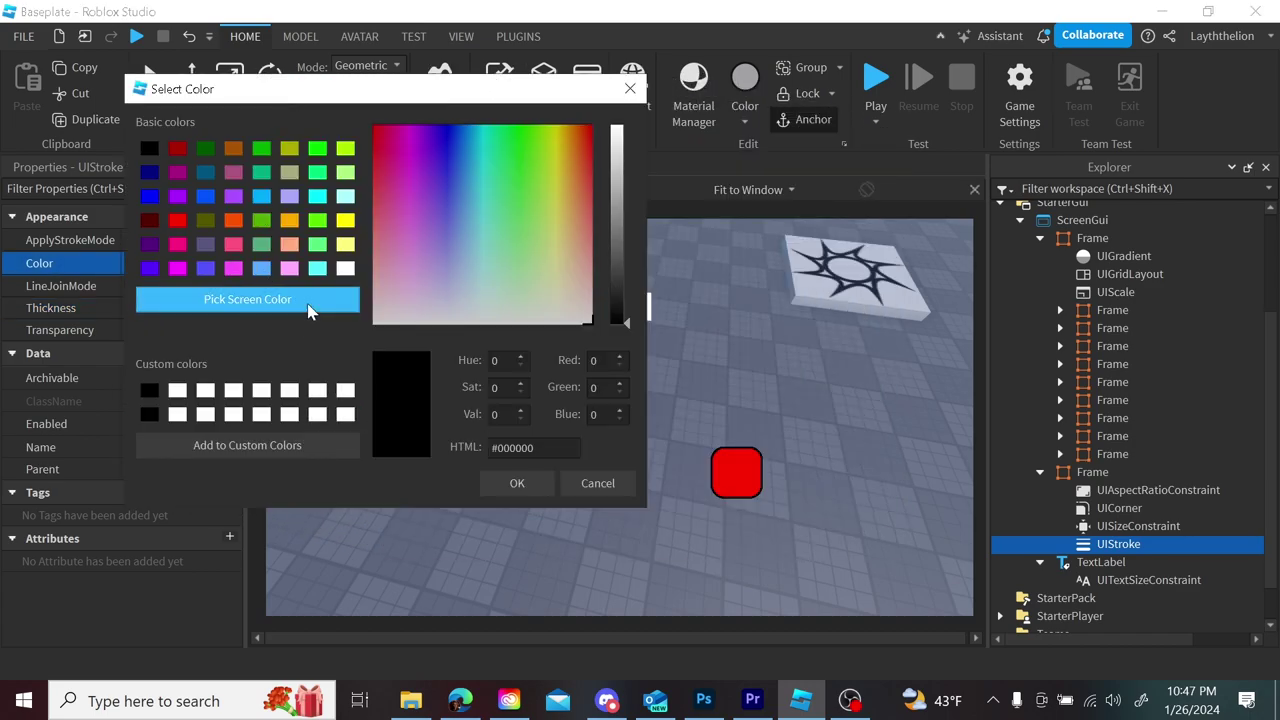
{"action": "left_click", "coordinate": [308, 309]}
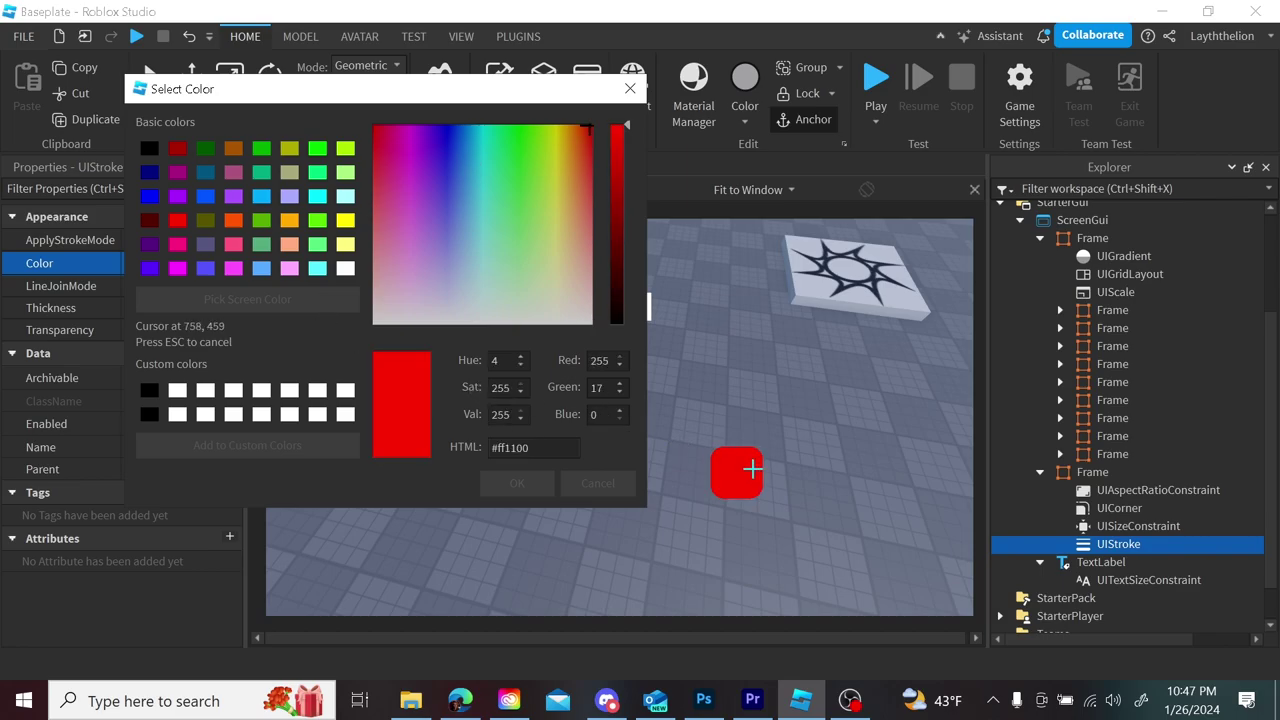
{"action": "left_click", "coordinate": [744, 479]}
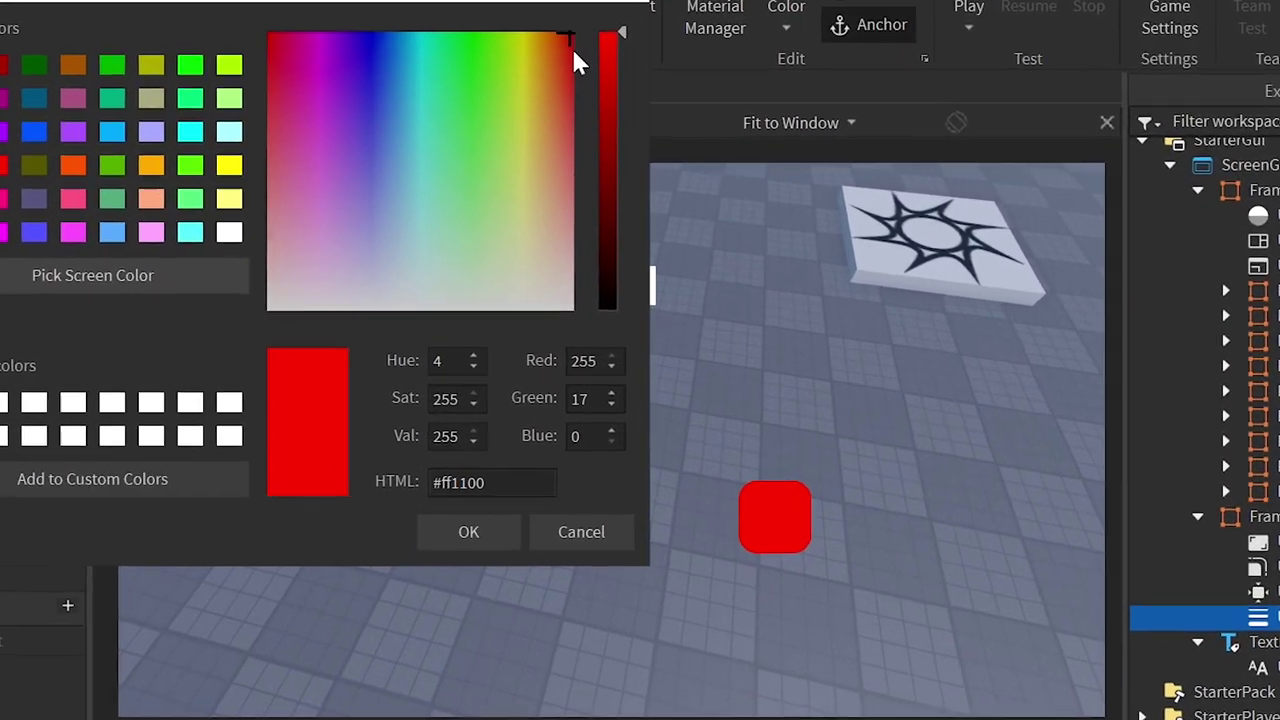
{"action": "left_click_drag", "start_coordinate": [610, 0], "coordinate": [633, 214]}
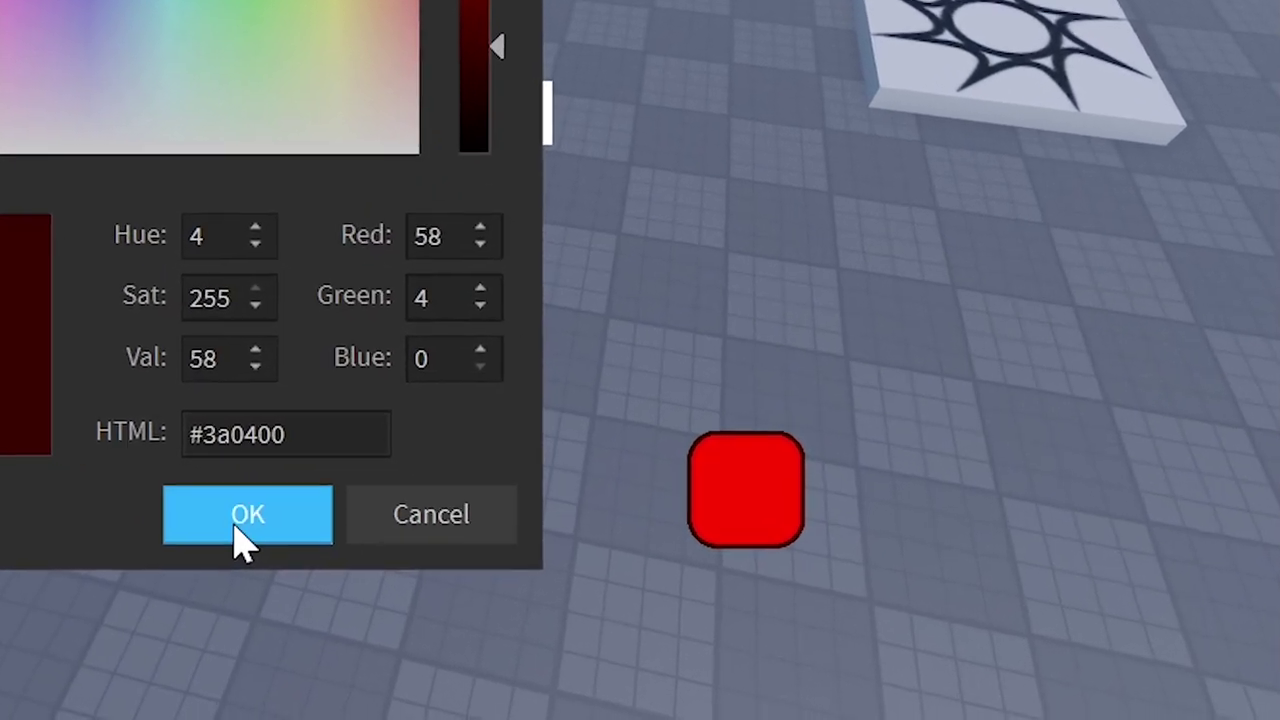
{"action": "left_click", "coordinate": [336, 542]}
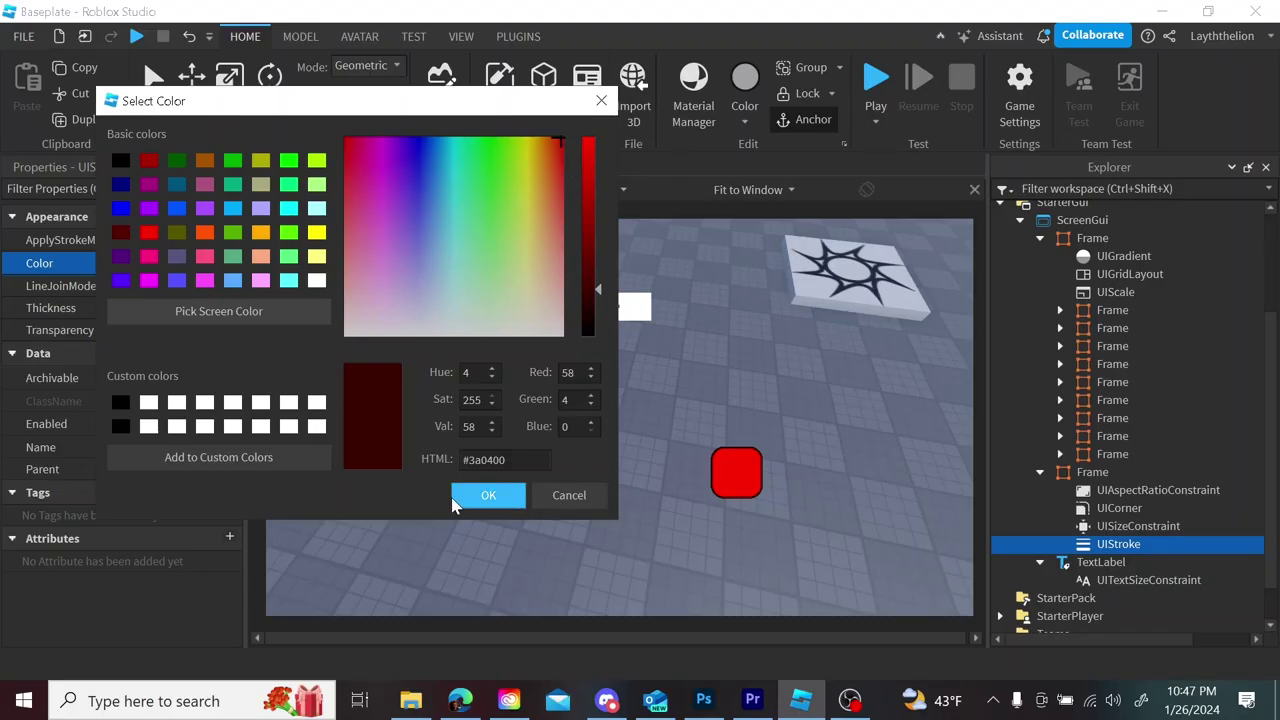
{"action": "left_click", "coordinate": [455, 500]}
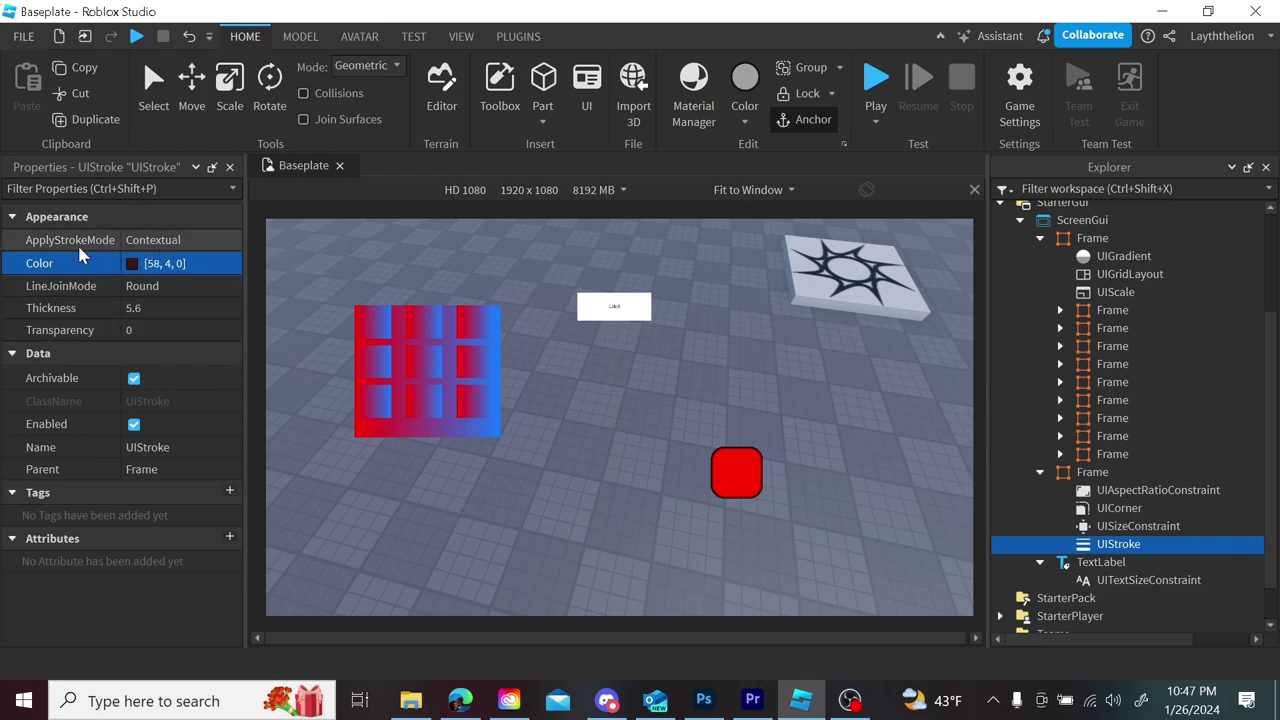
- Move the UIStroke from the red rounded Frame into the TextLabel
{"action": "left_click", "coordinate": [140, 243]}
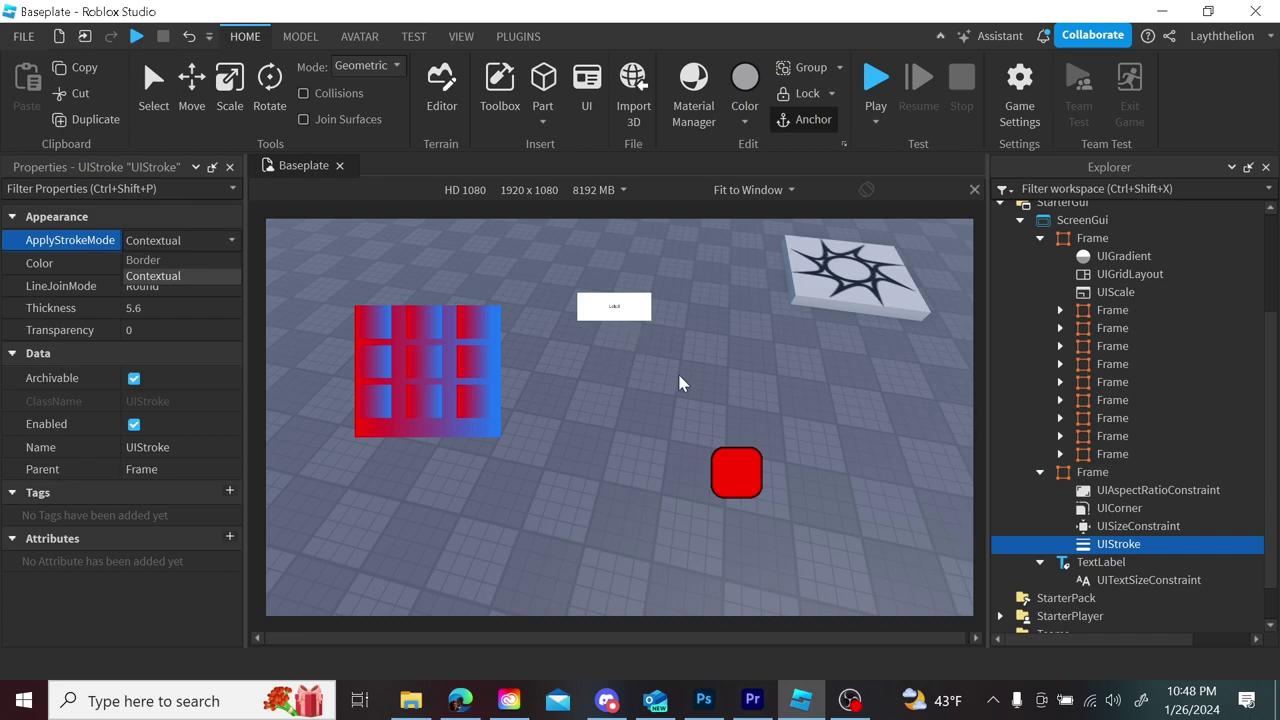
{"action": "left_click", "coordinate": [1063, 557]}
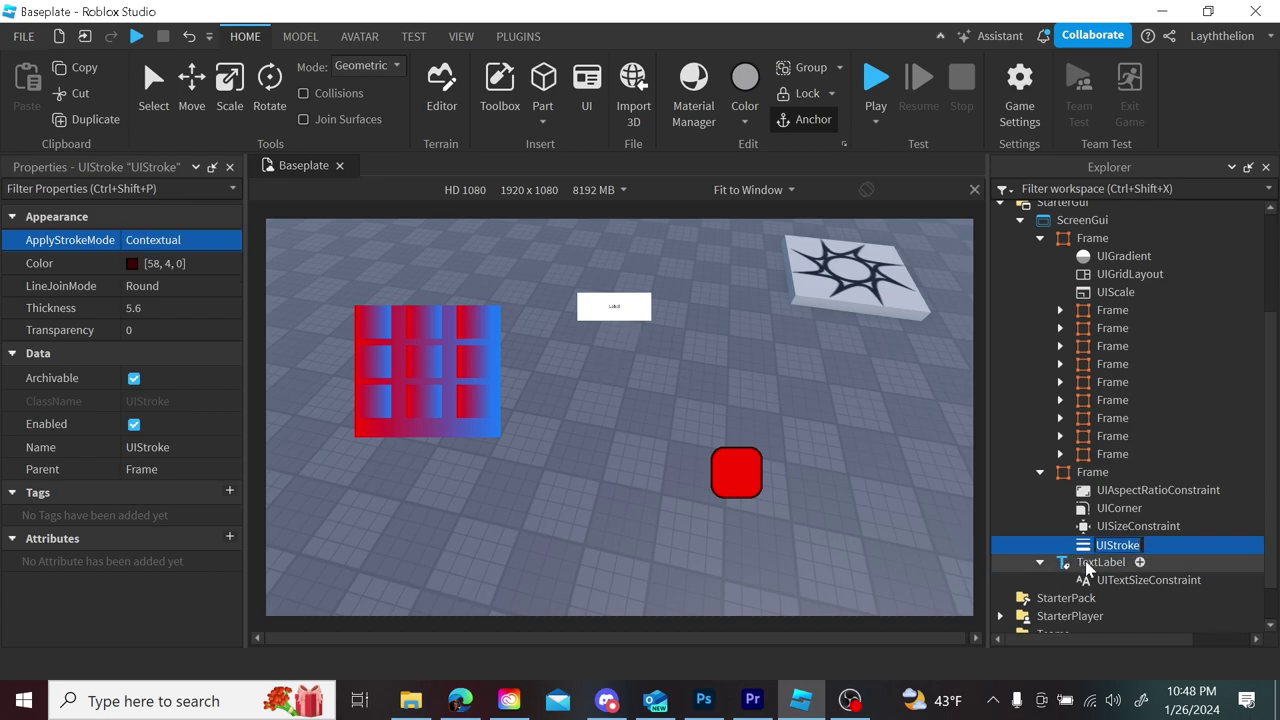
{"action": "left_click", "coordinate": [1110, 530]}
{"action": "left_click_drag", "start_coordinate": [1110, 541], "coordinate": [1092, 566]}
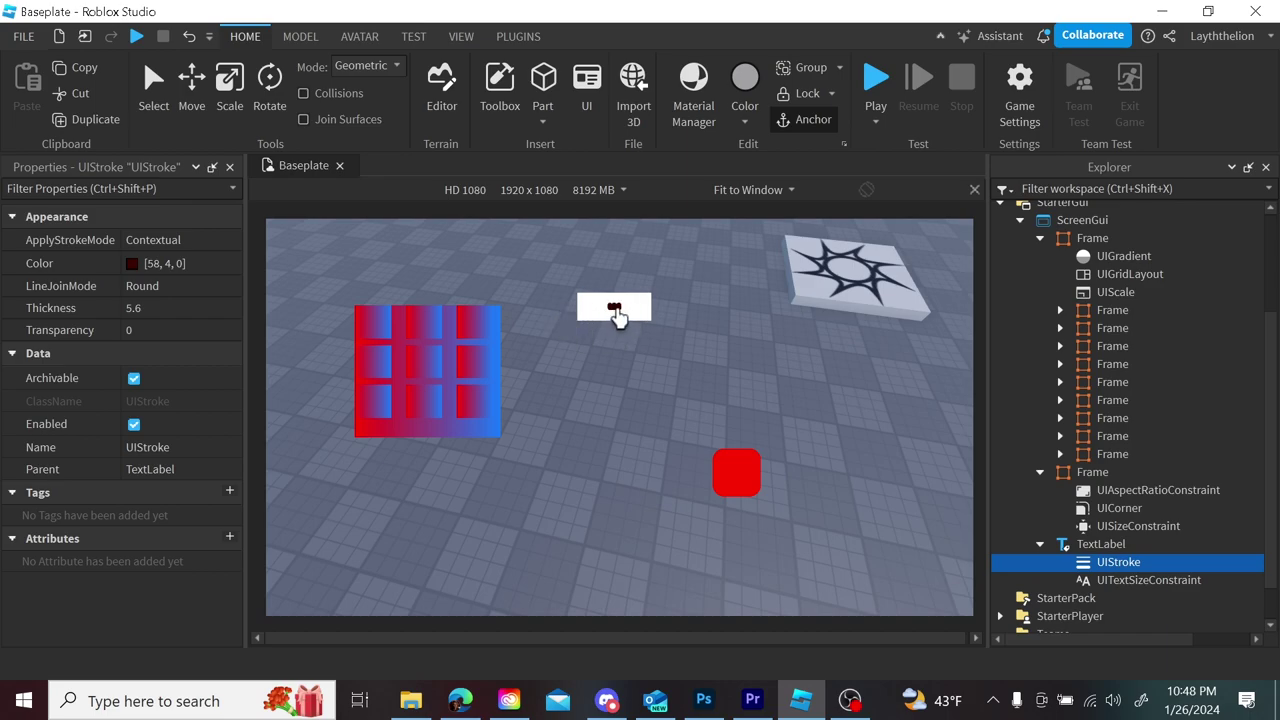
- Choose Contextual as the ApplyStrokeMode of the TextLabel's UIStroke
{"action": "left_click", "coordinate": [111, 240]}
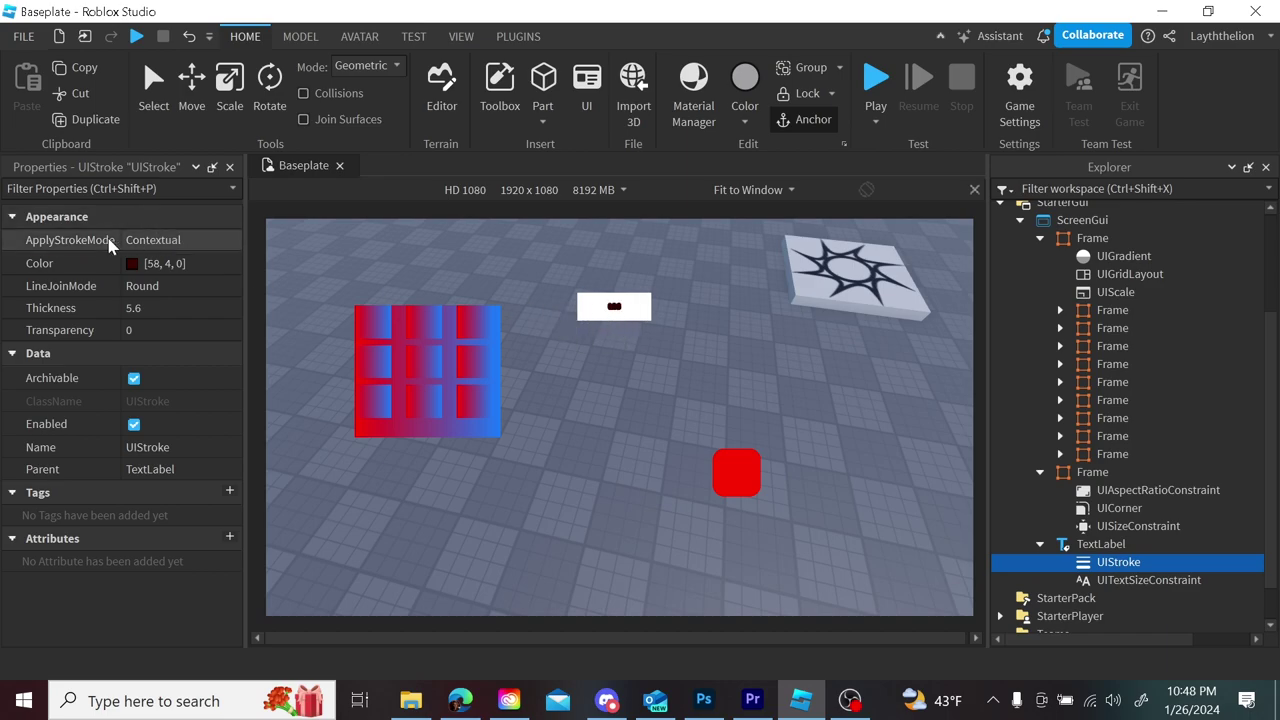
{"action": "left_click", "coordinate": [171, 241]}
{"action": "left_click", "coordinate": [184, 274]}
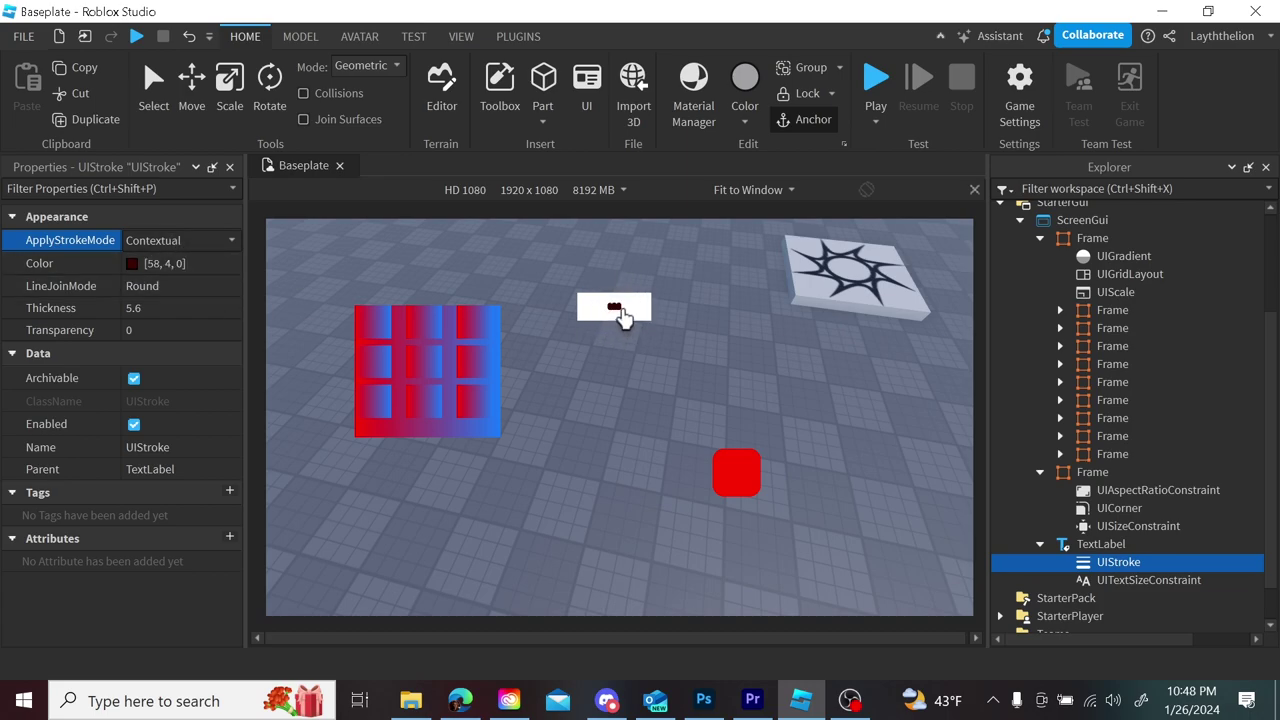
- Set the ApplyStrokeMode of the TextLabel's UIStroke to Border and deselect it
{"action": "left_click", "coordinate": [137, 242]}
{"action": "left_click", "coordinate": [174, 259]}
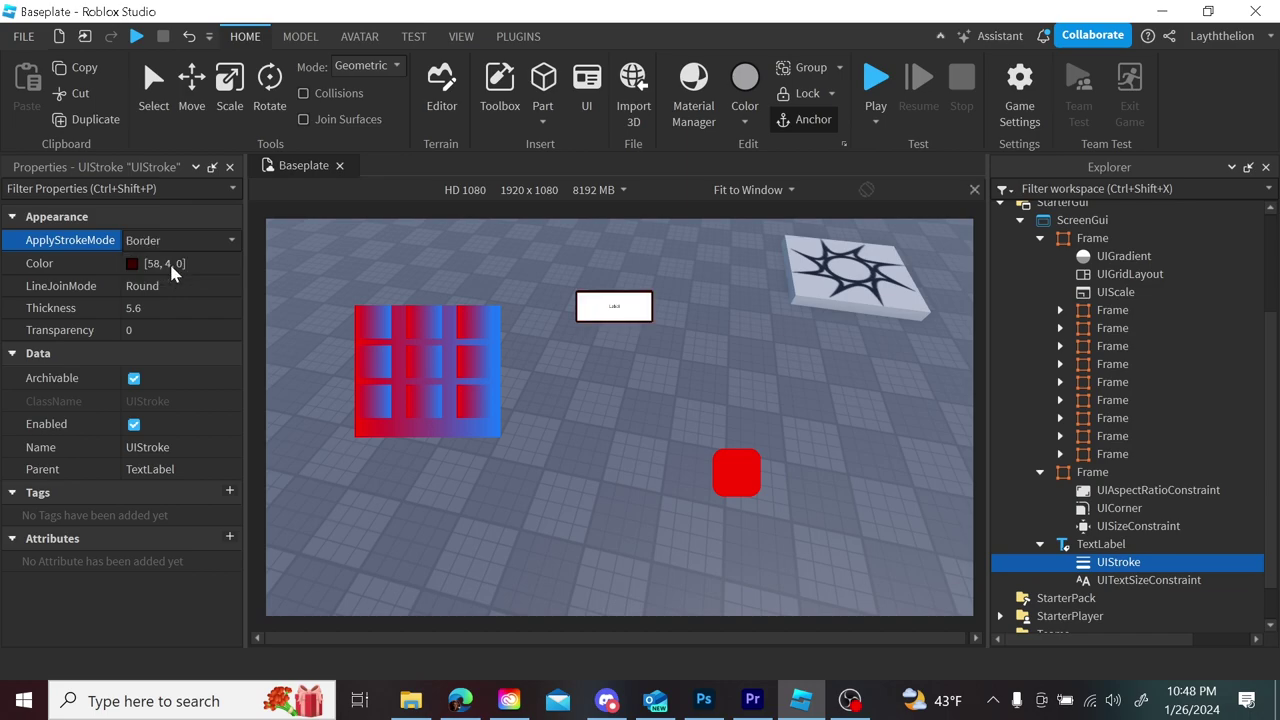
{"action": "left_click", "coordinate": [180, 330]}
{"action": "mouse_move", "coordinate": [192, 325]}
{"action": "left_mouse_down"}
{"action": "mouse_move", "coordinate": [223, 331]}
{"action": "mouse_move", "coordinate": [190, 328]}
{"action": "left_mouse_up"}
{"action": "left_click", "coordinate": [660, 346]}
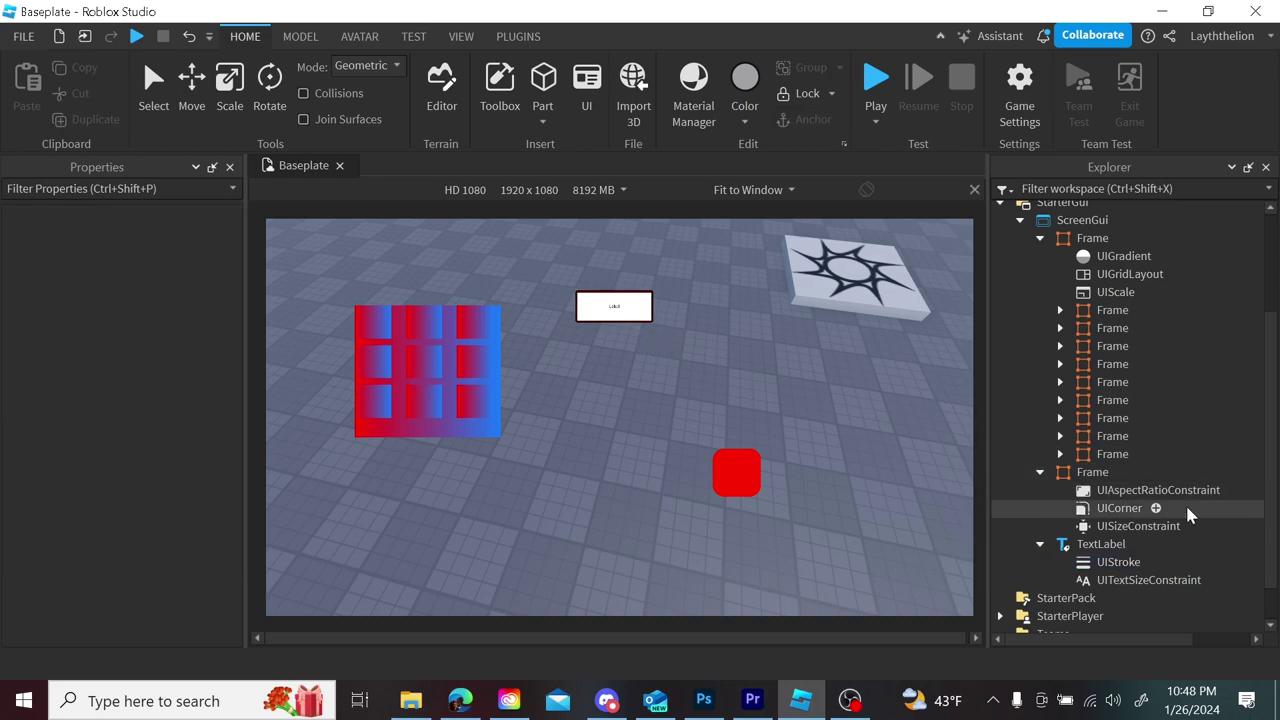
- Add a ScrollingFrame to the ScreenGui and move it from the screen corner to the right of the TextLabel
{"action": "left_click", "coordinate": [1152, 508]}
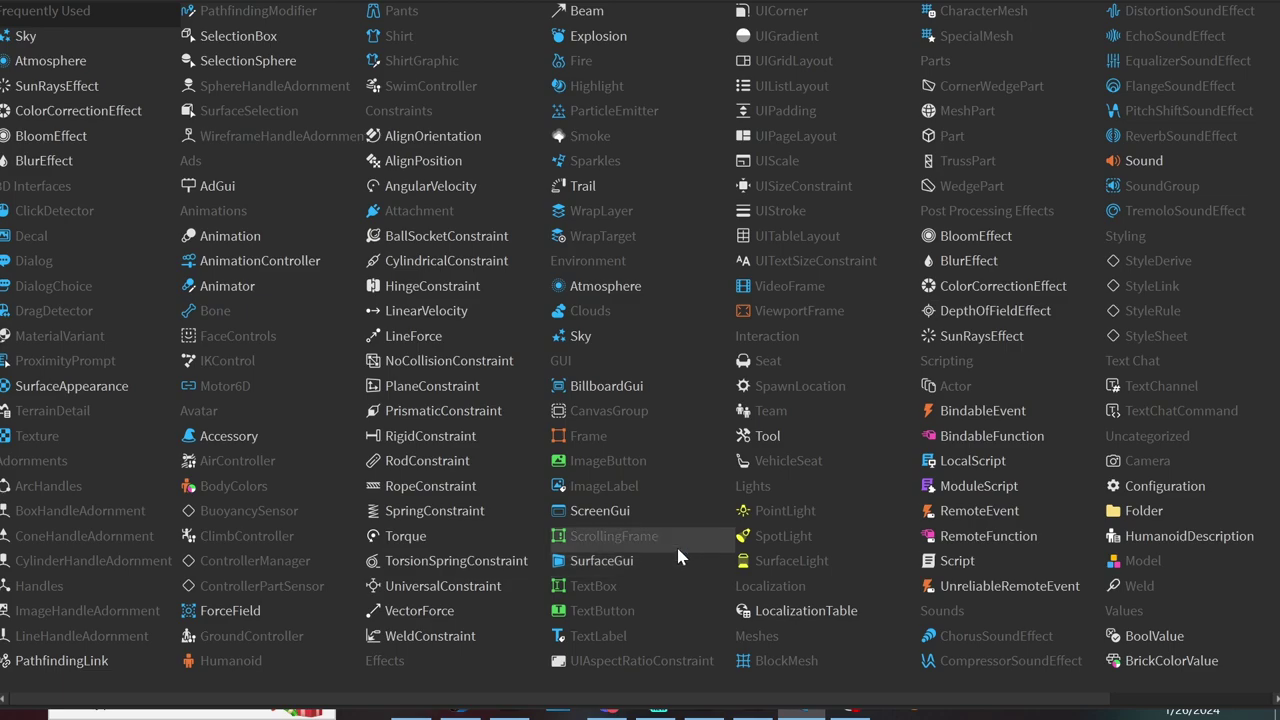
{"action": "left_click", "coordinate": [600, 548]}
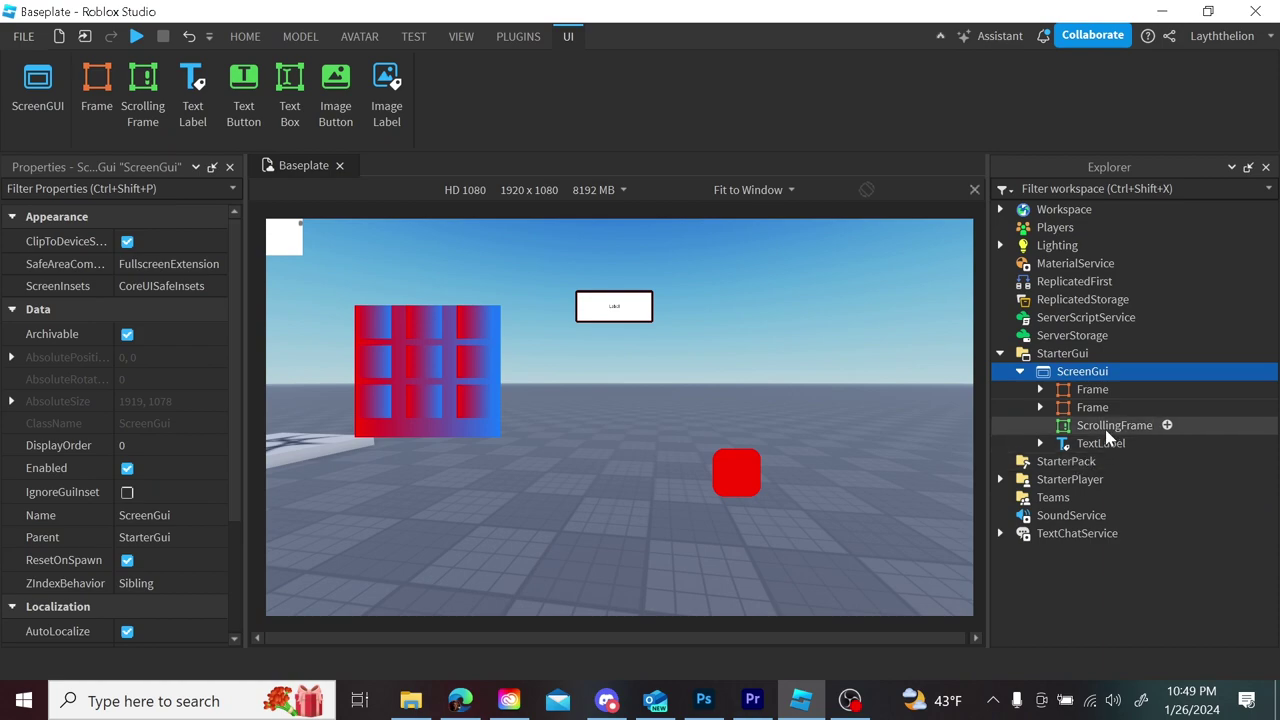
{"action": "left_click", "coordinate": [1107, 428]}
{"action": "left_click_drag", "start_coordinate": [286, 251], "coordinate": [785, 338]}
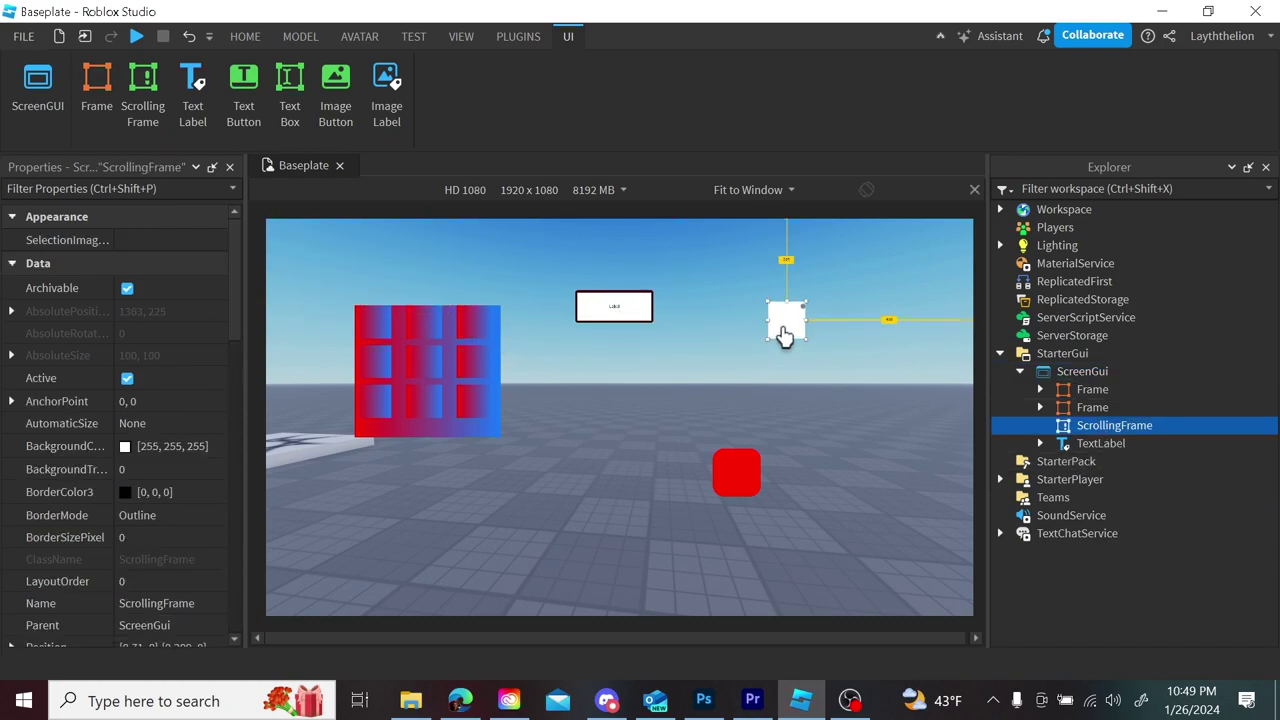
- Set the ScrollingFrame's Size to {0.5, 0},{0.5, 0} so it uses scale only
{"action": "left_click_drag", "start_coordinate": [232, 300], "coordinate": [245, 363]}
{"action": "left_click", "coordinate": [167, 525]}
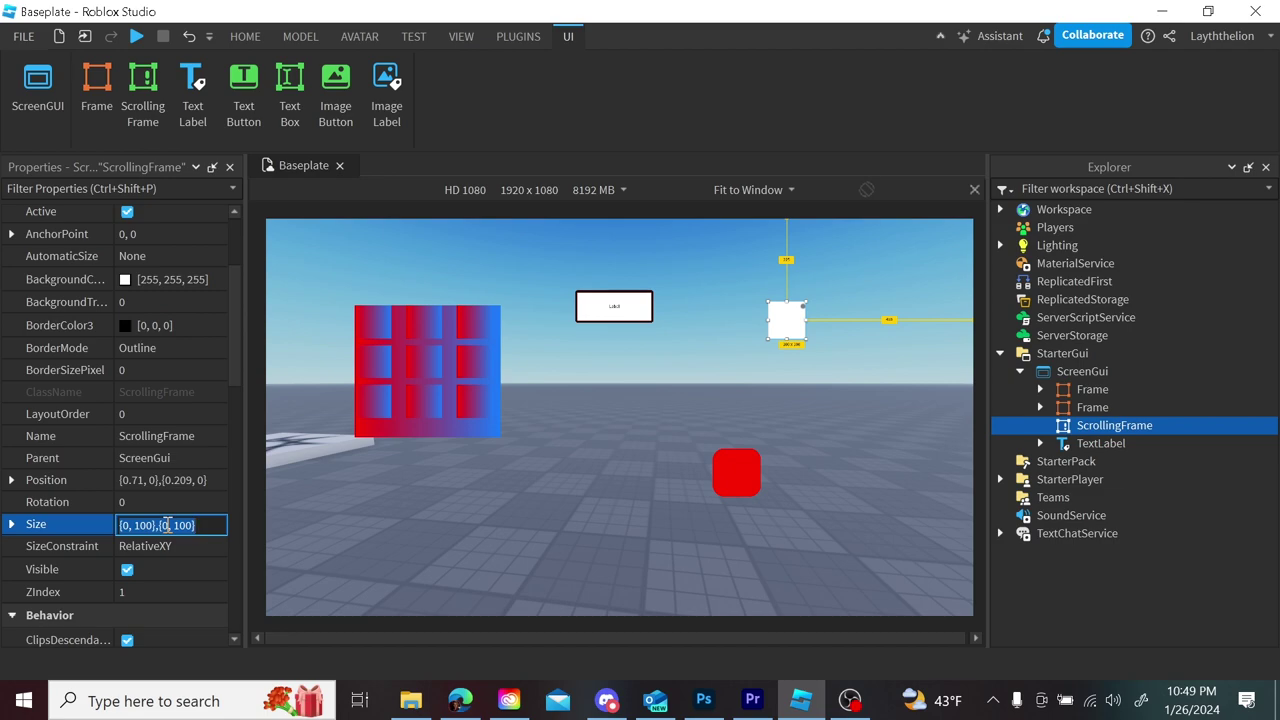
{"action": "key", "text": "ctrl+a"}
{"action": "type", "text": ".5"}
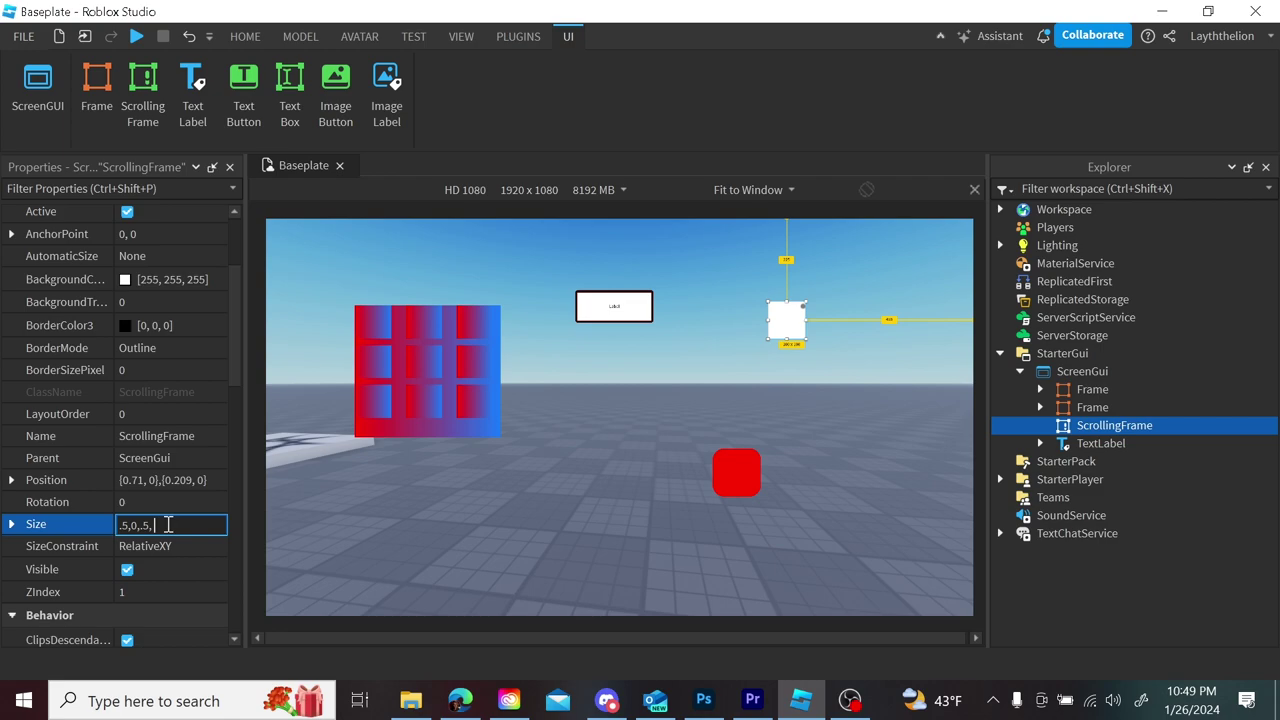
{"action": "type", "text": ", 0},{0.5, 0"}
{"action": "key", "text": "Return"}
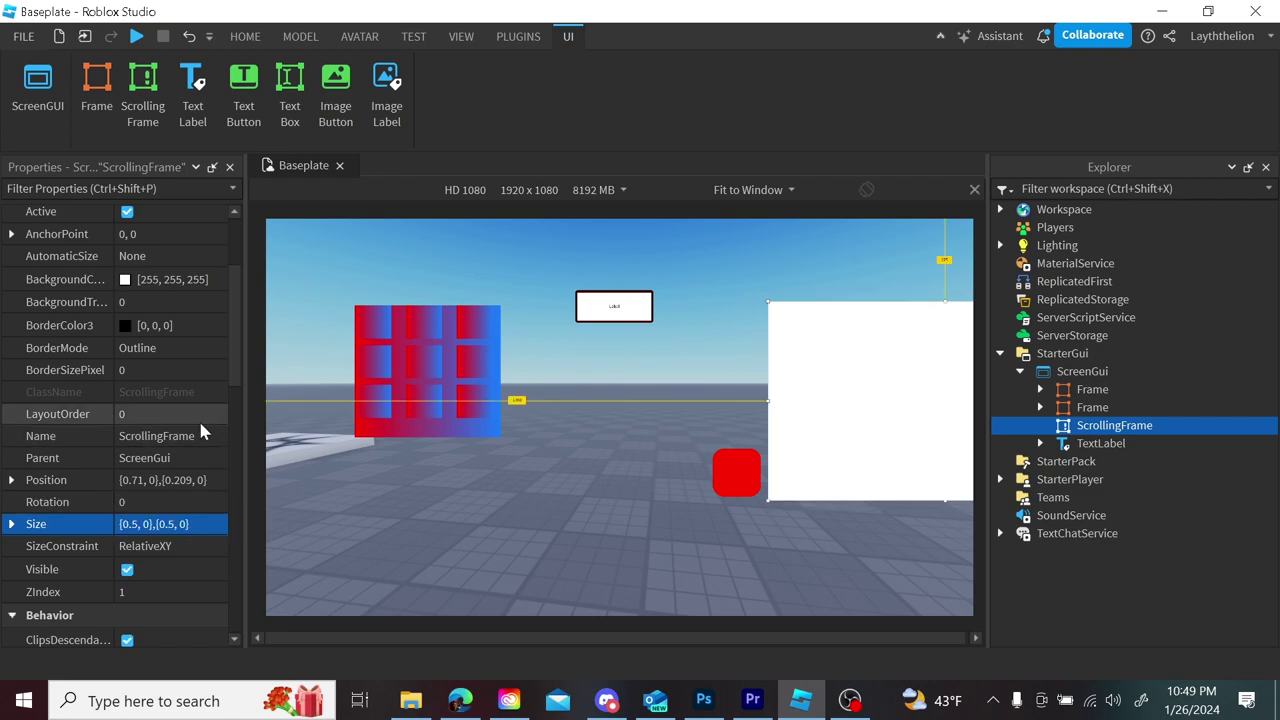
- Set the ScrollingFrame's AnchorPoint to 0.5, 0.5 and reposition it fully on screen, just below the TextLabel
{"action": "scroll", "coordinate": [236, 268], "scroll_direction": "up", "scroll_amount": 1}
{"action": "scroll", "coordinate": [236, 268], "scroll_direction": "up", "scroll_amount": 3}
{"action": "left_click", "coordinate": [198, 311]}
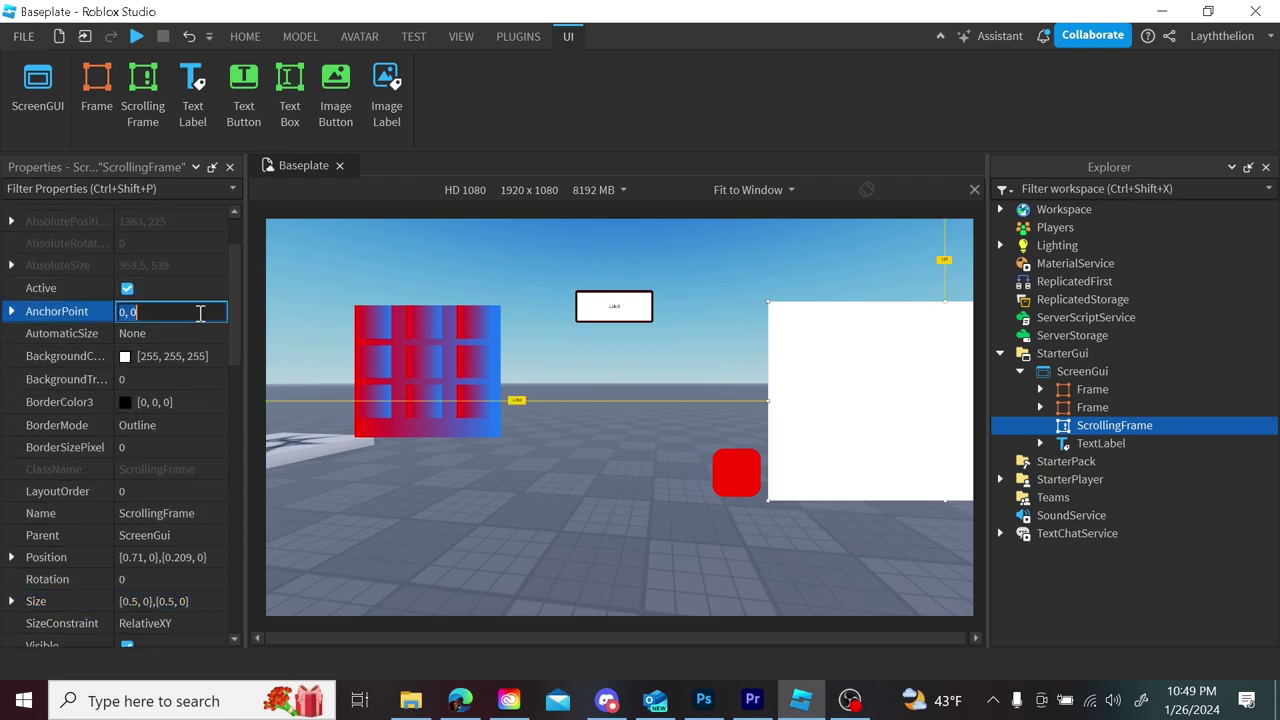
{"action": "type", "text": ".5,.5"}
{"action": "key", "text": "Return"}
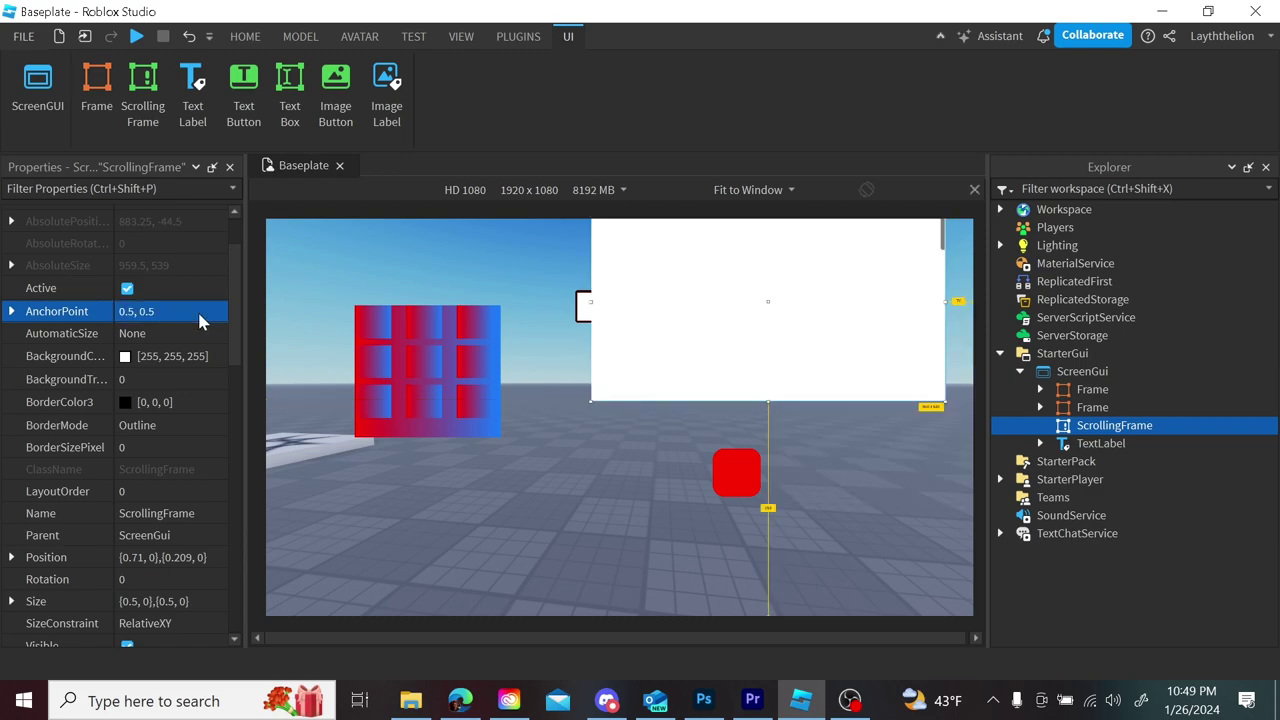
{"action": "left_click_drag", "start_coordinate": [708, 354], "coordinate": [672, 478]}
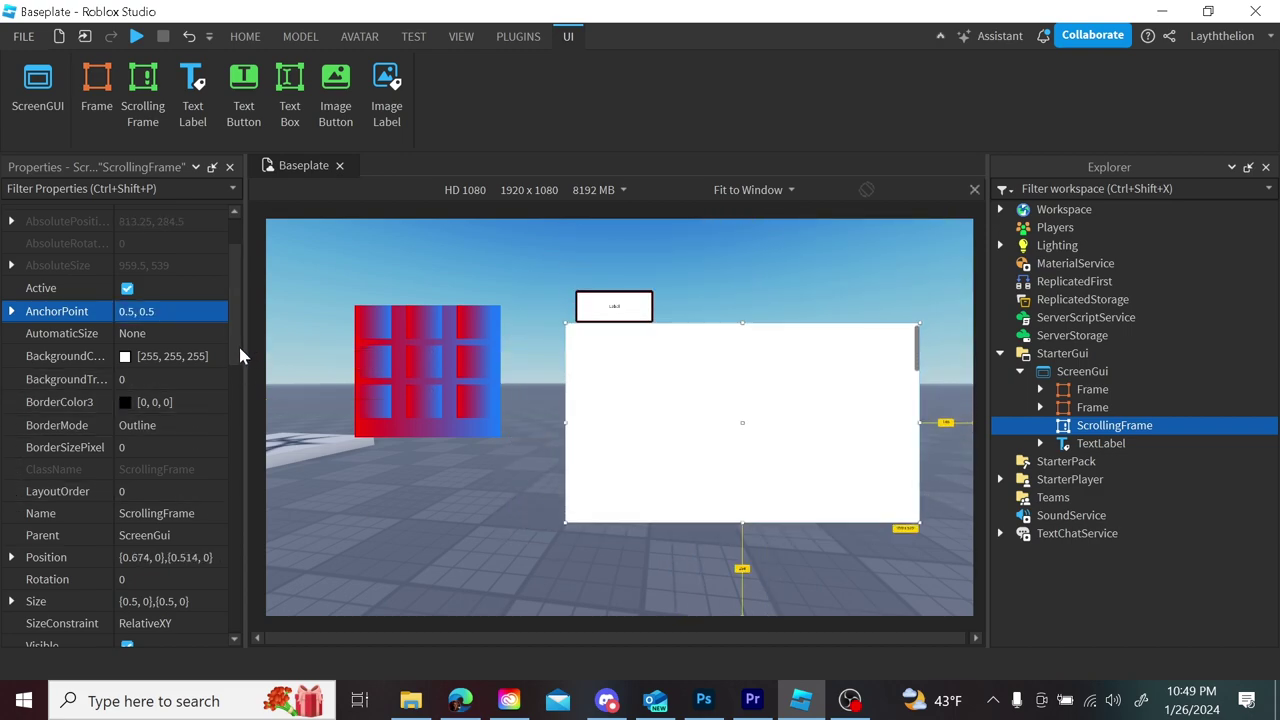
{"action": "scroll", "coordinate": [238, 358], "scroll_direction": "down", "scroll_amount": 1}
{"action": "left_click_drag", "start_coordinate": [236, 348], "coordinate": [265, 395]}
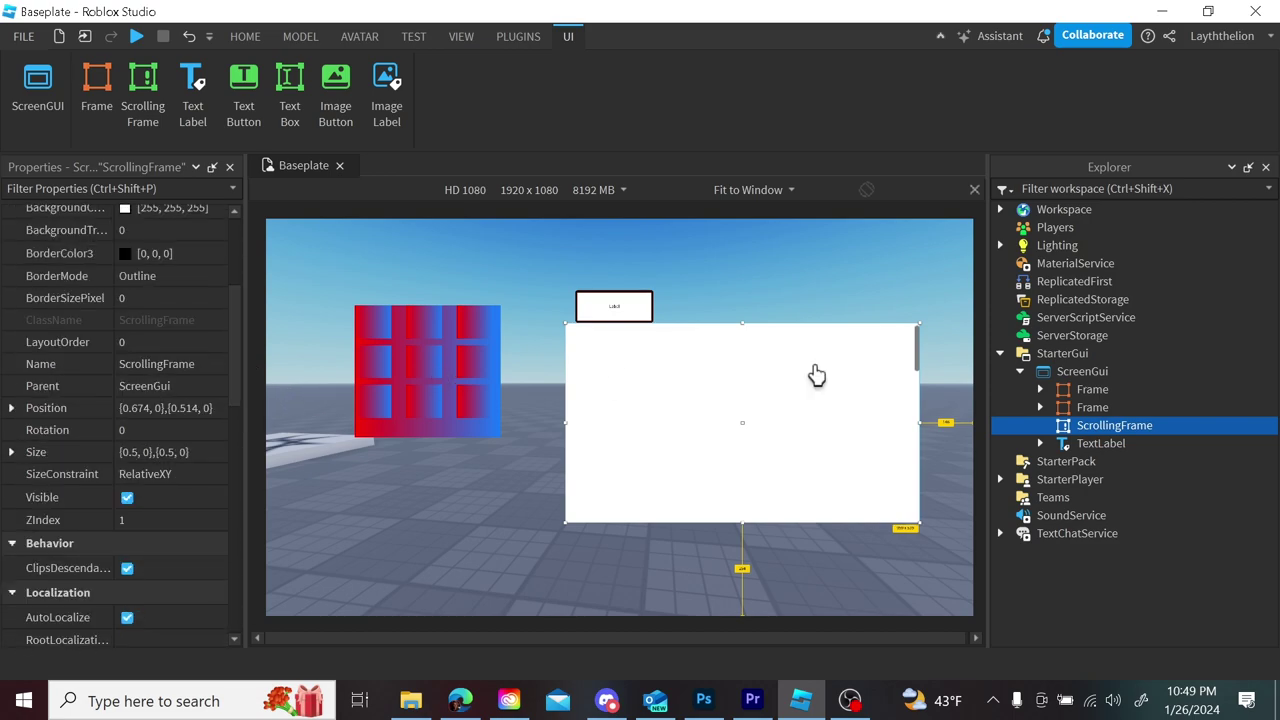
{"action": "left_click_drag", "start_coordinate": [827, 378], "coordinate": [793, 386]}
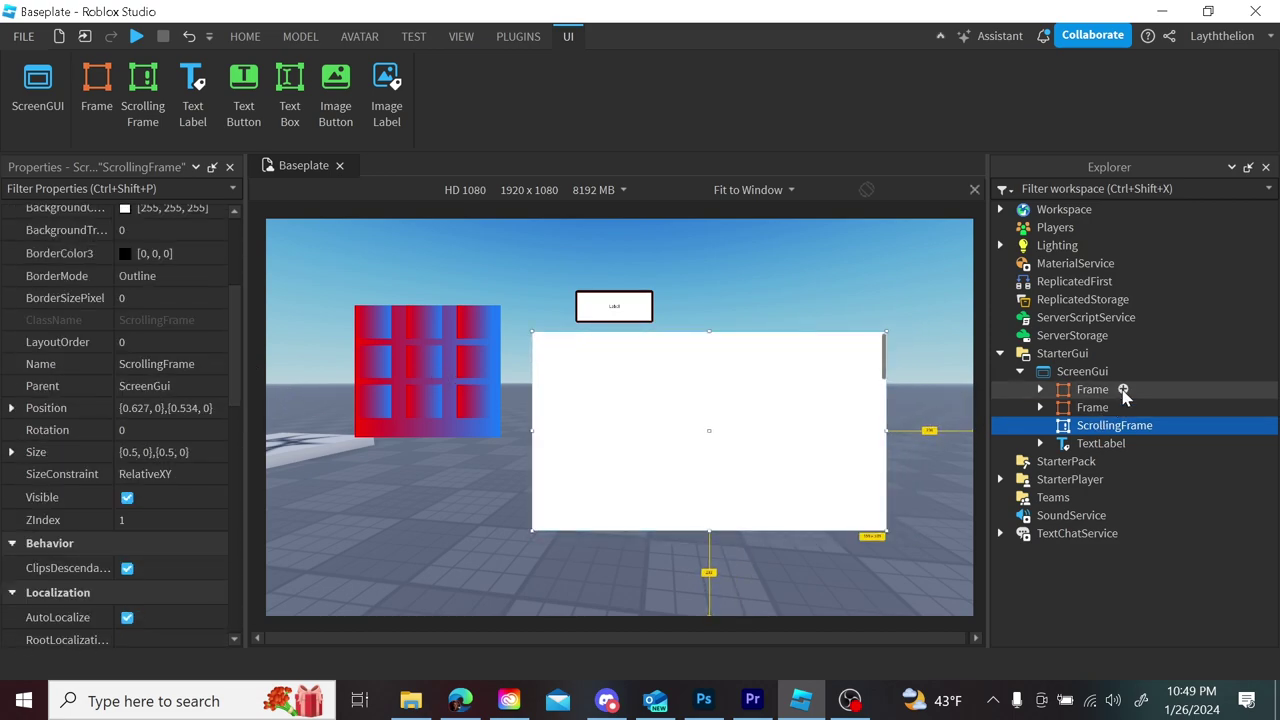
- Insert a new Frame into the ScreenGui and move it above and to the left of the TextLabel
{"action": "left_click", "coordinate": [1123, 371]}
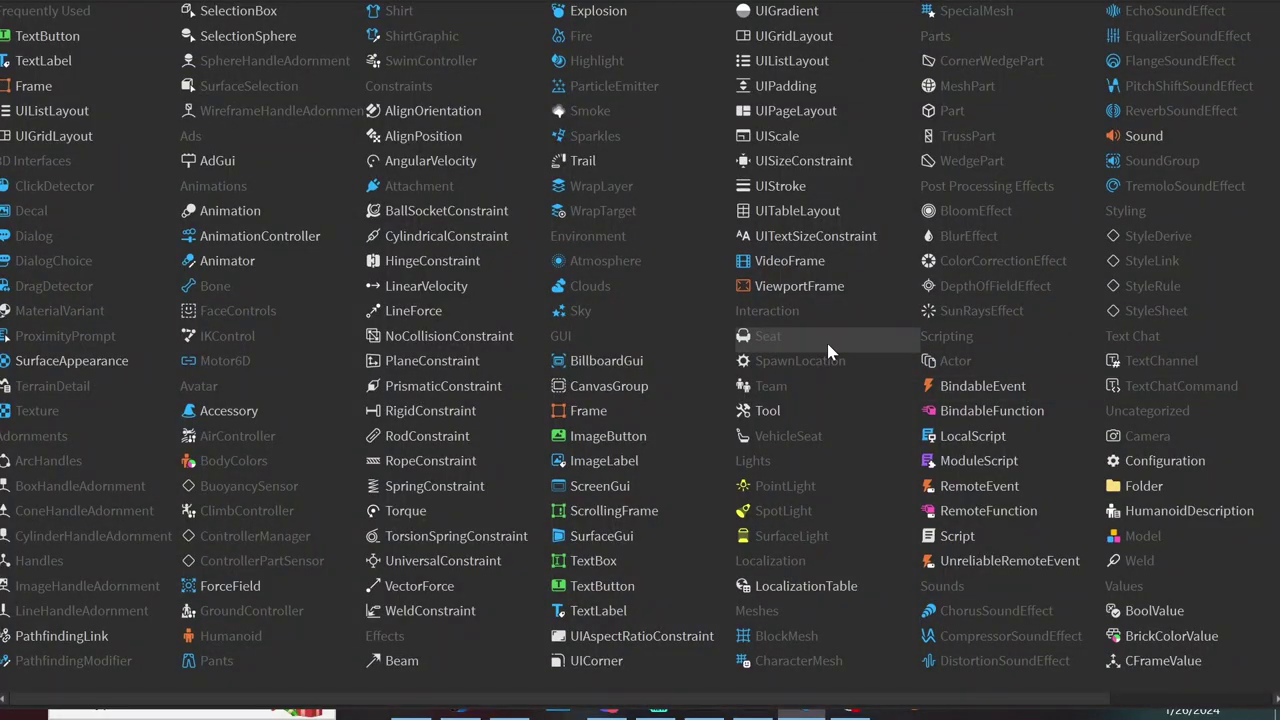
{"action": "type", "text": "frame"}
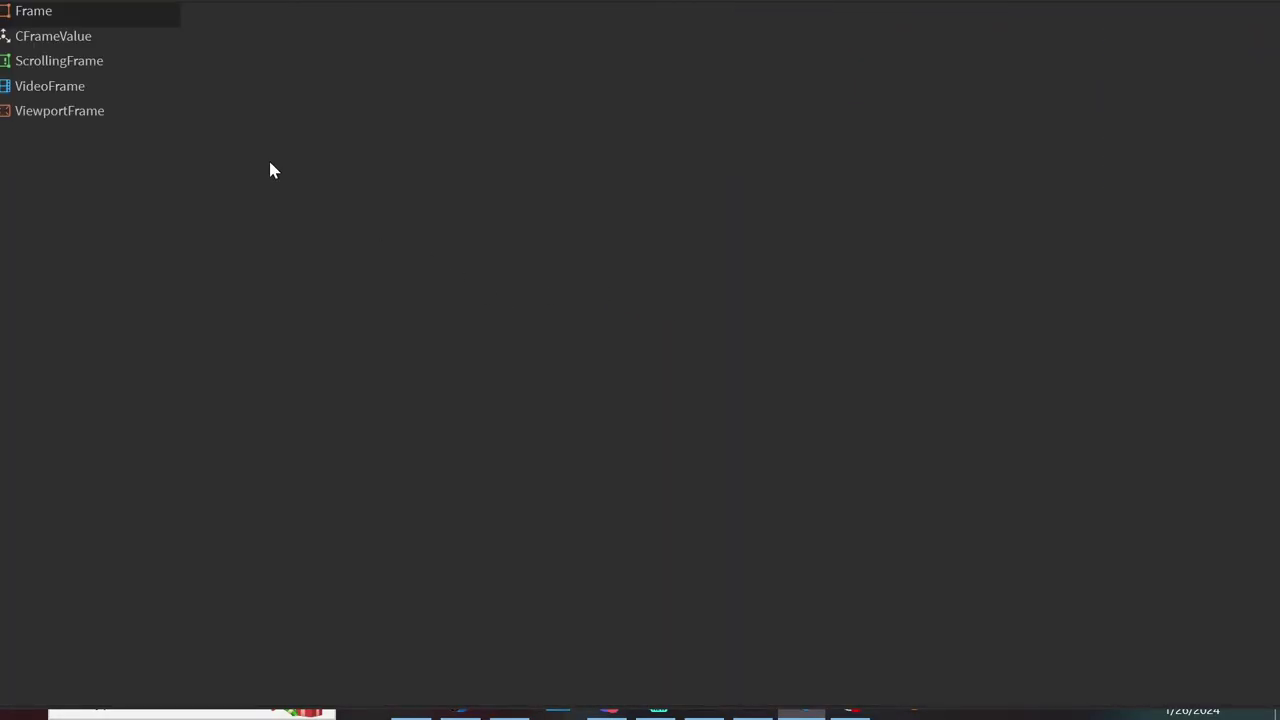
{"action": "left_click", "coordinate": [130, 15]}
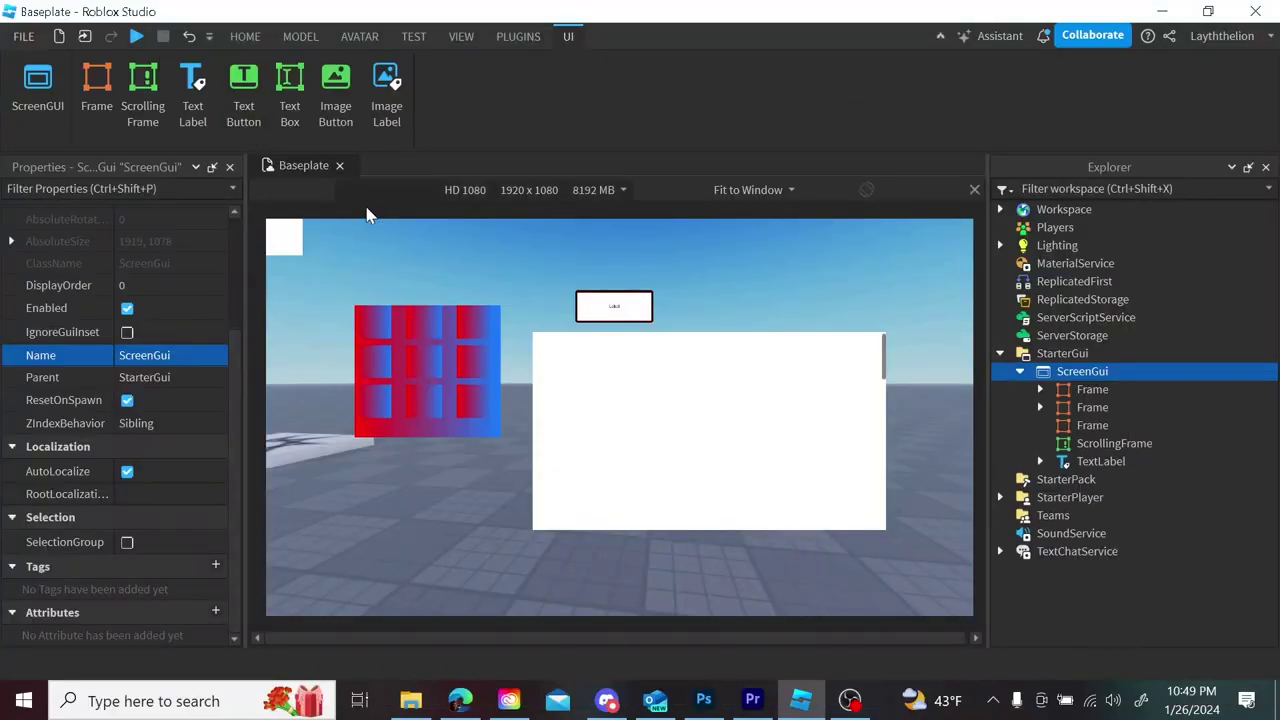
{"action": "left_click", "coordinate": [287, 235]}
{"action": "left_click_drag", "start_coordinate": [282, 240], "coordinate": [566, 290]}
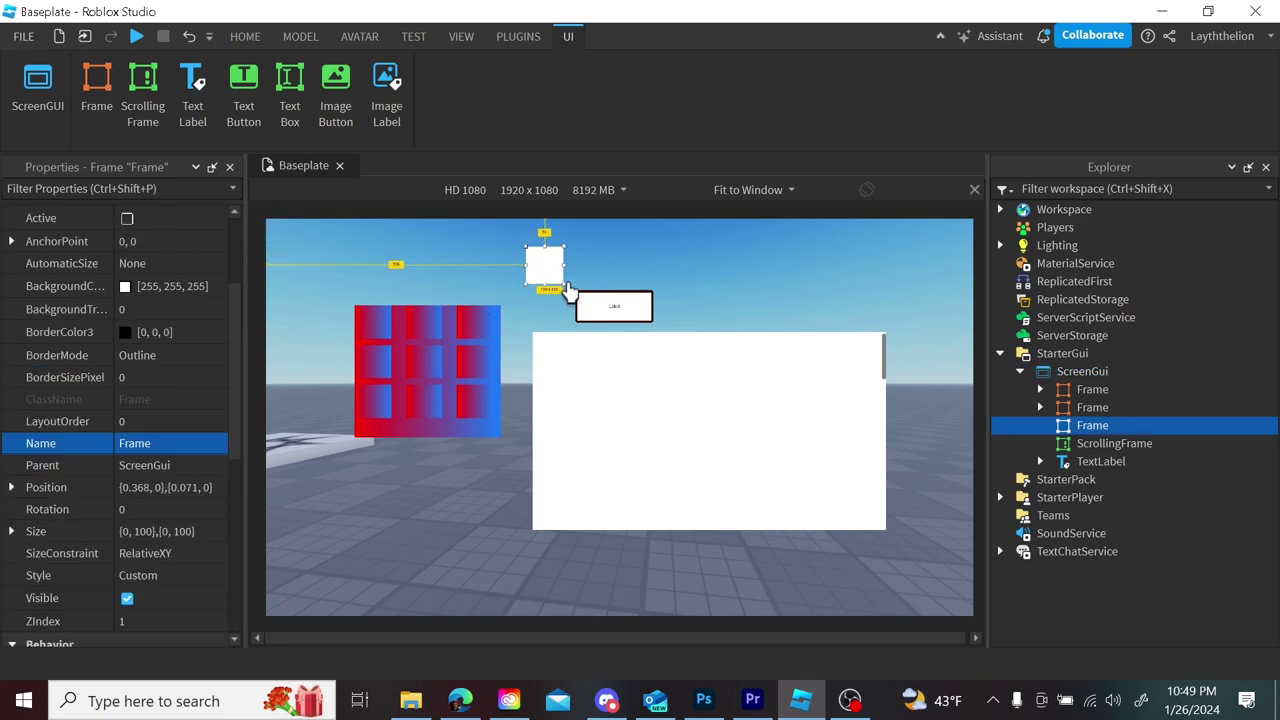
- Set the new Frame's Size to {1, 0},{1, 0}
{"action": "left_click", "coordinate": [167, 532]}
{"action": "type", "text": "1,0,1"}
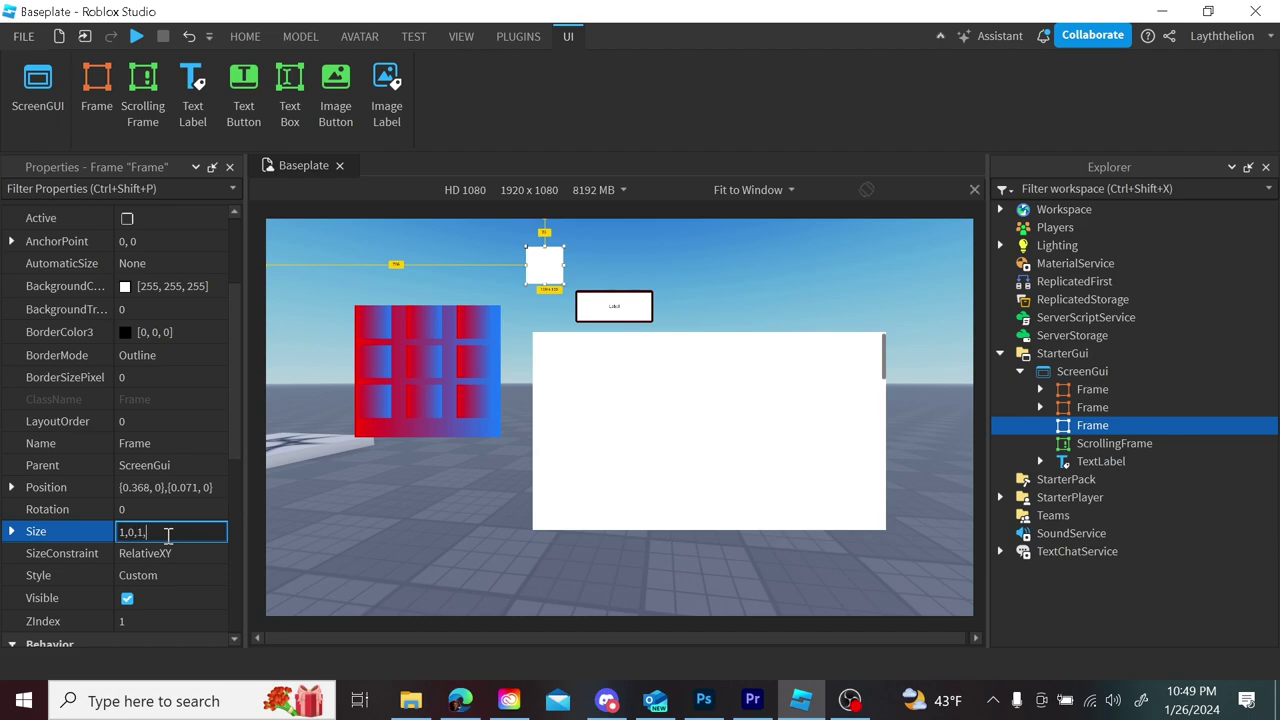
{"action": "type", "text": ", 0},{1, 0"}
{"action": "key", "text": "Return"}
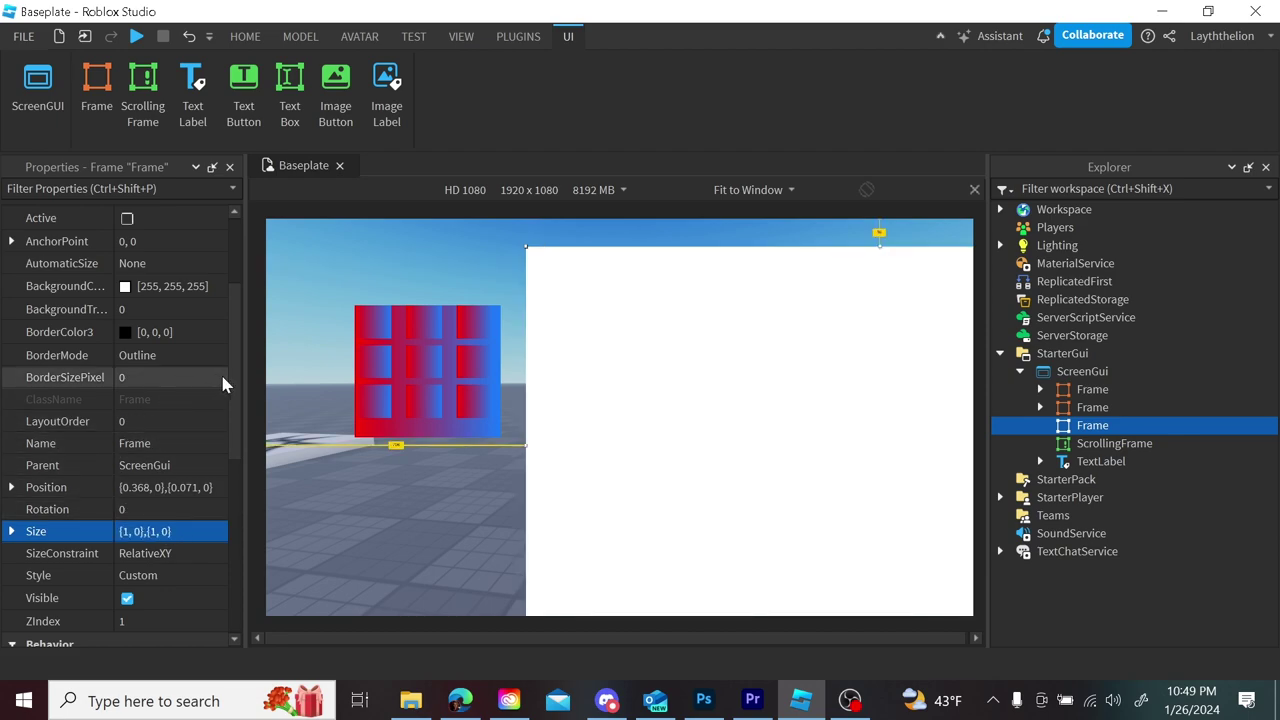
- Center the new Frame on the screen with AnchorPoint 0.5, 0.5 and Position {0.5, 0},{0.5, 0}
{"action": "scroll", "coordinate": [212, 330], "scroll_direction": "up", "scroll_amount": 2}
{"action": "left_click", "coordinate": [182, 329]}
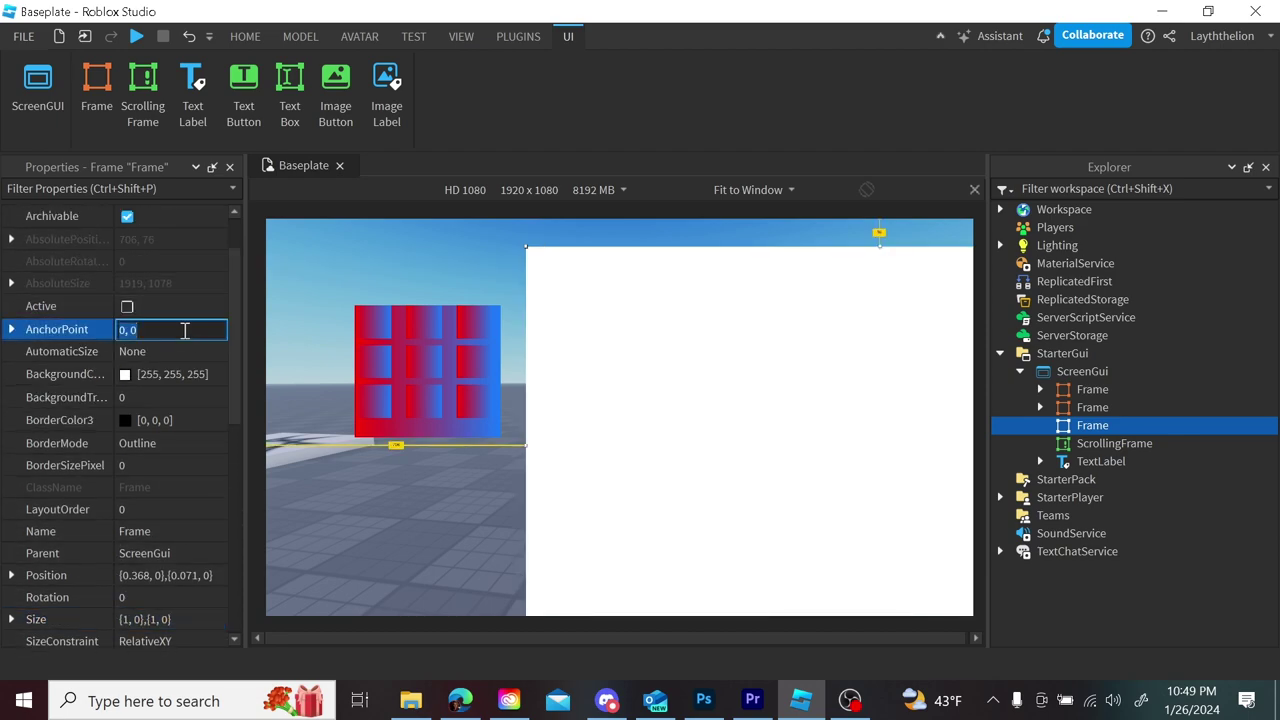
{"action": "key", "text": "Return"}
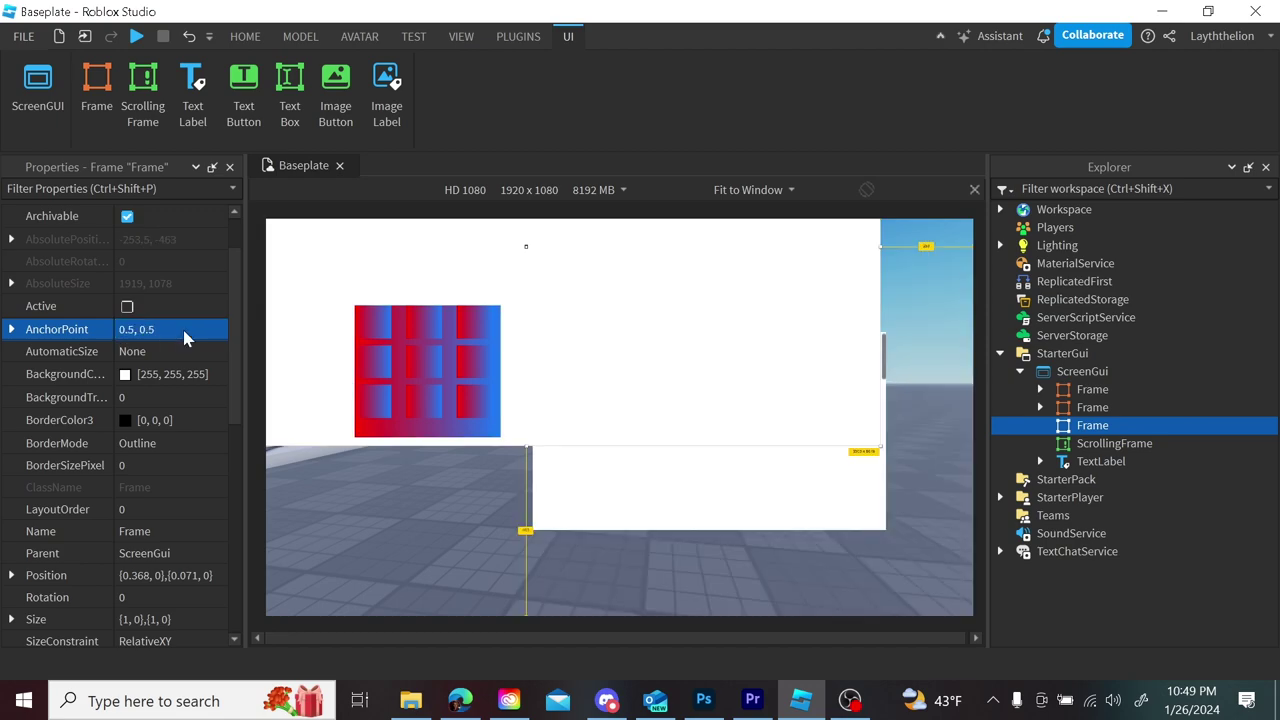
{"action": "scroll", "coordinate": [240, 400], "scroll_direction": "down", "scroll_amount": 3}
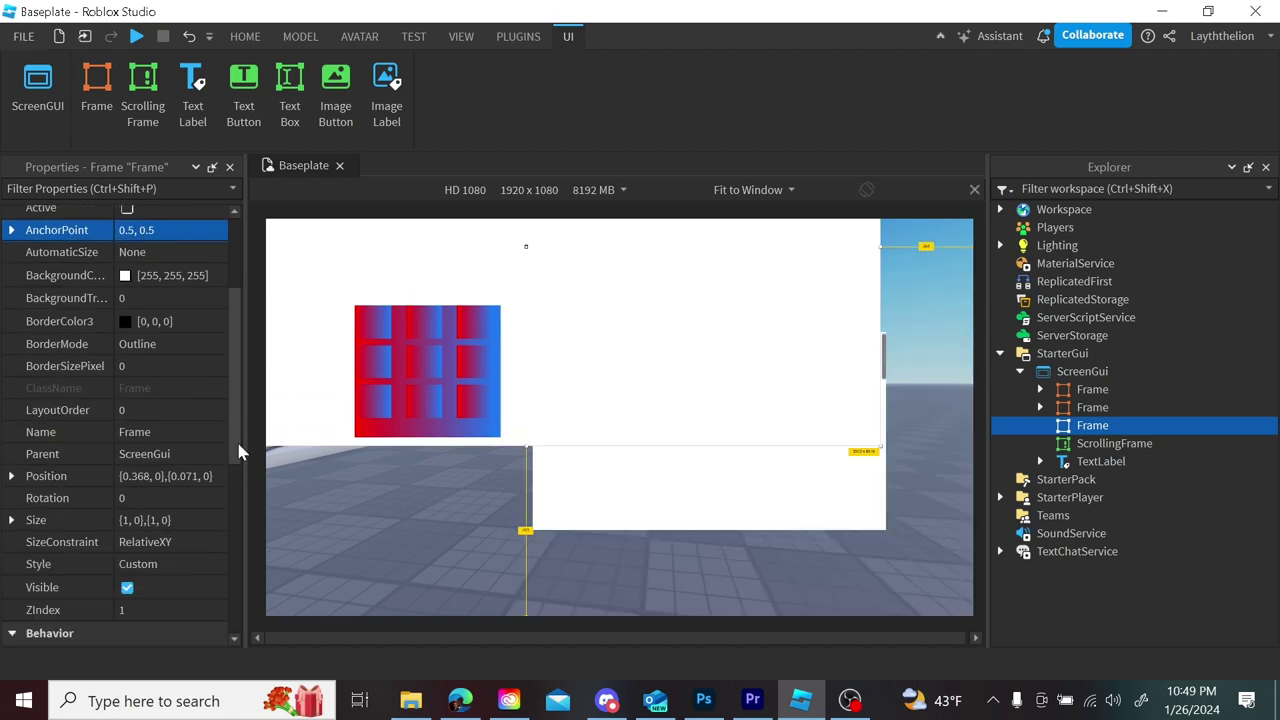
{"action": "left_click", "coordinate": [190, 444]}
{"action": "type", "text": ".5, 0}"}
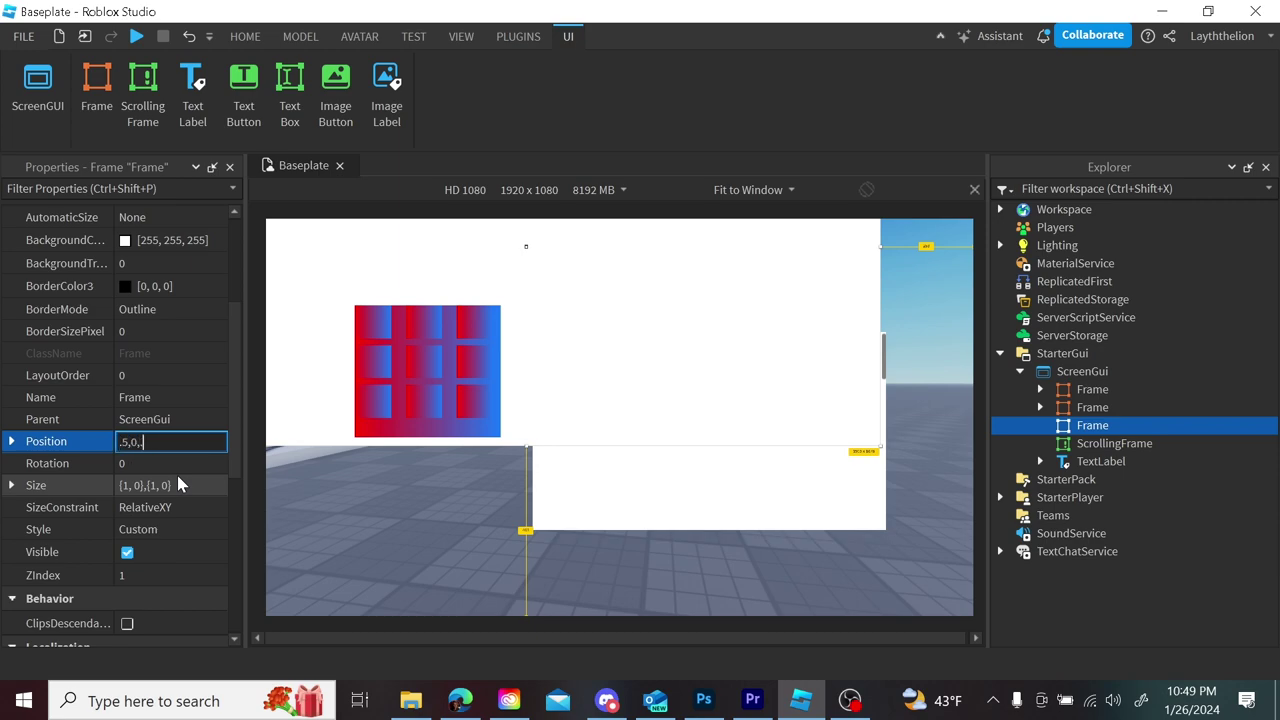
{"action": "type", "text": ",{0.5, 0"}
{"action": "key", "text": "Return"}
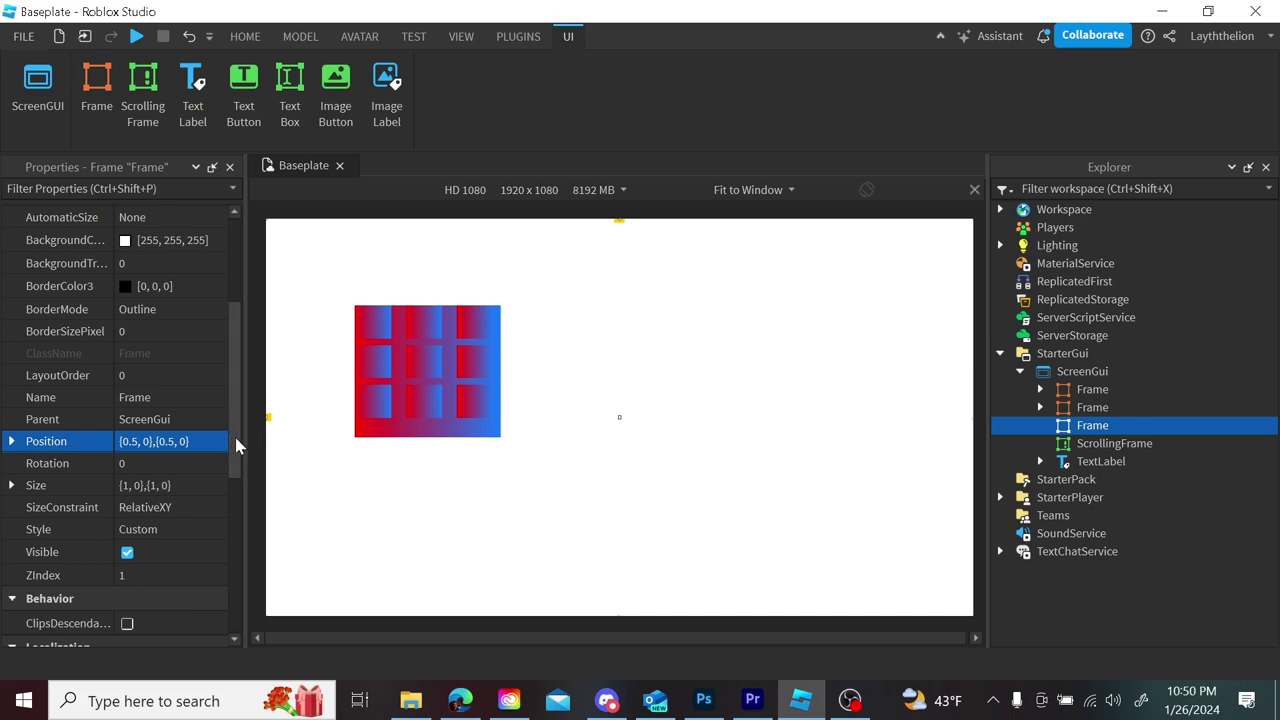
- Nest the ScrollingFrame inside the full-screen Frame and darken its background color to #999999
{"action": "mouse_move", "coordinate": [1090, 443]}
{"action": "left_mouse_down"}
{"action": "mouse_move", "coordinate": [1075, 445]}
{"action": "mouse_move", "coordinate": [1085, 428]}
{"action": "left_mouse_up"}
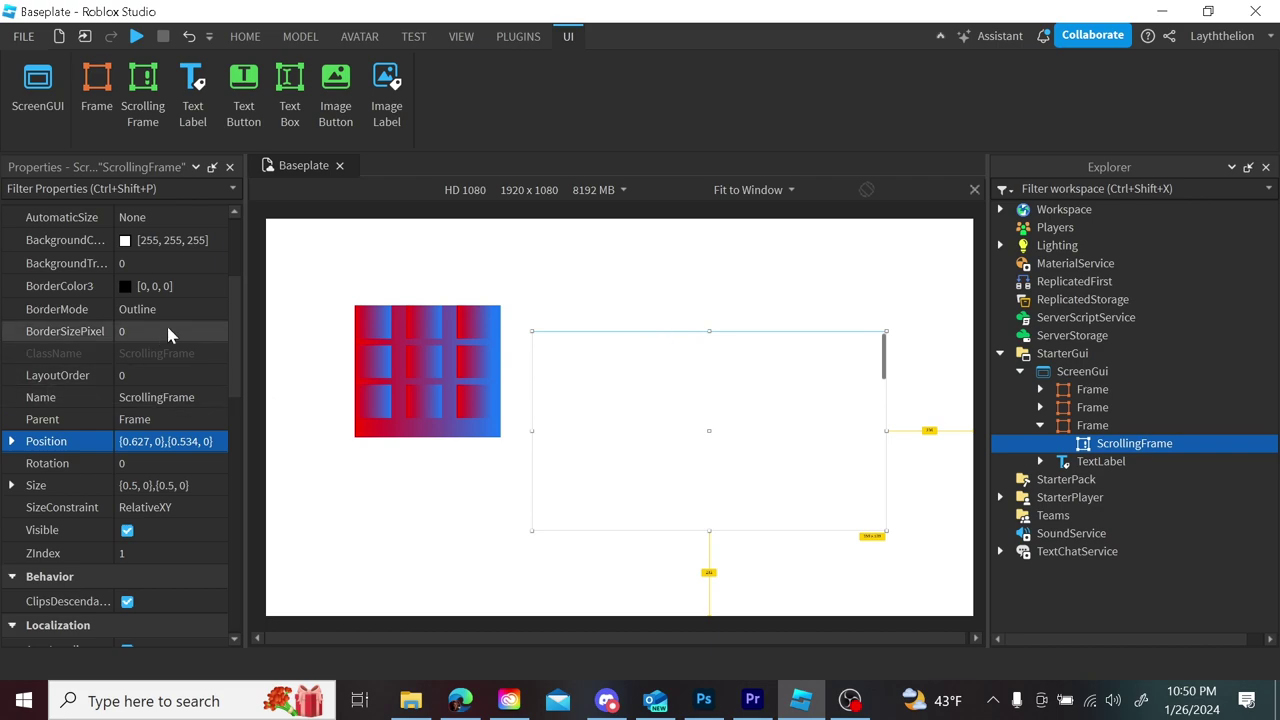
{"action": "scroll", "coordinate": [228, 315], "scroll_direction": "up", "scroll_amount": 4}
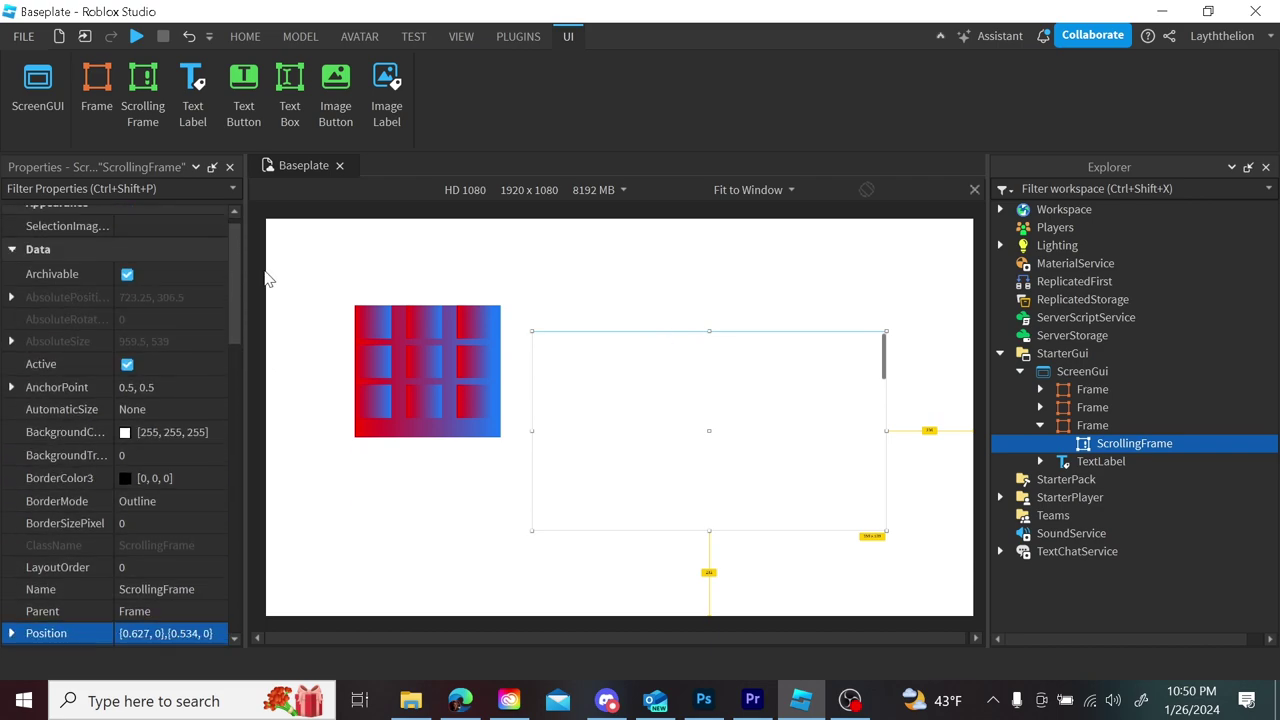
{"action": "scroll", "coordinate": [277, 309], "scroll_direction": "down", "scroll_amount": 6}
{"action": "scroll", "coordinate": [260, 277], "scroll_direction": "up", "scroll_amount": 5}
{"action": "scroll", "coordinate": [268, 318], "scroll_direction": "down", "scroll_amount": 3}
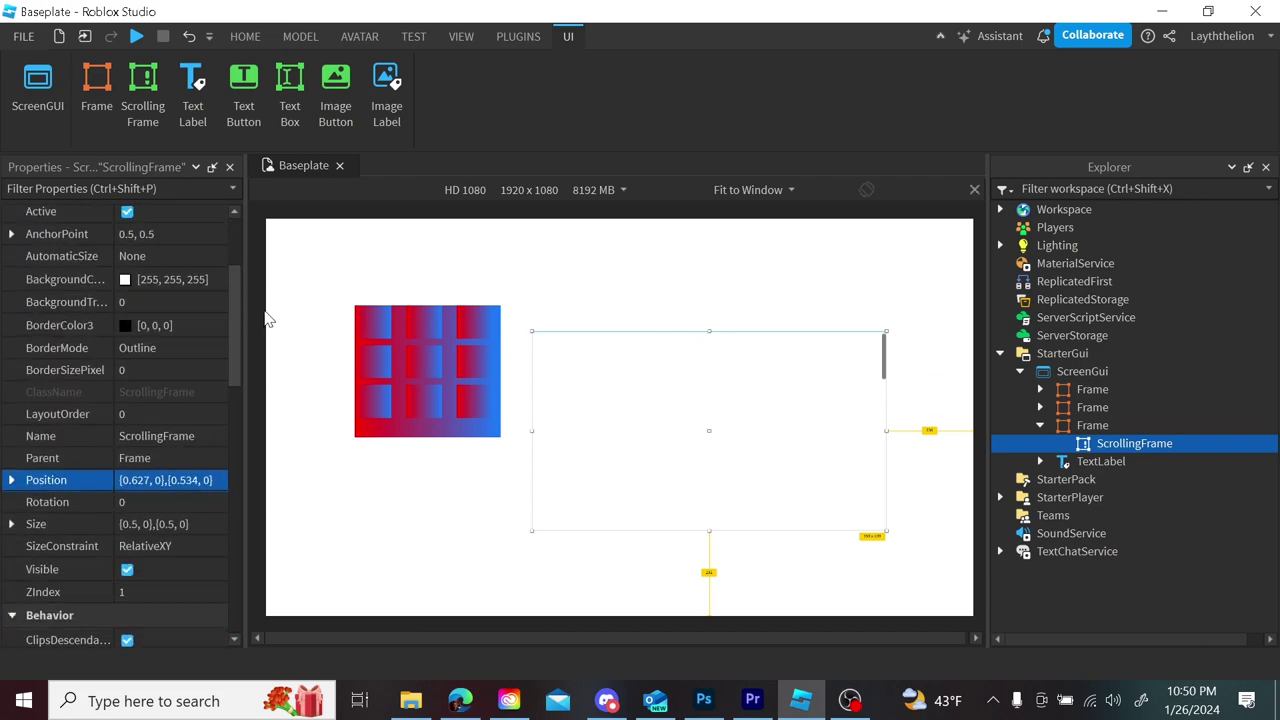
{"action": "scroll", "coordinate": [233, 327], "scroll_direction": "up", "scroll_amount": 1}
{"action": "scroll", "coordinate": [233, 336], "scroll_direction": "down", "scroll_amount": 1}
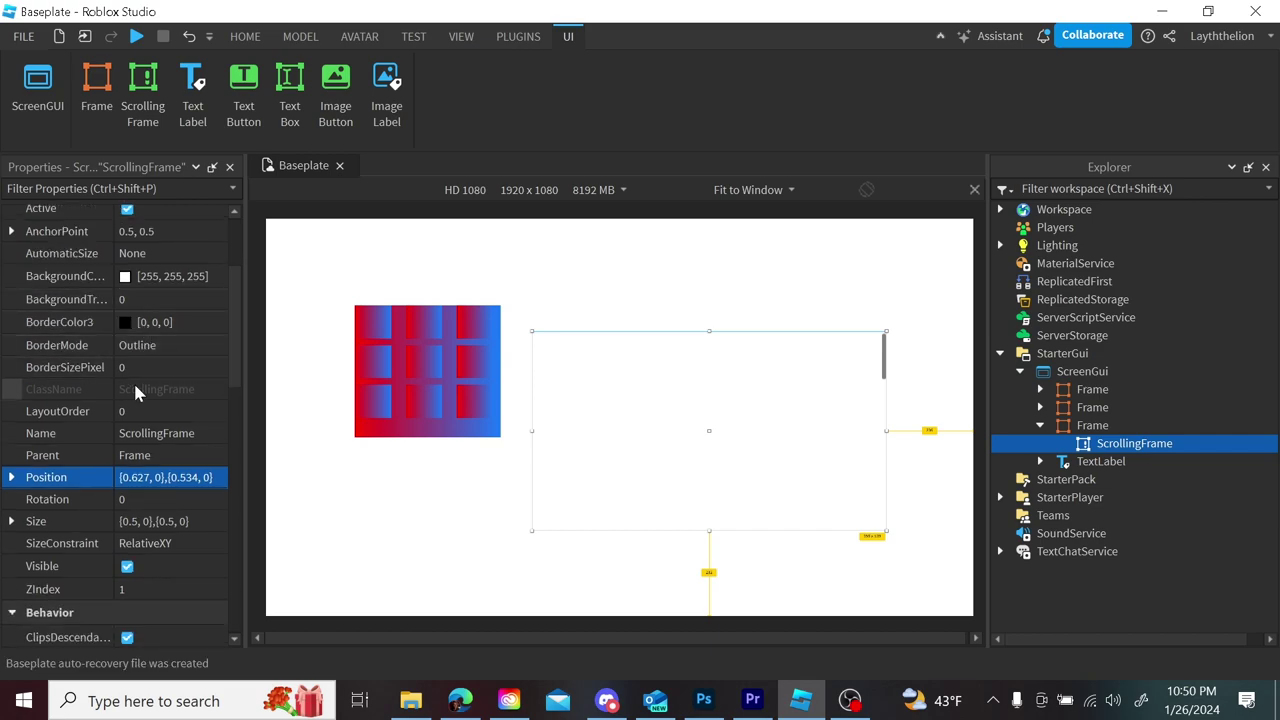
{"action": "left_click", "coordinate": [126, 277]}
{"action": "left_click_drag", "start_coordinate": [687, 143], "coordinate": [346, 121]}
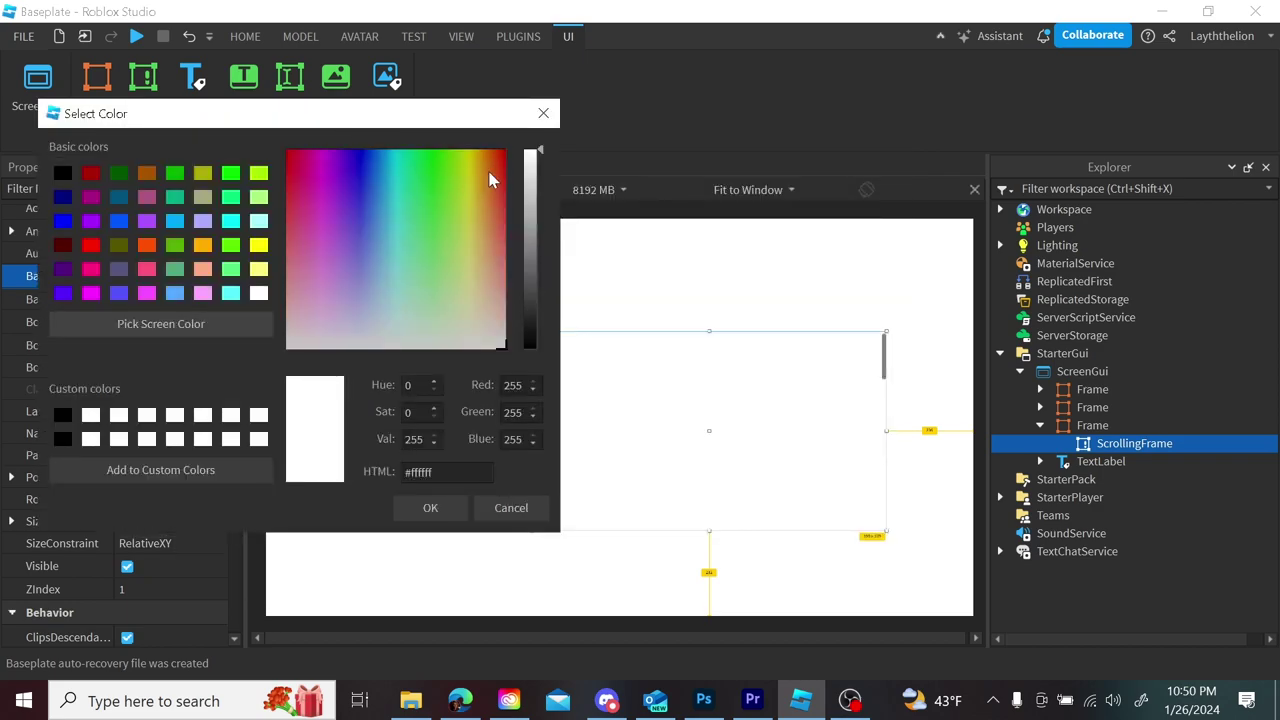
{"action": "left_click_drag", "start_coordinate": [535, 157], "coordinate": [532, 228]}
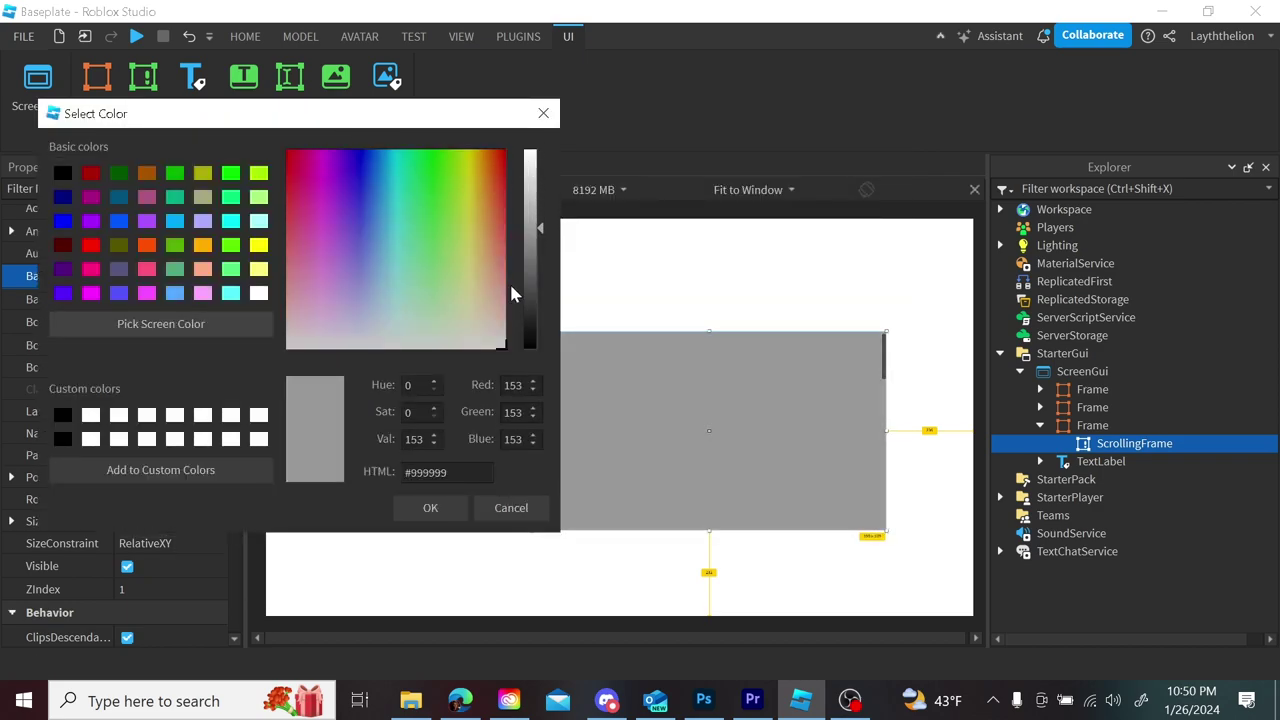
{"action": "left_click", "coordinate": [430, 508]}
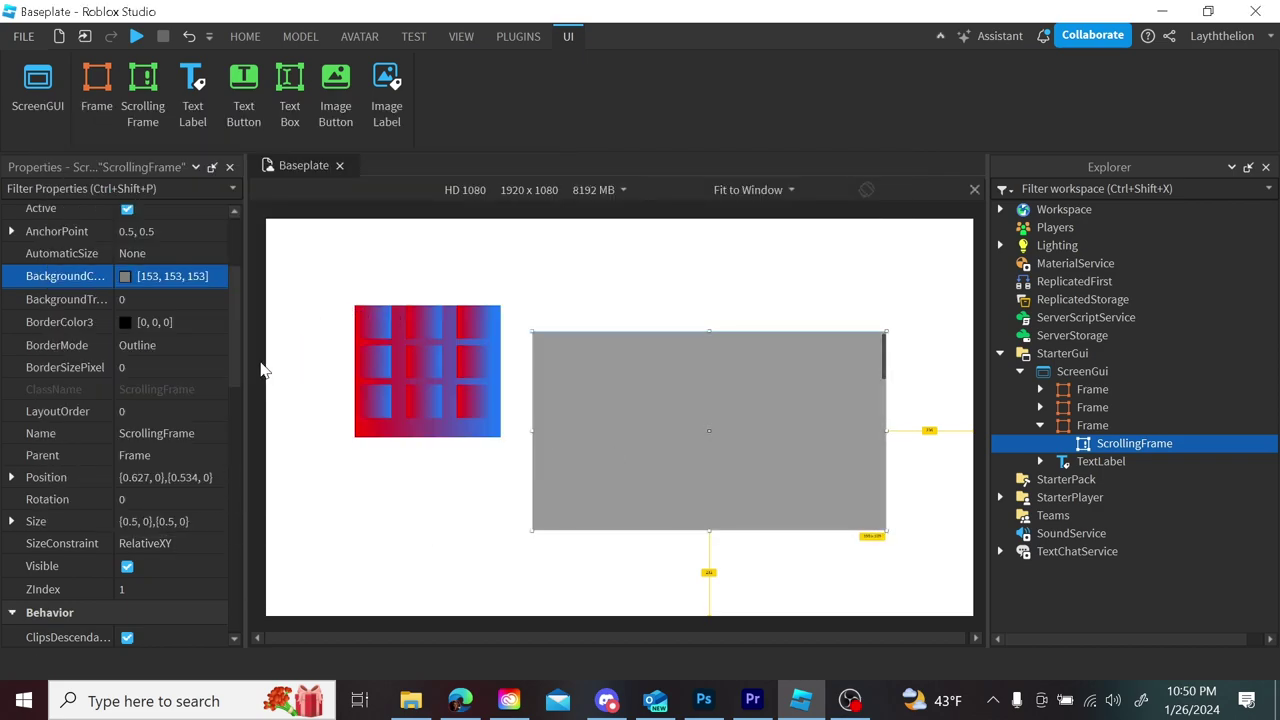
- Bring up the ScrollingFrame's Scrolling properties and examine its CanvasSize
{"action": "left_click_drag", "start_coordinate": [234, 371], "coordinate": [231, 424]}
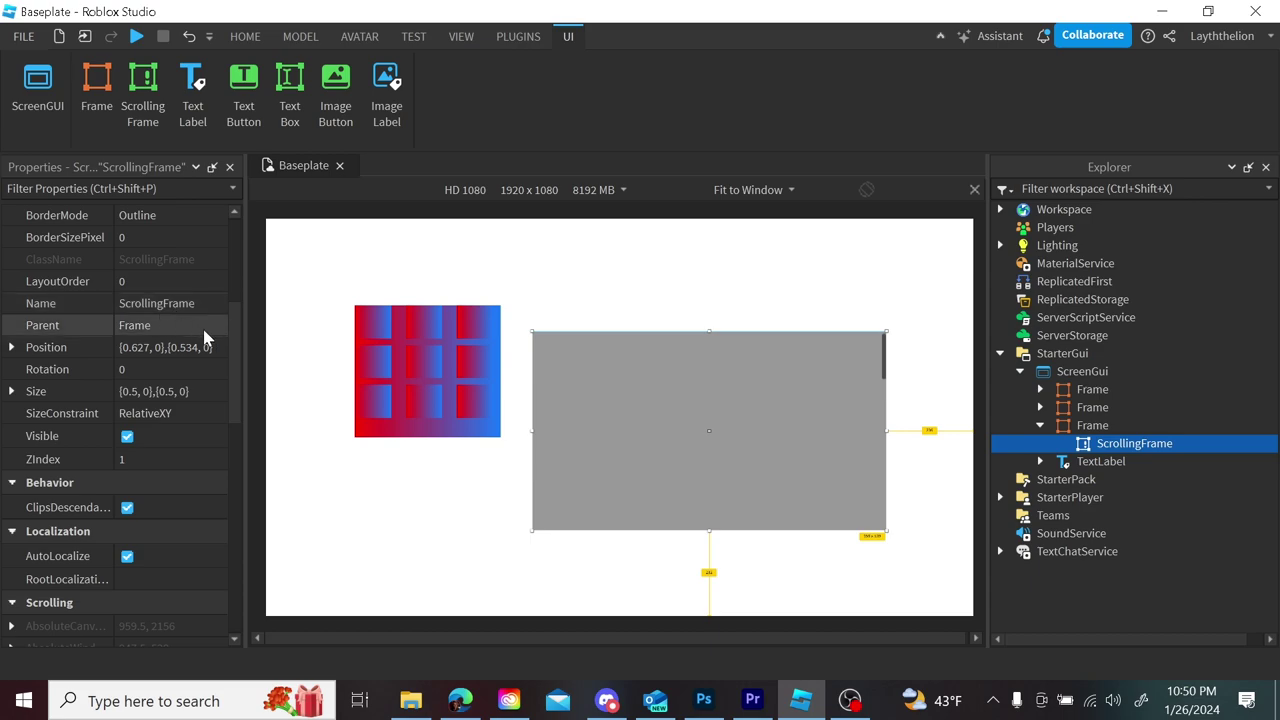
{"action": "left_click_drag", "start_coordinate": [229, 346], "coordinate": [237, 380]}
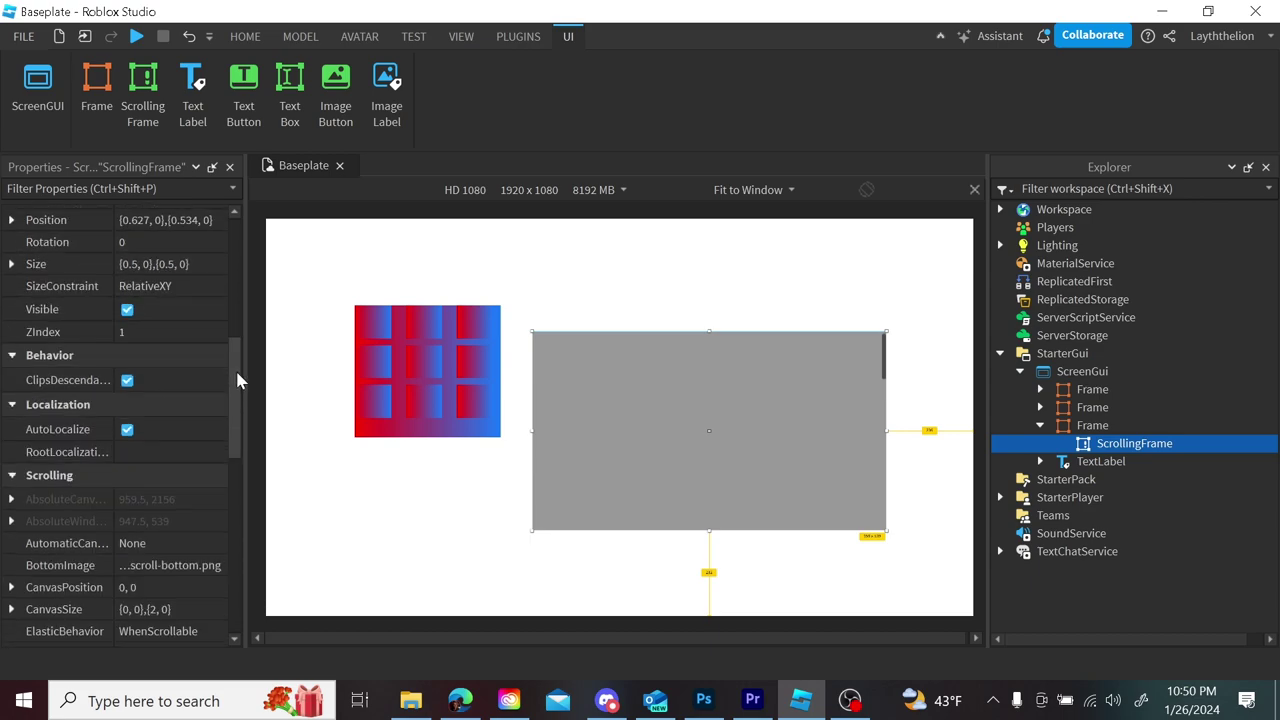
{"action": "scroll", "coordinate": [238, 381], "scroll_direction": "down", "scroll_amount": 3}
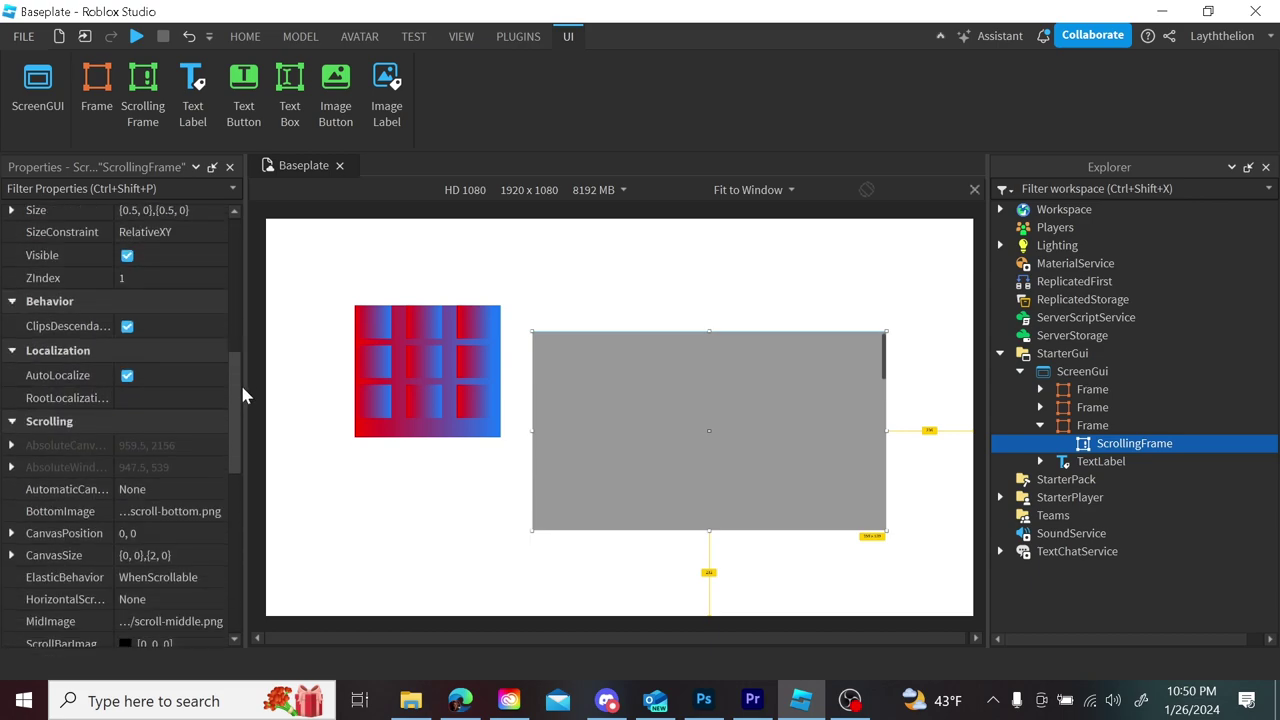
{"action": "scroll", "coordinate": [240, 425], "scroll_direction": "down", "scroll_amount": 2}
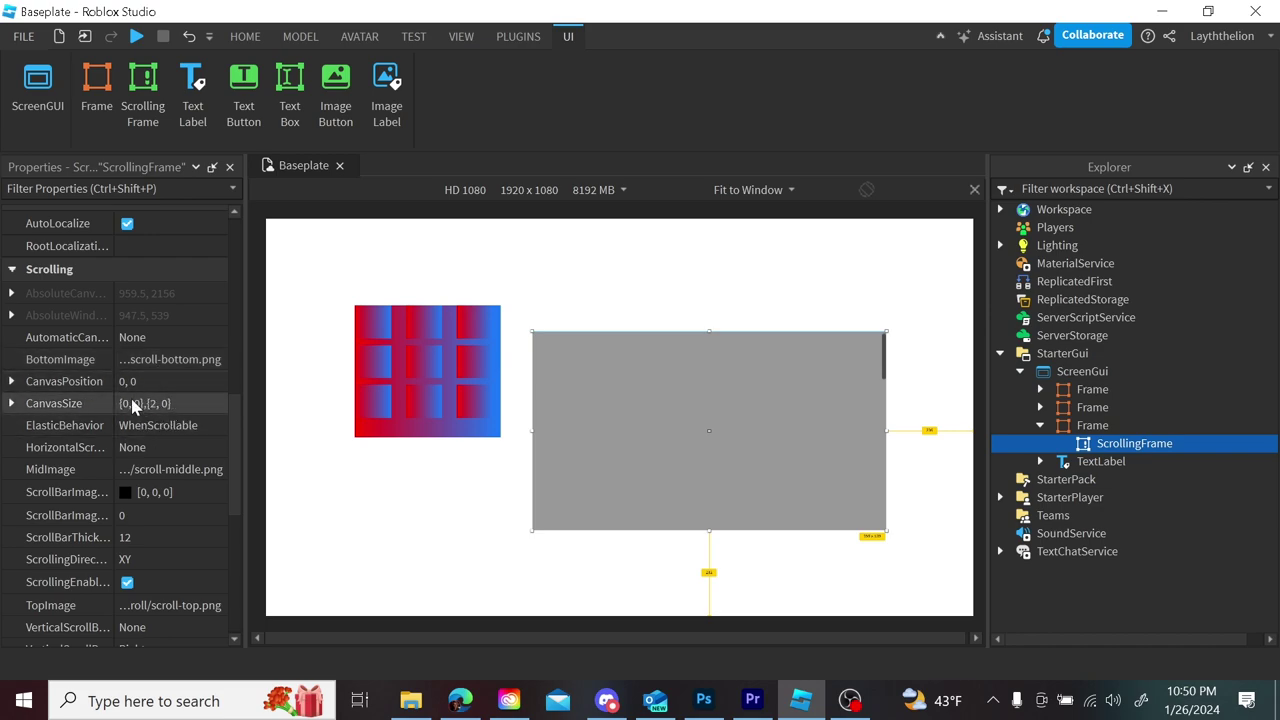
- Examine the ScrollingFrame's Scrolling properties and expand CanvasPosition to view its X and Y components
{"action": "scroll", "coordinate": [230, 450], "scroll_direction": "down", "scroll_amount": 5}
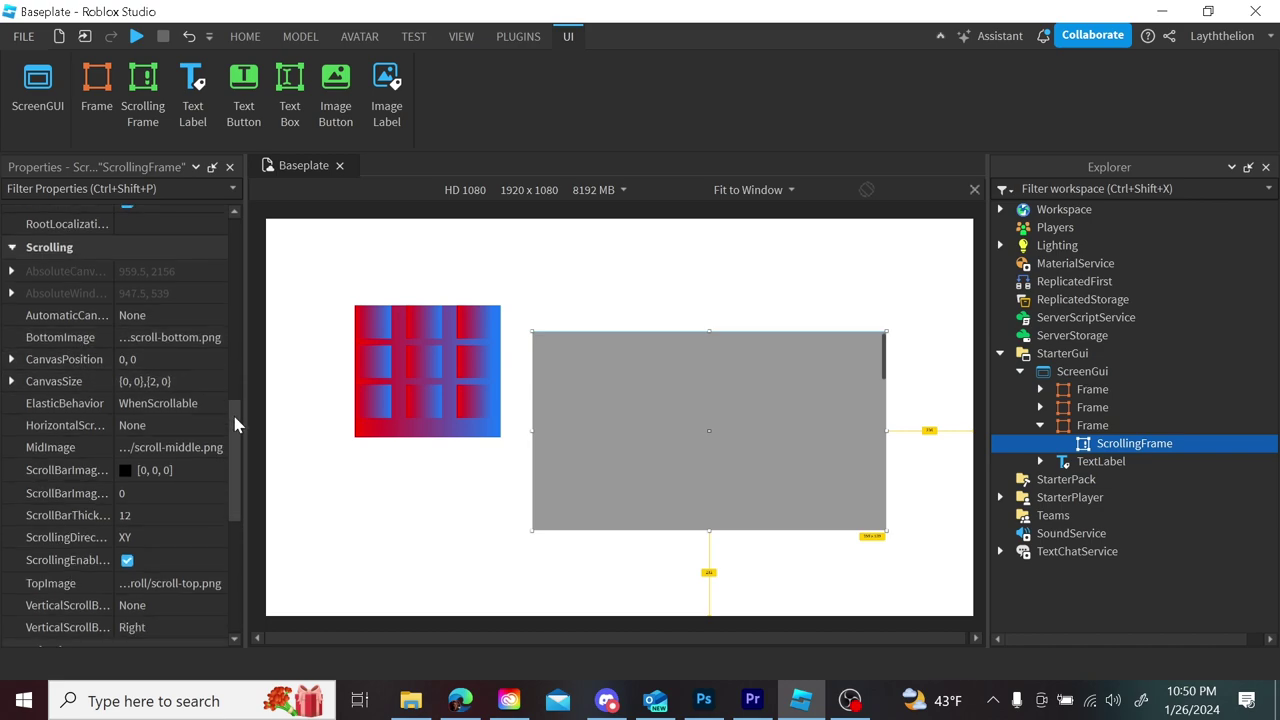
{"action": "scroll", "coordinate": [233, 450], "scroll_direction": "up", "scroll_amount": 4}
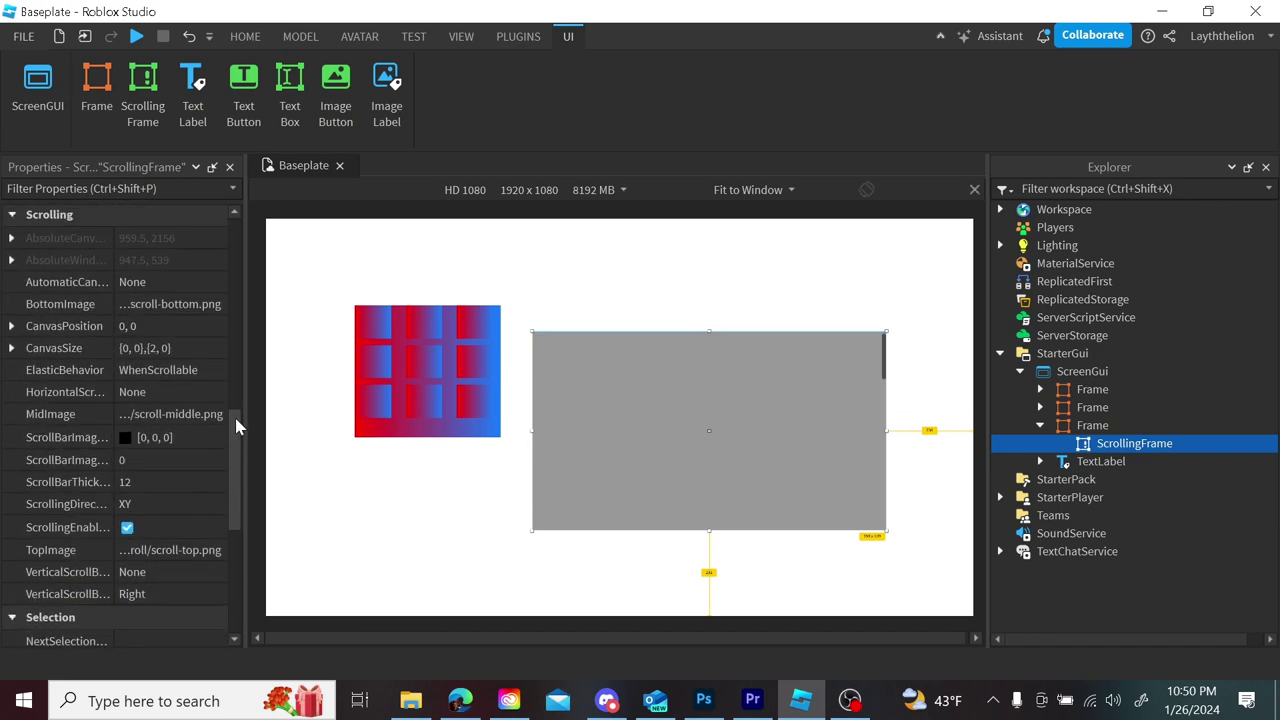
{"action": "scroll", "coordinate": [234, 423], "scroll_direction": "down", "scroll_amount": 1}
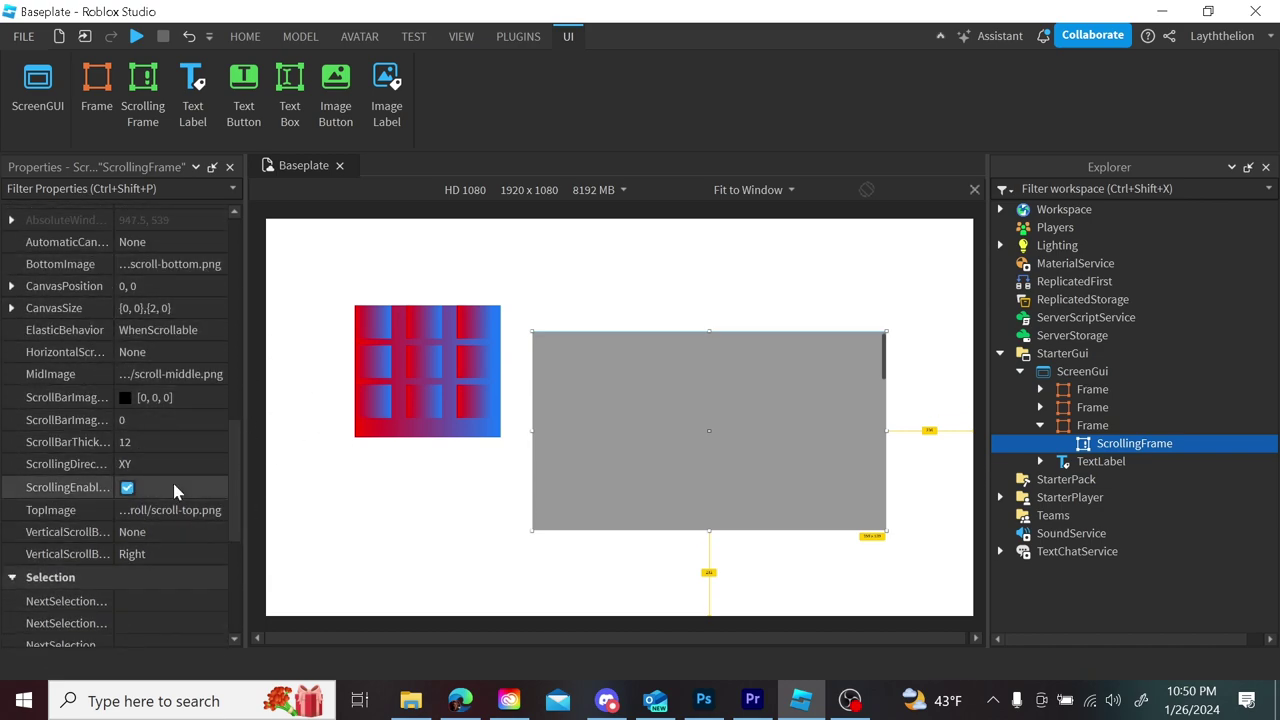
{"action": "left_click_drag", "start_coordinate": [235, 470], "coordinate": [245, 446]}
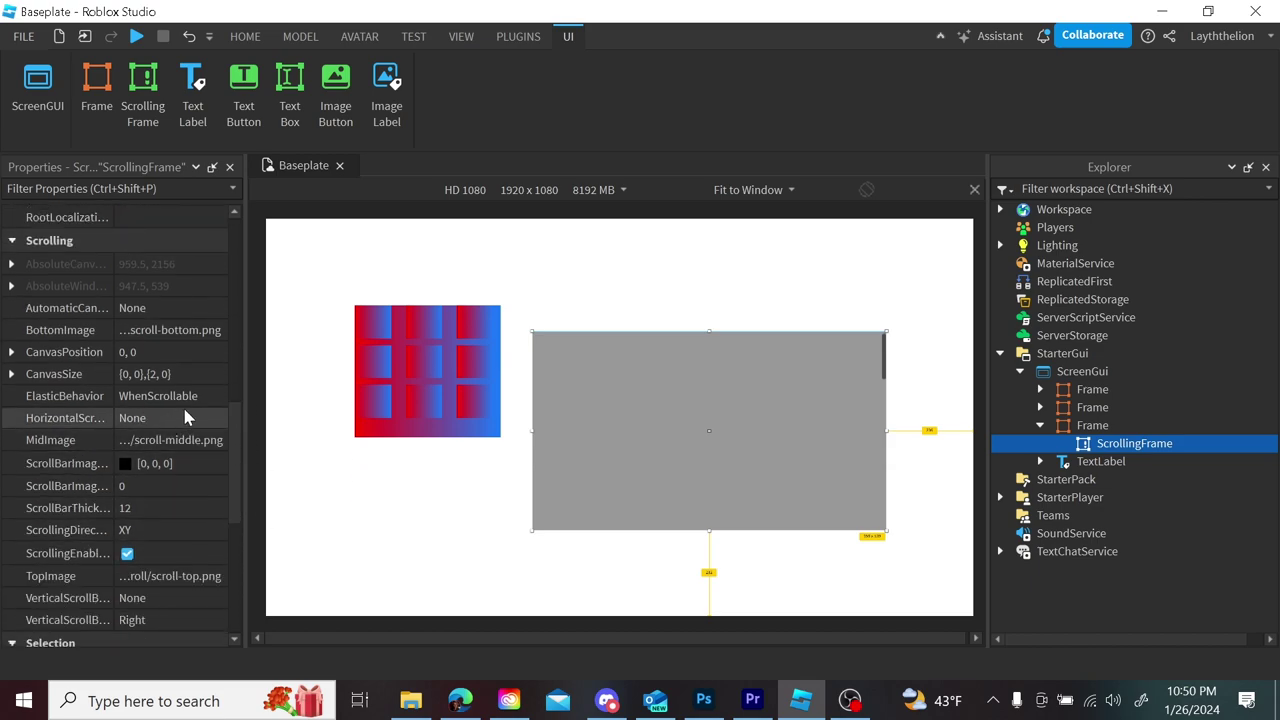
{"action": "left_click", "coordinate": [178, 352]}
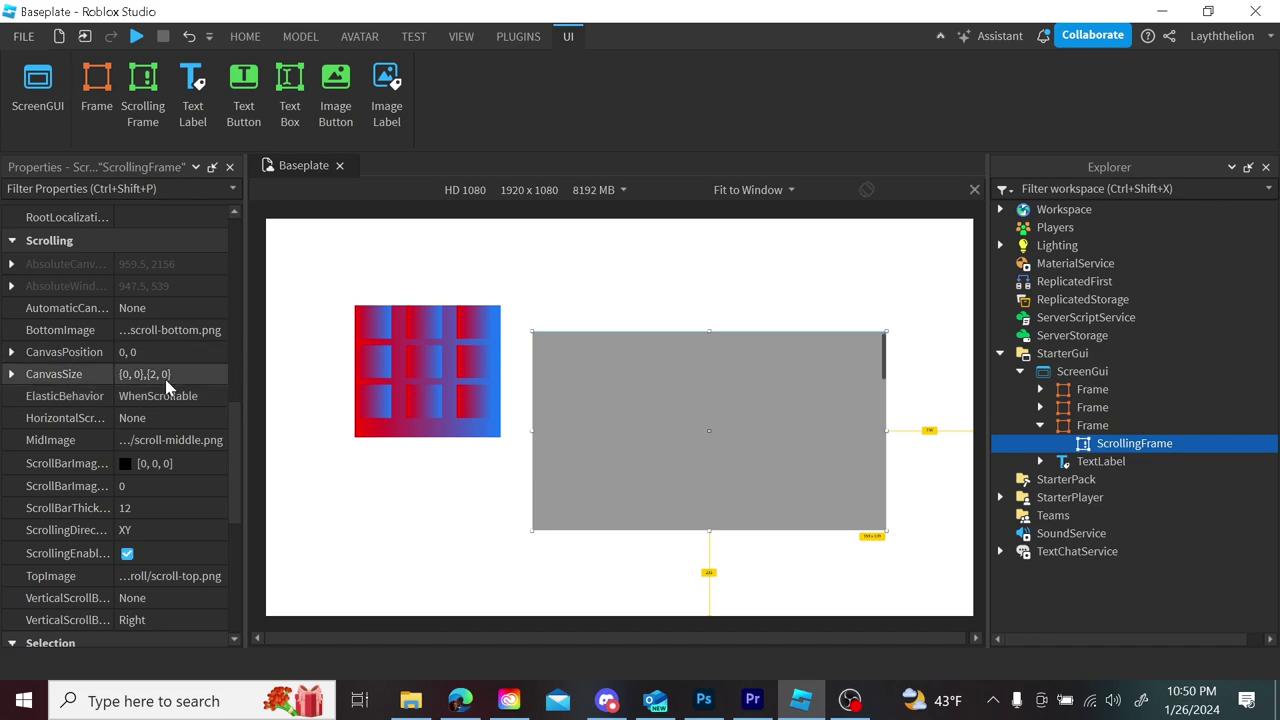
{"action": "left_click", "coordinate": [12, 353]}
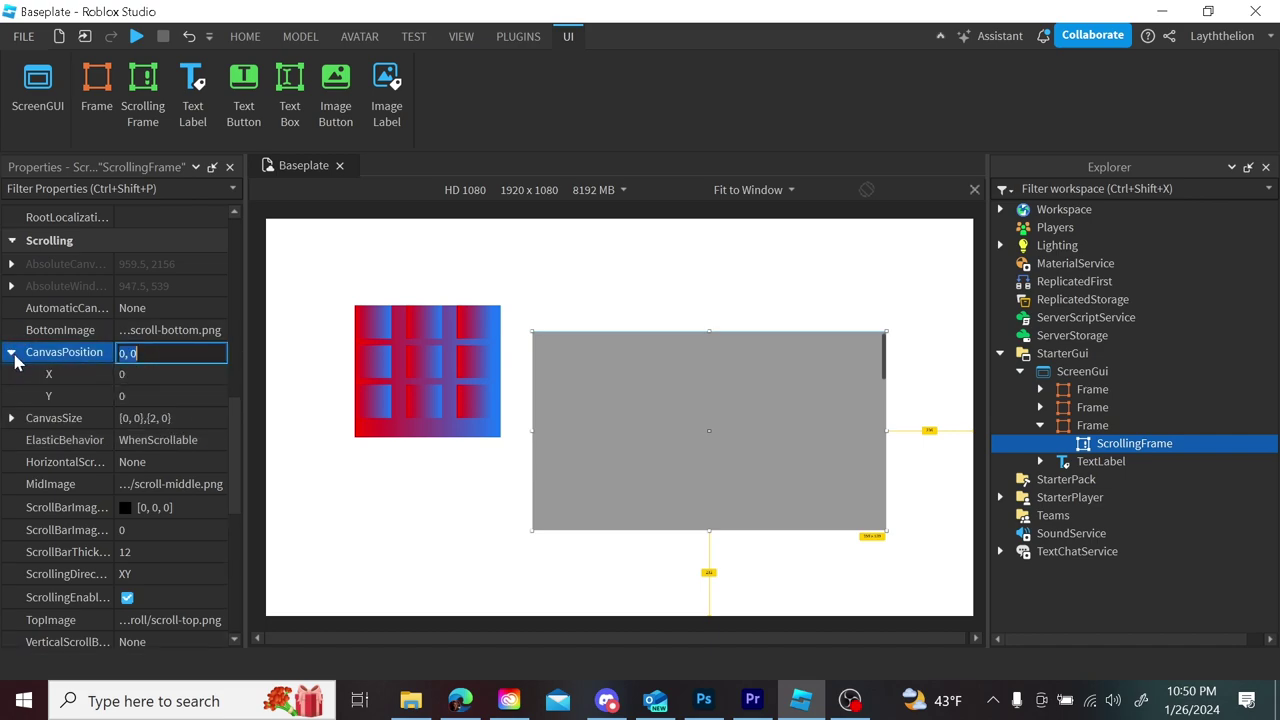
{"action": "left_click", "coordinate": [897, 317]}
{"action": "left_click_drag", "start_coordinate": [886, 370], "coordinate": [883, 391]}
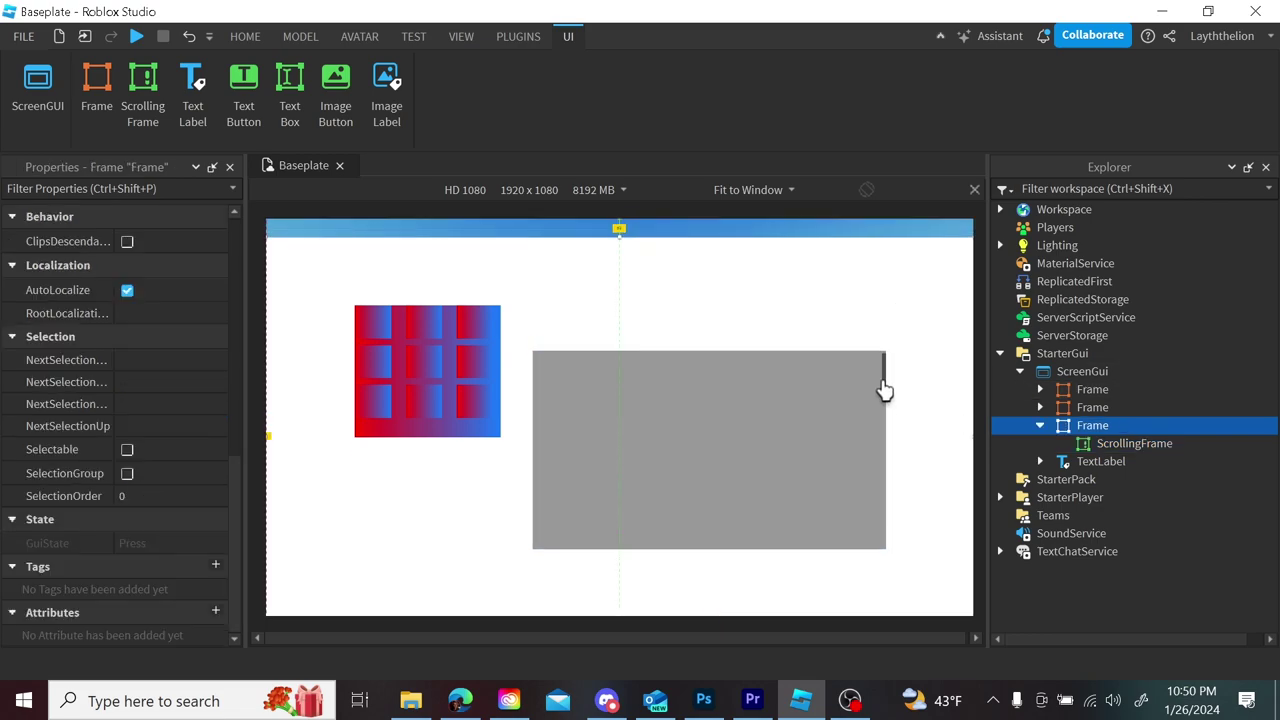
{"action": "key", "text": "ctrl+z"}
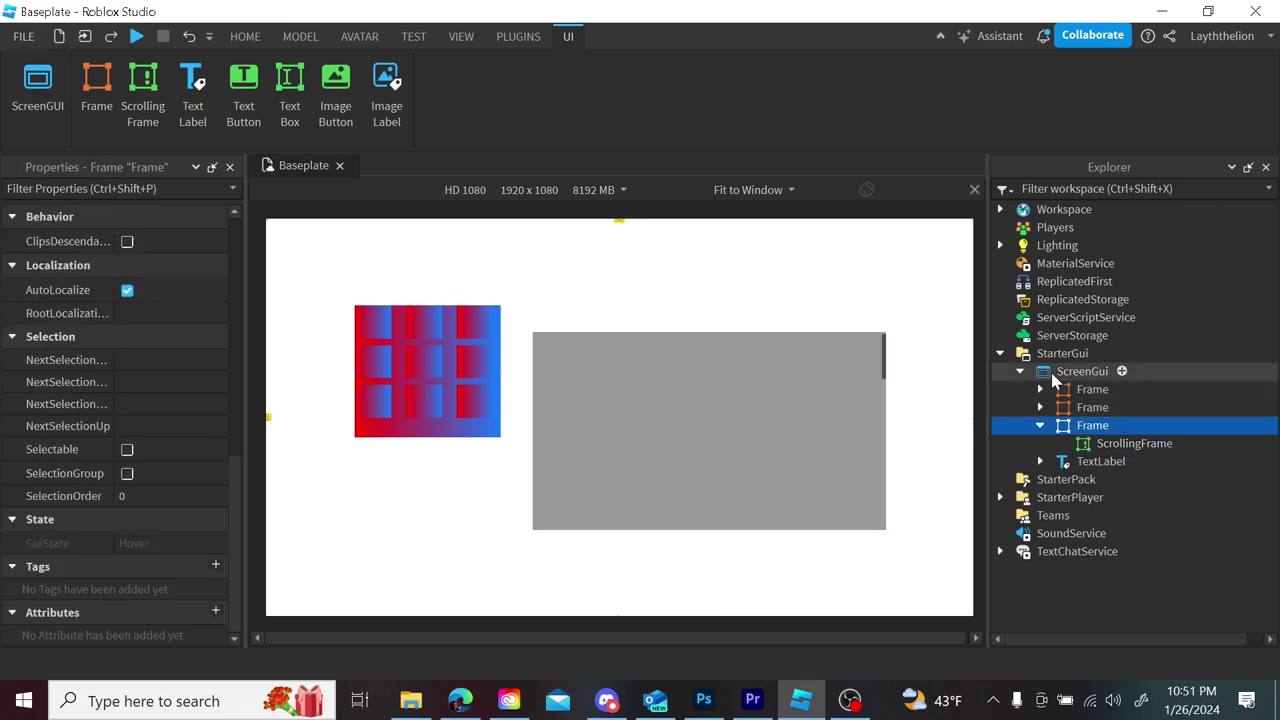
- Deselect the UI frames by selecting Workspace, and test the scrolling frame's scroll bar in both directions
{"action": "left_click", "coordinate": [1063, 209]}
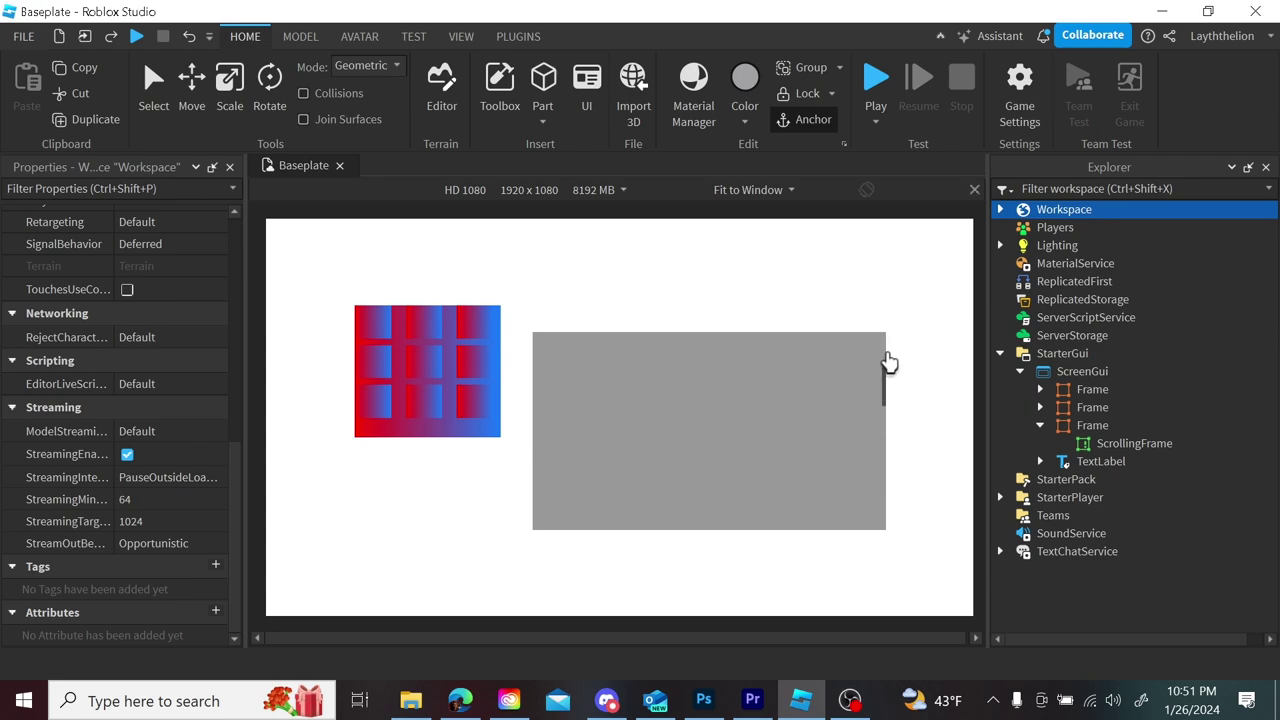
{"action": "left_click_drag", "start_coordinate": [888, 457], "coordinate": [900, 339]}
{"action": "left_click_drag", "start_coordinate": [883, 490], "coordinate": [896, 364]}
- Paste the copied frame and nest it inside the ScrollingFrame
{"action": "left_click", "coordinate": [1090, 428]}
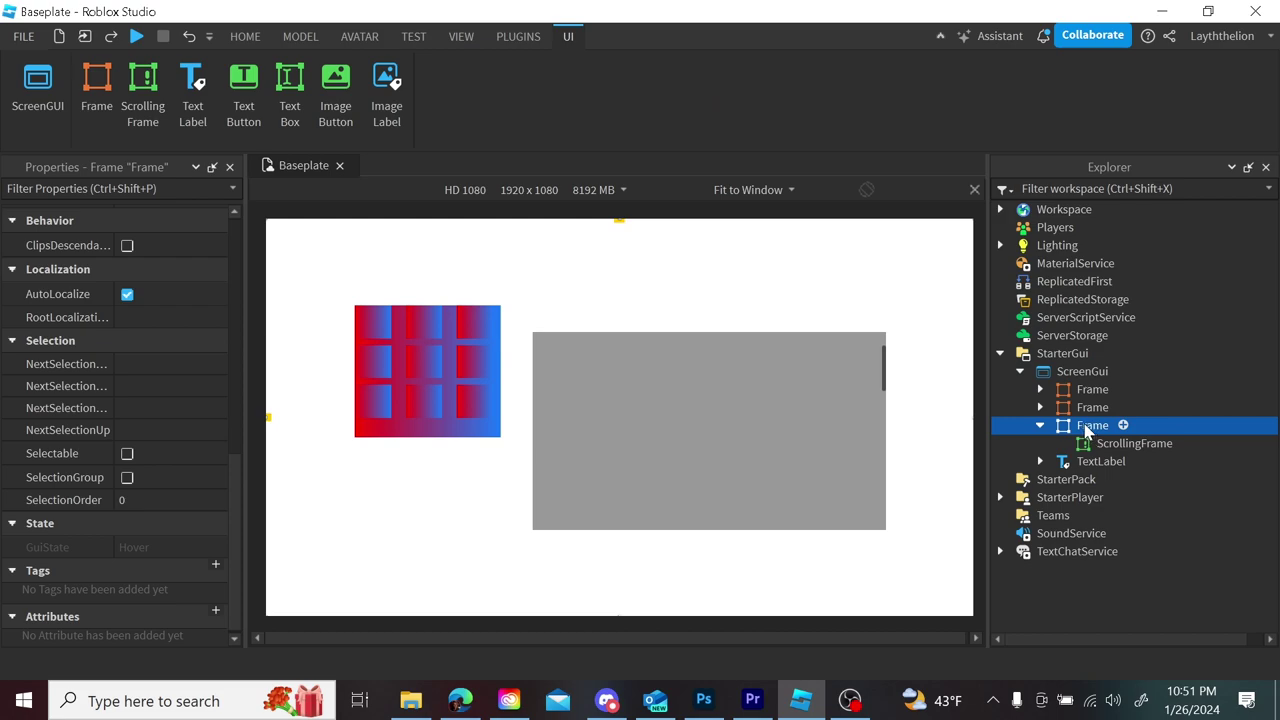
{"action": "key", "text": "ctrl+v"}
{"action": "left_click_drag", "start_coordinate": [1090, 461], "coordinate": [1097, 445]}
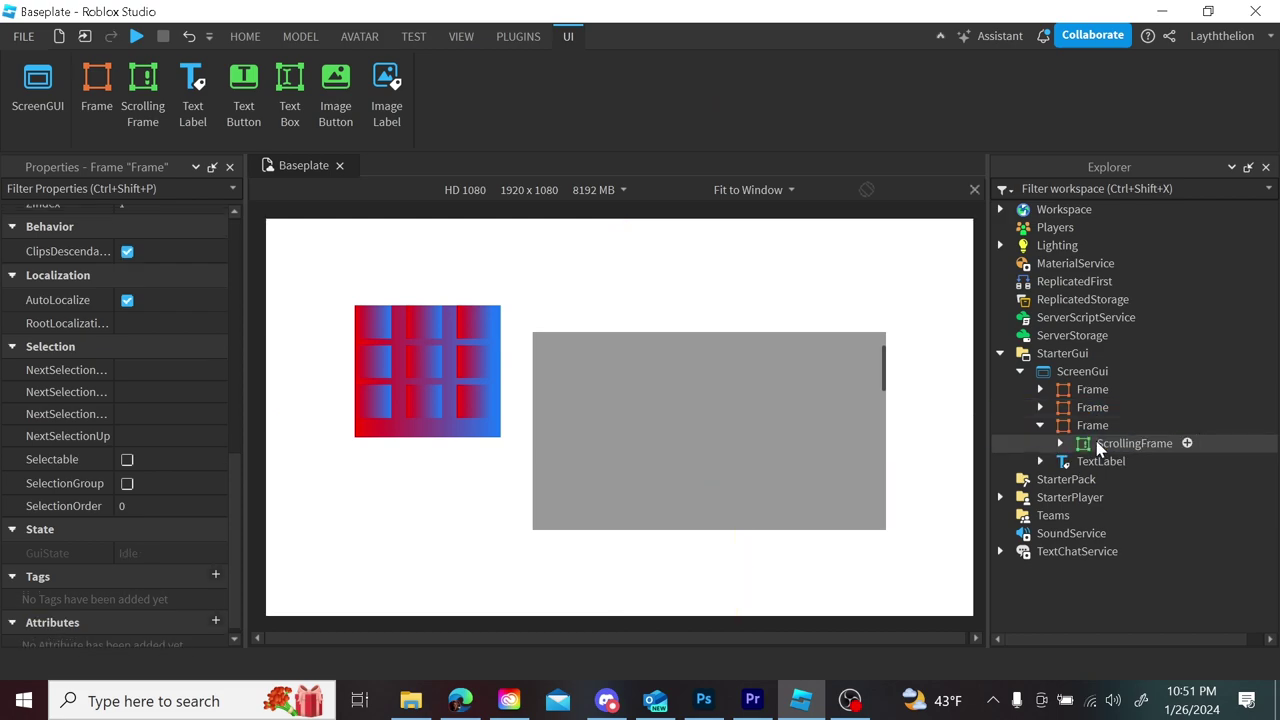
- Scroll the canvas down and back up to check how the nested frame moves within the ScrollingFrame
{"action": "left_click", "coordinate": [900, 400]}
{"action": "left_click", "coordinate": [1070, 374]}
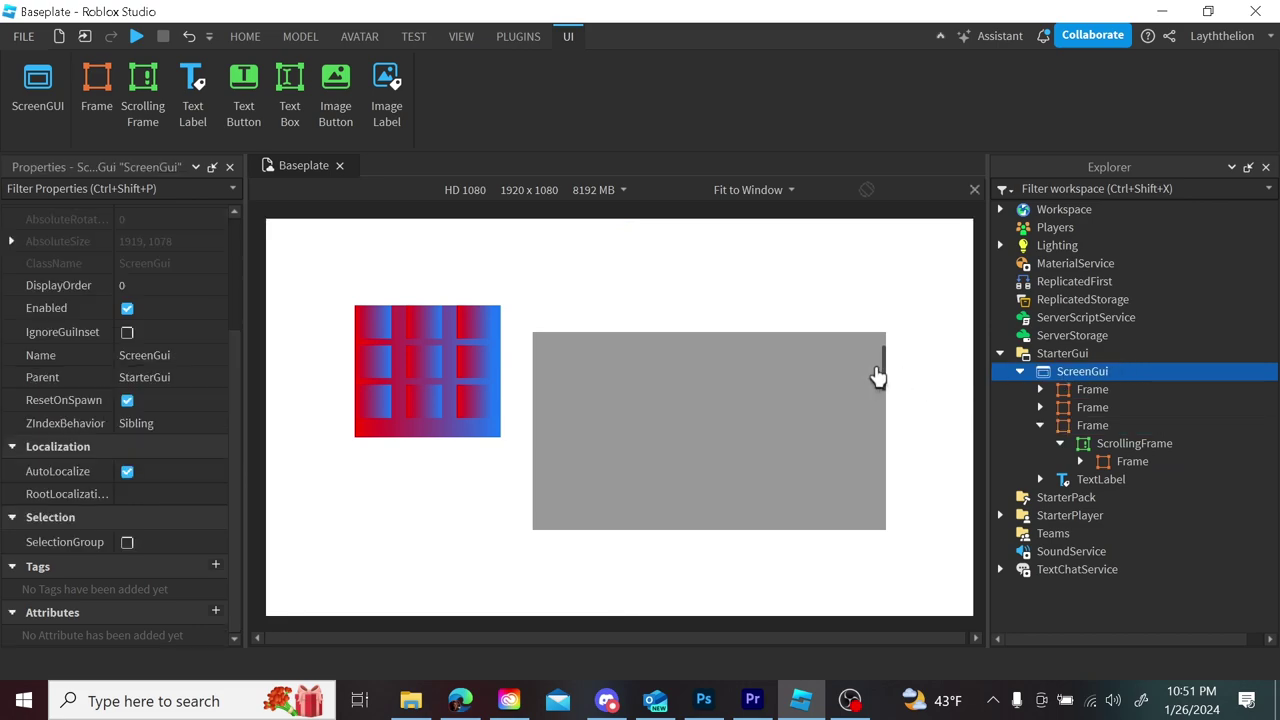
{"action": "left_click_drag", "start_coordinate": [876, 374], "coordinate": [898, 446]}
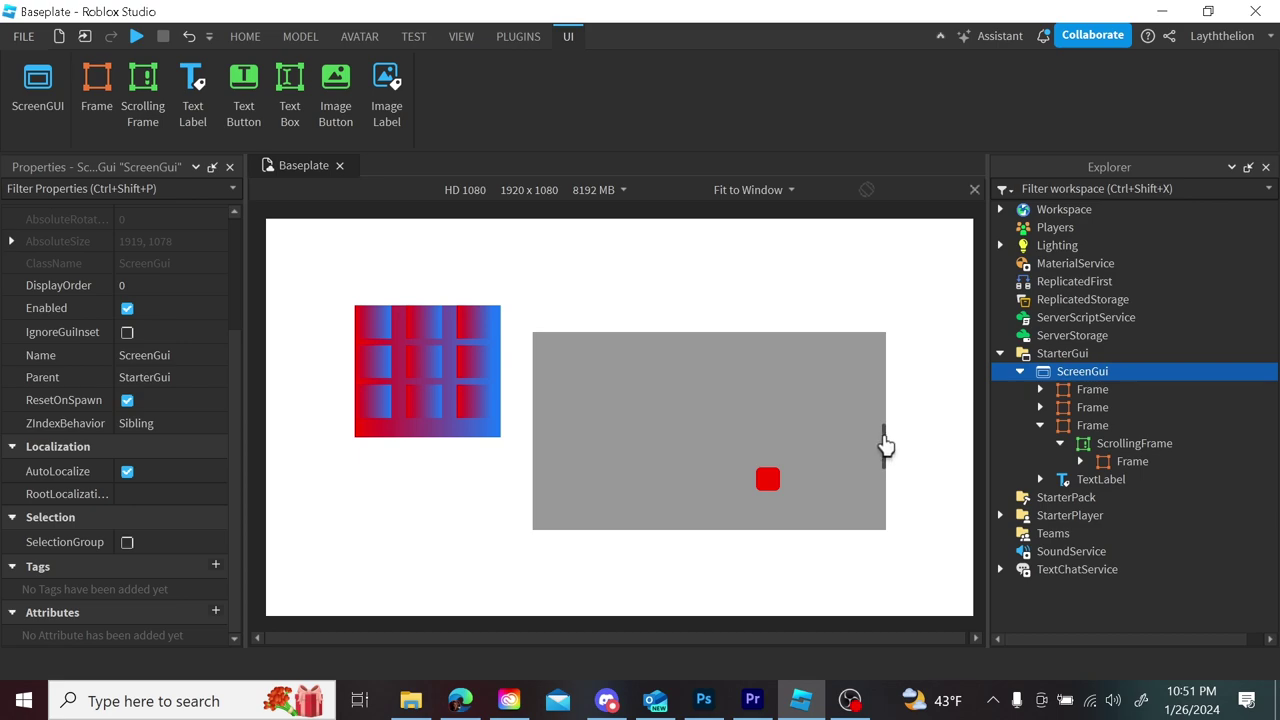
{"action": "left_click_drag", "start_coordinate": [885, 445], "coordinate": [893, 340]}
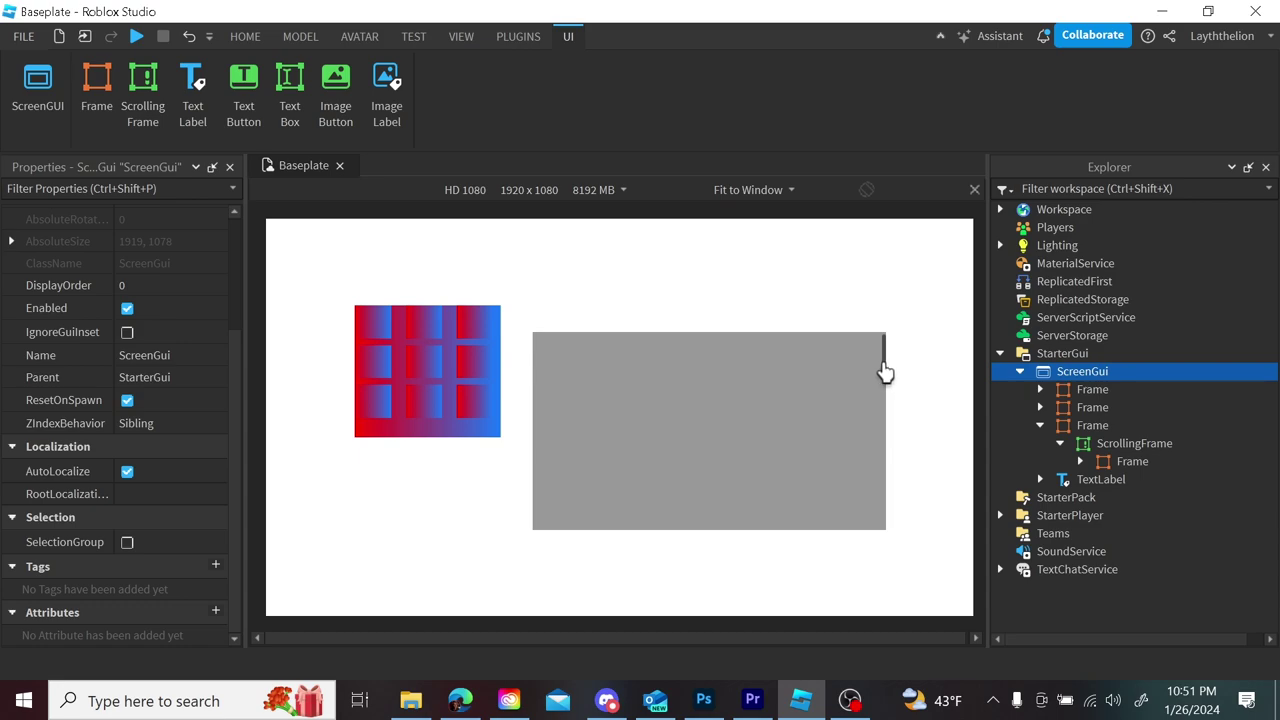
{"action": "left_click_drag", "start_coordinate": [884, 371], "coordinate": [886, 421]}
- Try a brighter scroll bar image color on the ScrollingFrame and cancel the change
{"action": "left_click", "coordinate": [1120, 443]}
{"action": "left_click_drag", "start_coordinate": [232, 225], "coordinate": [229, 432]}
{"action": "left_click", "coordinate": [124, 424]}
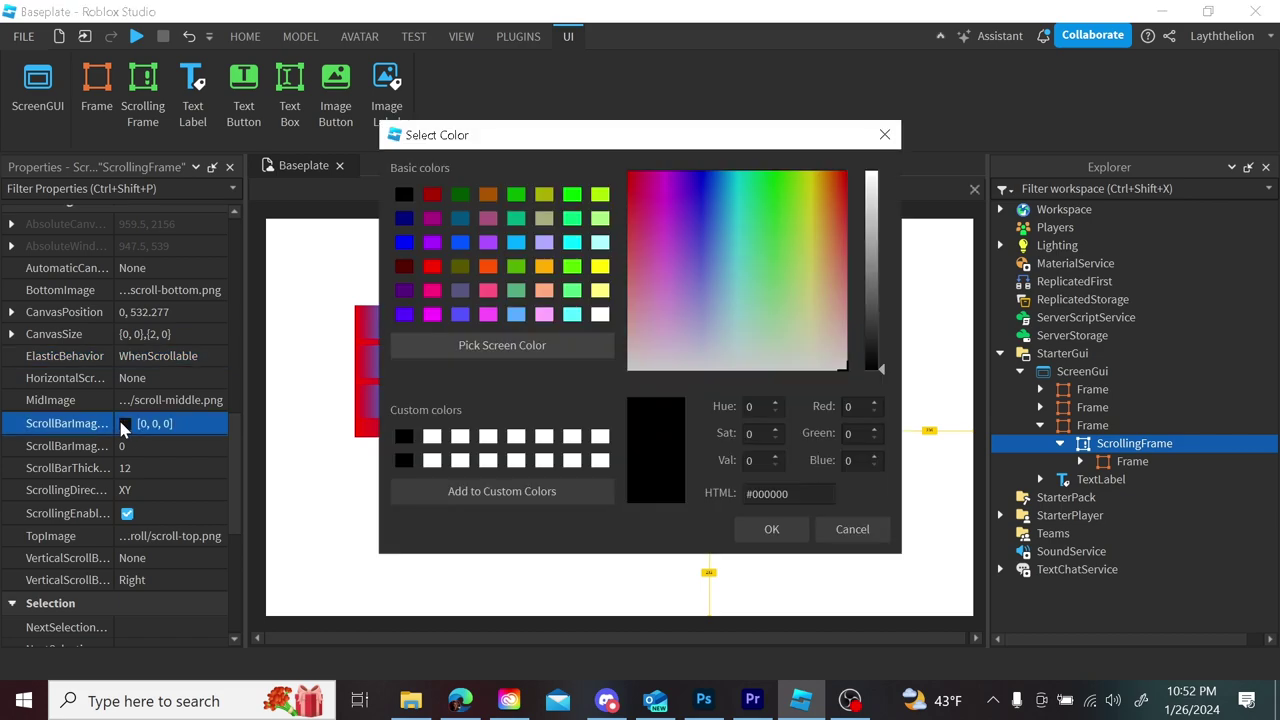
{"action": "left_click_drag", "start_coordinate": [689, 138], "coordinate": [421, 123]}
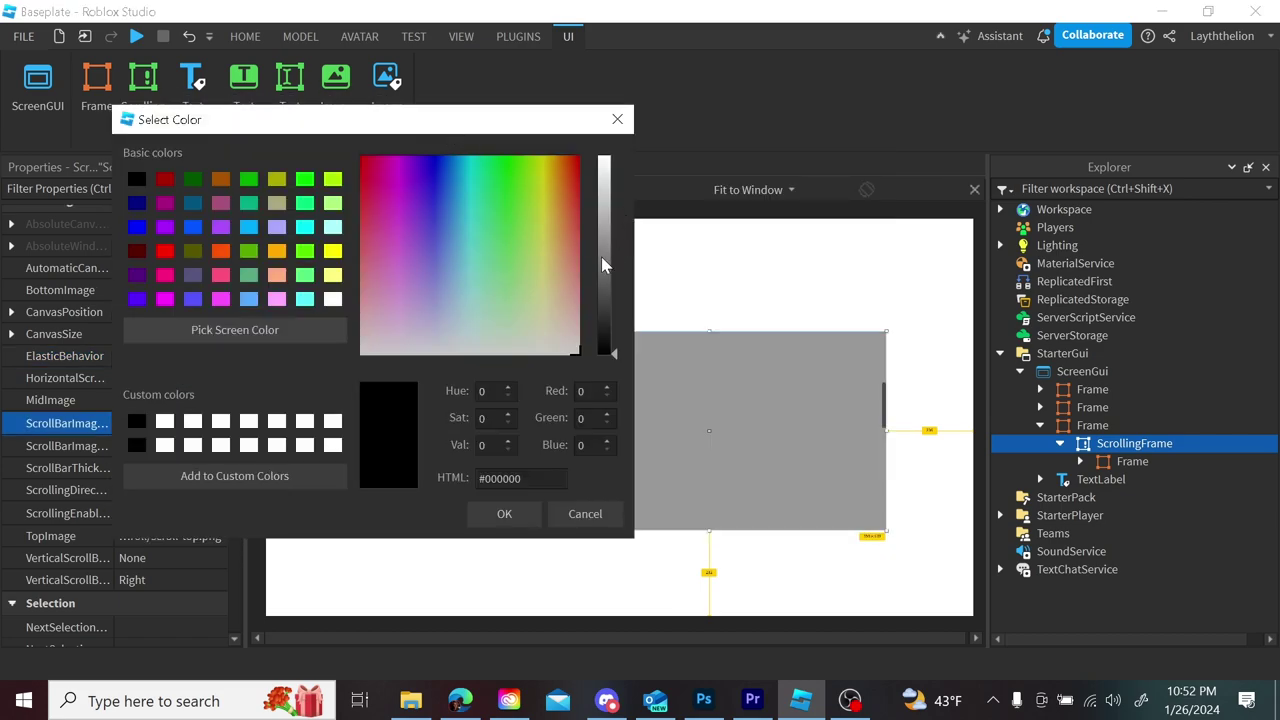
{"action": "left_click_drag", "start_coordinate": [603, 265], "coordinate": [606, 117]}
{"action": "left_click_drag", "start_coordinate": [592, 62], "coordinate": [604, 155]}
{"action": "left_click", "coordinate": [585, 513]}
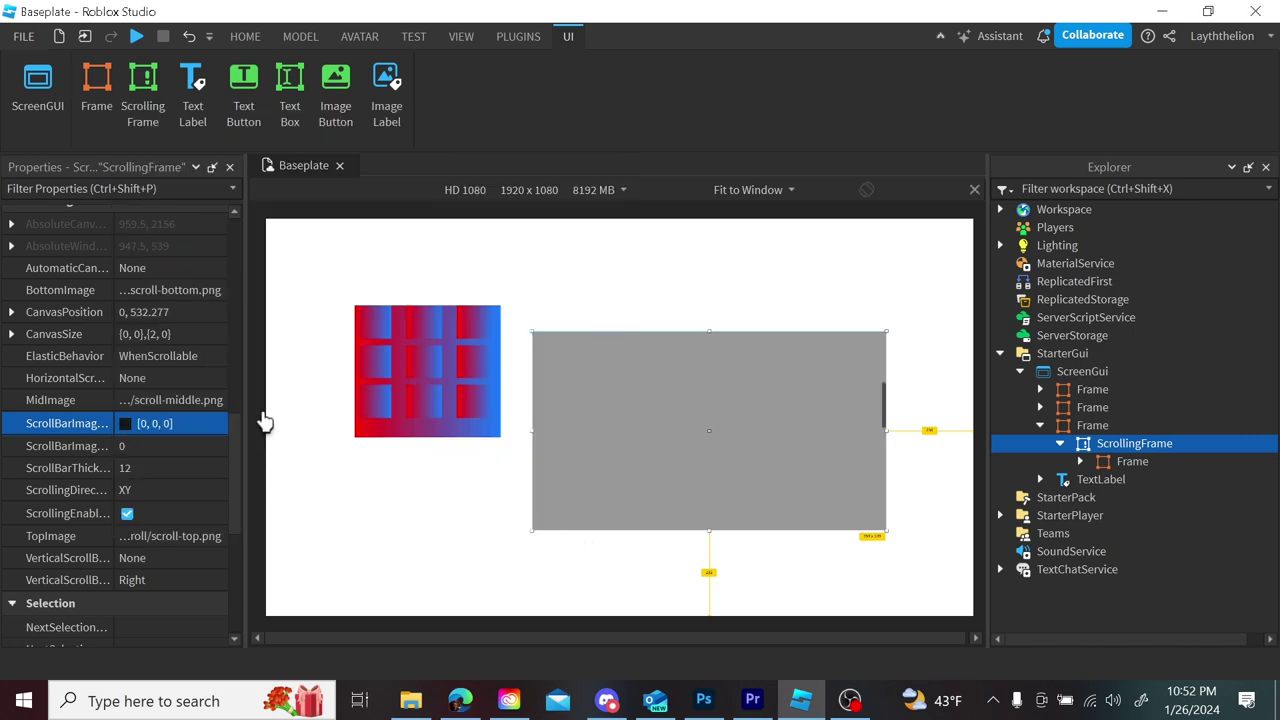
- Try a higher ScrollBarImageTransparency, about 0.74, and return it to 0
{"action": "left_click", "coordinate": [166, 444]}
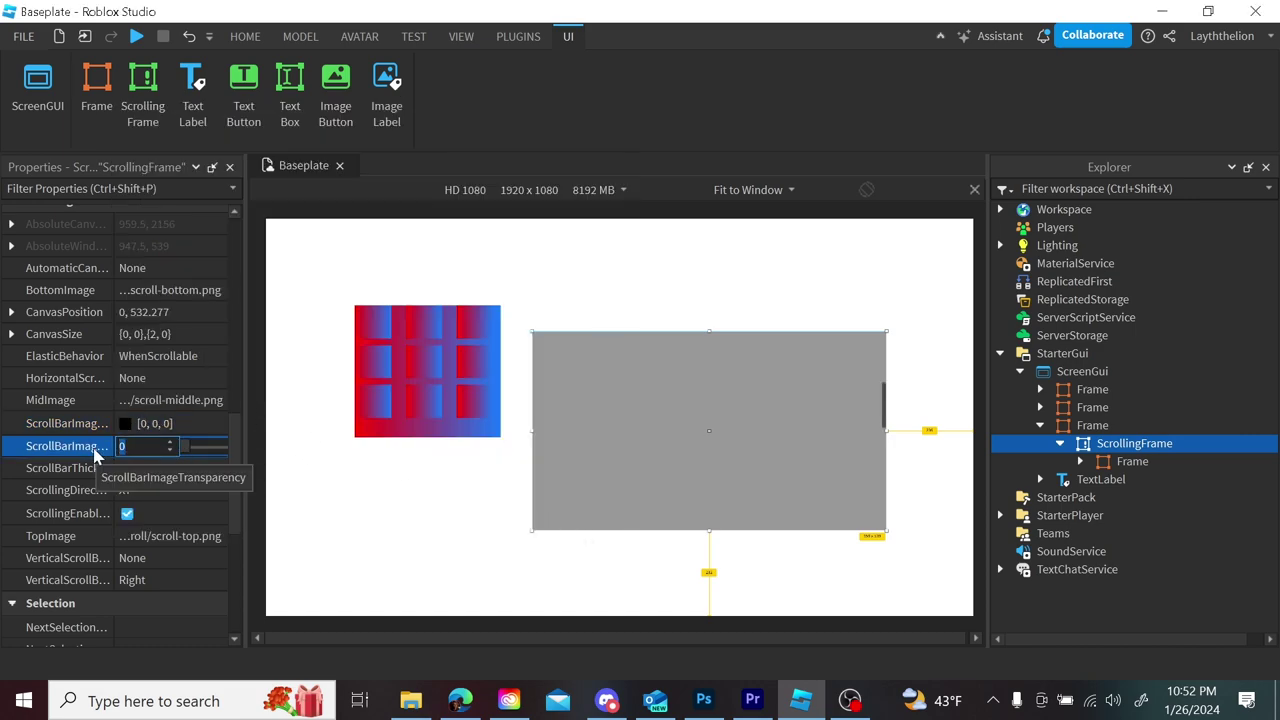
{"action": "left_click", "coordinate": [184, 442]}
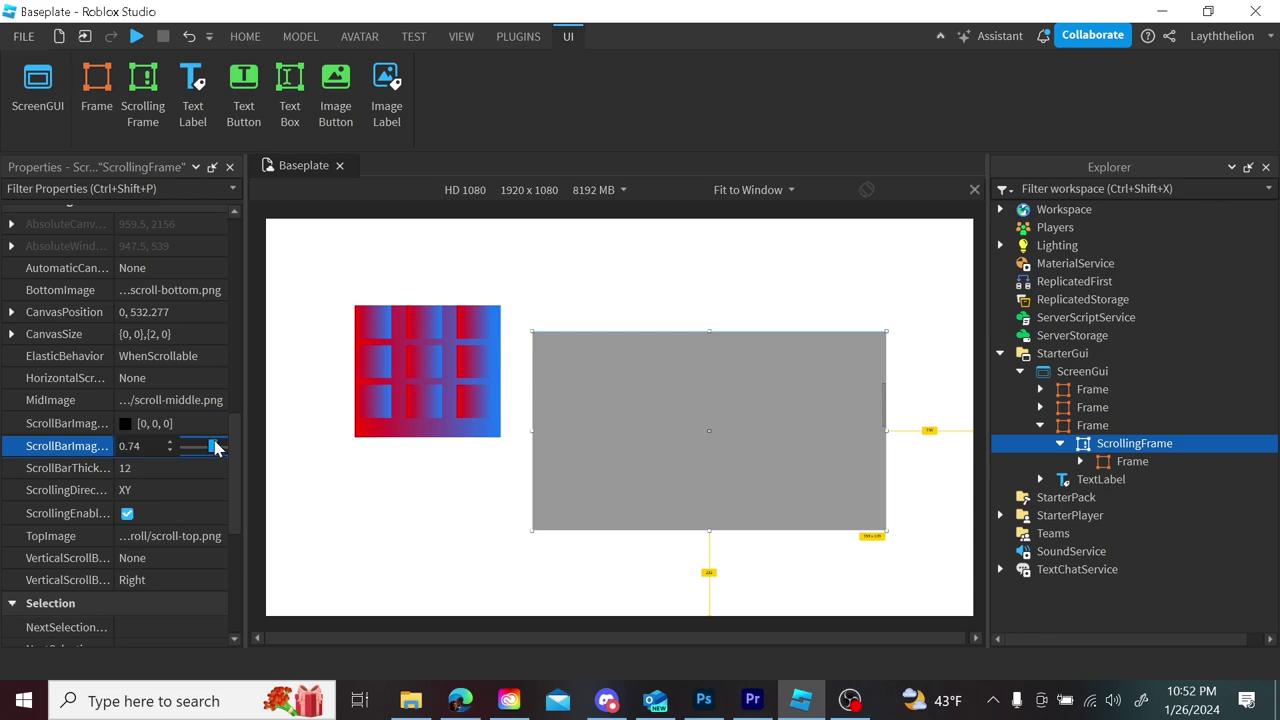
{"action": "left_click_drag", "start_coordinate": [185, 436], "coordinate": [168, 443]}
- Try scroll bar thicknesses of 15 and 30 on the ScrollingFrame
{"action": "scroll", "coordinate": [231, 444], "scroll_direction": "down", "scroll_amount": 1}
{"action": "left_click", "coordinate": [184, 425]}
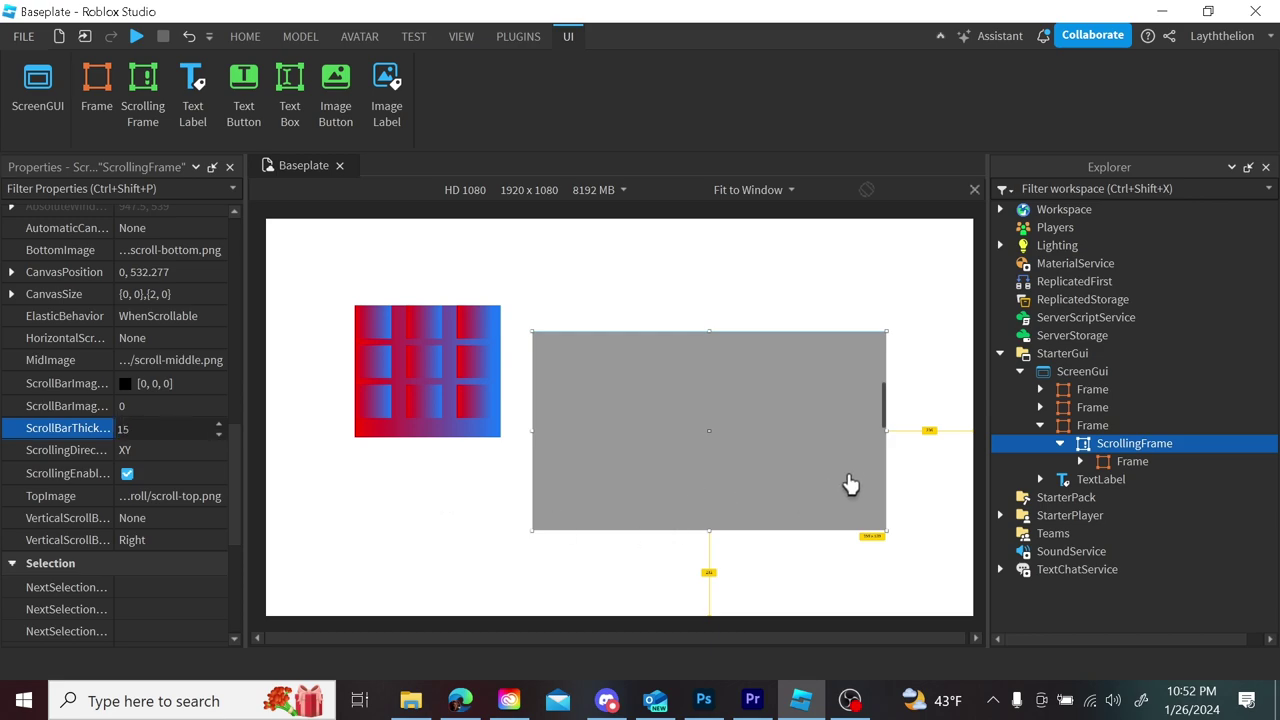
{"action": "key", "text": "Return"}
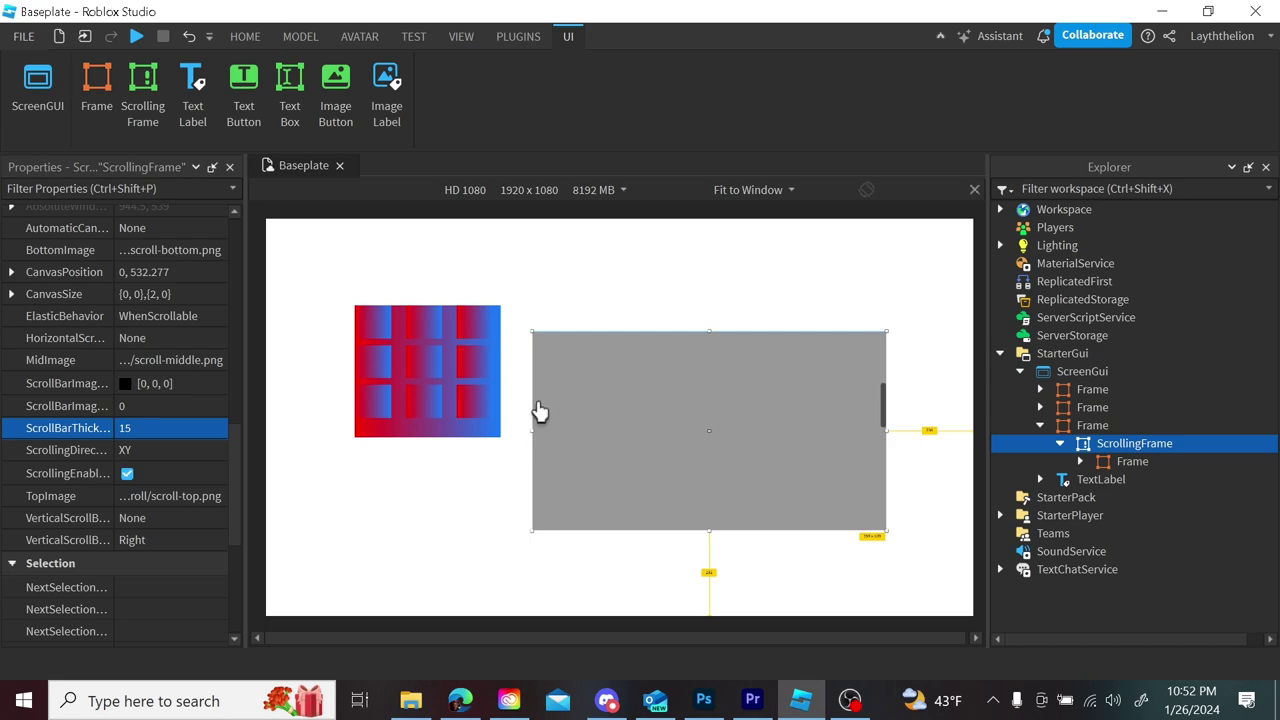
{"action": "left_click", "coordinate": [189, 430]}
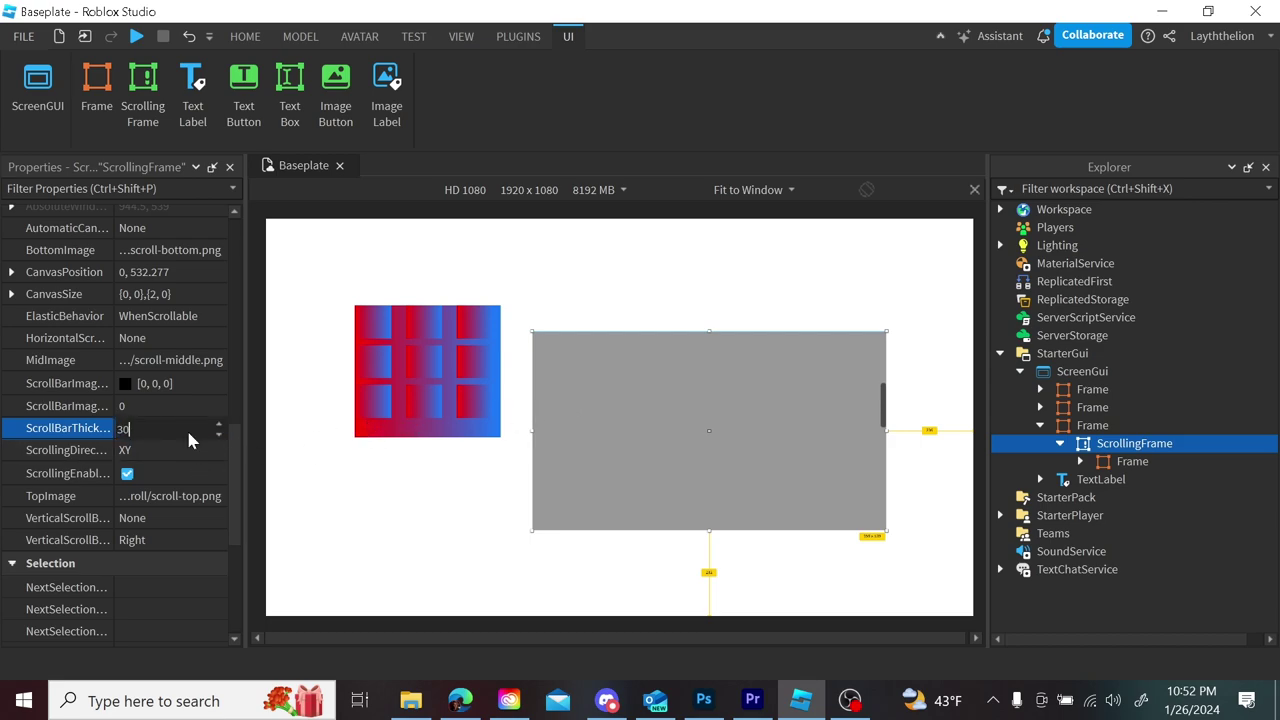
{"action": "key", "text": "Return"}
{"action": "left_click", "coordinate": [148, 432]}
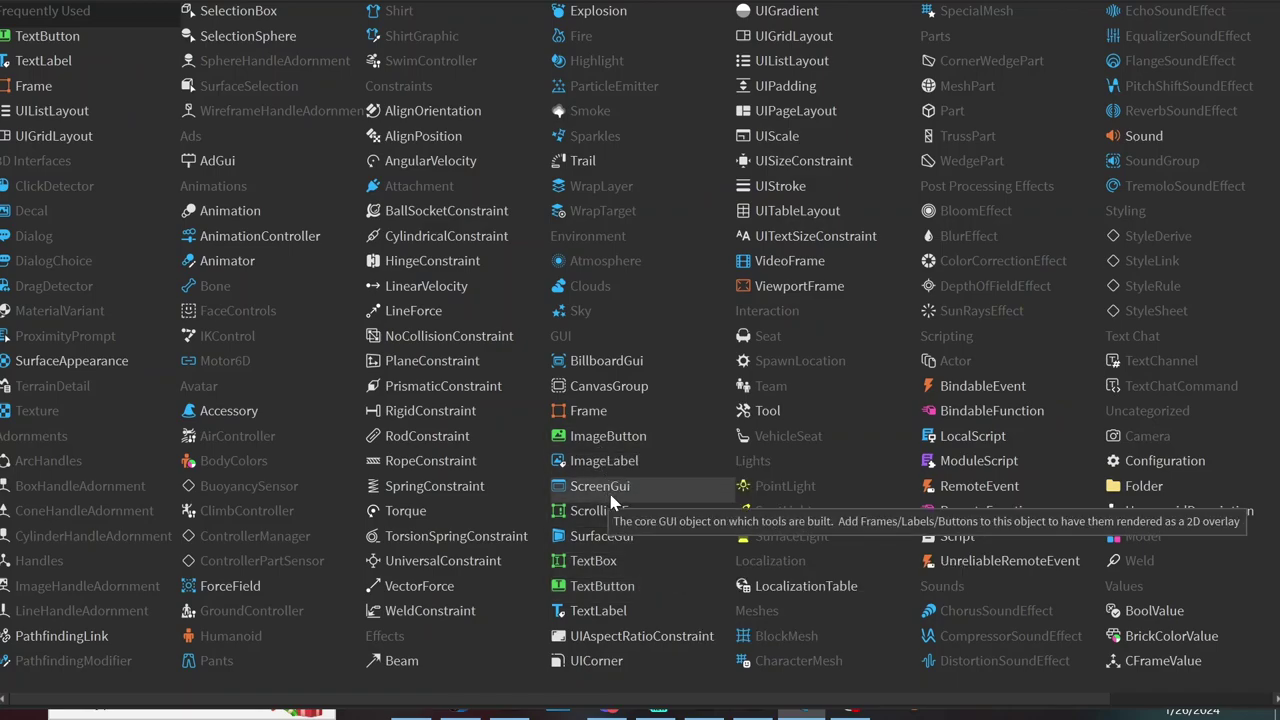
- Insert a TextBox and place it directly under ScreenGui
{"action": "left_click", "coordinate": [644, 564]}
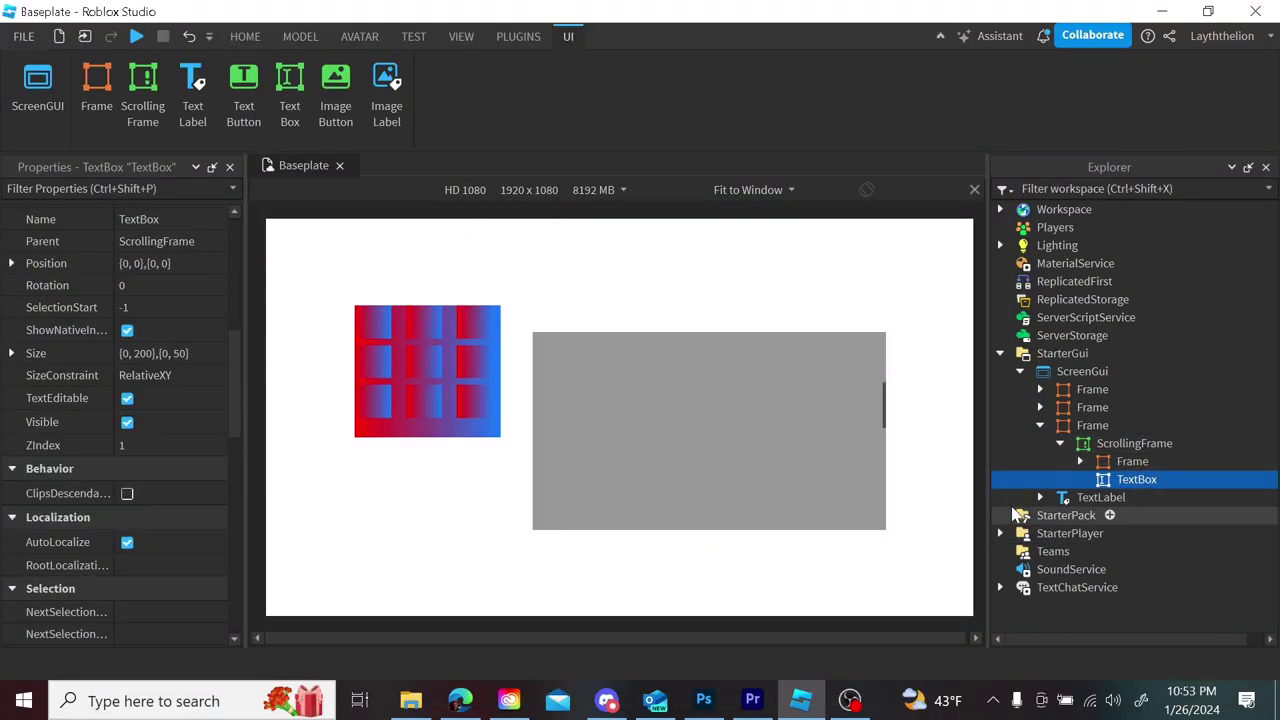
{"action": "left_click_drag", "start_coordinate": [1120, 486], "coordinate": [1062, 378]}
- Delete the three frames under ScreenGui together with the nested ScrollingFrame
{"action": "left_click", "coordinate": [1072, 392]}
{"action": "left_click", "coordinate": [1108, 460], "text": "shift"}
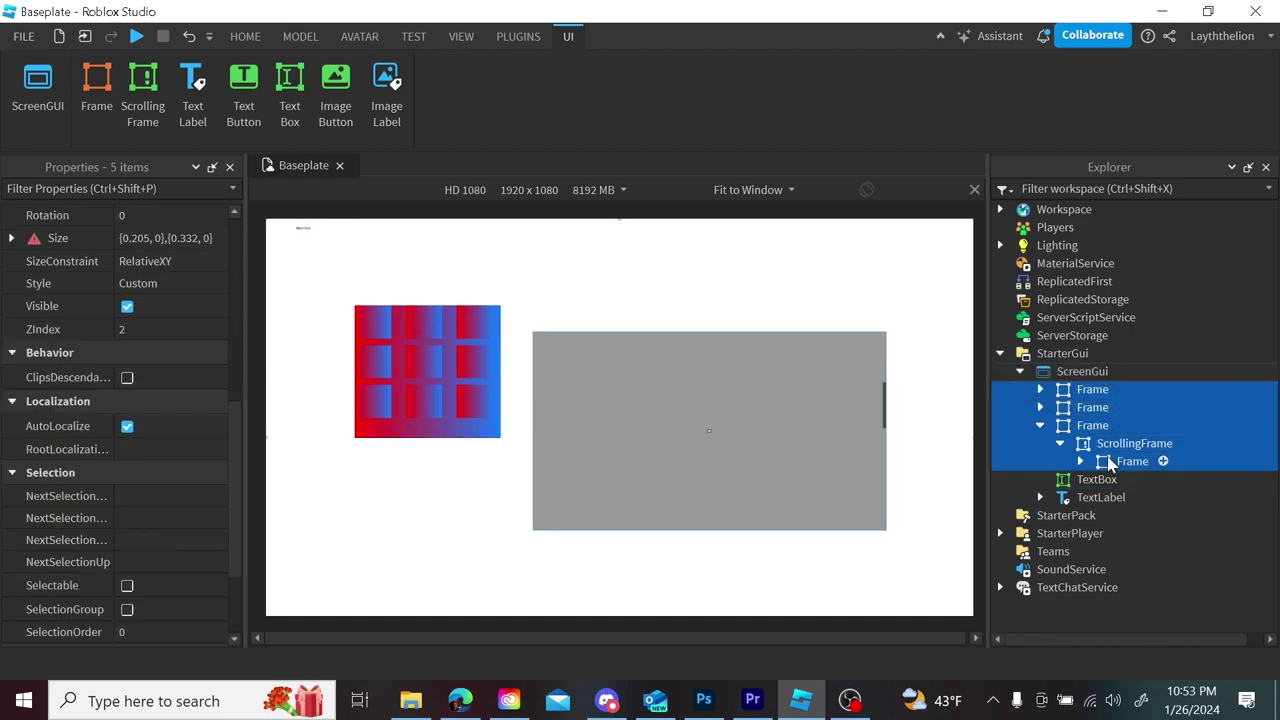
{"action": "key", "text": "Delete"}
- Enlarge the TextBox to about 1257 by 299 pixels and position it below the text label
{"action": "left_click", "coordinate": [1100, 389]}
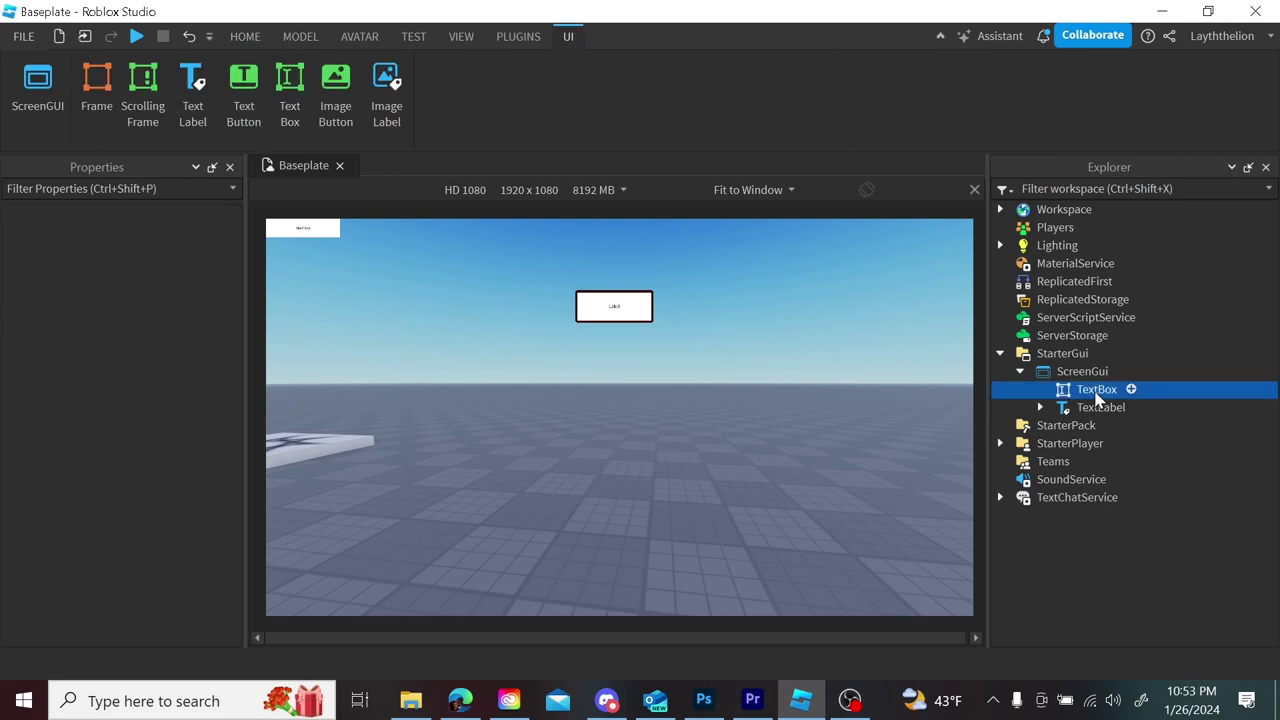
{"action": "left_click_drag", "start_coordinate": [320, 232], "coordinate": [851, 420]}
{"action": "left_click_drag", "start_coordinate": [697, 386], "coordinate": [745, 451]}
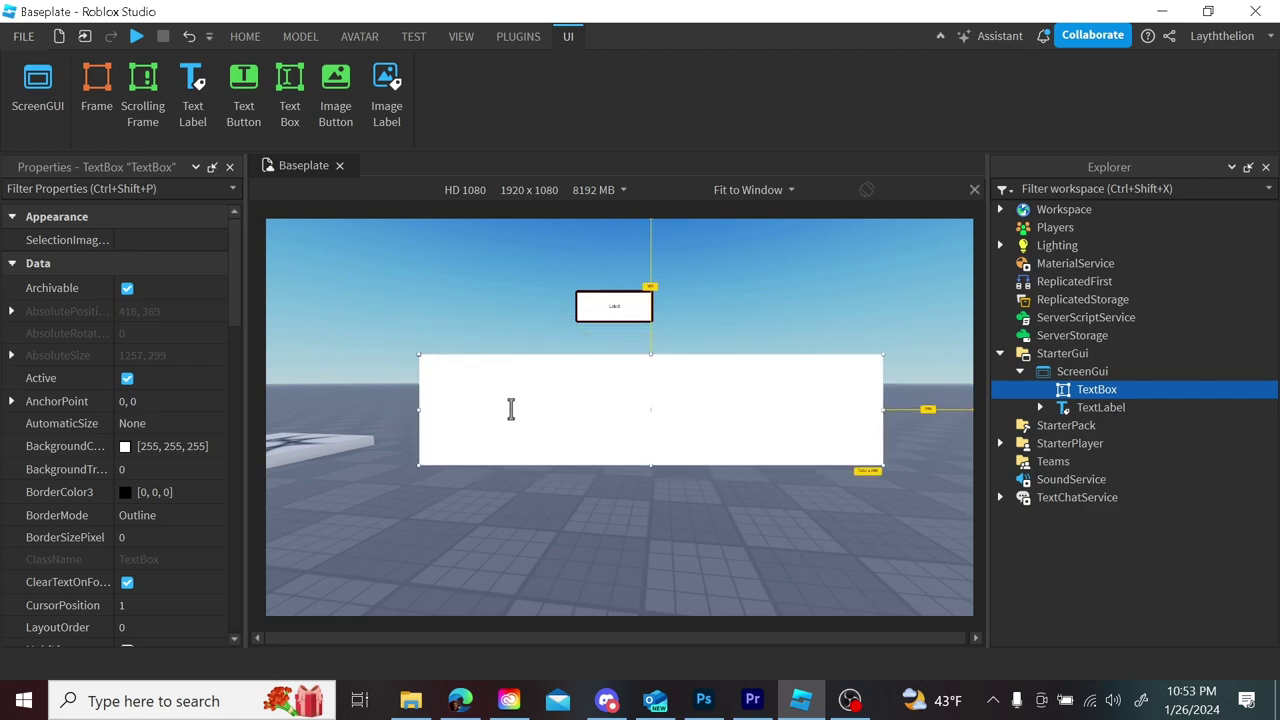
- Enable TextScaled for the TextBox
{"action": "scroll", "coordinate": [237, 302], "scroll_direction": "down", "scroll_amount": 1}
{"action": "left_click_drag", "start_coordinate": [237, 302], "coordinate": [237, 678]}
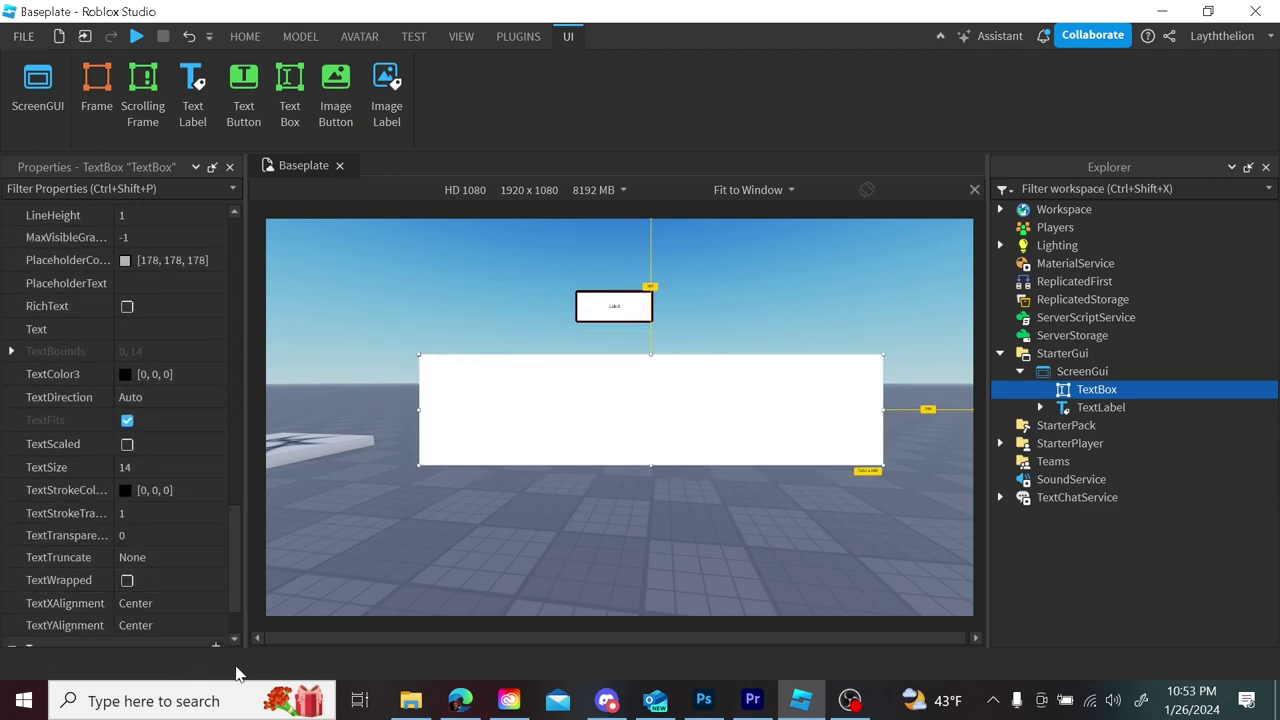
{"action": "left_click", "coordinate": [128, 453]}
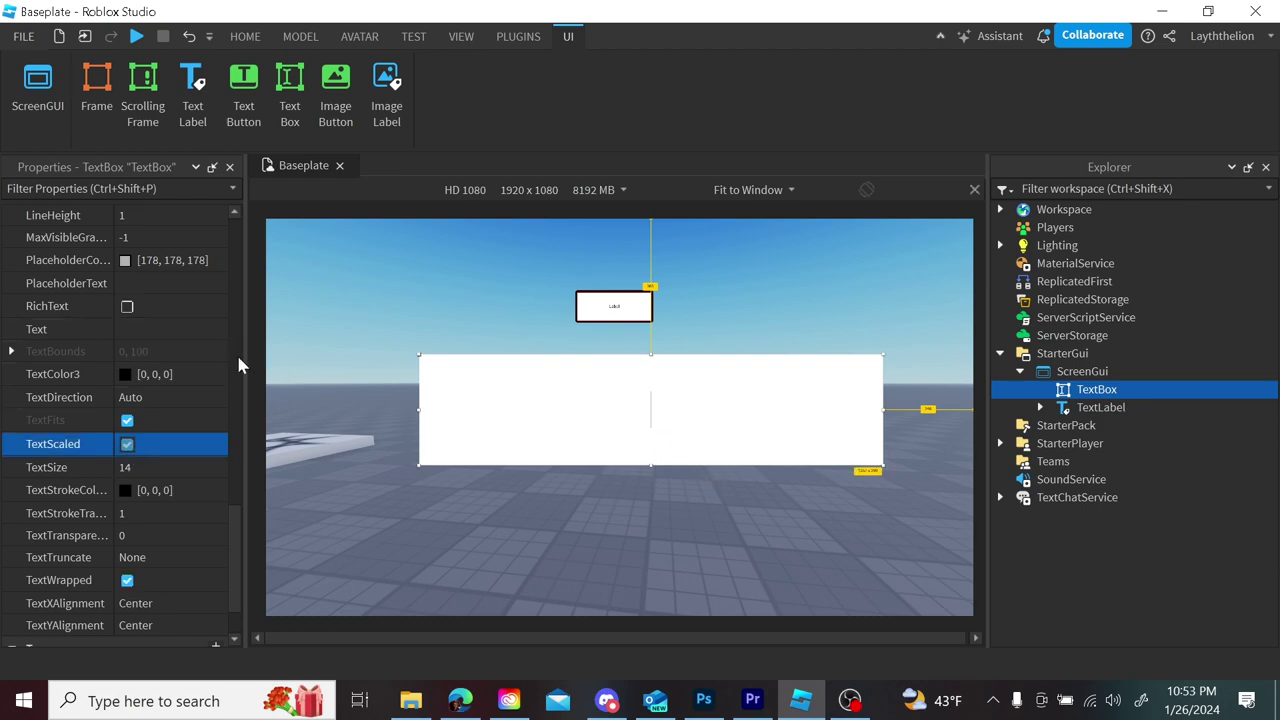
- Deselect the TextBox and enter "Sword" directly into it in the viewport
{"action": "scroll", "coordinate": [234, 537], "scroll_direction": "up", "scroll_amount": 2}
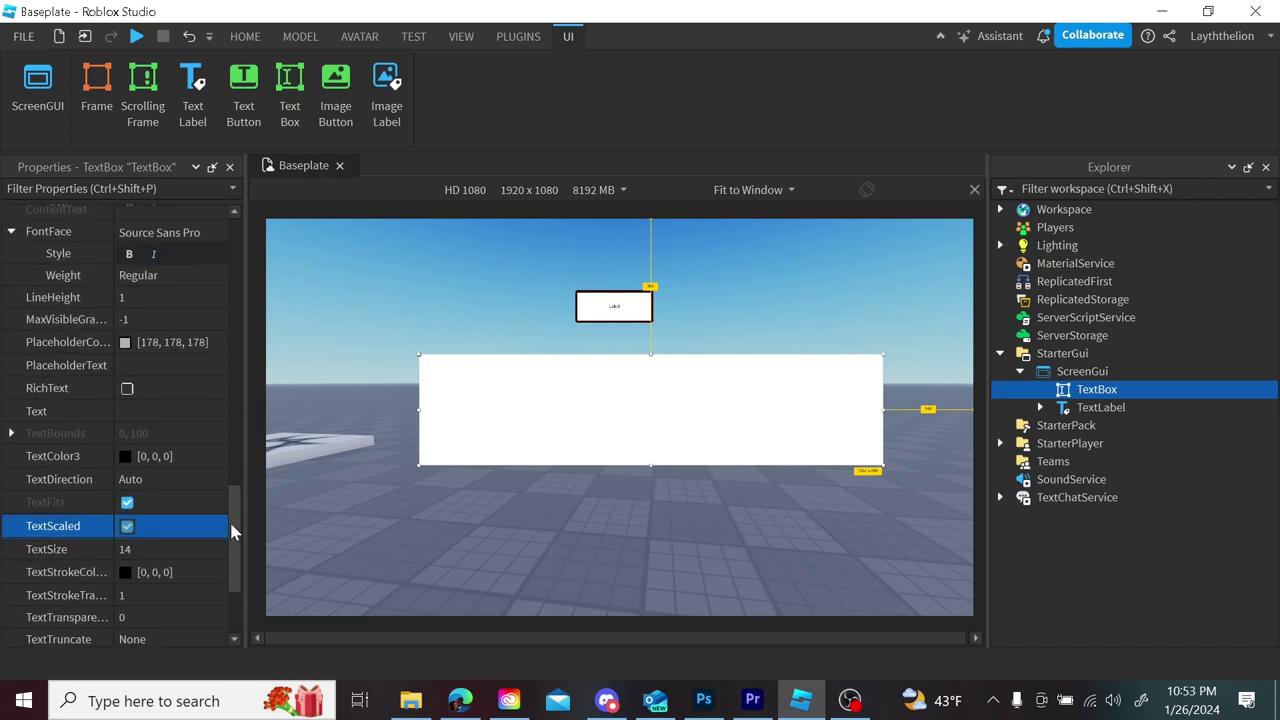
{"action": "scroll", "coordinate": [228, 517], "scroll_direction": "up", "scroll_amount": 2}
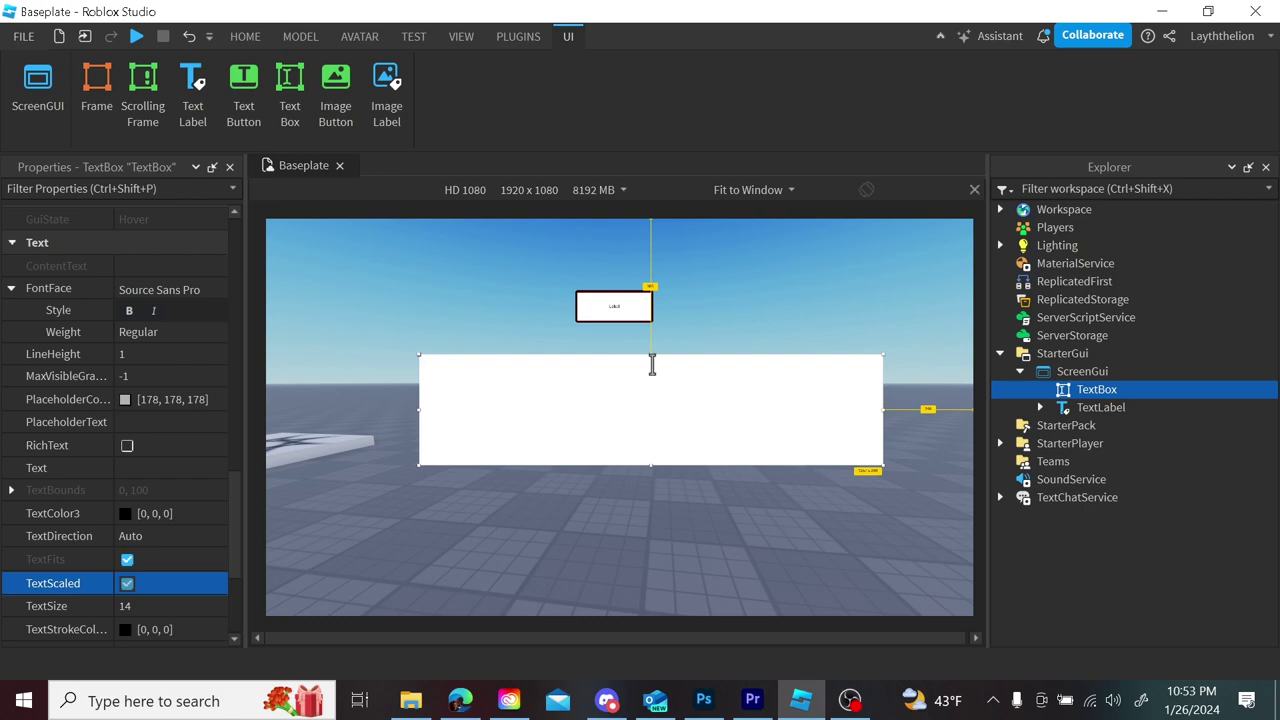
{"action": "left_click", "coordinate": [771, 323]}
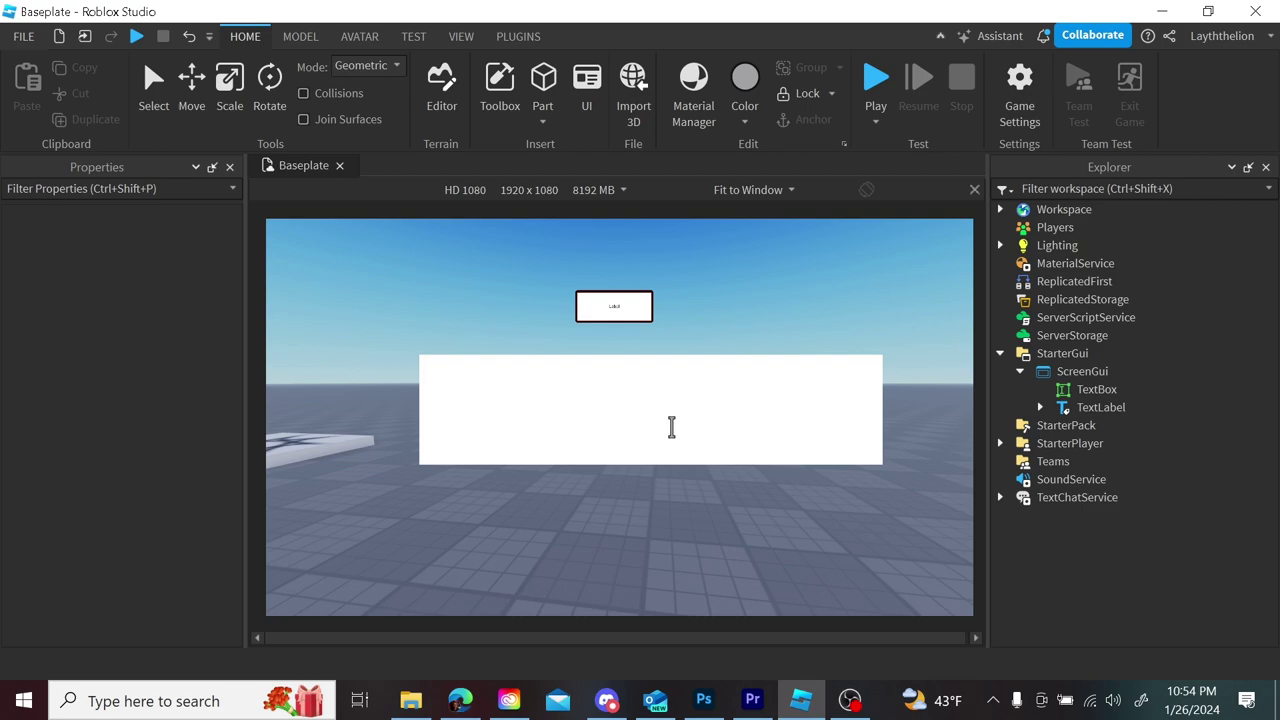
{"action": "type", "text": "Sword"}
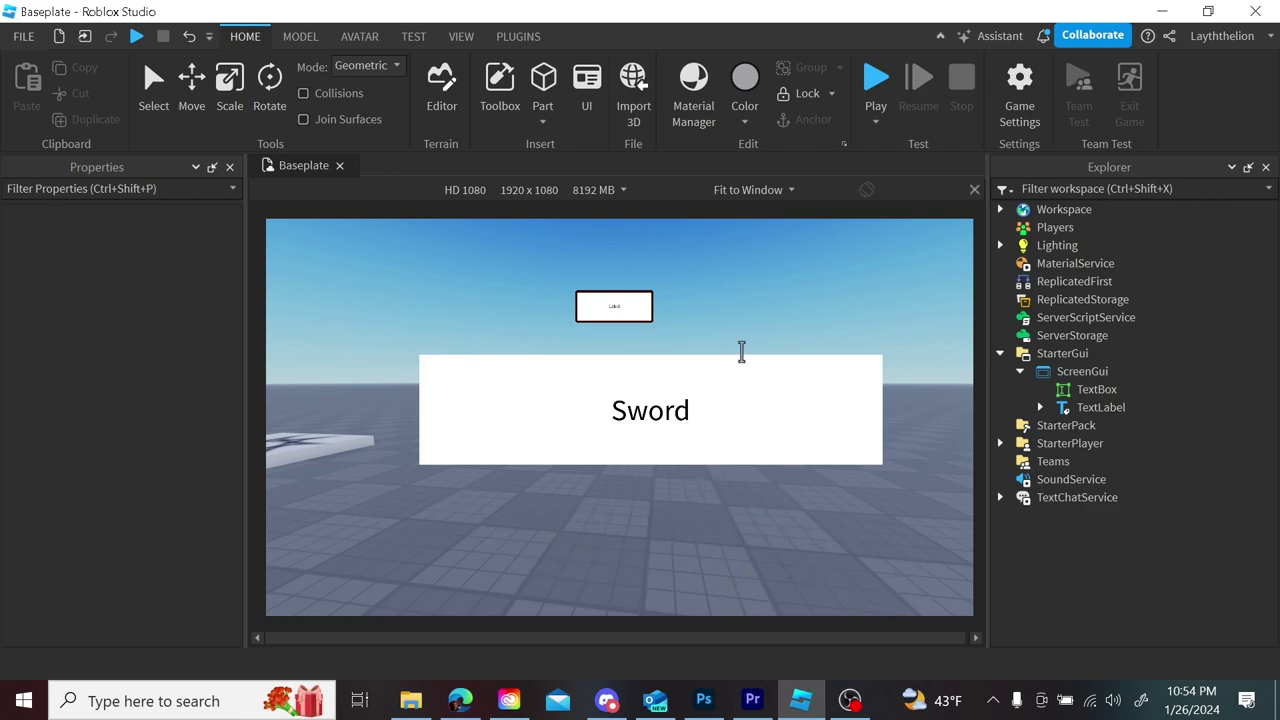
- Set the TextBox's PlaceholderText to "Search..."
{"action": "left_click", "coordinate": [465, 372]}
{"action": "scroll", "coordinate": [217, 509], "scroll_direction": "down", "scroll_amount": 5}
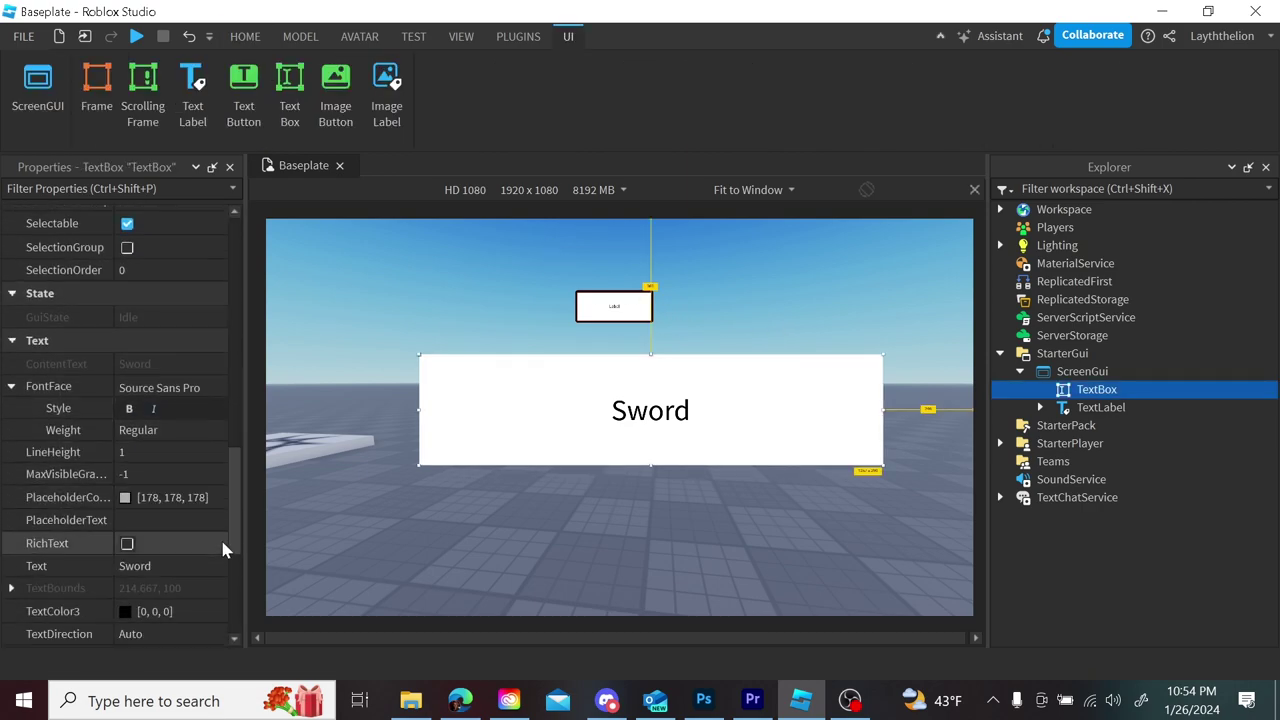
{"action": "mouse_move", "coordinate": [234, 535]}
{"action": "left_mouse_down"}
{"action": "mouse_move", "coordinate": [236, 508]}
{"action": "mouse_move", "coordinate": [235, 612]}
{"action": "mouse_move", "coordinate": [234, 555]}
{"action": "left_mouse_up"}
{"action": "left_click", "coordinate": [149, 437]}
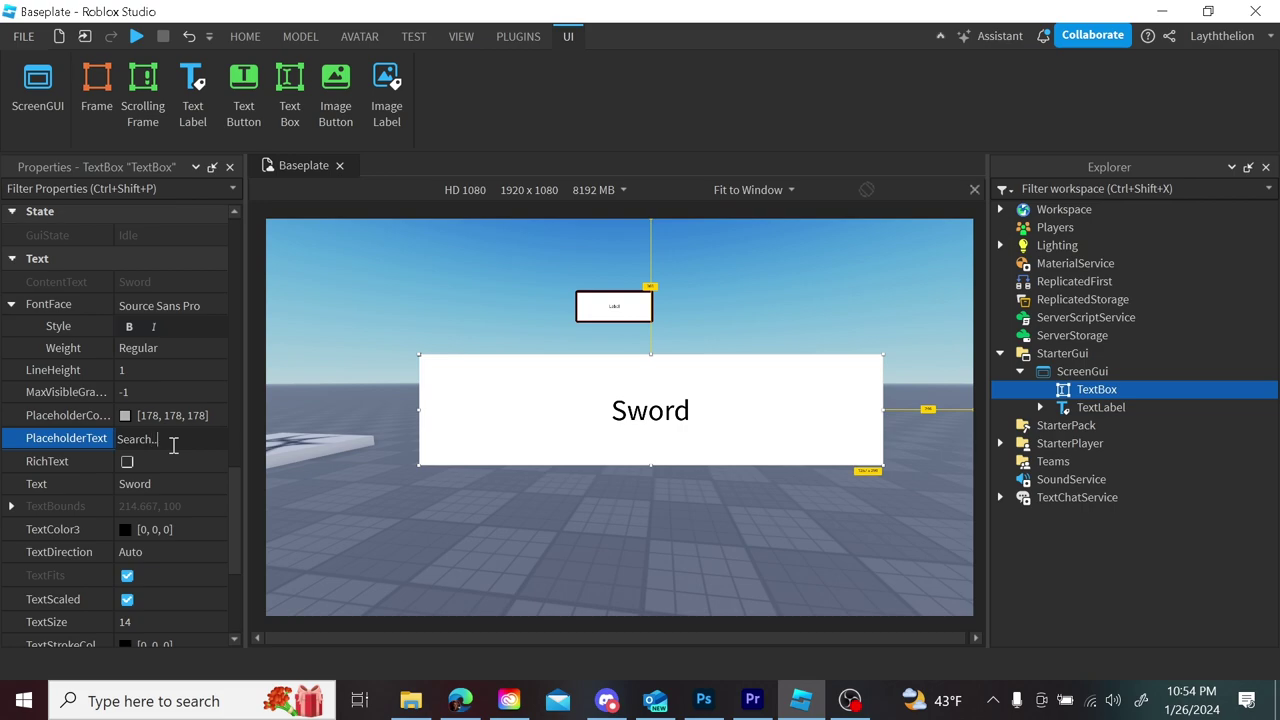
{"action": "type", "text": "Search..."}
{"action": "key", "text": "Return"}
- Clear the TextBox's text in the viewport, deselect it, and test the placeholder by entering and erasing "f"
{"action": "left_click", "coordinate": [710, 417]}
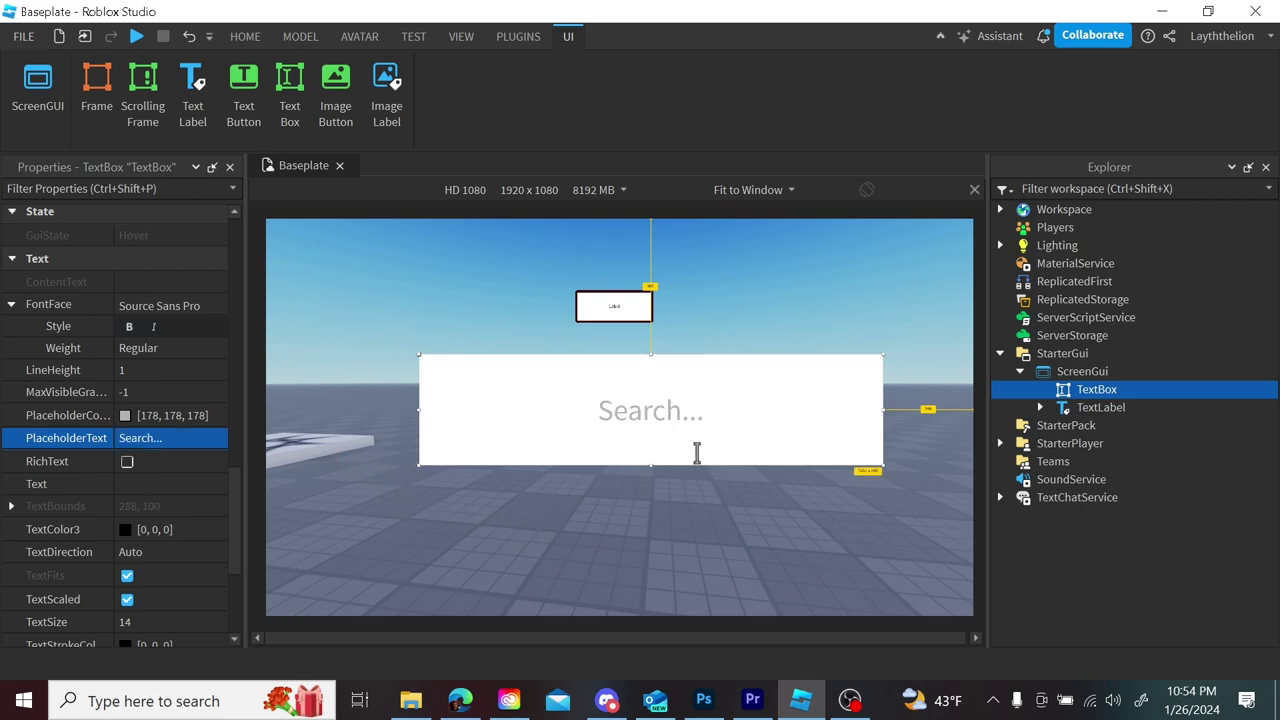
{"action": "left_click", "coordinate": [689, 512]}
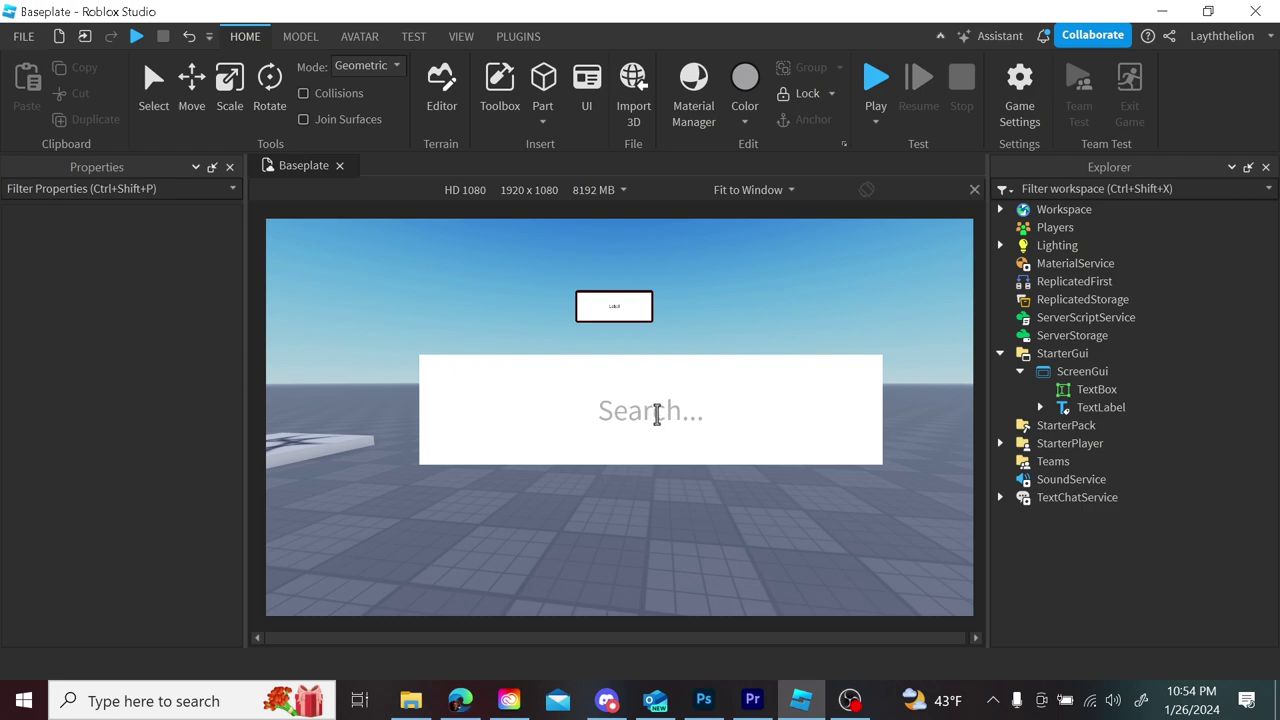
{"action": "type", "text": "f"}
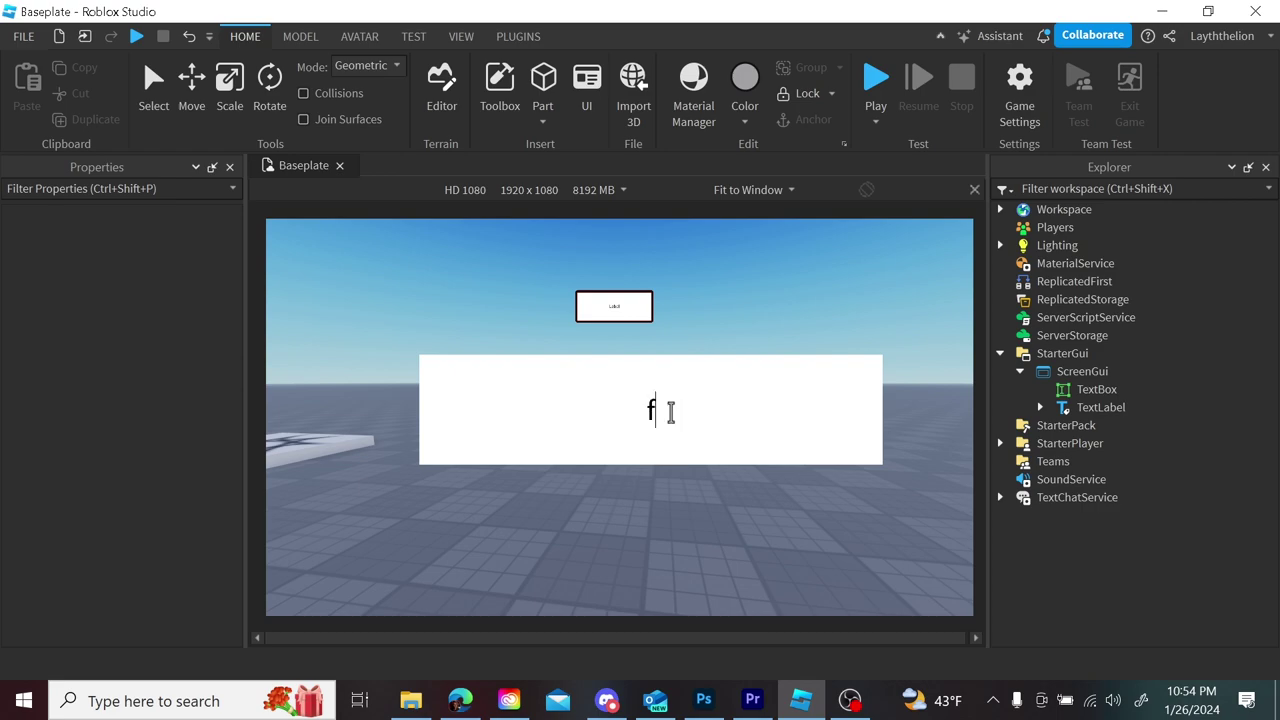
{"action": "key", "text": "BackSpace"}
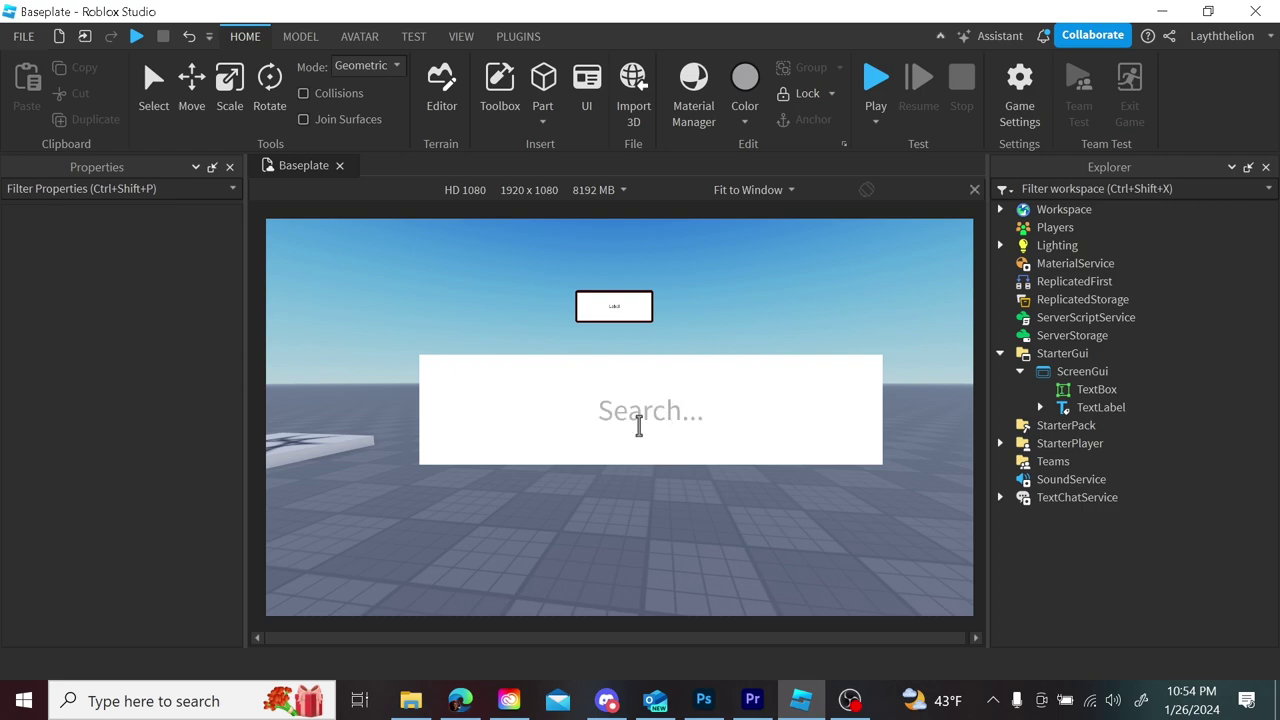
- Select the TextBox in the hierarchy and set its Text property to "aytfu\"
{"action": "left_click", "coordinate": [1062, 390]}
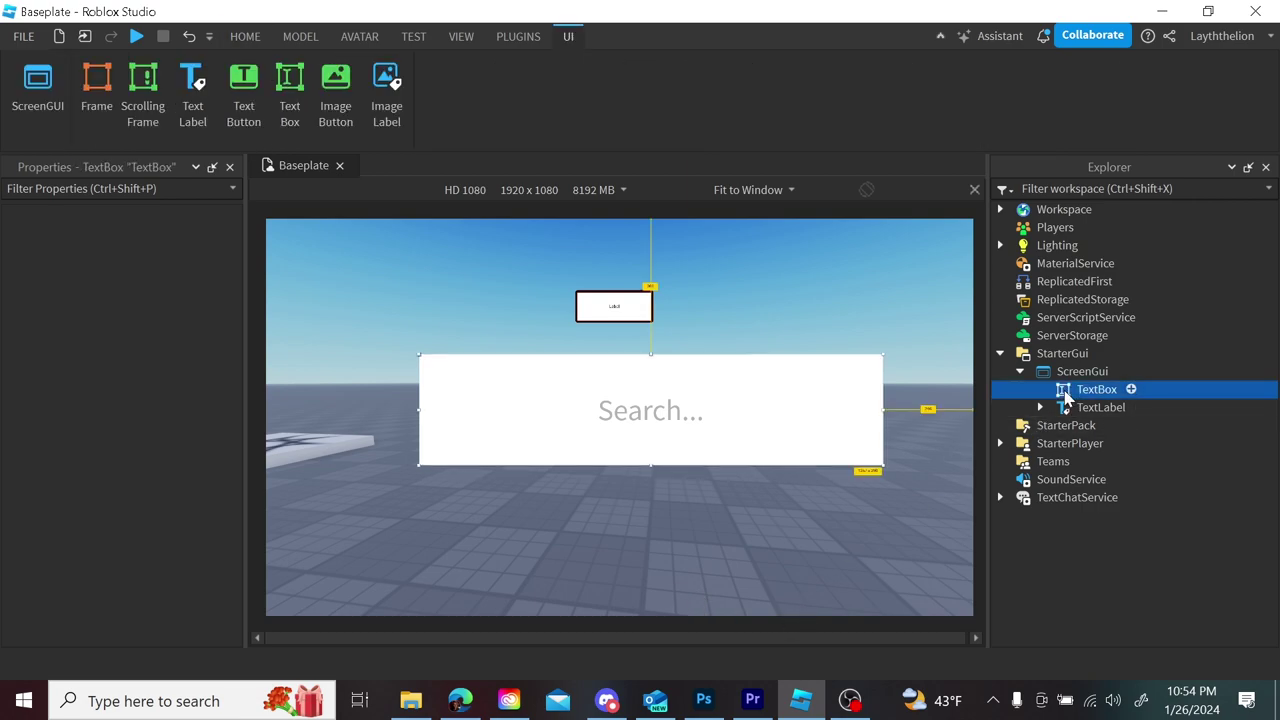
{"action": "left_click_drag", "start_coordinate": [228, 318], "coordinate": [239, 563]}
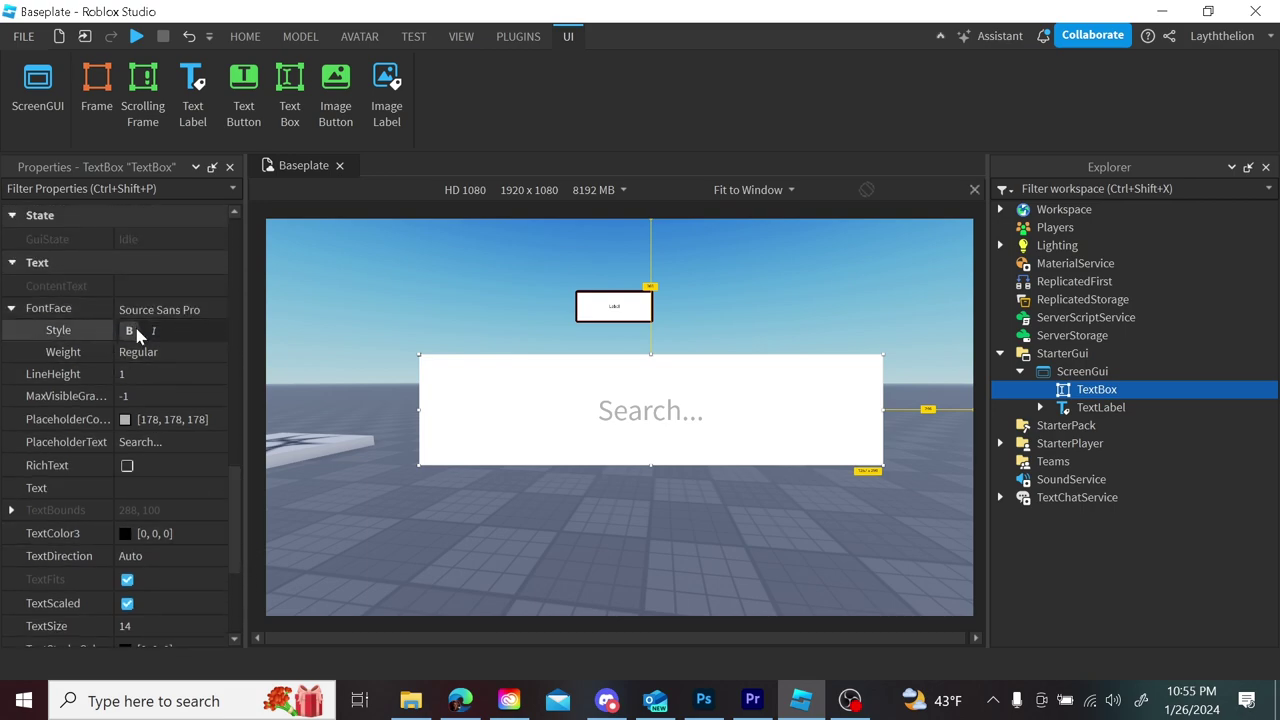
{"action": "left_click", "coordinate": [140, 487]}
{"action": "type", "text": "a"}
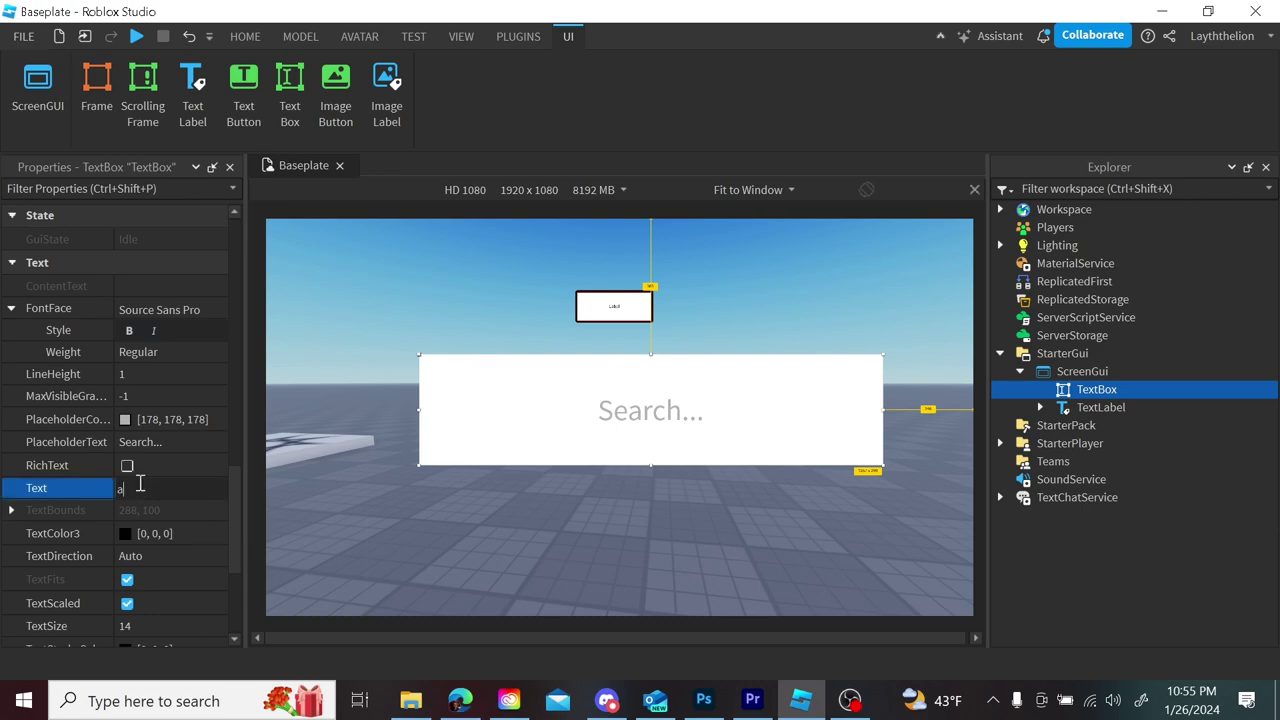
{"action": "type", "text": "ytfu\\"}
{"action": "key", "text": "Return"}
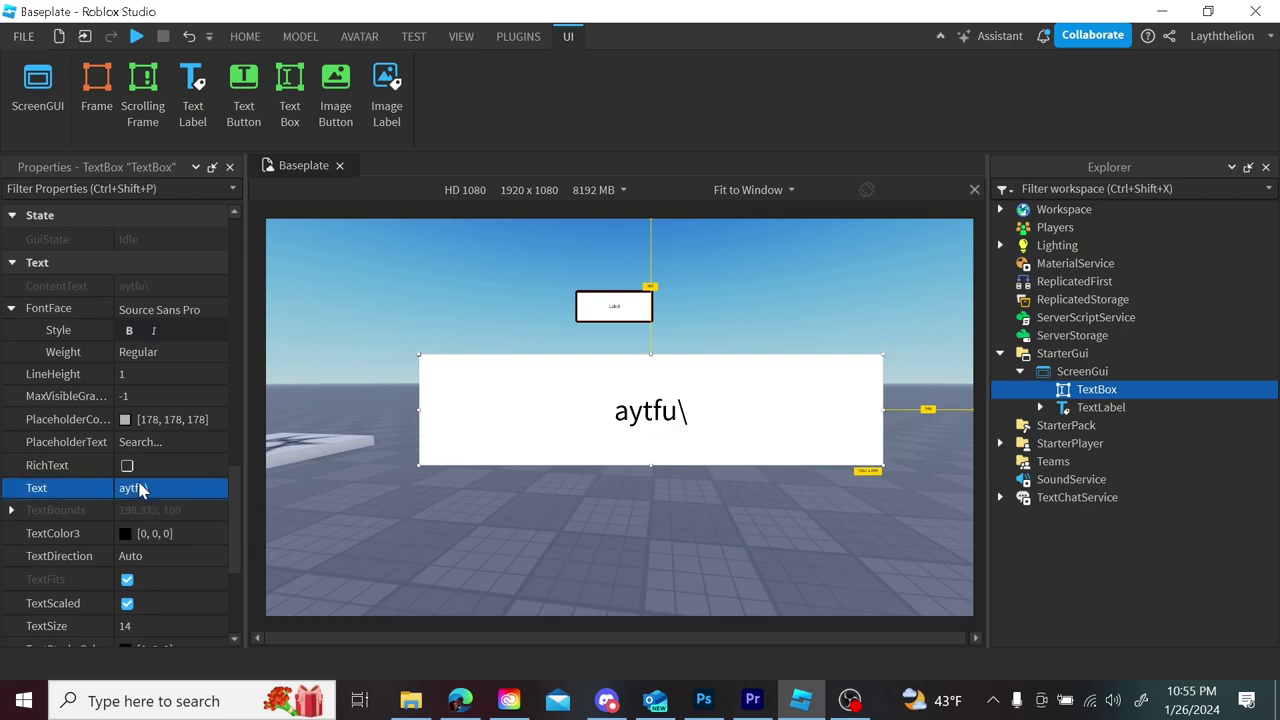
- Replace the TextBox's Text property with "fghx,uhg"
{"action": "left_click", "coordinate": [140, 494]}
{"action": "type", "text": "fghx,umg"}
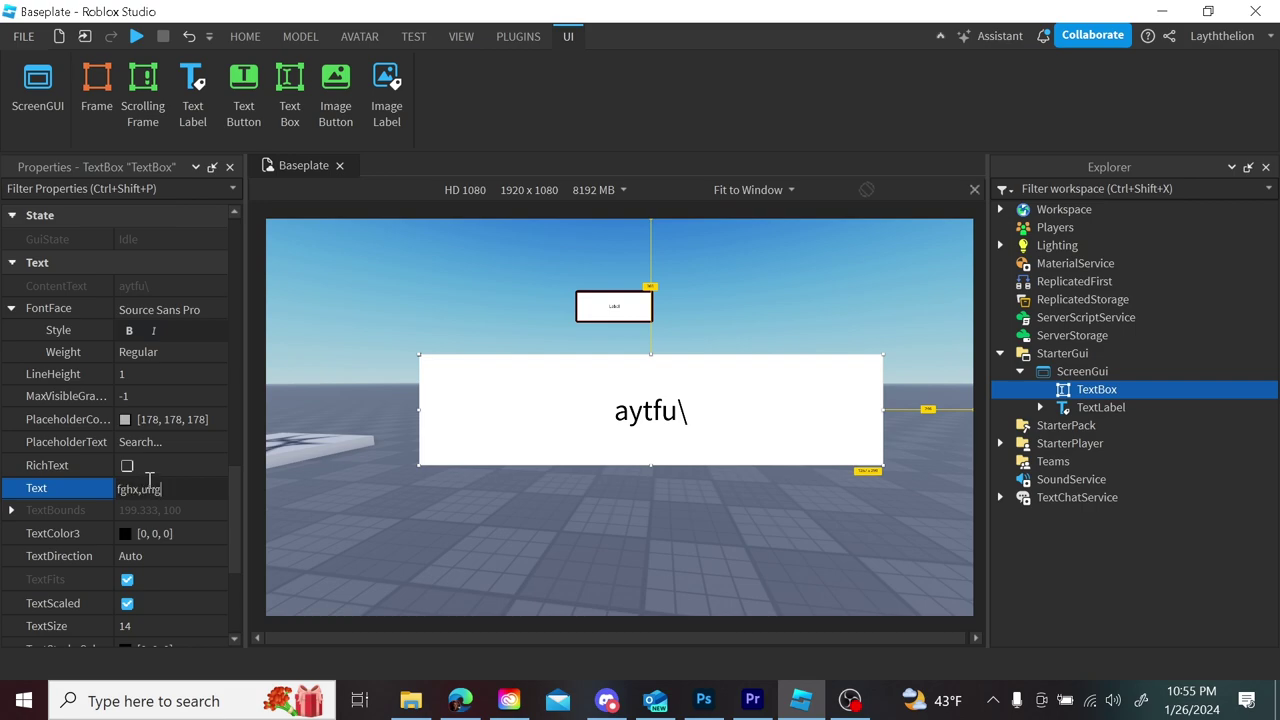
{"action": "key", "text": "Tab"}
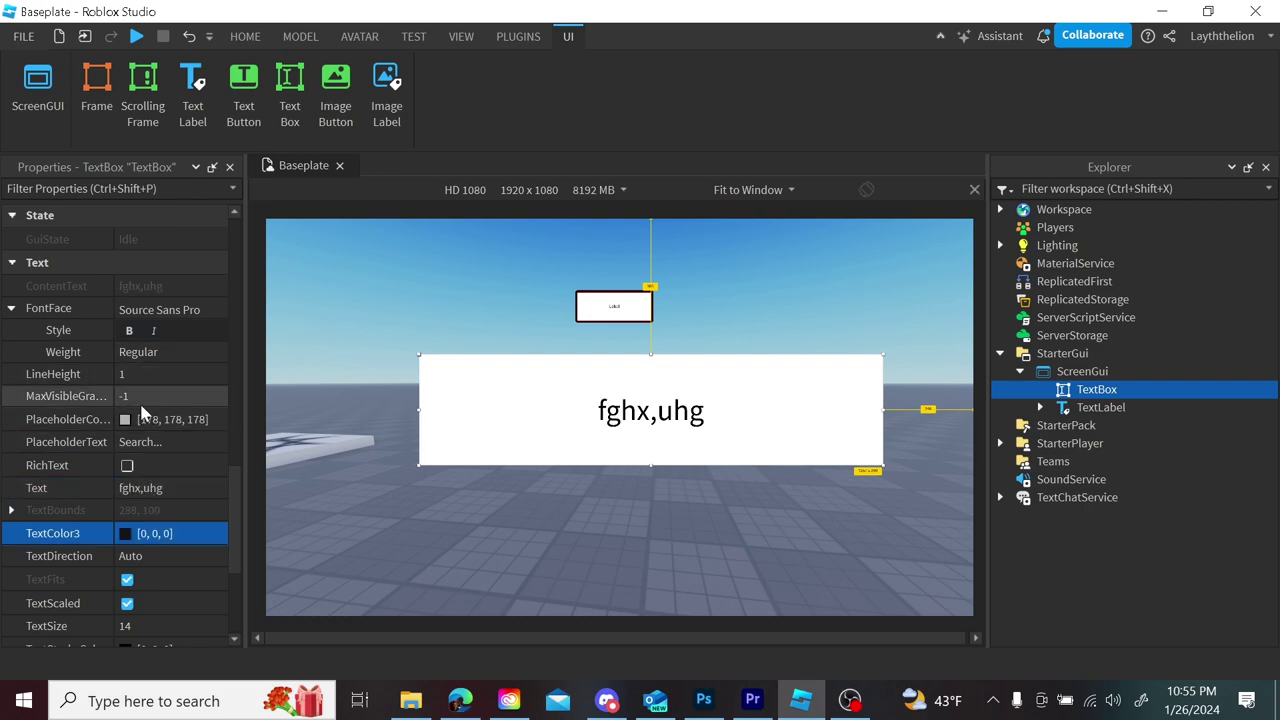
- Try the Creepster font on the TextBox and change its FontFace to Fredoka One
{"action": "left_click", "coordinate": [134, 312]}
{"action": "left_click", "coordinate": [145, 312]}
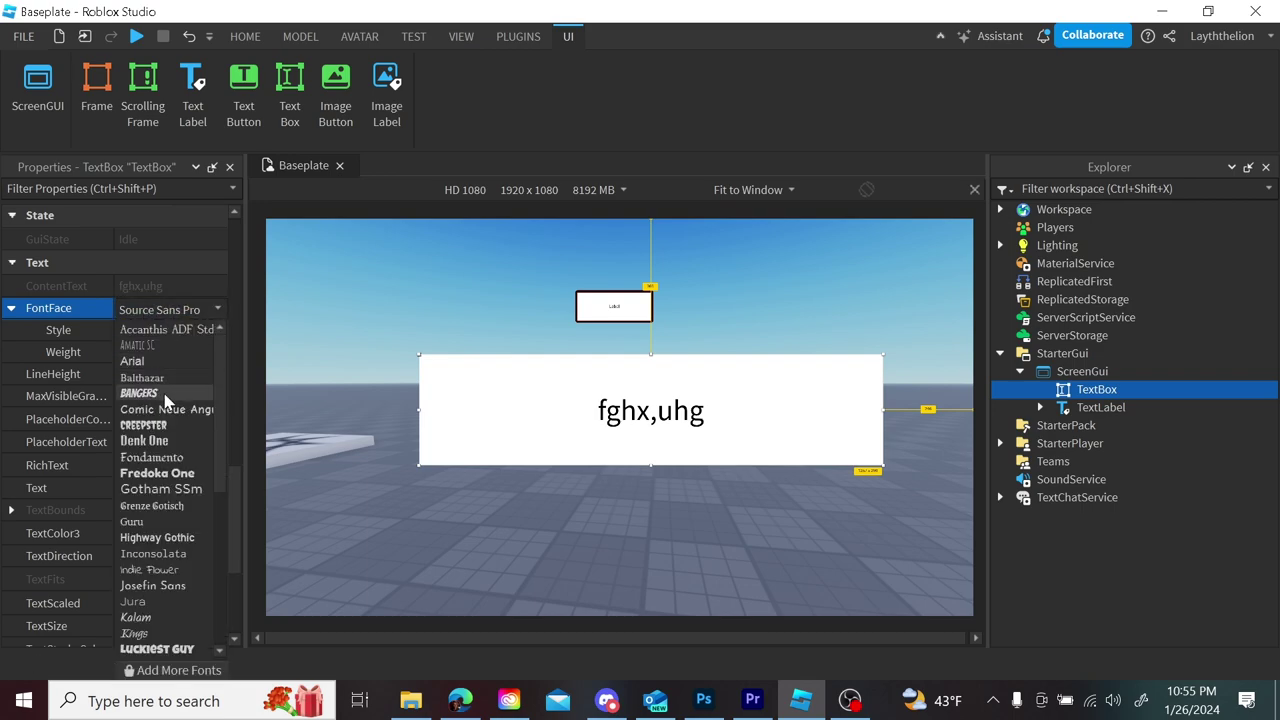
{"action": "left_click", "coordinate": [150, 426]}
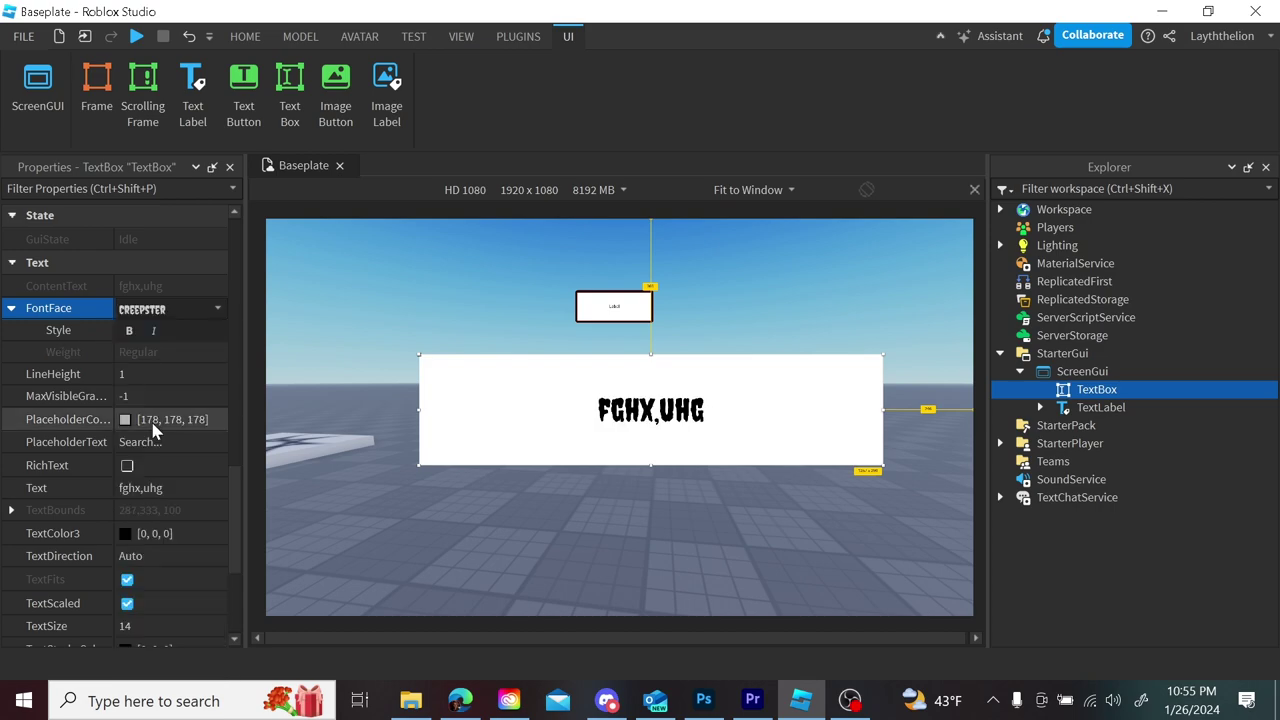
{"action": "left_click", "coordinate": [216, 308]}
{"action": "left_click", "coordinate": [157, 473]}
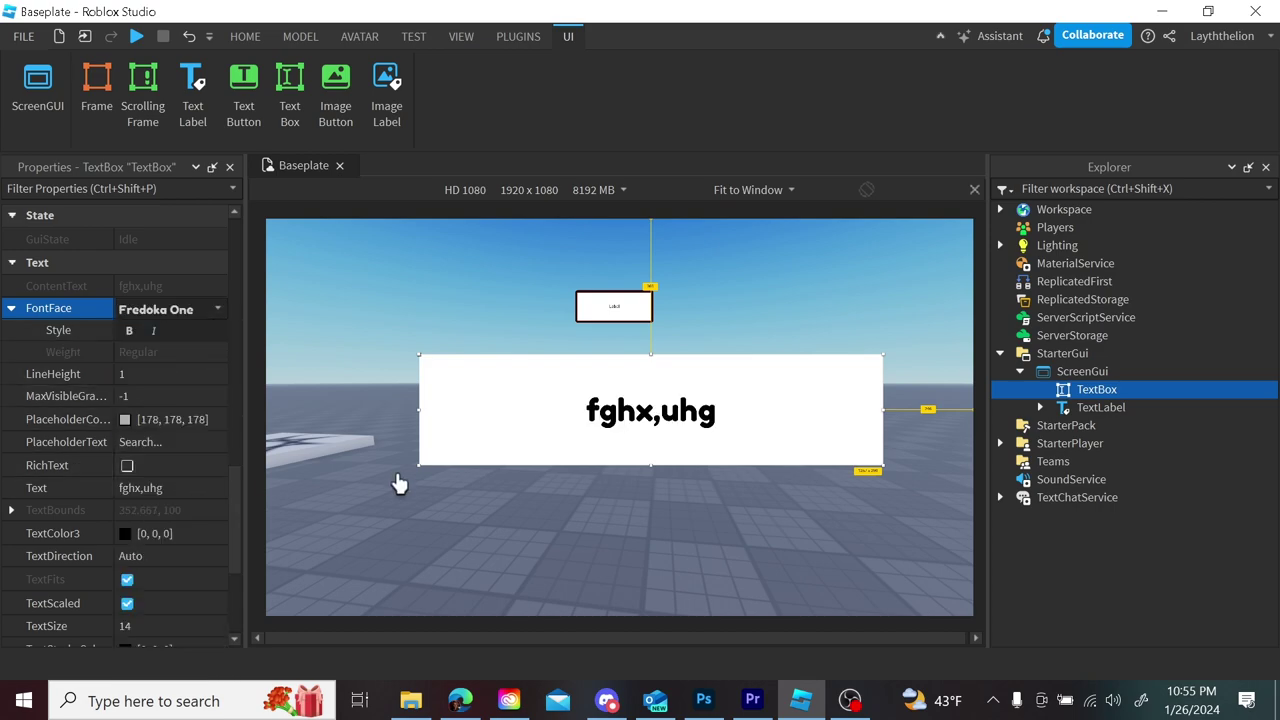
- Turn on bold and italic for the TextBox's font and turn both off again
{"action": "left_click", "coordinate": [134, 331]}
{"action": "left_click", "coordinate": [152, 331]}
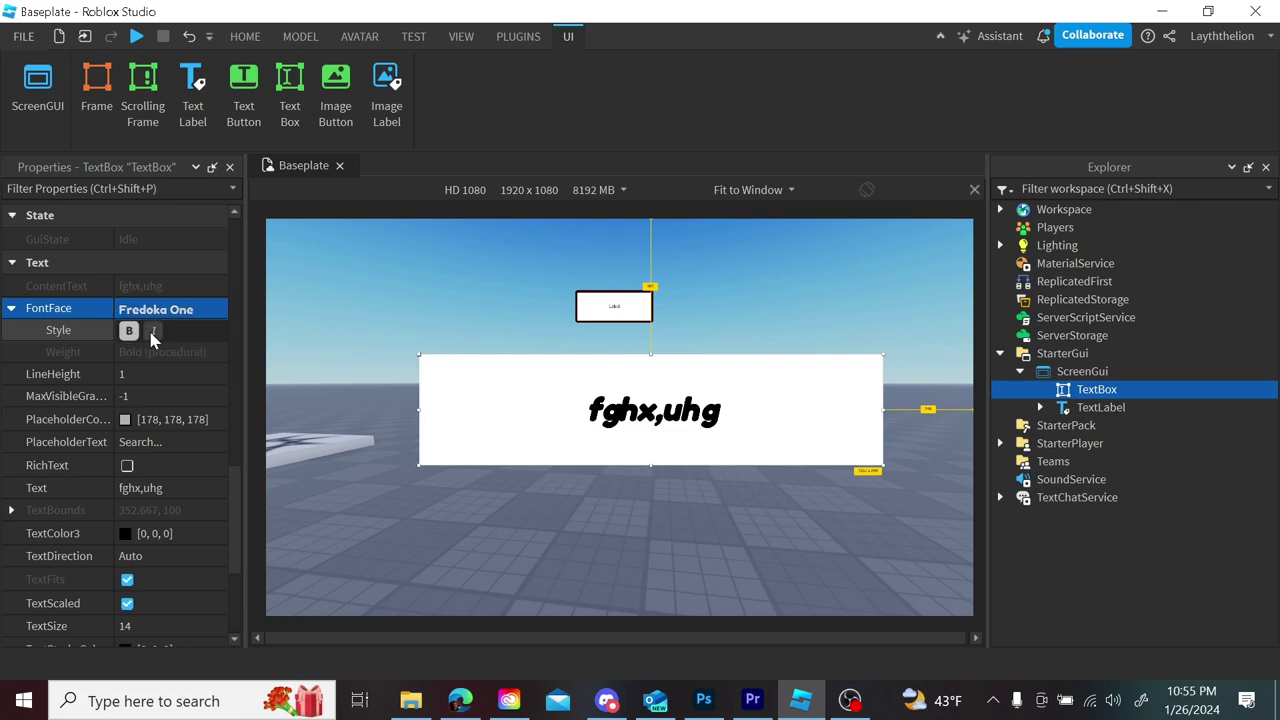
{"action": "left_click", "coordinate": [155, 333]}
- Try the TextBox's TextXAlignment as Left and as Right
{"action": "scroll", "coordinate": [232, 540], "scroll_direction": "down", "scroll_amount": 5}
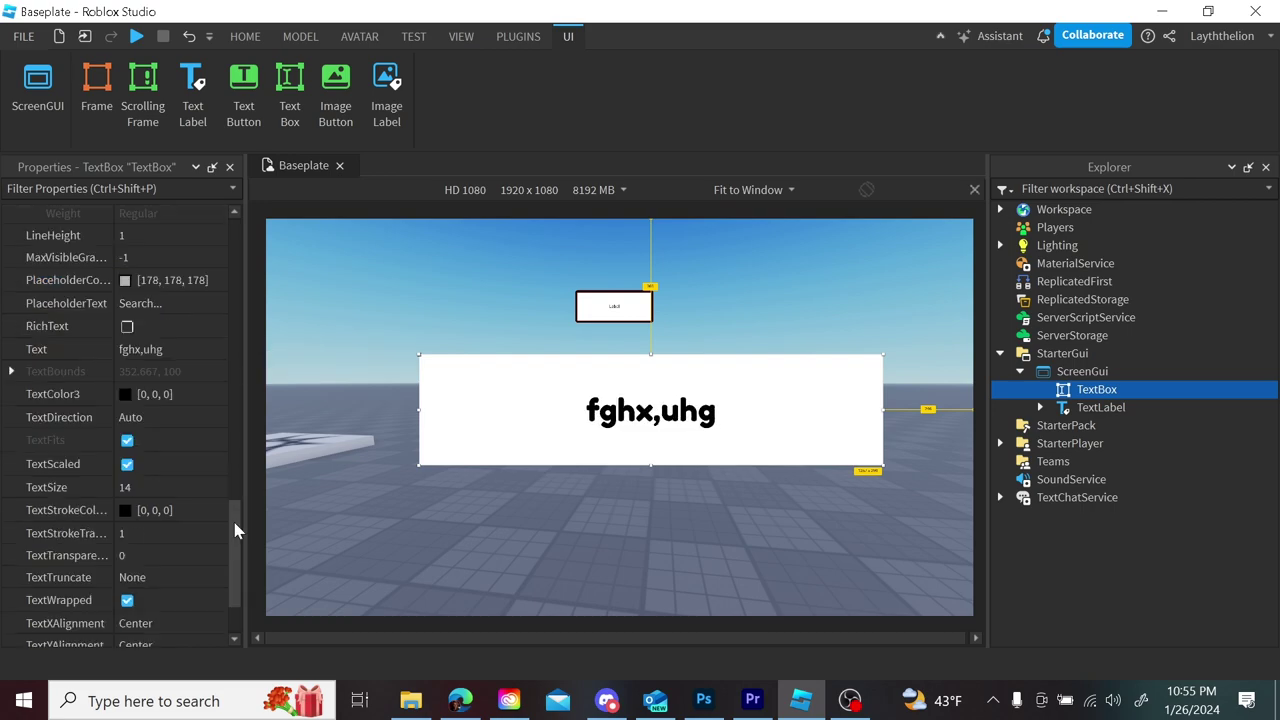
{"action": "left_click", "coordinate": [143, 524]}
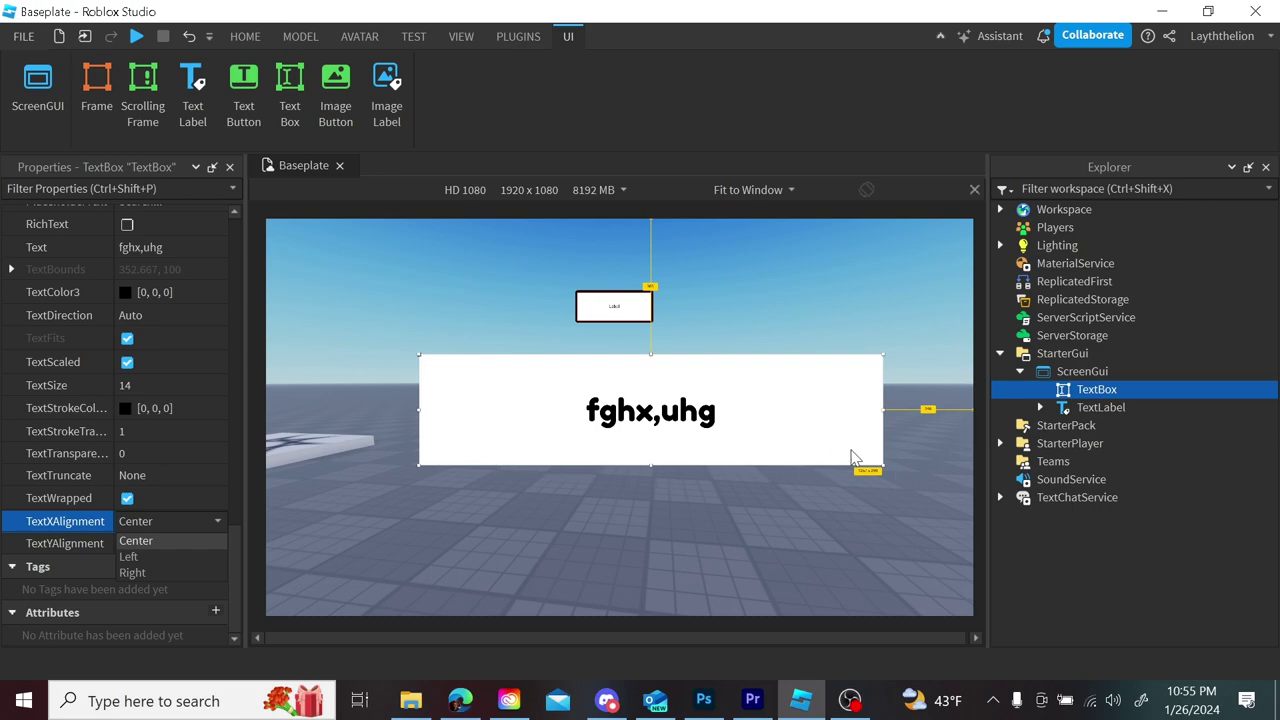
{"action": "left_click", "coordinate": [167, 555]}
{"action": "left_click", "coordinate": [151, 520]}
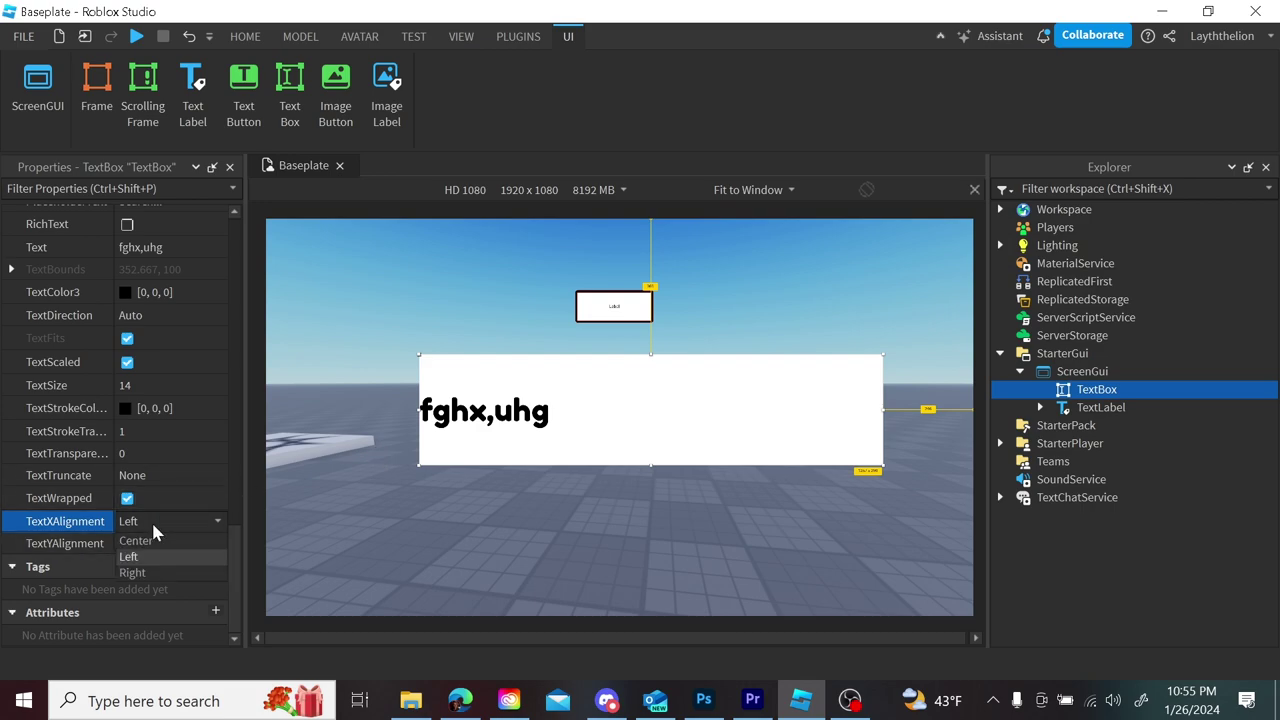
{"action": "left_click", "coordinate": [155, 568]}
- Turn TextWrapped off for the TextBox and enable it again
{"action": "left_click", "coordinate": [127, 498]}
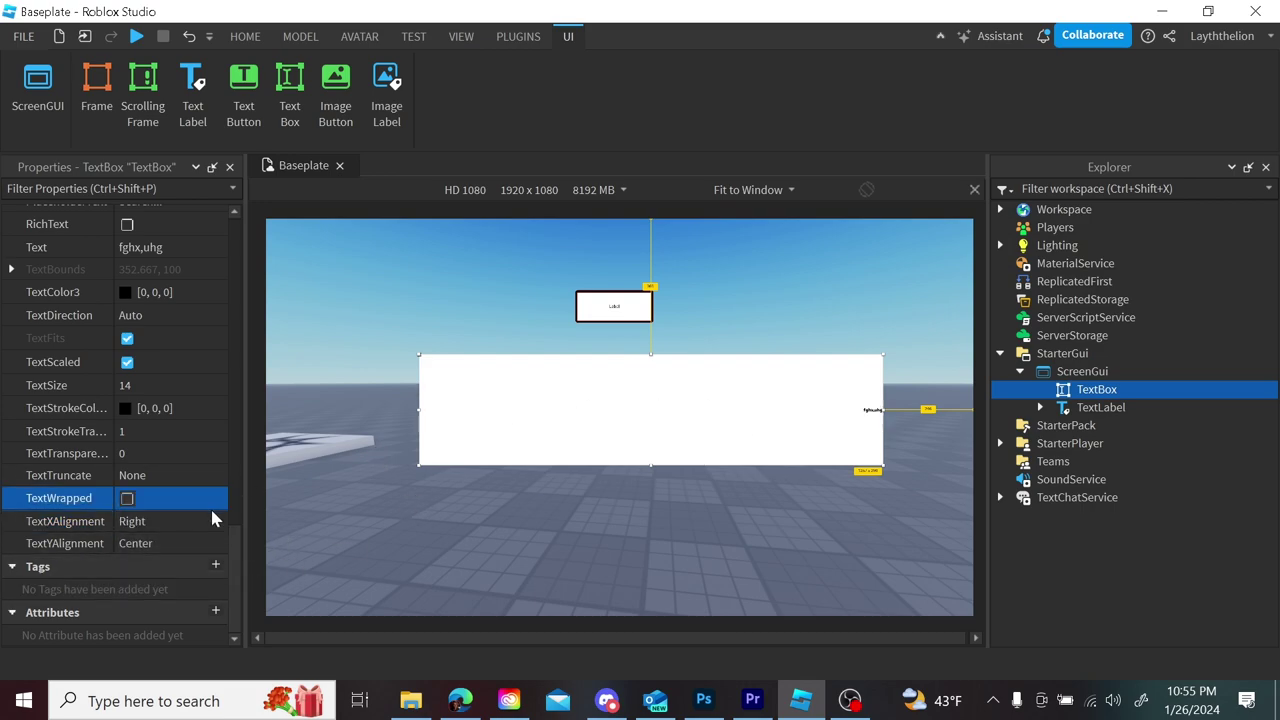
{"action": "left_click", "coordinate": [127, 498]}
- Set the TextBox's TextXAlignment to Center and enable TextScaled
{"action": "left_click", "coordinate": [152, 514]}
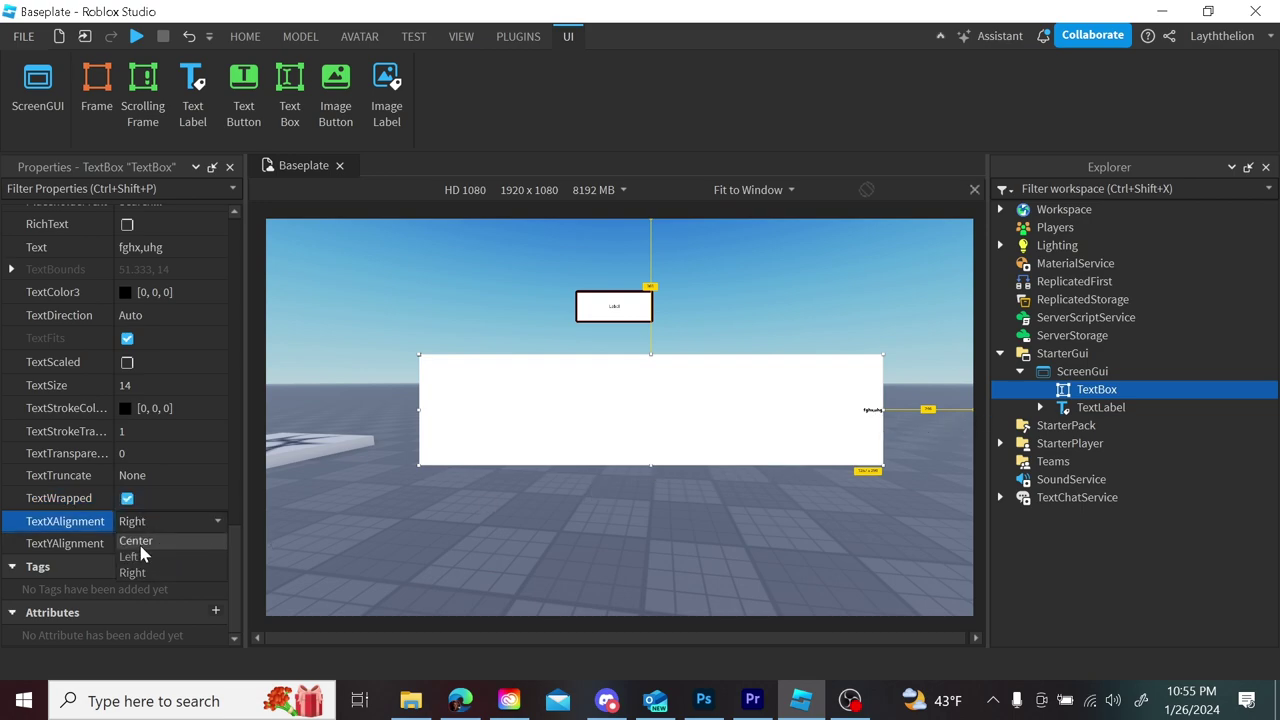
{"action": "left_click", "coordinate": [163, 539]}
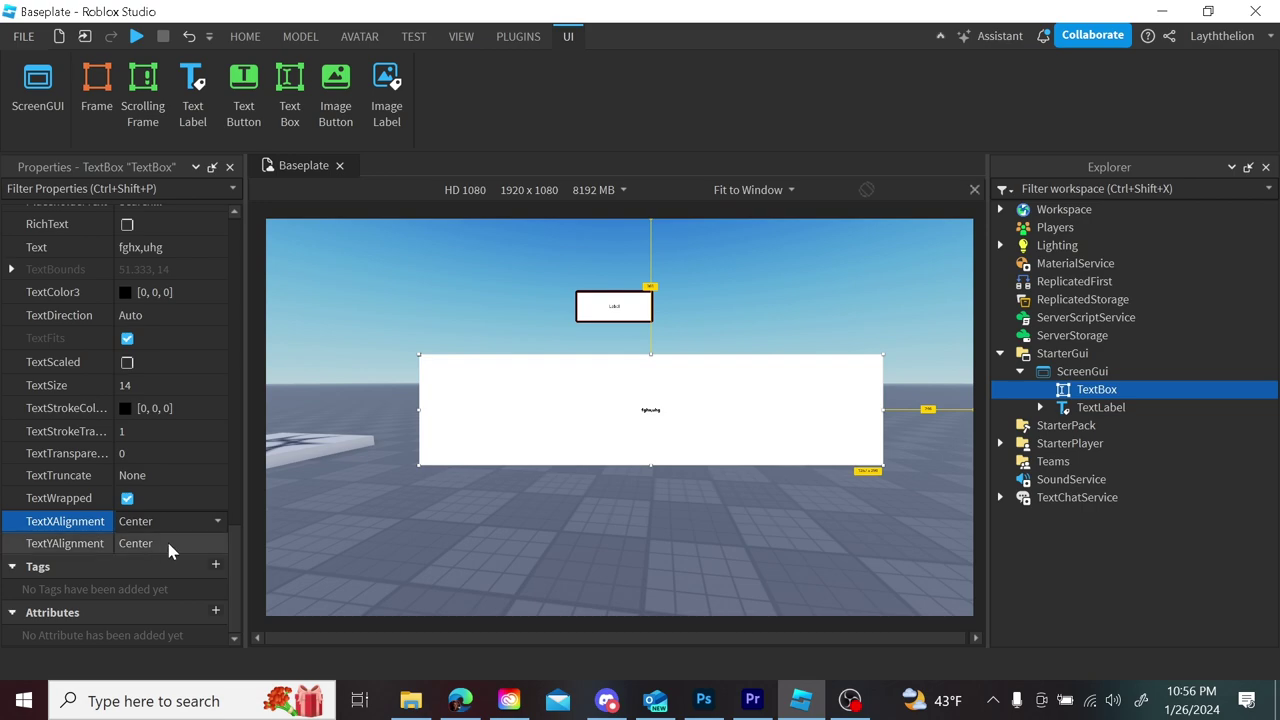
{"action": "left_click", "coordinate": [127, 362]}
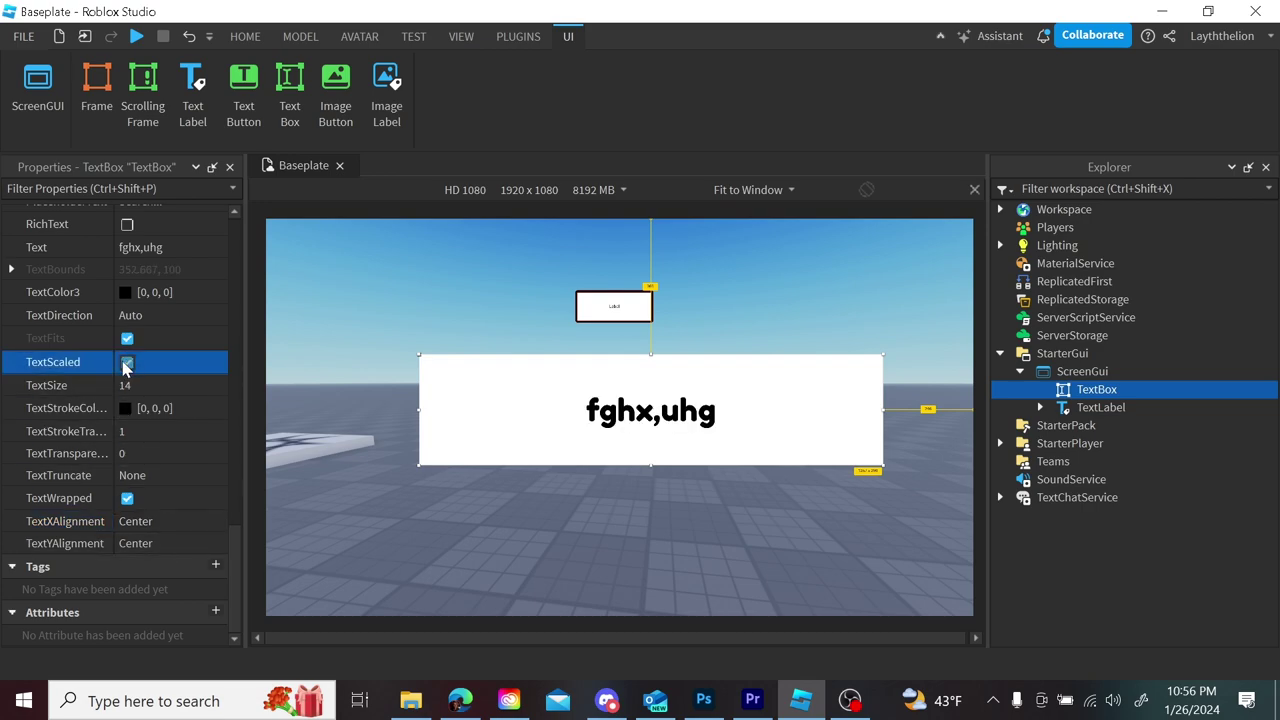
- Try the TextBox's TextYAlignment as Bottom and Top, return it to Center, and deselect the TextBox
{"action": "left_click", "coordinate": [190, 543]}
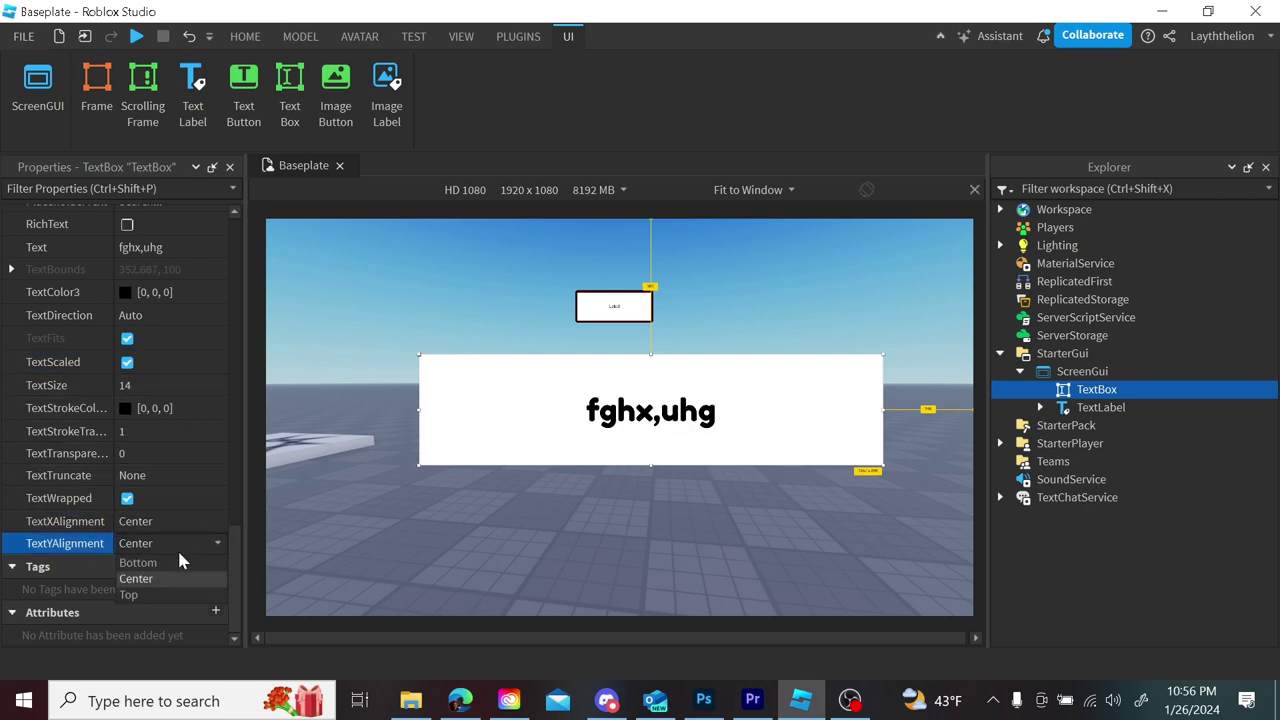
{"action": "left_click", "coordinate": [170, 562]}
{"action": "left_click", "coordinate": [188, 540]}
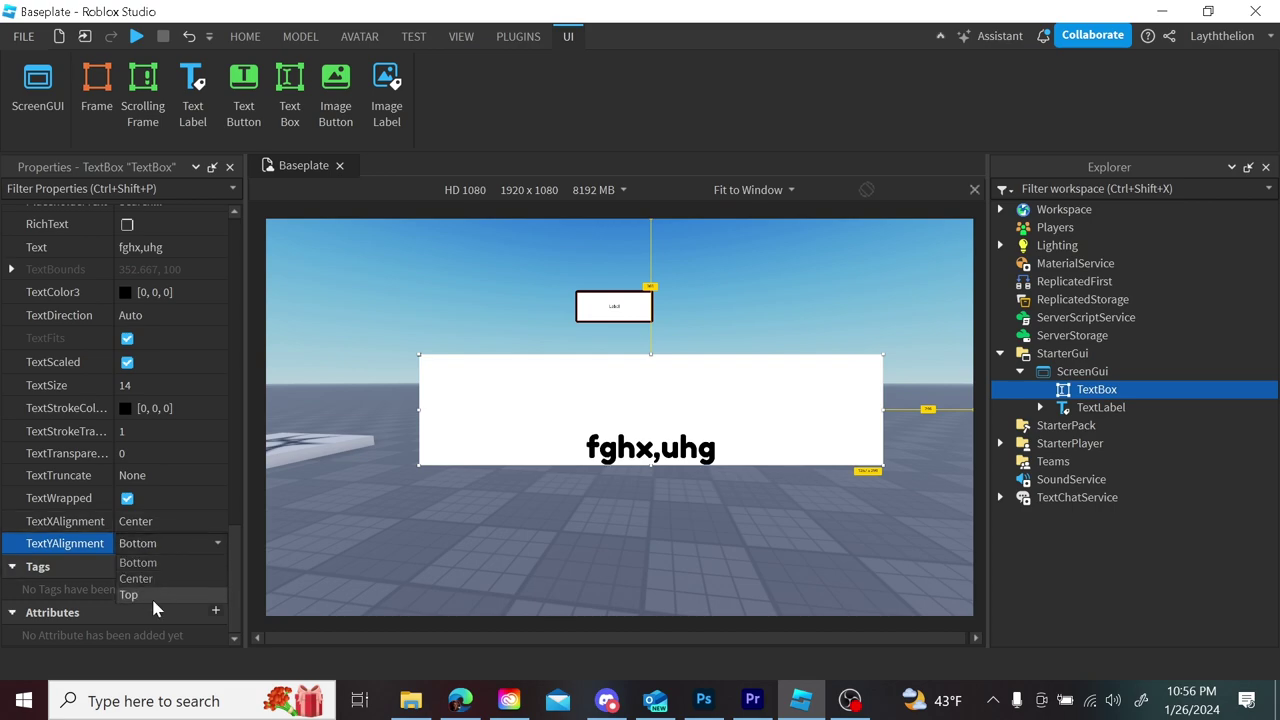
{"action": "left_click", "coordinate": [152, 595]}
{"action": "left_click", "coordinate": [179, 540]}
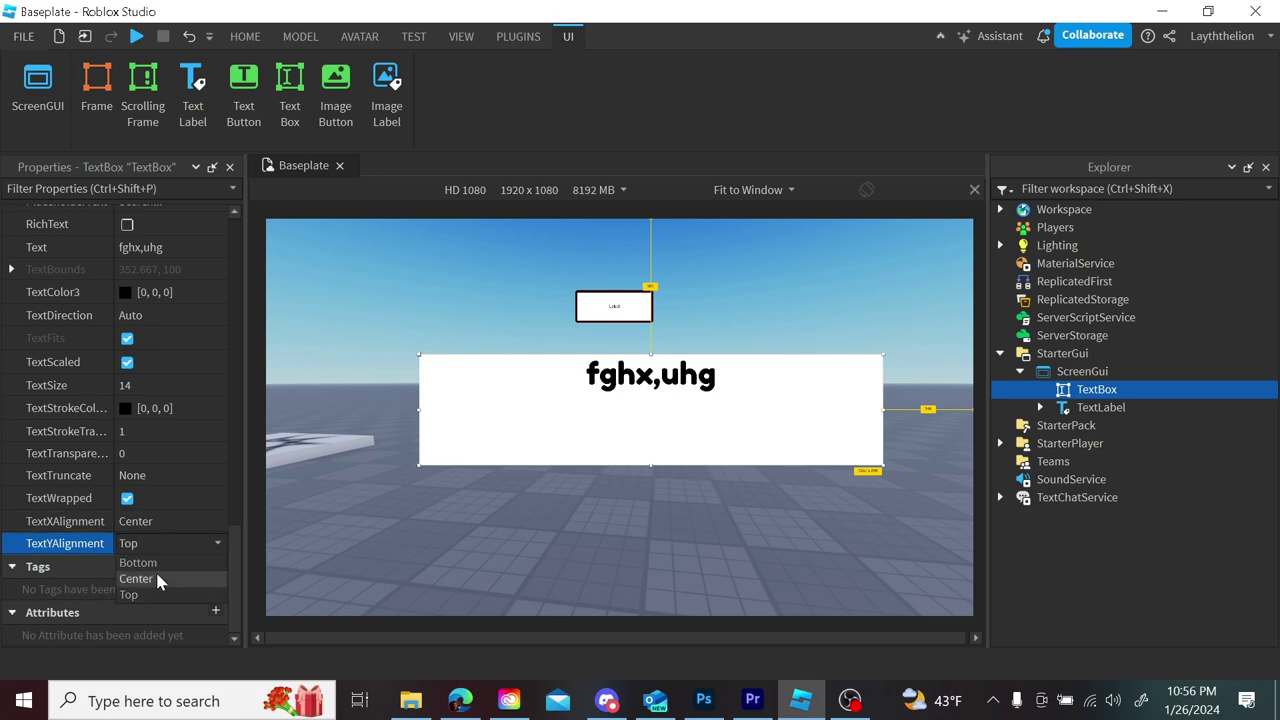
{"action": "left_click", "coordinate": [155, 579]}
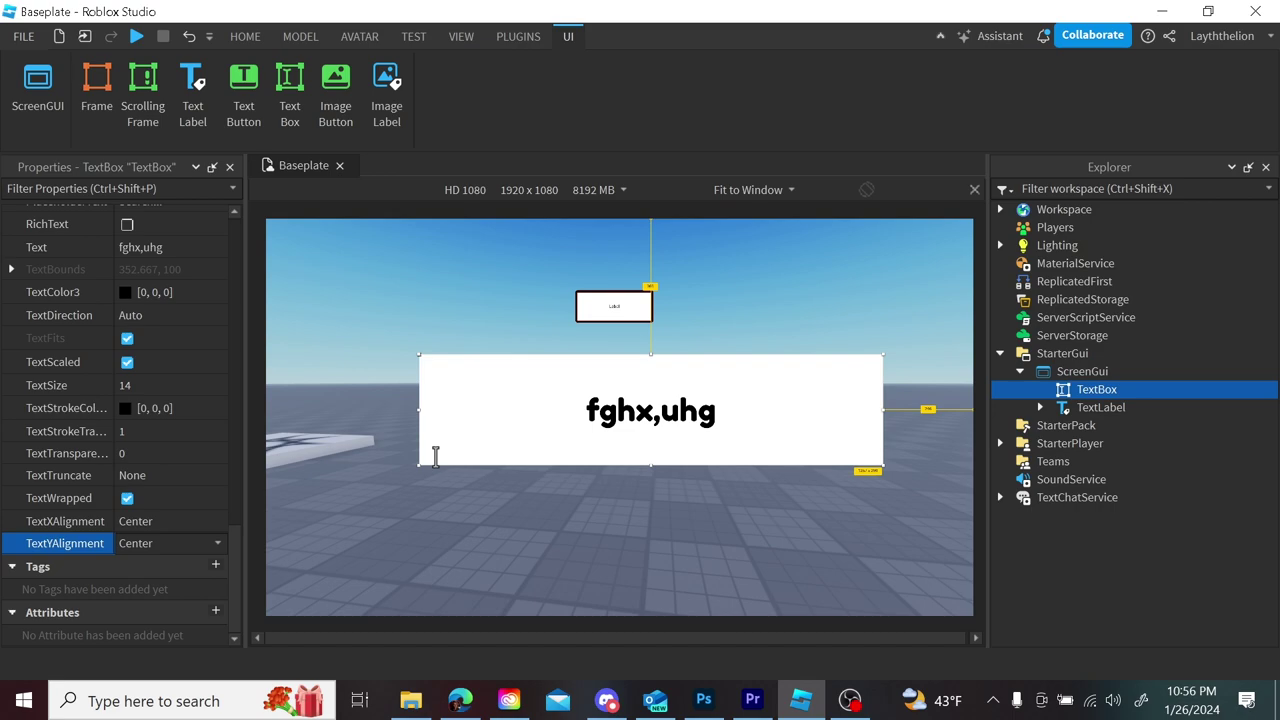
{"action": "left_click", "coordinate": [860, 345]}
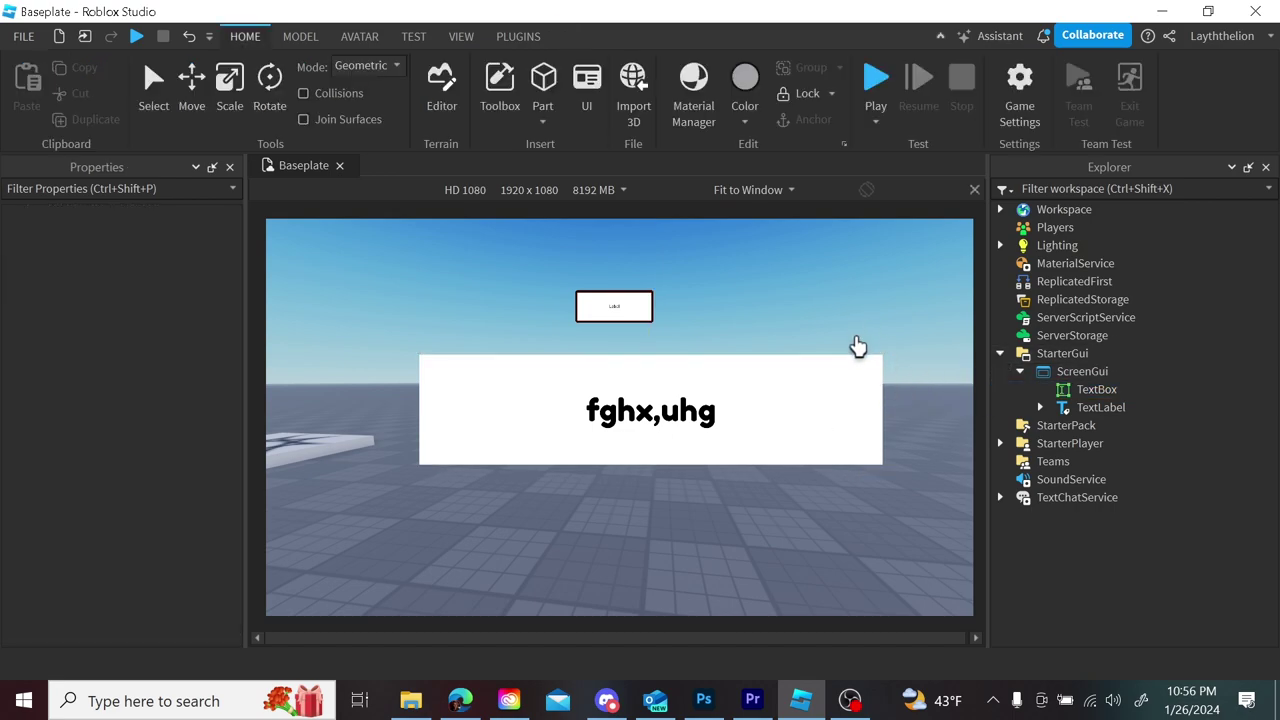
- Delete the TextBox, the TextLabel and the ScreenGui from StarterGui
{"action": "left_click", "coordinate": [1078, 389]}
{"action": "key", "text": "Delete"}
{"action": "left_click", "coordinate": [1076, 390]}
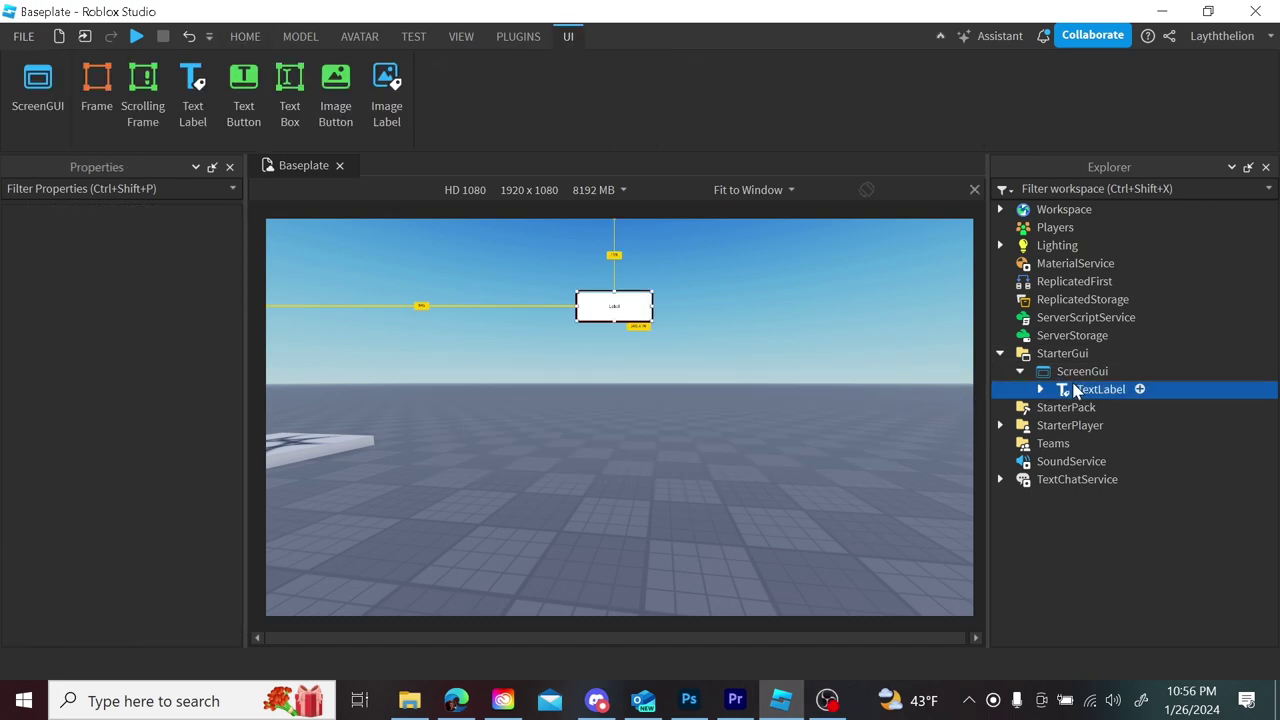
{"action": "key", "text": "Delete"}
{"action": "left_click", "coordinate": [1068, 372]}
{"action": "key", "text": "Delete"}
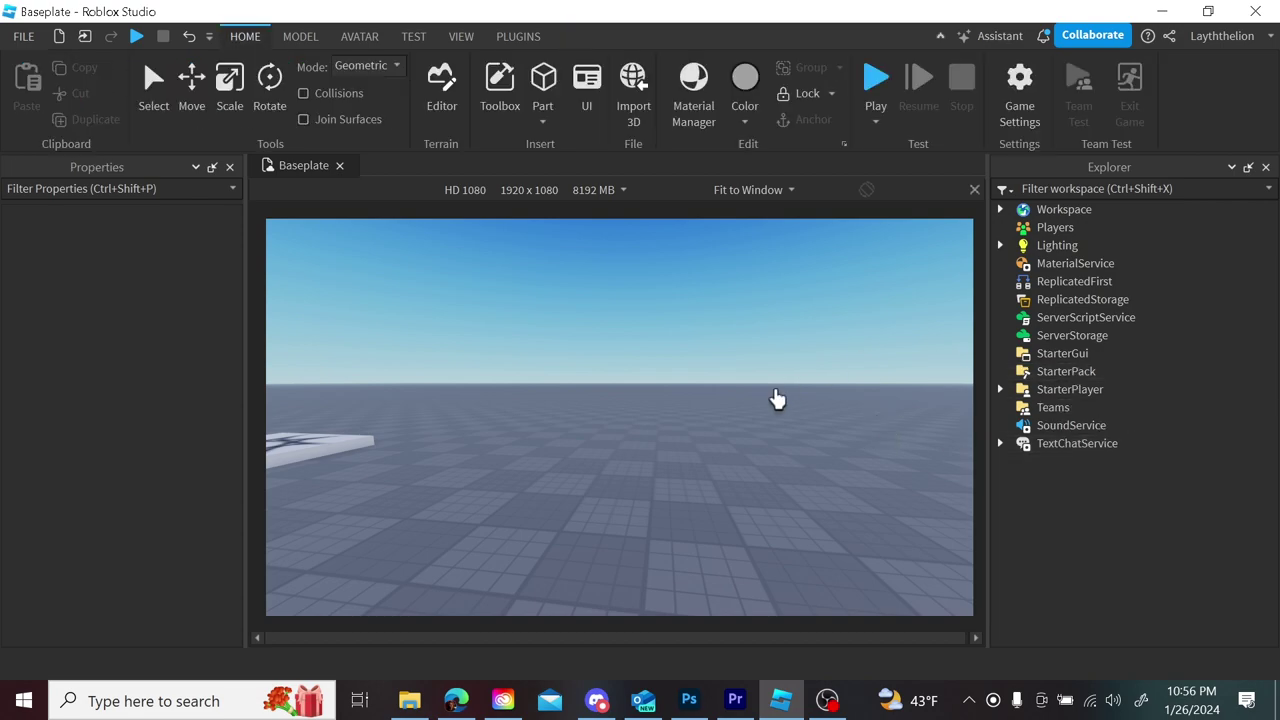
- View the list of objects that can be inserted into StarterGui and close it without adding anything
{"action": "right_click_drag", "start_coordinate": [663, 417], "coordinate": [620, 357]}
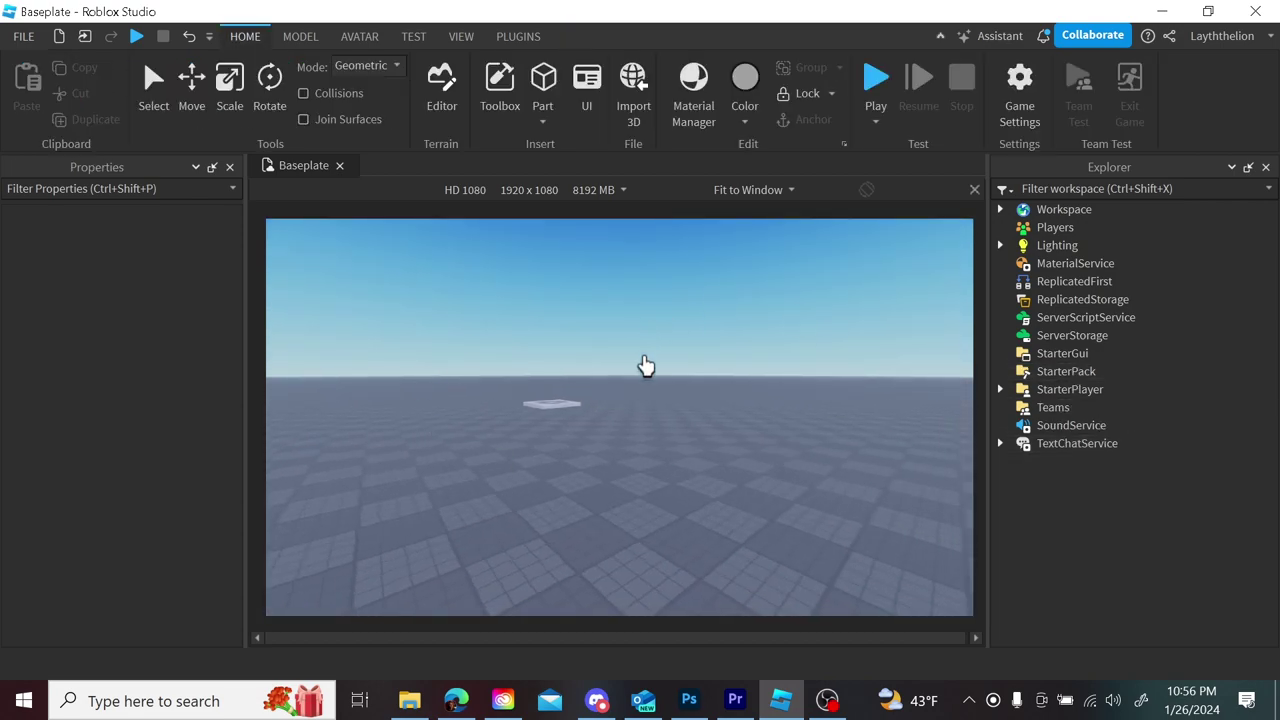
{"action": "left_click", "coordinate": [1058, 360]}
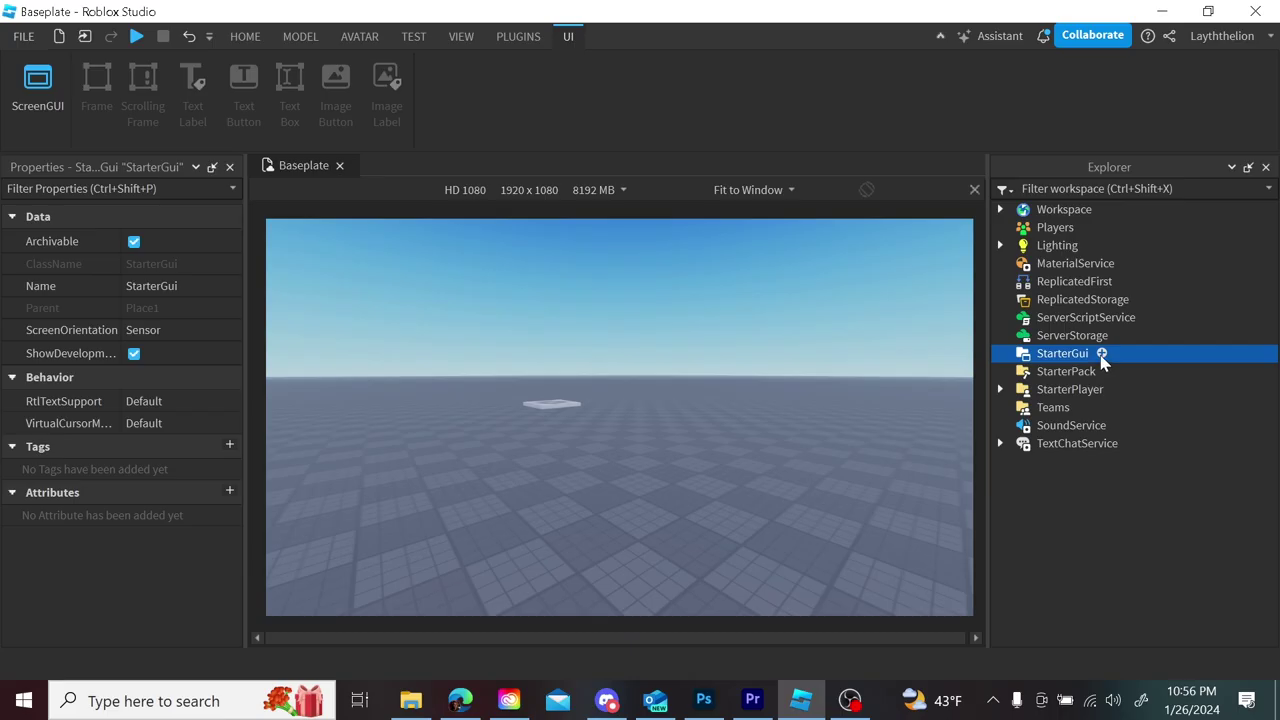
{"action": "left_click", "coordinate": [1101, 355]}
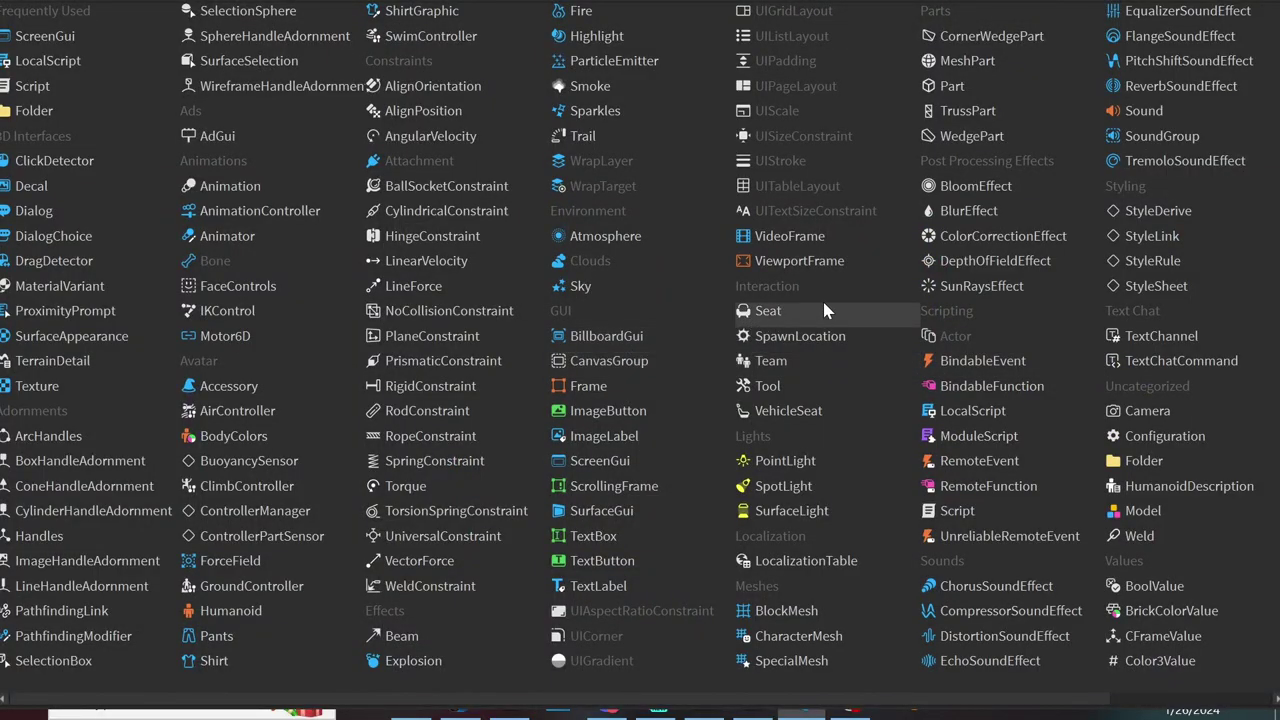
{"action": "key", "text": "Escape"}
{"action": "right_click_drag", "start_coordinate": [857, 400], "coordinate": [889, 294]}
{"action": "right_click_drag", "start_coordinate": [537, 351], "coordinate": [551, 400]}
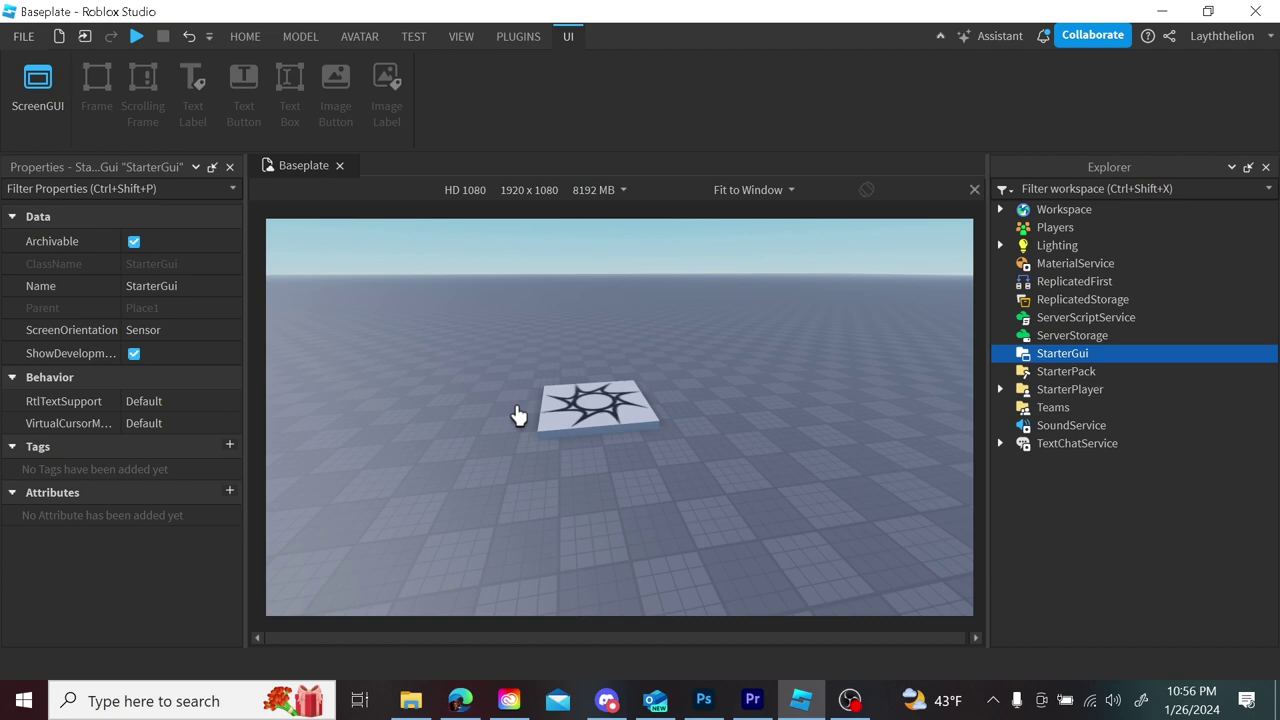
{"action": "key", "text": "w"}
{"action": "right_click_drag", "start_coordinate": [700, 403], "coordinate": [755, 383]}
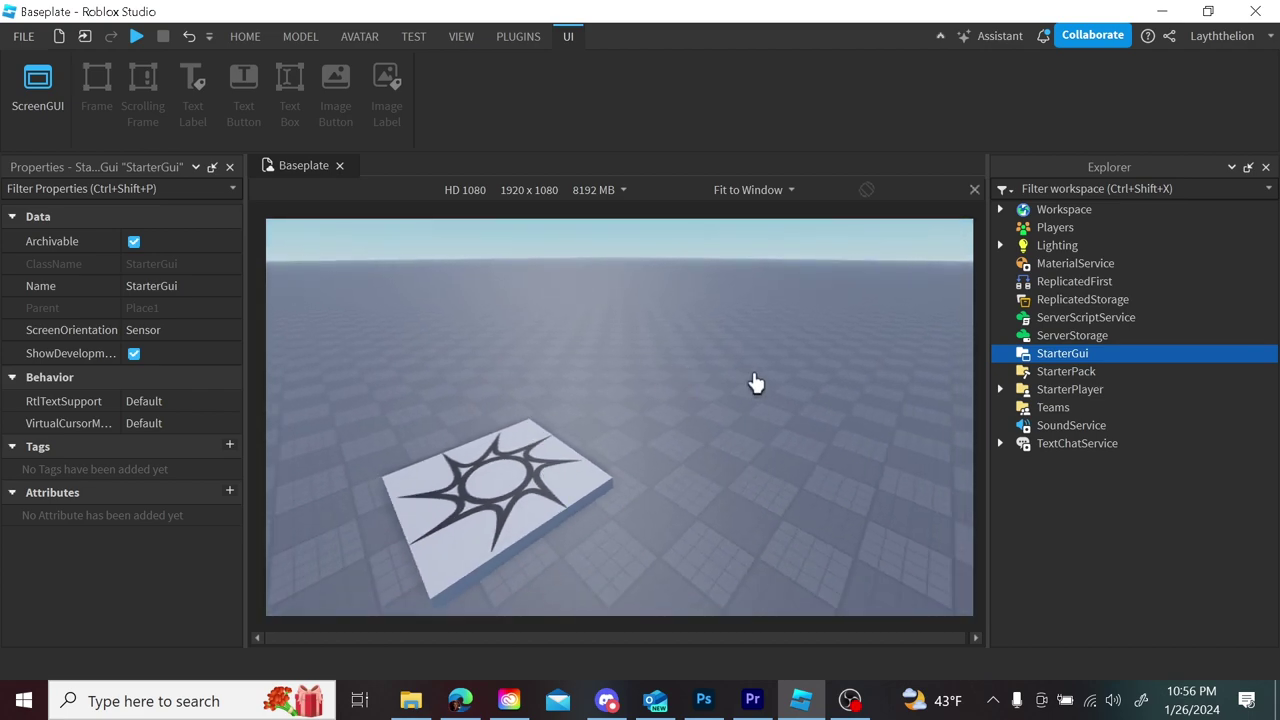
{"action": "left_click", "coordinate": [1103, 354]}
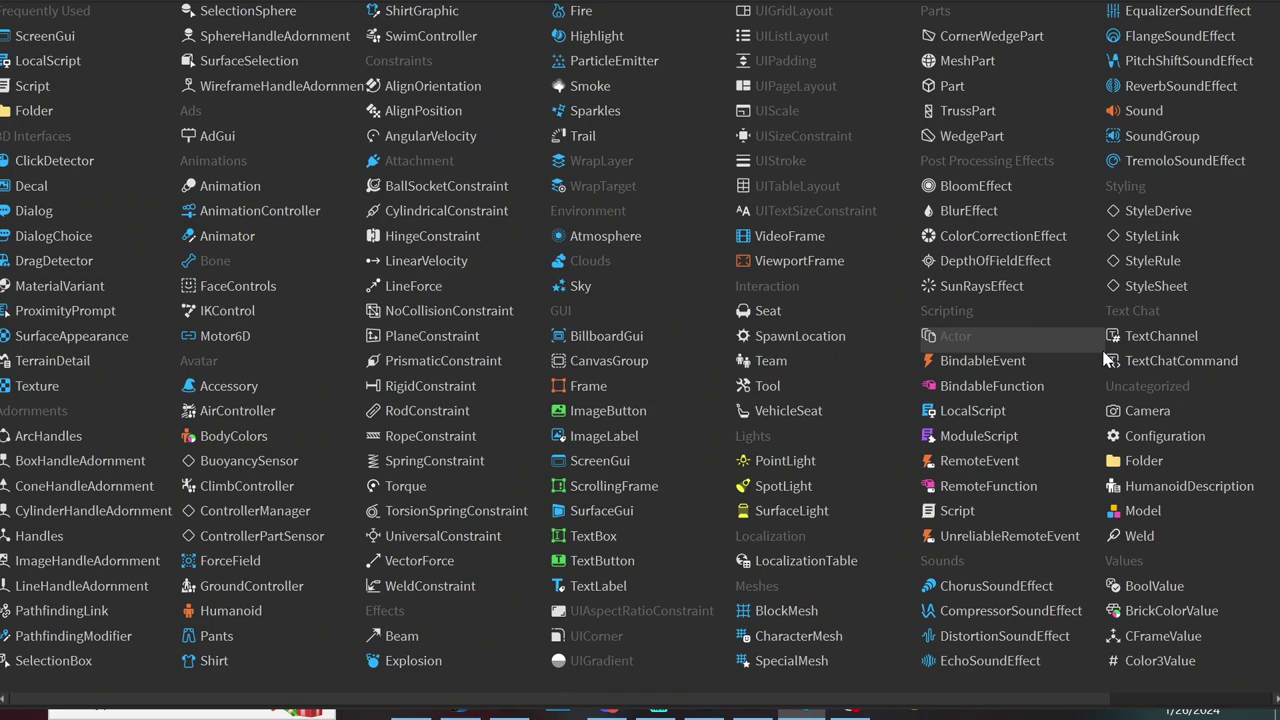
{"action": "key", "text": "Escape"}
{"action": "key", "text": "s"}
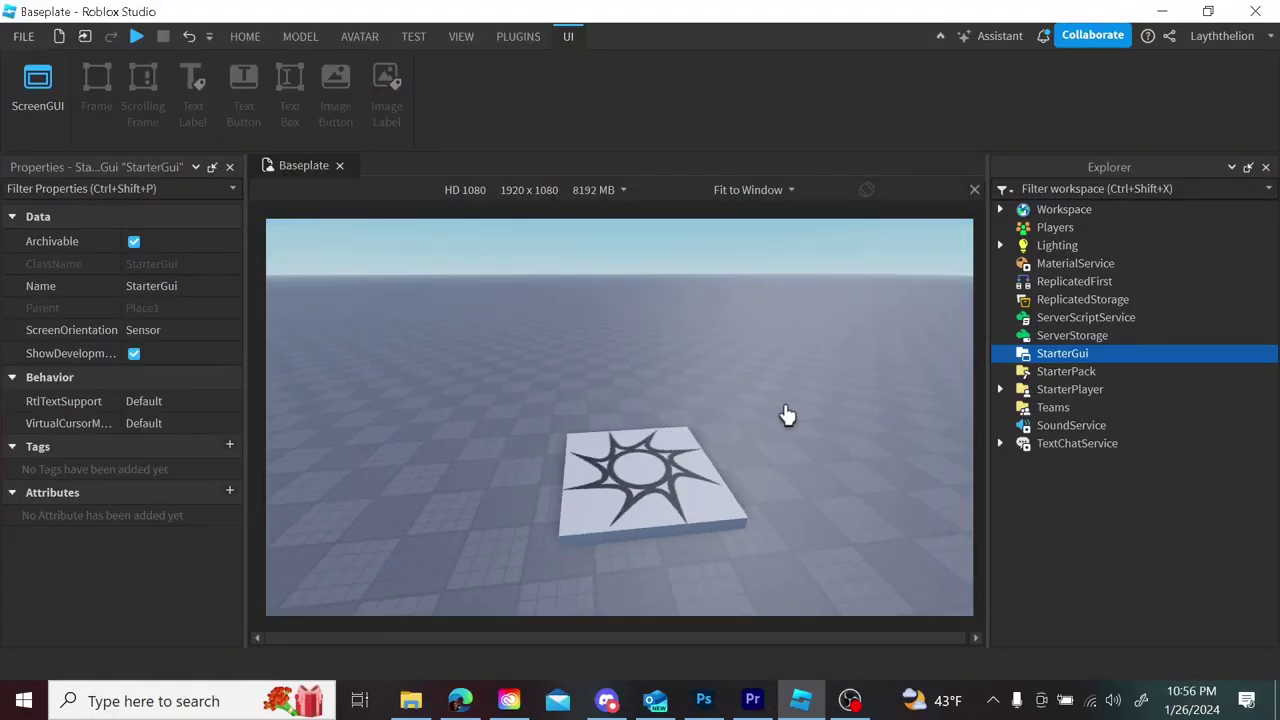
{"action": "key", "text": "d"}
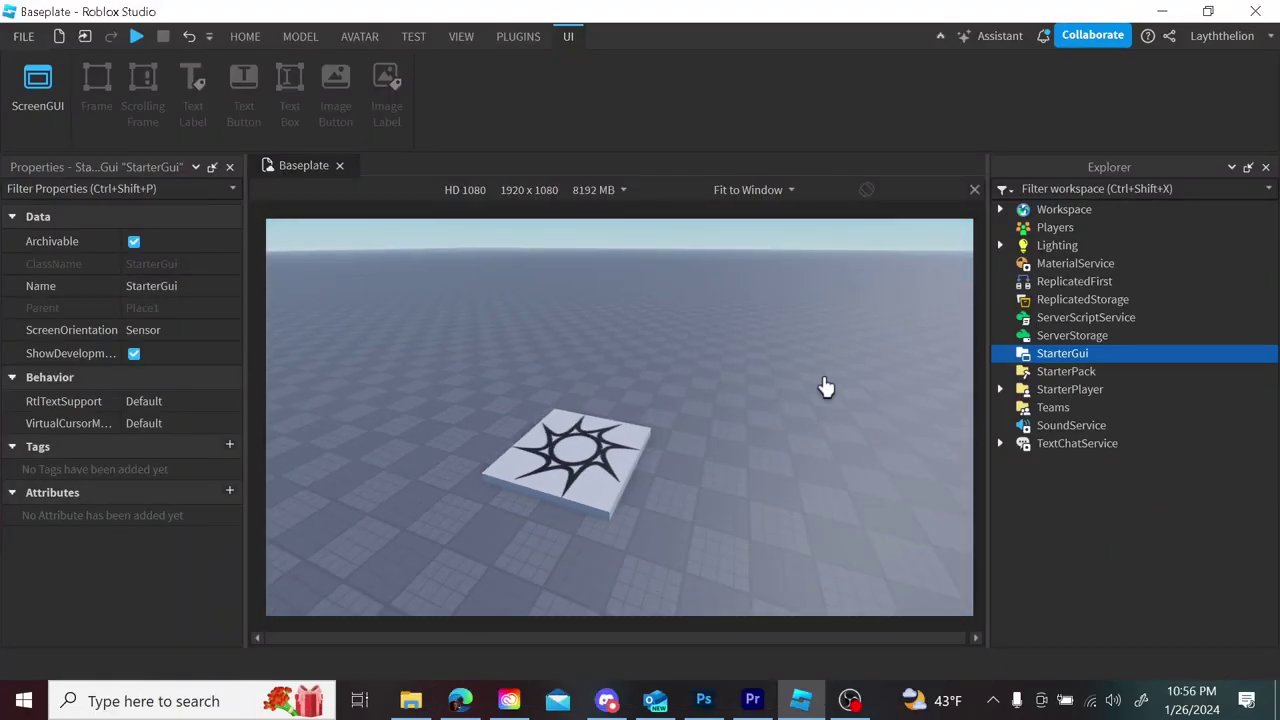
- Insert a Frame directly into StarterGui
{"action": "mouse_move", "coordinate": [1101, 362]}
{"action": "left_click", "coordinate": [1101, 354]}
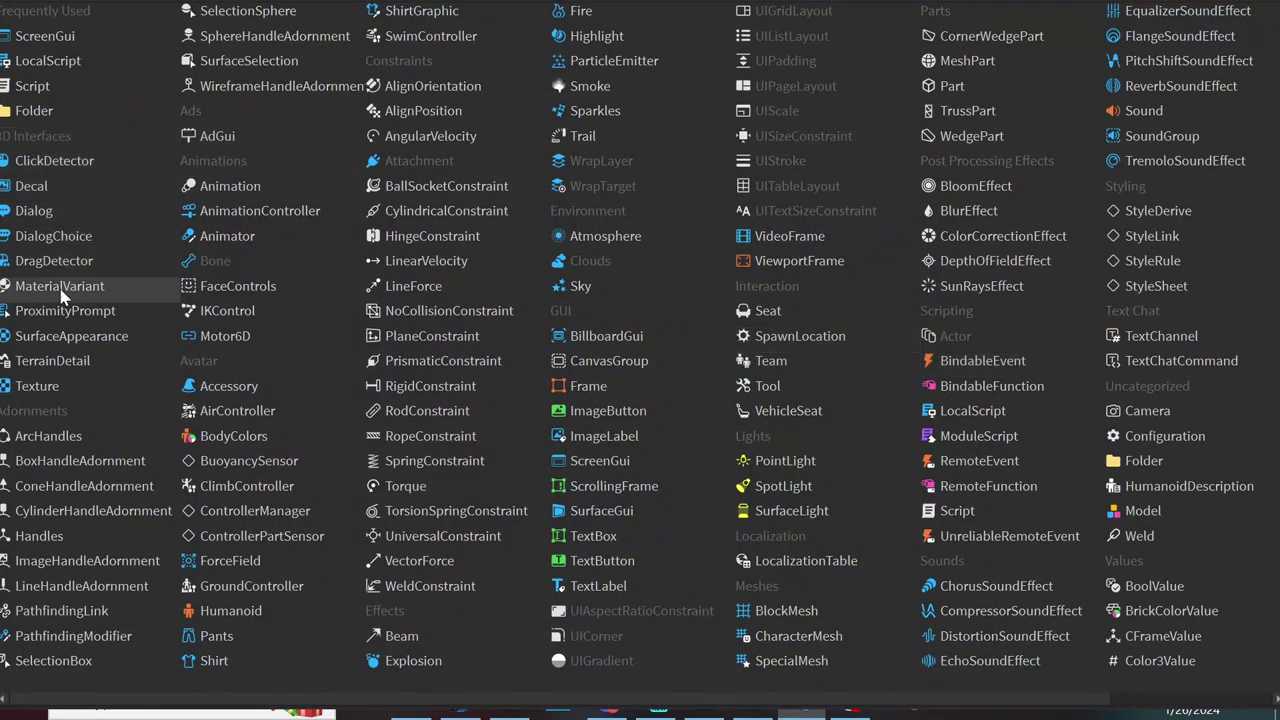
{"action": "type", "text": "Frame"}
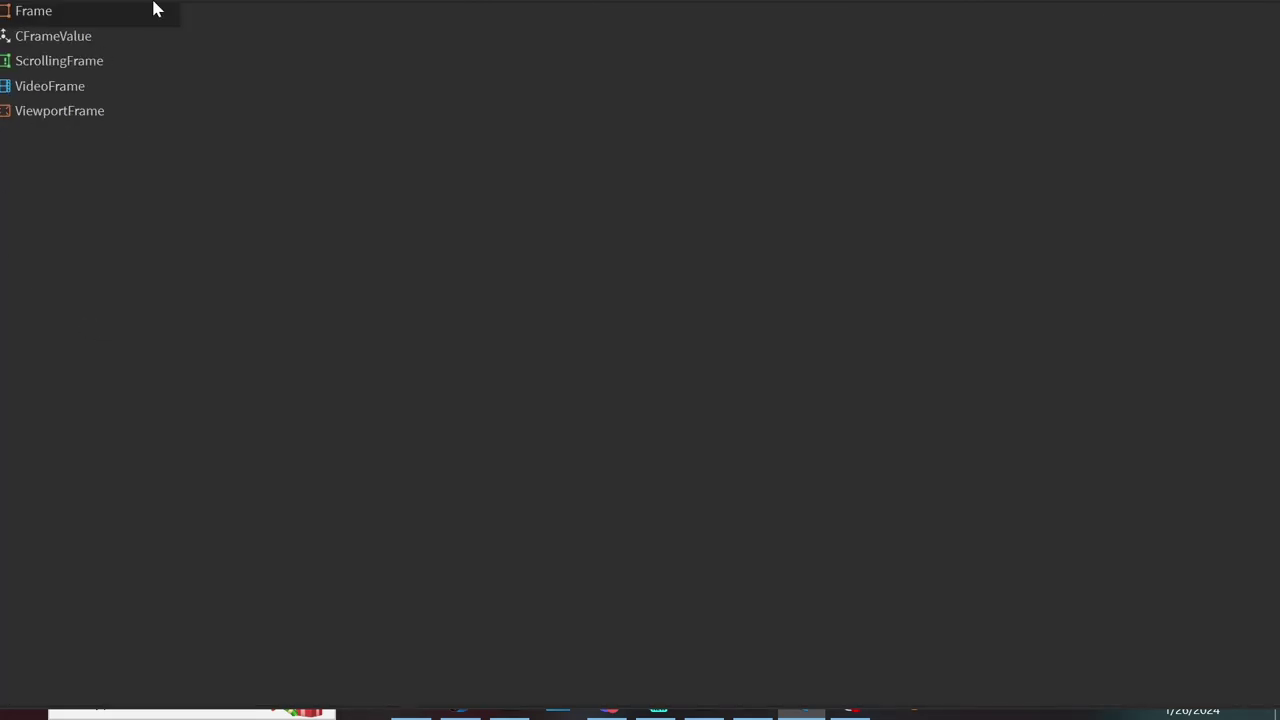
{"action": "left_click", "coordinate": [152, 10]}
{"action": "left_click", "coordinate": [1072, 371]}
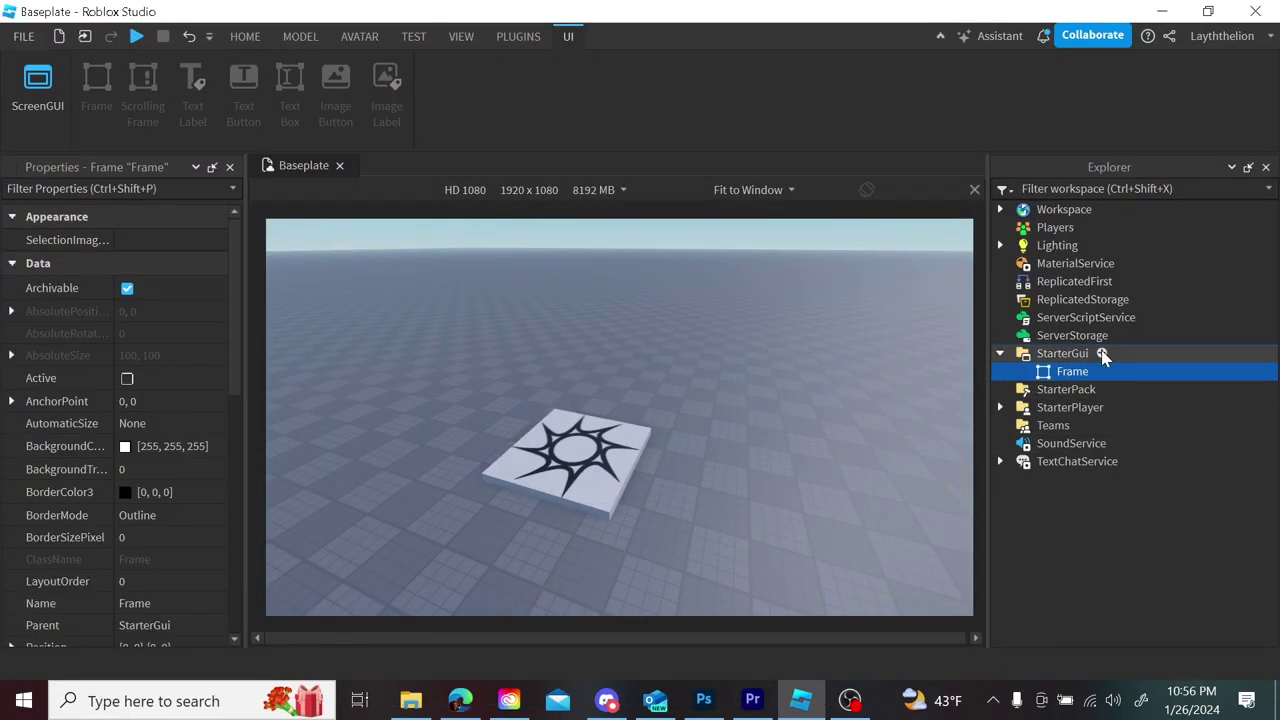
- Insert a ScreenGui into StarterGui and move the Frame inside it
{"action": "left_click", "coordinate": [1101, 354]}
{"action": "type", "text": "ScreenGui"}
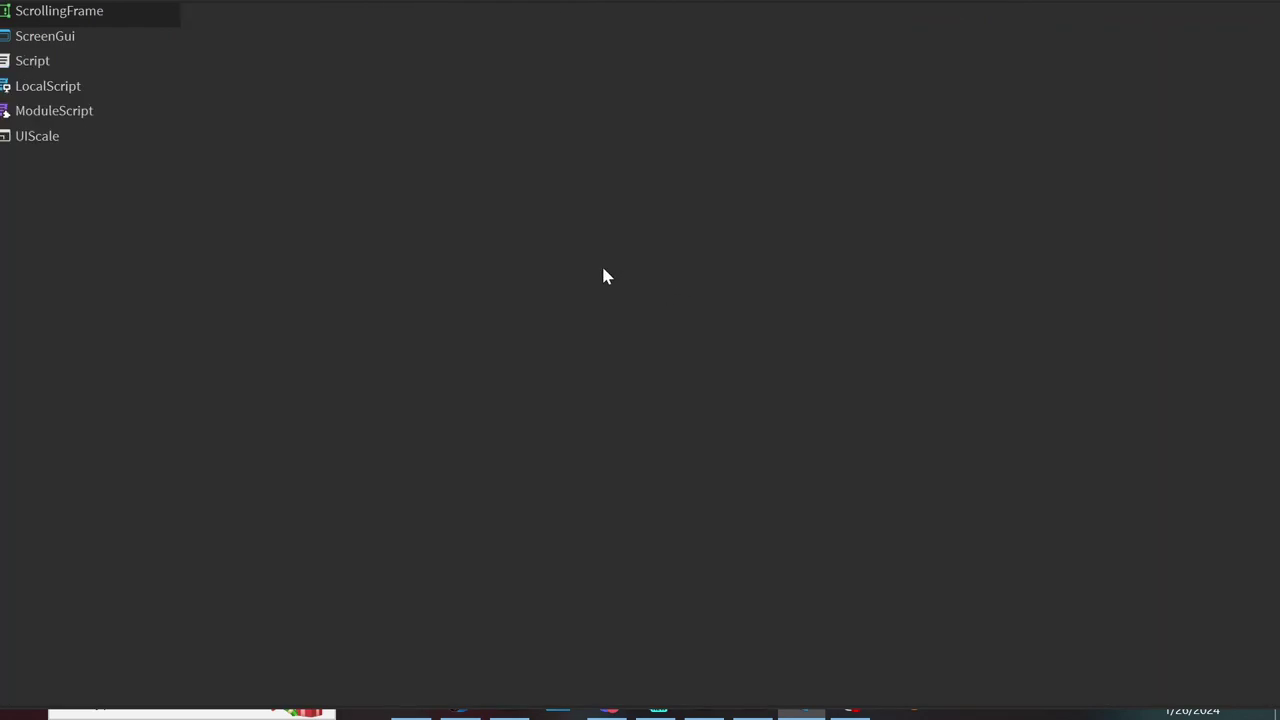
{"action": "left_click", "coordinate": [123, 17]}
{"action": "left_click_drag", "start_coordinate": [1090, 389], "coordinate": [1057, 380]}
{"action": "left_click", "coordinate": [1062, 373]}
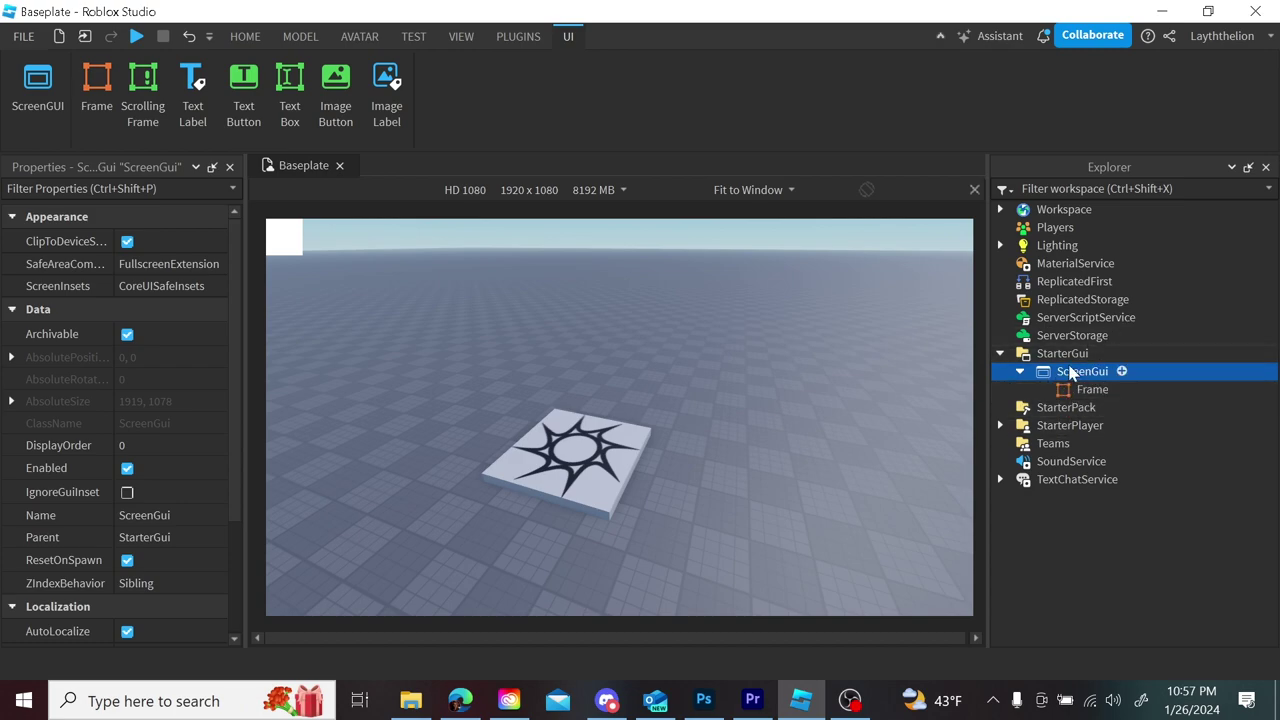
{"action": "left_click", "coordinate": [1090, 389]}
{"action": "left_click", "coordinate": [1082, 372]}
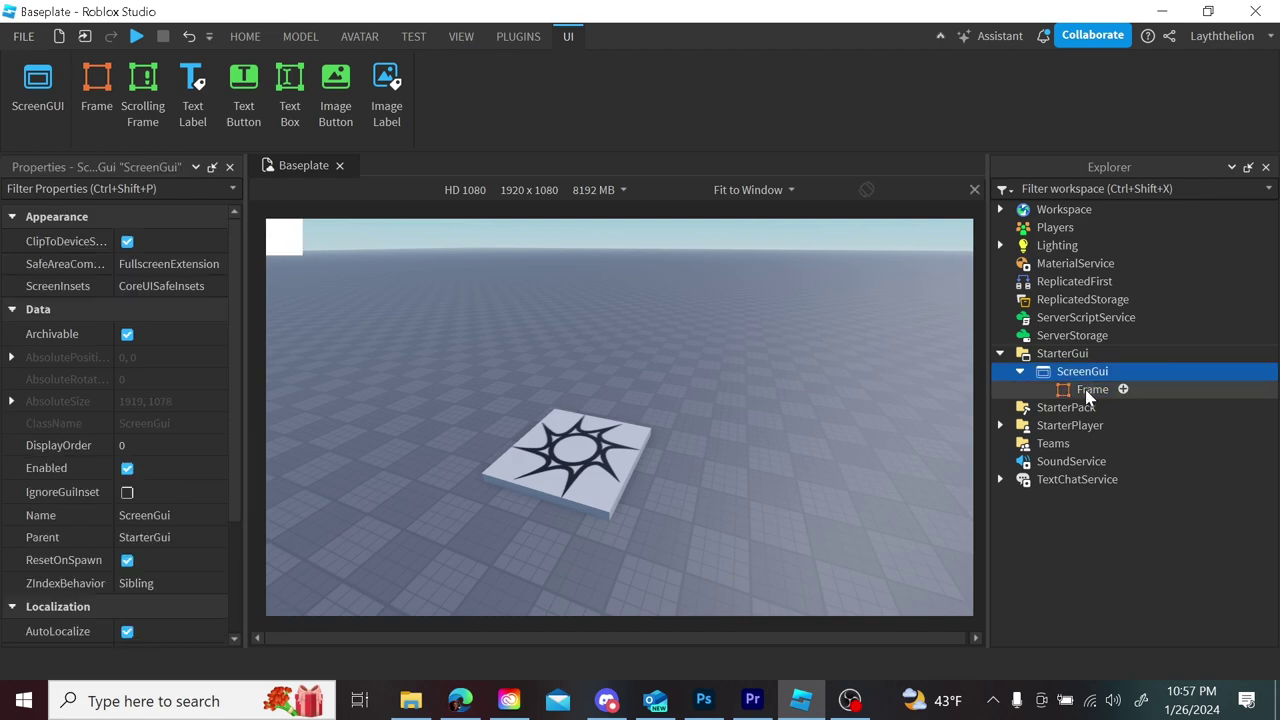
{"action": "left_click", "coordinate": [1090, 390]}
{"action": "left_click", "coordinate": [1082, 372]}
{"action": "left_click", "coordinate": [1088, 390]}
{"action": "left_click", "coordinate": [1082, 373]}
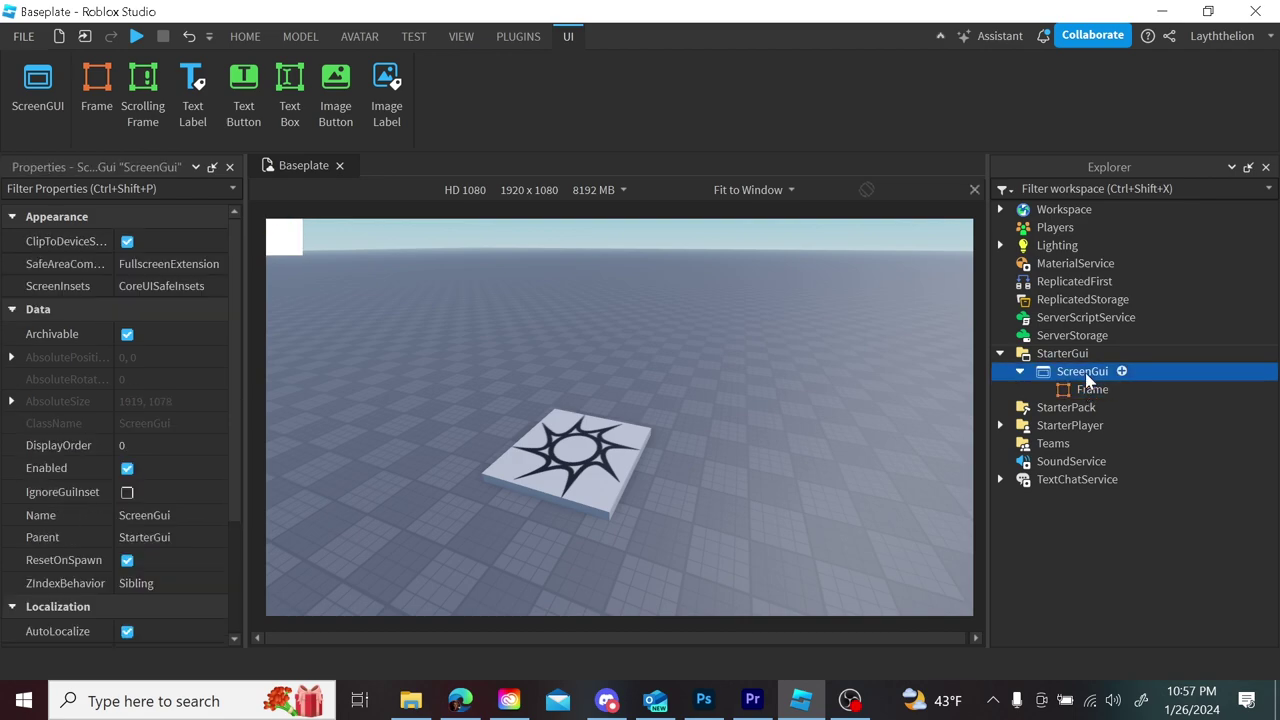
{"action": "left_click", "coordinate": [1090, 390]}
- Insert a Folder into StarterGui and move the ScreenGui into it
{"action": "left_click", "coordinate": [1100, 356]}
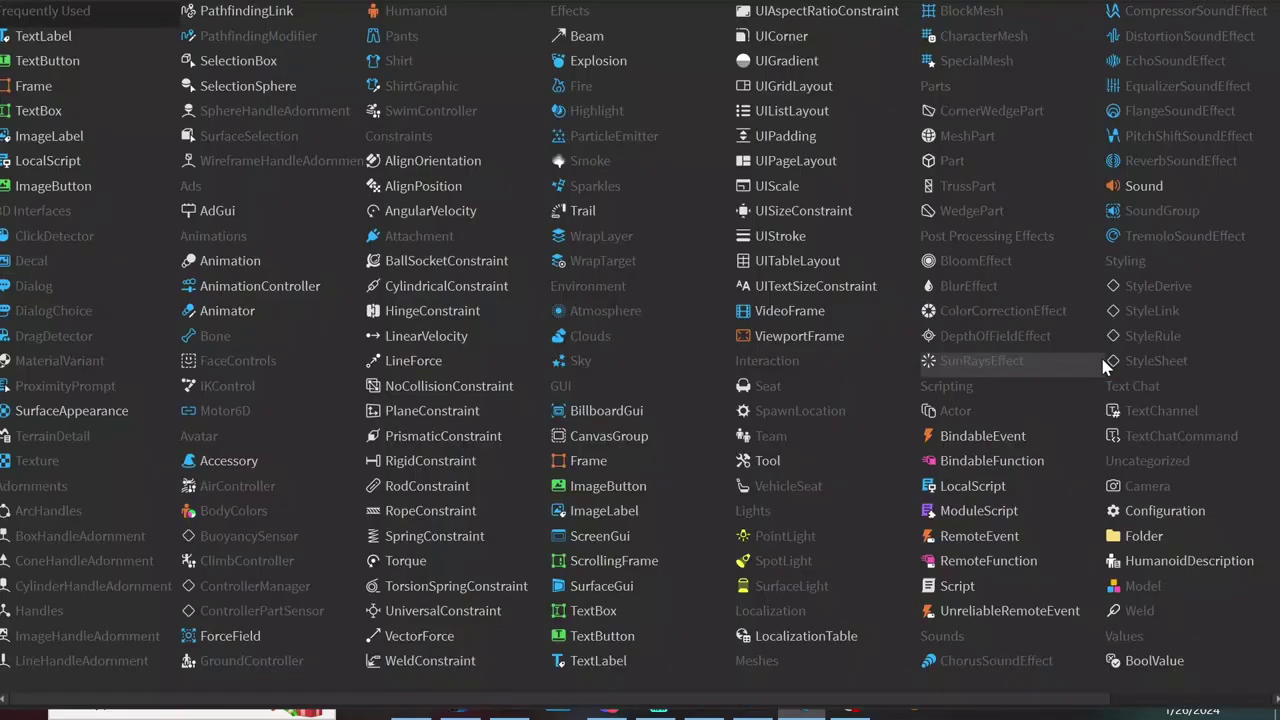
{"action": "type", "text": "fol"}
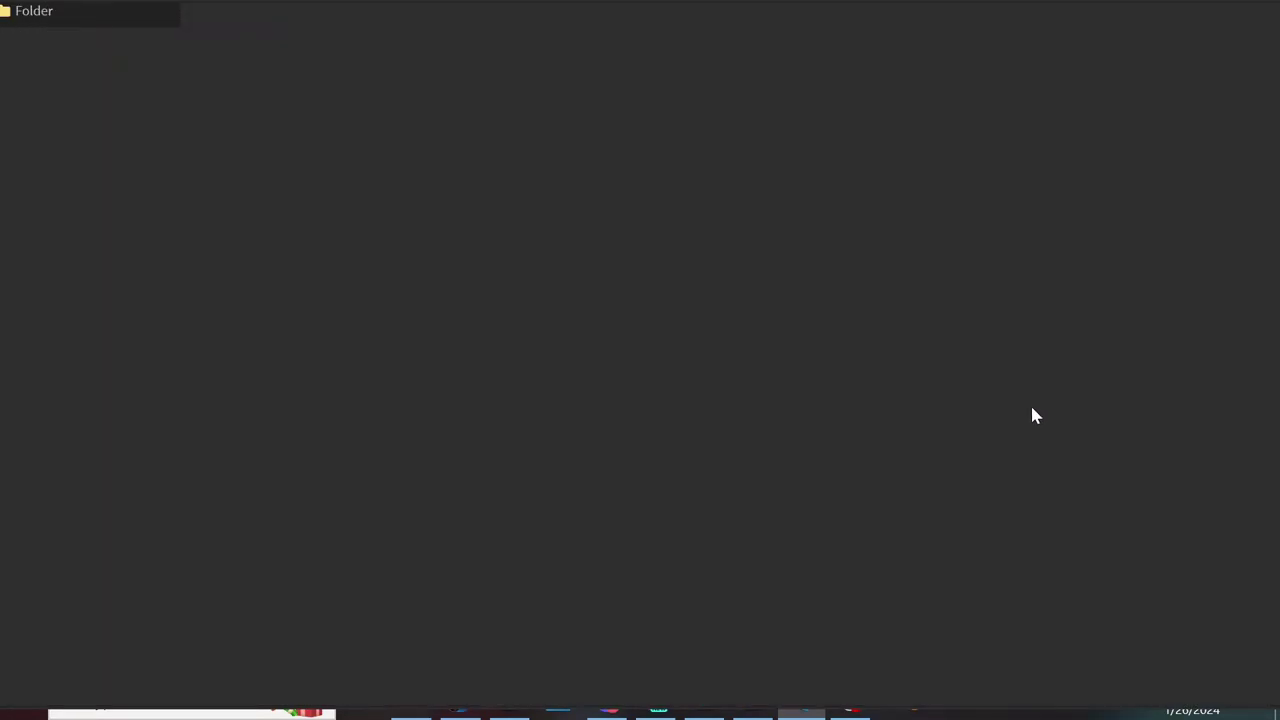
{"action": "key", "text": "Return"}
{"action": "left_click", "coordinate": [1049, 389]}
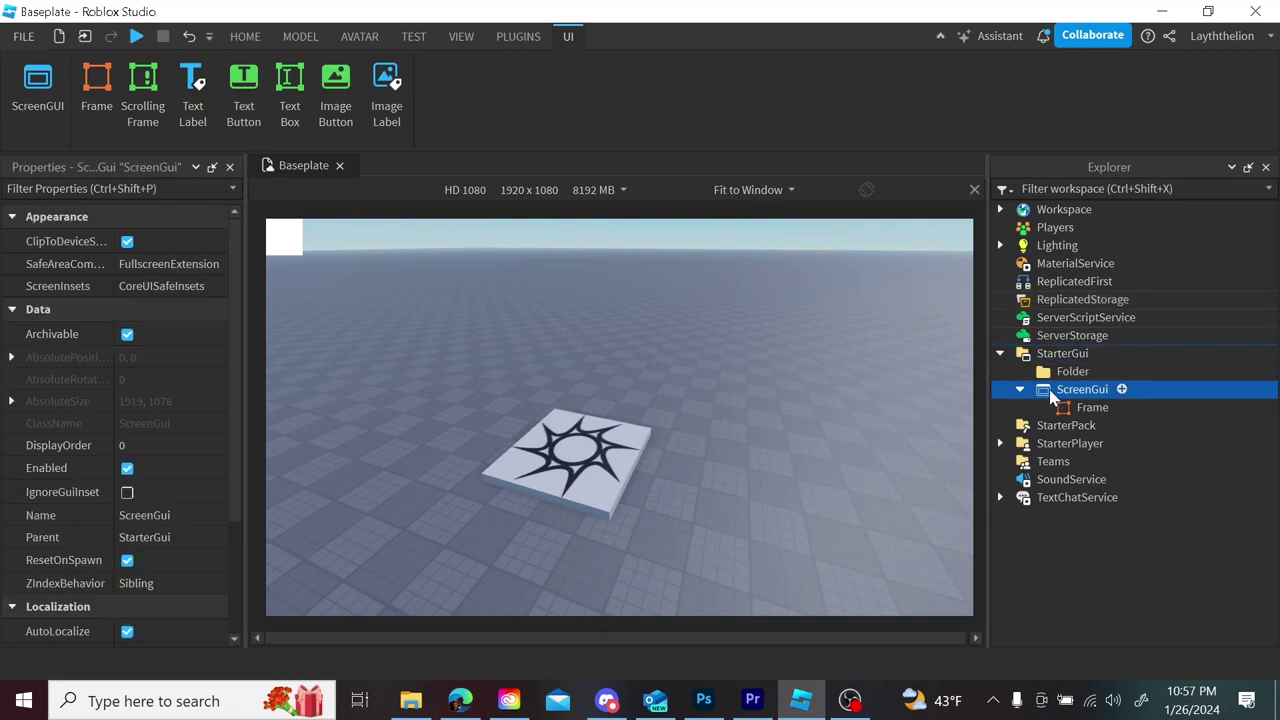
{"action": "left_click_drag", "start_coordinate": [1049, 389], "coordinate": [1057, 375]}
- Rename the folder that holds the ScreenGui as GameplayUI
{"action": "left_click", "coordinate": [1058, 376]}
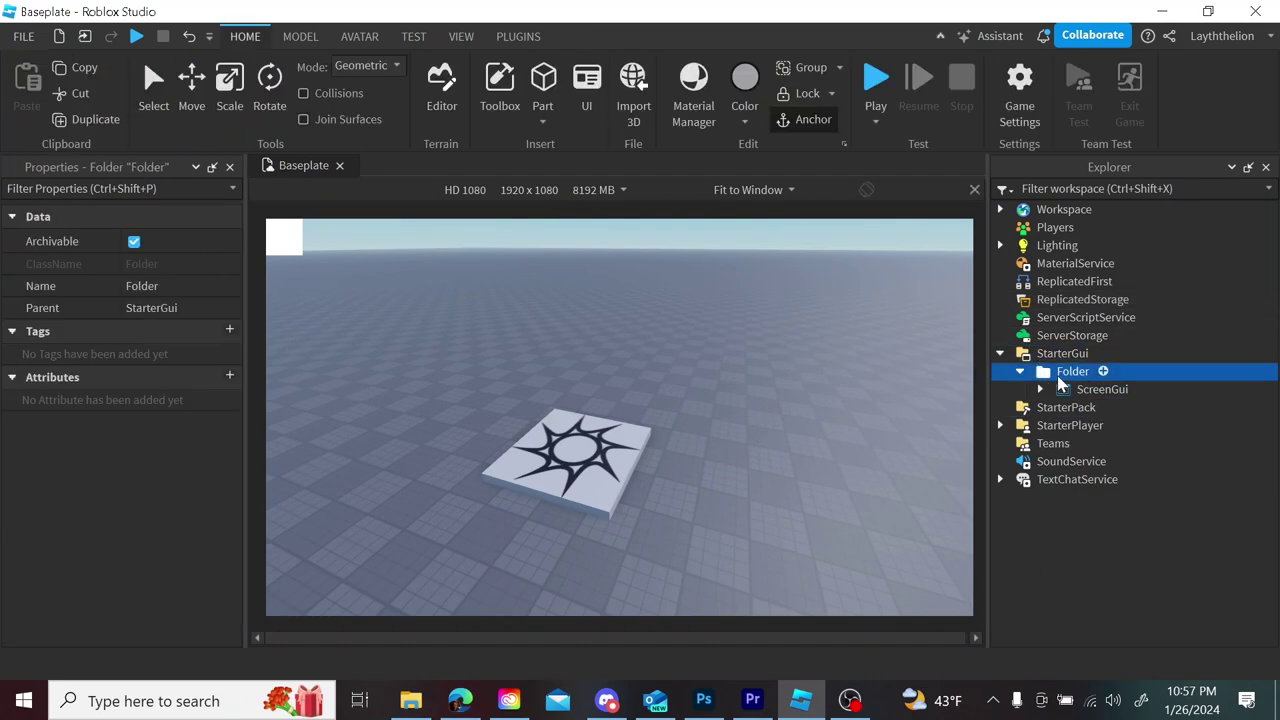
{"action": "left_click", "coordinate": [1060, 373]}
{"action": "type", "text": "GameplayUI"}
{"action": "key", "text": "Return"}
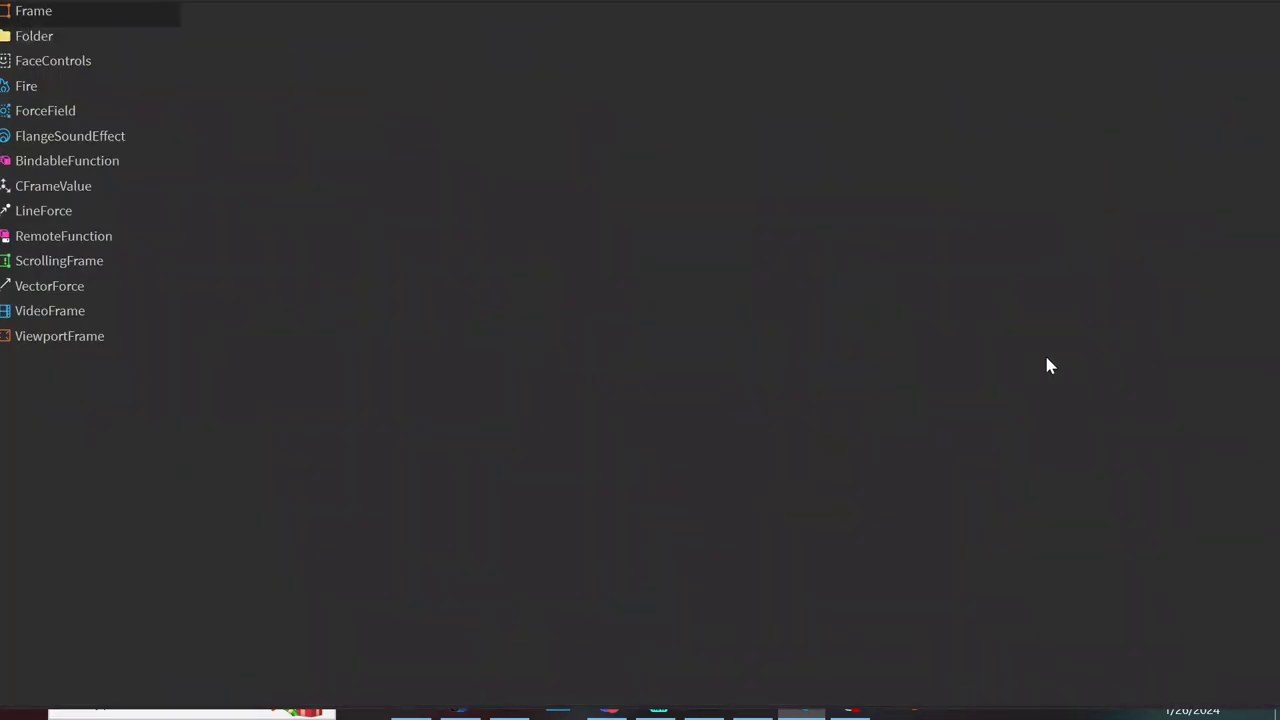
- Insert a second Folder into StarterGui and rename it MainMenu
{"action": "type", "text": "ol"}
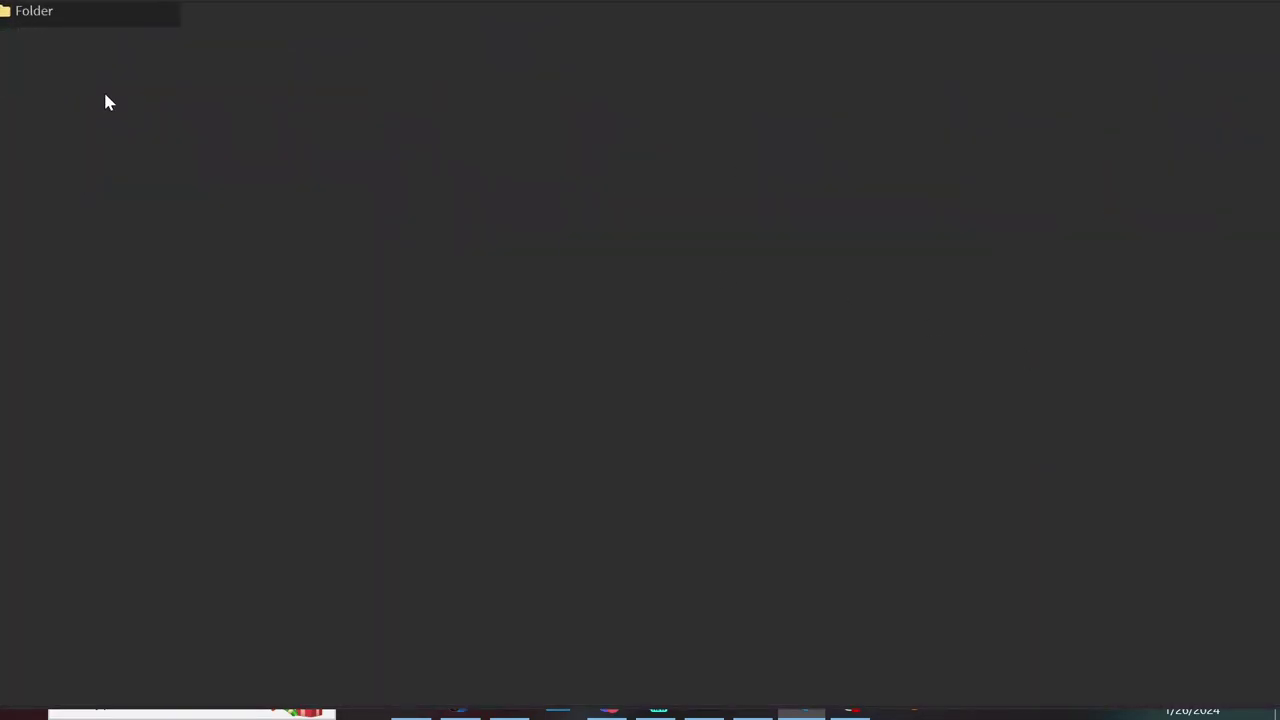
{"action": "left_click", "coordinate": [56, 20]}
{"action": "double_click", "coordinate": [1072, 371]}
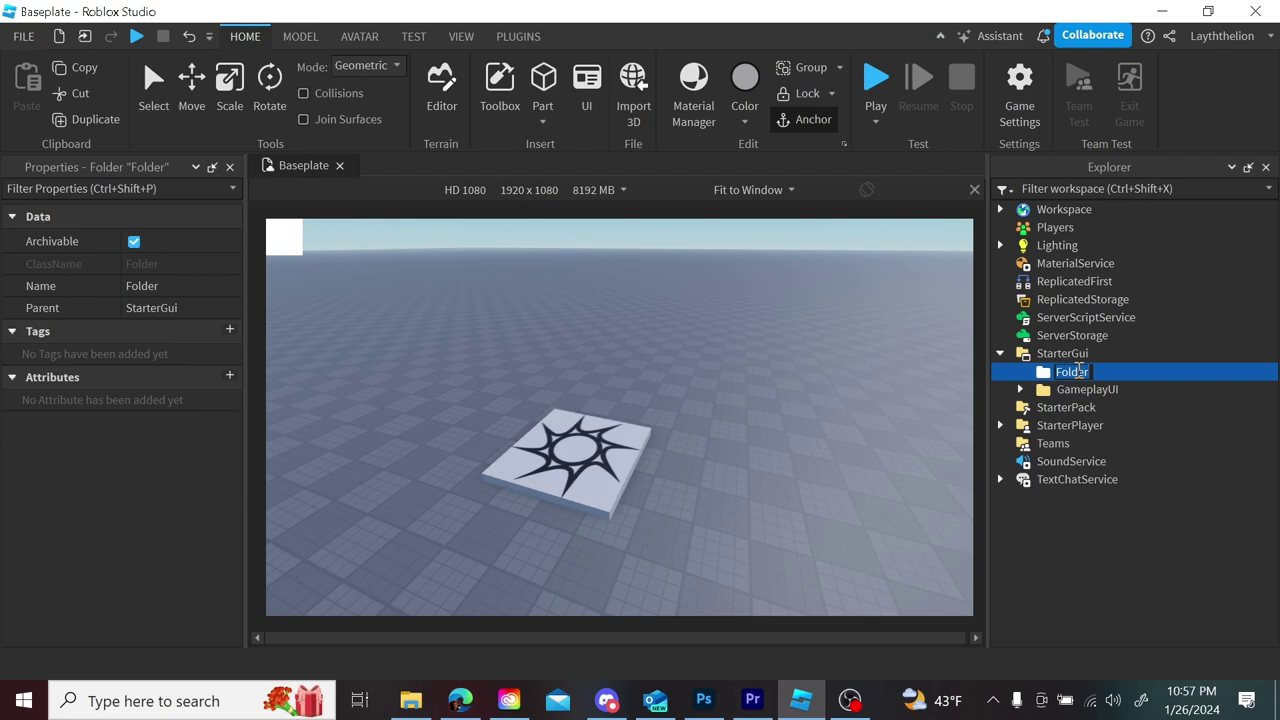
{"action": "type", "text": "MainMenu"}
{"action": "key", "text": "Return"}
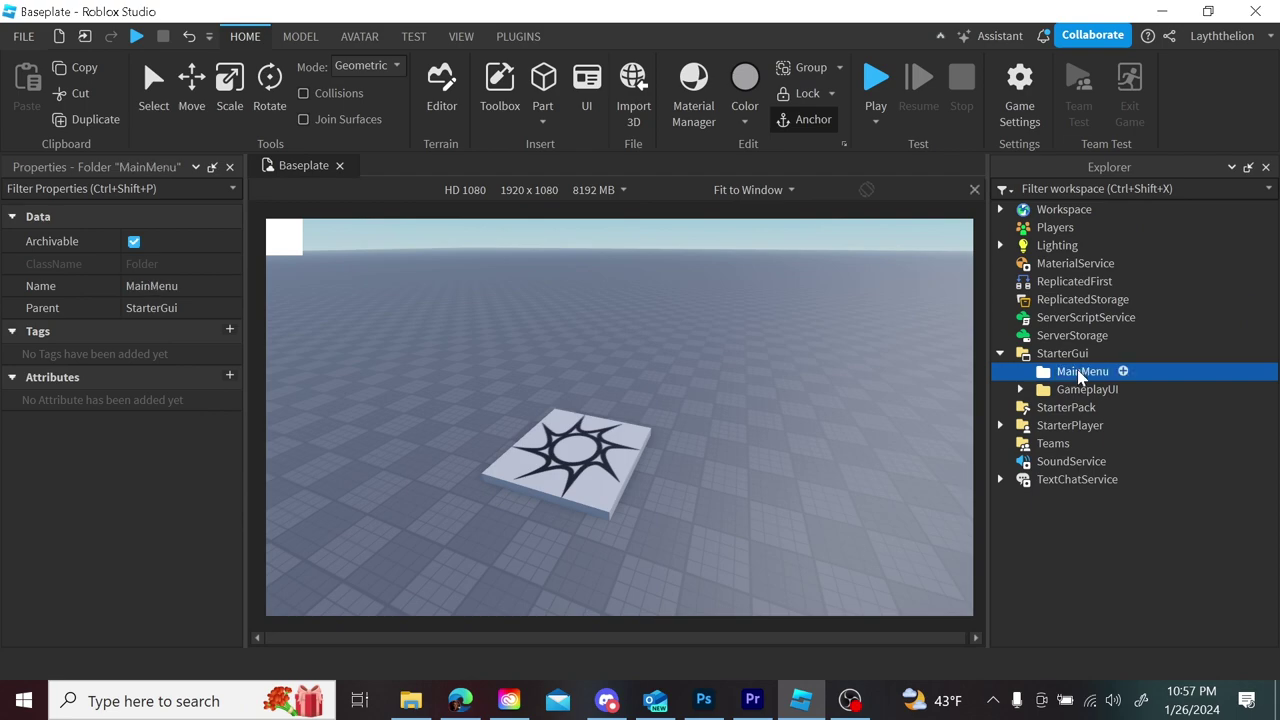
- Set the AnchorPoint of the Frame in the GameplayUI folder's ScreenGui to 0.5, 0.5
{"action": "left_click", "coordinate": [1020, 389]}
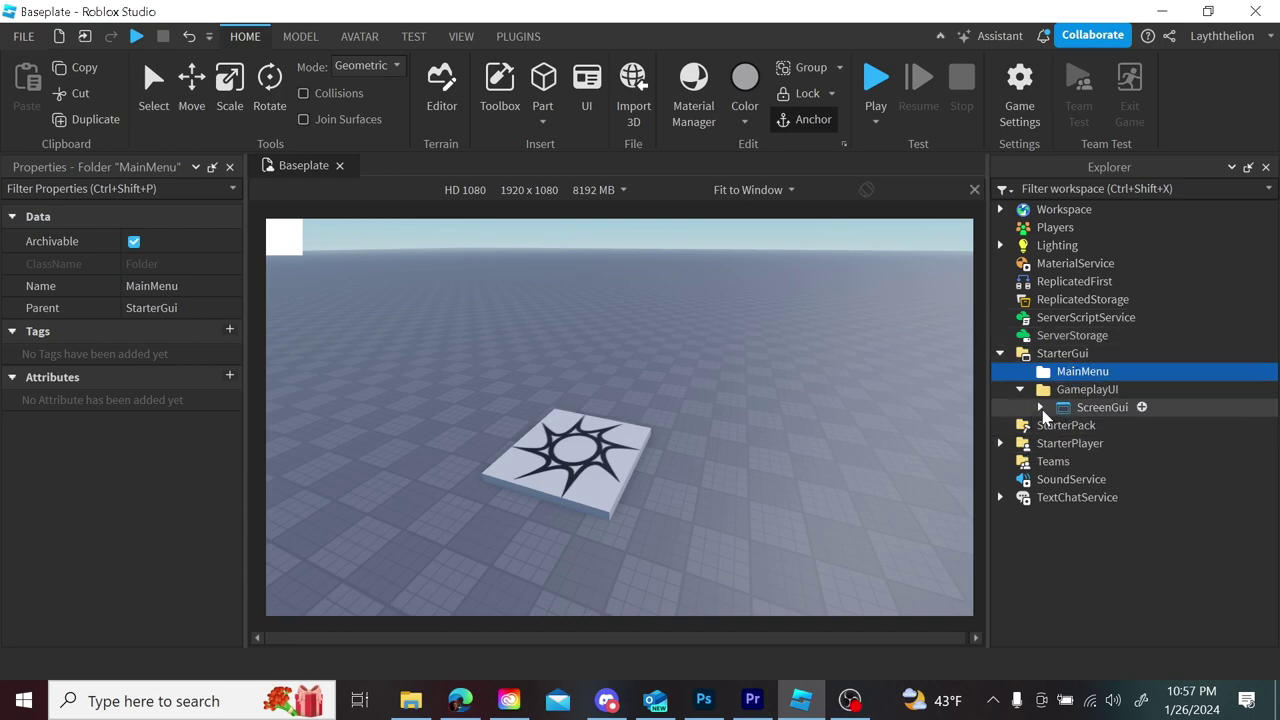
{"action": "left_click", "coordinate": [1040, 407]}
{"action": "left_click", "coordinate": [1078, 427]}
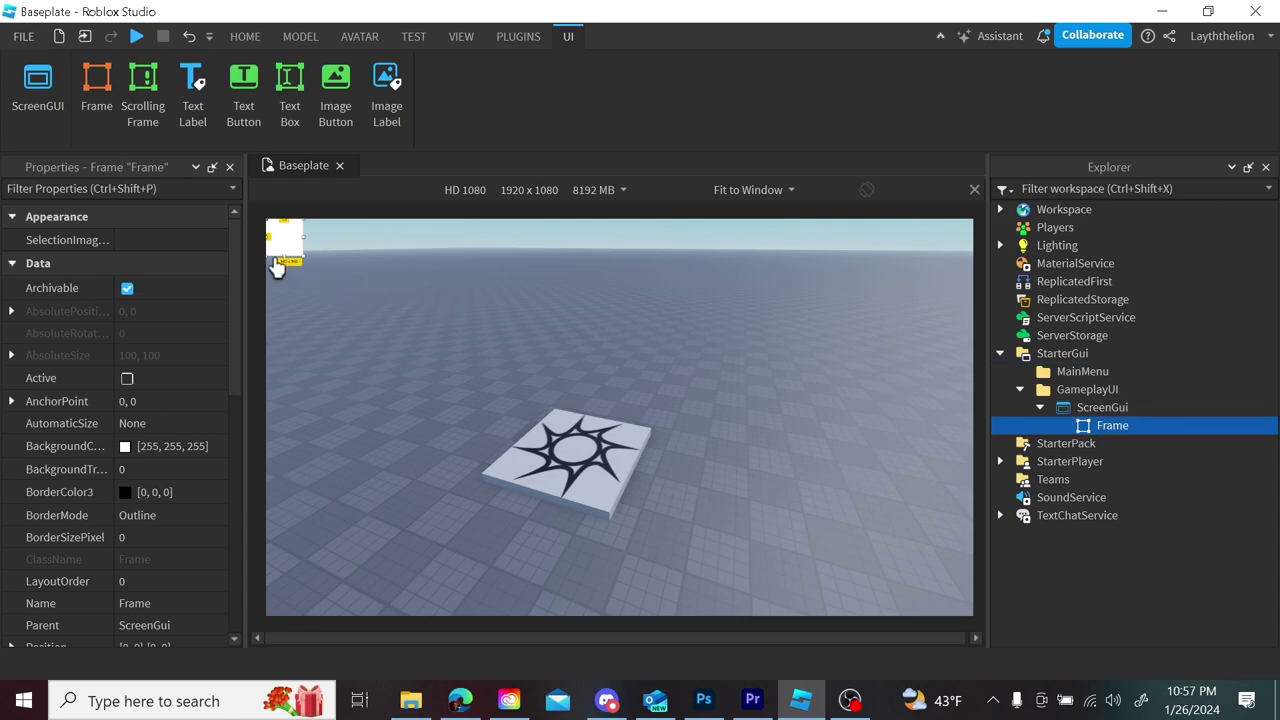
{"action": "left_click", "coordinate": [1102, 407]}
{"action": "left_click", "coordinate": [1112, 425]}
{"action": "scroll", "coordinate": [237, 336], "scroll_direction": "down", "scroll_amount": 2}
{"action": "left_click", "coordinate": [172, 355]}
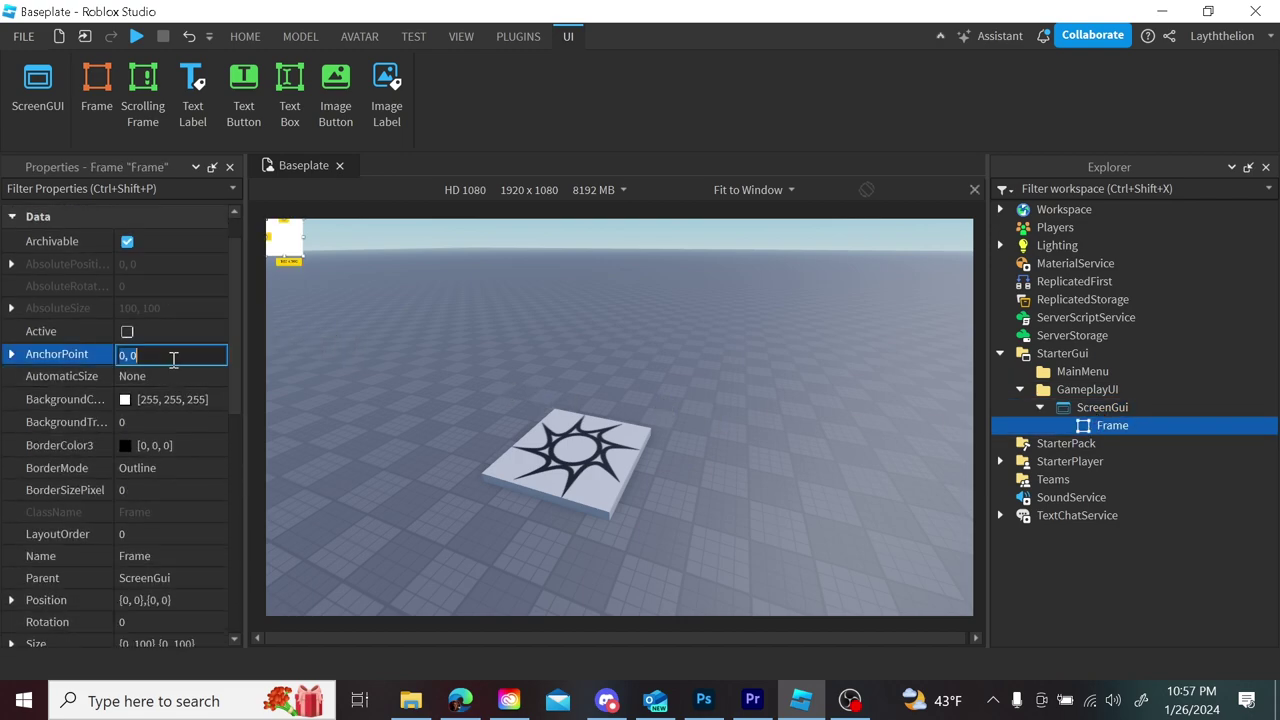
{"action": "key", "text": "BackSpace"}
{"action": "type", "text": ".5,.5"}
{"action": "key", "text": "Return"}
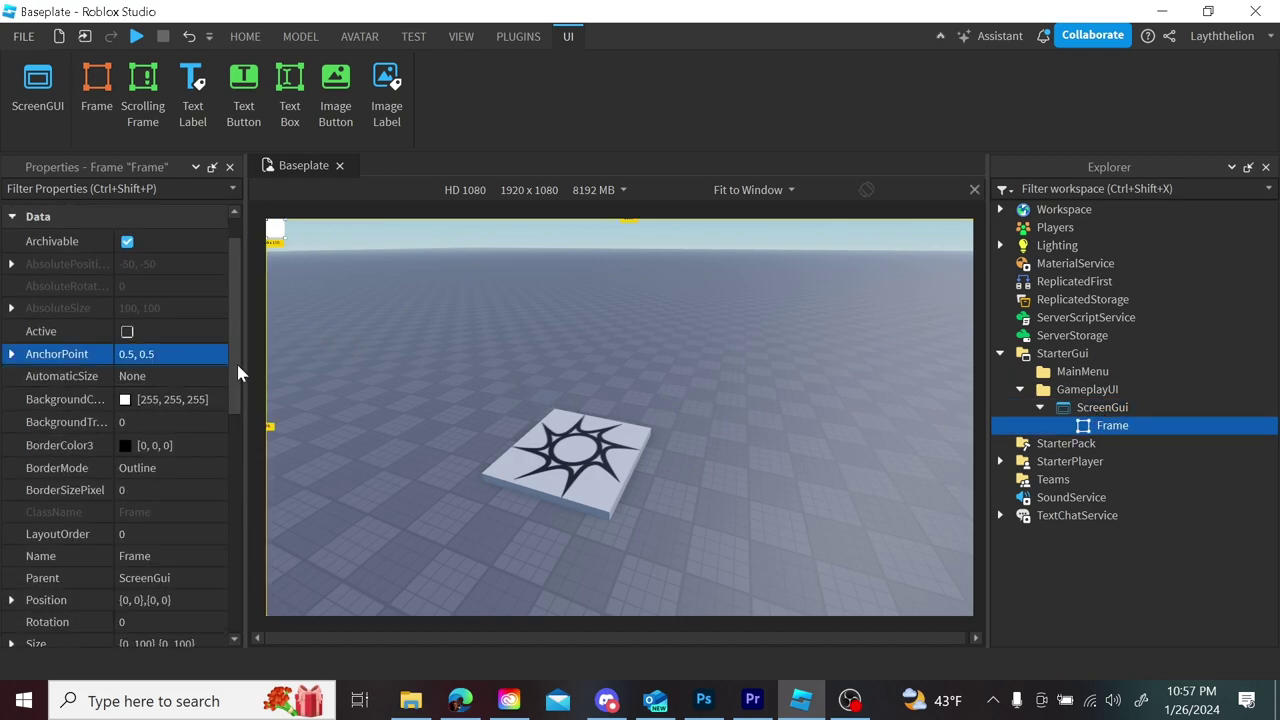
- Center the Frame on the screen by setting its Position to {0.5, 0},{0.5, 0}
{"action": "left_click_drag", "start_coordinate": [236, 361], "coordinate": [237, 414]}
{"action": "left_click", "coordinate": [202, 466]}
{"action": "key", "text": "BackSpace"}
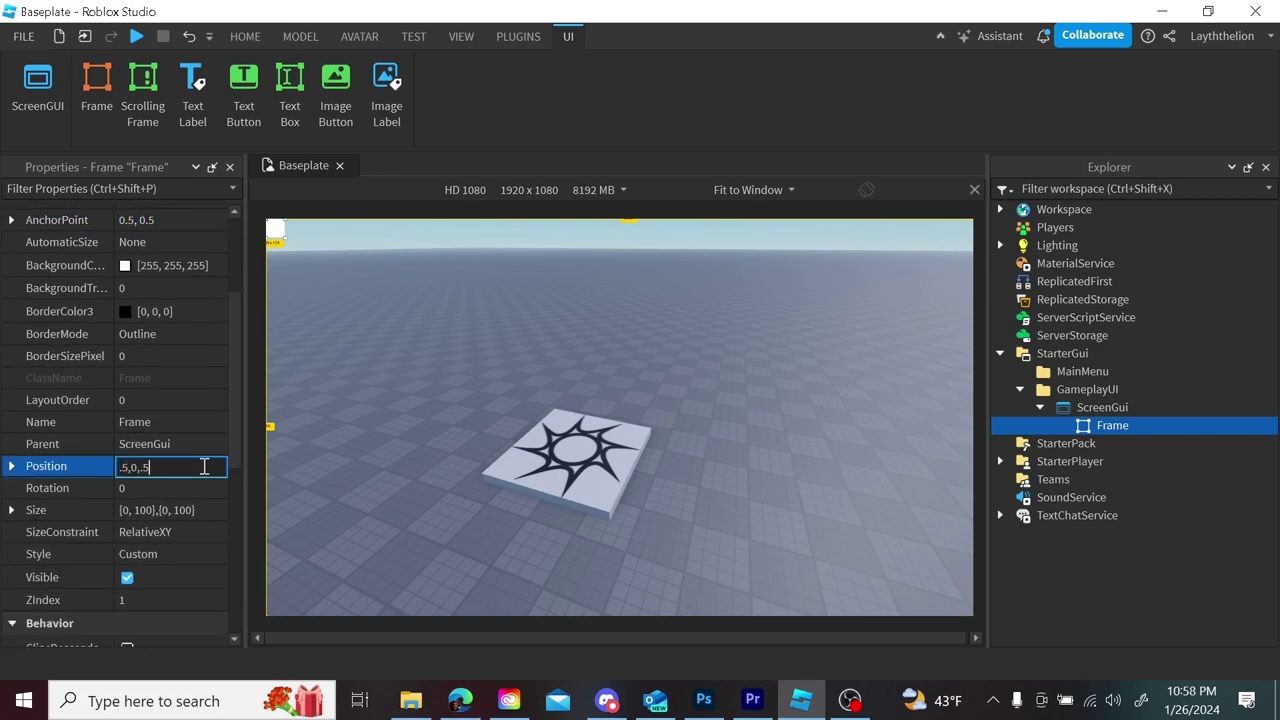
{"action": "type", "text": ".5, 0},{0.5, 0"}
{"action": "key", "text": "Return"}
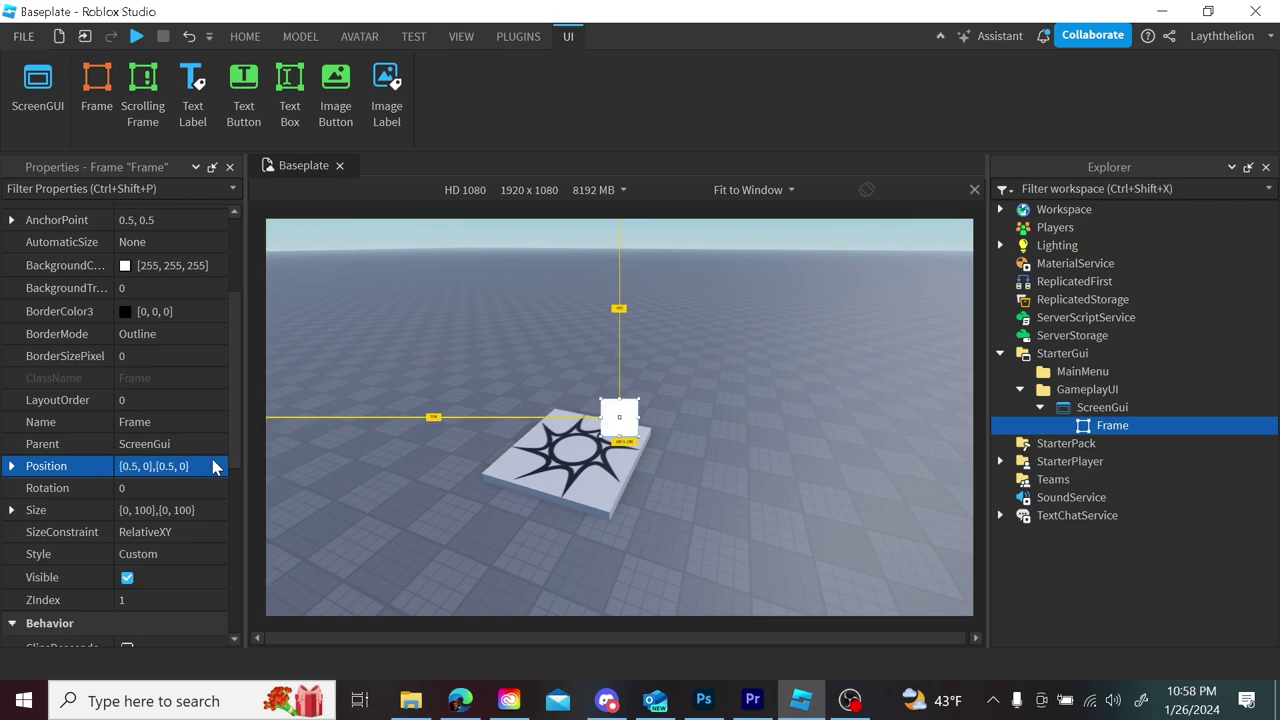
- Set the Frame's Size to {0.5, 0},{0.5, 0} so it scales with the screen
{"action": "scroll", "coordinate": [226, 460], "scroll_direction": "down", "scroll_amount": 2}
{"action": "left_click", "coordinate": [216, 468]}
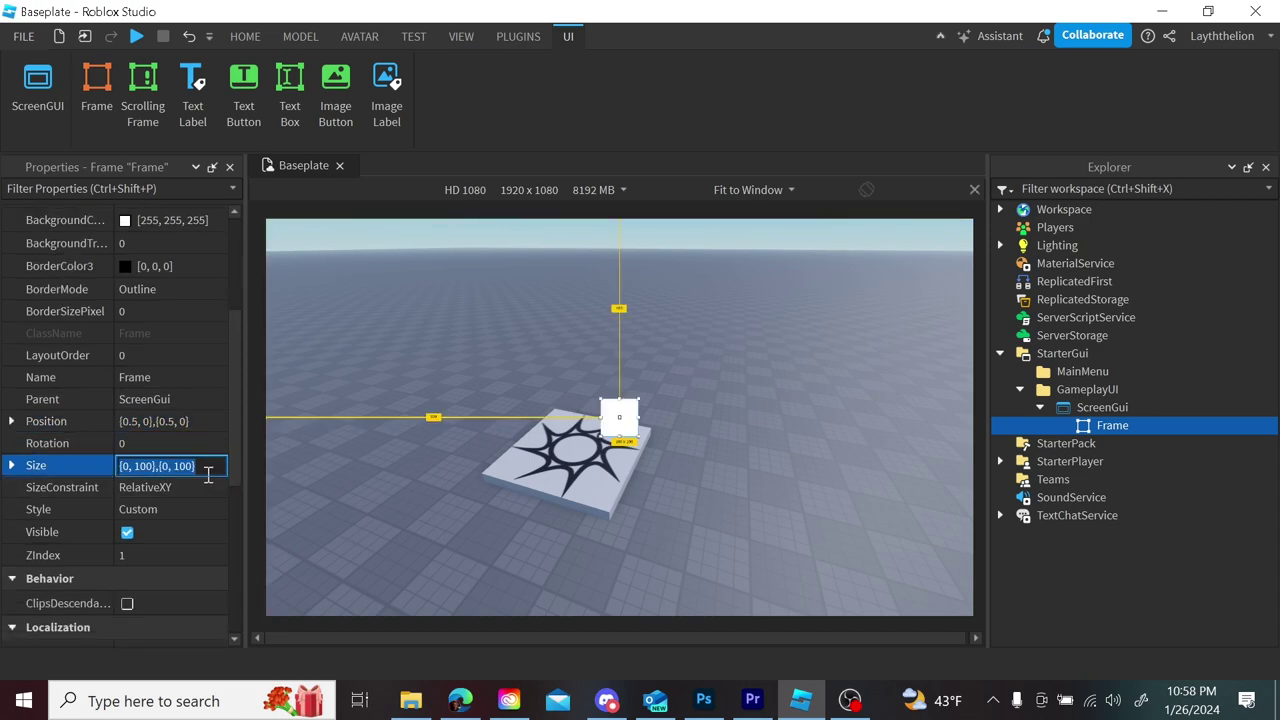
{"action": "type", "text": ".5, "}
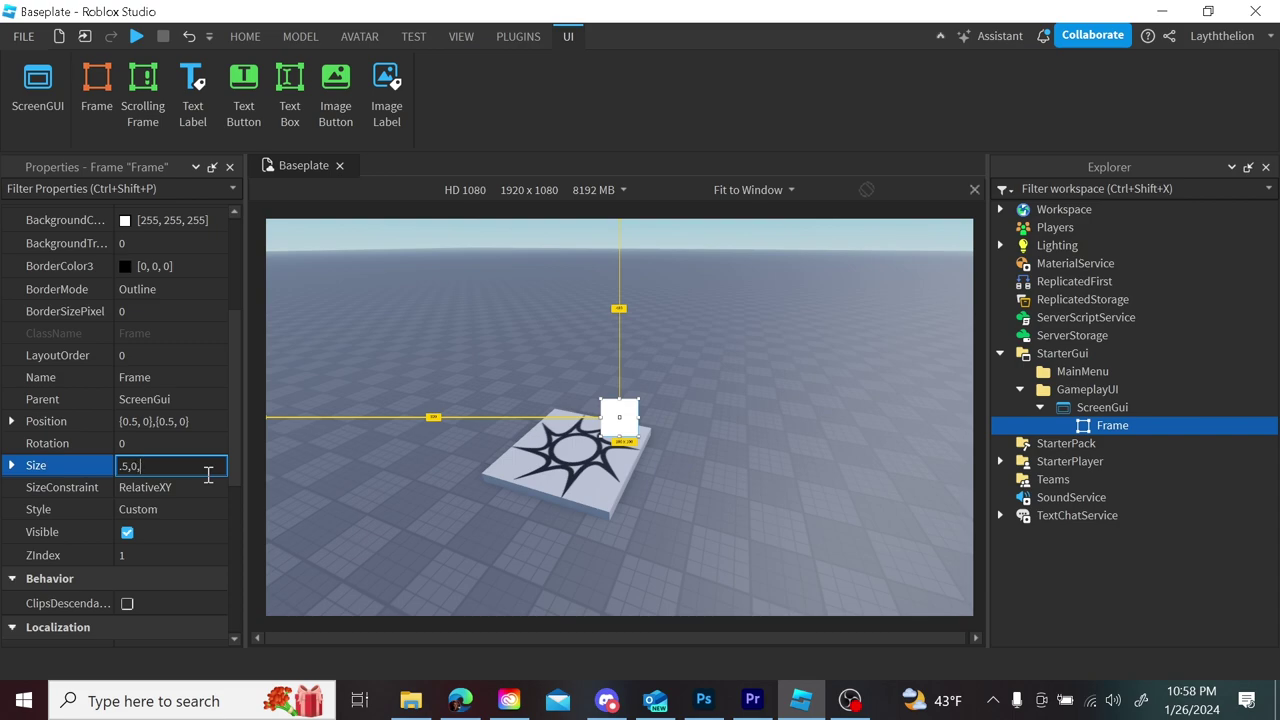
{"action": "type", "text": "0},{0.5, 0"}
{"action": "key", "text": "Return"}
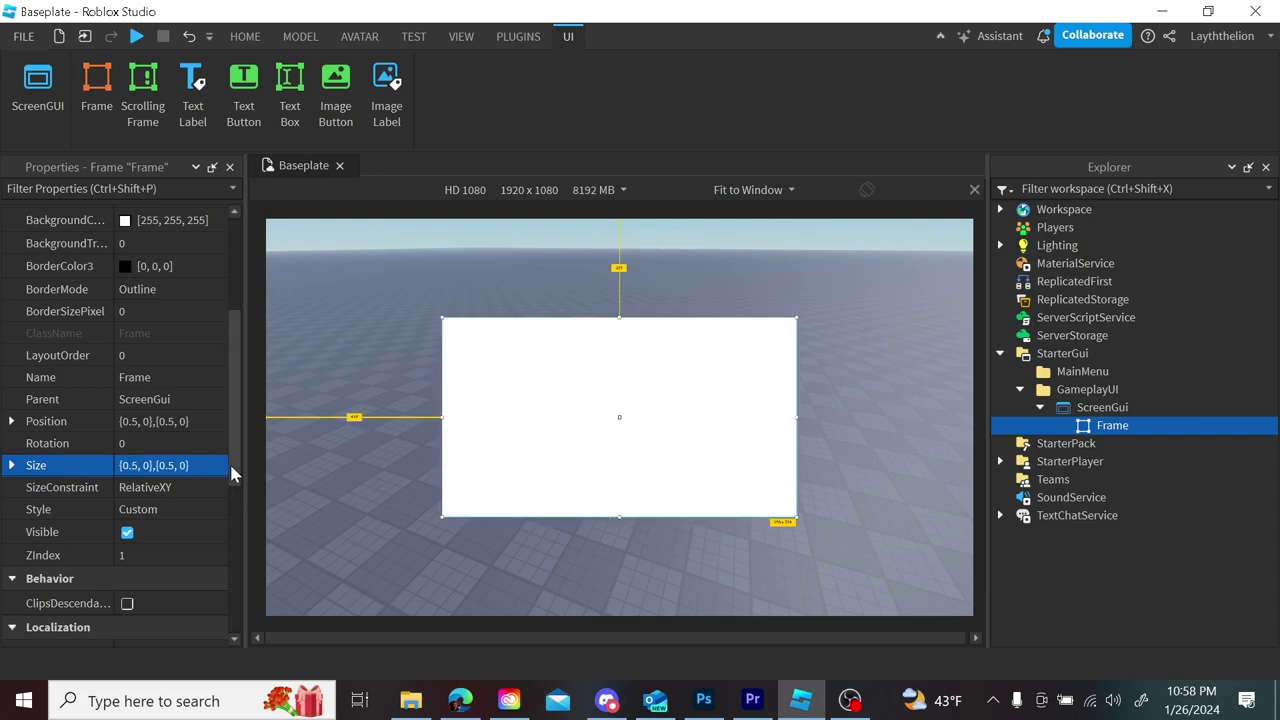
{"action": "scroll", "coordinate": [238, 473], "scroll_direction": "down", "scroll_amount": 2}
{"action": "mouse_move", "coordinate": [240, 497]}
{"action": "left_mouse_down"}
{"action": "mouse_move", "coordinate": [289, 608]}
{"action": "mouse_move", "coordinate": [291, 528]}
{"action": "mouse_move", "coordinate": [243, 491]}
{"action": "left_mouse_up"}
{"action": "mouse_move", "coordinate": [1105, 427]}
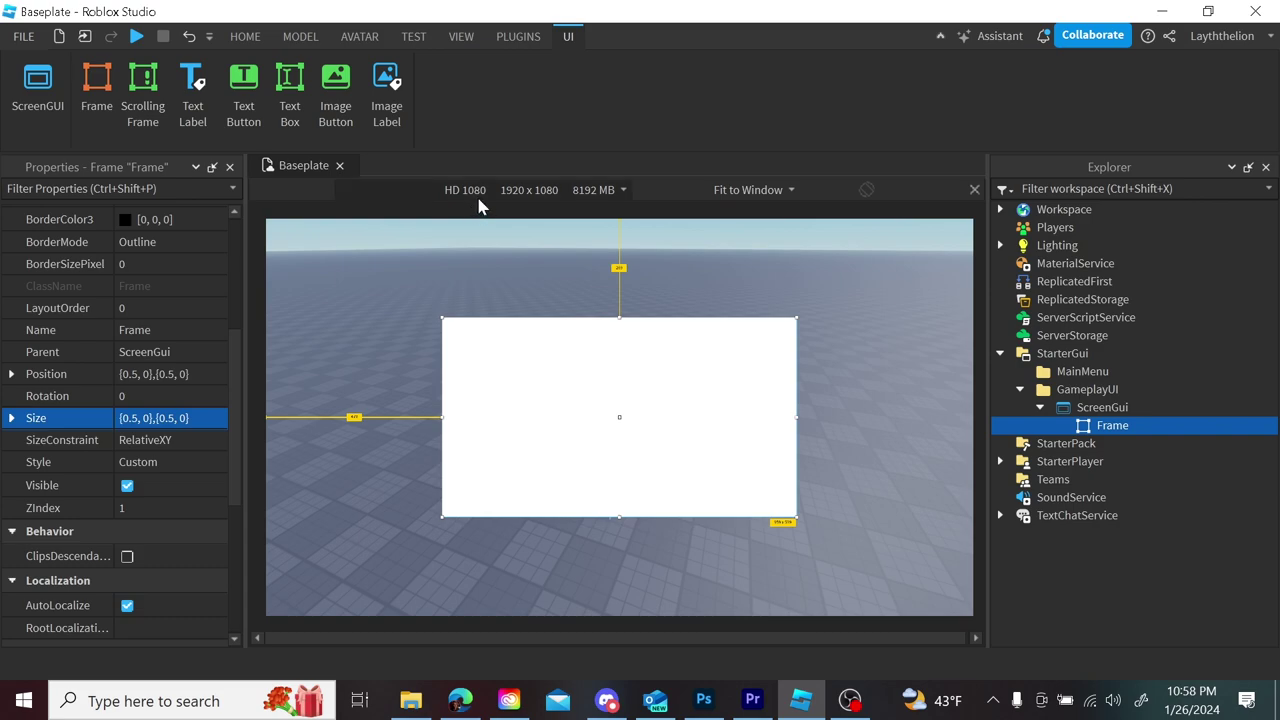
{"action": "left_click", "coordinate": [1143, 426]}
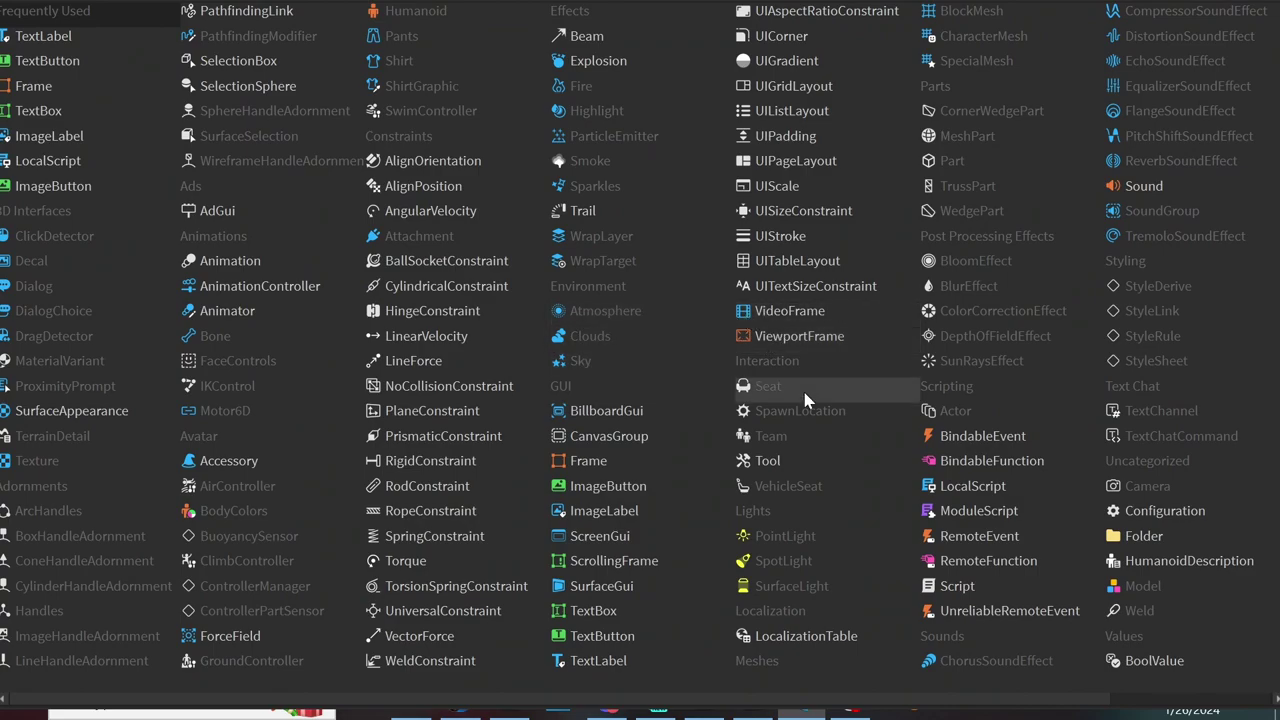
{"action": "key", "text": "Escape"}
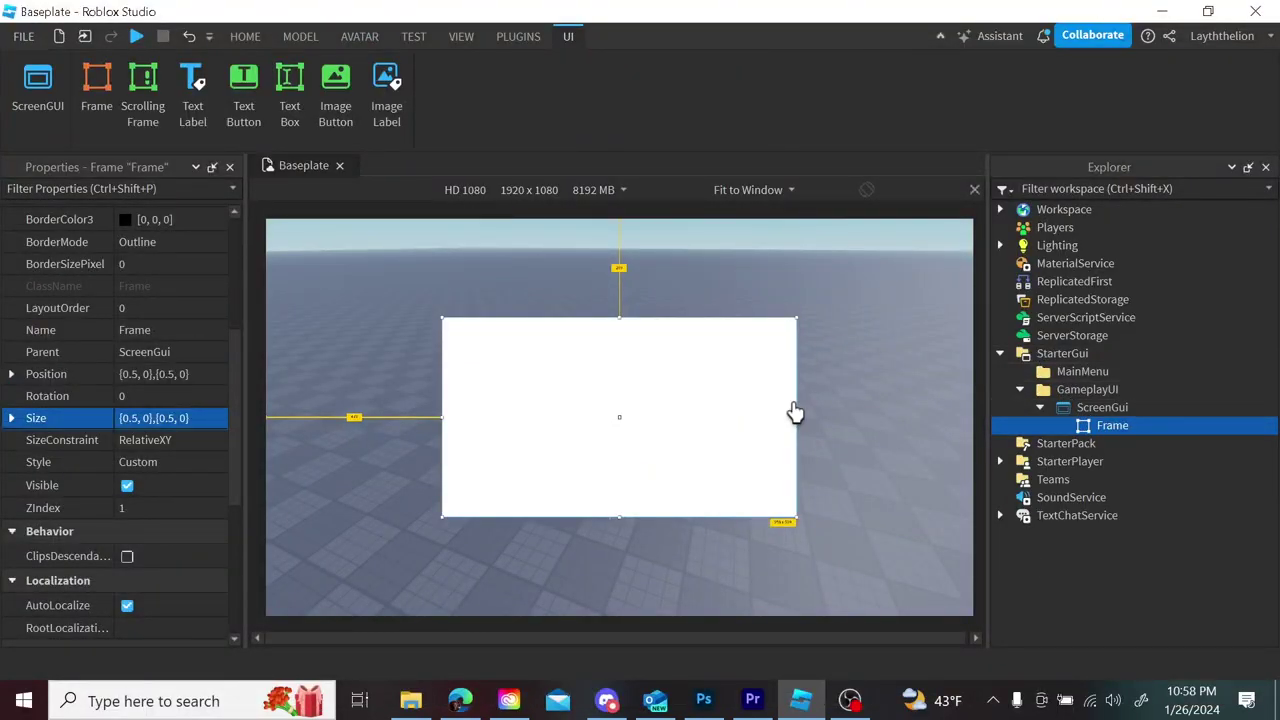
- Duplicate the Frame inside the ScreenGui and move the copy straight up to a Position of about {0.5, 0},{0.301, 0}
{"action": "key", "text": "ctrl+d"}
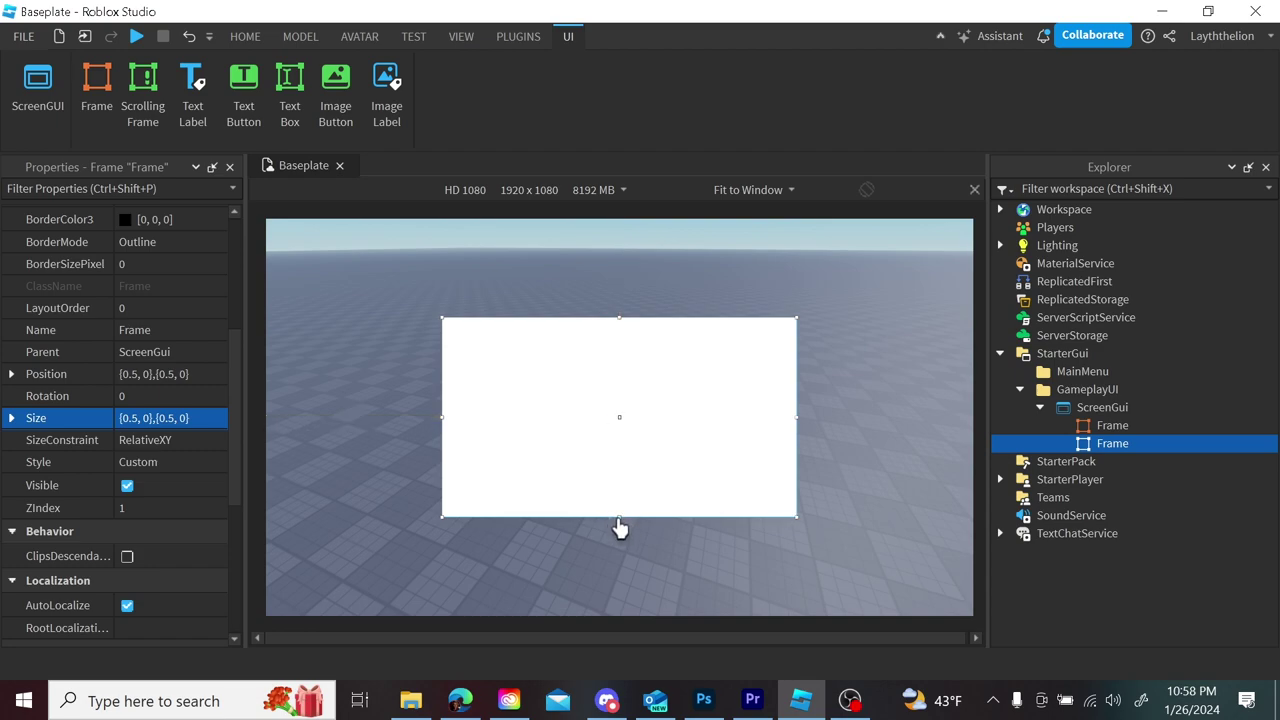
{"action": "left_click", "coordinate": [1121, 427]}
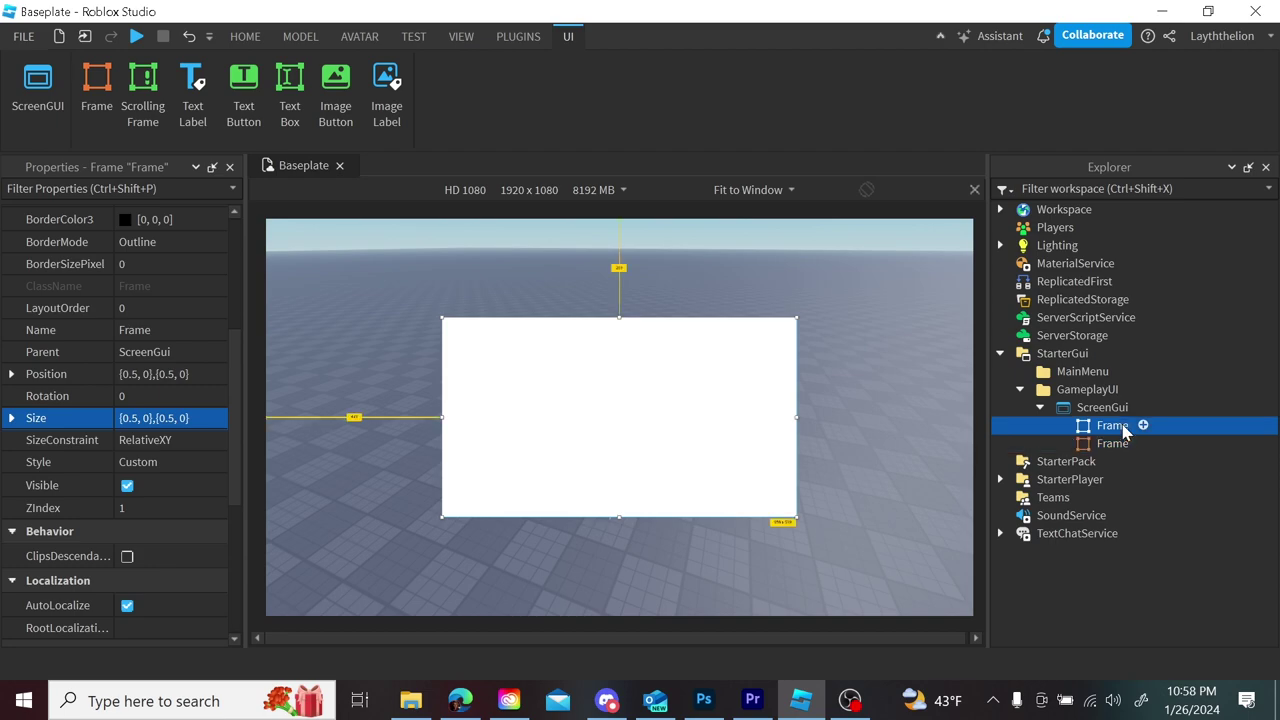
{"action": "left_click_drag", "start_coordinate": [622, 514], "coordinate": [652, 396]}
{"action": "left_click_drag", "start_coordinate": [607, 425], "coordinate": [620, 437]}
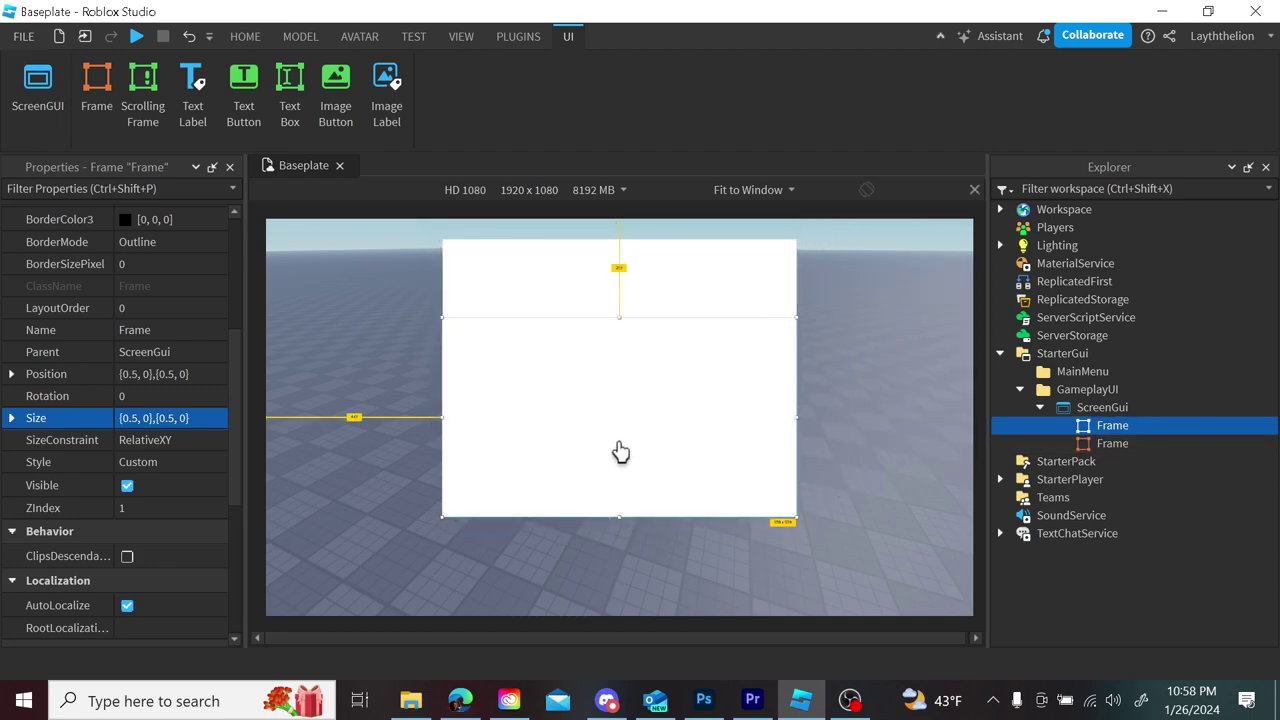
{"action": "left_click", "coordinate": [613, 268]}
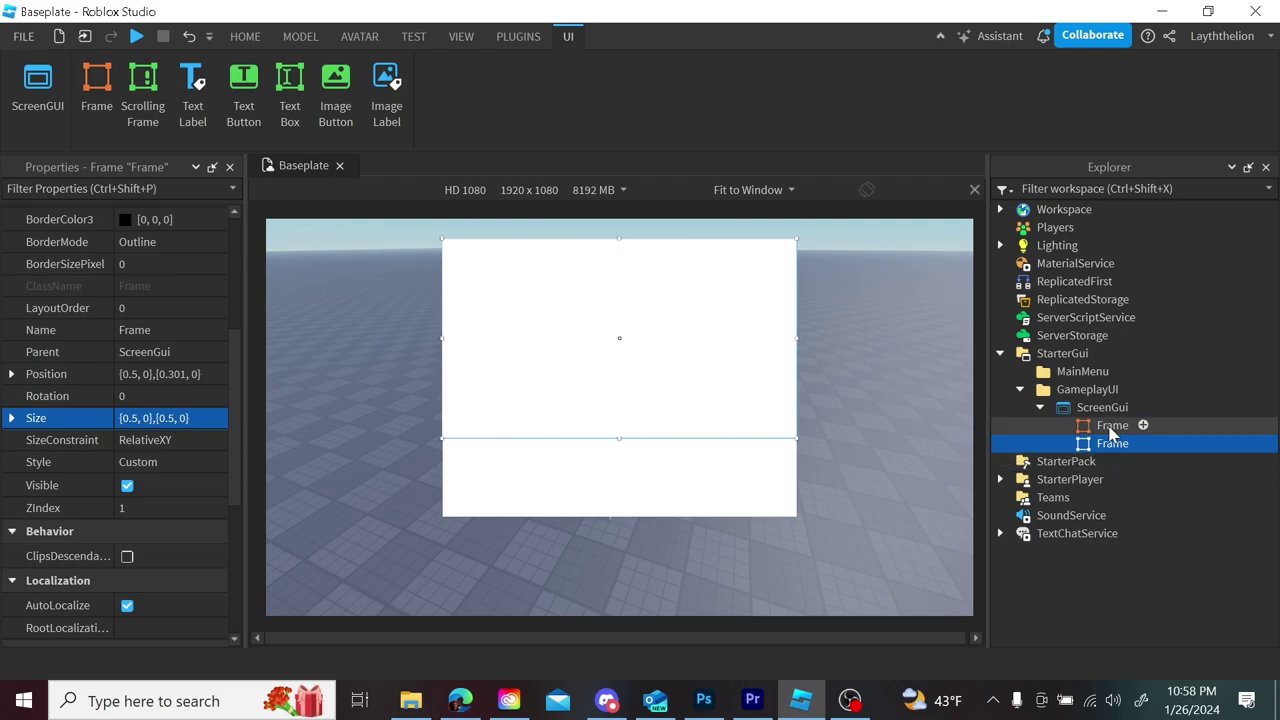
- Move the duplicated Frame left and slightly down so it still overlaps the original, and deselect it
{"action": "left_click", "coordinate": [1093, 445]}
{"action": "left_click_drag", "start_coordinate": [630, 250], "coordinate": [589, 260]}
{"action": "left_click", "coordinate": [600, 238]}
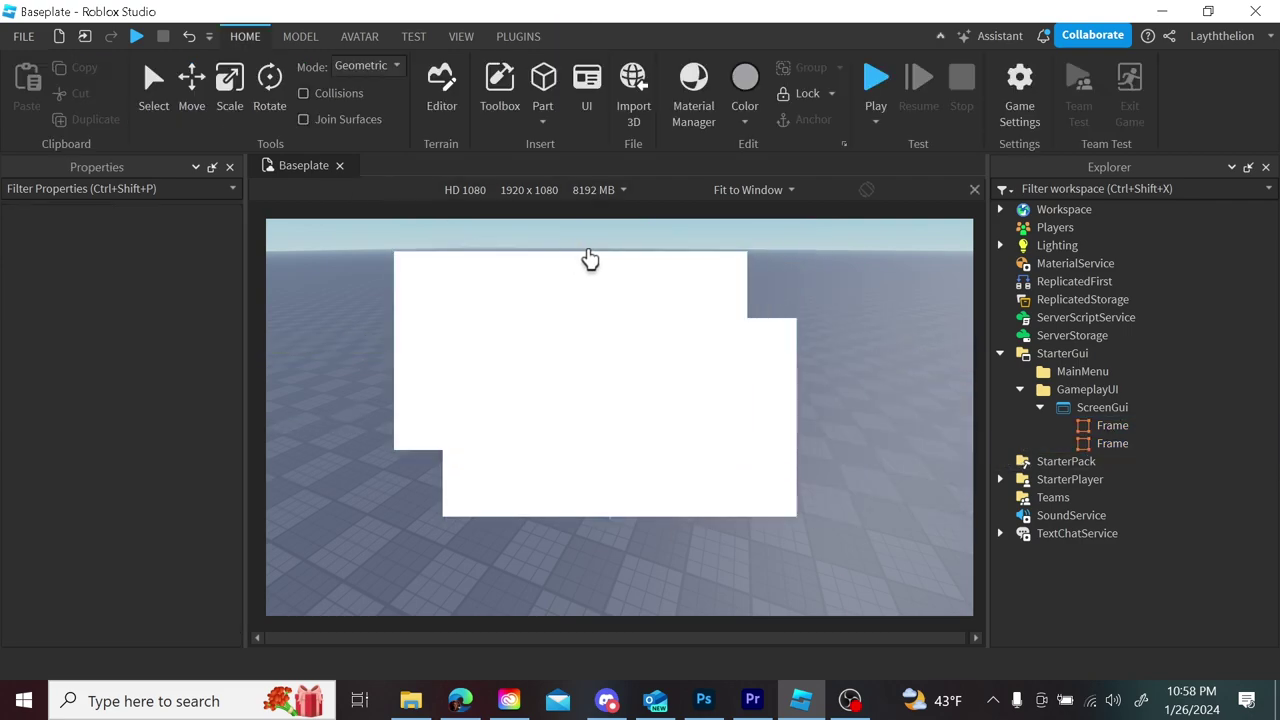
- Shrink the duplicated Frame to about 840 × 337 pixels and move it over the original Frame's upper right corner
{"action": "left_click", "coordinate": [1118, 443]}
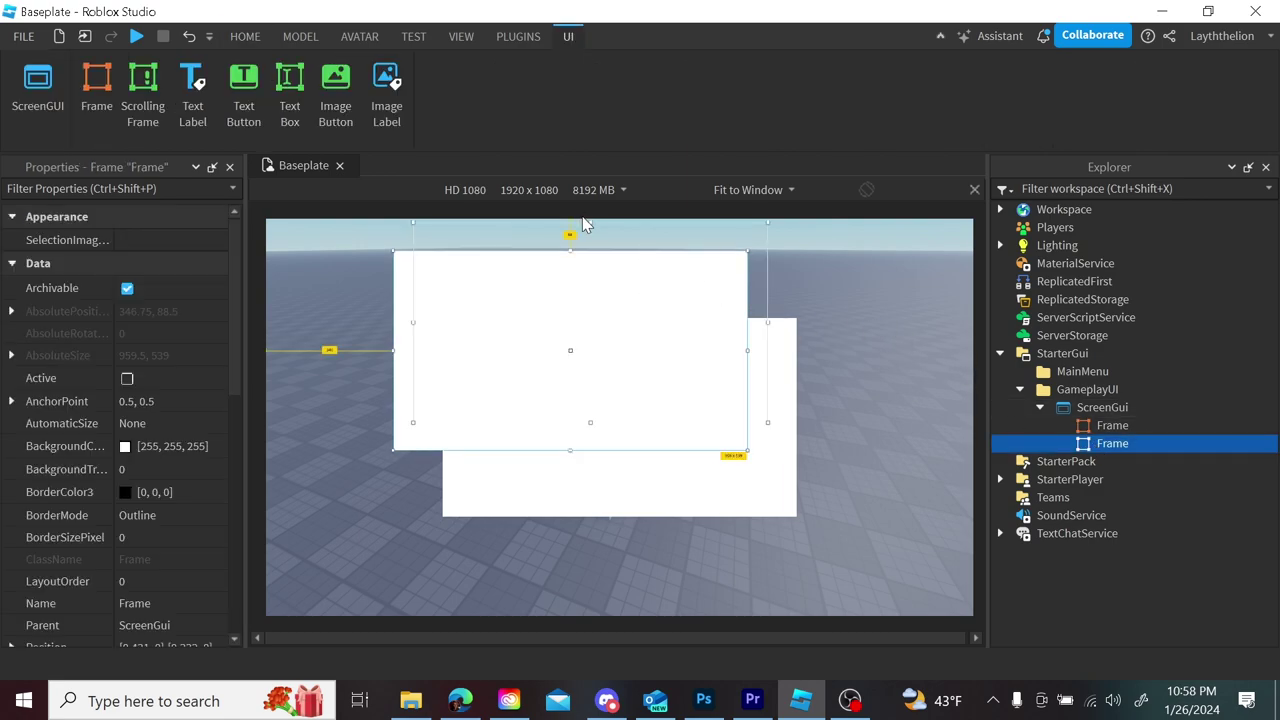
{"action": "left_click_drag", "start_coordinate": [562, 257], "coordinate": [548, 295]}
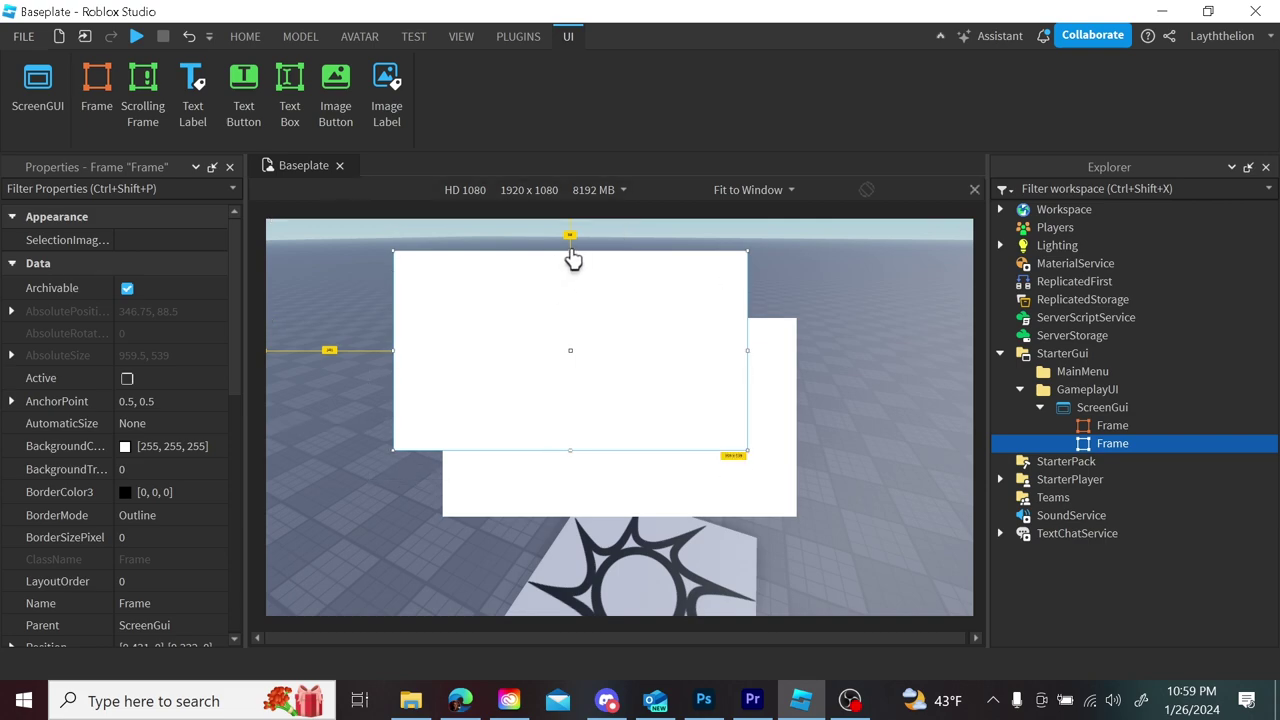
{"action": "left_click_drag", "start_coordinate": [570, 253], "coordinate": [571, 271]}
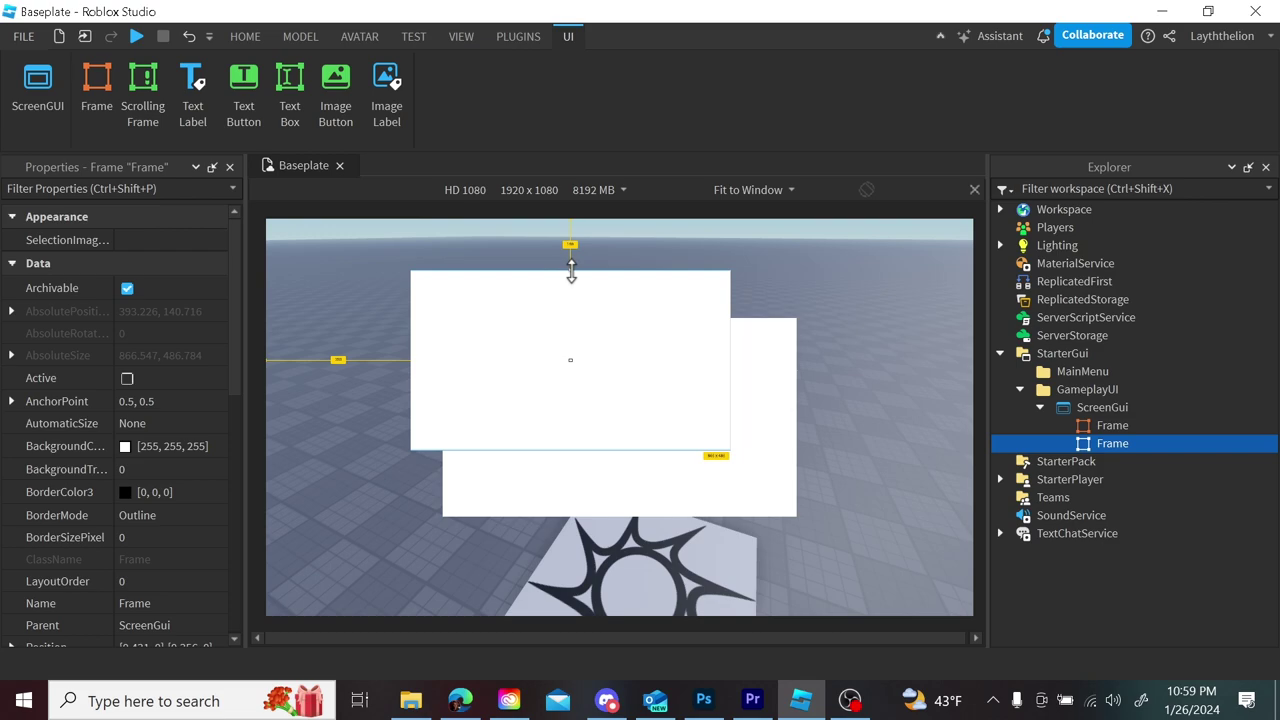
{"action": "left_click_drag", "start_coordinate": [571, 271], "coordinate": [575, 320]}
{"action": "left_click_drag", "start_coordinate": [617, 414], "coordinate": [818, 318]}
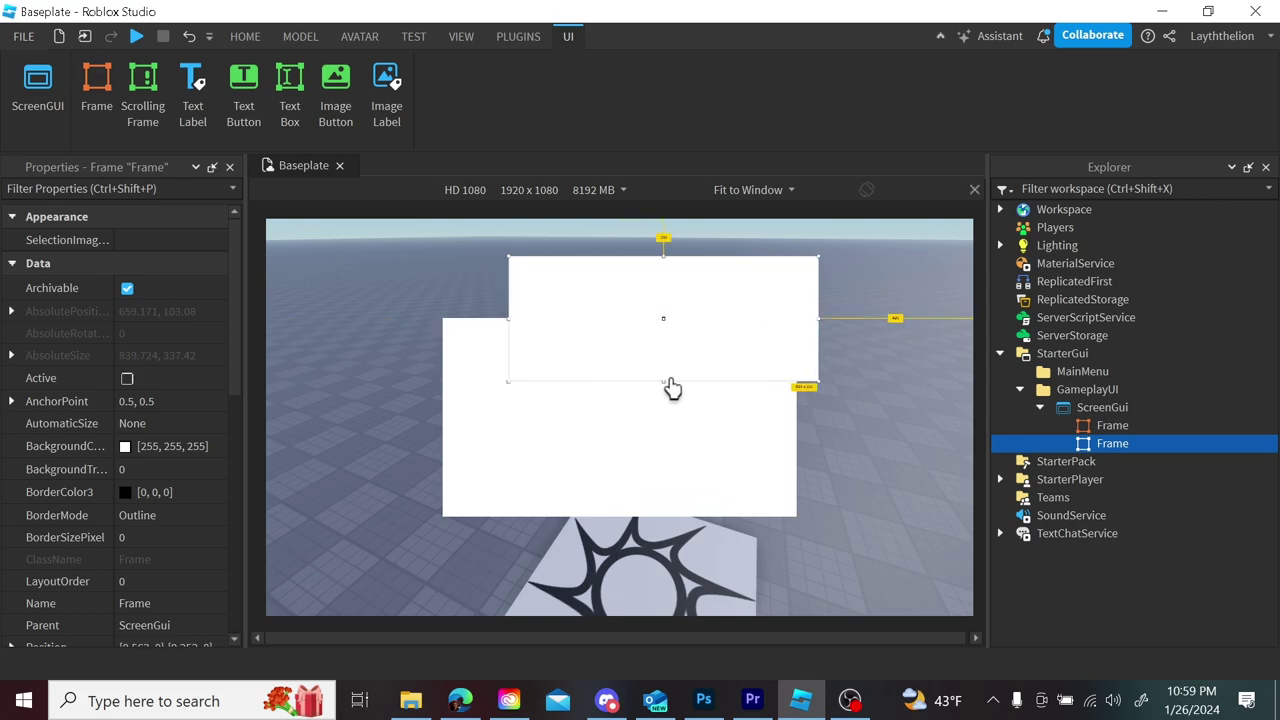
- Resize the duplicated Frame into a bar of about 679 × 125 pixels, centered horizontally across the original Frame's top edge, and deselect it
{"action": "left_click_drag", "start_coordinate": [663, 381], "coordinate": [665, 315]}
{"action": "left_click_drag", "start_coordinate": [740, 291], "coordinate": [695, 299]}
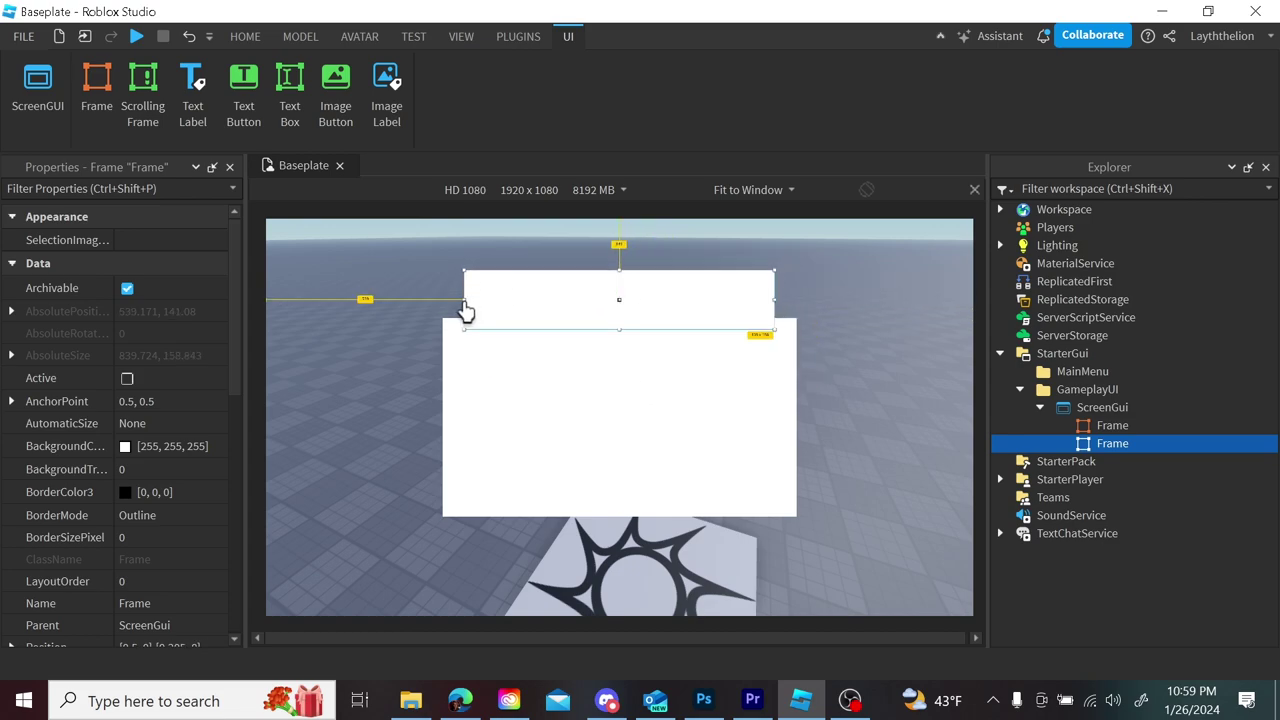
{"action": "left_click_drag", "start_coordinate": [464, 298], "coordinate": [523, 298]}
{"action": "left_click_drag", "start_coordinate": [648, 270], "coordinate": [622, 286]}
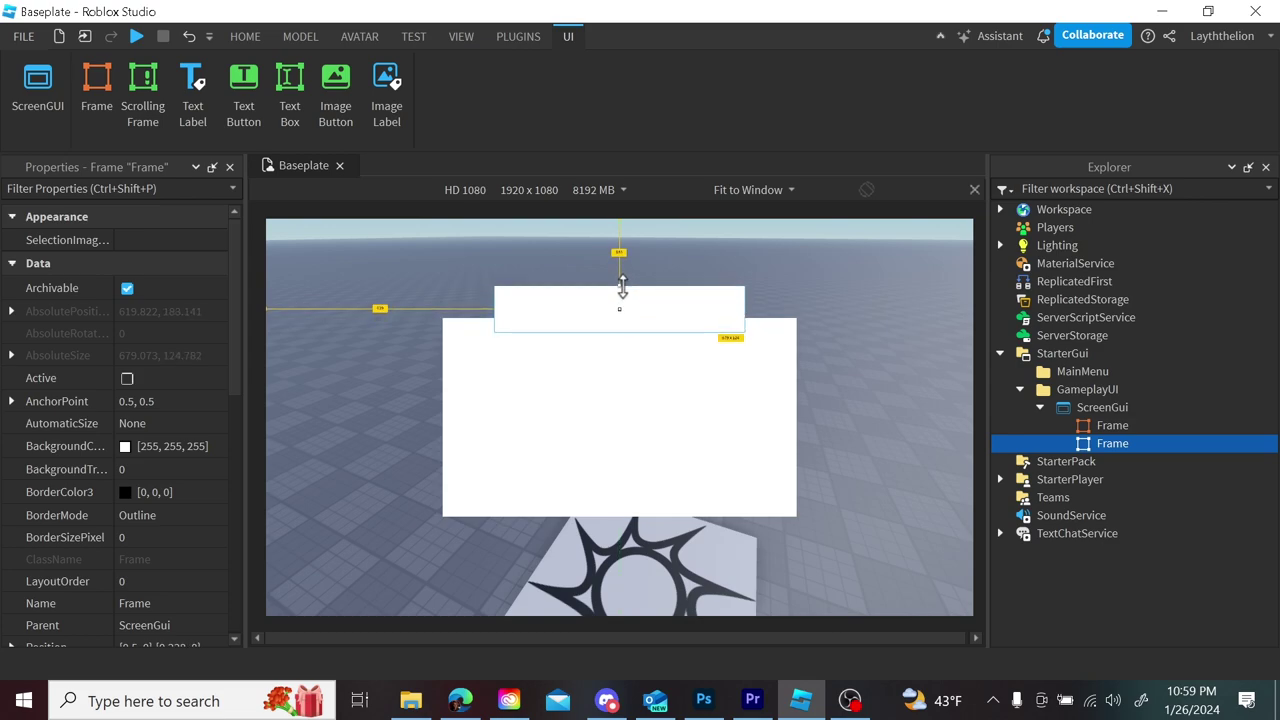
{"action": "left_click", "coordinate": [748, 430]}
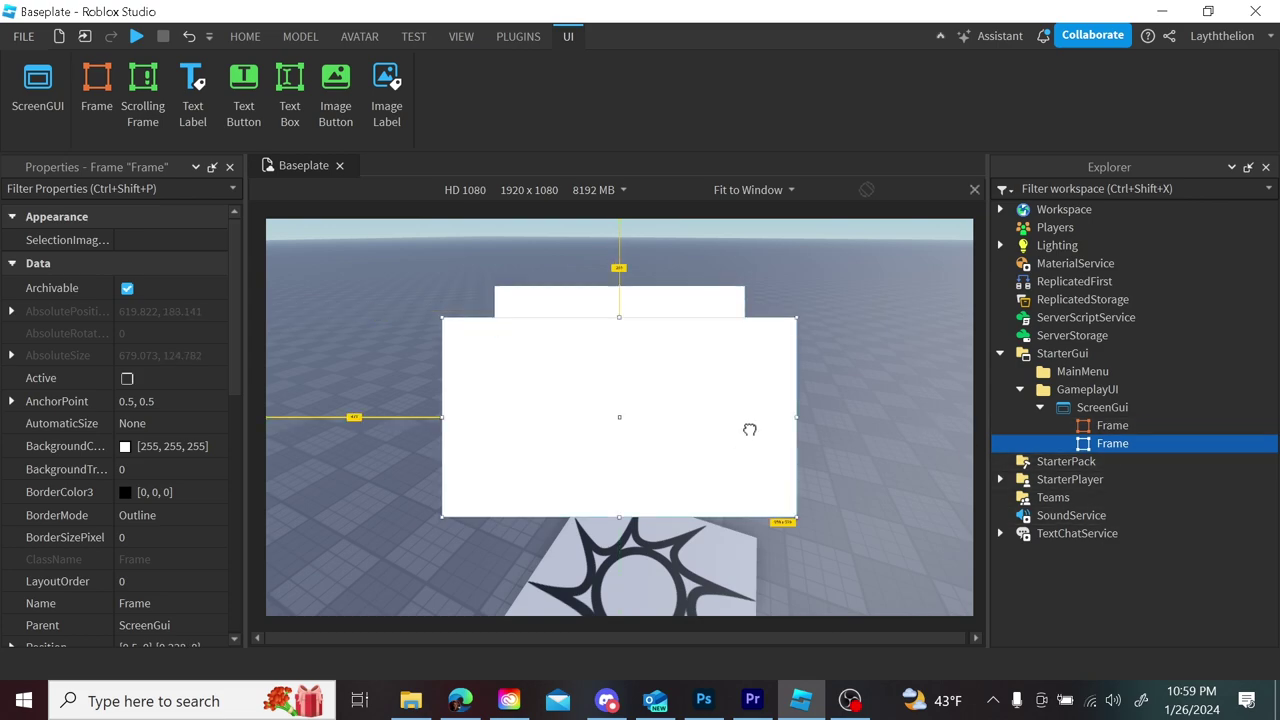
{"action": "left_click", "coordinate": [716, 304]}
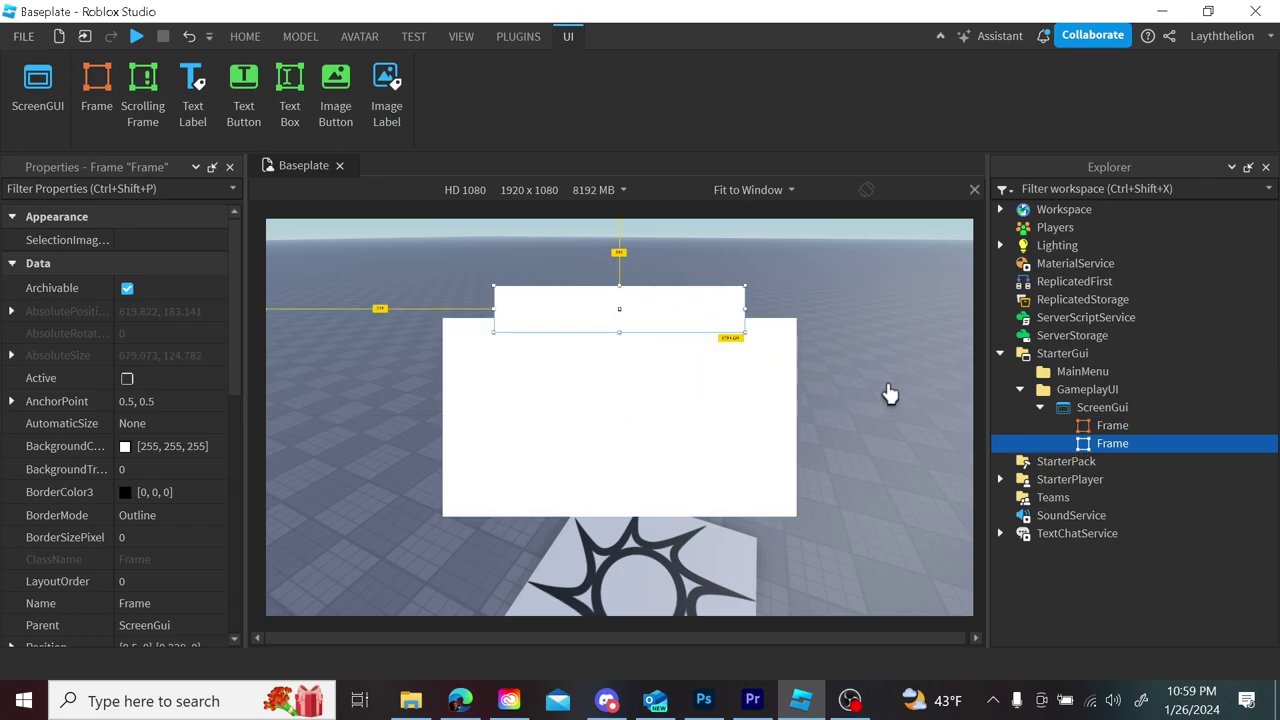
{"action": "left_click", "coordinate": [965, 398]}
{"action": "left_click", "coordinate": [1143, 425]}
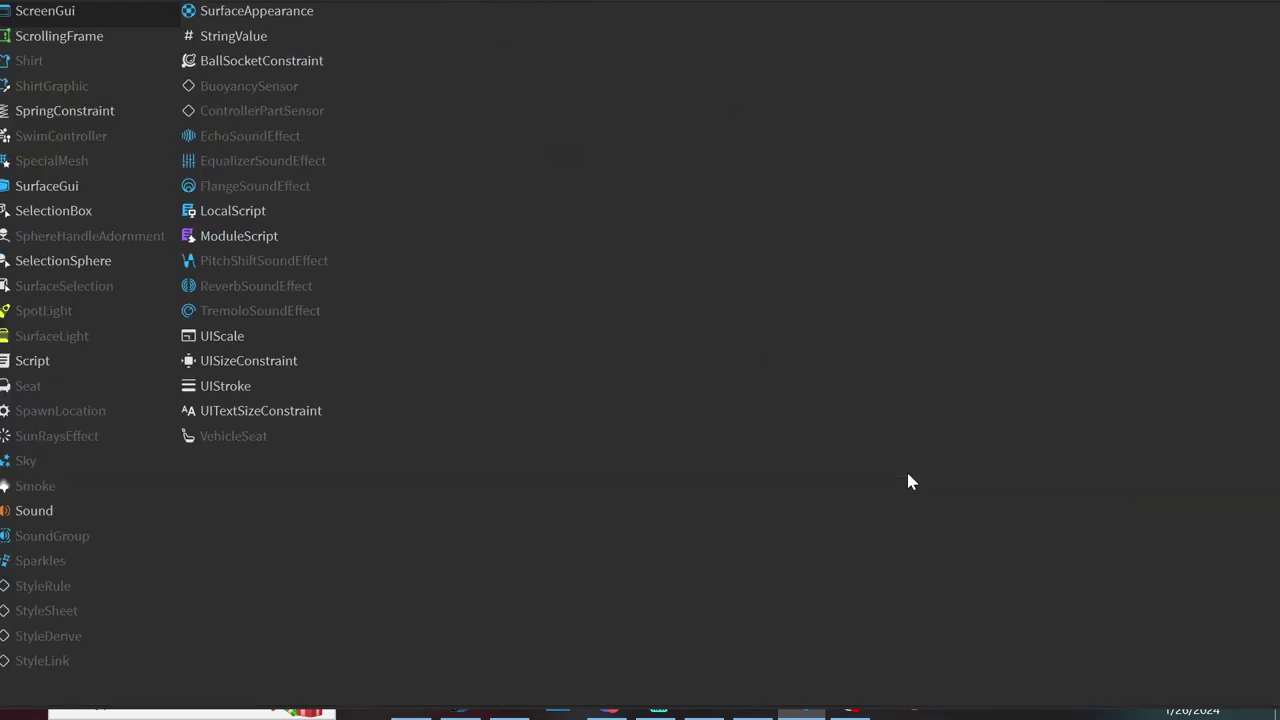
{"action": "type", "text": "scr"}
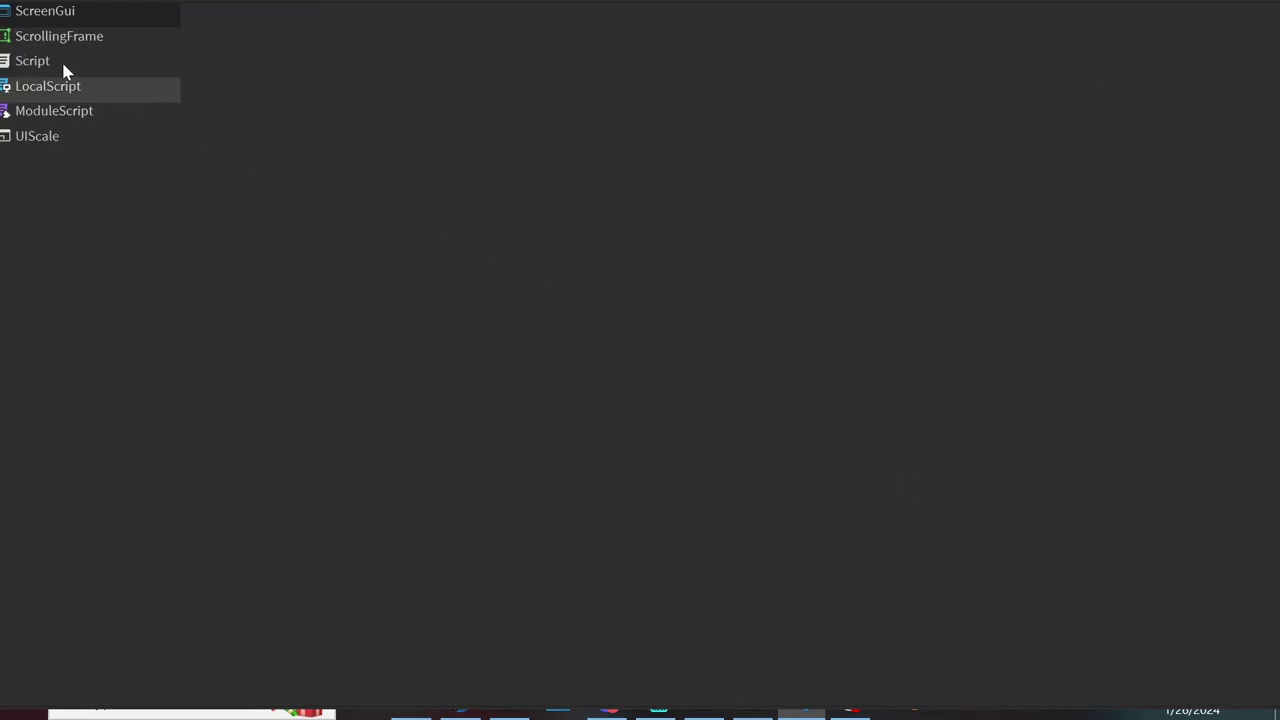
{"action": "left_click", "coordinate": [42, 12]}
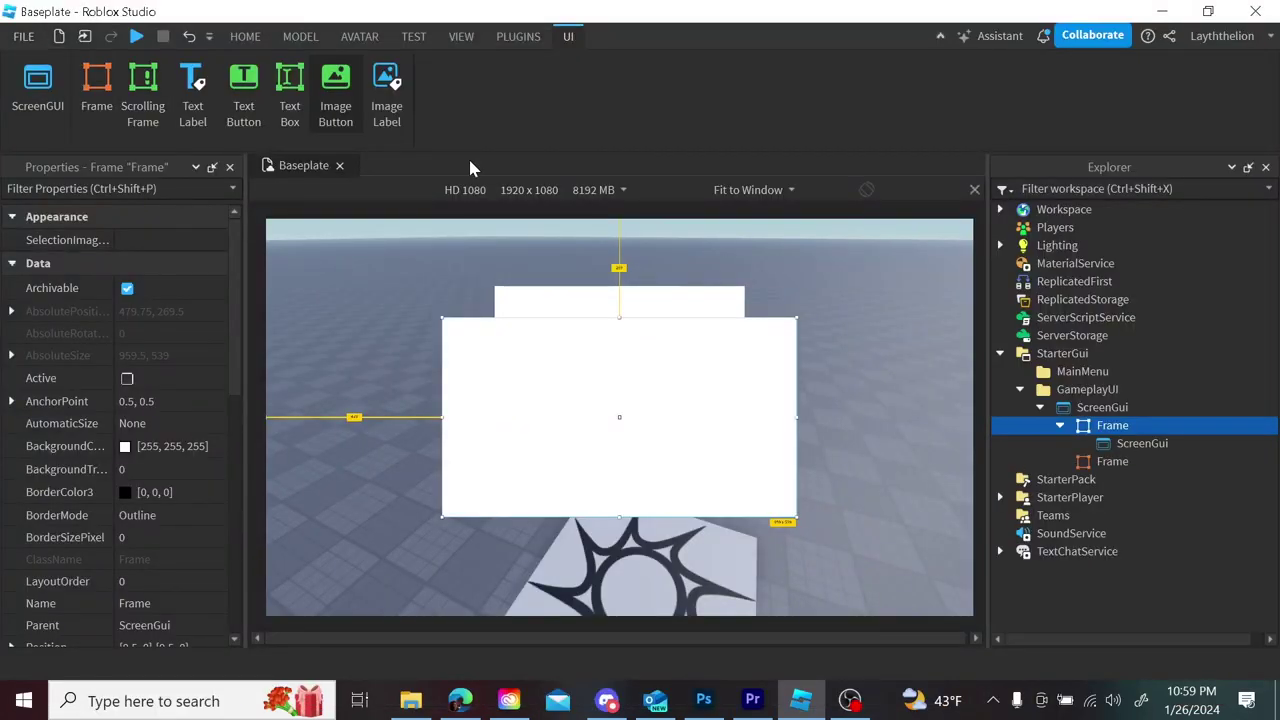
{"action": "key", "text": "ctrl+z"}
- Insert a ScrollingFrame into the large Frame and set its AnchorPoint to 0.5, 0.5
{"action": "left_click", "coordinate": [1143, 425]}
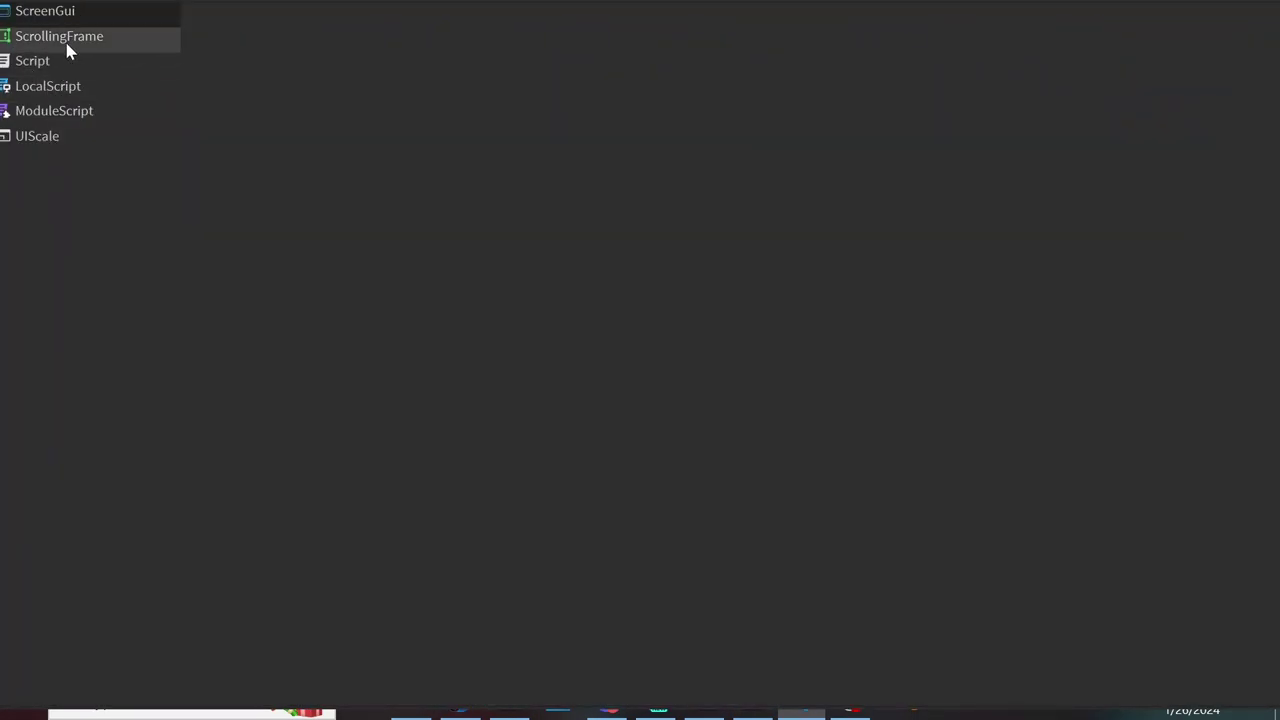
{"action": "left_click", "coordinate": [60, 37]}
{"action": "left_click", "coordinate": [1120, 445]}
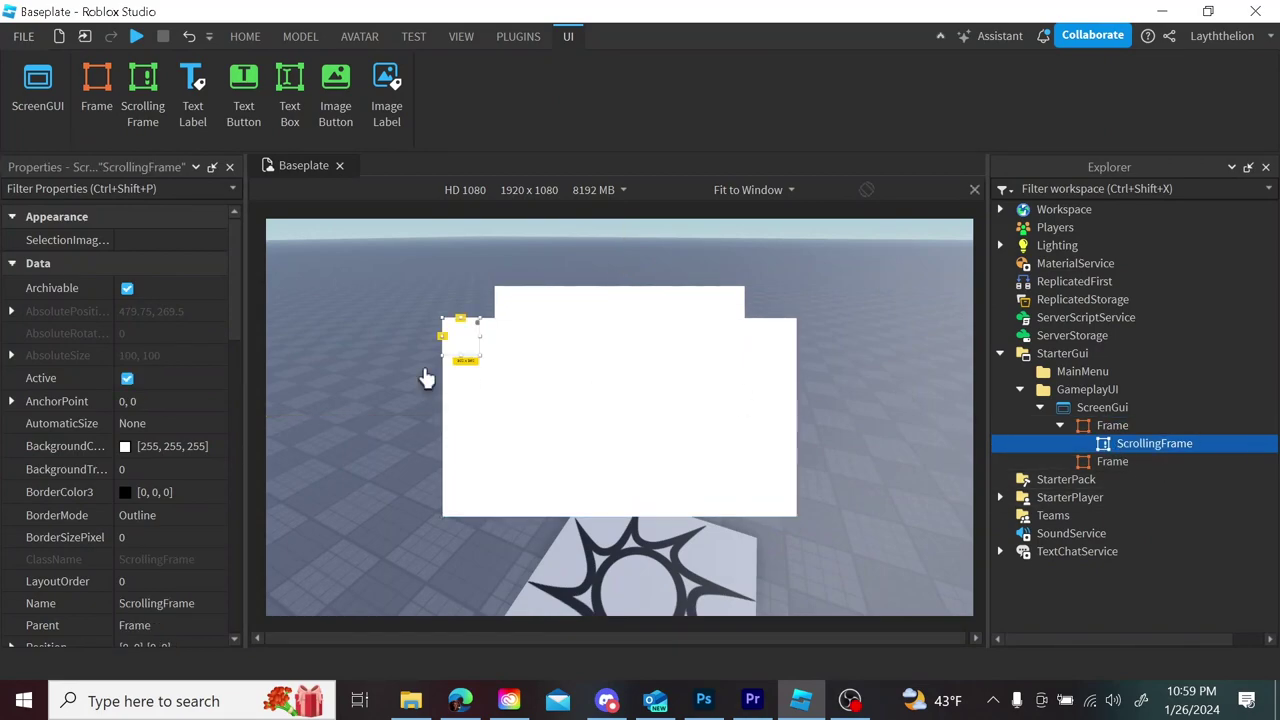
{"action": "left_click_drag", "start_coordinate": [231, 332], "coordinate": [229, 362]}
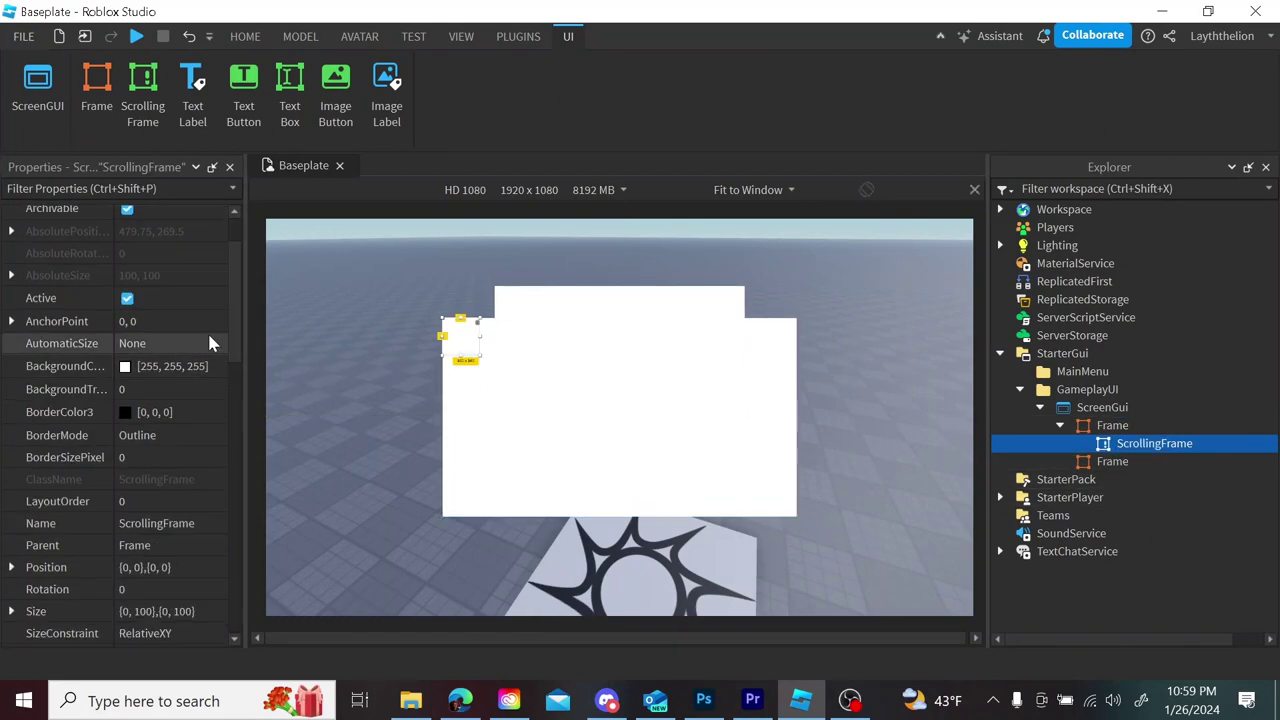
{"action": "left_click", "coordinate": [210, 326]}
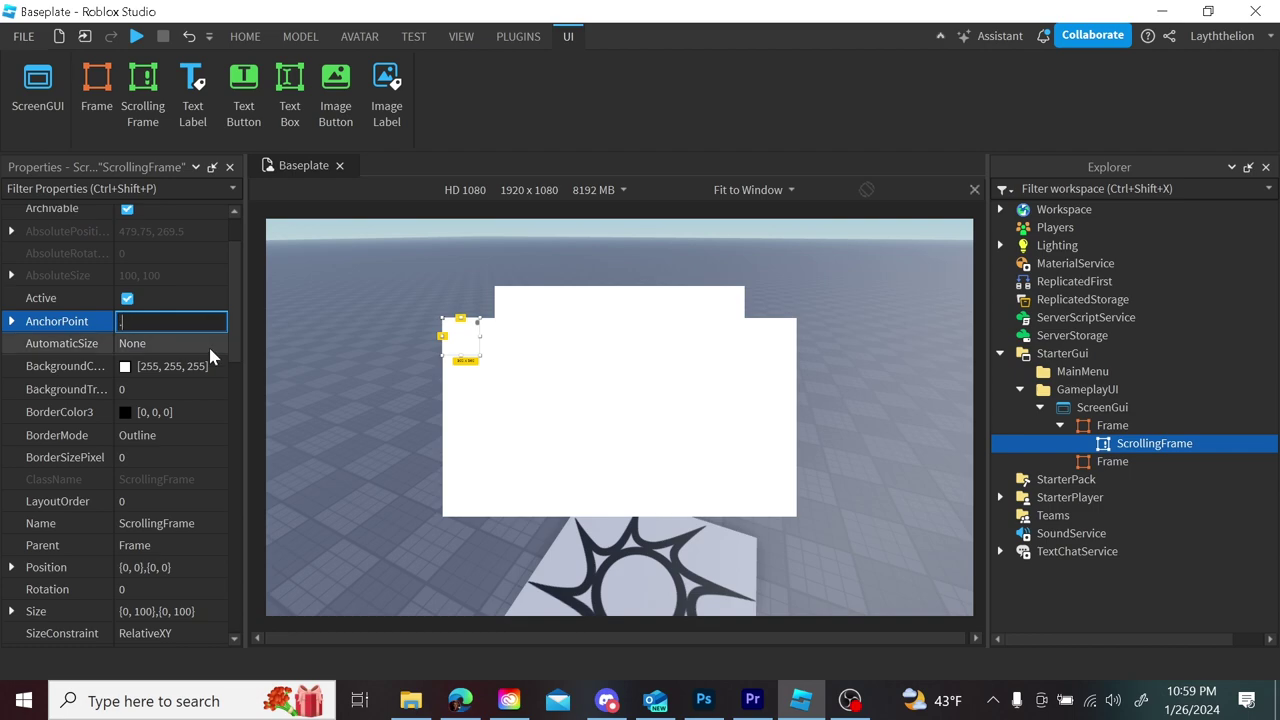
{"action": "type", "text": ".5, 0.5"}
{"action": "key", "text": "Return"}
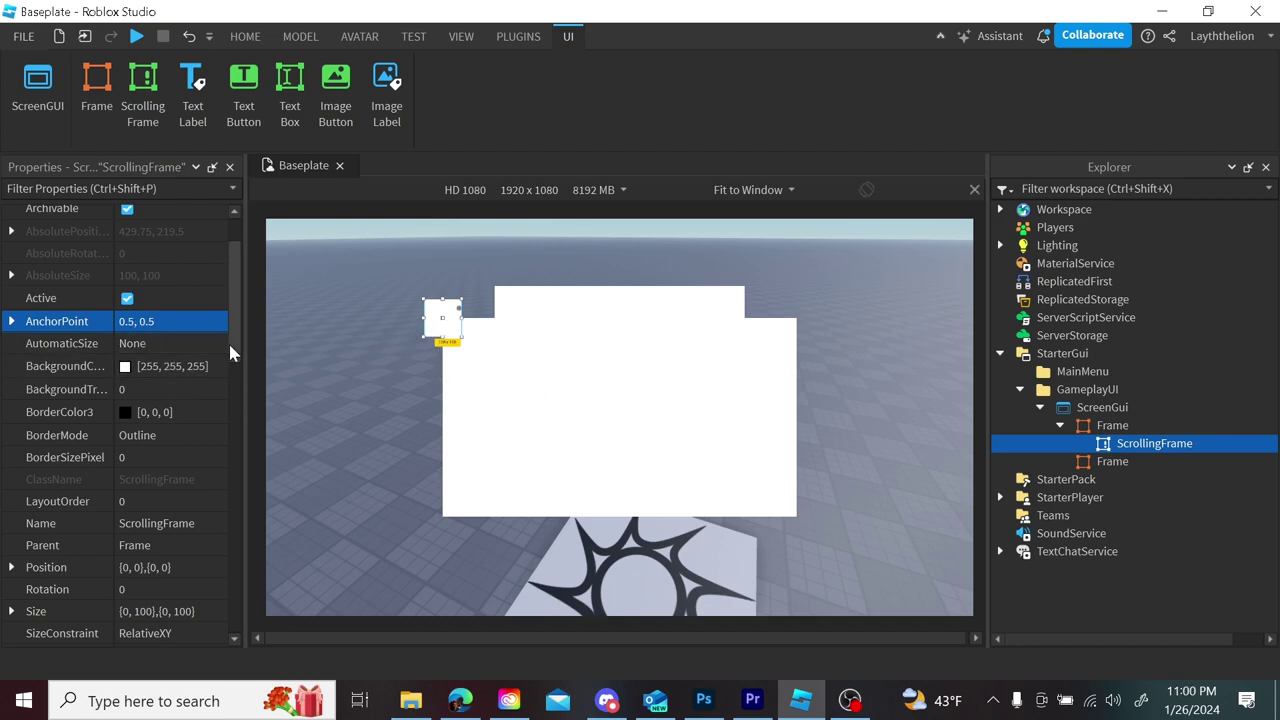
- Look through the ScrollingFrame's properties and delete it from the large Frame
{"action": "scroll", "coordinate": [228, 341], "scroll_direction": "down", "scroll_amount": 3}
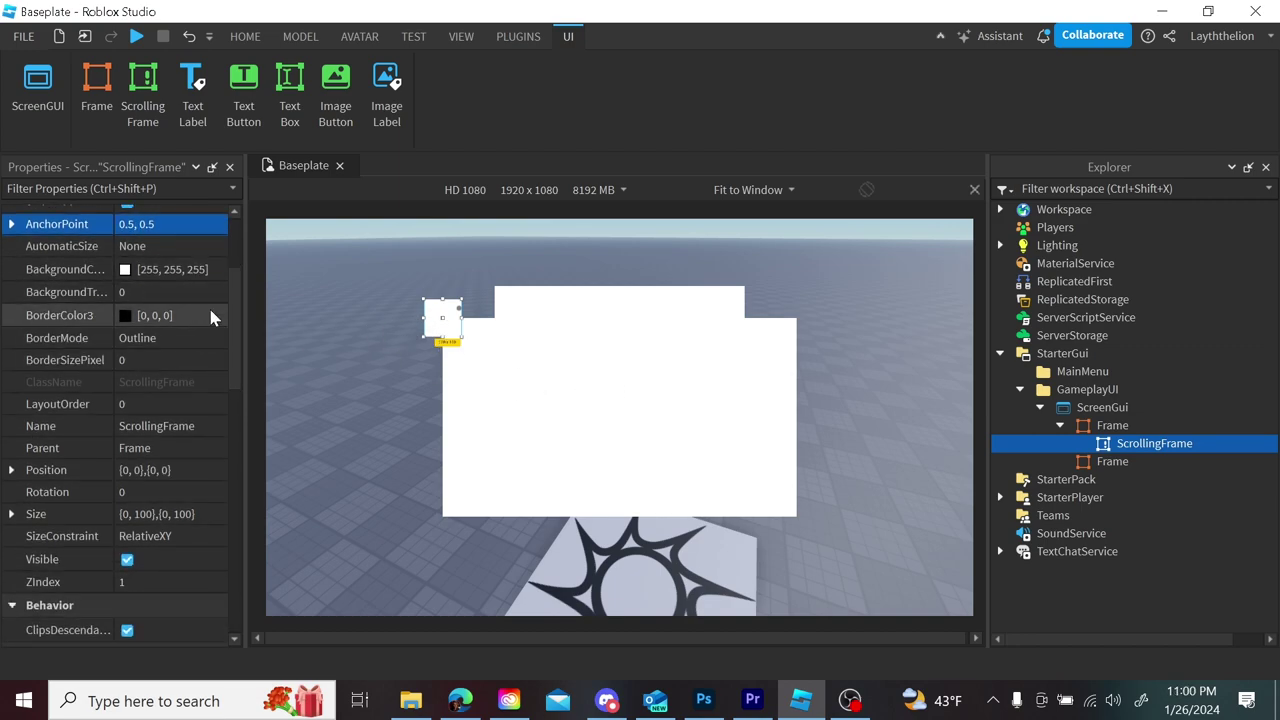
{"action": "scroll", "coordinate": [231, 330], "scroll_direction": "down", "scroll_amount": 3}
{"action": "scroll", "coordinate": [233, 342], "scroll_direction": "up", "scroll_amount": 1}
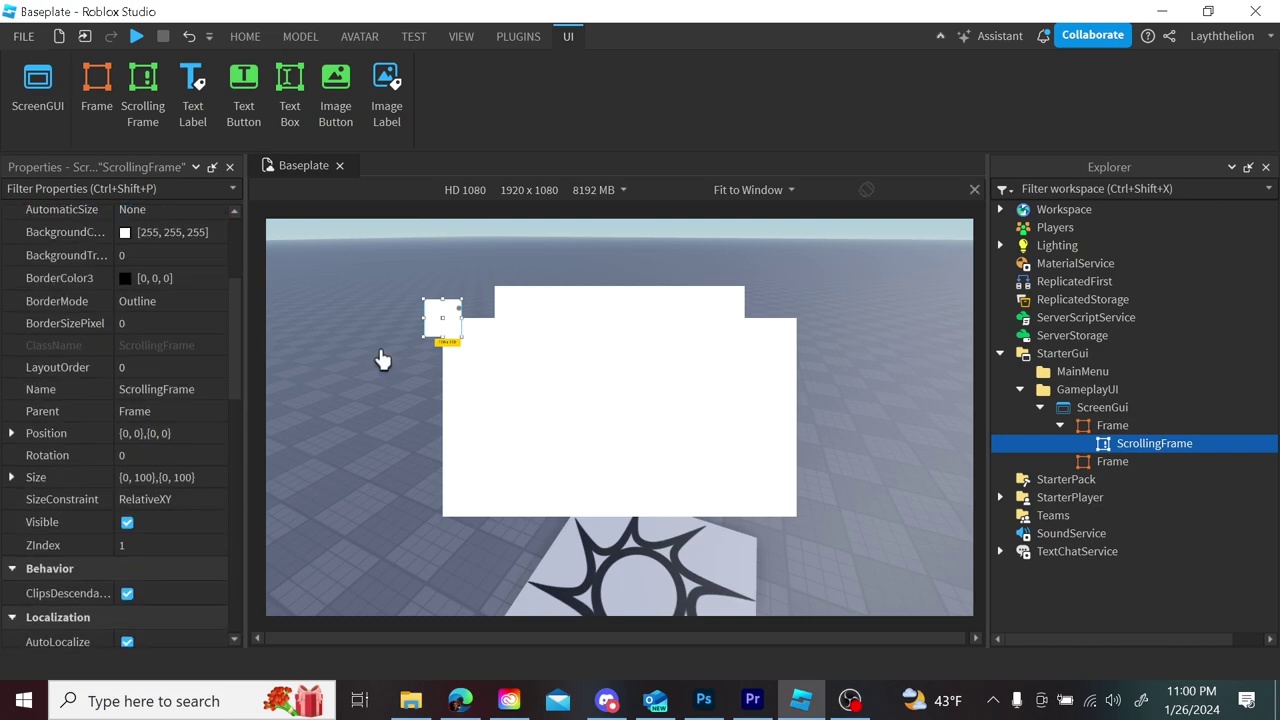
{"action": "left_click", "coordinate": [1080, 462]}
{"action": "left_click", "coordinate": [1118, 450]}
{"action": "key", "text": "Delete"}
- Set the BackgroundColor3 of the small bar Frame to bright blue, #208cff
{"action": "left_click", "coordinate": [1112, 425]}
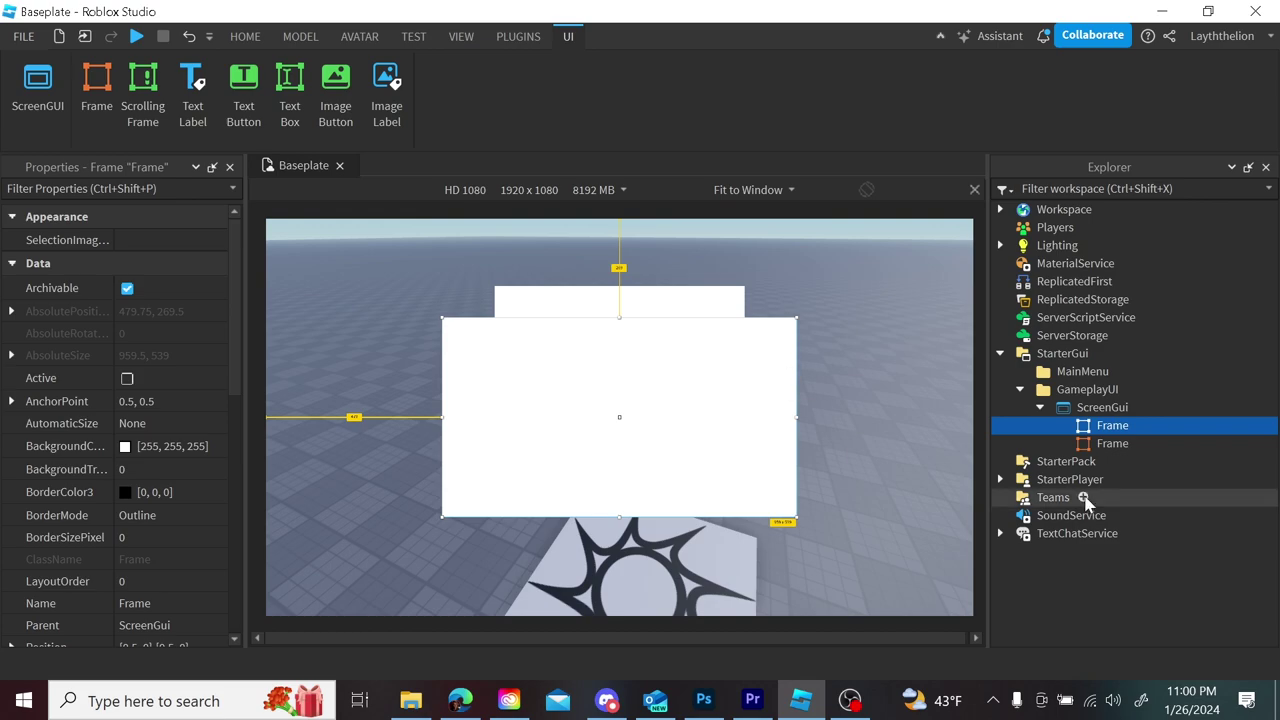
{"action": "left_click", "coordinate": [1040, 445]}
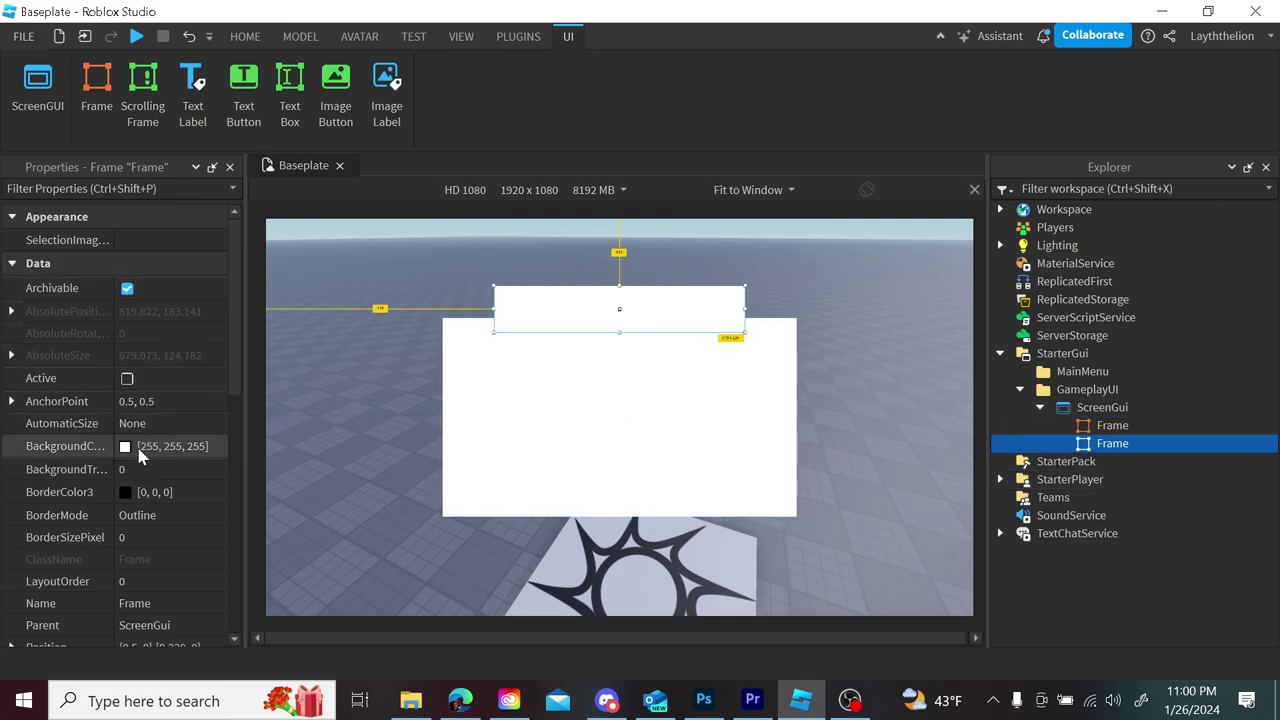
{"action": "left_click", "coordinate": [125, 446]}
{"action": "left_click_drag", "start_coordinate": [556, 134], "coordinate": [304, 169]}
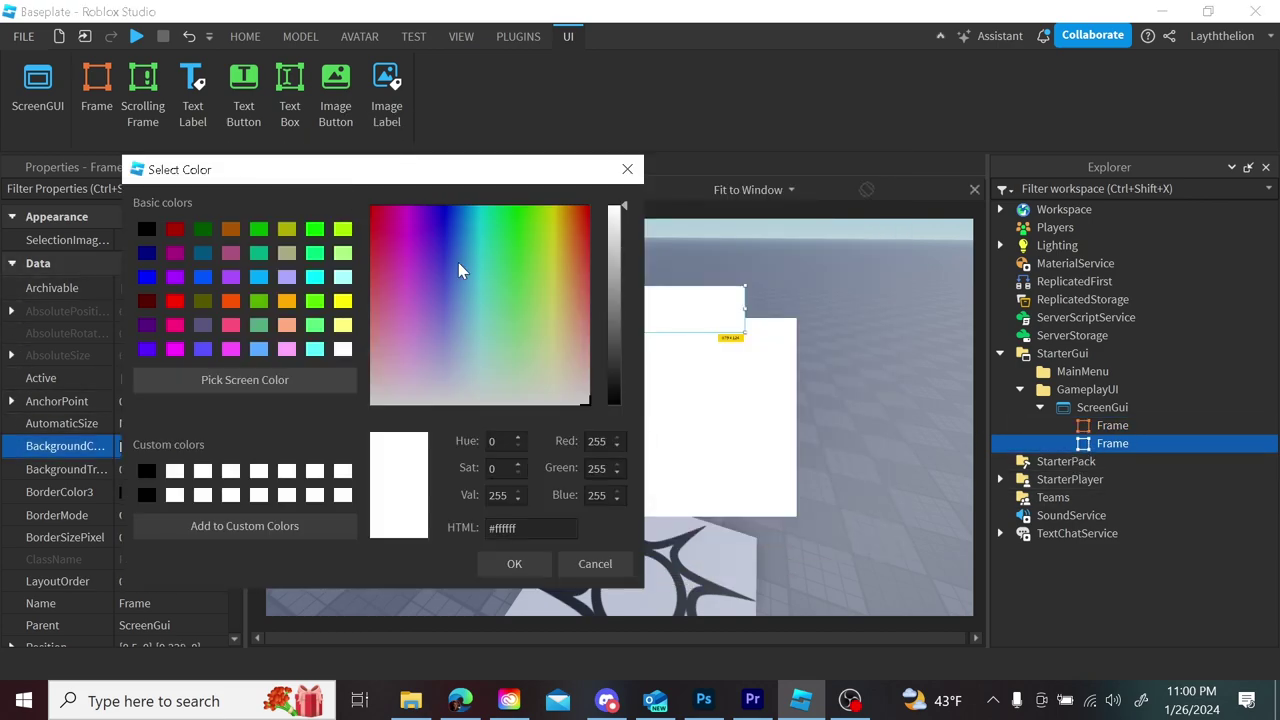
{"action": "left_click", "coordinate": [473, 245]}
{"action": "left_click_drag", "start_coordinate": [469, 234], "coordinate": [461, 232]}
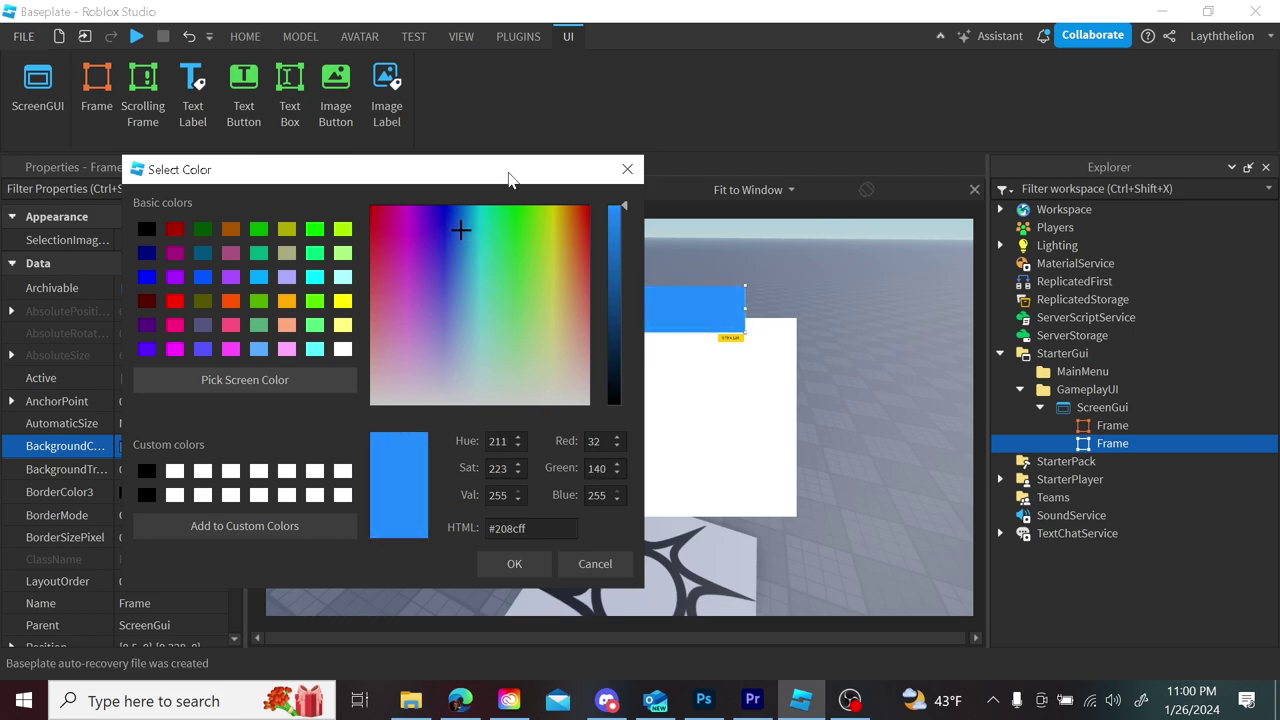
{"action": "left_click_drag", "start_coordinate": [508, 178], "coordinate": [404, 107]}
{"action": "left_click", "coordinate": [408, 494]}
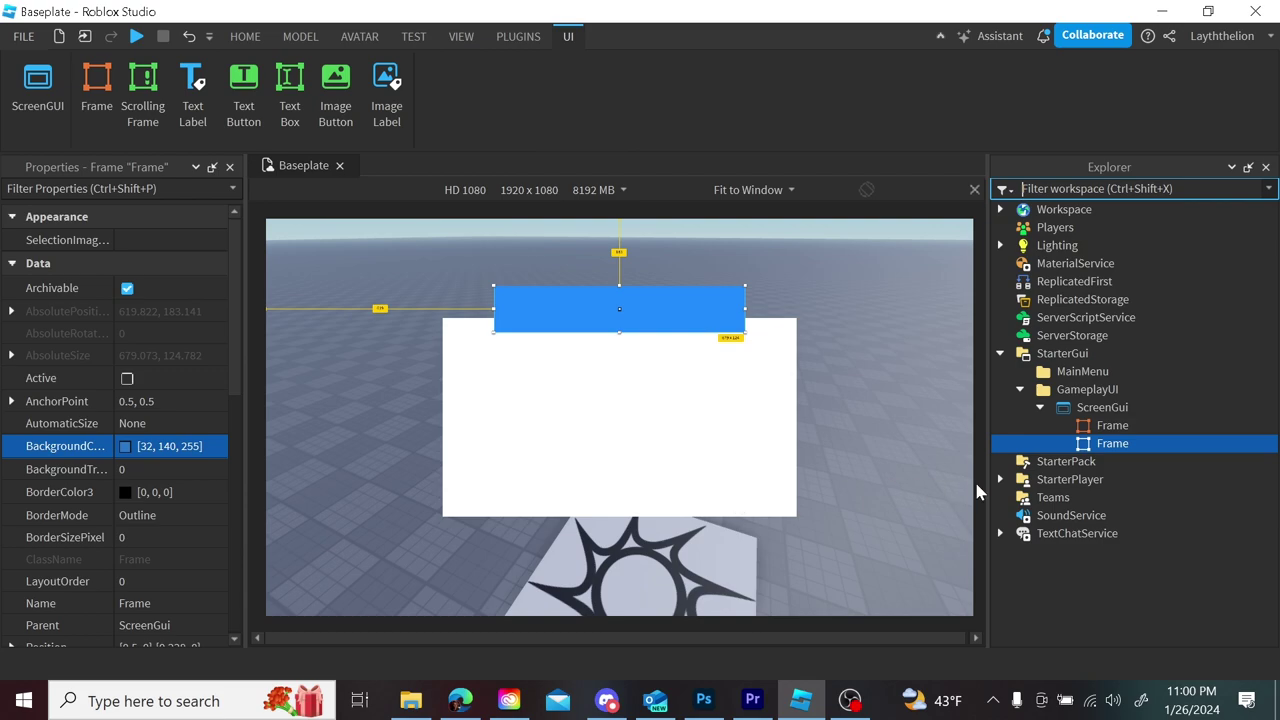
- Give the large Frame a darker shade of the bar's blue, #186bbf, by sampling the bar's color and lowering its Val to 191
{"action": "left_click", "coordinate": [1065, 426]}
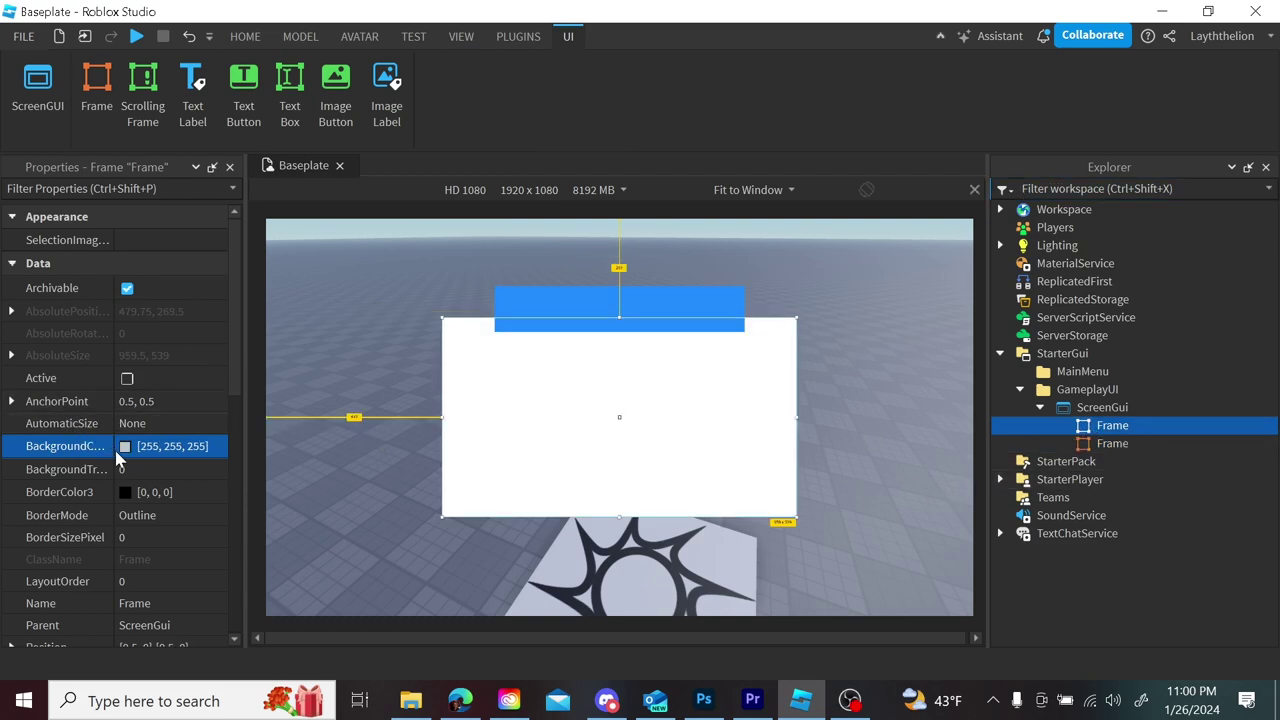
{"action": "left_click", "coordinate": [125, 447]}
{"action": "left_click_drag", "start_coordinate": [448, 172], "coordinate": [898, 222]}
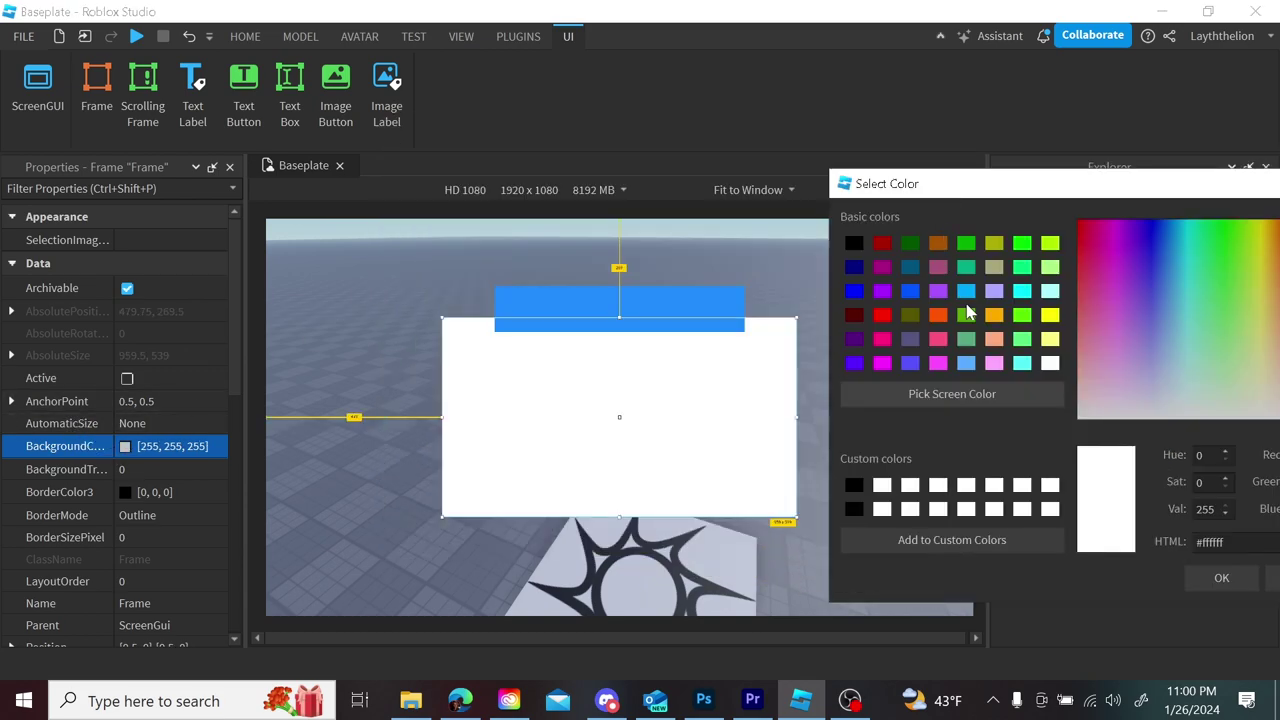
{"action": "left_click", "coordinate": [886, 395]}
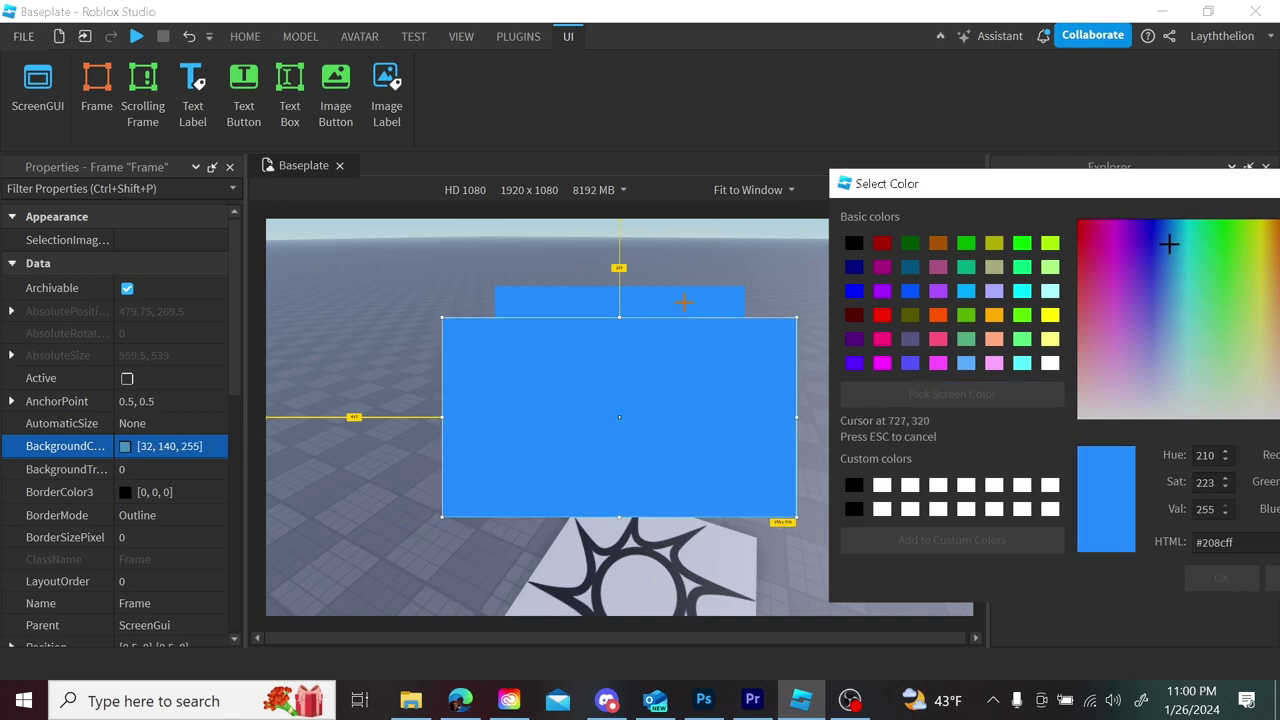
{"action": "left_click", "coordinate": [677, 294]}
{"action": "left_click_drag", "start_coordinate": [960, 183], "coordinate": [808, 138]}
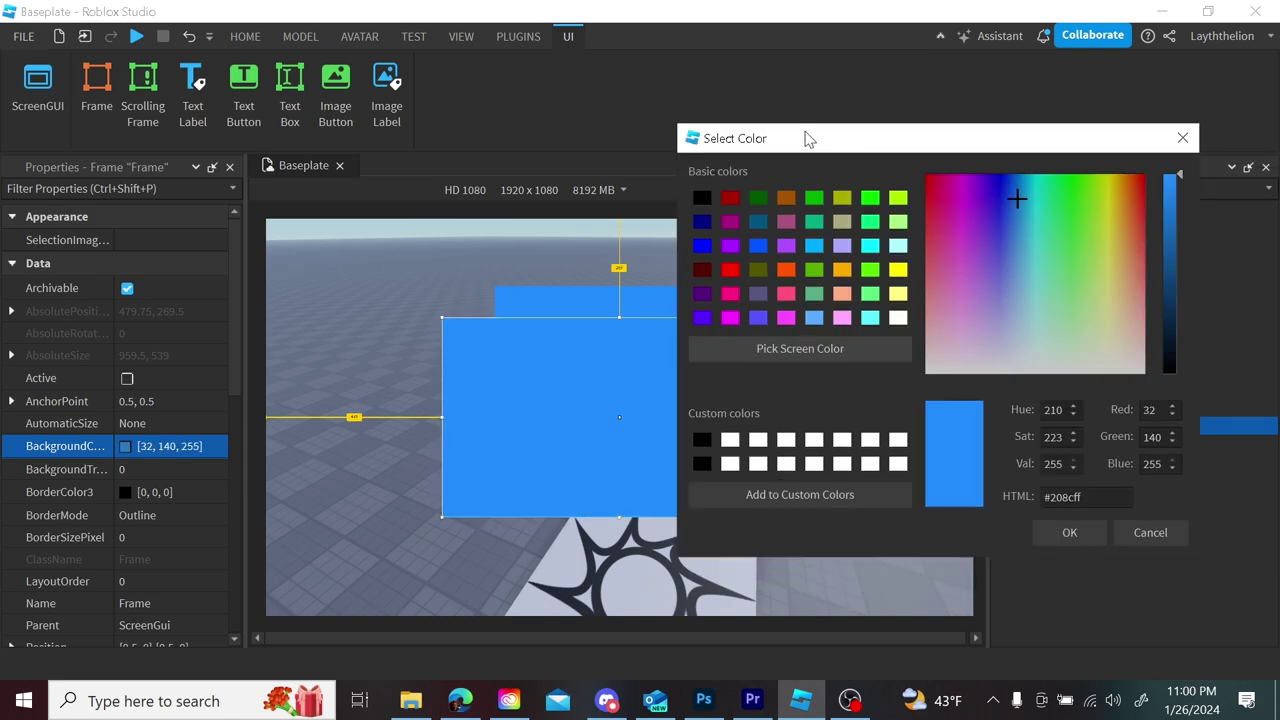
{"action": "left_click_drag", "start_coordinate": [1174, 183], "coordinate": [1176, 223]}
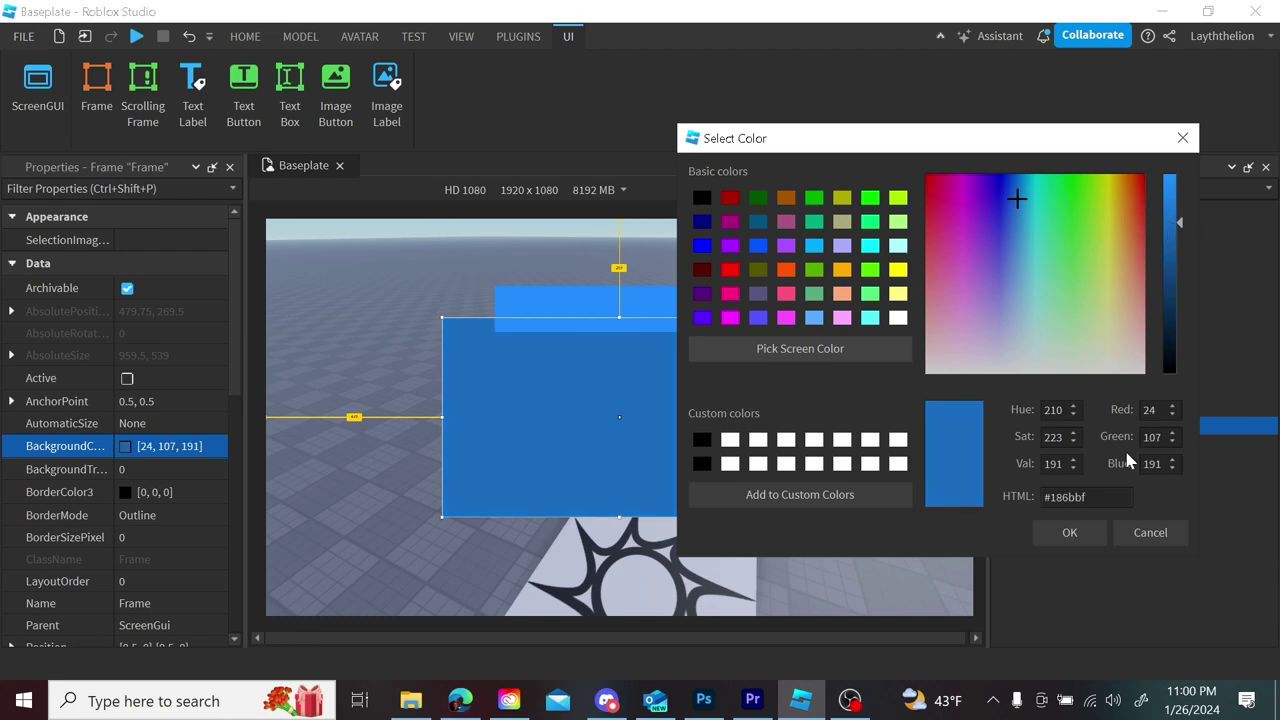
{"action": "left_click", "coordinate": [1070, 532]}
{"action": "left_click", "coordinate": [874, 351]}
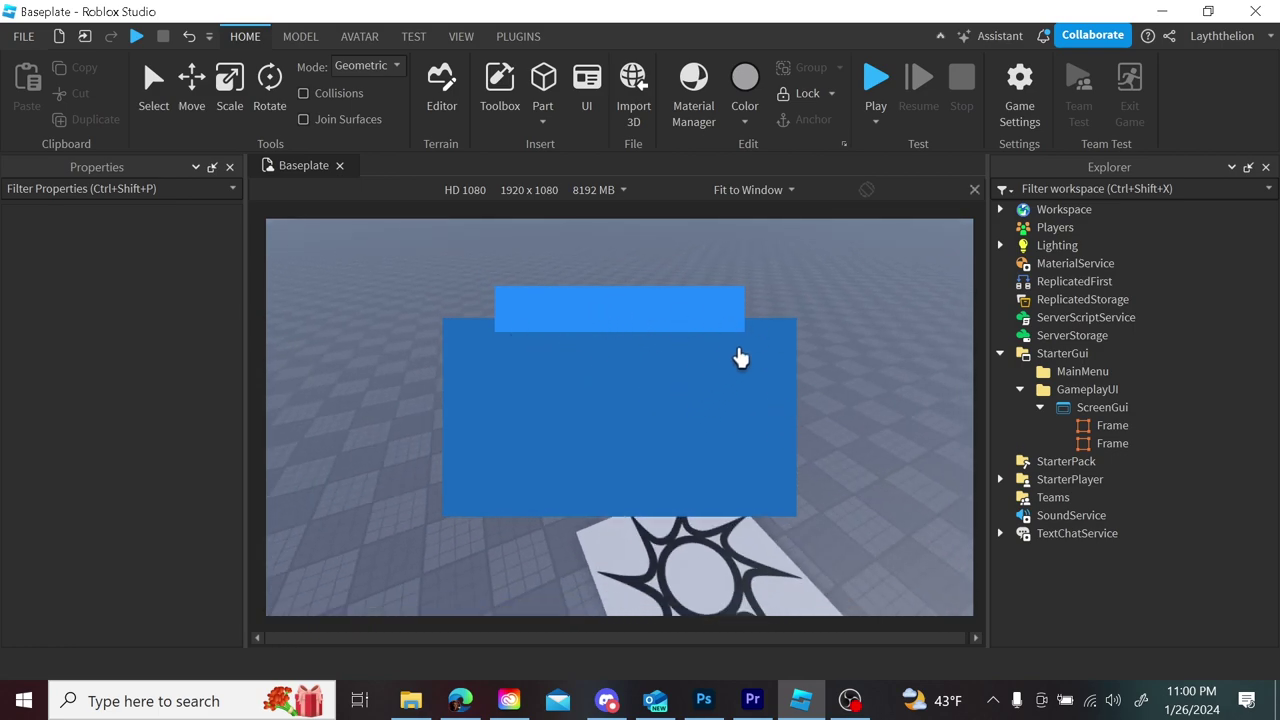
{"action": "left_click", "coordinate": [1086, 446]}
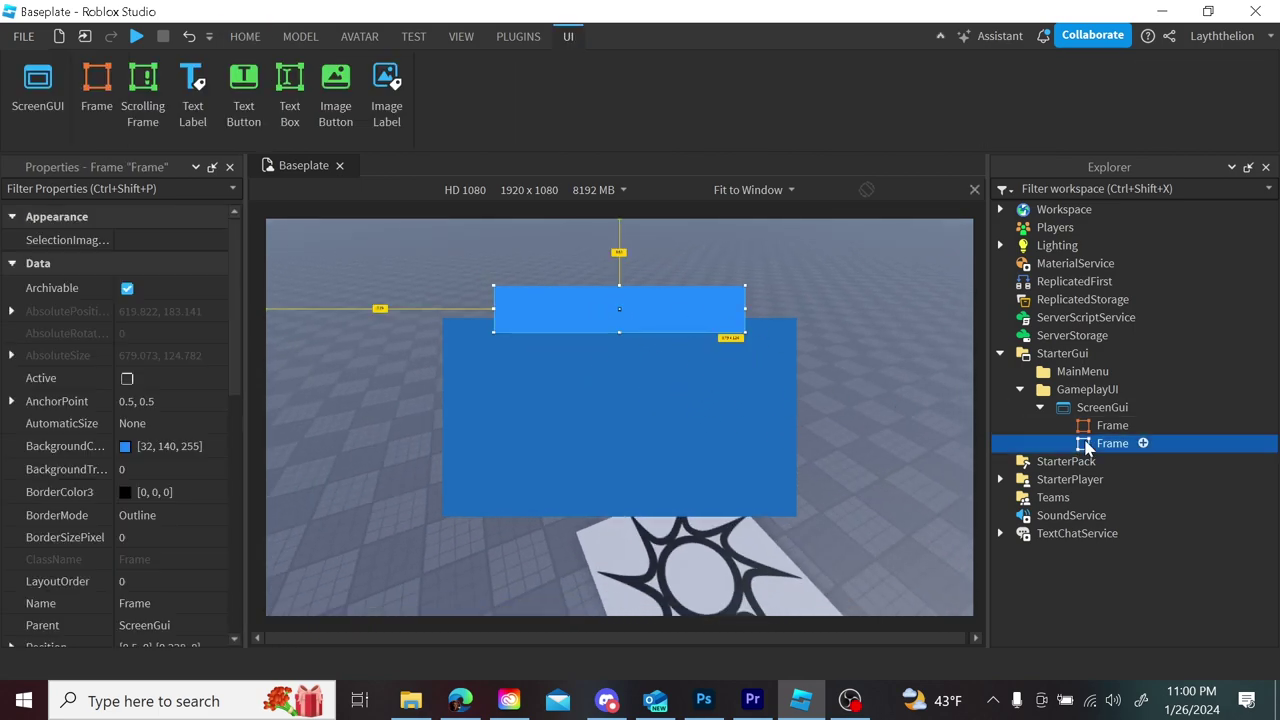
{"action": "left_click", "coordinate": [1090, 427]}
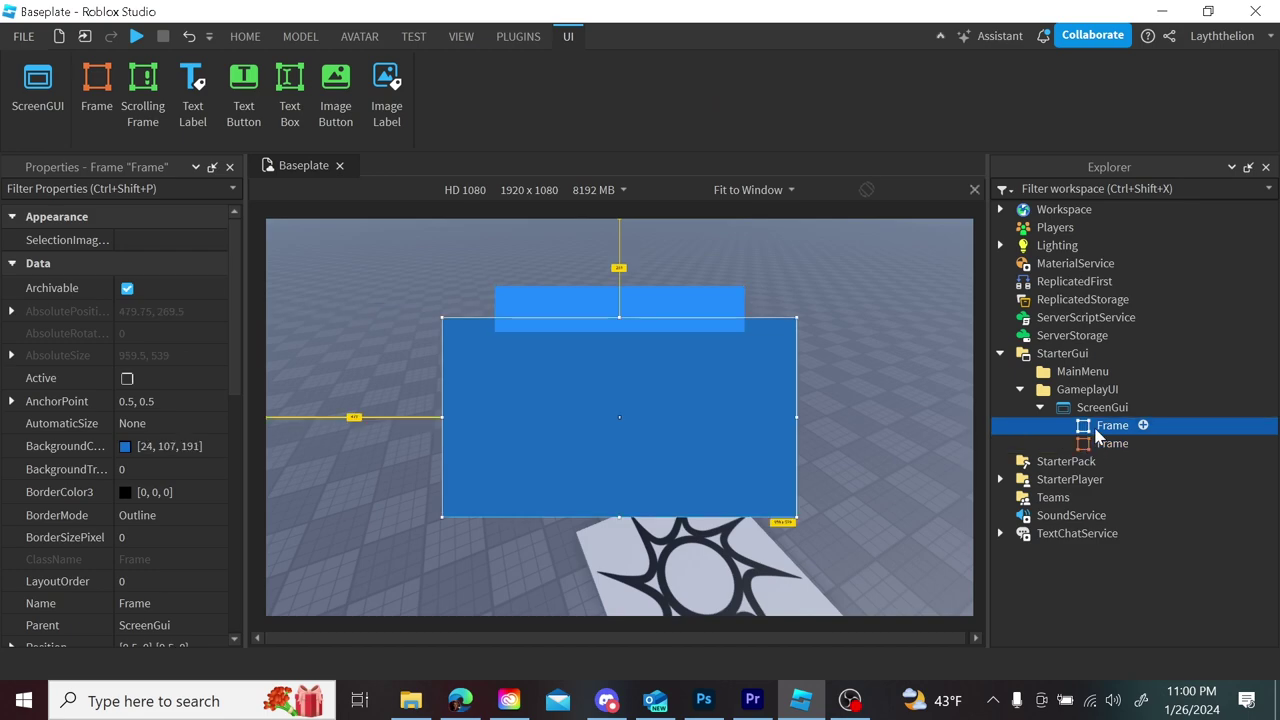
{"action": "left_click", "coordinate": [1095, 444]}
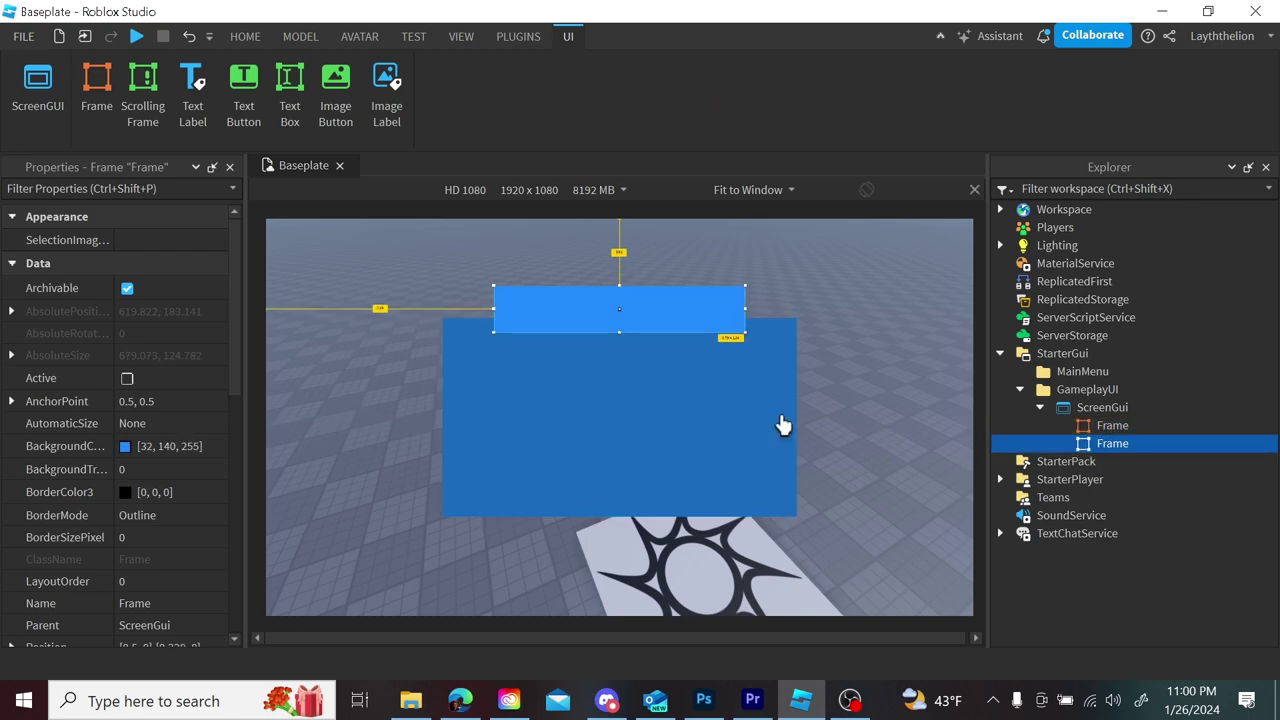
{"action": "left_click", "coordinate": [882, 416]}
- Add a UIStroke to the large dark blue Frame
{"action": "left_click", "coordinate": [1070, 428]}
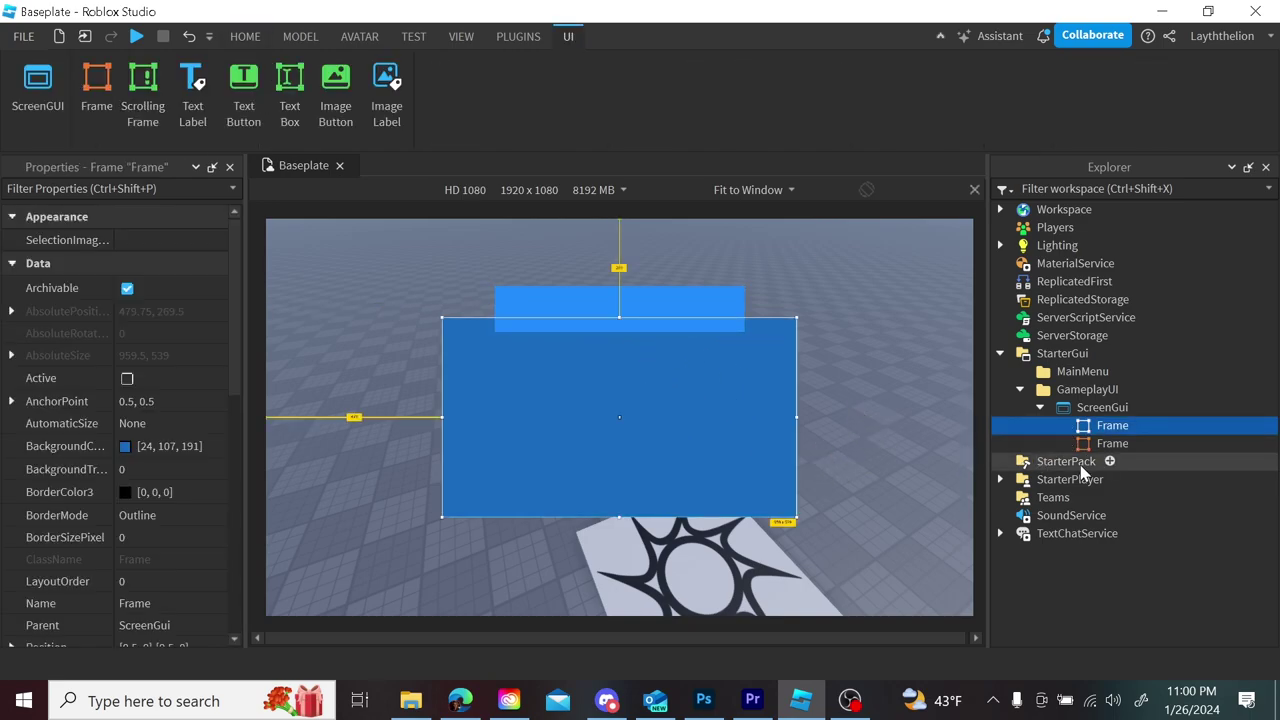
{"action": "left_click", "coordinate": [1145, 427]}
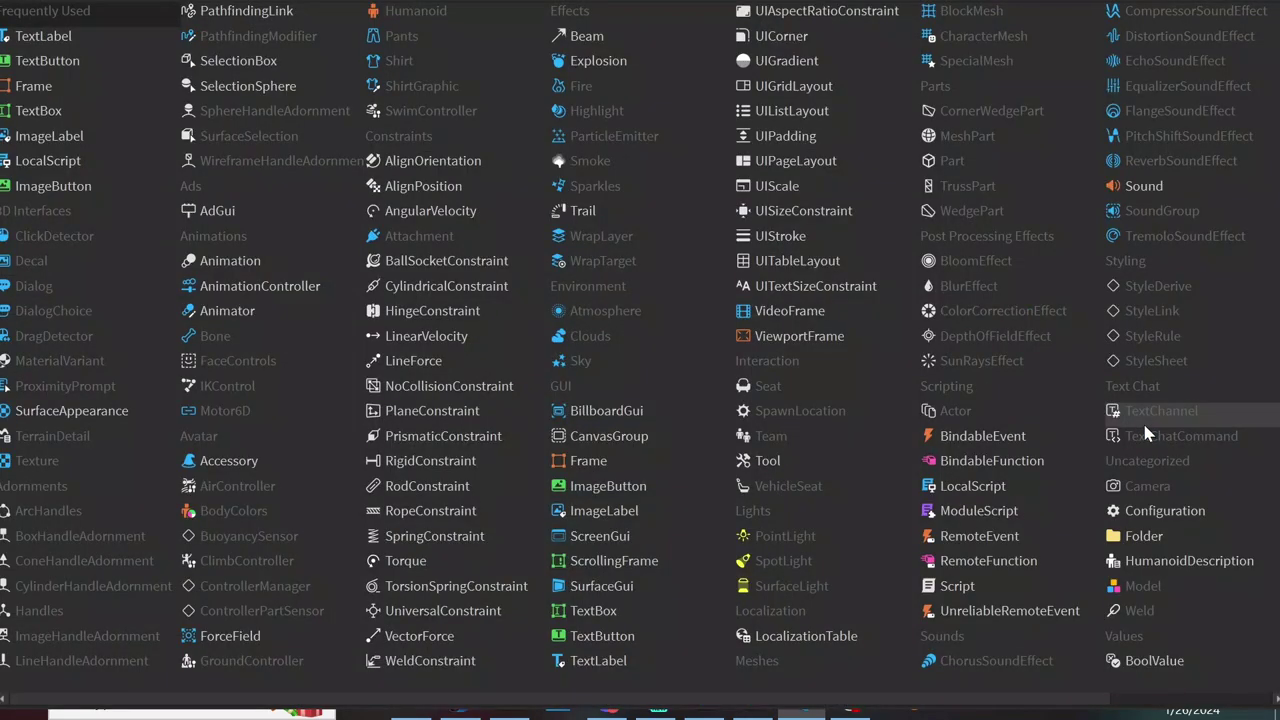
{"action": "type", "text": "str"}
{"action": "left_click", "coordinate": [49, 38]}
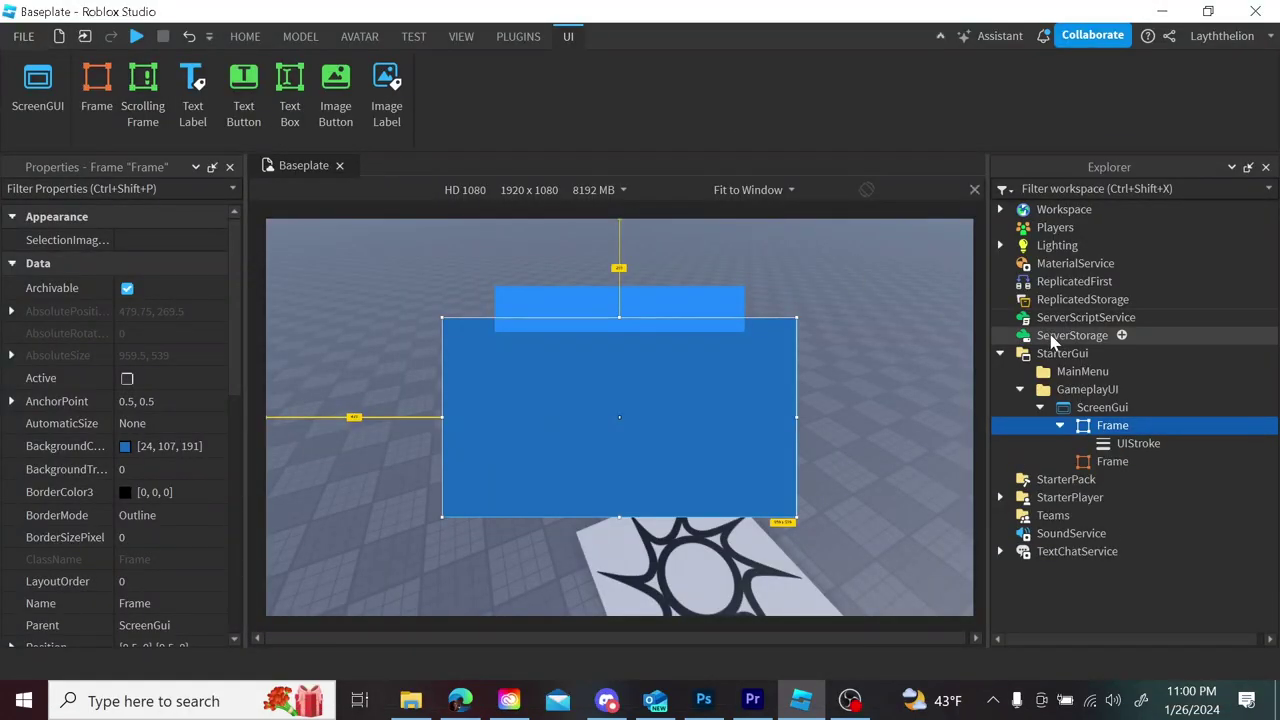
- Duplicate the UIStroke into the small bar Frame and set the large Frame's UIStroke Thickness to 9
{"action": "left_click", "coordinate": [1138, 443]}
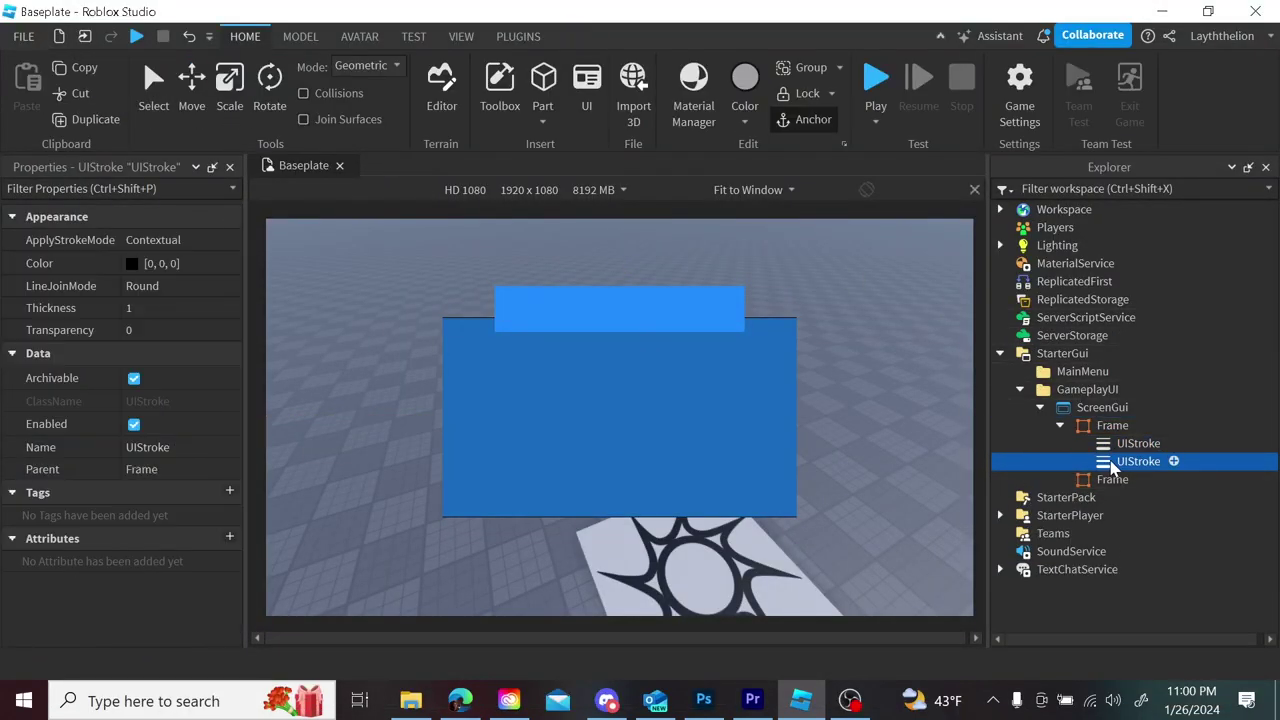
{"action": "left_click_drag", "start_coordinate": [1112, 468], "coordinate": [1112, 480]}
{"action": "left_click", "coordinate": [1138, 443]}
{"action": "left_click", "coordinate": [186, 310]}
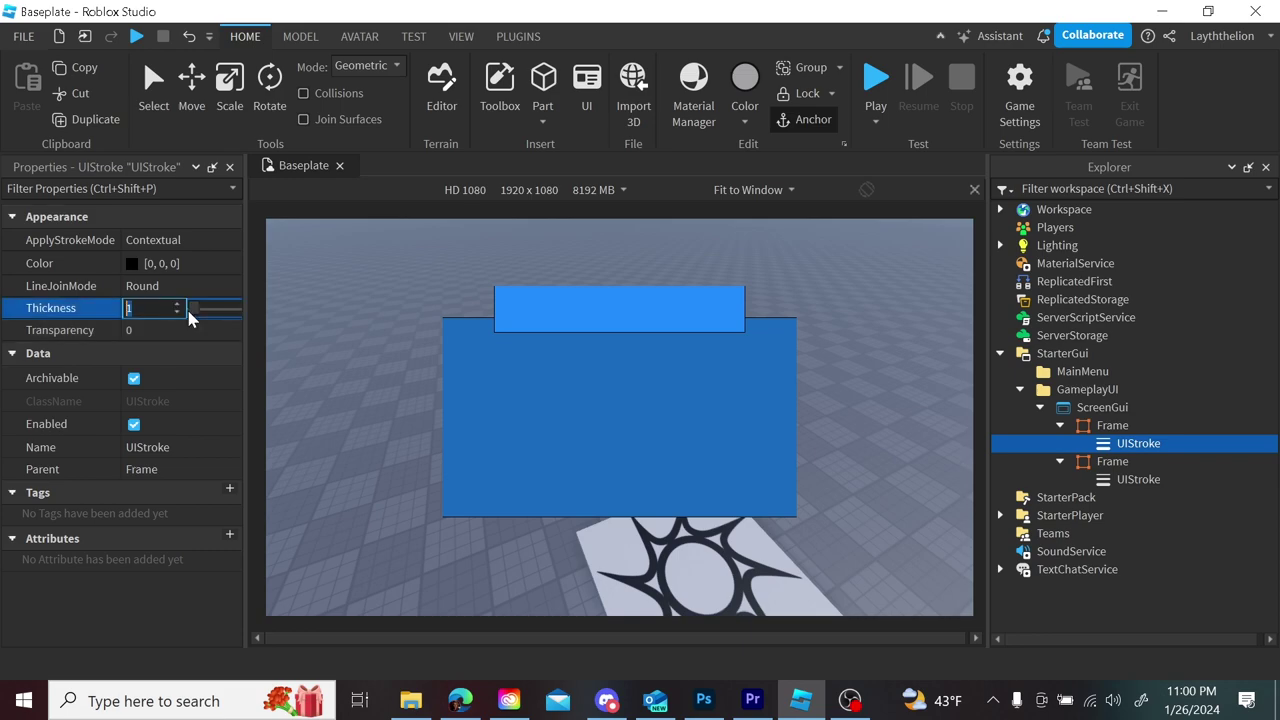
{"action": "left_click_drag", "start_coordinate": [189, 312], "coordinate": [200, 316]}
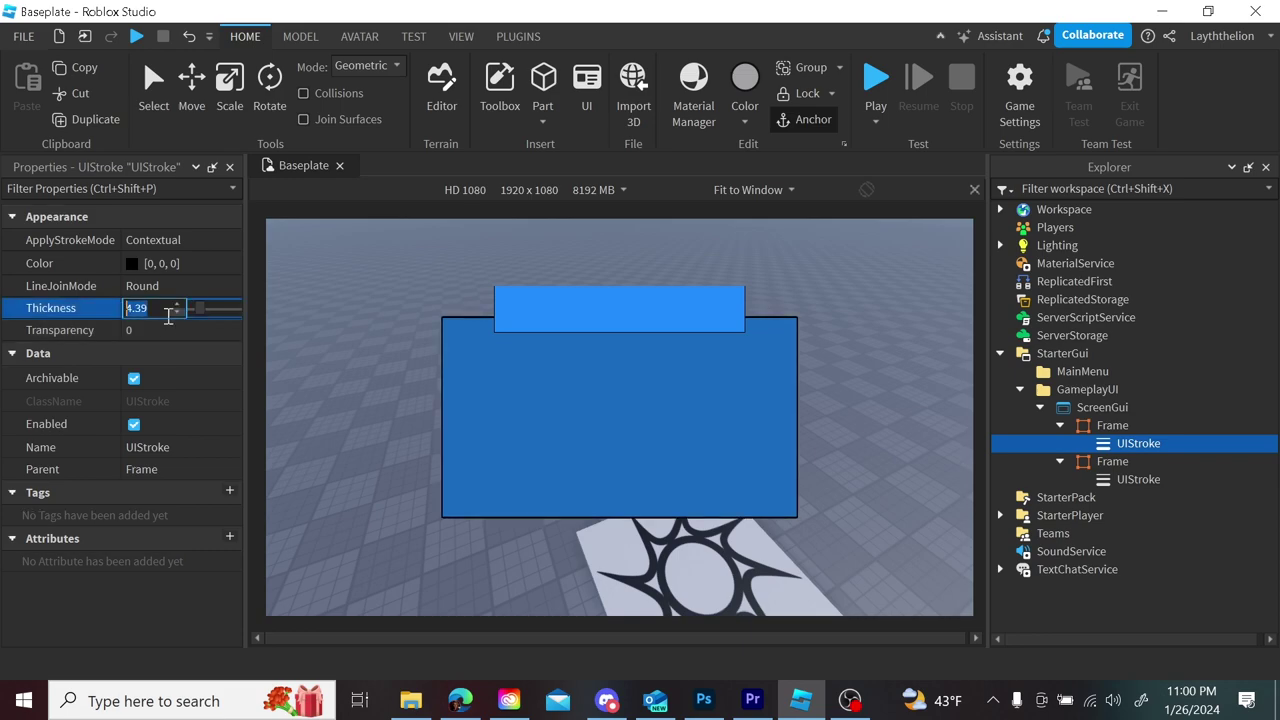
{"action": "key", "text": "BackSpace"}
{"action": "type", "text": "7"}
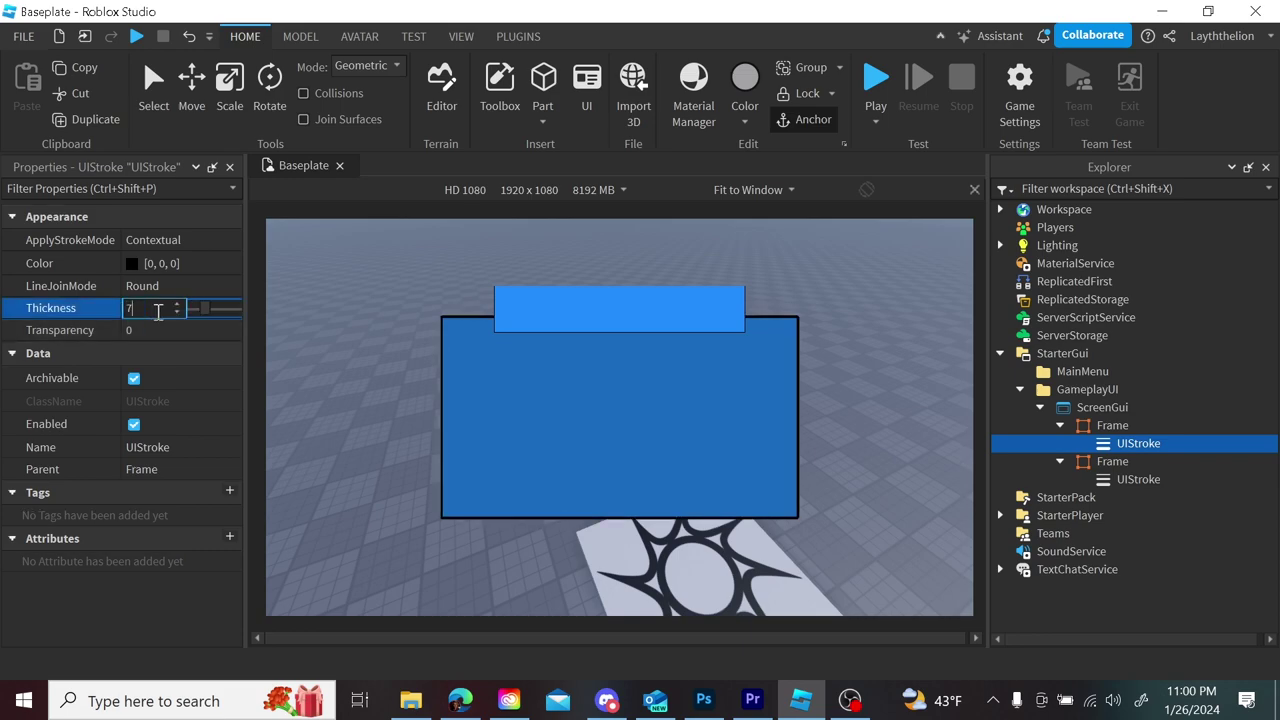
{"action": "key", "text": "BackSpace"}
{"action": "type", "text": "9"}
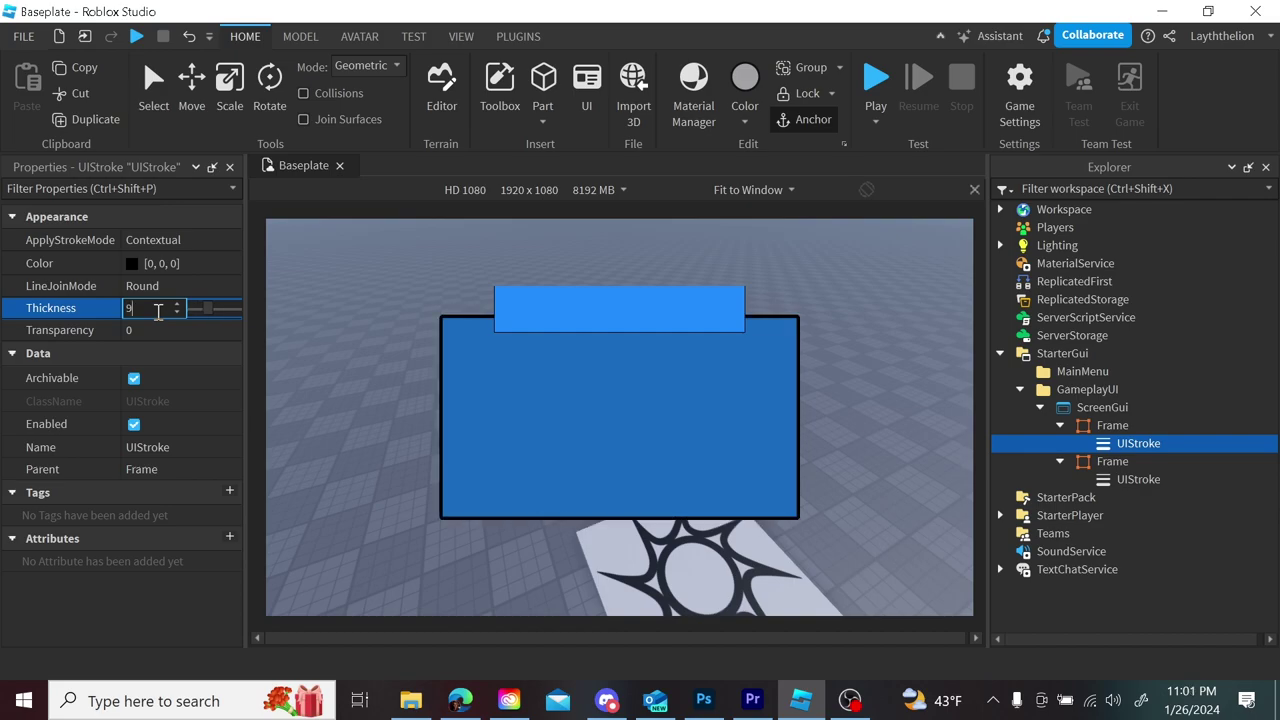
{"action": "key", "text": "Return"}
- Color the large Frame's UIStroke dark blue, [14, 63, 112], by sampling the Frame's own blue and lowering its brightness
{"action": "left_click", "coordinate": [132, 263]}
{"action": "left_click_drag", "start_coordinate": [438, 131], "coordinate": [200, 45]}
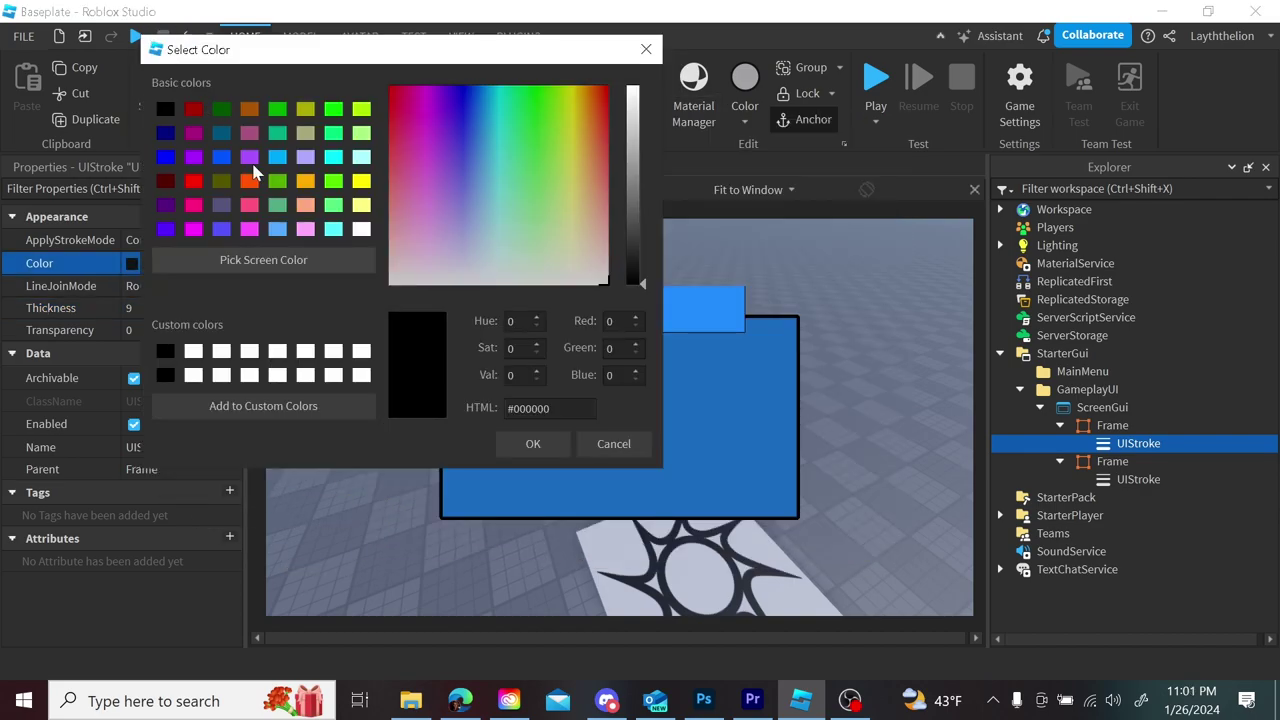
{"action": "left_click", "coordinate": [274, 265]}
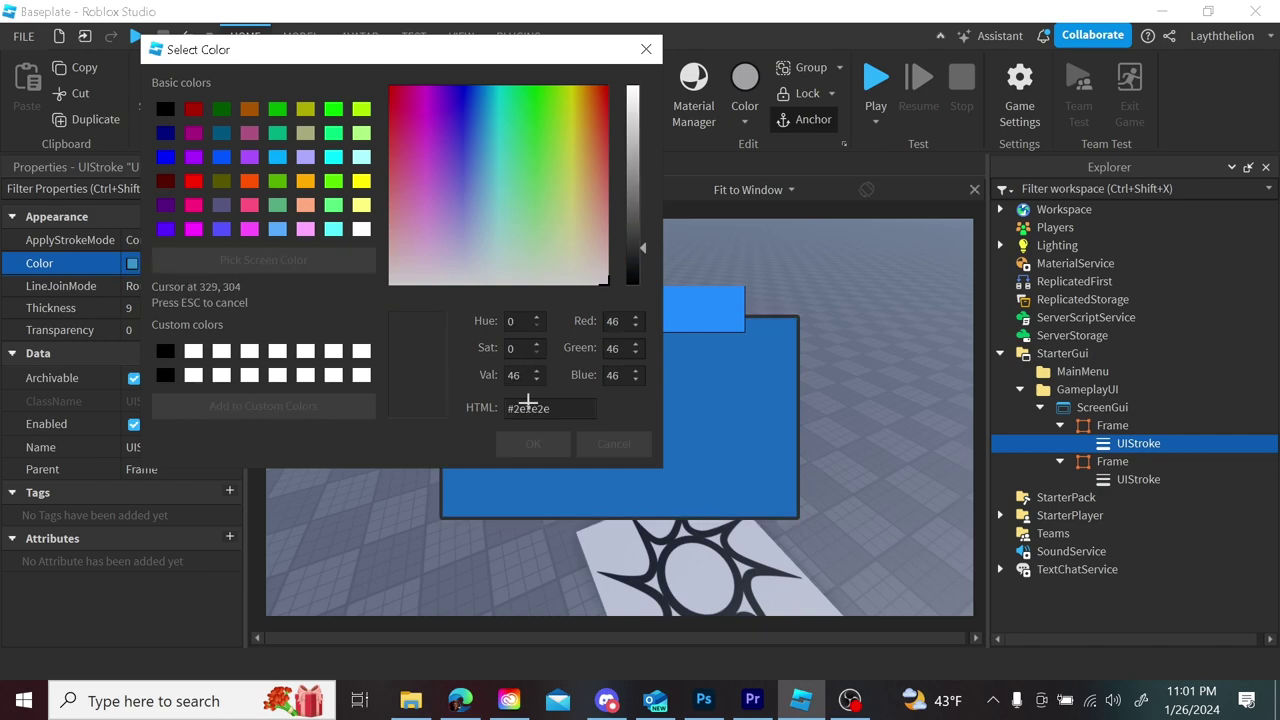
{"action": "left_click", "coordinate": [728, 460]}
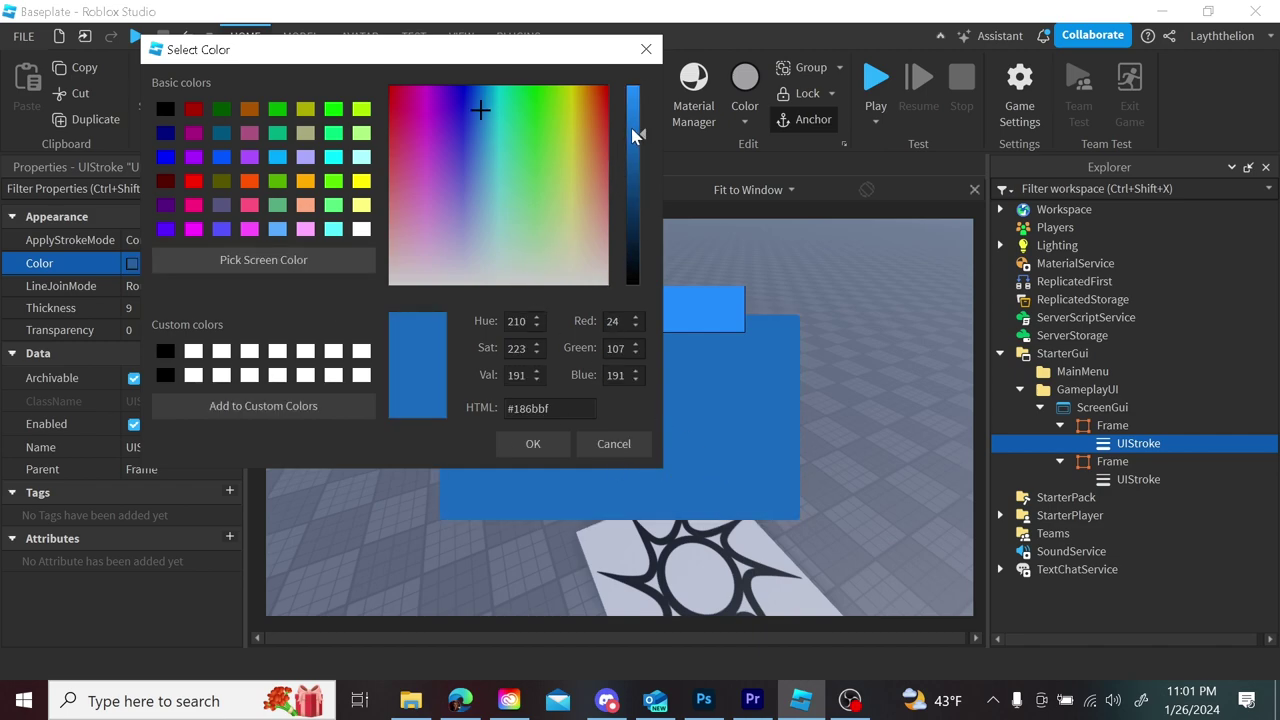
{"action": "left_click_drag", "start_coordinate": [636, 145], "coordinate": [643, 197]}
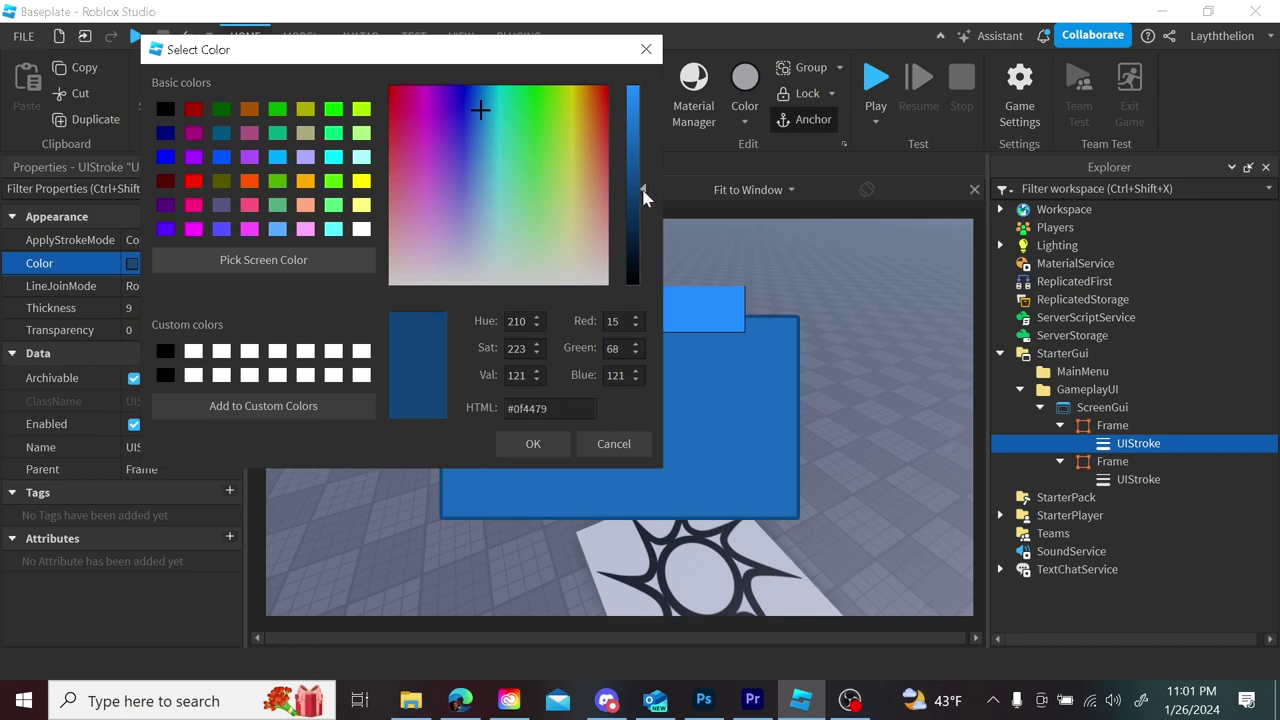
{"action": "left_click", "coordinate": [533, 444]}
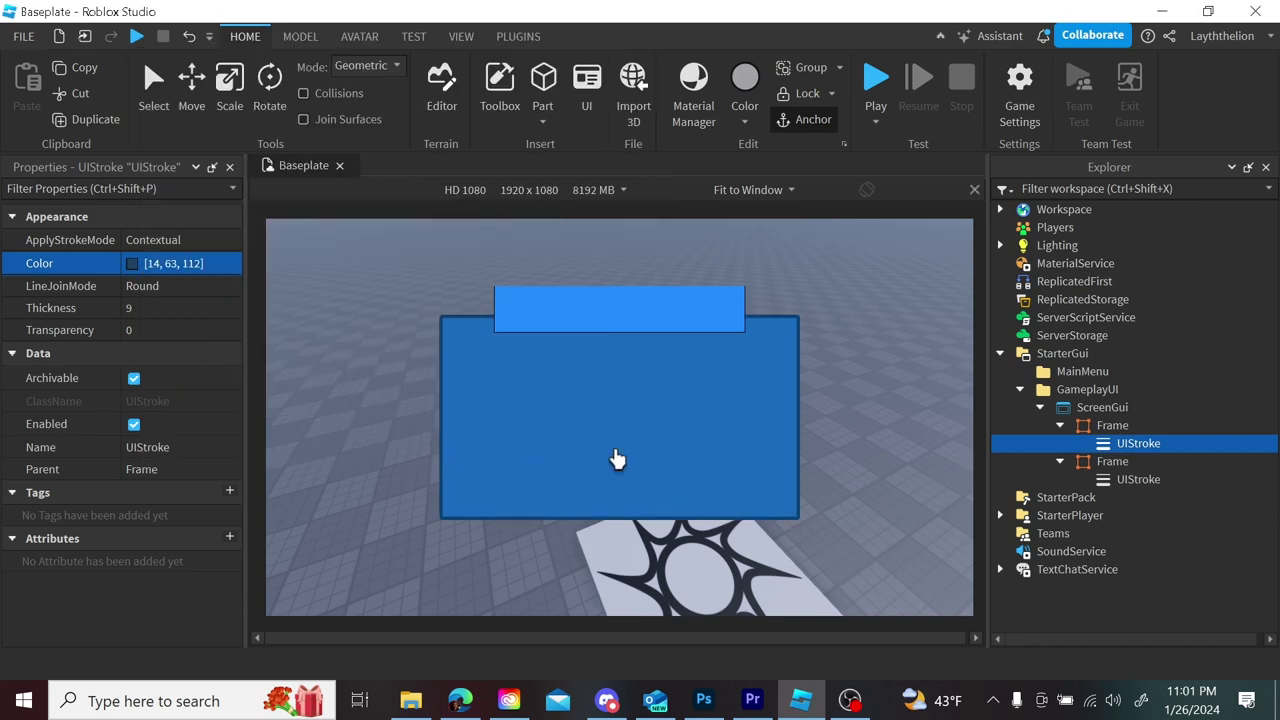
- Set the Thickness of the small bar Frame's UIStroke to 9
{"action": "left_click", "coordinate": [1138, 479]}
{"action": "left_click", "coordinate": [190, 310]}
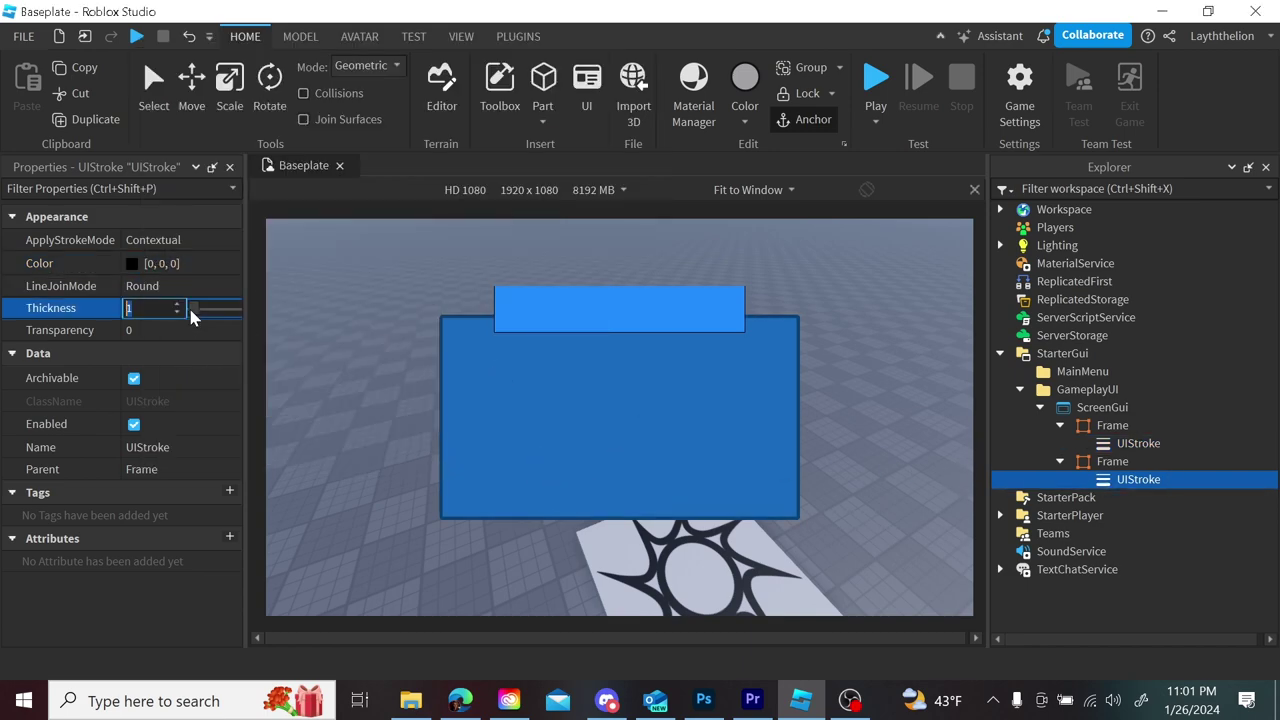
{"action": "type", "text": "9"}
{"action": "key", "text": "Return"}
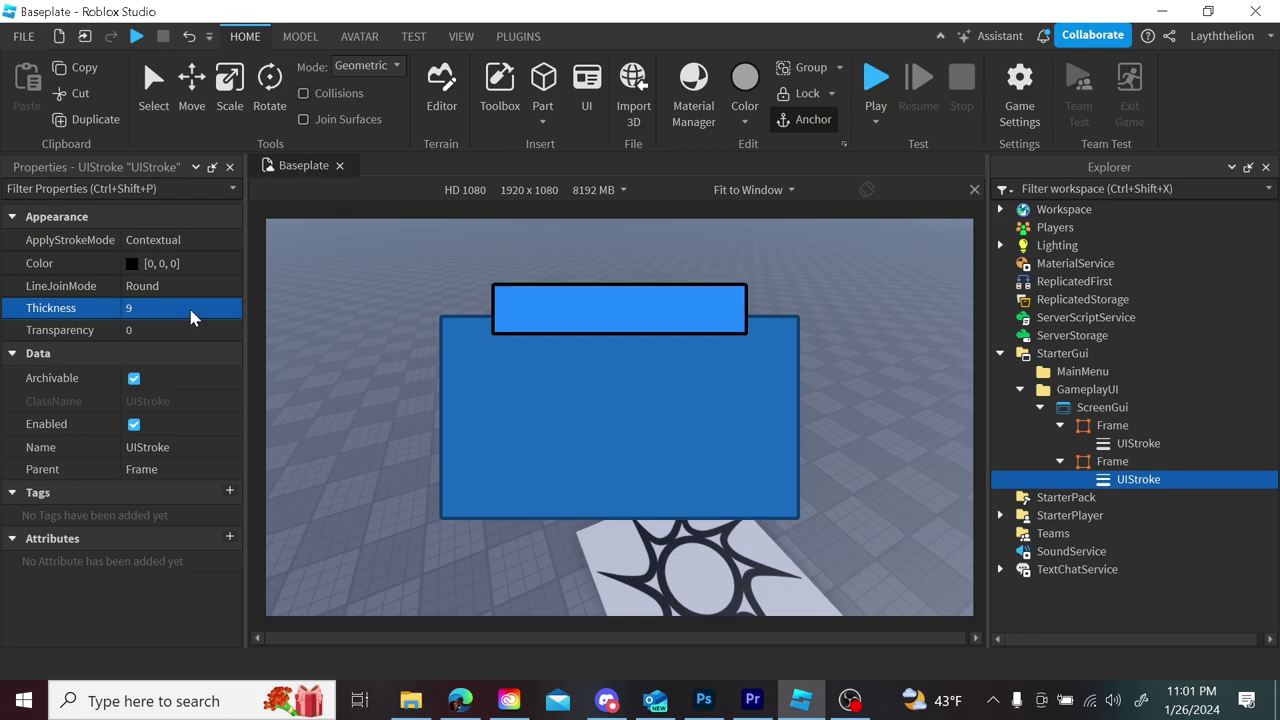
- Match the bar's UIStroke color to the large Frame's outline, [14, 63, 112], by sampling it from the screen
{"action": "left_click", "coordinate": [1110, 445]}
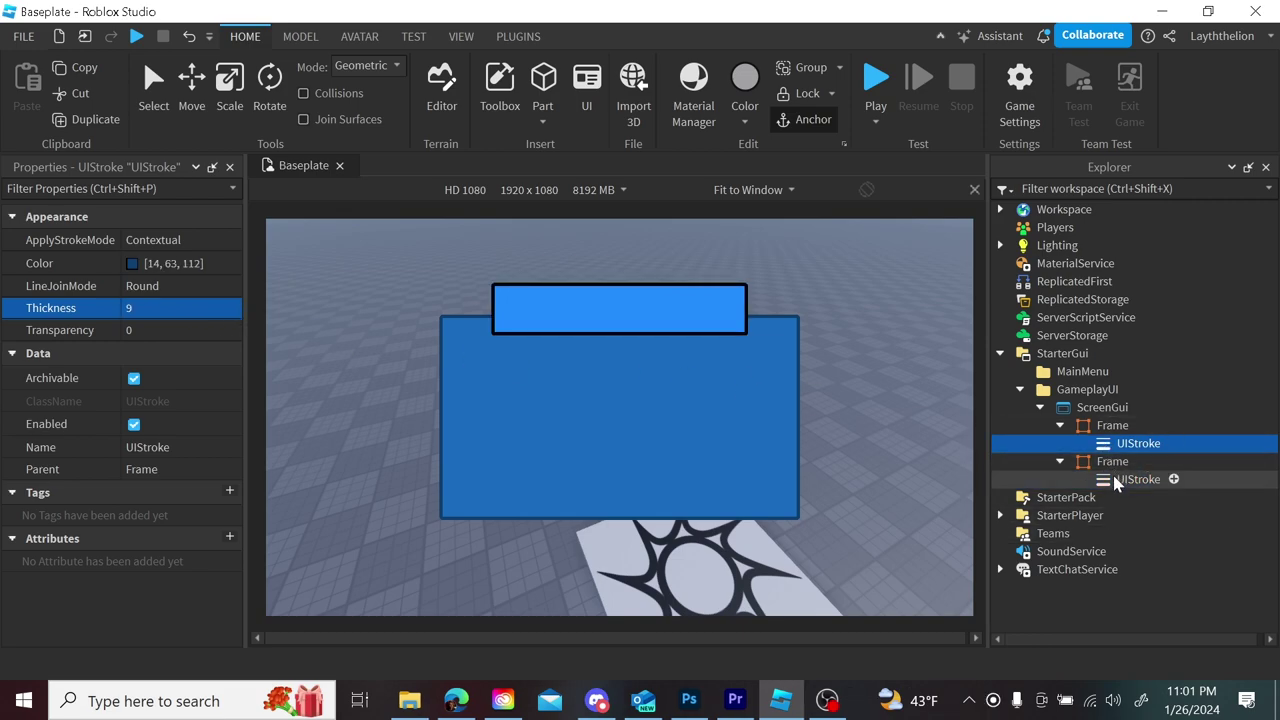
{"action": "left_click", "coordinate": [1111, 476]}
{"action": "left_click", "coordinate": [128, 263]}
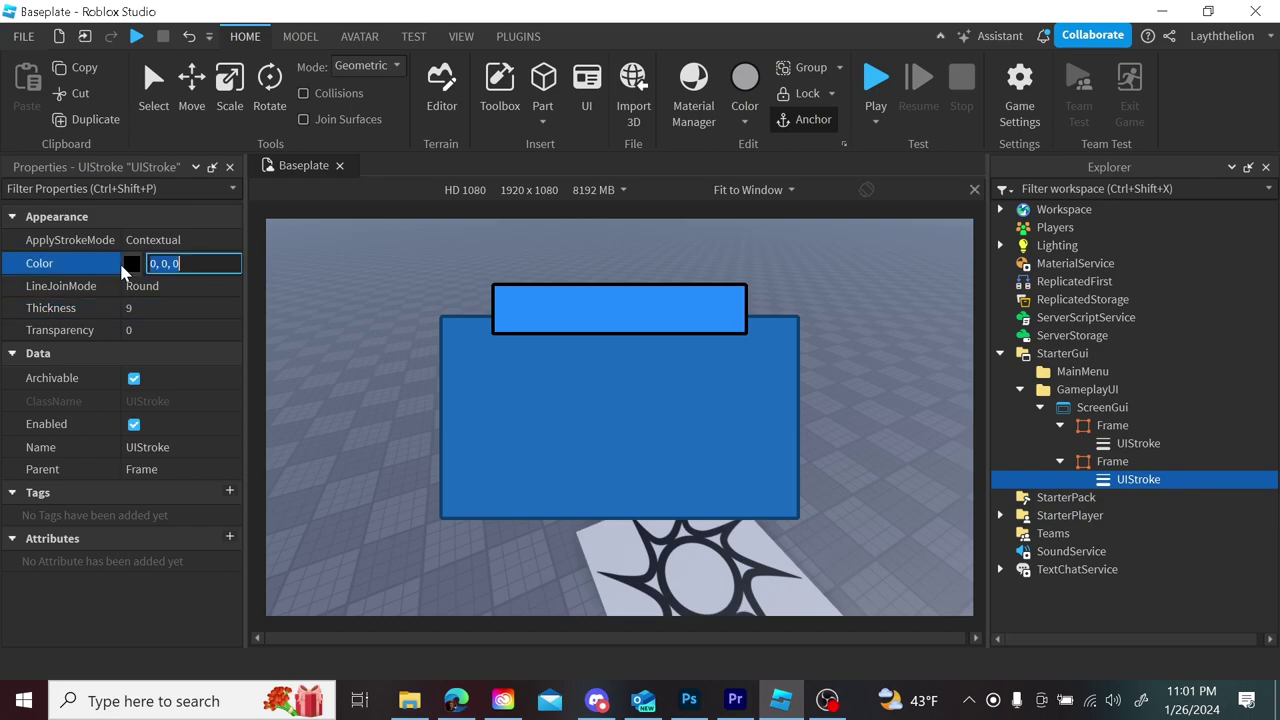
{"action": "left_click", "coordinate": [131, 263]}
{"action": "left_click_drag", "start_coordinate": [470, 134], "coordinate": [124, 29]}
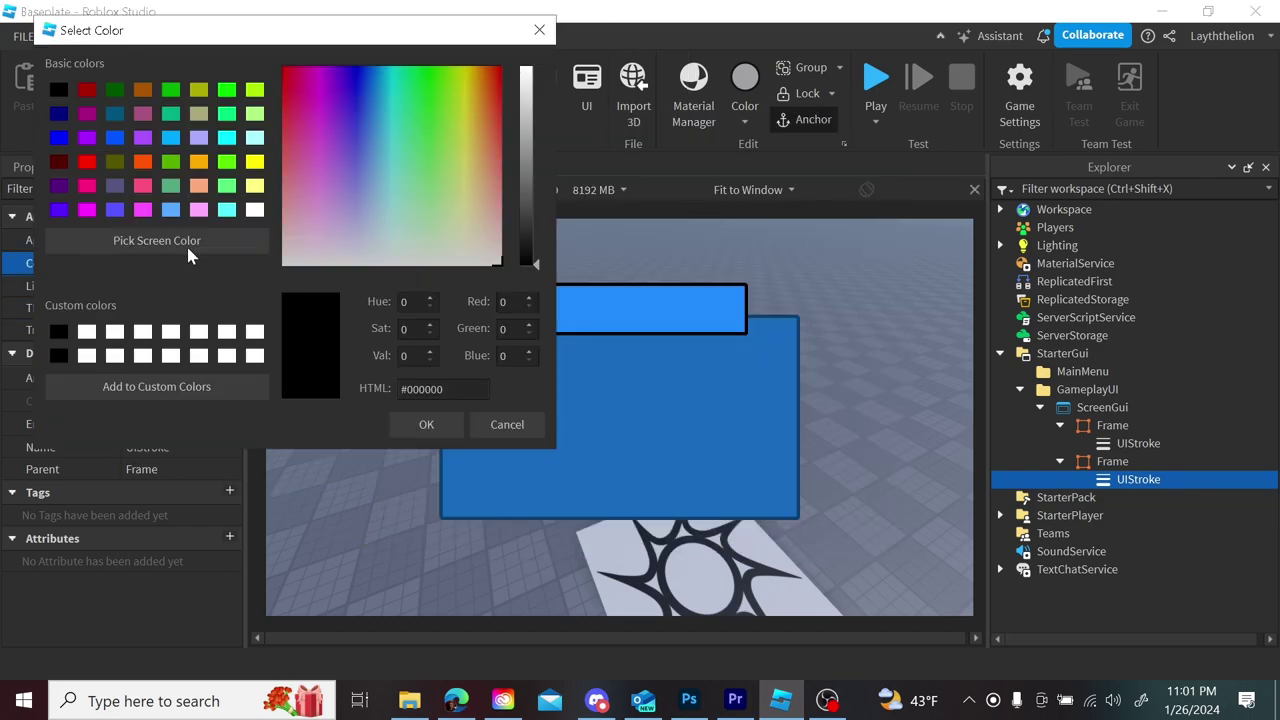
{"action": "left_click", "coordinate": [186, 243]}
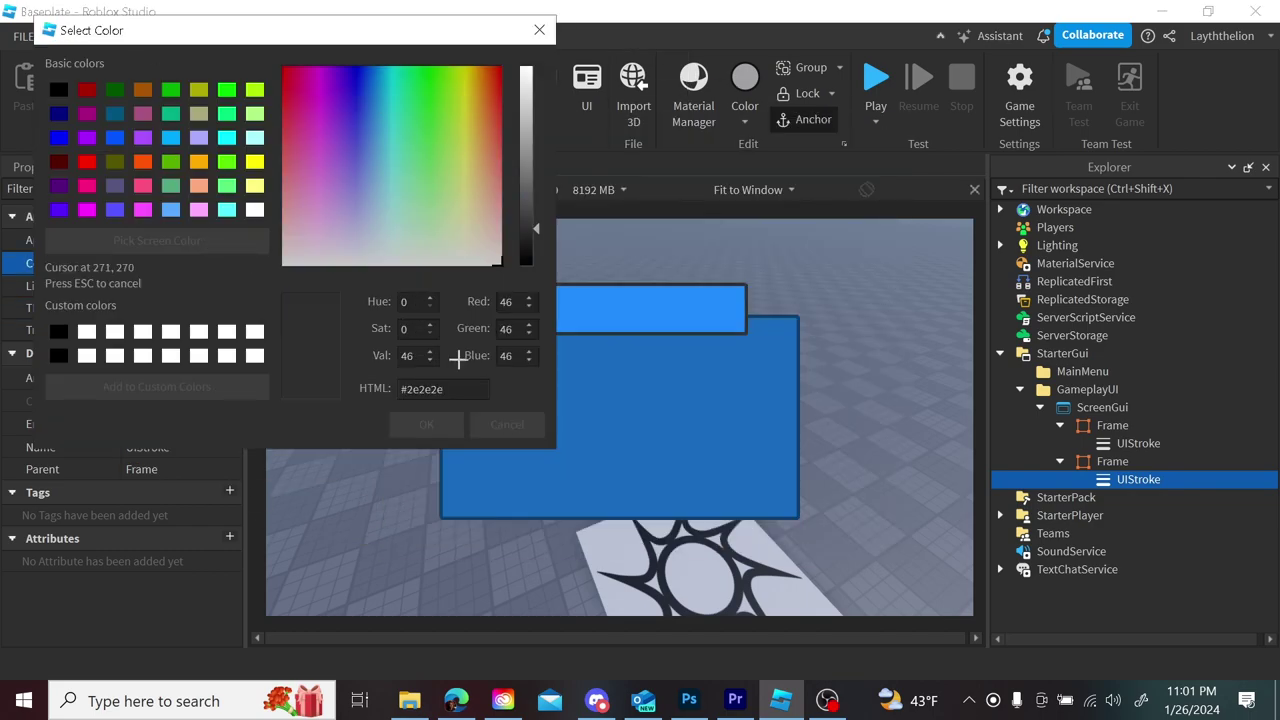
{"action": "left_click", "coordinate": [798, 384]}
{"action": "left_click", "coordinate": [424, 428]}
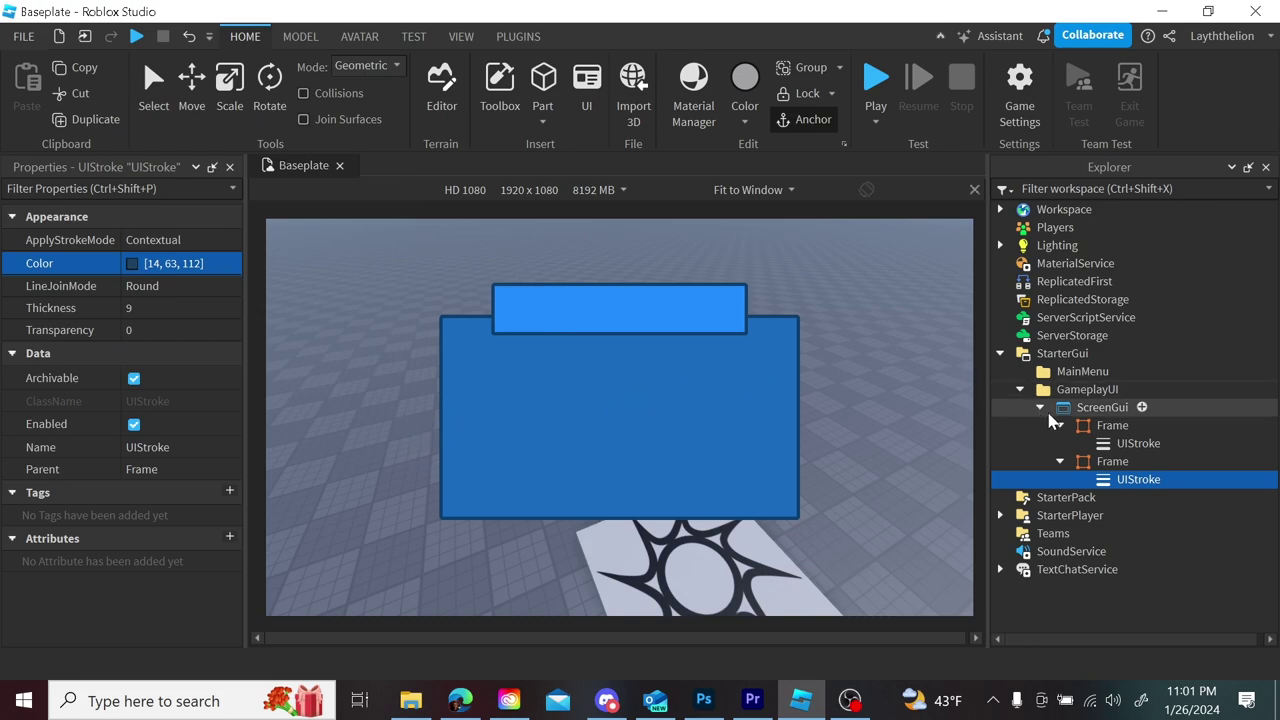
- Add a UICorner to the large dark blue Frame
{"action": "left_click", "coordinate": [1129, 430]}
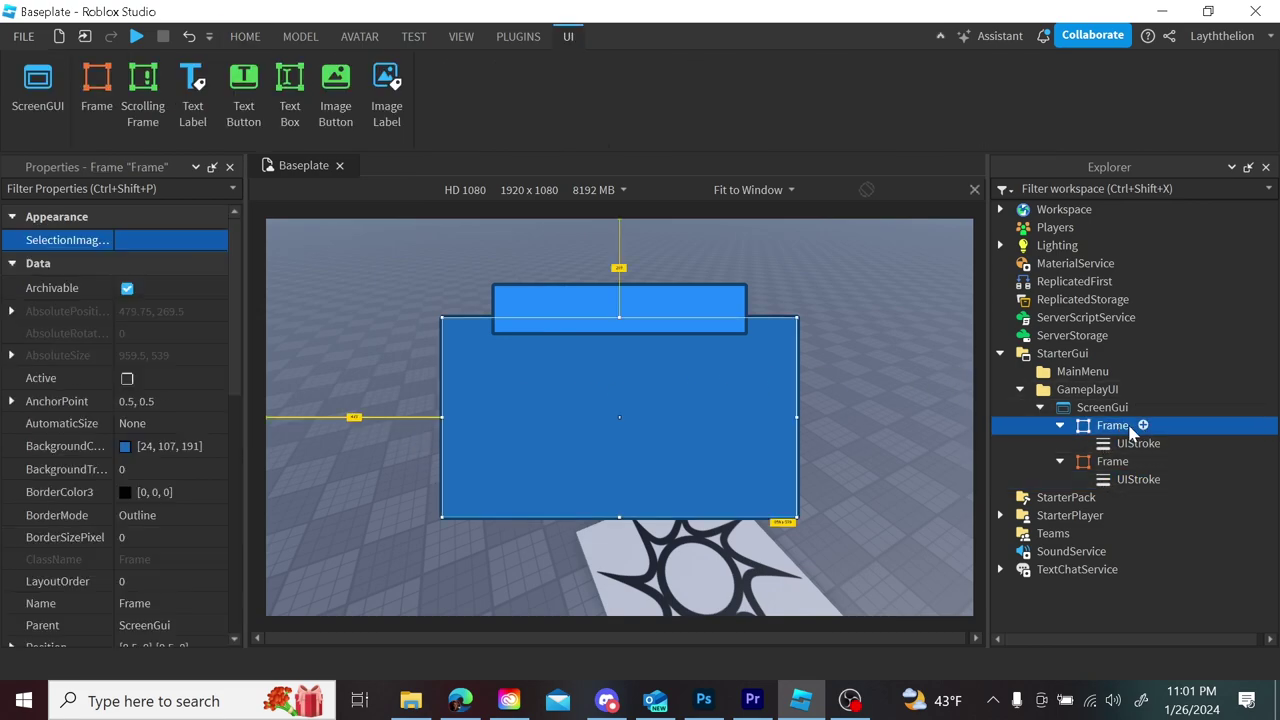
{"action": "left_click", "coordinate": [1142, 426]}
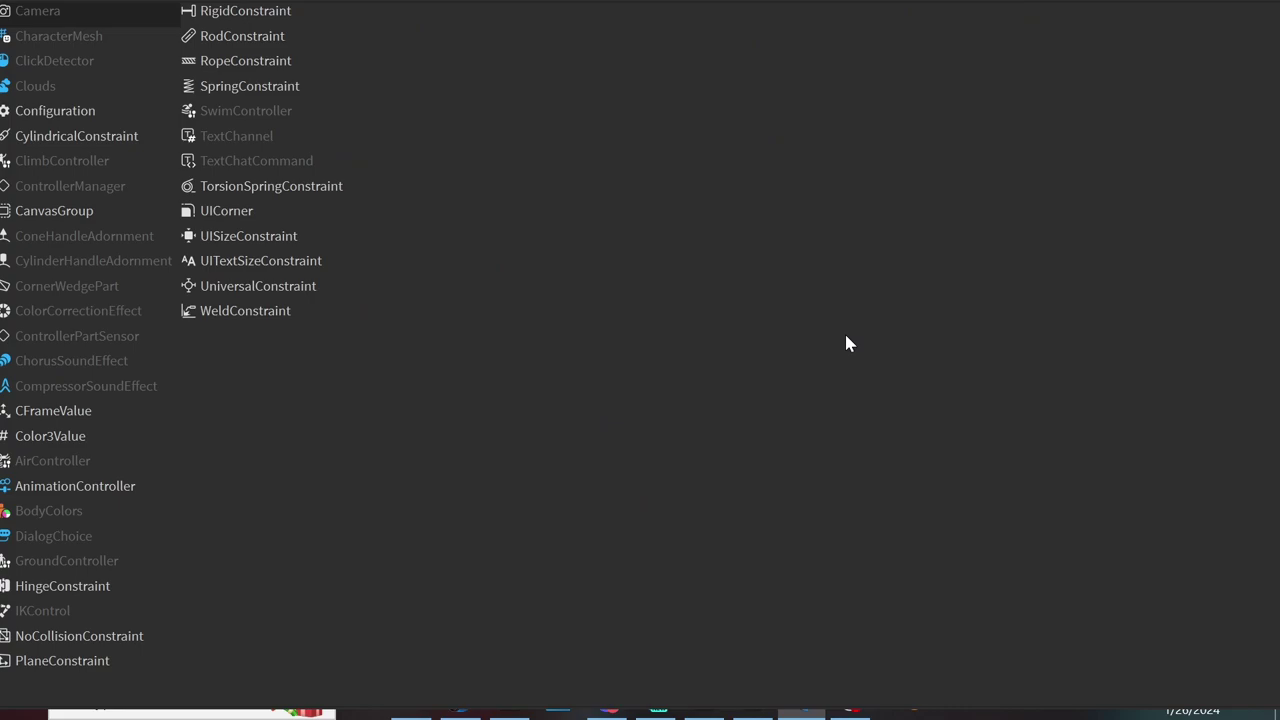
{"action": "type", "text": "cor"}
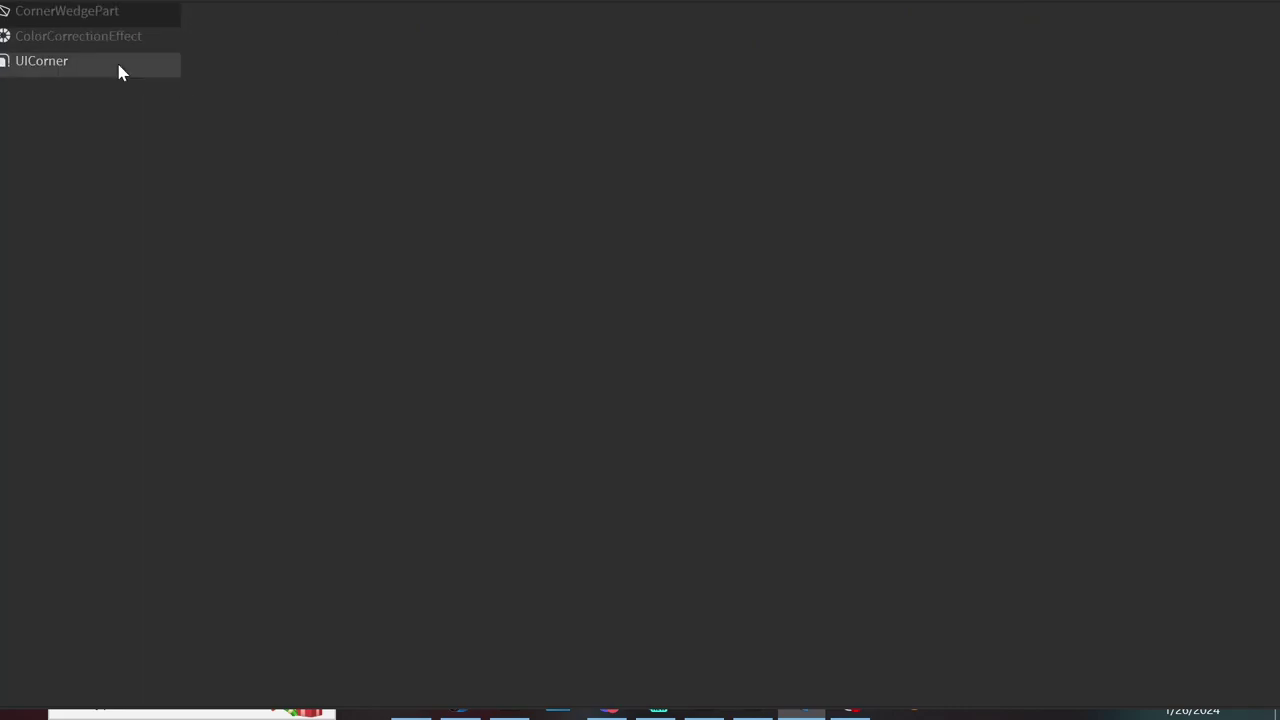
{"action": "left_click", "coordinate": [53, 63]}
- Set the CornerRadius of the large Frame's UICorner to 0.25, 0
{"action": "left_click", "coordinate": [1140, 443]}
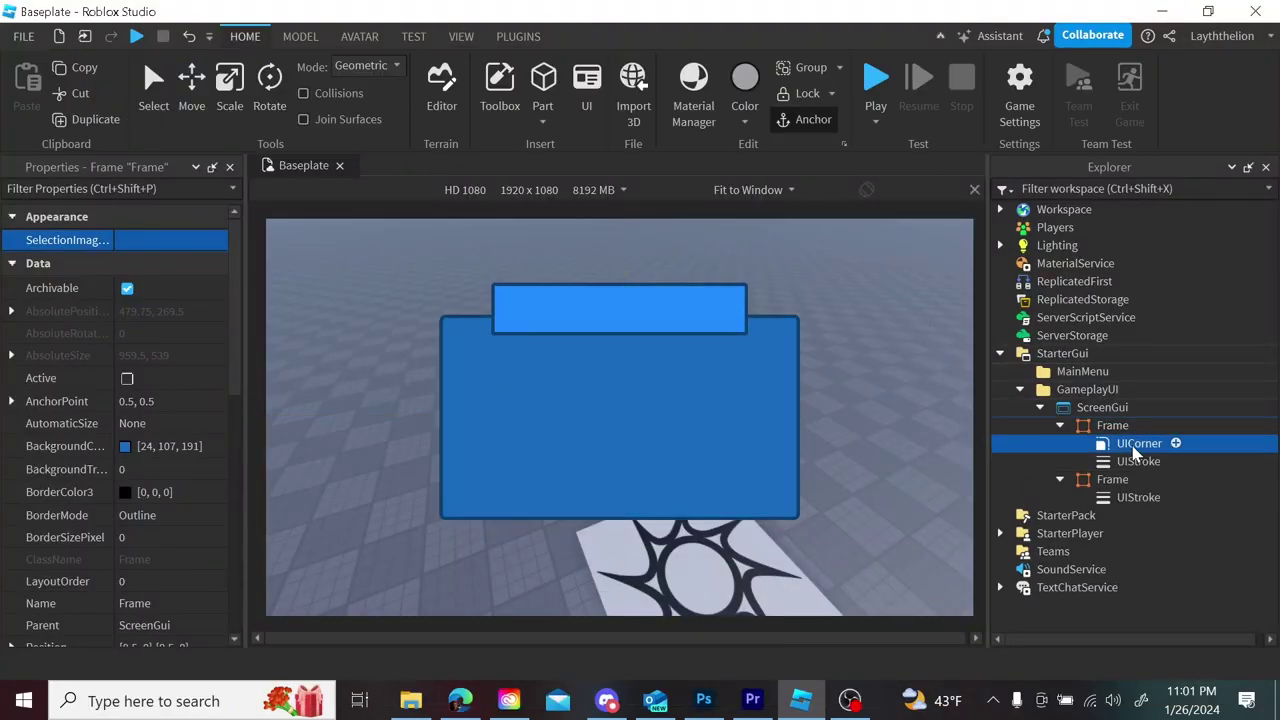
{"action": "left_click", "coordinate": [104, 242]}
{"action": "left_click", "coordinate": [145, 245]}
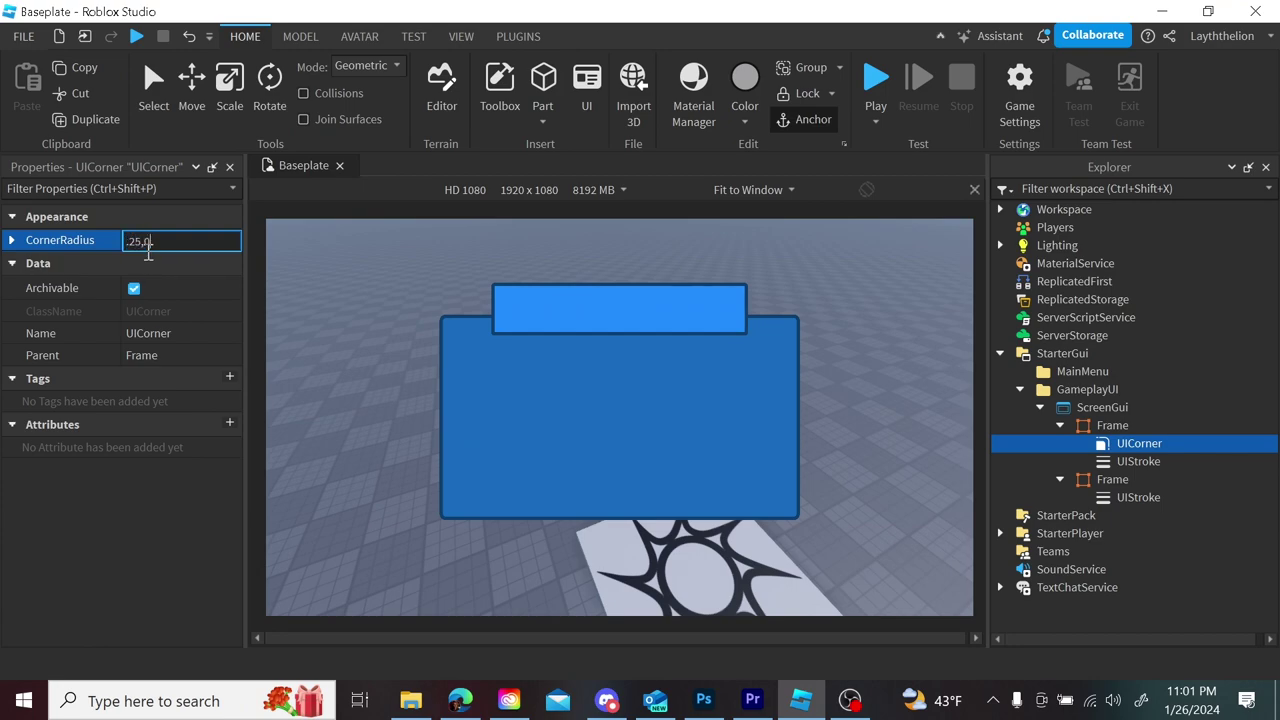
{"action": "type", "text": ".25,0"}
{"action": "key", "text": "Return"}
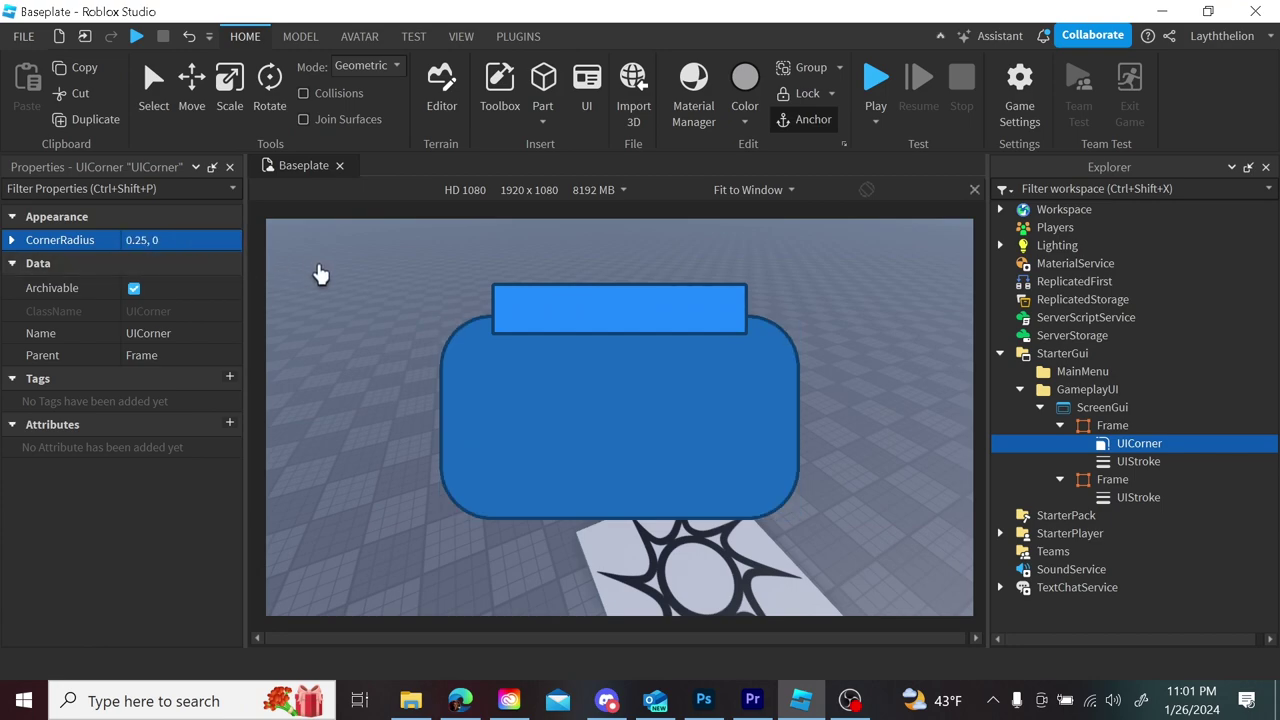
- Reduce the large Frame's CornerRadius to 0.2, 0 and then to 0.1, 0
{"action": "left_click", "coordinate": [145, 242]}
{"action": "left_click", "coordinate": [142, 241]}
{"action": "key", "text": "BackSpace"}
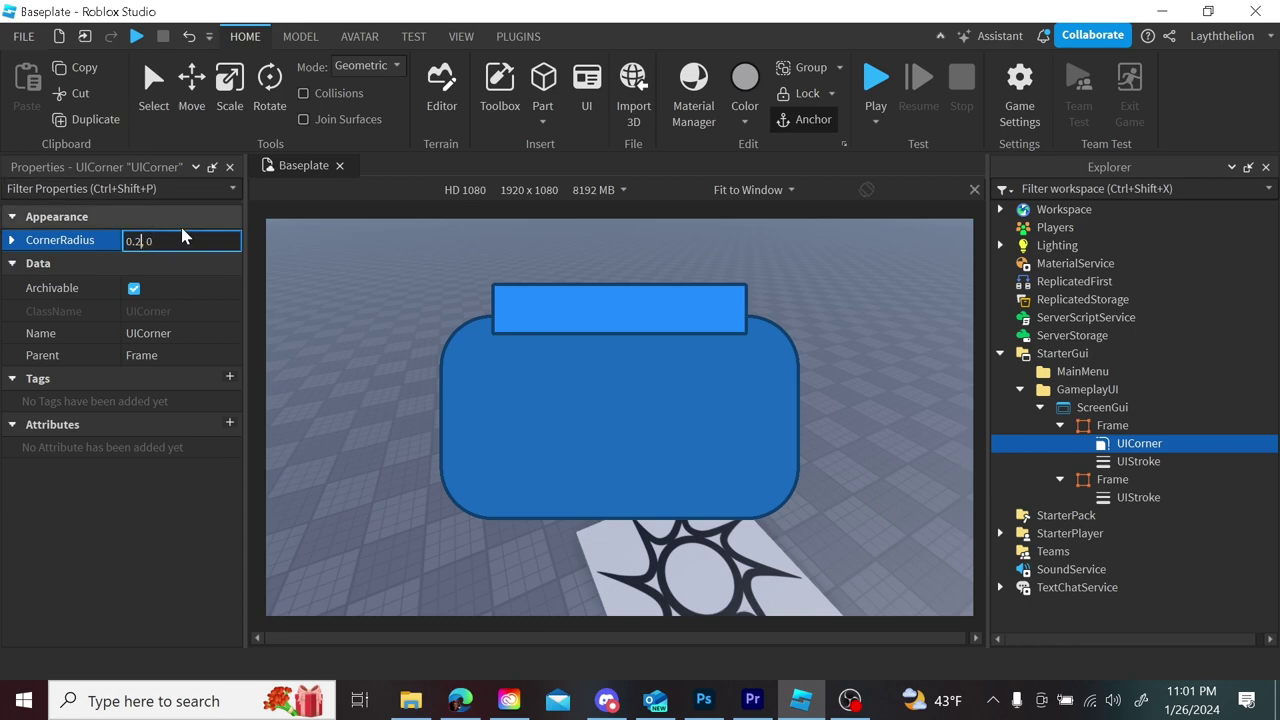
{"action": "key", "text": "Return"}
{"action": "left_click", "coordinate": [164, 238]}
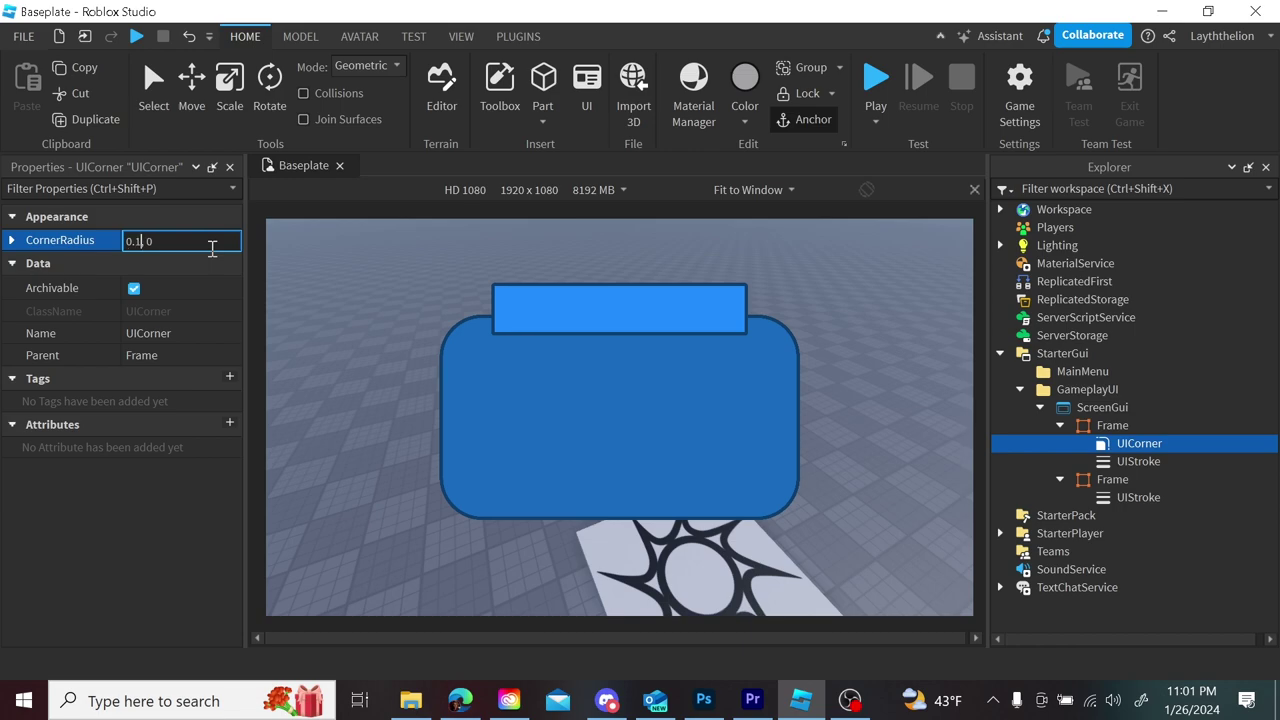
{"action": "type", "text": "0.1, 0"}
{"action": "key", "text": "Return"}
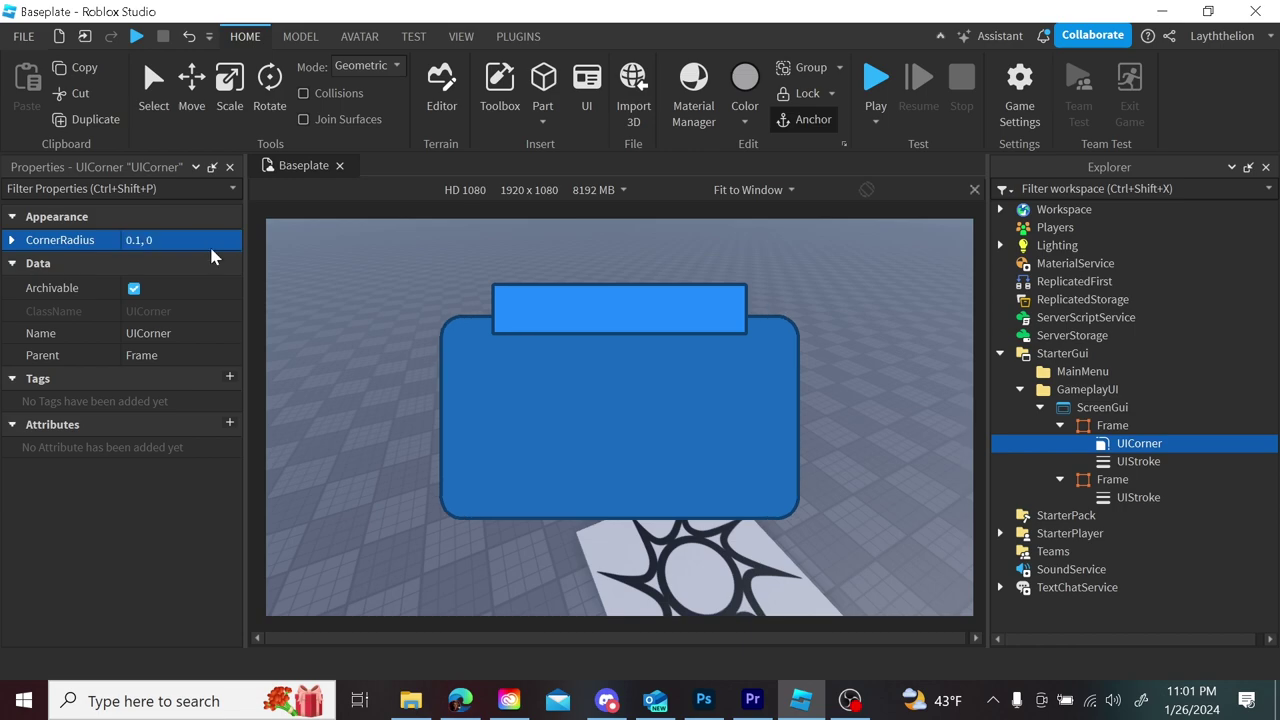
- Set the CornerRadius of the large Frame's UICorner to 0.05, 0
{"action": "left_click", "coordinate": [139, 242]}
{"action": "key", "text": "Left"}
{"action": "key", "text": "Left"}
{"action": "key", "text": "Left"}
{"action": "key", "text": "BackSpace"}
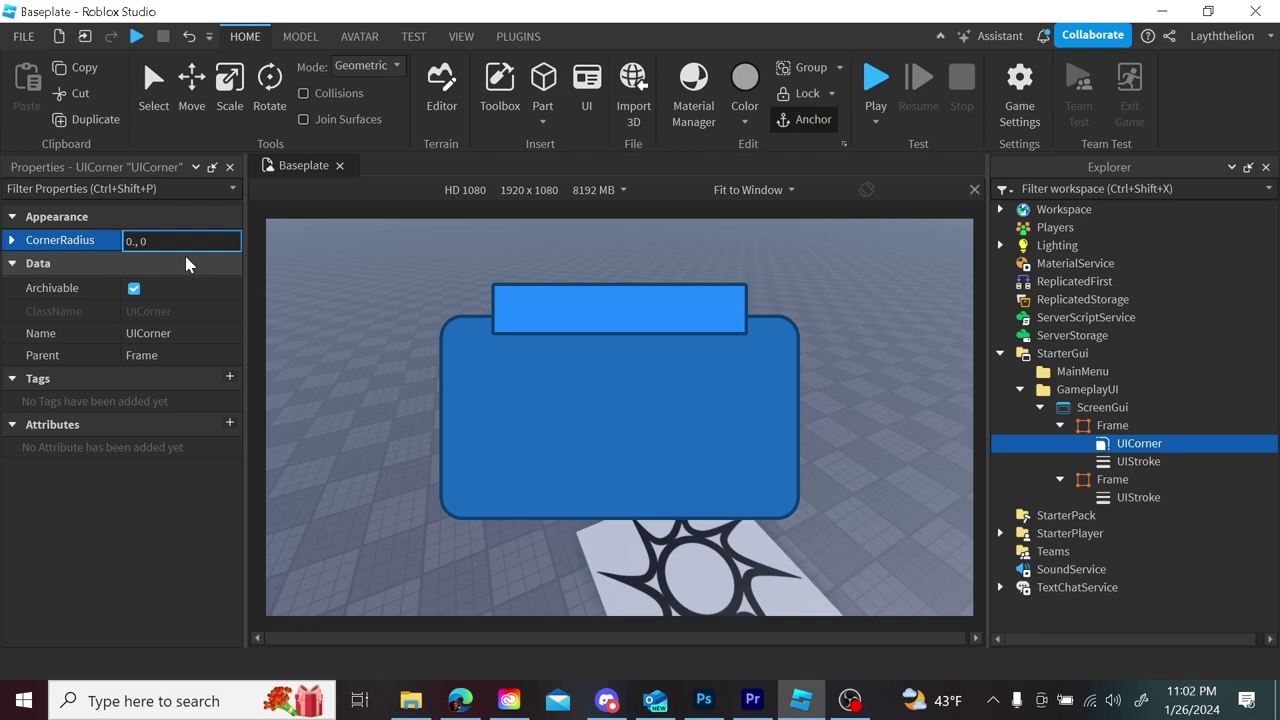
{"action": "type", "text": "05"}
{"action": "key", "text": "Return"}
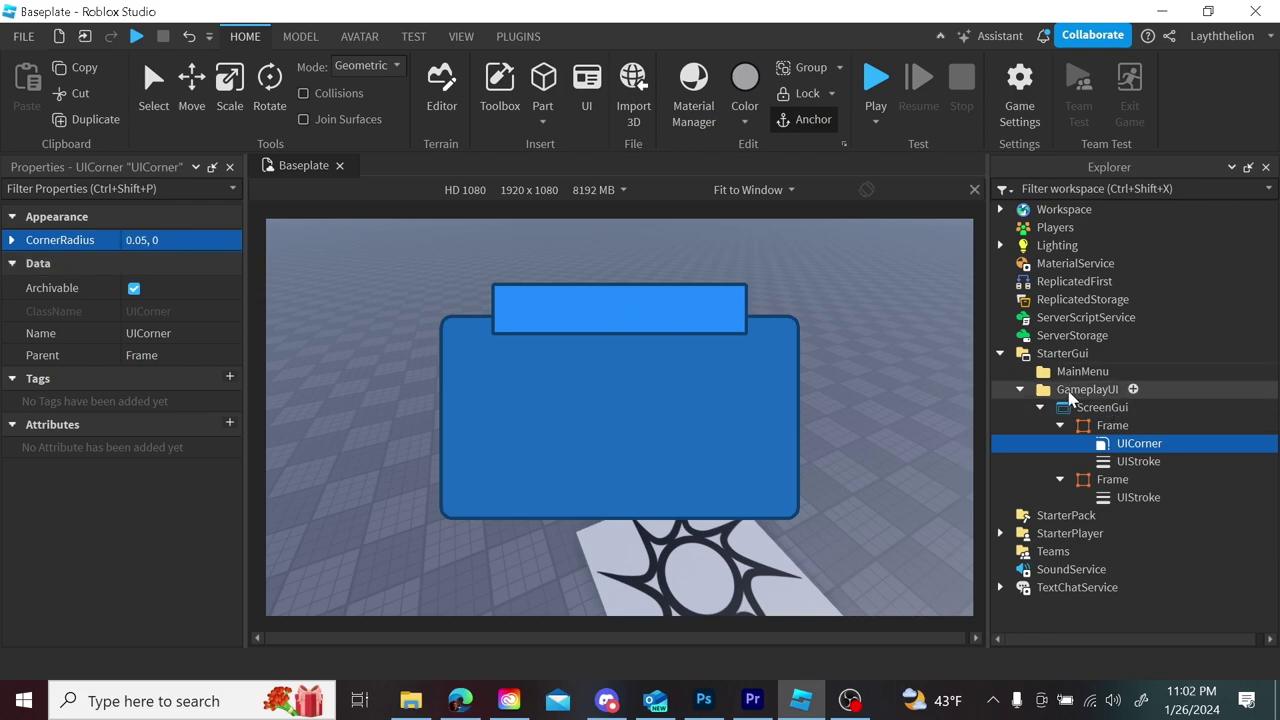
- Duplicate the large Frame's UICorner and move the copy into the small bar Frame
{"action": "key", "text": "ctrl+d"}
{"action": "left_click_drag", "start_coordinate": [1122, 467], "coordinate": [1114, 497]}
{"action": "right_click_drag", "start_coordinate": [857, 357], "coordinate": [877, 420]}
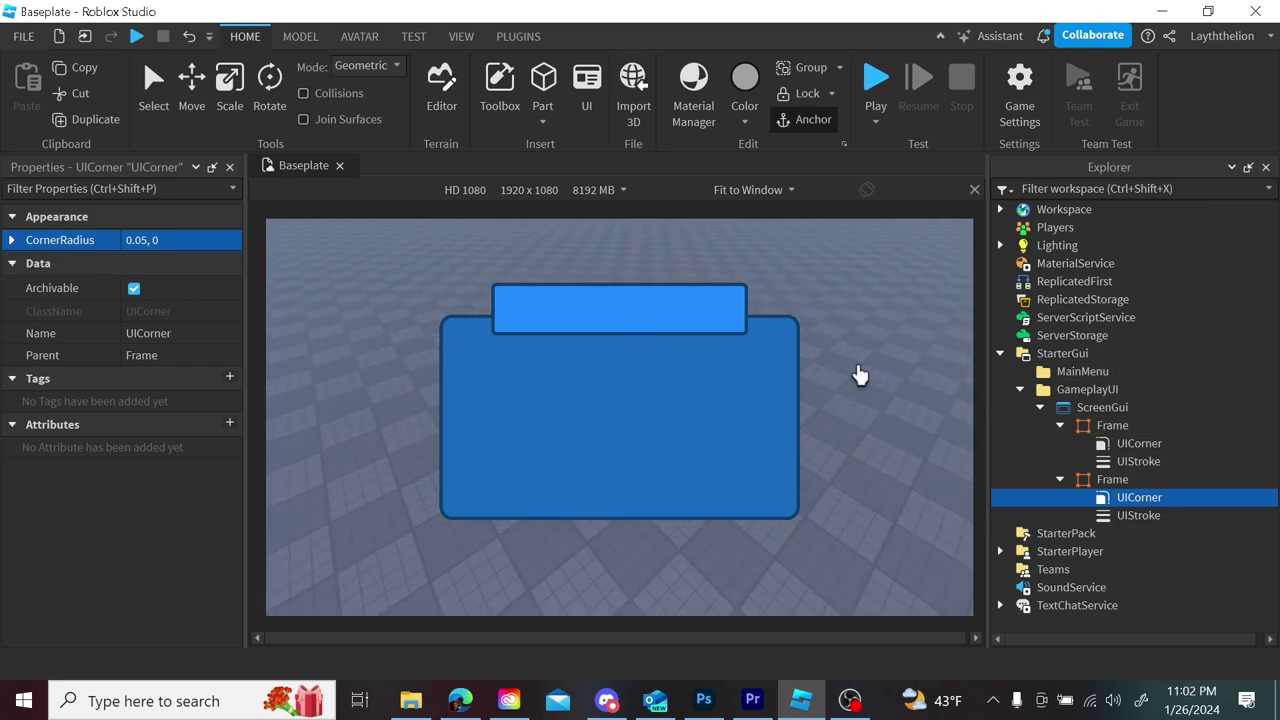
{"action": "left_click", "coordinate": [965, 377]}
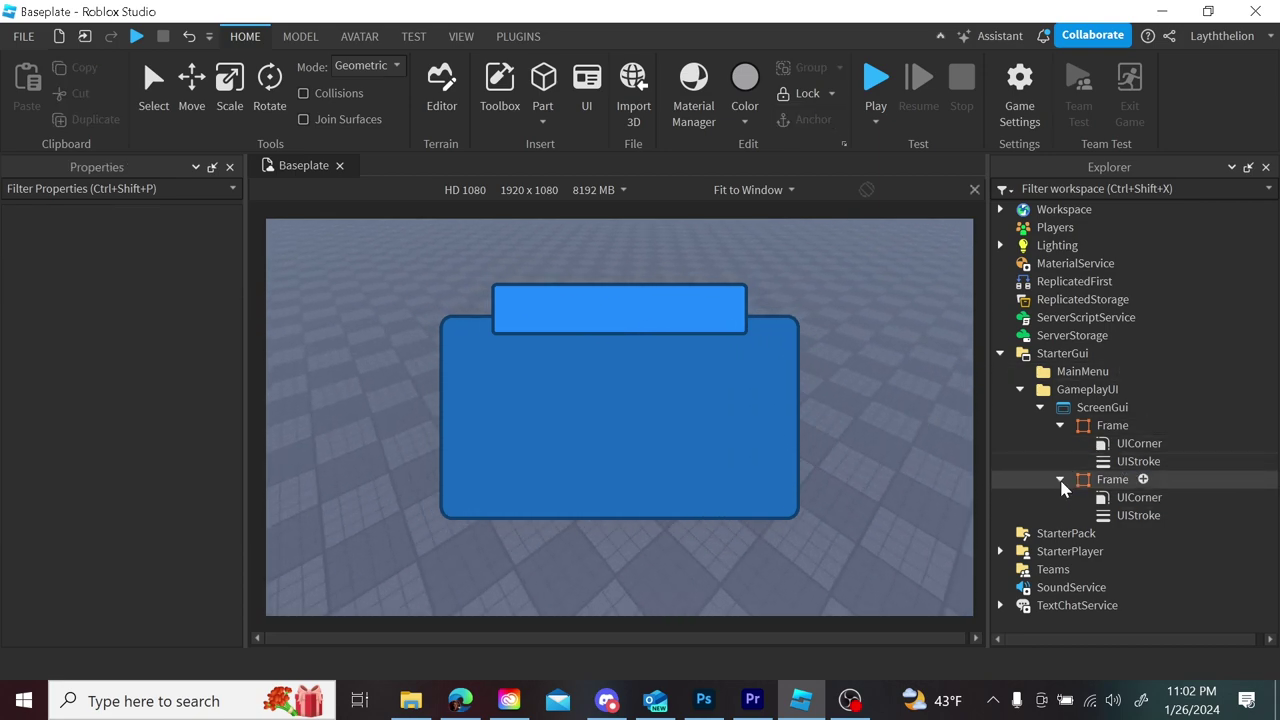
- Collapse both Frames in the object tree and insert a ScrollingFrame into the large dark blue Frame
{"action": "left_click", "coordinate": [1061, 481]}
{"action": "left_click", "coordinate": [1060, 425]}
{"action": "left_click", "coordinate": [1057, 428]}
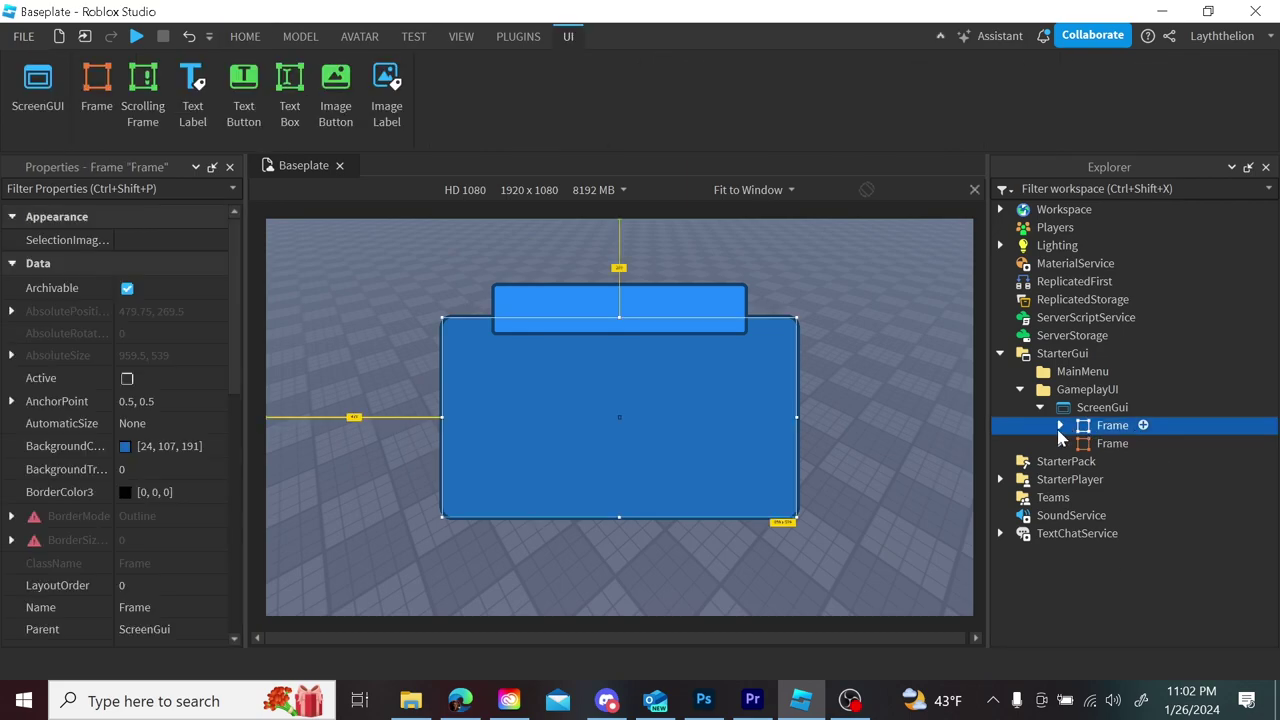
{"action": "left_click", "coordinate": [1060, 425]}
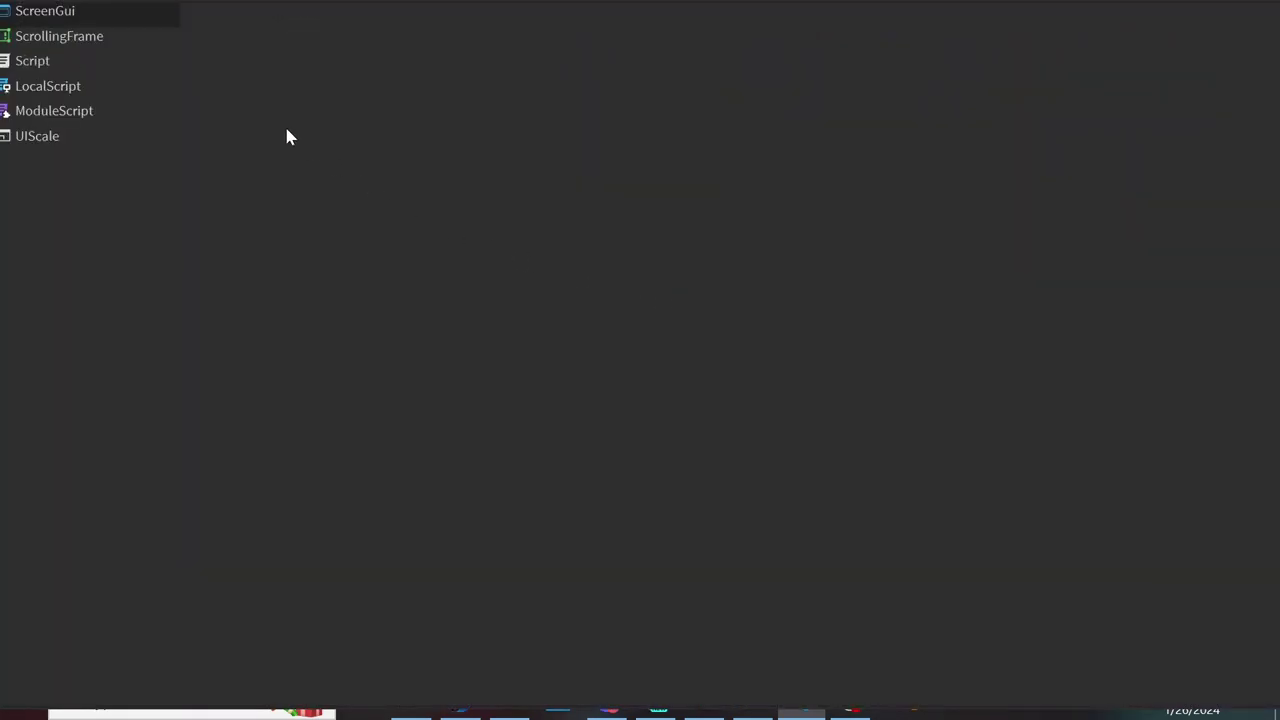
{"action": "left_click", "coordinate": [112, 34]}
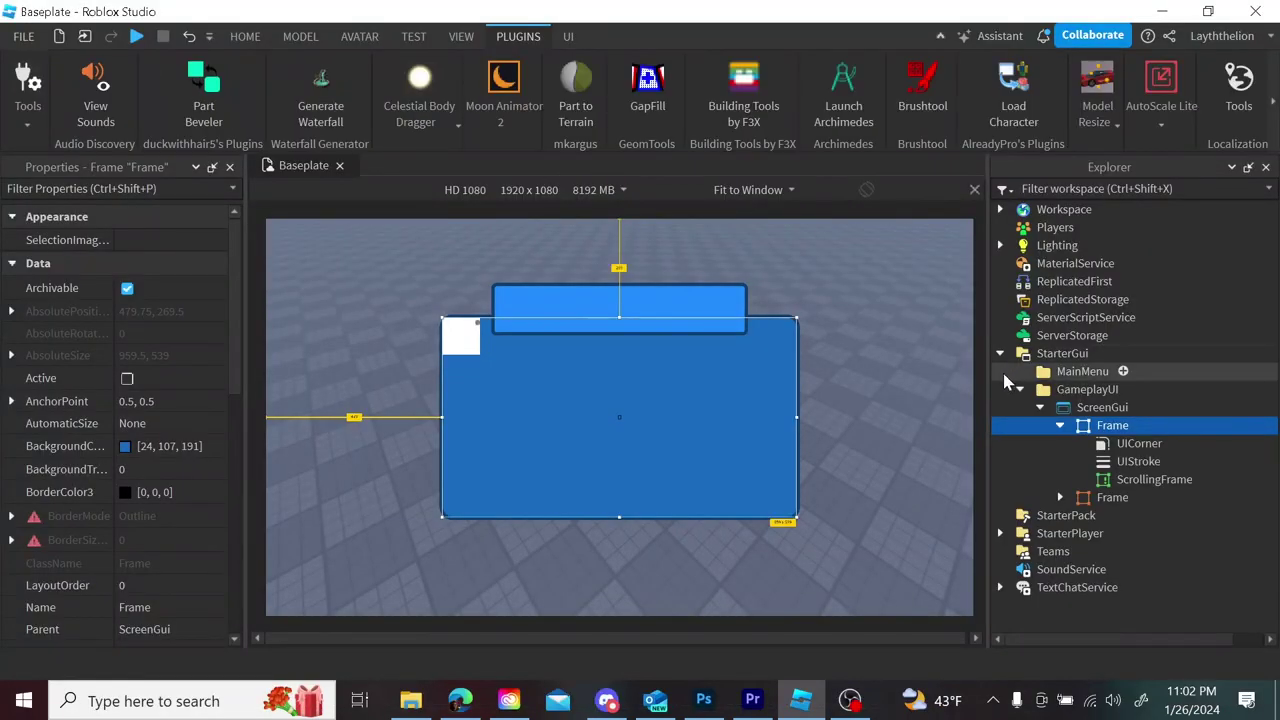
- Set the AnchorPoint of the ScrollingFrame inside the large Frame to 0.5, 0.5
{"action": "left_click", "coordinate": [1135, 481]}
{"action": "left_click", "coordinate": [150, 402]}
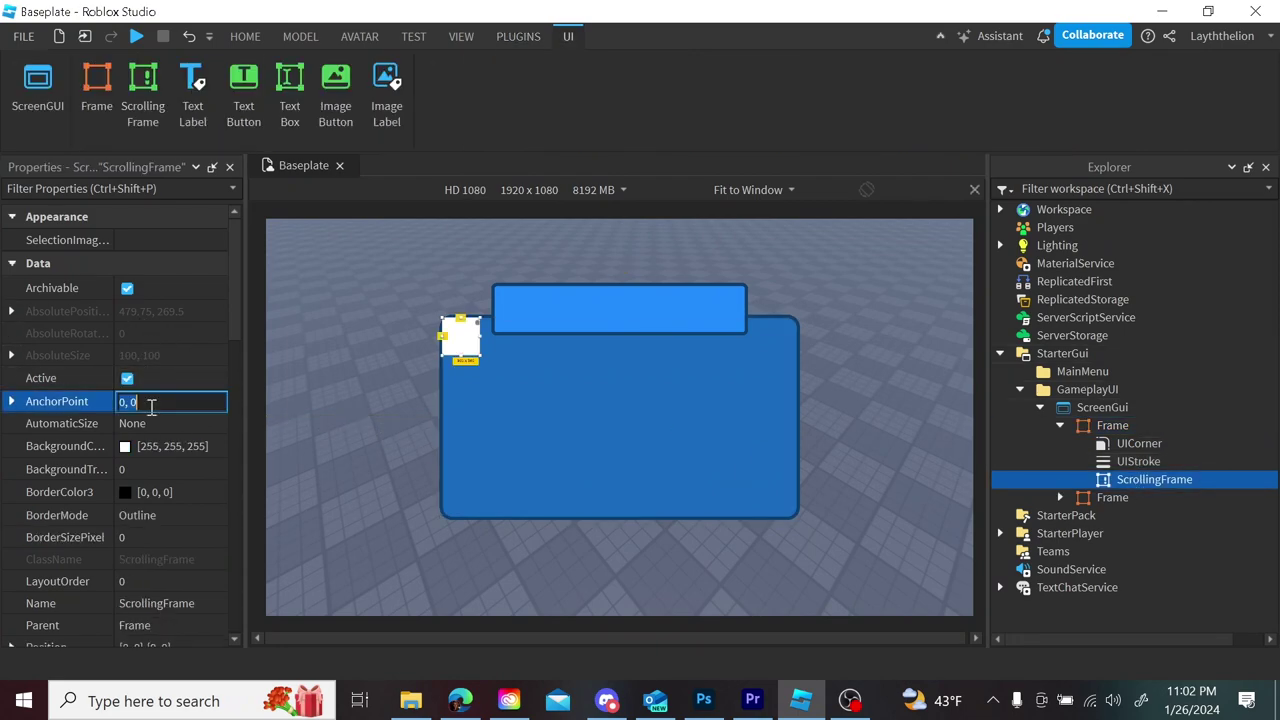
{"action": "scroll", "coordinate": [151, 404], "scroll_direction": "down", "scroll_amount": 1}
{"action": "type", "text": "."}
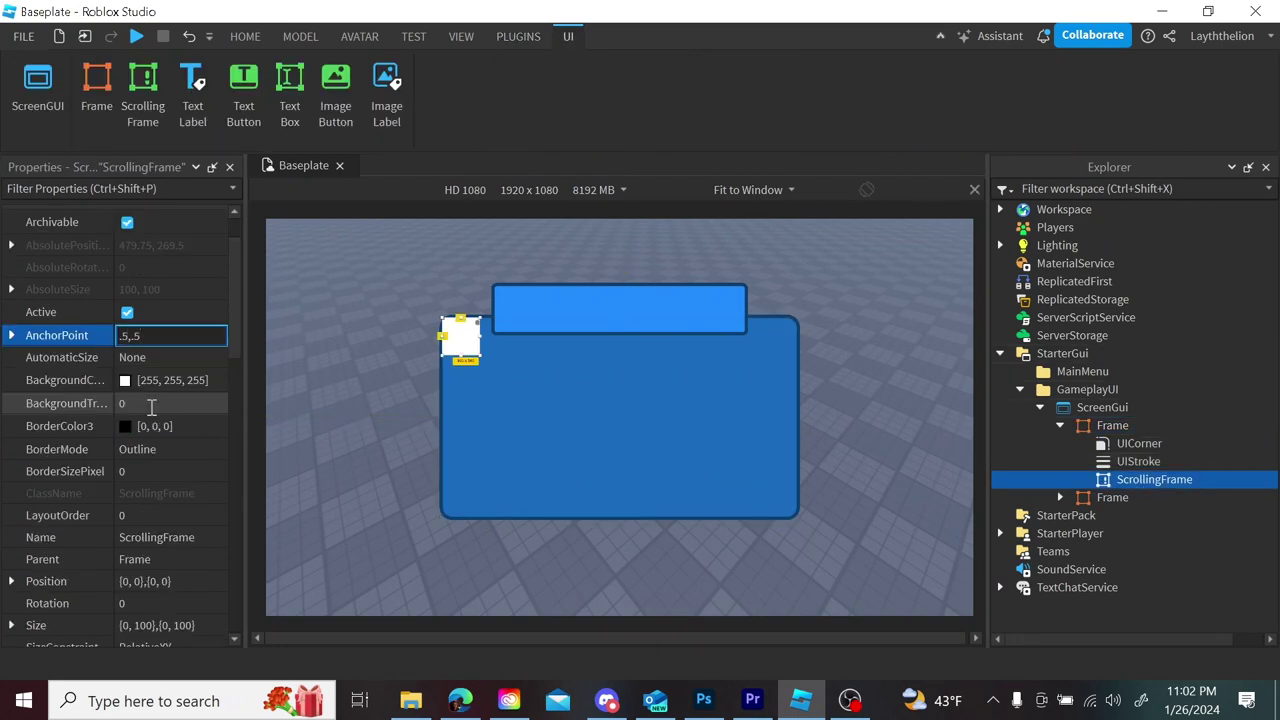
{"action": "type", "text": "5, 0.5"}
{"action": "key", "text": "Return"}
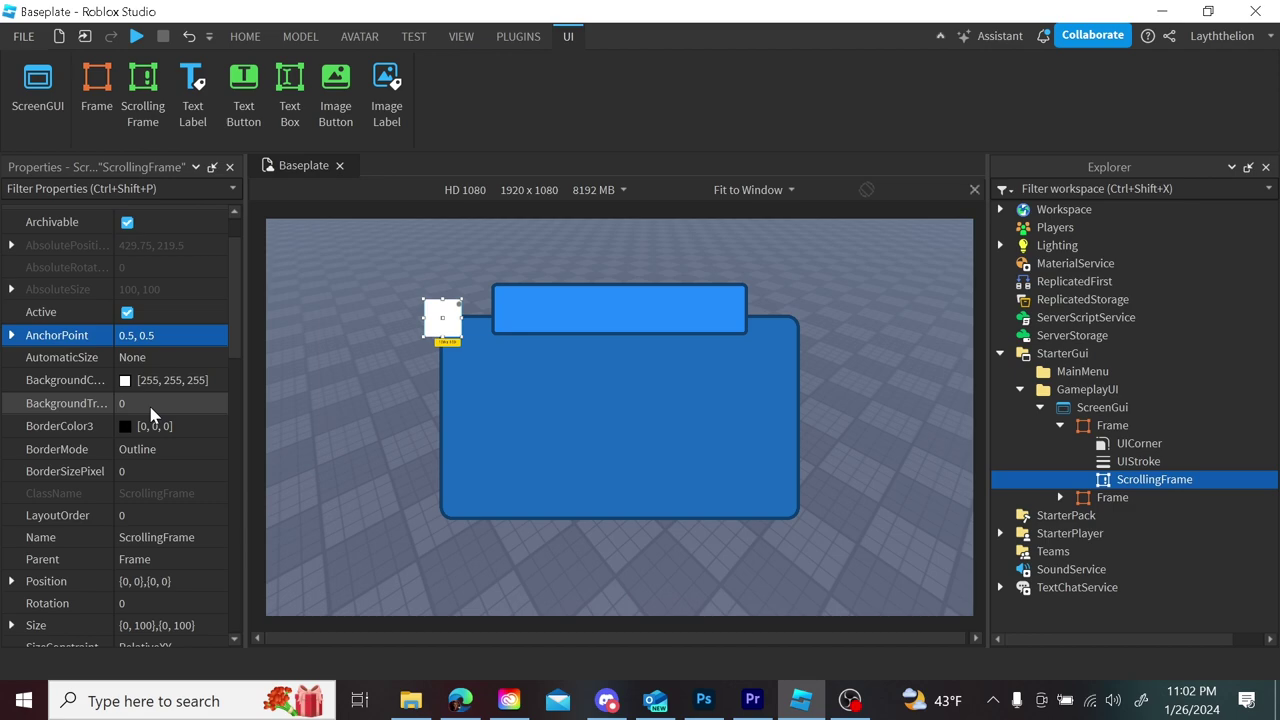
- Set the ScrollingFrame's Position to {0.5, 0},{0.5, 0} to centre it in the large Frame
{"action": "scroll", "coordinate": [234, 320], "scroll_direction": "down", "scroll_amount": 1}
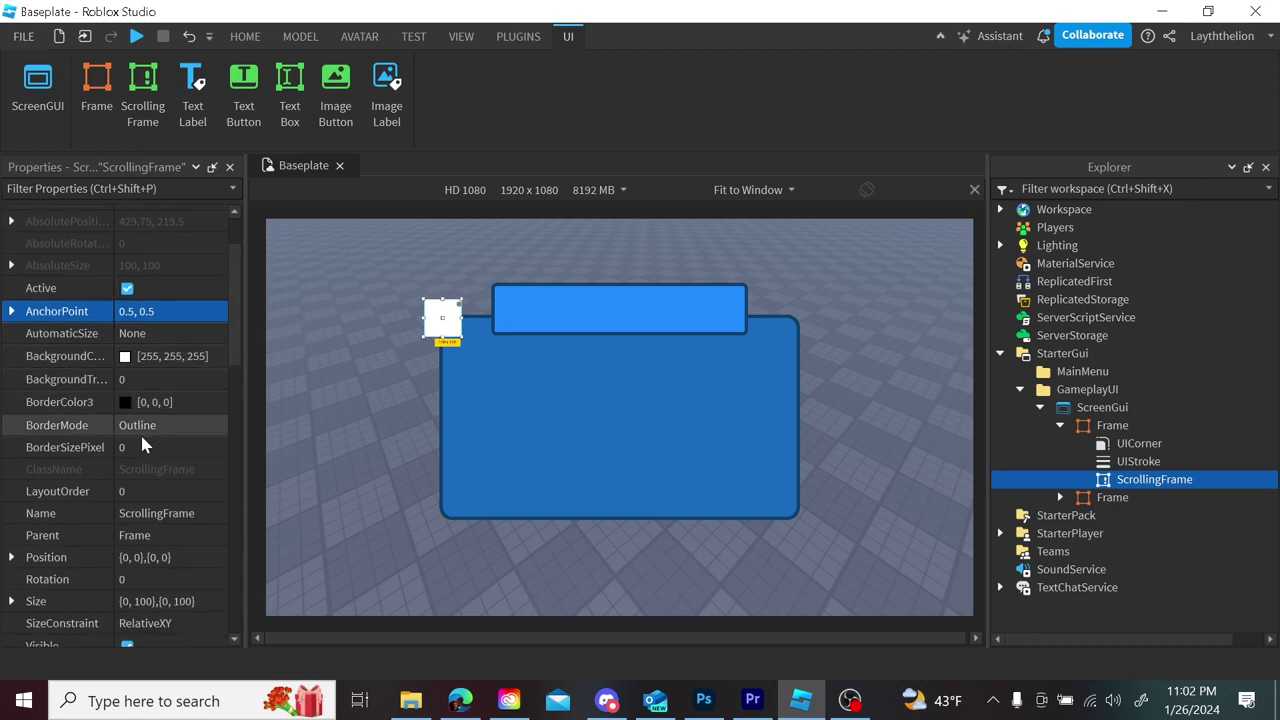
{"action": "left_click", "coordinate": [180, 560]}
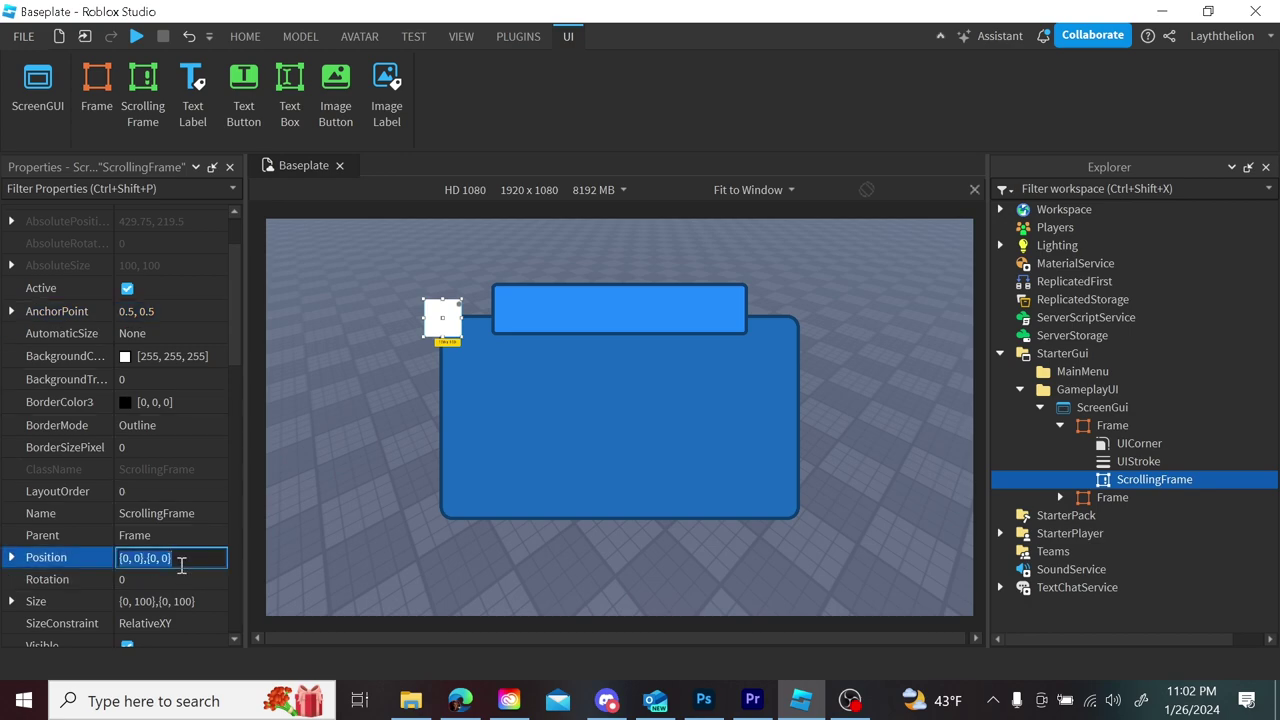
{"action": "key", "text": "BackSpace"}
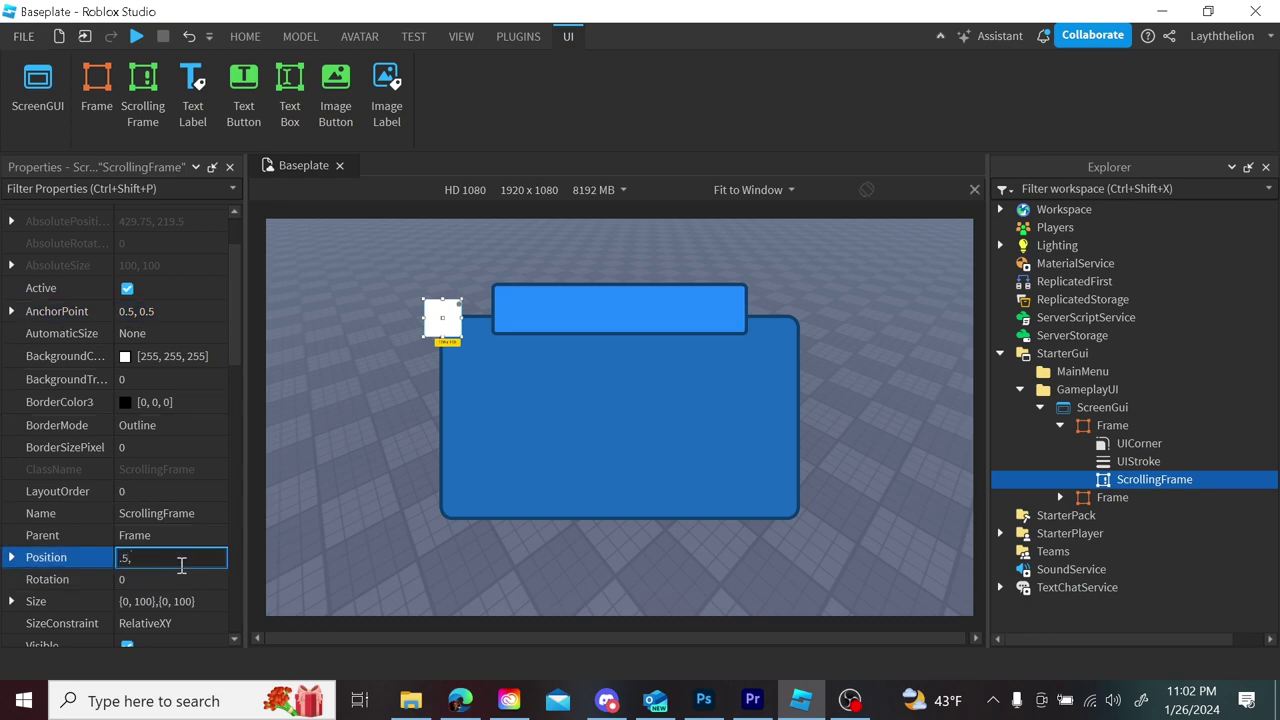
{"action": "type", "text": ".5, 0},{0.5, 0"}
{"action": "key", "text": "Return"}
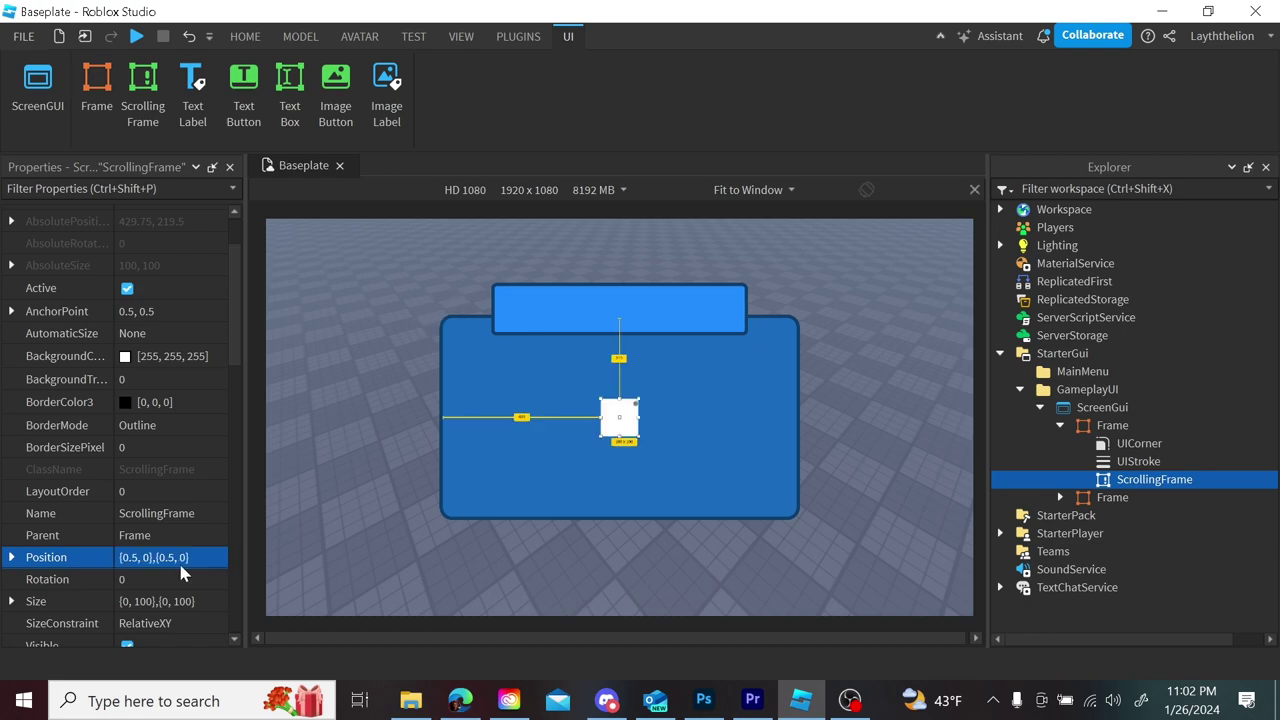
- Set the ScrollingFrame's Size to {1, 0},{1, 0} and its BackgroundTransparency to 1
{"action": "left_click", "coordinate": [199, 600]}
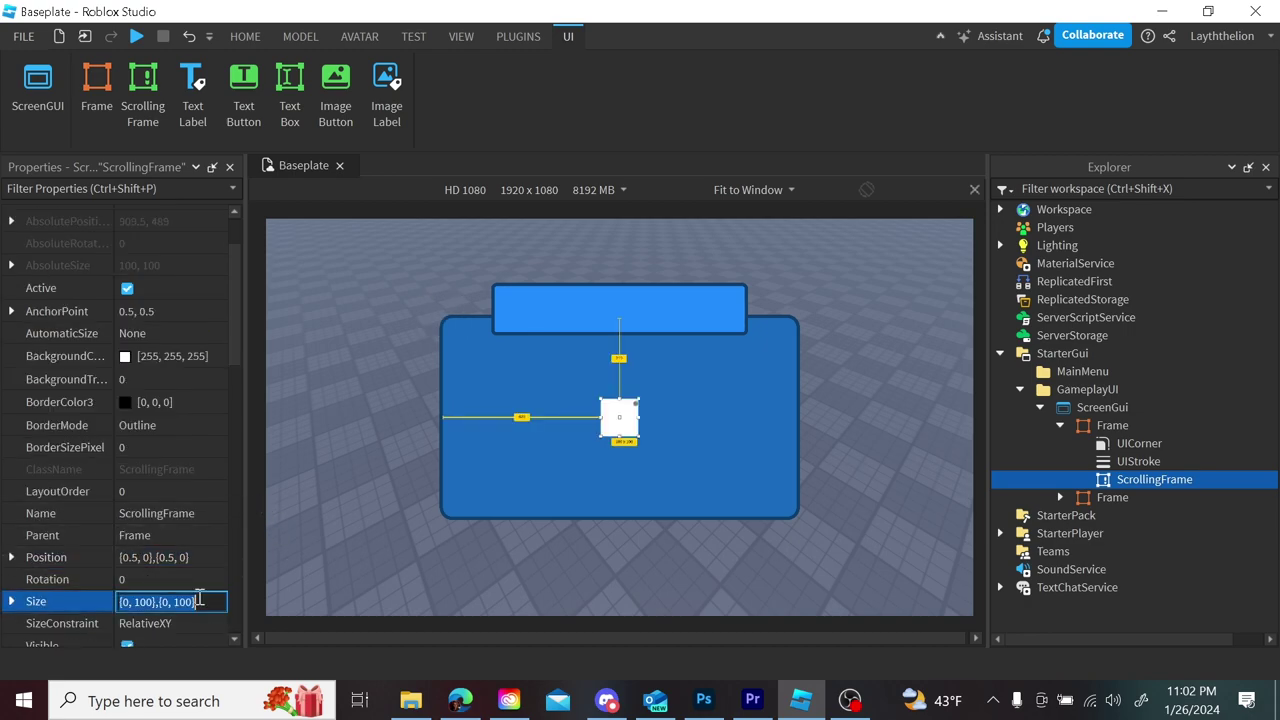
{"action": "type", "text": "1,0,1,0"}
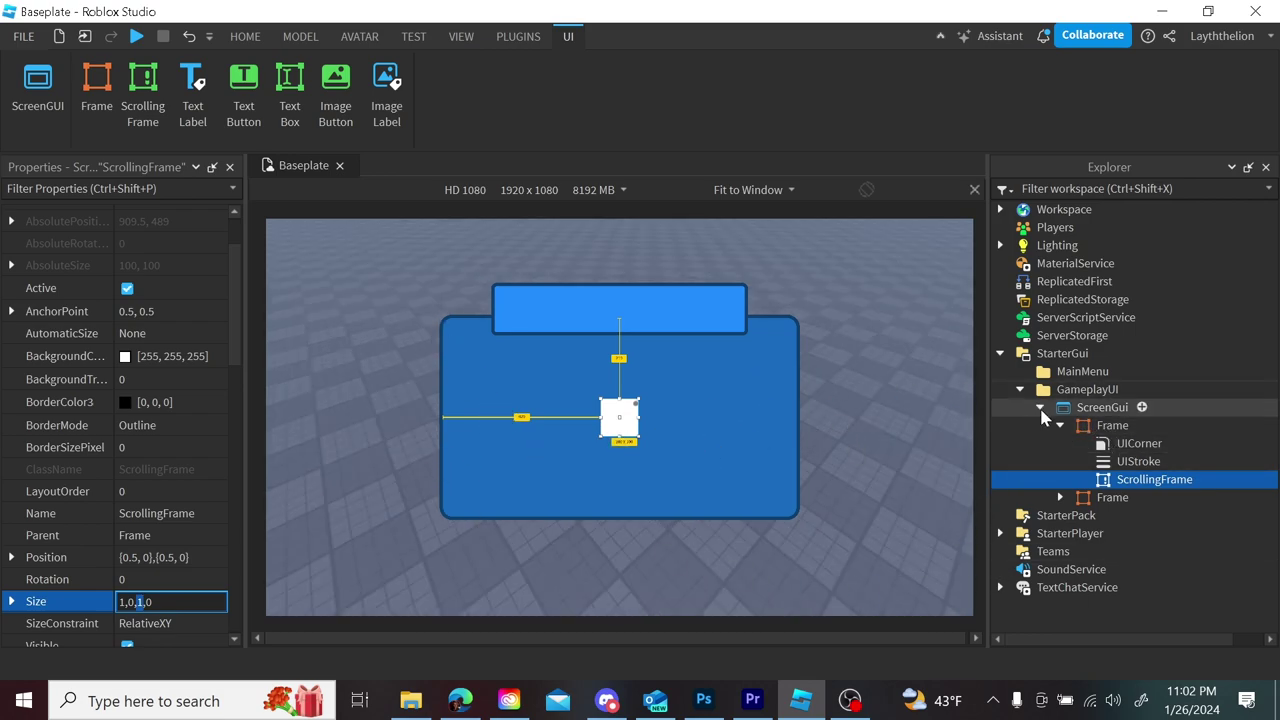
{"action": "key", "text": "Return"}
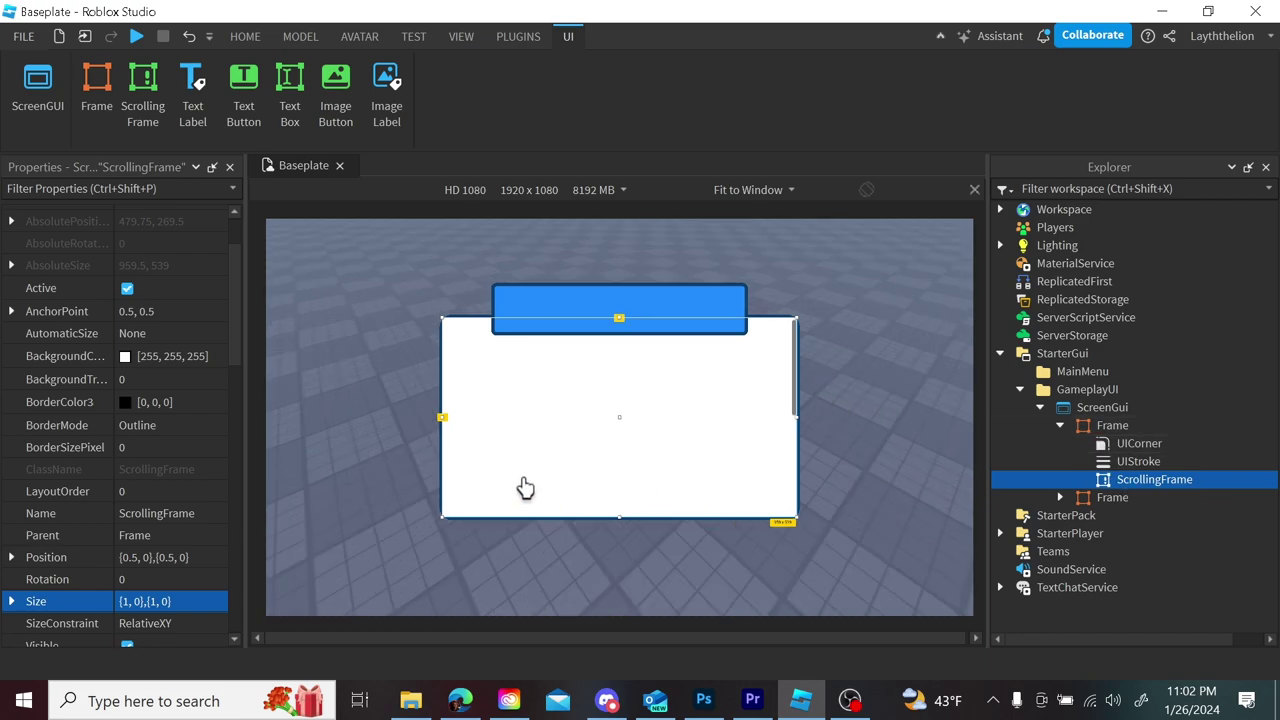
{"action": "left_click", "coordinate": [181, 380]}
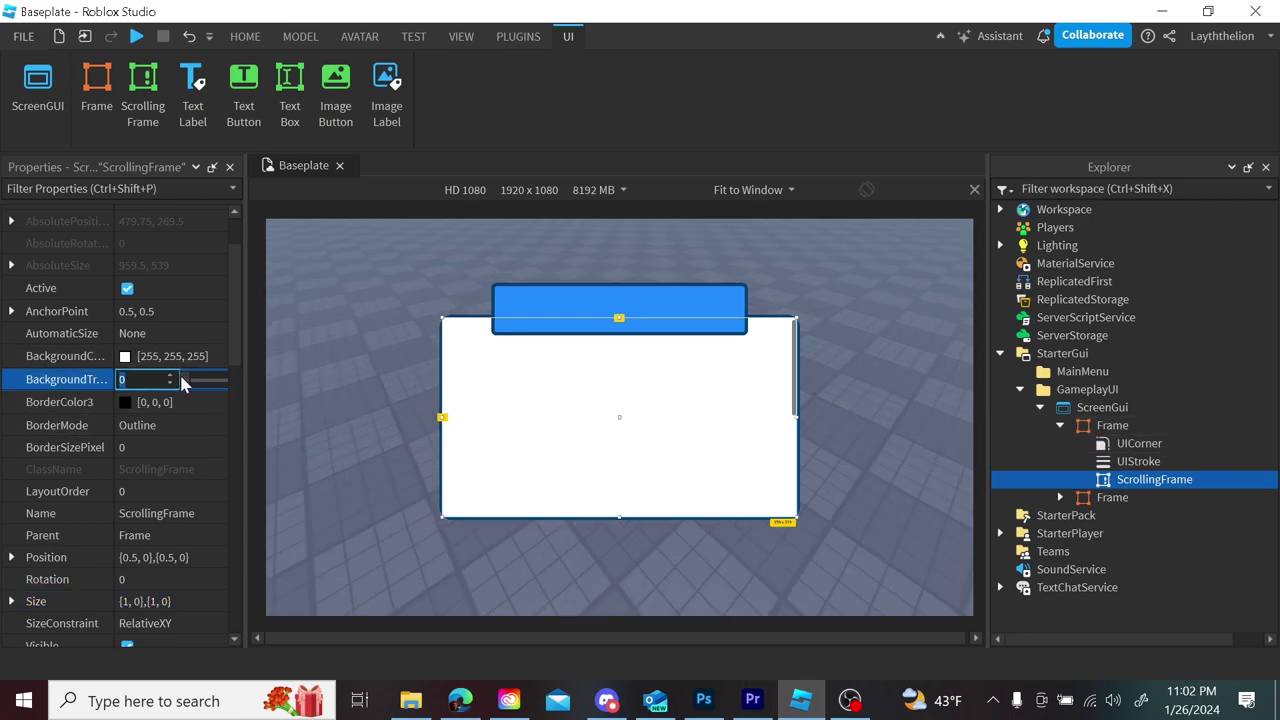
{"action": "left_click_drag", "start_coordinate": [181, 380], "coordinate": [256, 381]}
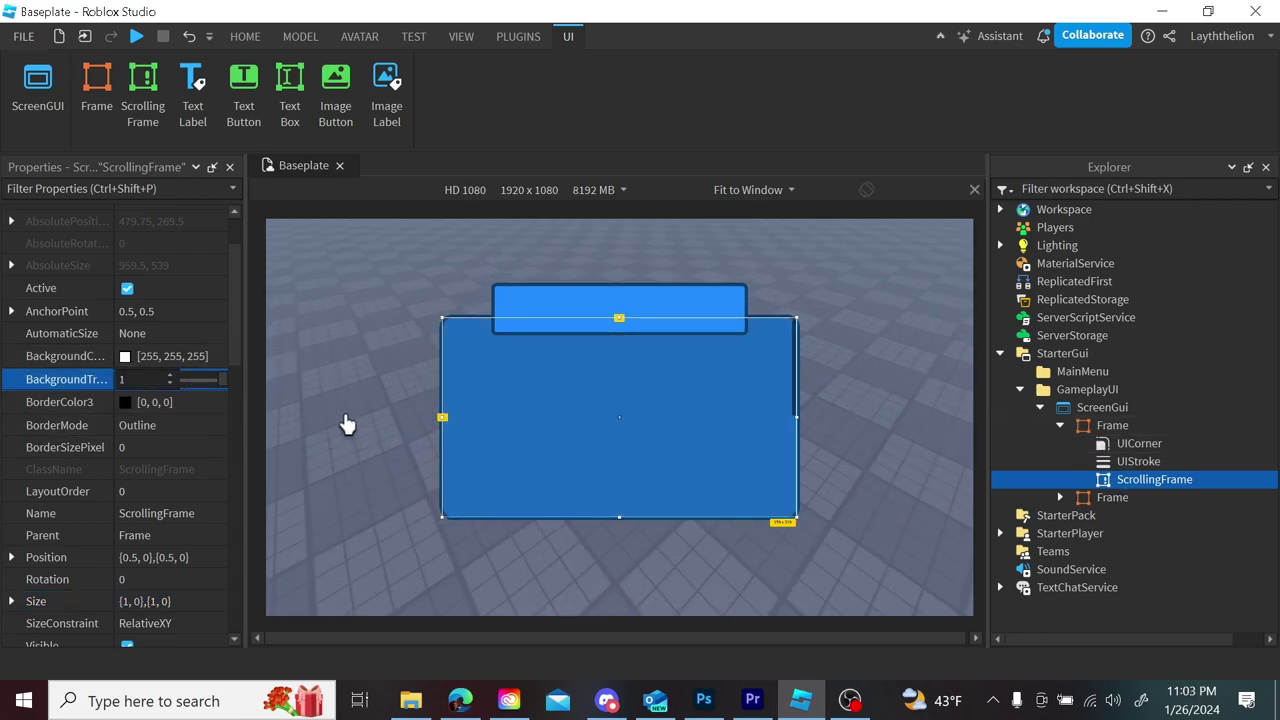
- Shrink the ScrollingFrame from its upper outer corner to a size of about {0.898, 0},{0.898, 0}, keeping it selected
{"action": "left_click_drag", "start_coordinate": [795, 316], "coordinate": [764, 389]}
{"action": "left_click", "coordinate": [760, 382]}
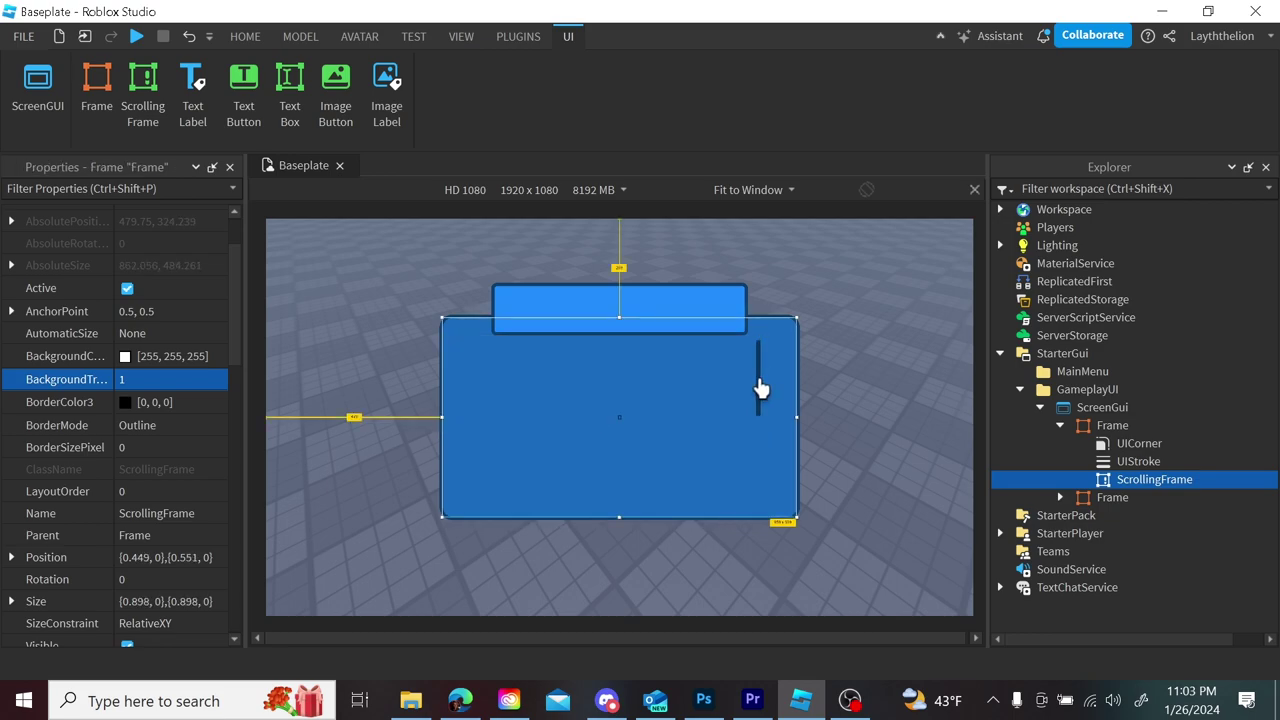
{"action": "left_click", "coordinate": [1128, 481]}
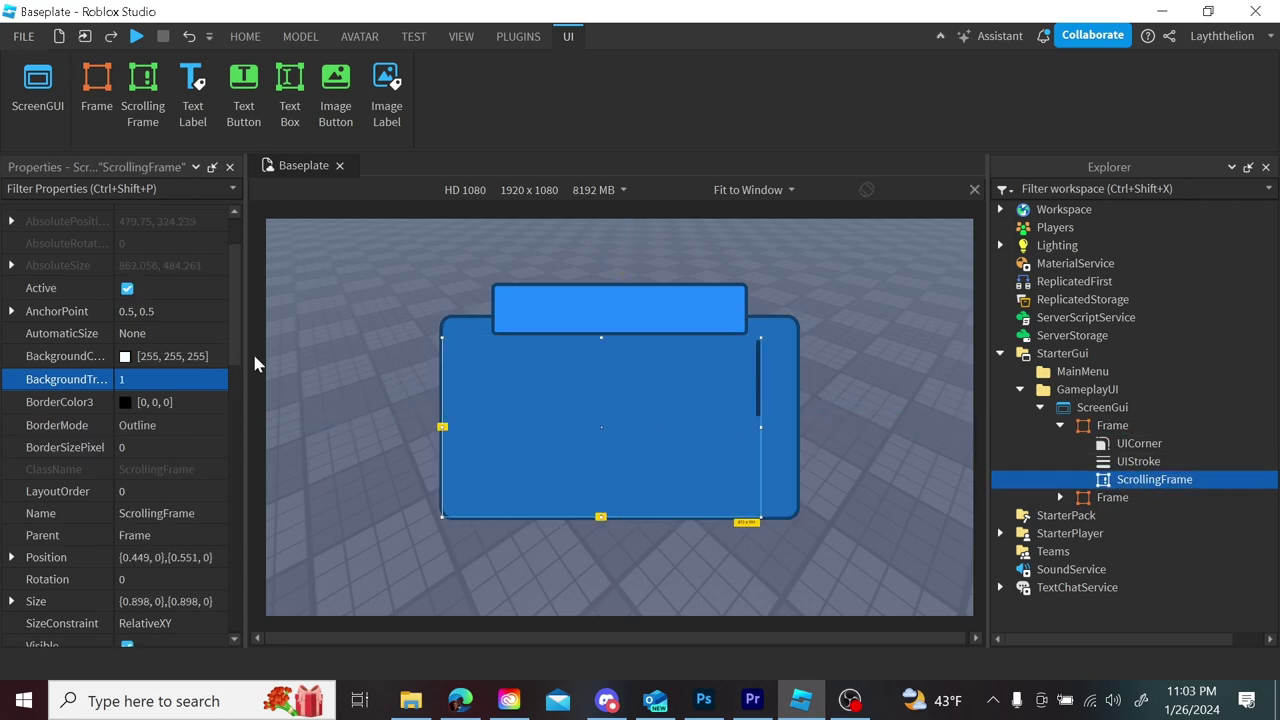
- Centre the ScrollingFrame horizontally by setting the X scale of its Position to 0.5
{"action": "scroll", "coordinate": [240, 367], "scroll_direction": "down", "scroll_amount": 2}
{"action": "left_click", "coordinate": [201, 501]}
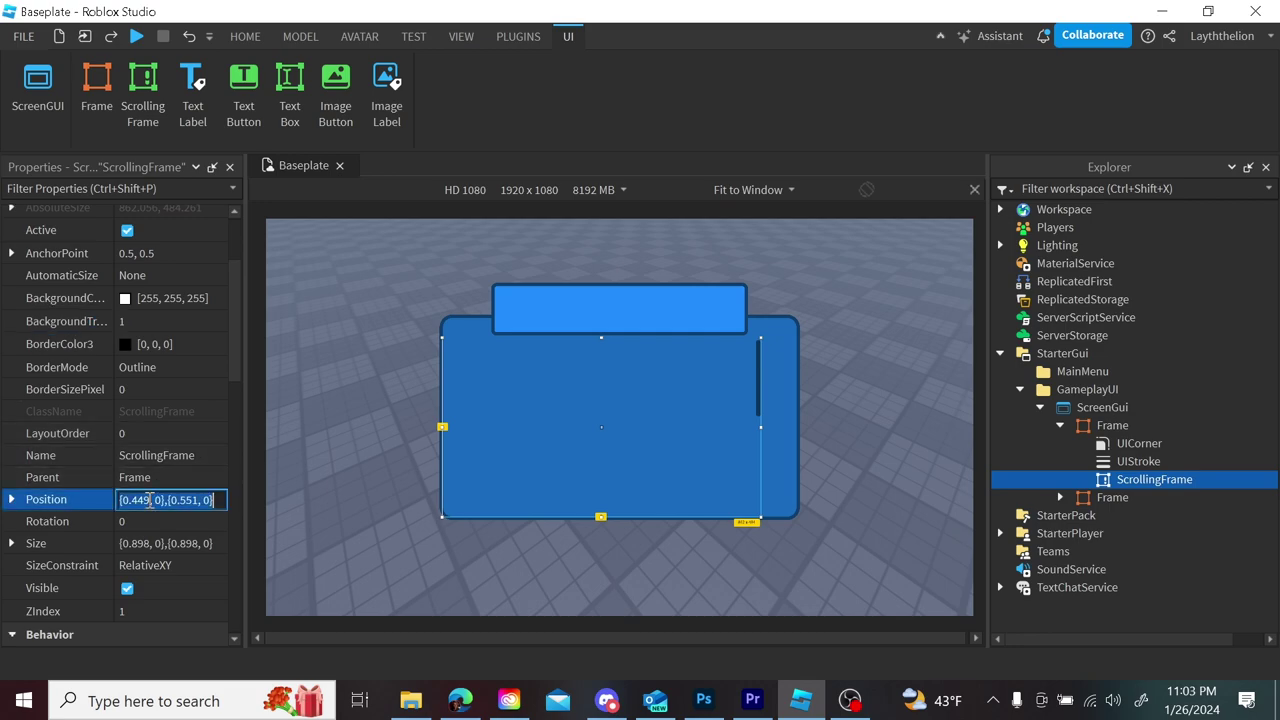
{"action": "key", "text": "BackSpace"}
{"action": "key", "text": "BackSpace"}
{"action": "key", "text": "BackSpace"}
{"action": "key", "text": "BackSpace"}
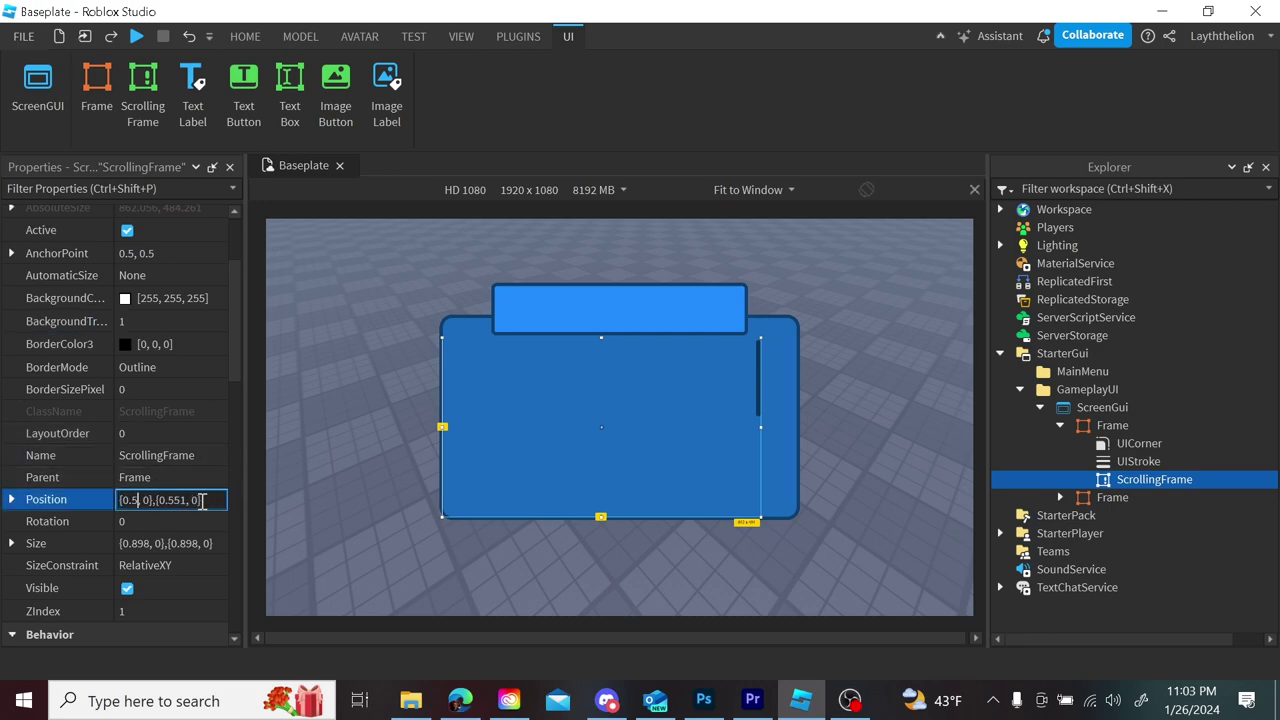
{"action": "type", "text": ".5"}
{"action": "key", "text": "Return"}
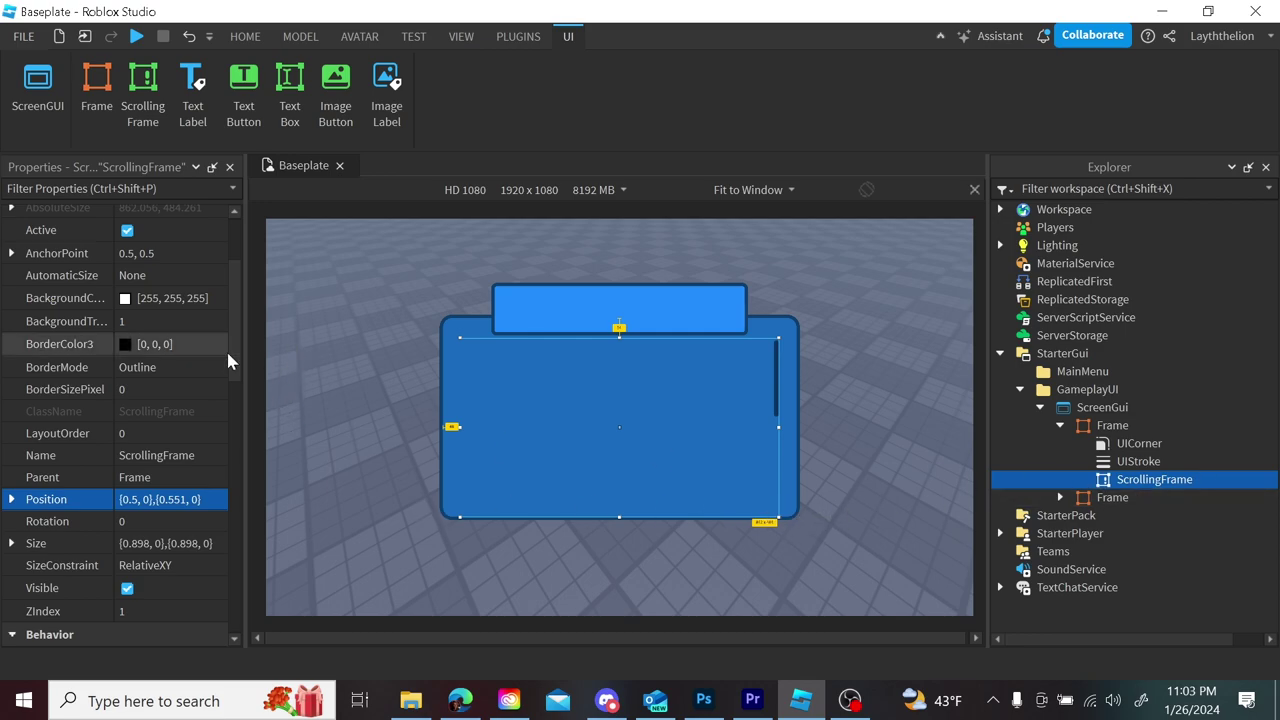
- Set the ScrollingFrame's ScrollBarThickness to 16
{"action": "left_click_drag", "start_coordinate": [229, 349], "coordinate": [180, 517]}
{"action": "left_click", "coordinate": [180, 527]}
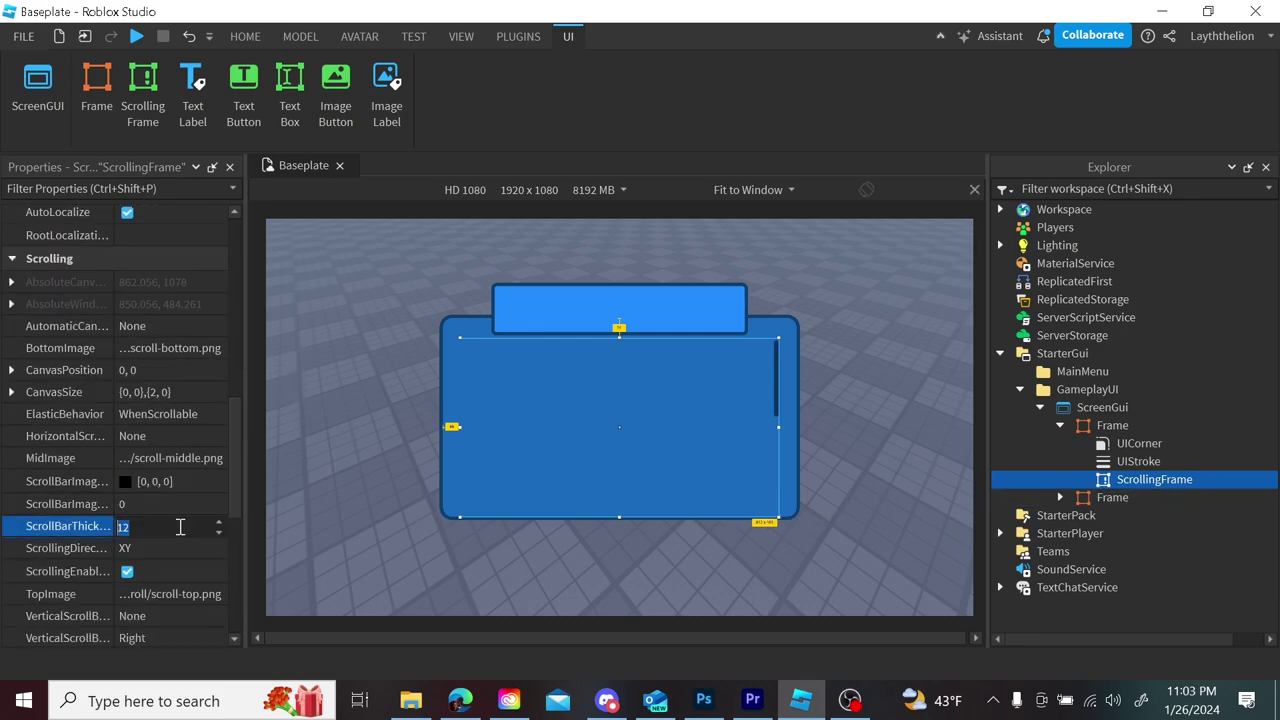
{"action": "type", "text": "16"}
{"action": "key", "text": "Return"}
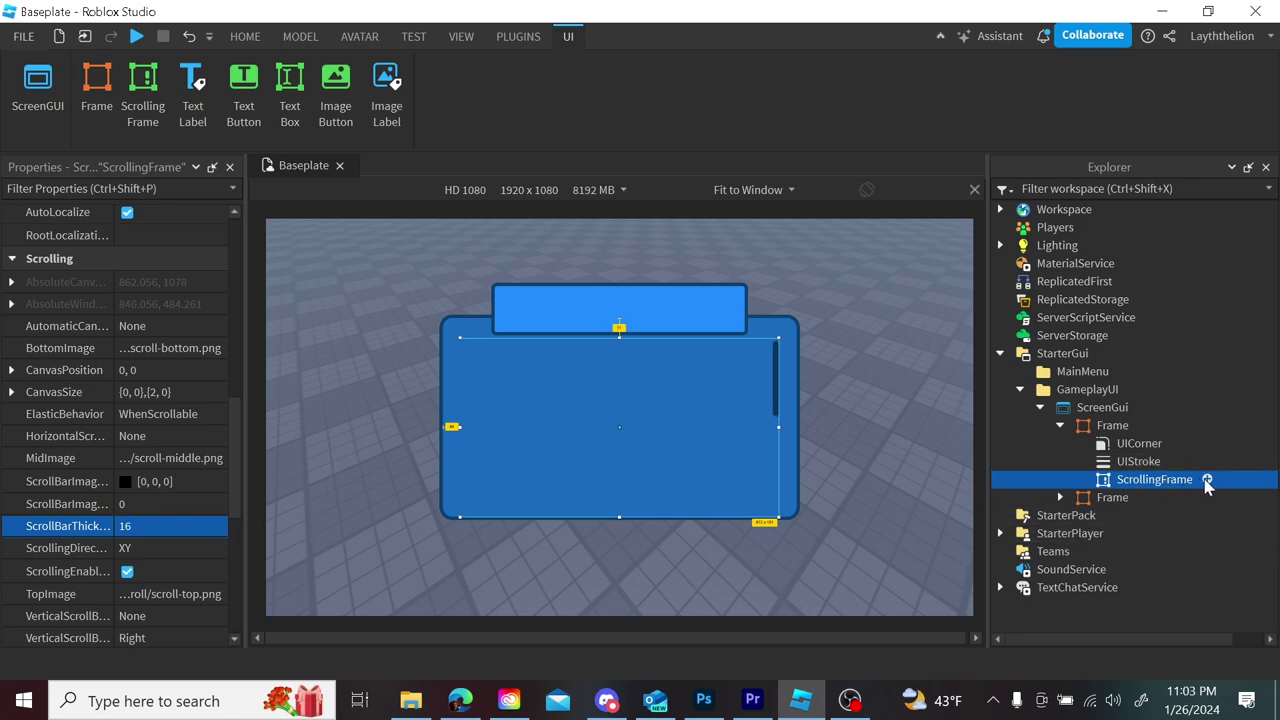
- Insert a UIGridLayout object into the ScrollingFrame
{"action": "left_click", "coordinate": [1208, 481]}
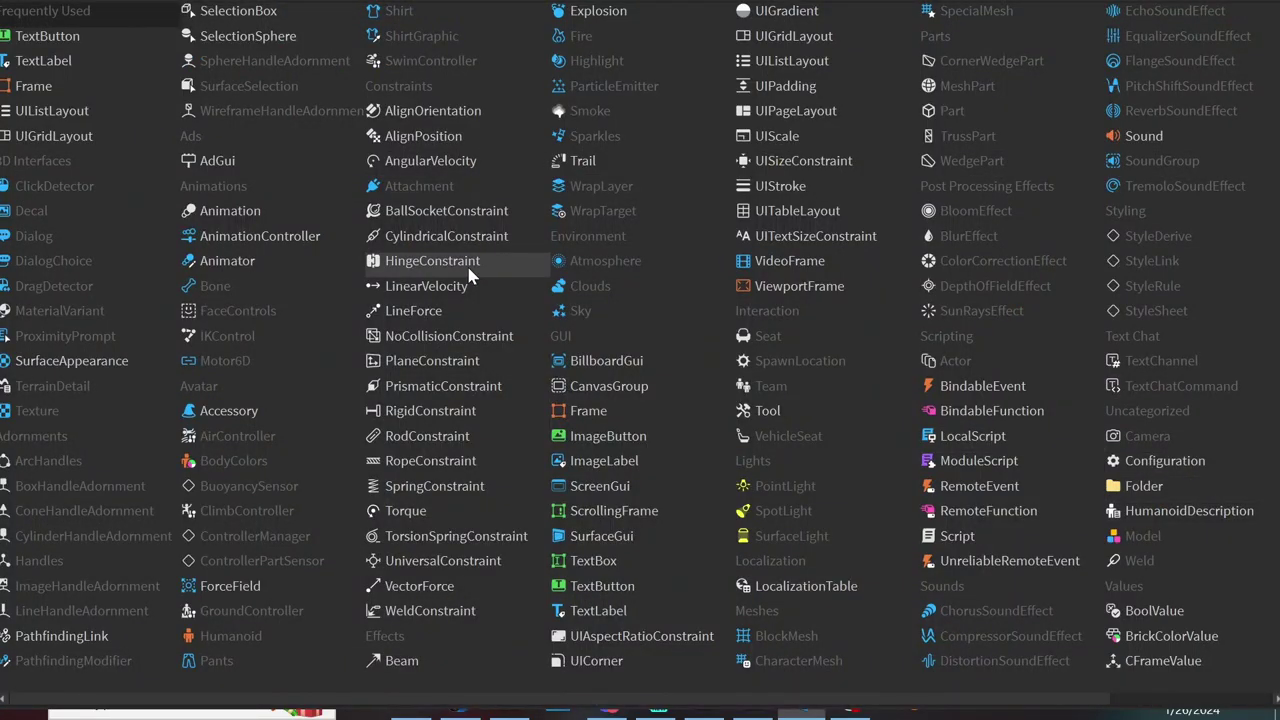
{"action": "type", "text": "UIG"}
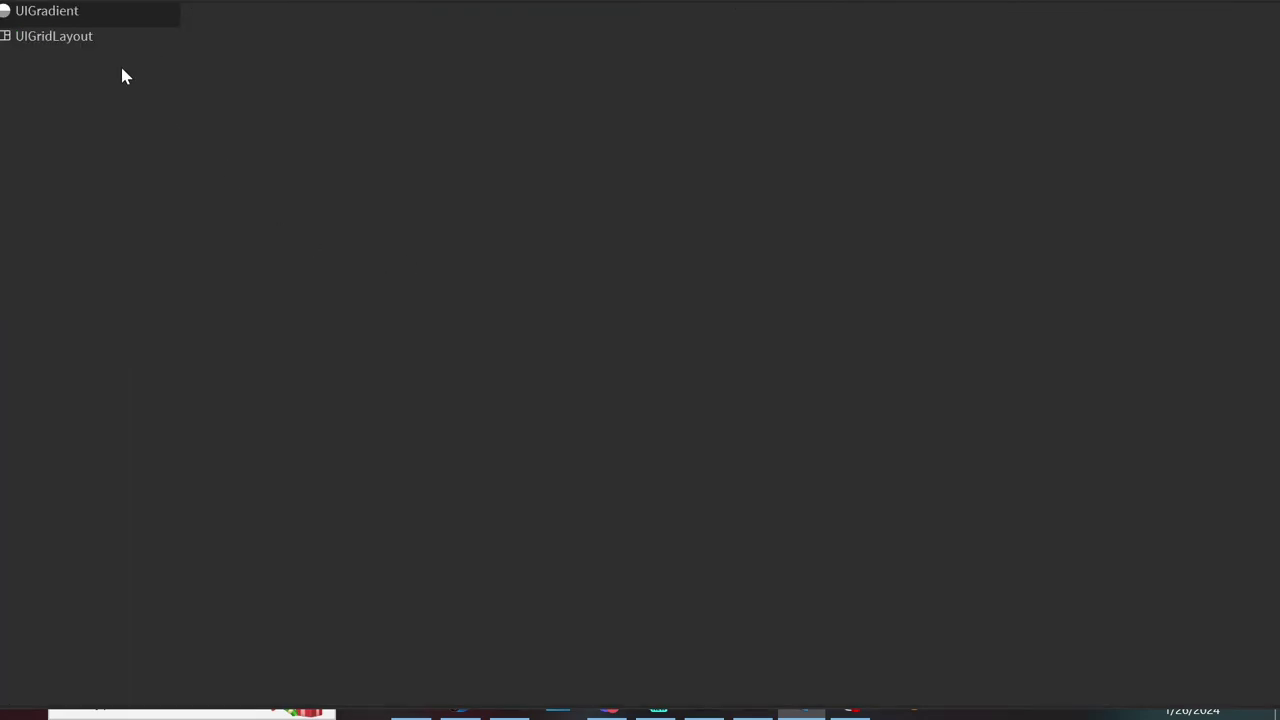
{"action": "left_click", "coordinate": [127, 38]}
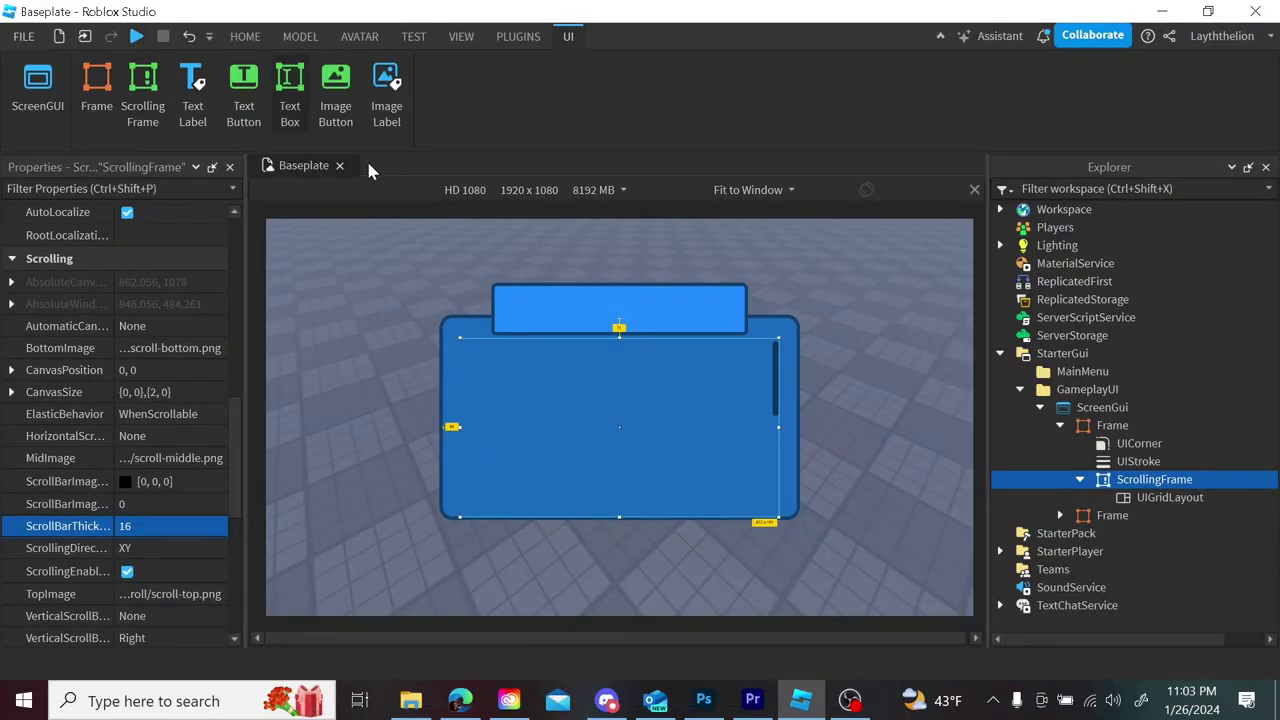
{"action": "left_click", "coordinate": [1152, 480]}
- Duplicate the small light blue bar Frame and move the copy into the ScrollingFrame
{"action": "left_click", "coordinate": [1090, 516]}
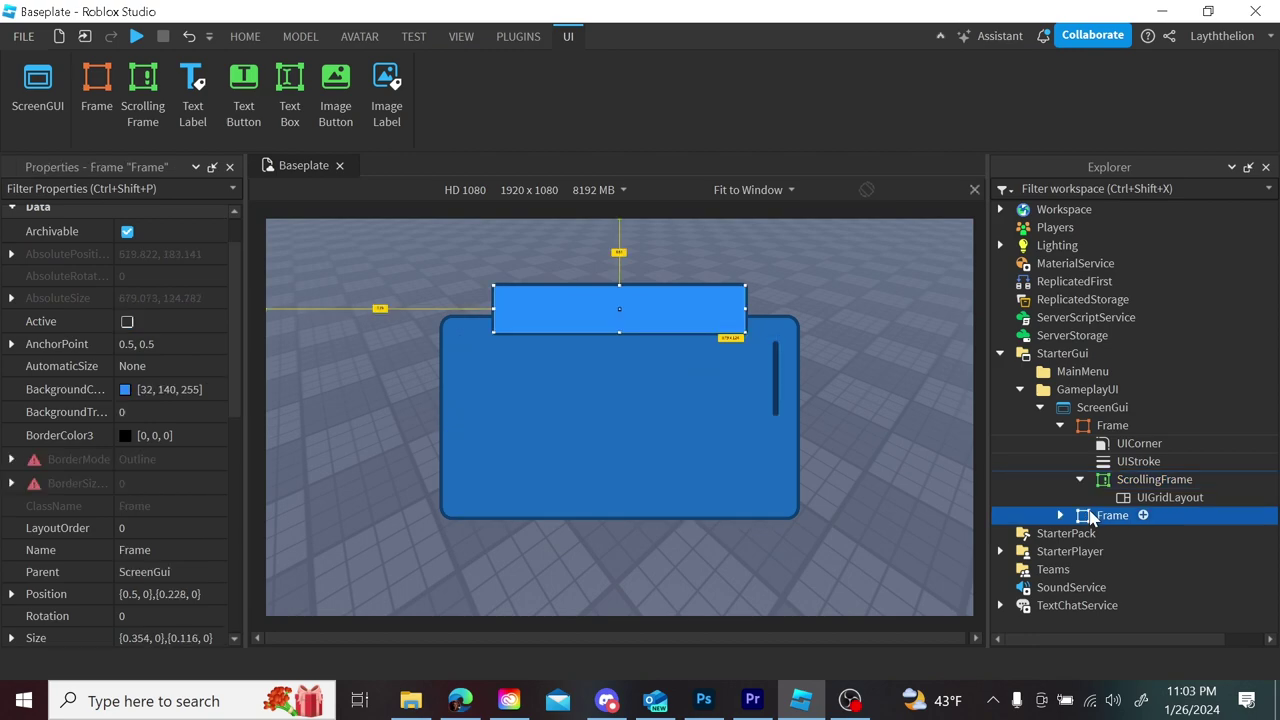
{"action": "key", "text": "ctrl+d"}
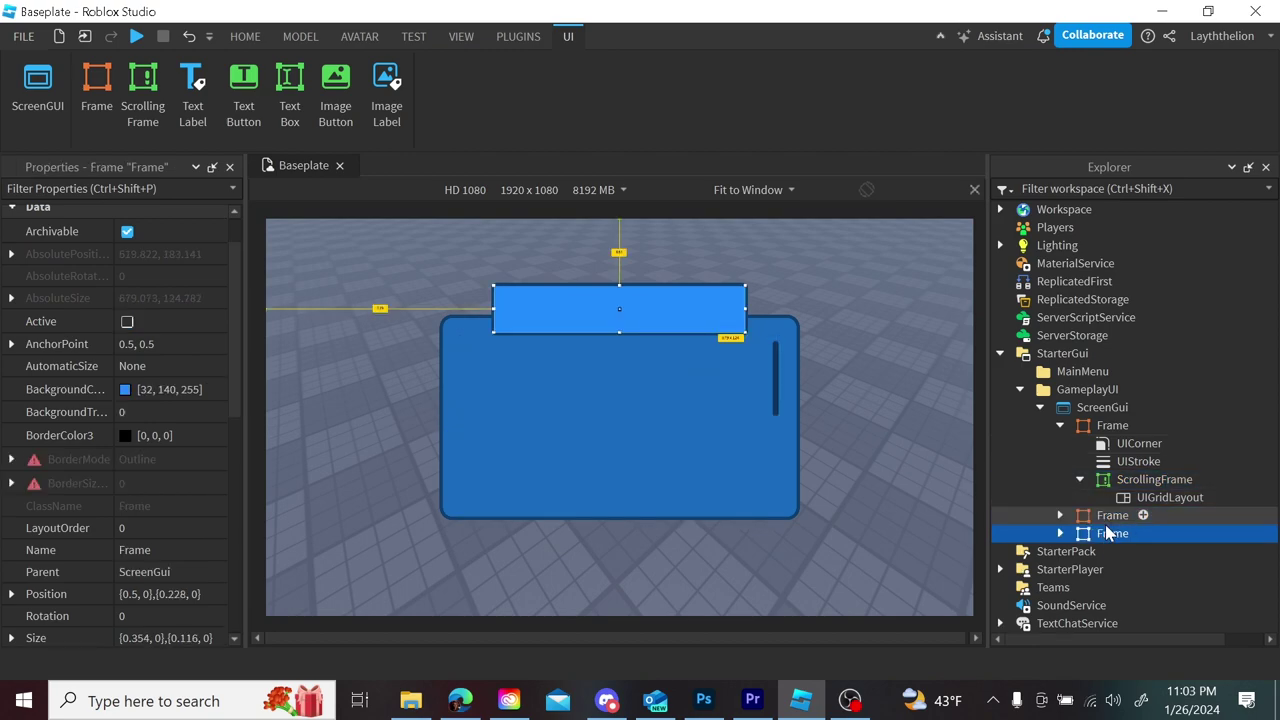
{"action": "left_click_drag", "start_coordinate": [1108, 537], "coordinate": [1150, 481]}
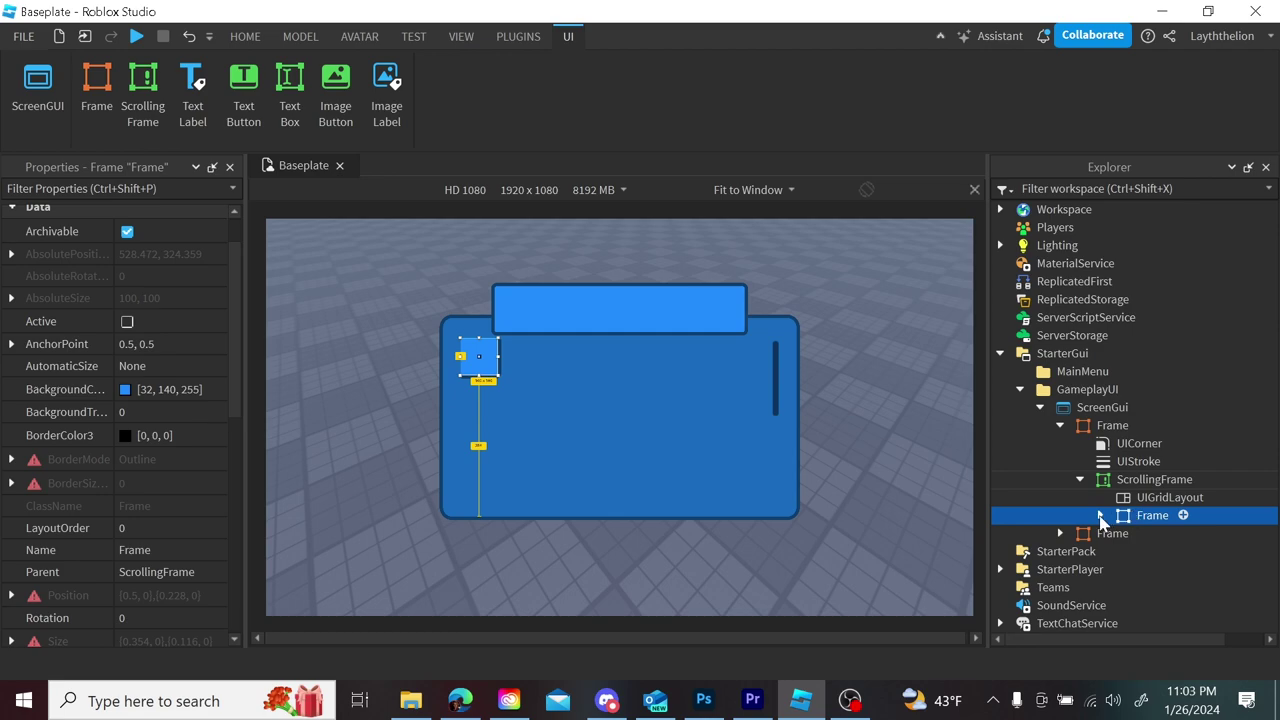
- Set the UIGridLayout's CellSize to {0.1, 0},{0.1, 0}
{"action": "left_click", "coordinate": [1166, 497]}
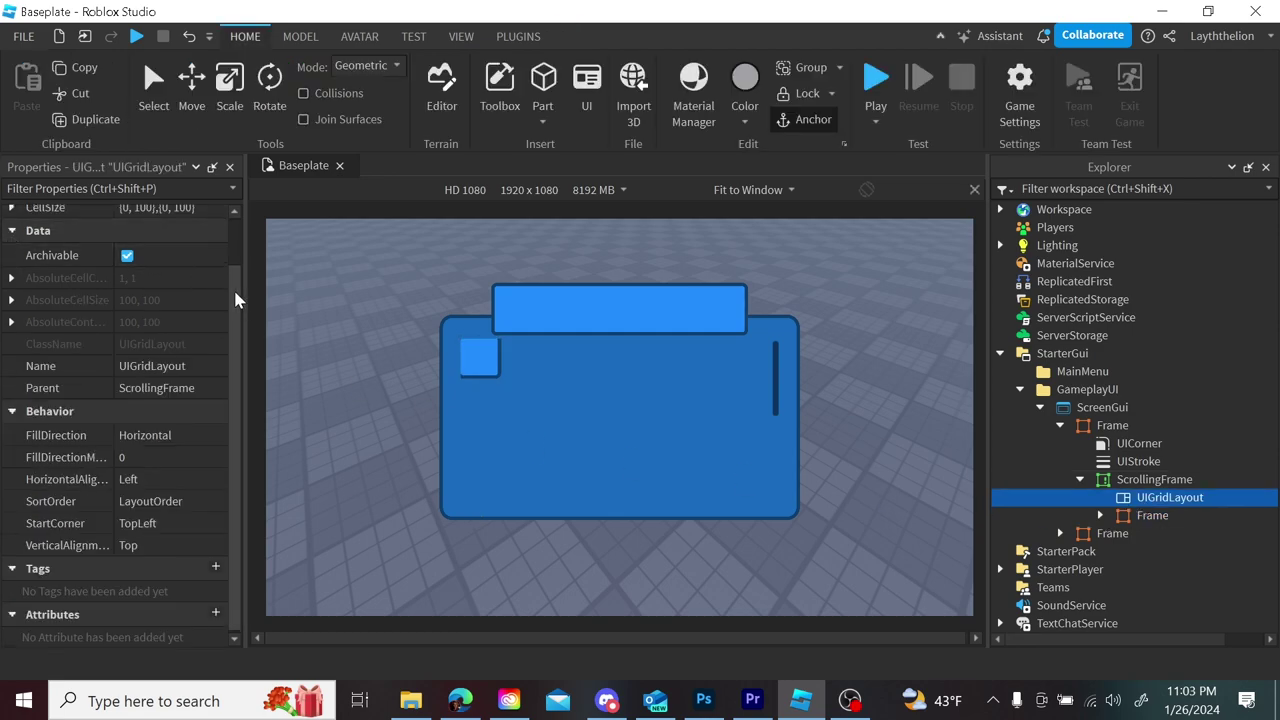
{"action": "scroll", "coordinate": [236, 298], "scroll_direction": "up", "scroll_amount": 1}
{"action": "left_click", "coordinate": [210, 256]}
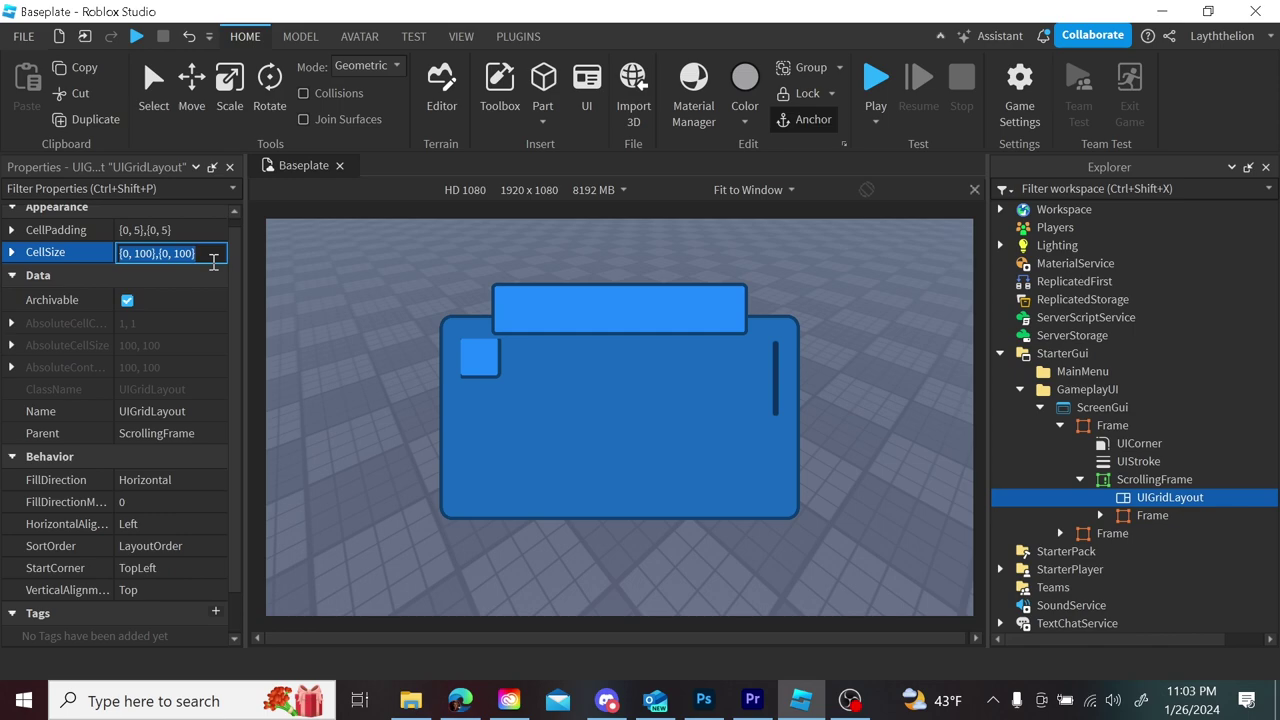
{"action": "key", "text": "BackSpace"}
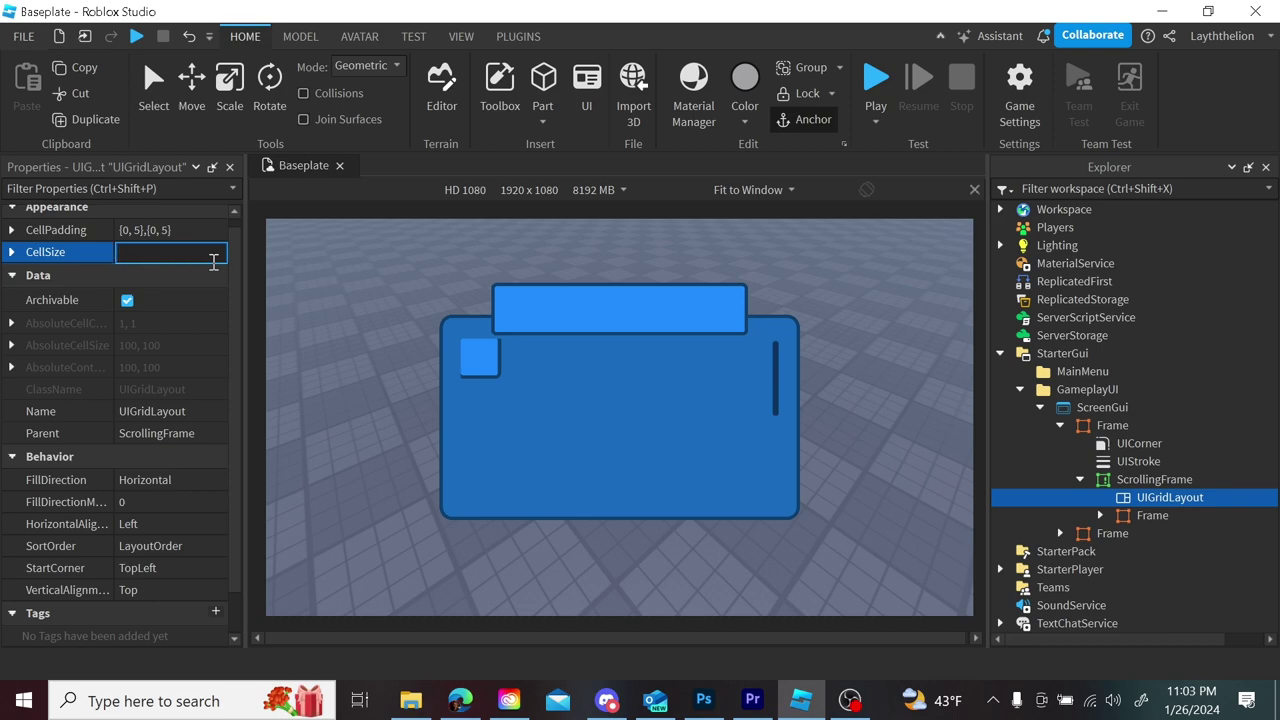
{"action": "type", "text": "{0,0"}
{"action": "key", "text": "BackSpace"}
{"action": "key", "text": "BackSpace"}
{"action": "key", "text": "BackSpace"}
{"action": "type", "text": "1, 0},{0.1, 0"}
{"action": "key", "text": "Return"}
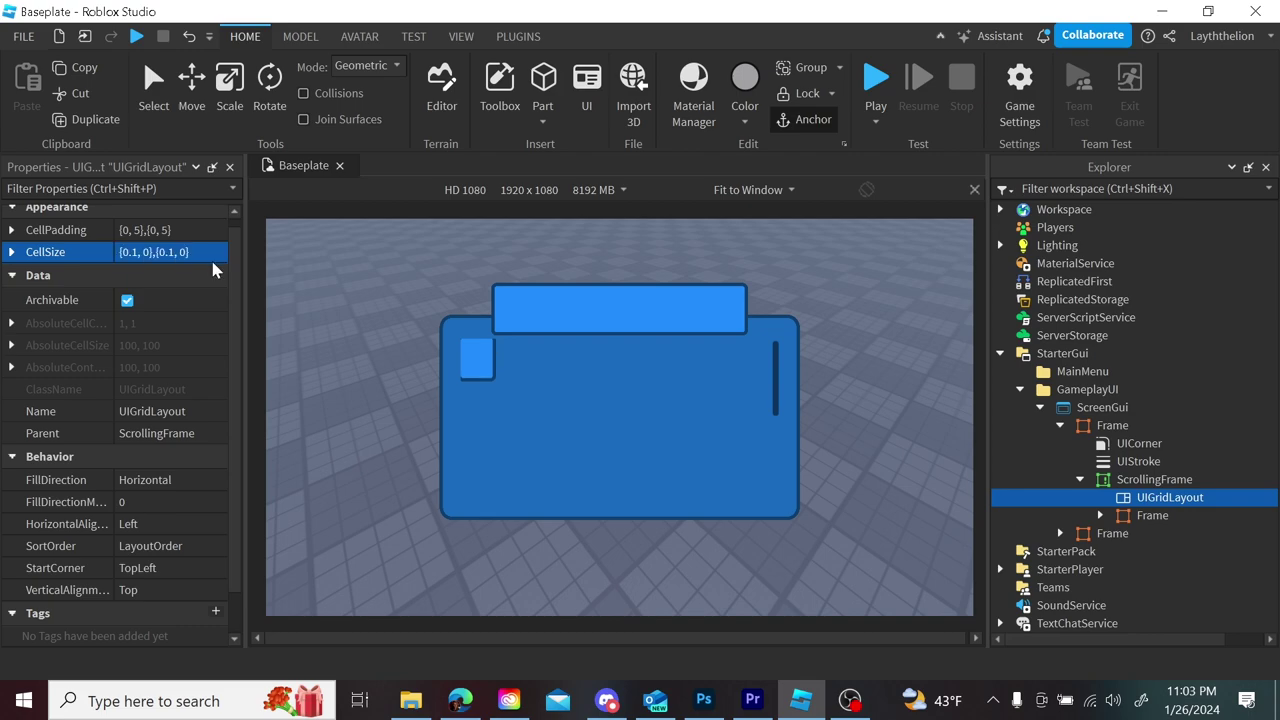
- Set the UIGridLayout's CellPadding to {0.1, 0},{0.1, 0}
{"action": "left_click", "coordinate": [176, 230]}
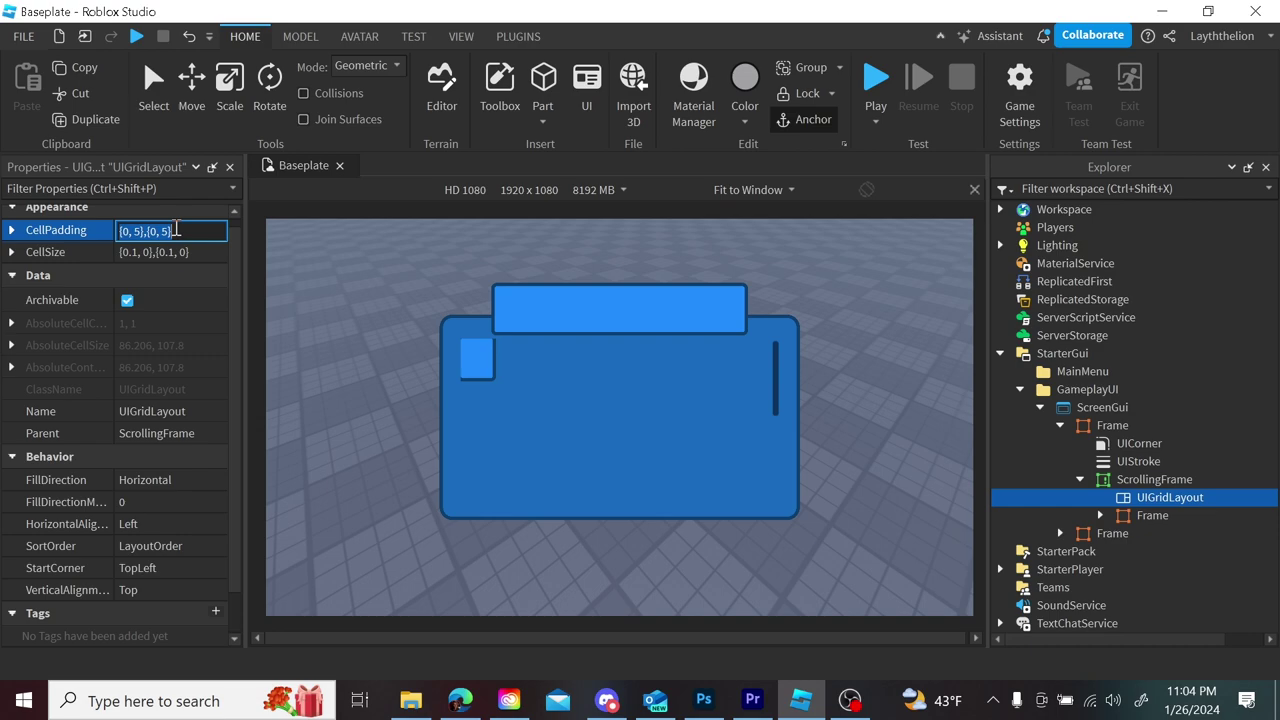
{"action": "type", "text": ".1, 0],[0.1, "}
{"action": "type", "text": "0"}
{"action": "key", "text": "Return"}
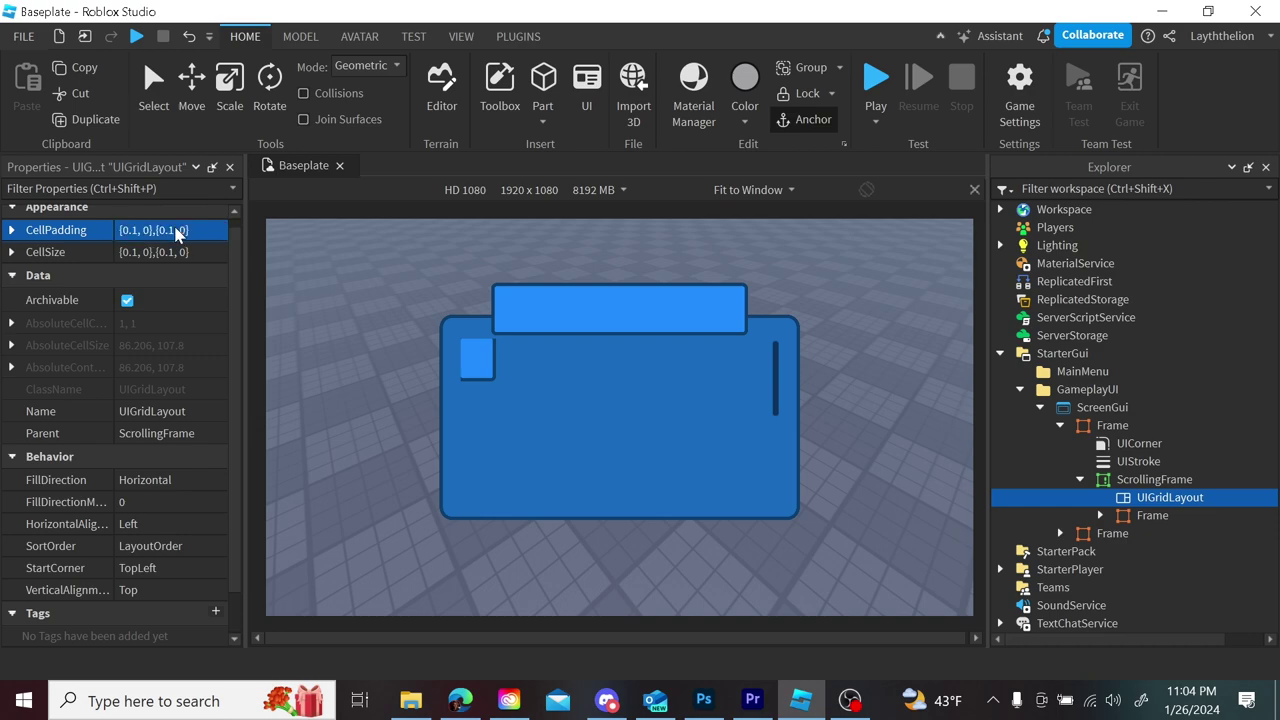
- Set the UIGridLayout's HorizontalAlignment to Center
{"action": "left_click", "coordinate": [1113, 481]}
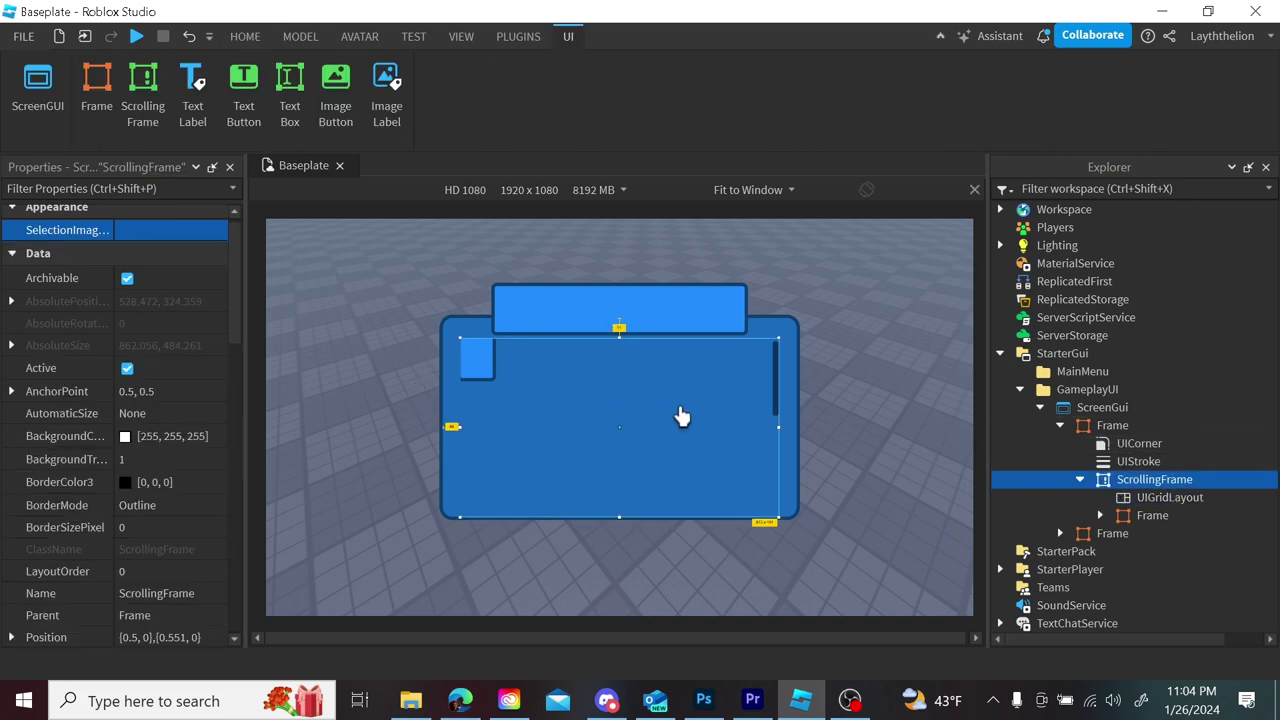
{"action": "left_click", "coordinate": [389, 383]}
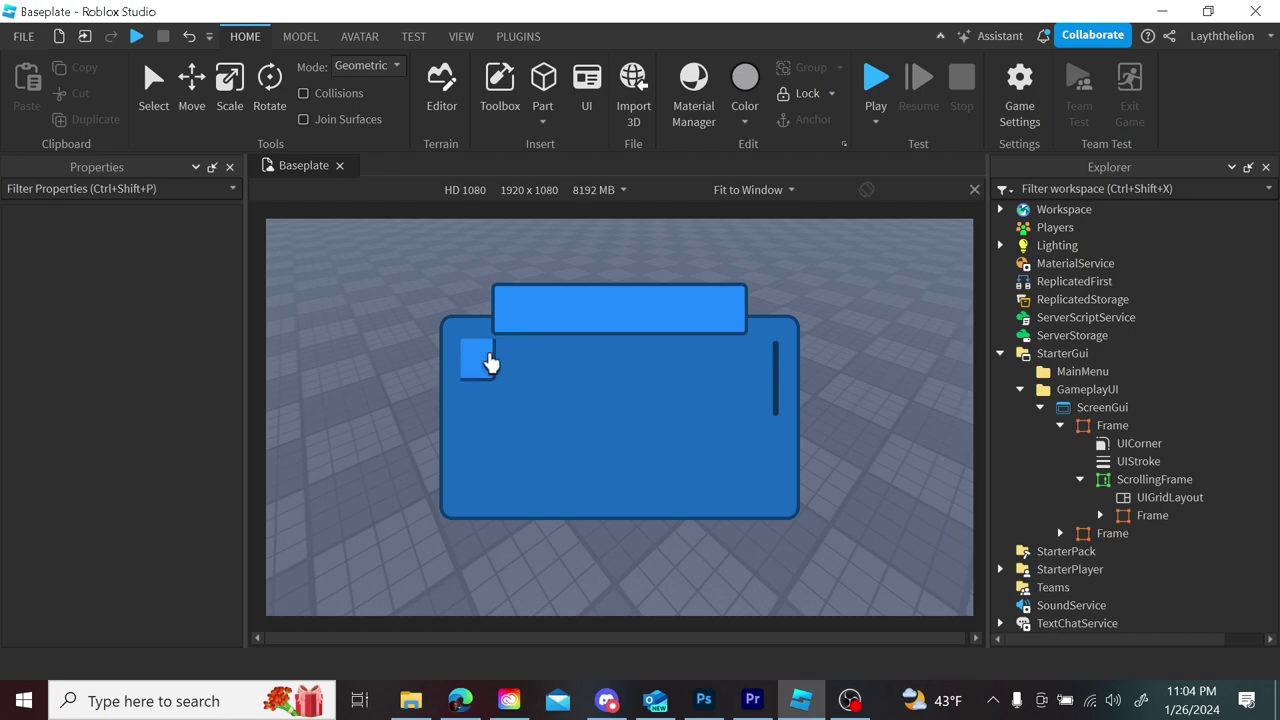
{"action": "left_click", "coordinate": [1135, 503]}
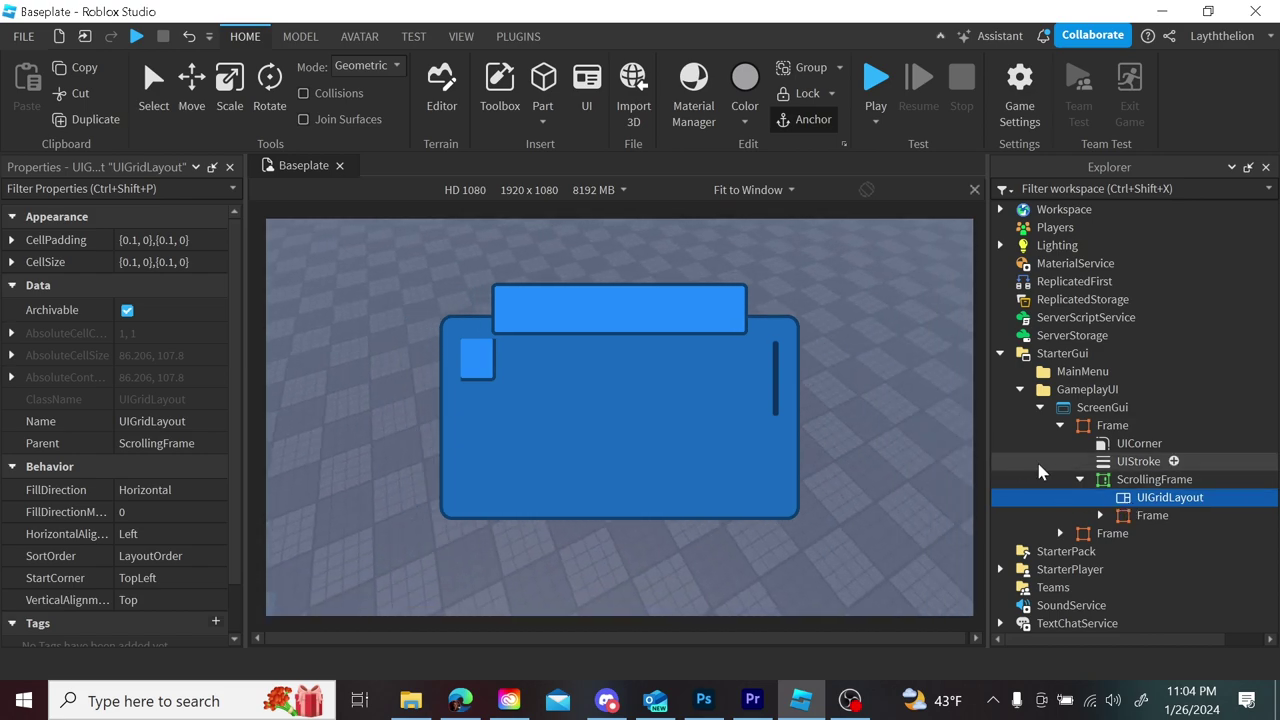
{"action": "left_click", "coordinate": [1135, 516]}
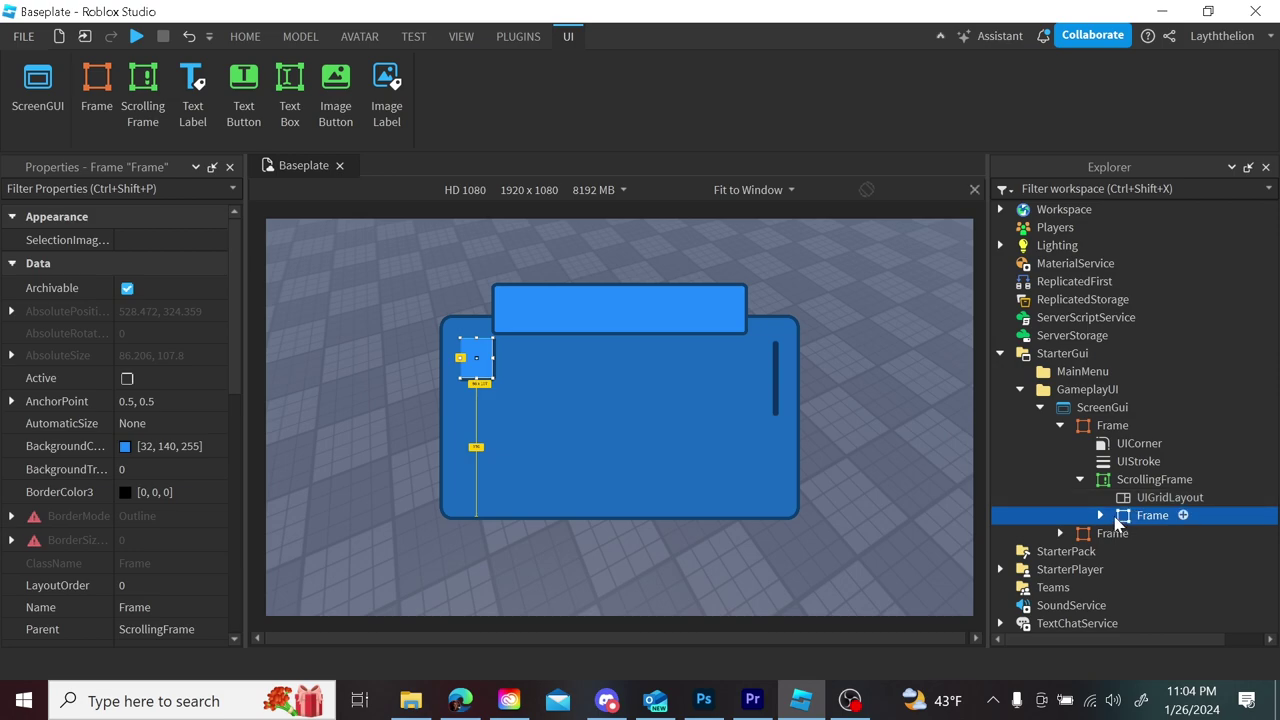
{"action": "left_click", "coordinate": [1165, 497]}
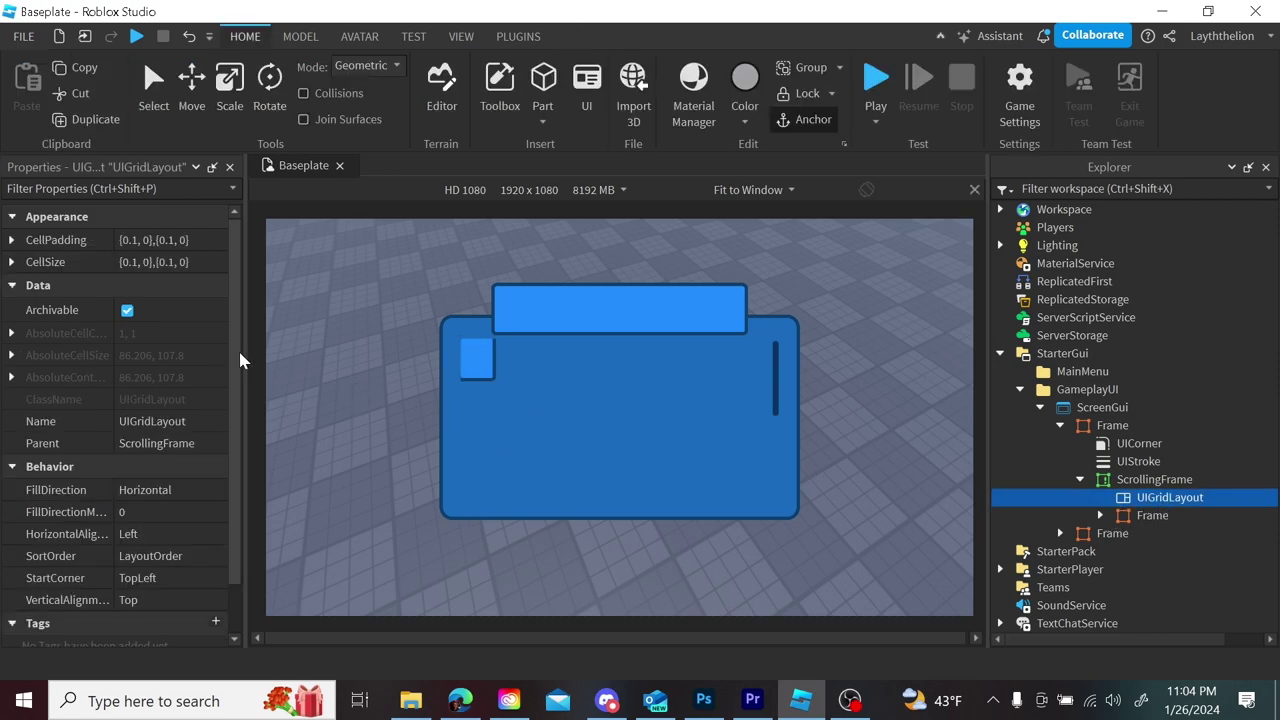
{"action": "scroll", "coordinate": [175, 515], "scroll_direction": "down", "scroll_amount": 2}
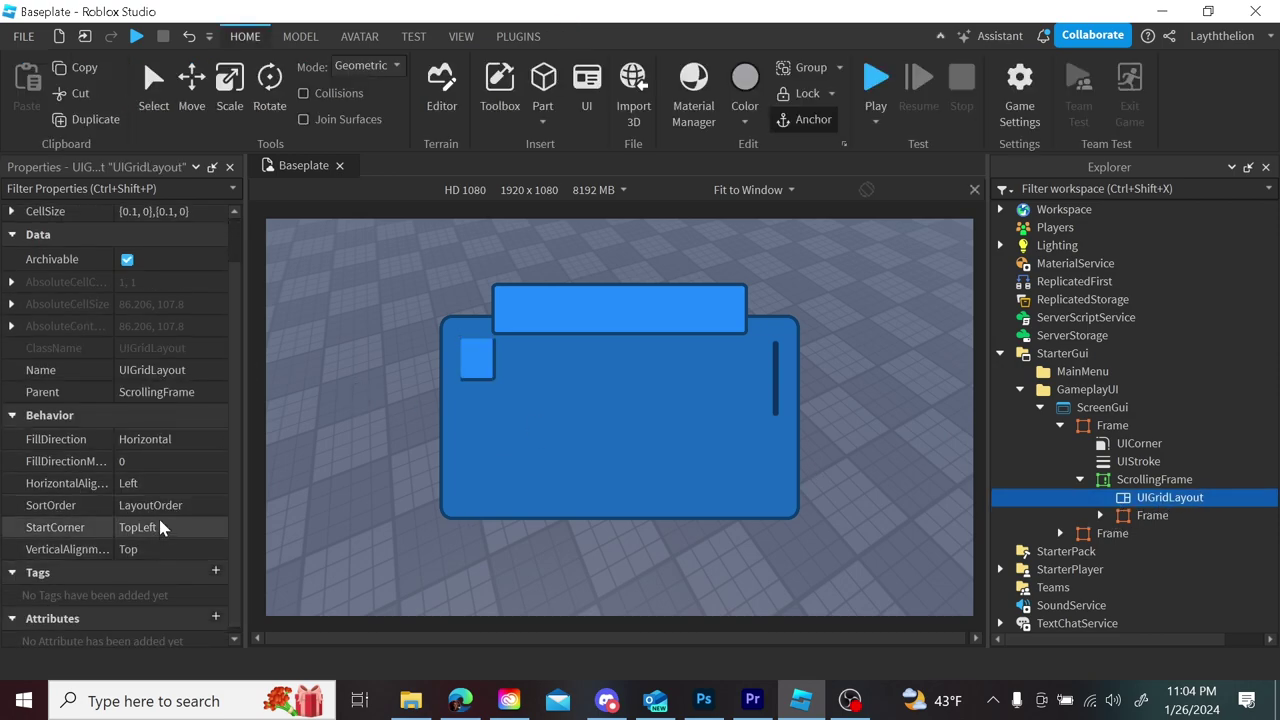
{"action": "left_click", "coordinate": [150, 486]}
{"action": "left_click", "coordinate": [150, 486]}
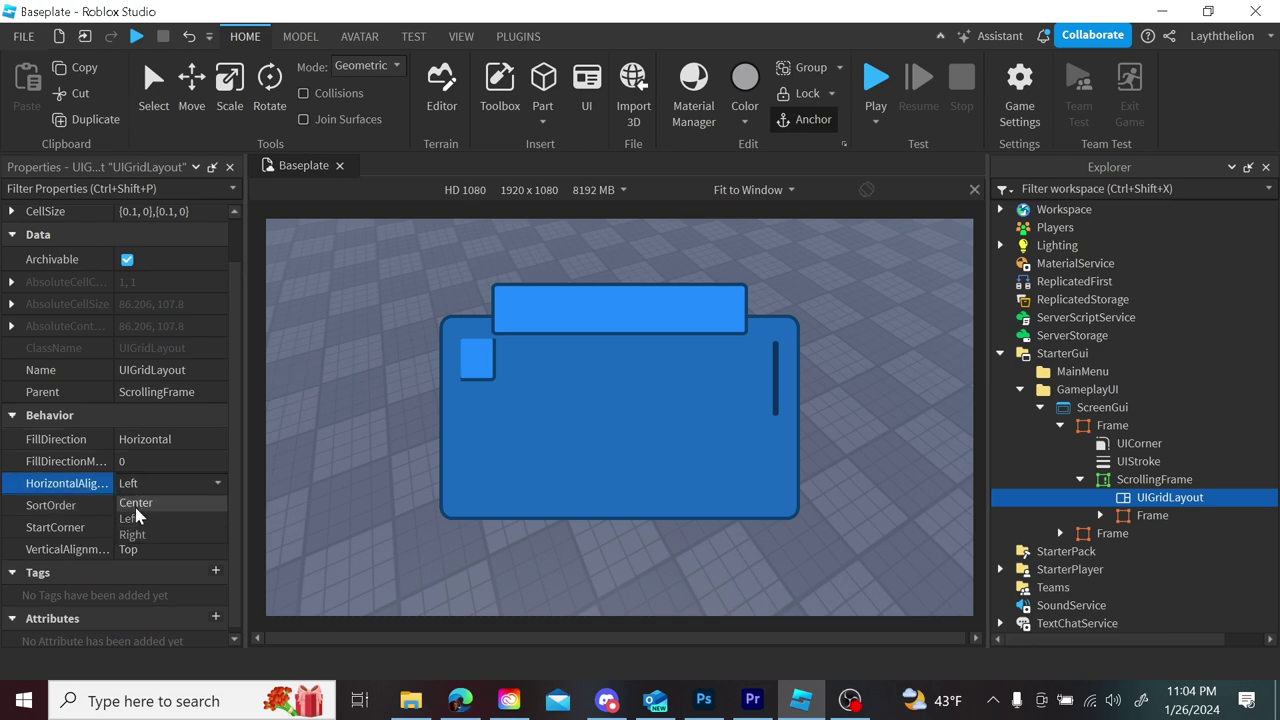
{"action": "left_click", "coordinate": [140, 521]}
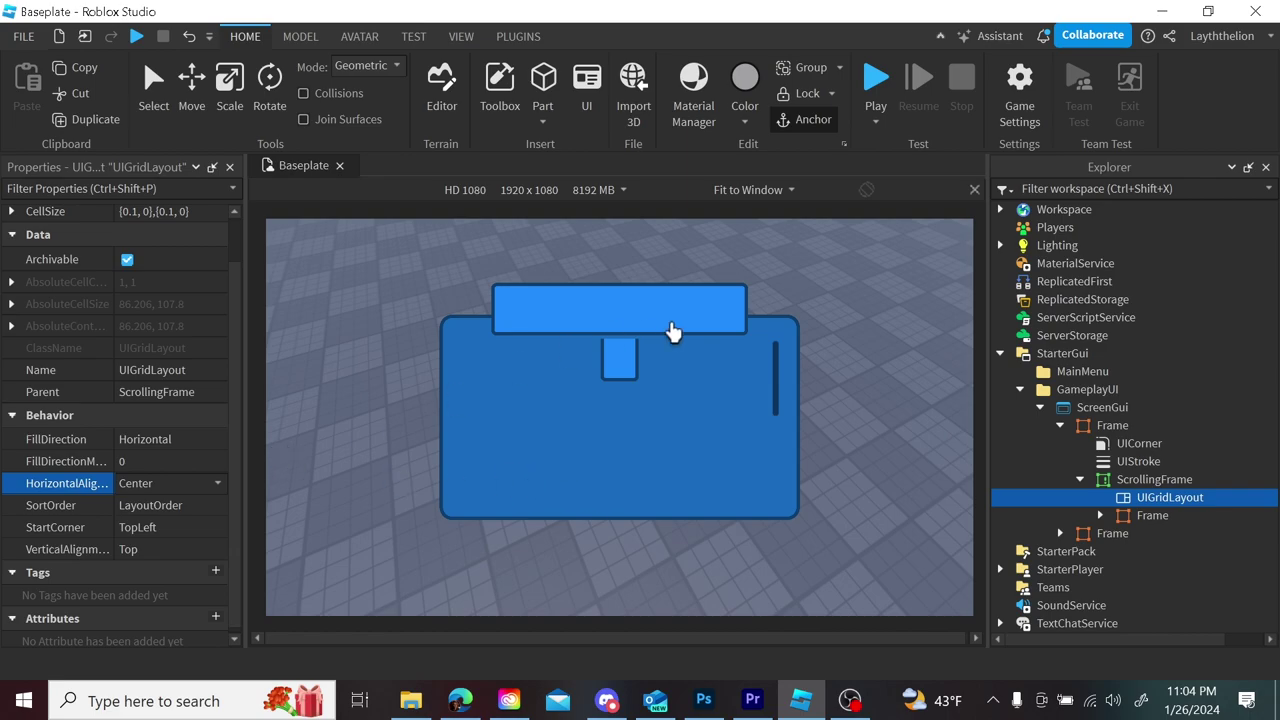
- Duplicate the item Frame in the ScrollingFrame repeatedly until the grid holds four rows of five
{"action": "left_click", "coordinate": [1135, 516]}
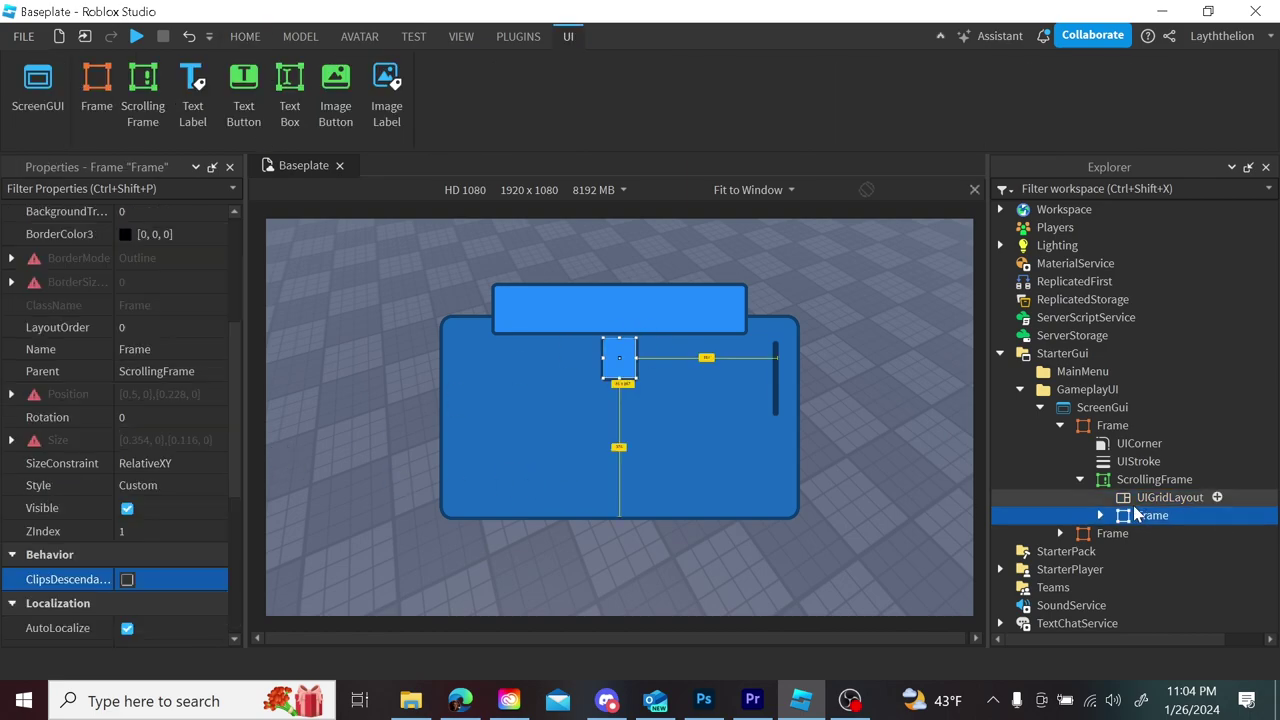
{"action": "key", "text": "Up"}
{"action": "left_click", "coordinate": [1140, 515]}
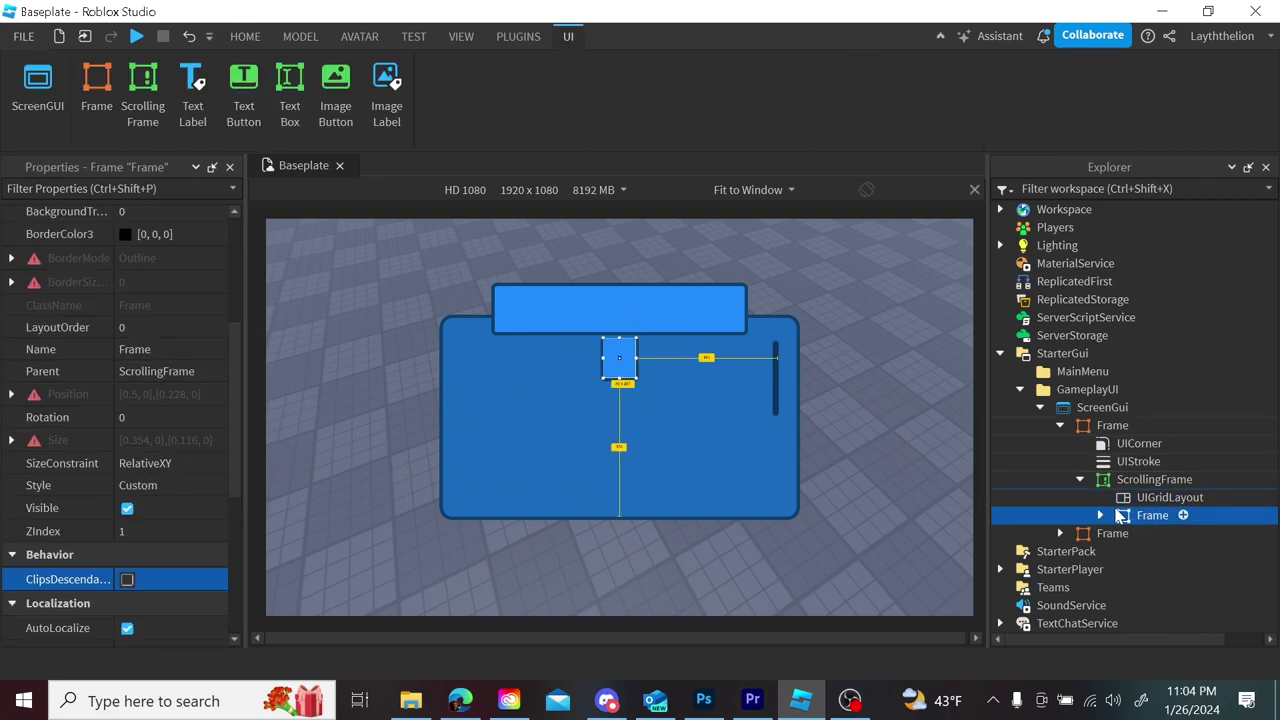
{"action": "key", "text": "ctrl+d"}
{"action": "key", "text": "ctrl+d"}
{"action": "key", "text": "ctrl+d"}
{"action": "key", "text": "ctrl+d"}
{"action": "key", "text": "ctrl+d"}
{"action": "key", "text": "ctrl+d"}
{"action": "key", "text": "ctrl+d"}
{"action": "key", "text": "ctrl+d"}
{"action": "key", "text": "ctrl+d"}
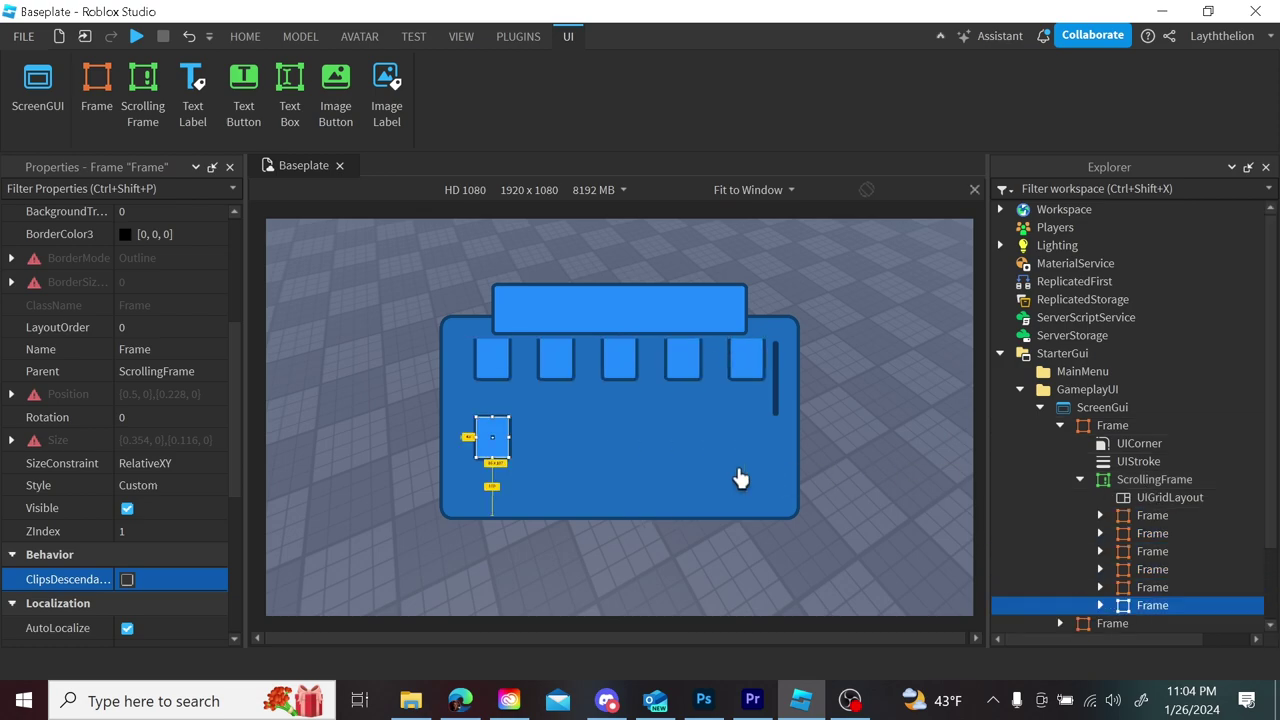
{"action": "key", "text": "ctrl+d"}
{"action": "key", "text": "ctrl+d"}
{"action": "key", "text": "ctrl+d"}
{"action": "key", "text": "ctrl+d"}
{"action": "key", "text": "ctrl+d"}
{"action": "key", "text": "ctrl+d"}
{"action": "key", "text": "ctrl+d"}
{"action": "key", "text": "ctrl+d"}
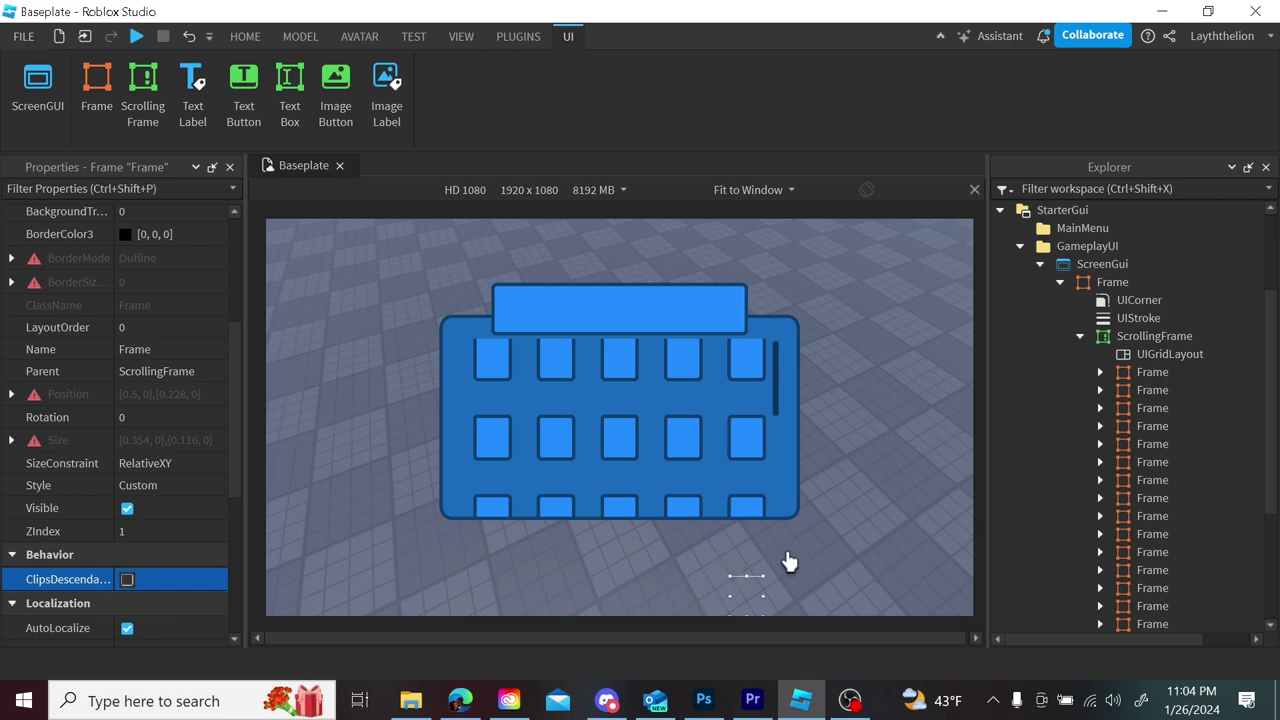
- Try scrolling the item grid in the viewport and look through the duplicated Frames in the object tree
{"action": "left_click", "coordinate": [871, 477]}
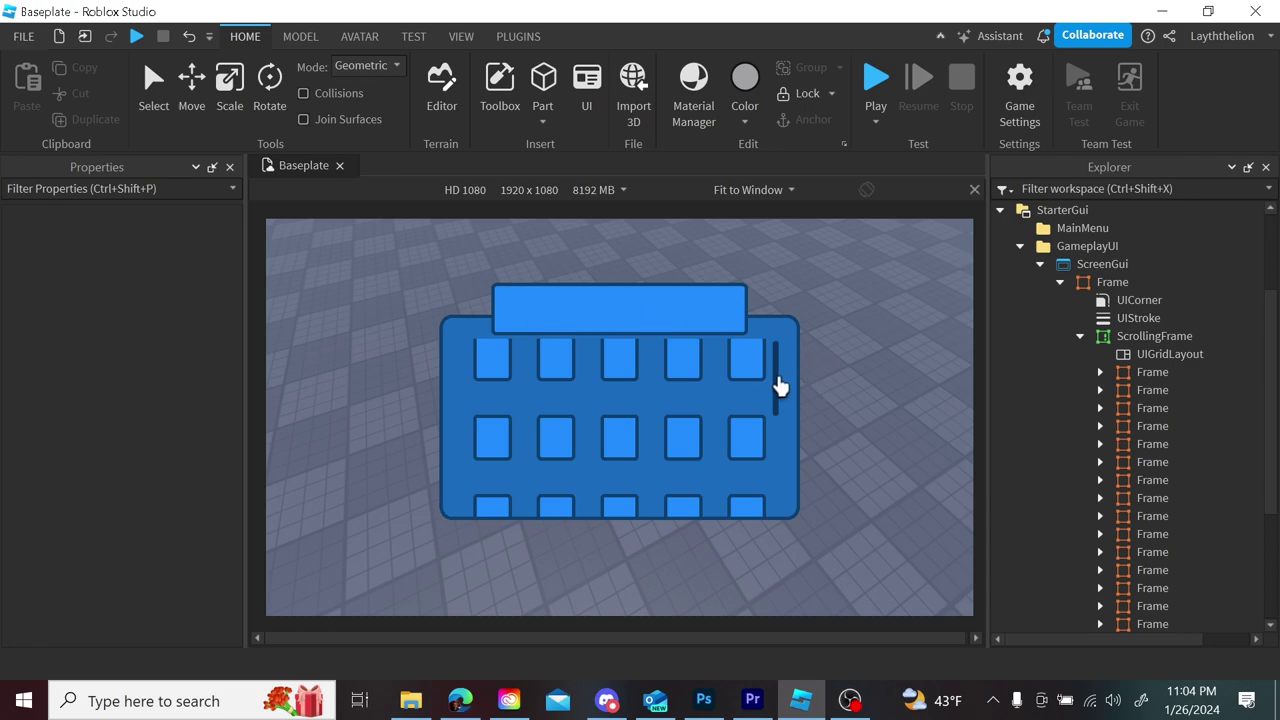
{"action": "mouse_move", "coordinate": [780, 386]}
{"action": "left_mouse_down"}
{"action": "mouse_move", "coordinate": [780, 486]}
{"action": "mouse_move", "coordinate": [781, 362]}
{"action": "left_mouse_up"}
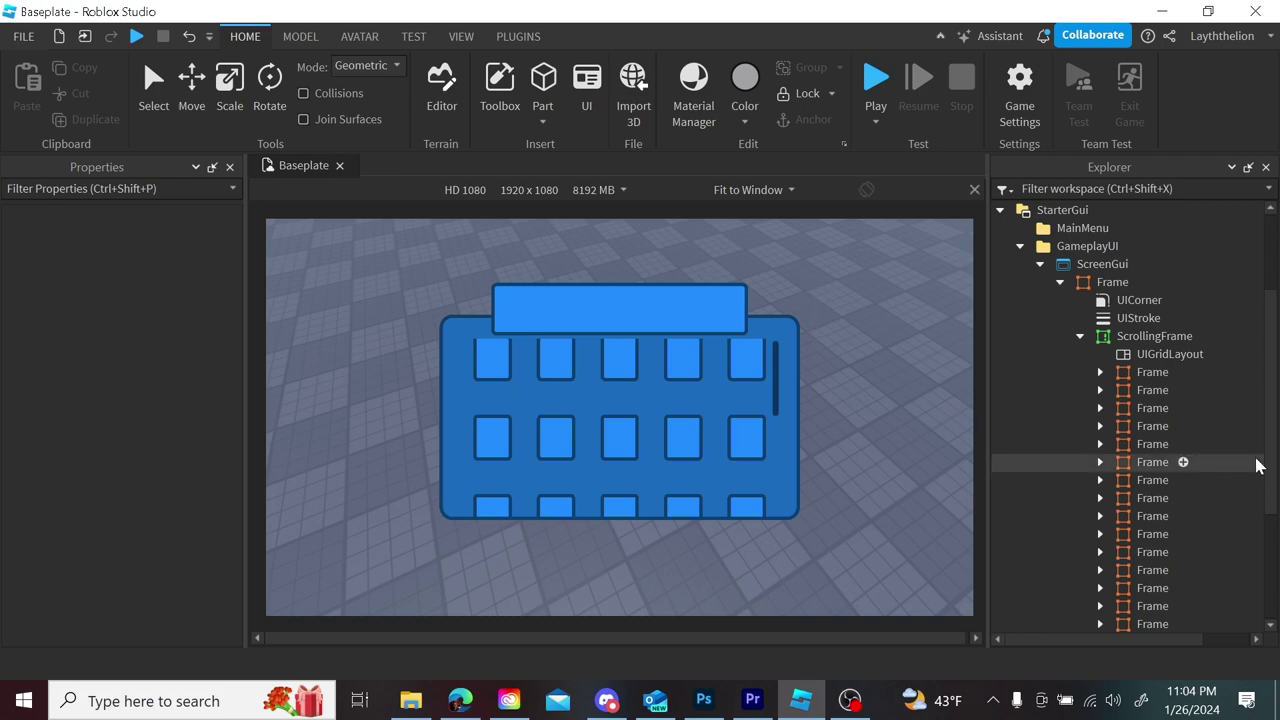
{"action": "scroll", "coordinate": [1257, 465], "scroll_direction": "down", "scroll_amount": 2}
{"action": "scroll", "coordinate": [1200, 540], "scroll_direction": "up", "scroll_amount": 2}
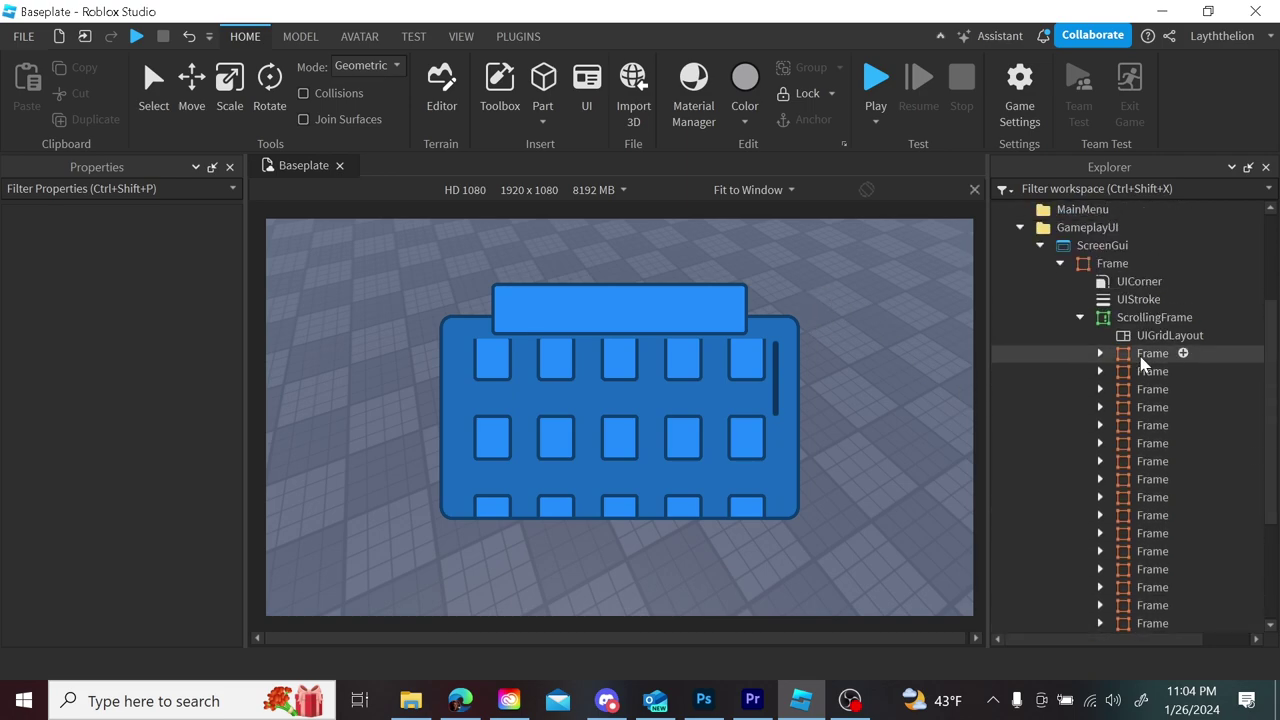
- Collapse the ScrollingFrame's contents and insert a TextBox into the header bar Frame
{"action": "left_click", "coordinate": [1078, 318]}
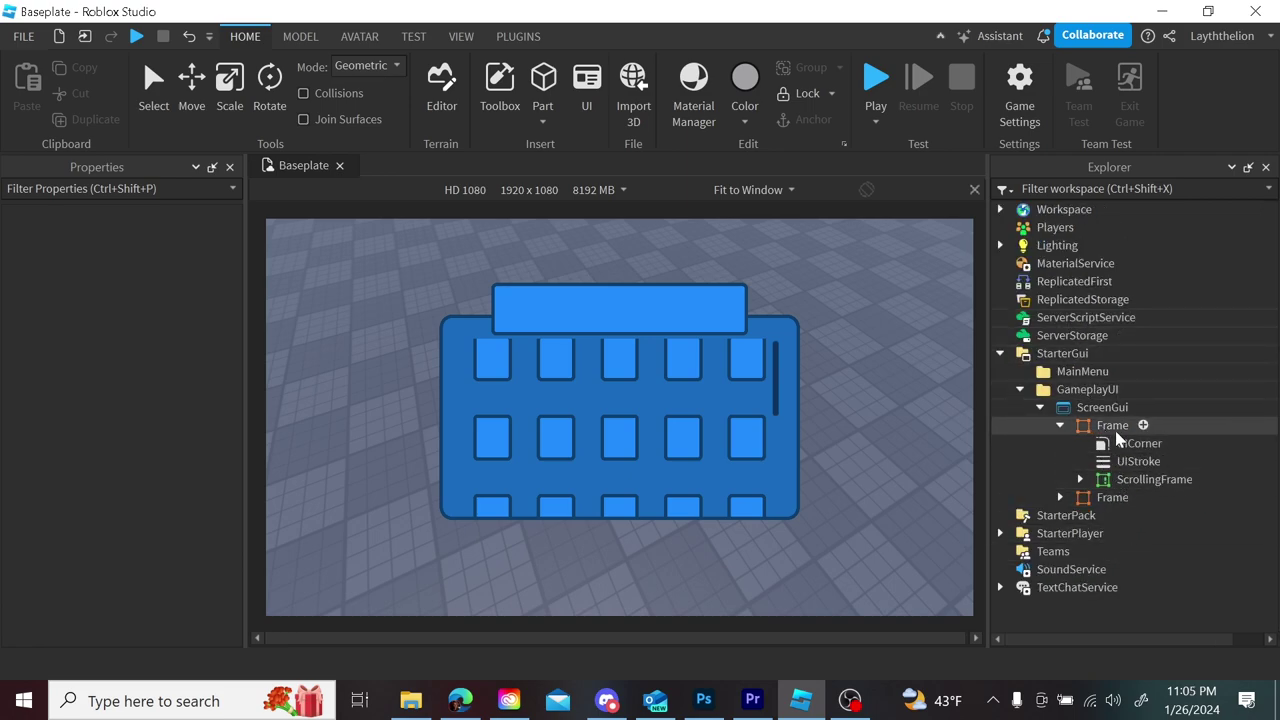
{"action": "left_click", "coordinate": [1166, 498]}
{"action": "left_click", "coordinate": [1143, 497]}
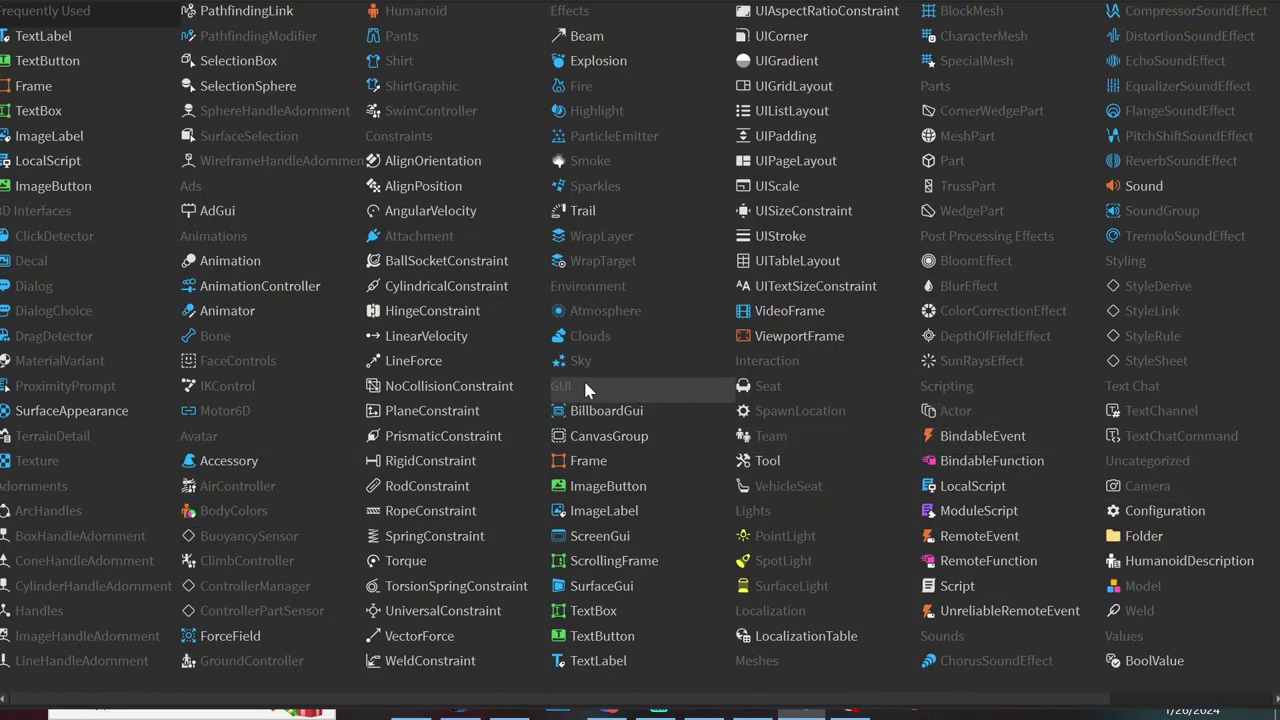
{"action": "type", "text": "text"}
{"action": "left_click", "coordinate": [114, 57]}
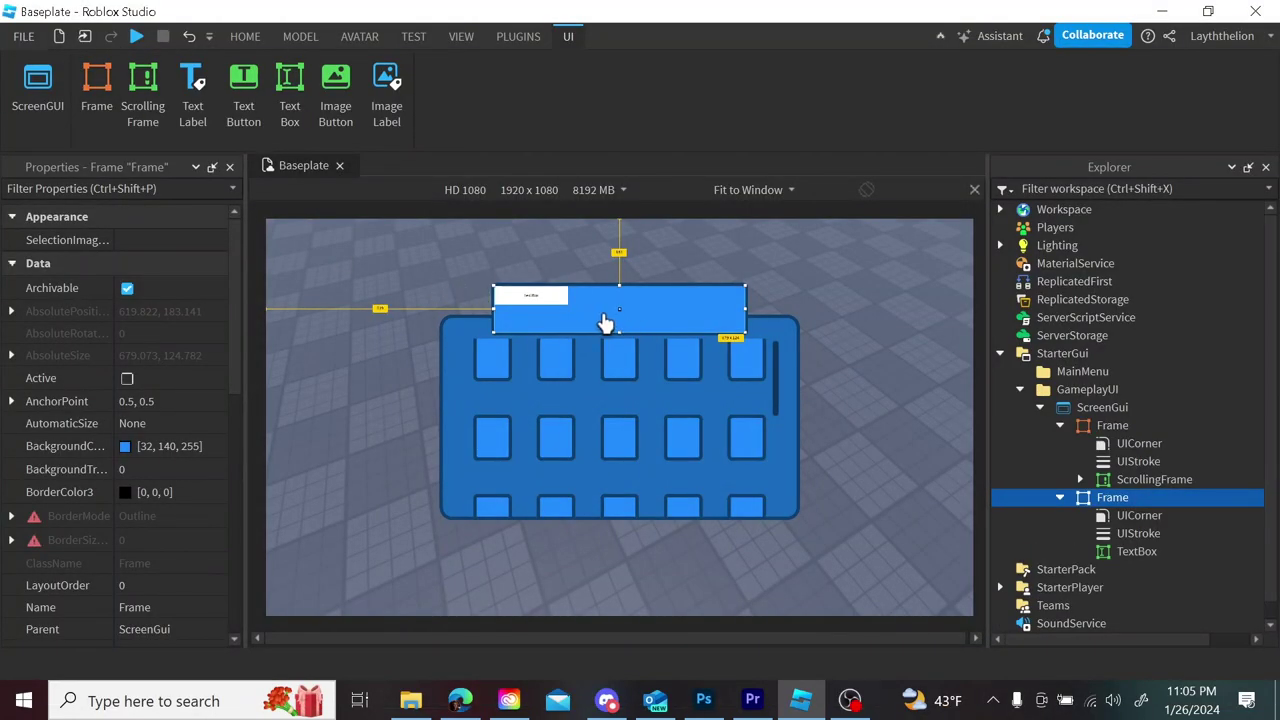
- Stretch the TextBox over the whole header bar, about 679 × 124 px, and set its BackgroundTransparency to 1
{"action": "left_click", "coordinate": [1128, 553]}
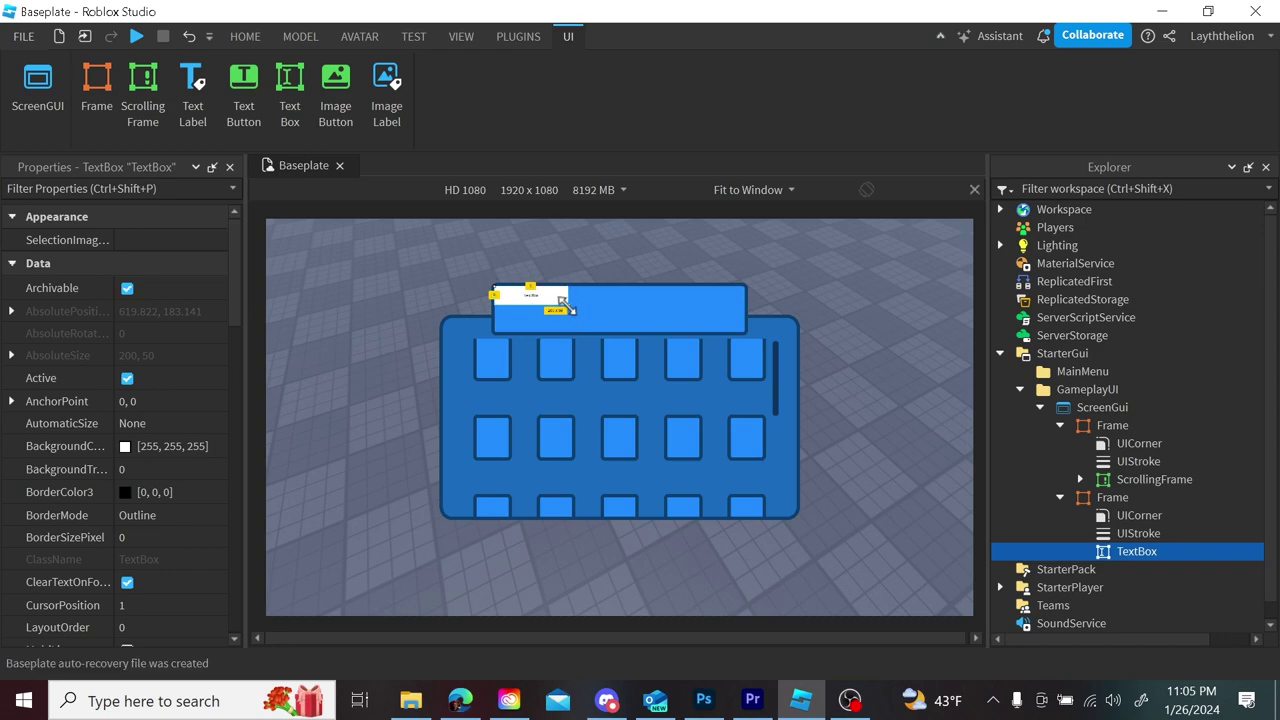
{"action": "left_click_drag", "start_coordinate": [563, 302], "coordinate": [739, 330]}
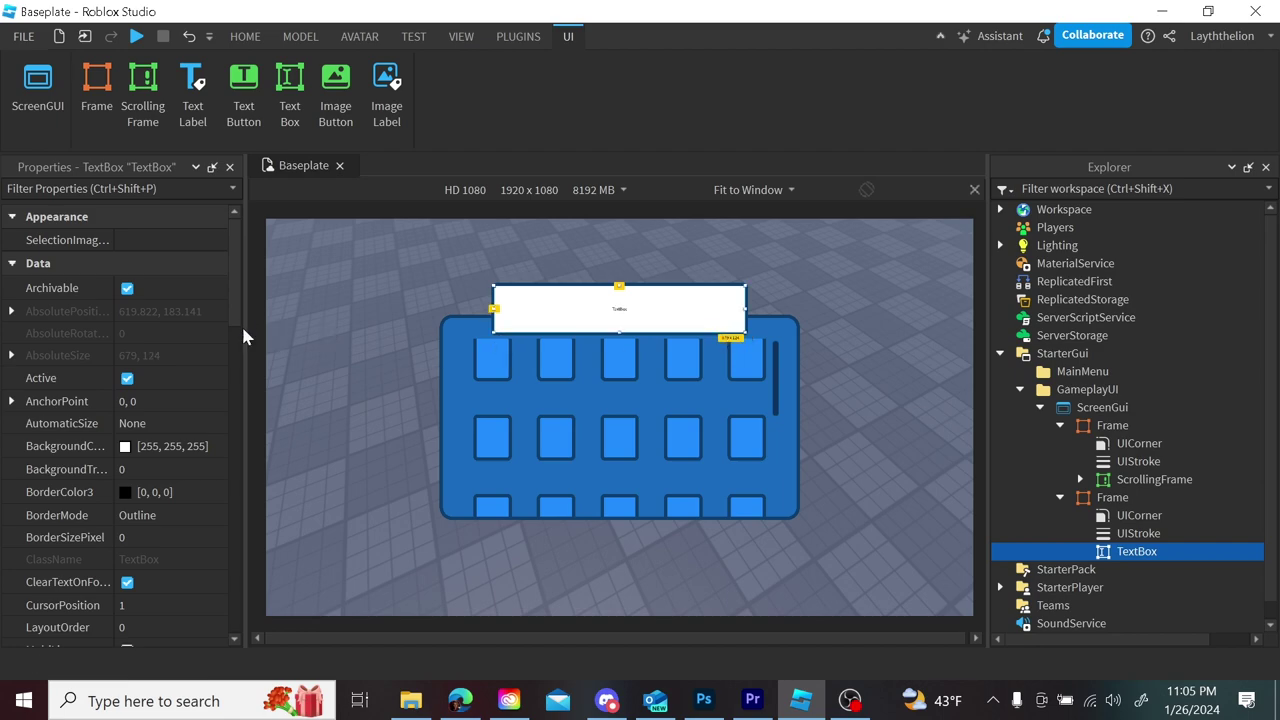
{"action": "scroll", "coordinate": [239, 317], "scroll_direction": "down", "scroll_amount": 2}
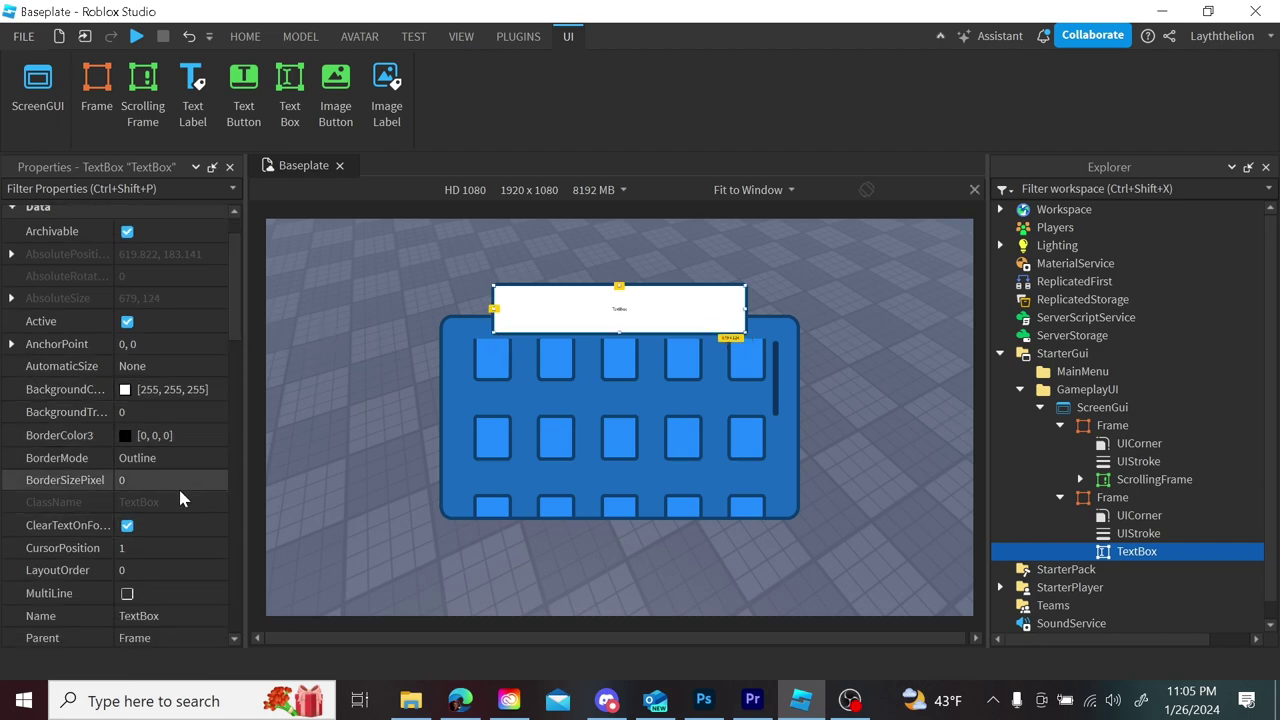
{"action": "left_click", "coordinate": [182, 412]}
{"action": "type", "text": "1"}
{"action": "key", "text": "Return"}
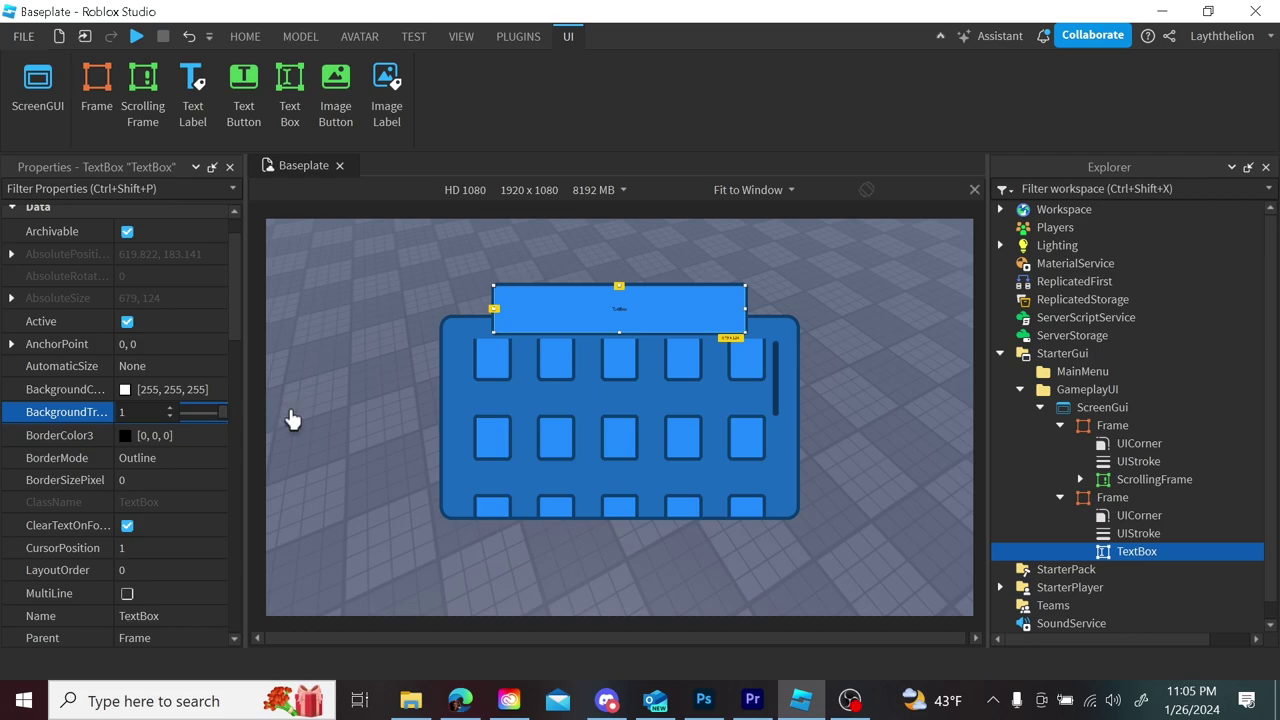
- Enable TextScaled on the TextBox and set its PlaceholderText to "Search..."
{"action": "scroll", "coordinate": [214, 555], "scroll_direction": "down", "scroll_amount": 3}
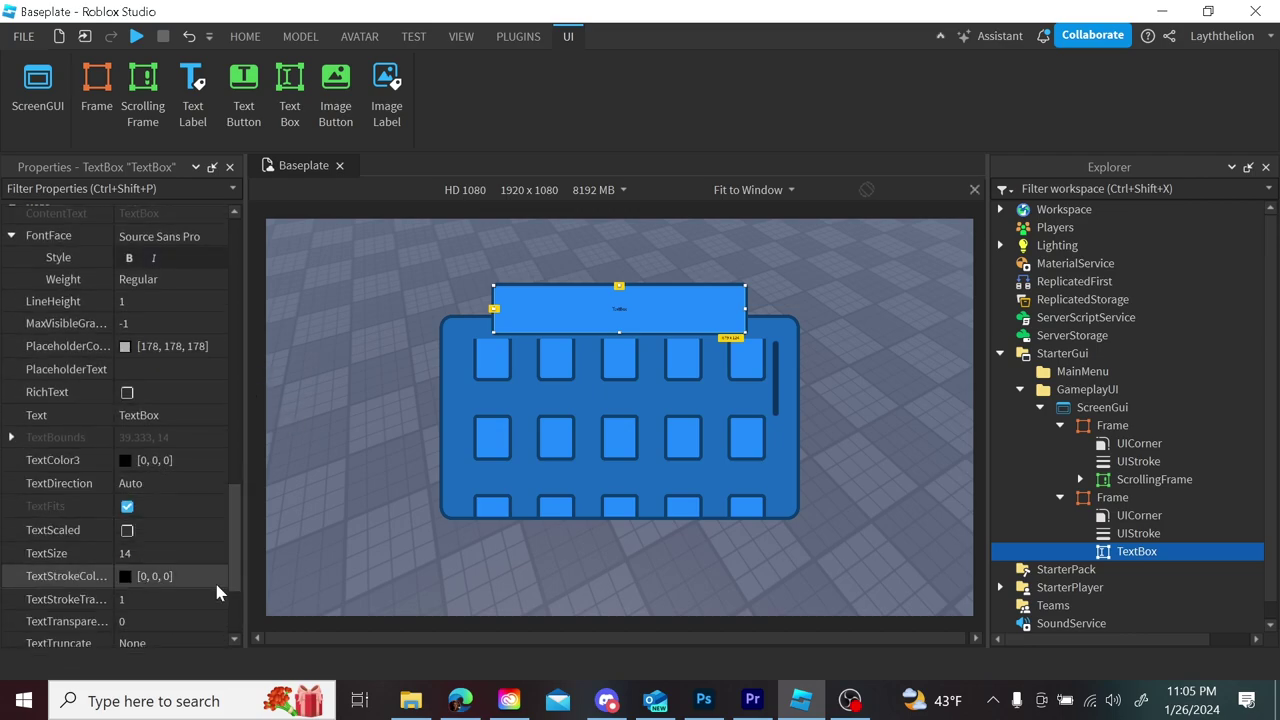
{"action": "left_click", "coordinate": [128, 517]}
{"action": "left_click", "coordinate": [163, 402]}
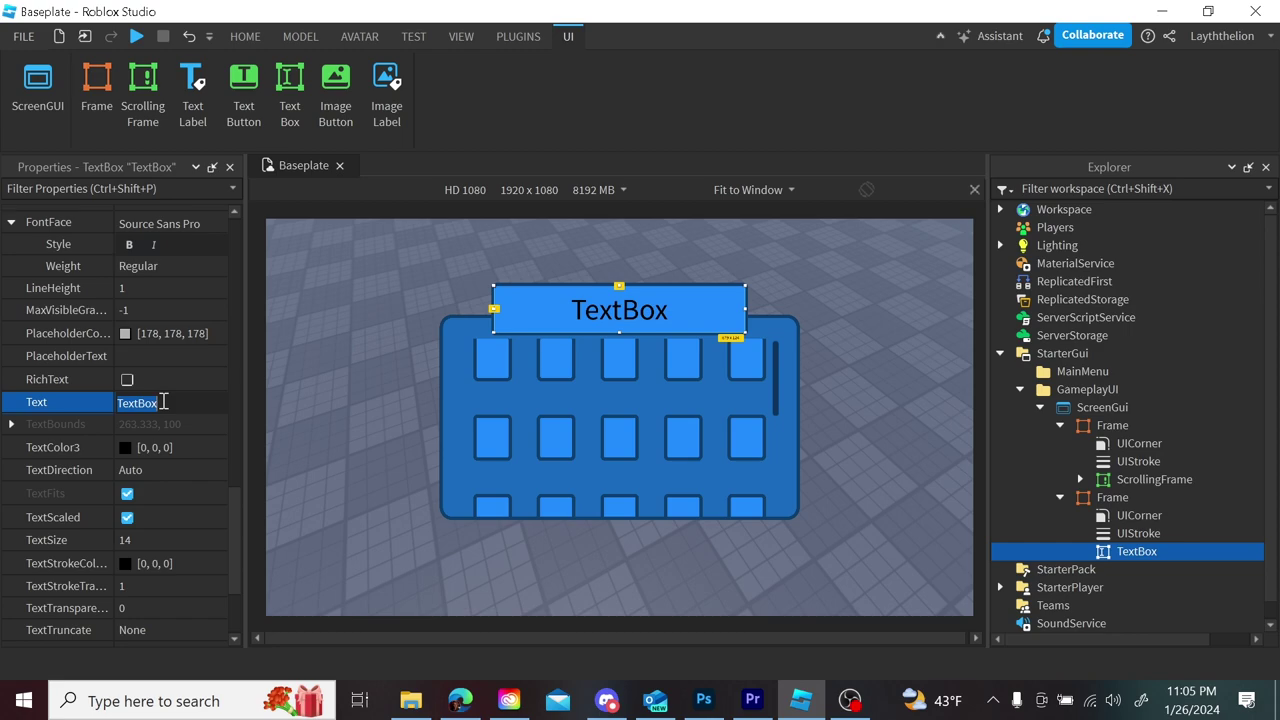
{"action": "left_click", "coordinate": [213, 357]}
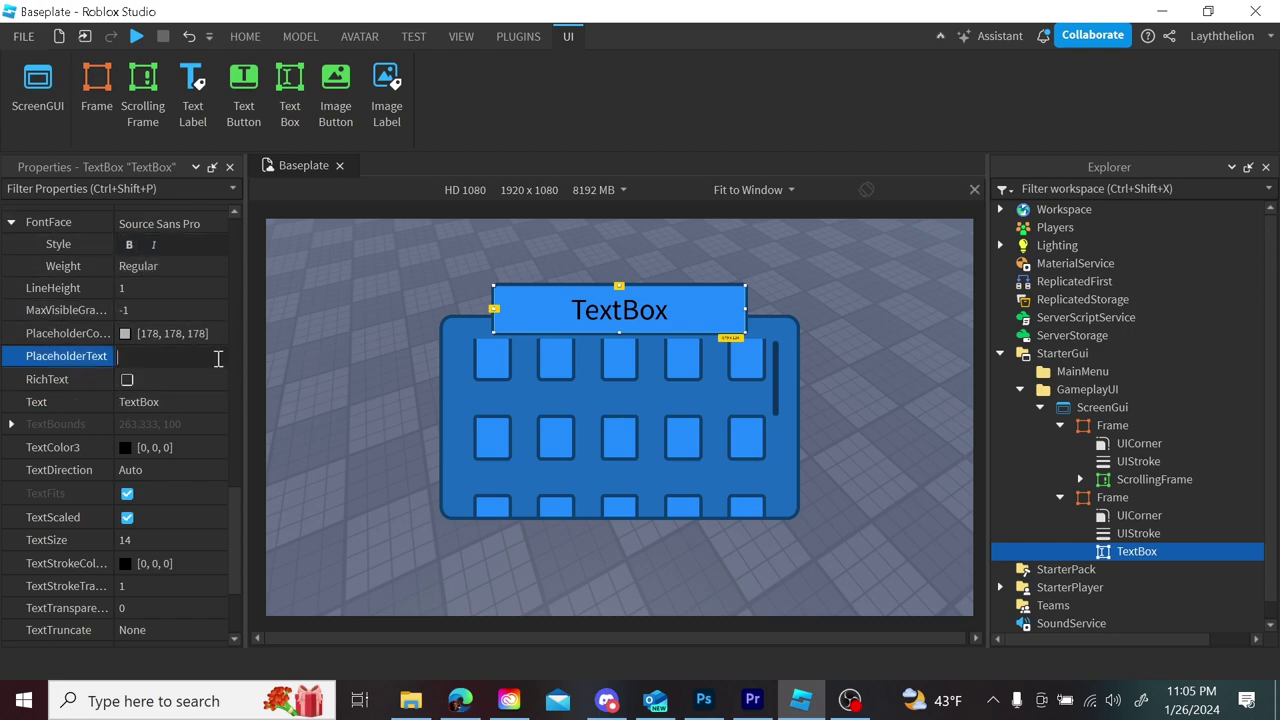
{"action": "type", "text": "s"}
{"action": "type", "text": "Se"}
{"action": "type", "text": "arch..."}
{"action": "key", "text": "Return"}
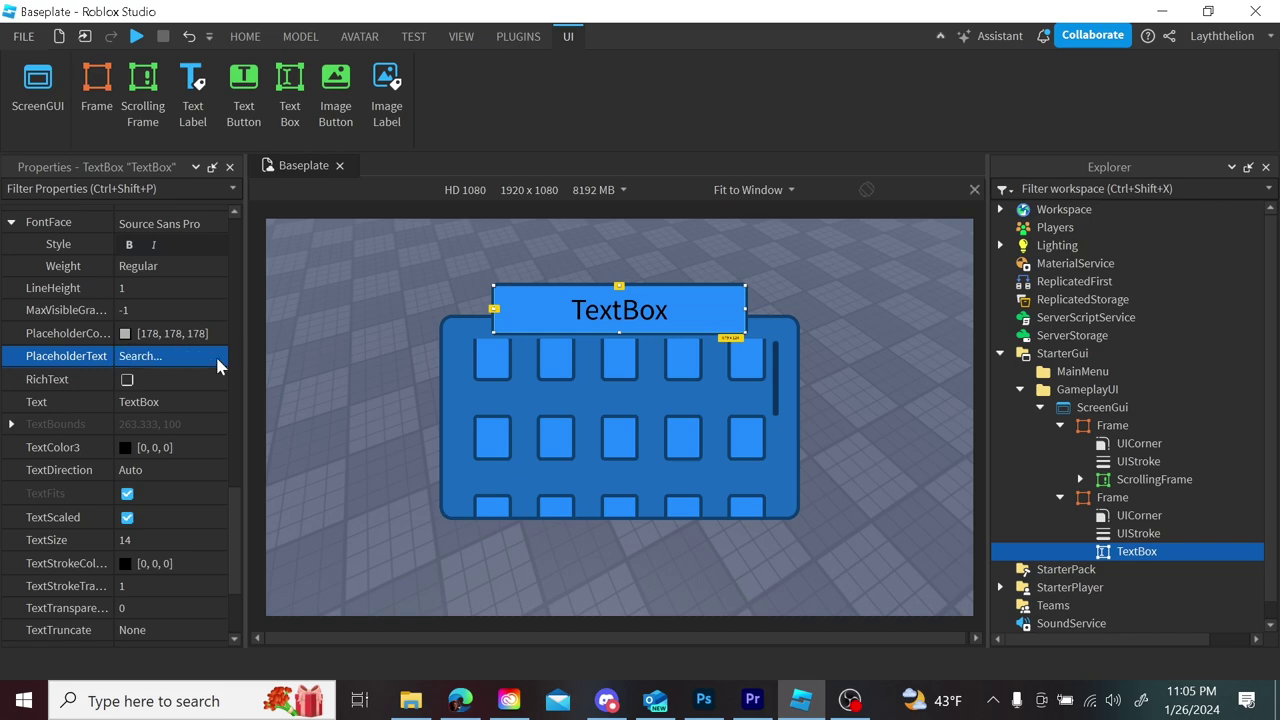
- Clear the TextBox's Text property so that it is empty
{"action": "left_click", "coordinate": [180, 402]}
{"action": "key", "text": "BackSpace"}
{"action": "key", "text": "Return"}
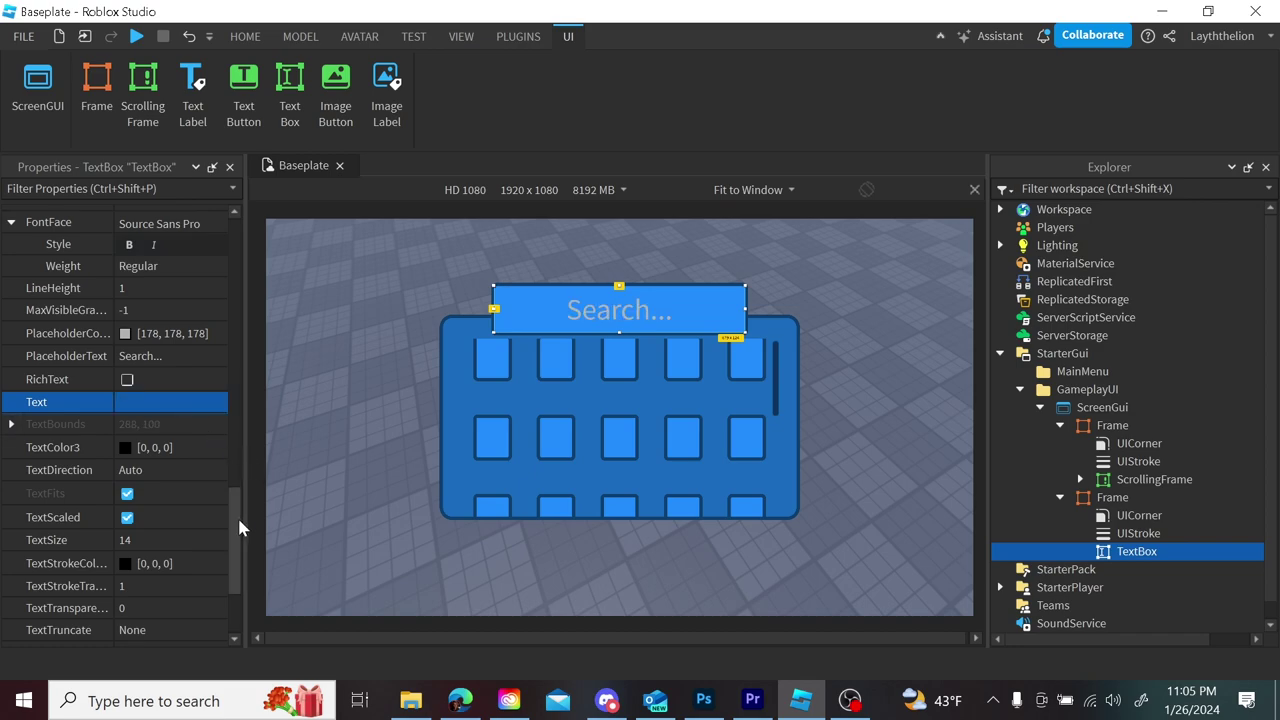
- Set the TextBox's placeholder color to dark blue [14, 63, 112] by sampling the header bar's blue and darkening it
{"action": "scroll", "coordinate": [237, 510], "scroll_direction": "up", "scroll_amount": 1}
{"action": "left_click", "coordinate": [122, 343]}
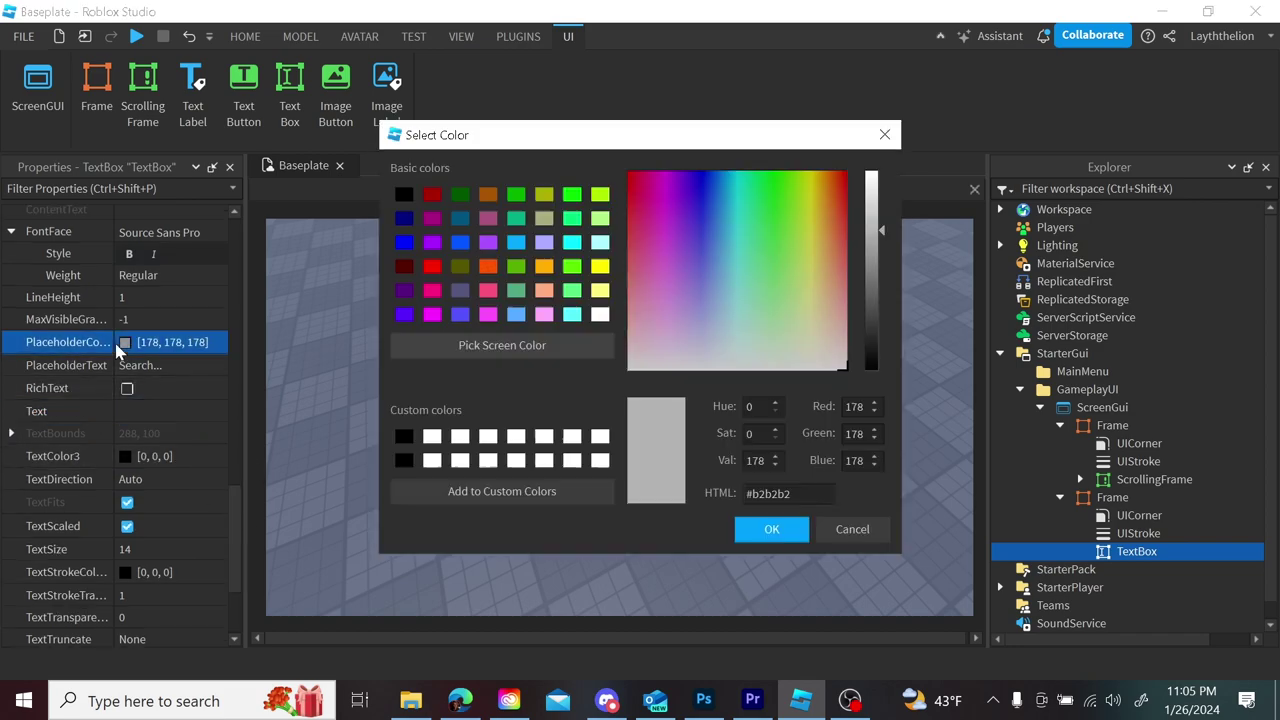
{"action": "left_click_drag", "start_coordinate": [456, 139], "coordinate": [235, 139]}
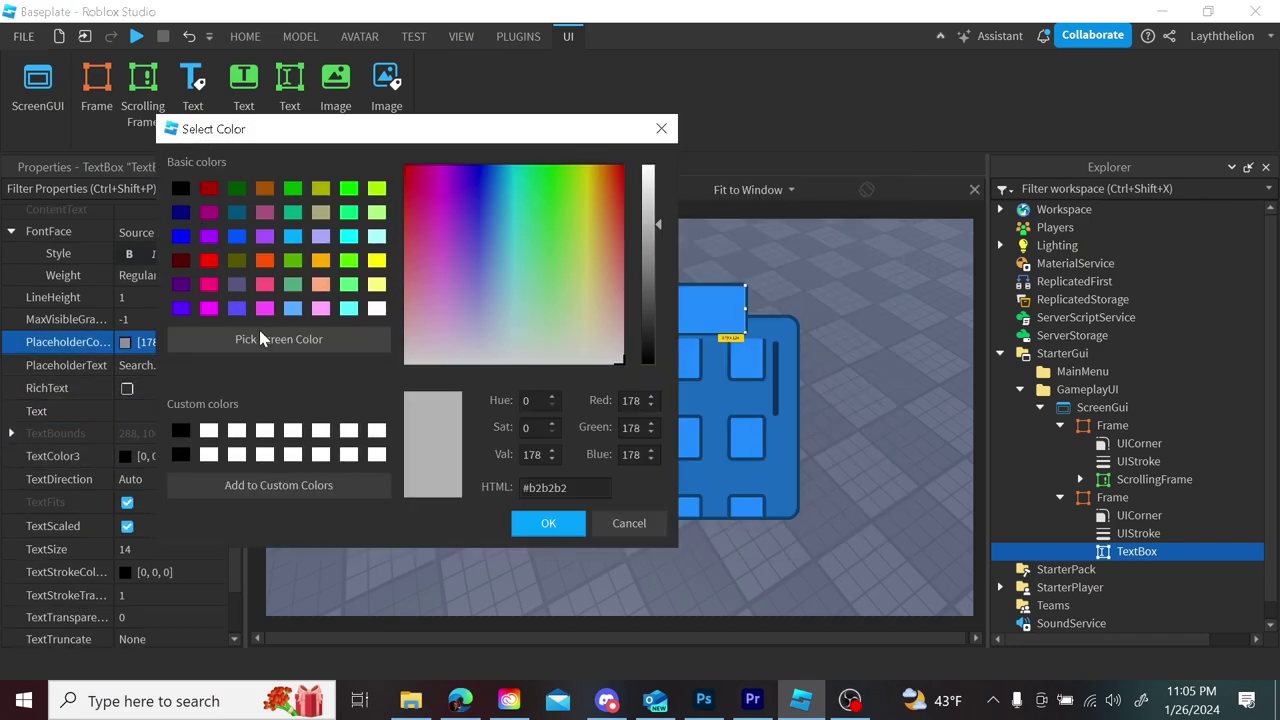
{"action": "left_click_drag", "start_coordinate": [400, 128], "coordinate": [195, 117]}
{"action": "left_click", "coordinate": [73, 328]}
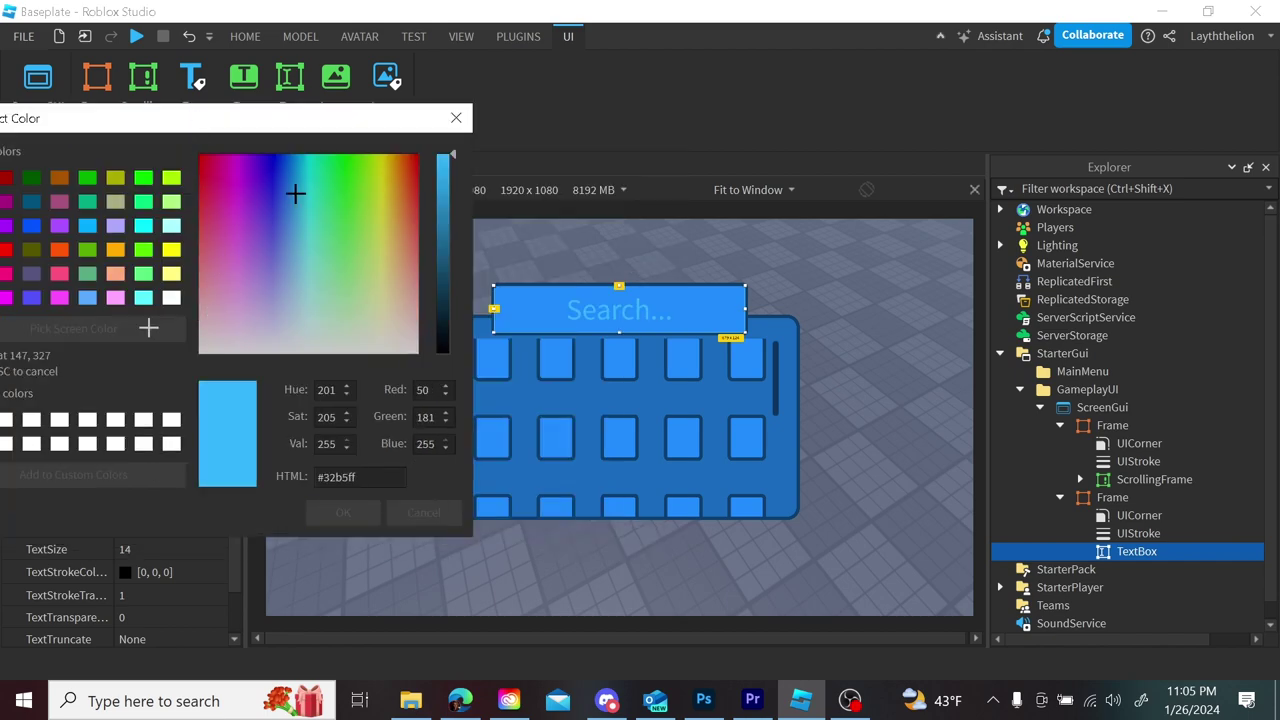
{"action": "left_click", "coordinate": [679, 310]}
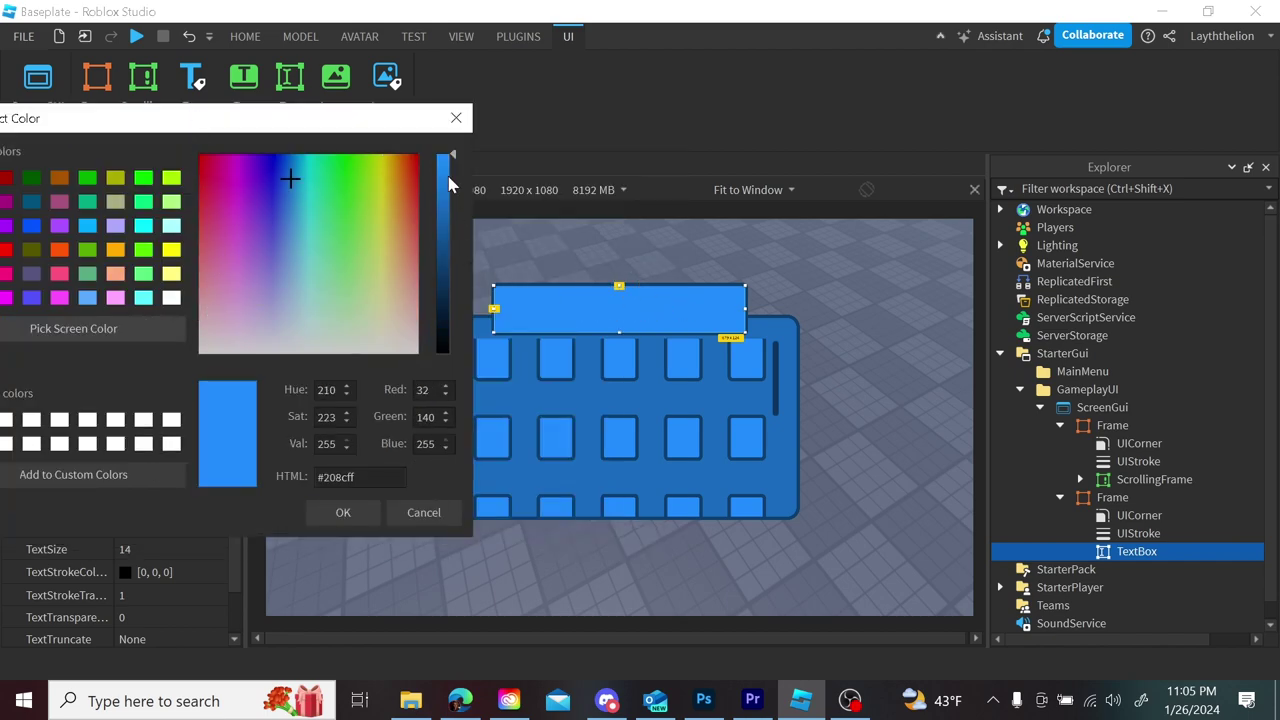
{"action": "left_click_drag", "start_coordinate": [449, 171], "coordinate": [456, 267]}
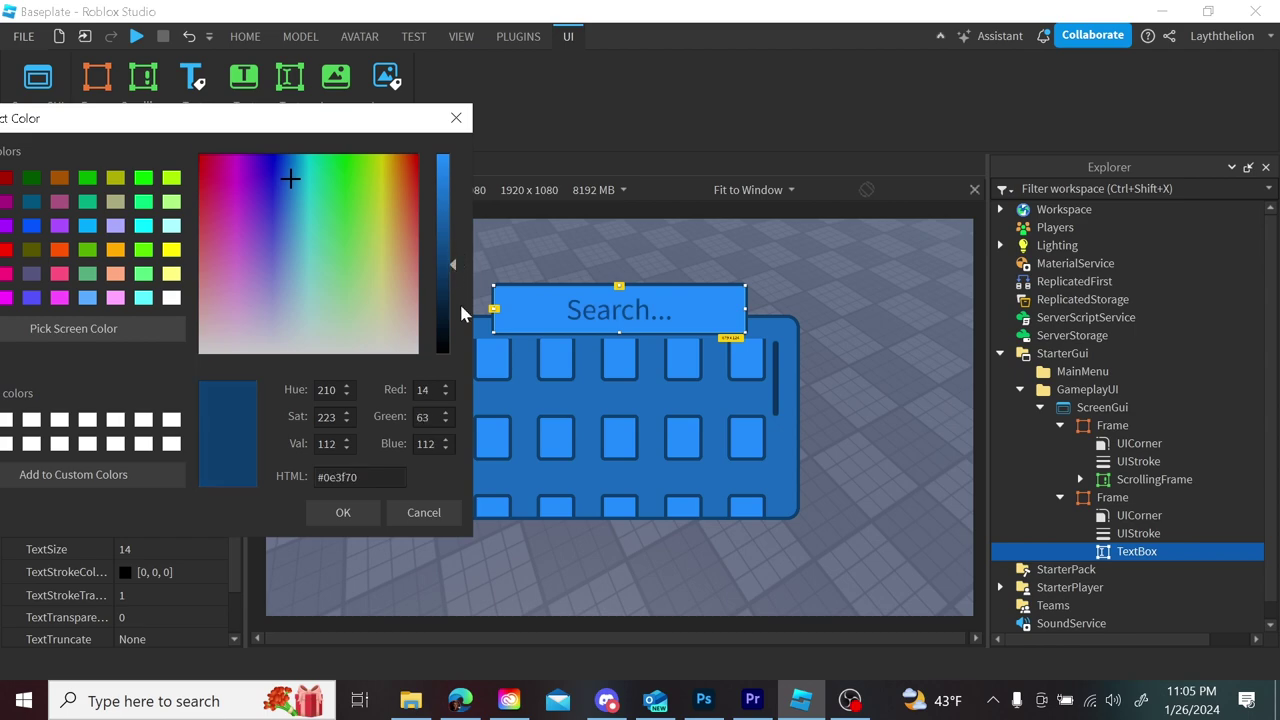
{"action": "left_click", "coordinate": [343, 513]}
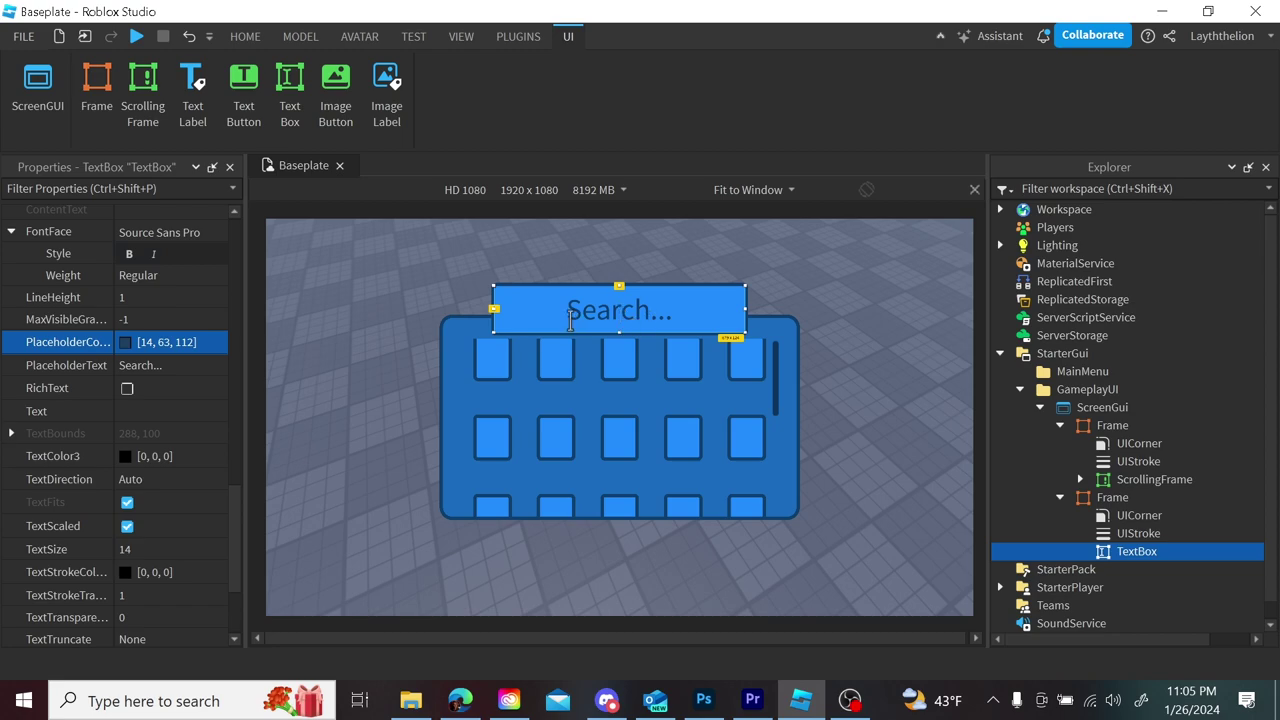
{"action": "left_click", "coordinate": [125, 342]}
{"action": "left_click_drag", "start_coordinate": [606, 143], "coordinate": [238, 37]}
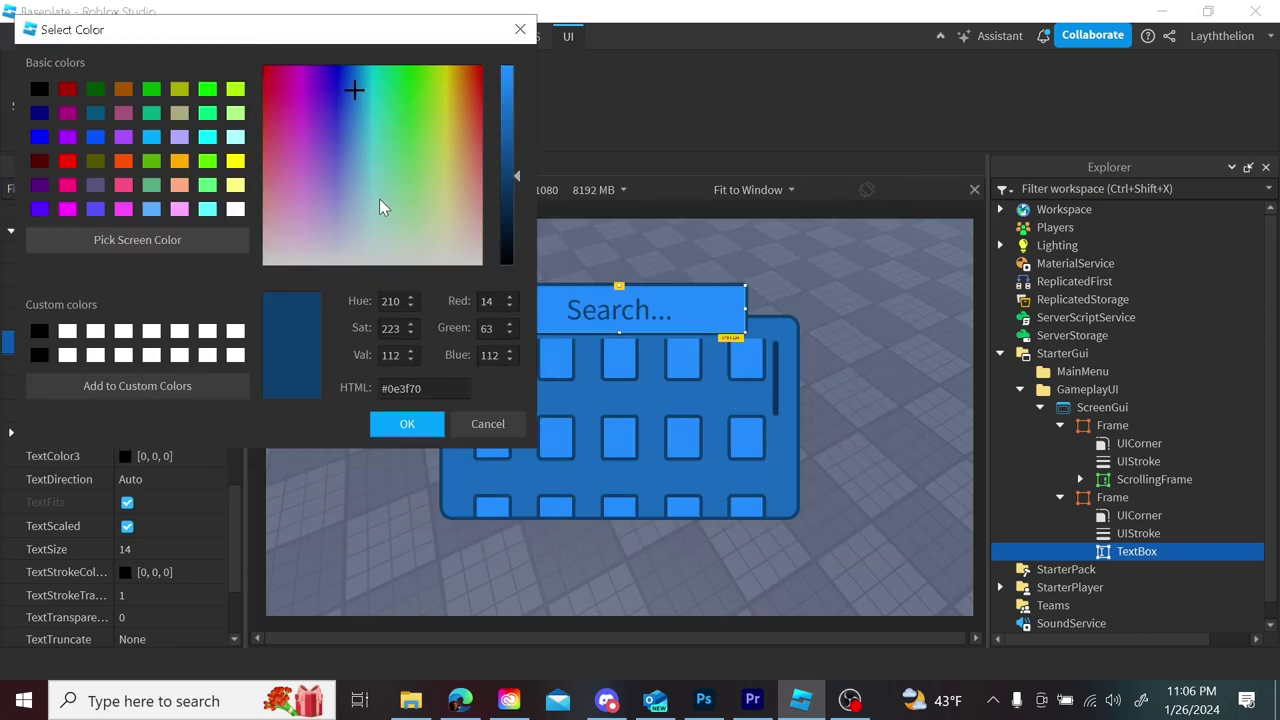
{"action": "left_click", "coordinate": [490, 432]}
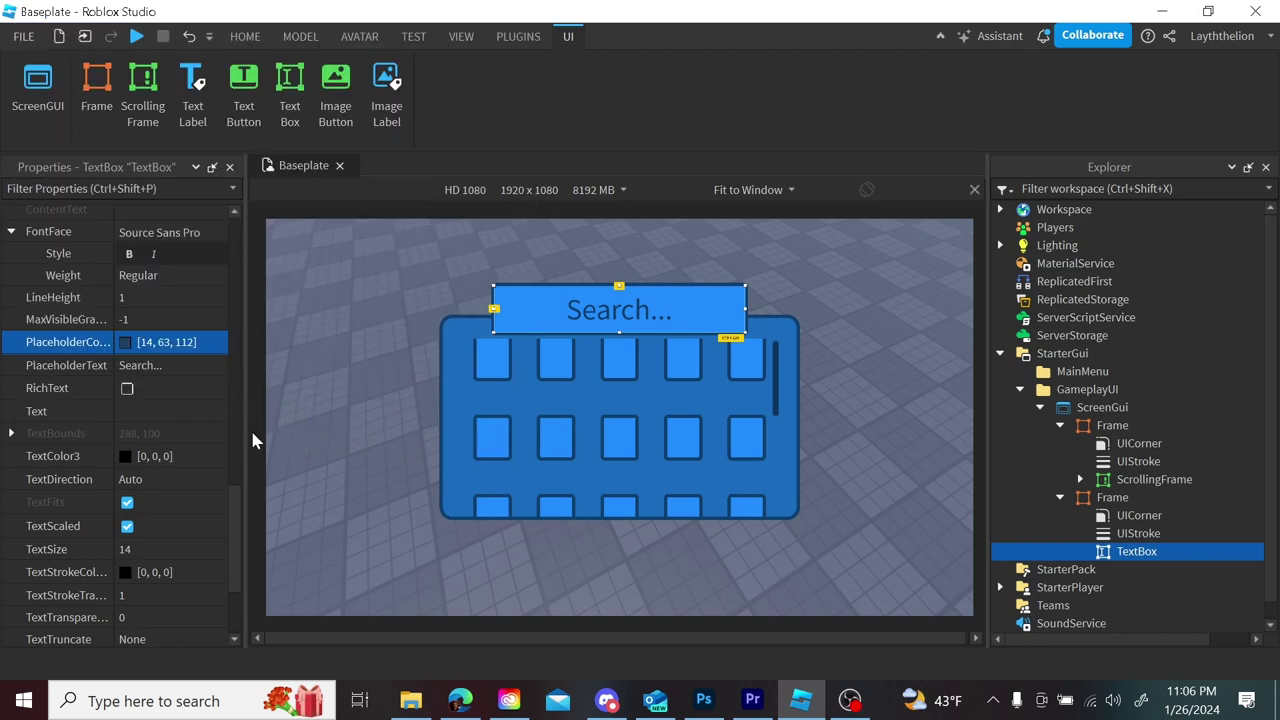
- Test the search TextBox in the viewport by entering "dog" and erasing it, and try scrolling the item grid
{"action": "left_click", "coordinate": [336, 482]}
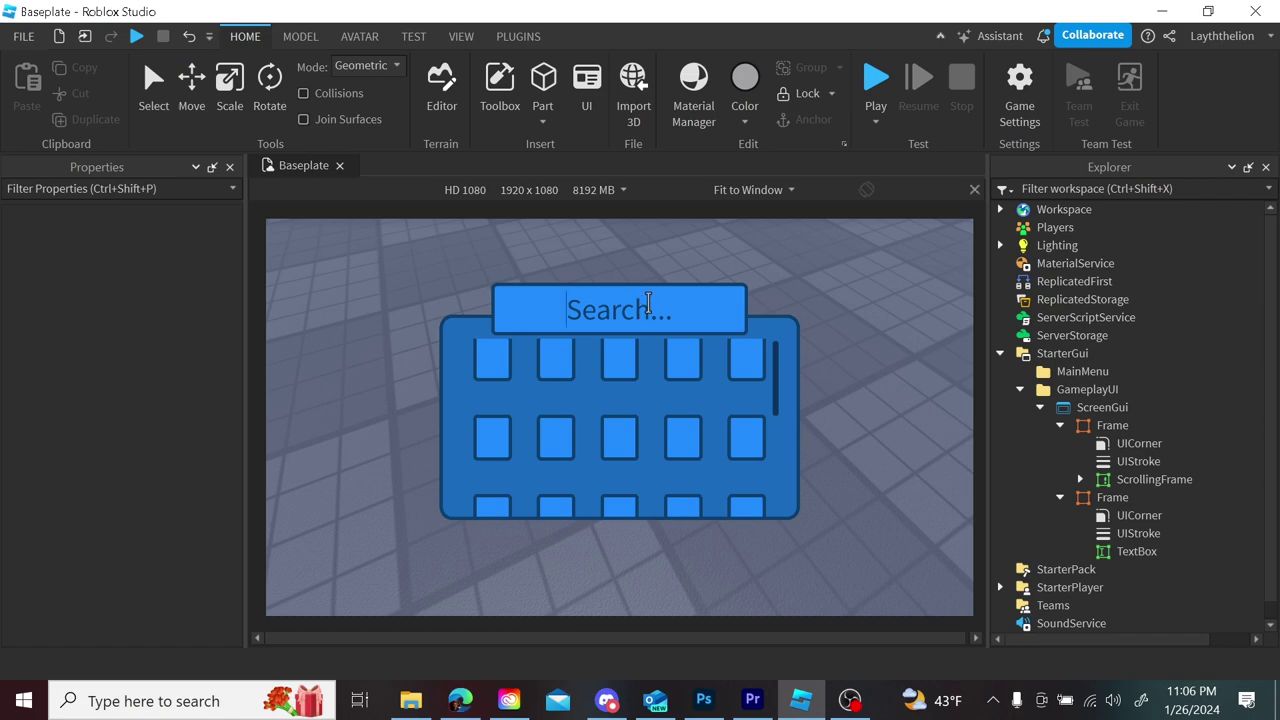
{"action": "type", "text": "dog"}
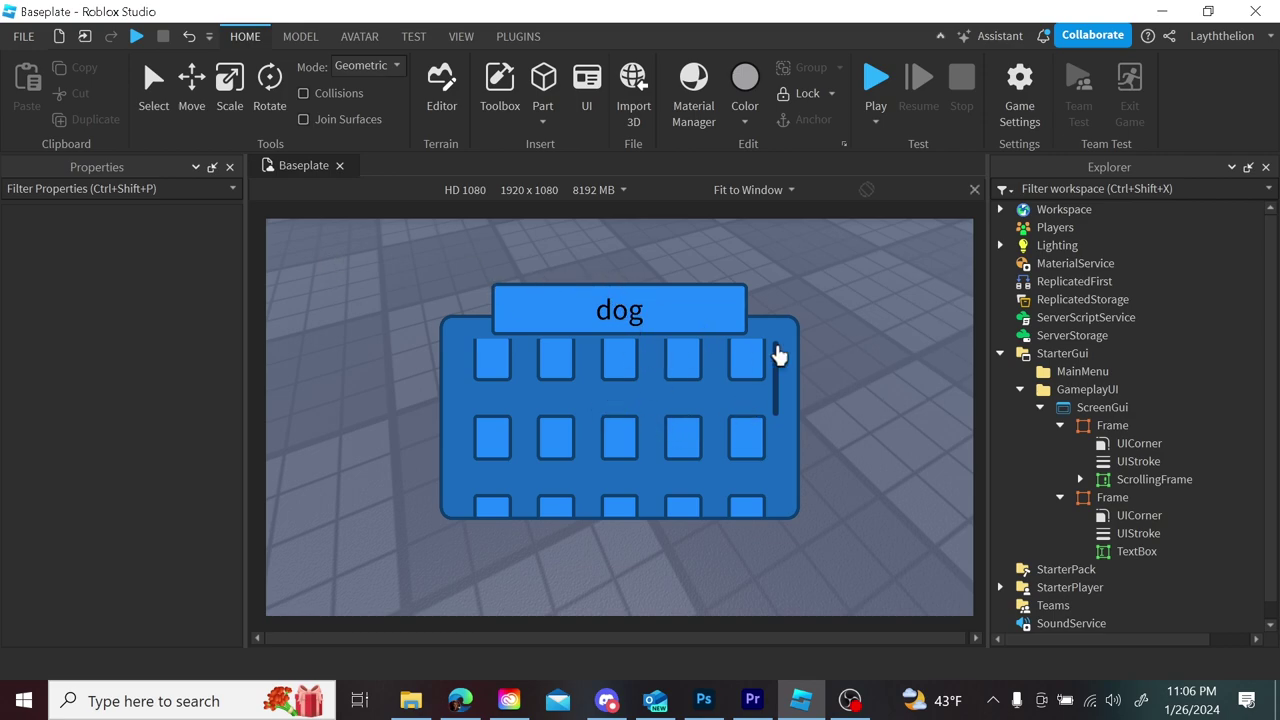
{"action": "left_click_drag", "start_coordinate": [779, 374], "coordinate": [790, 326]}
{"action": "key", "text": "BackSpace"}
{"action": "key", "text": "BackSpace"}
{"action": "key", "text": "BackSpace"}
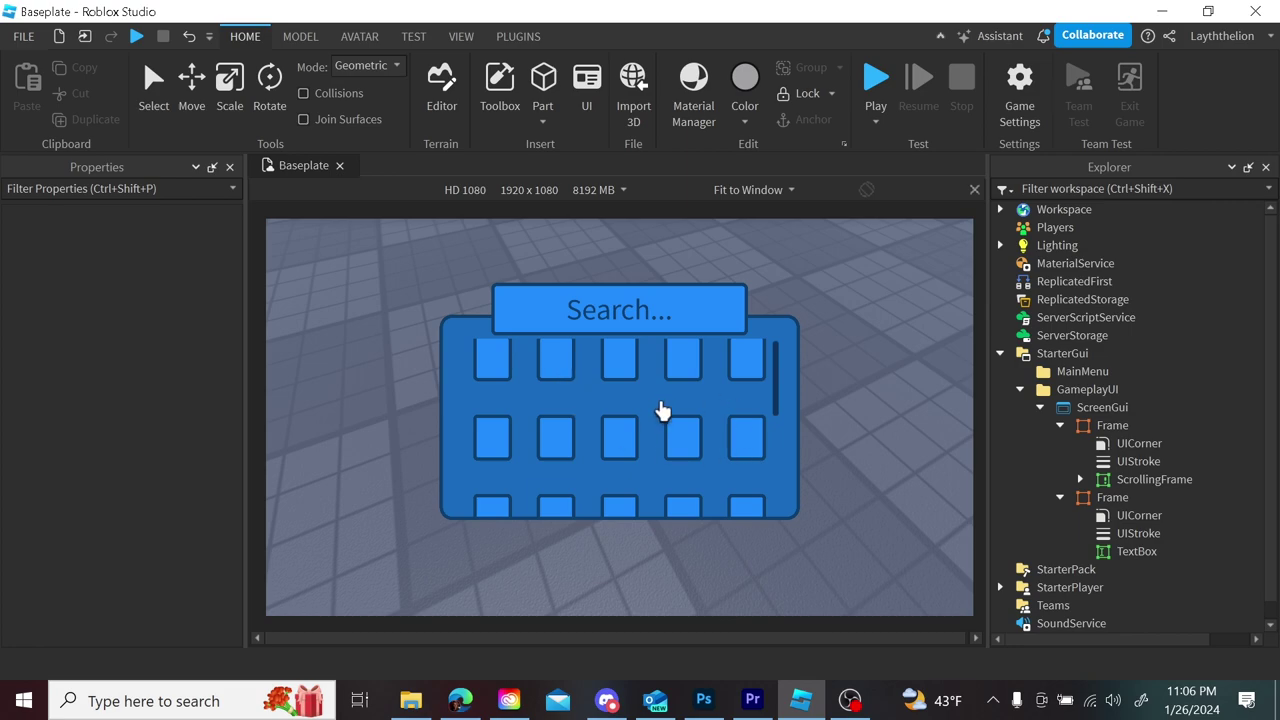
- Bring up the view and display settings
{"action": "left_click", "coordinate": [461, 36]}
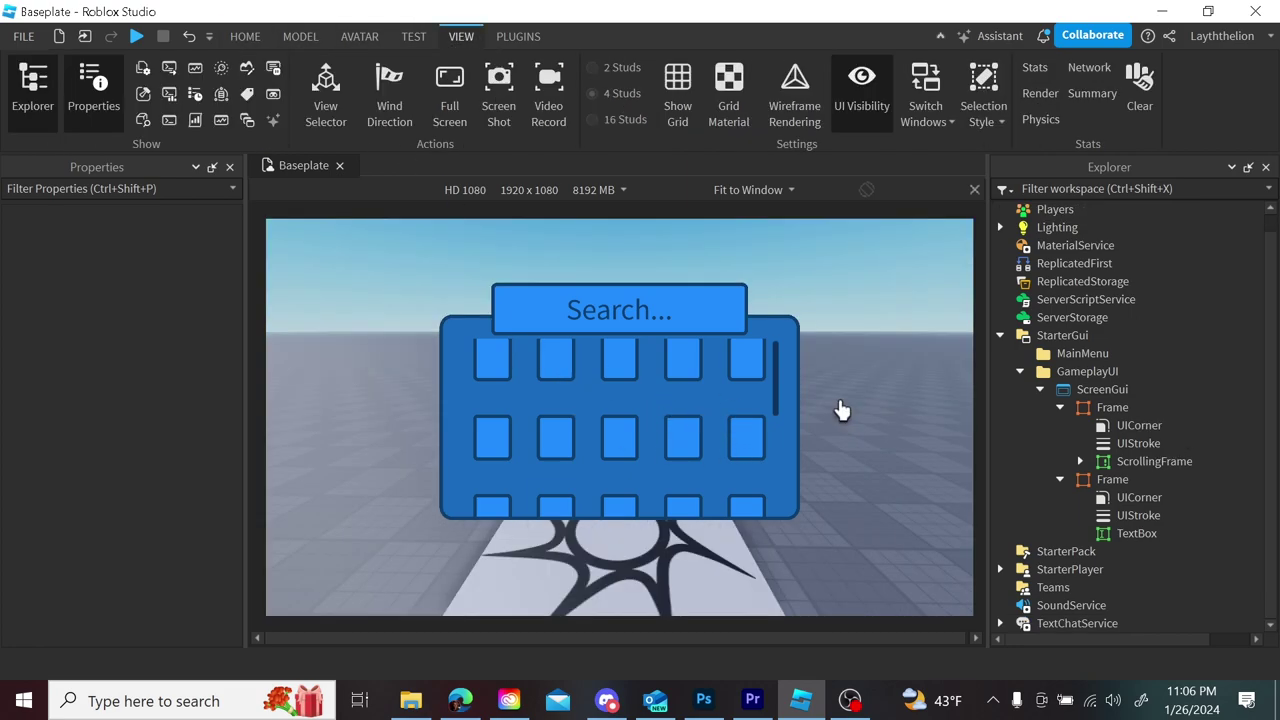